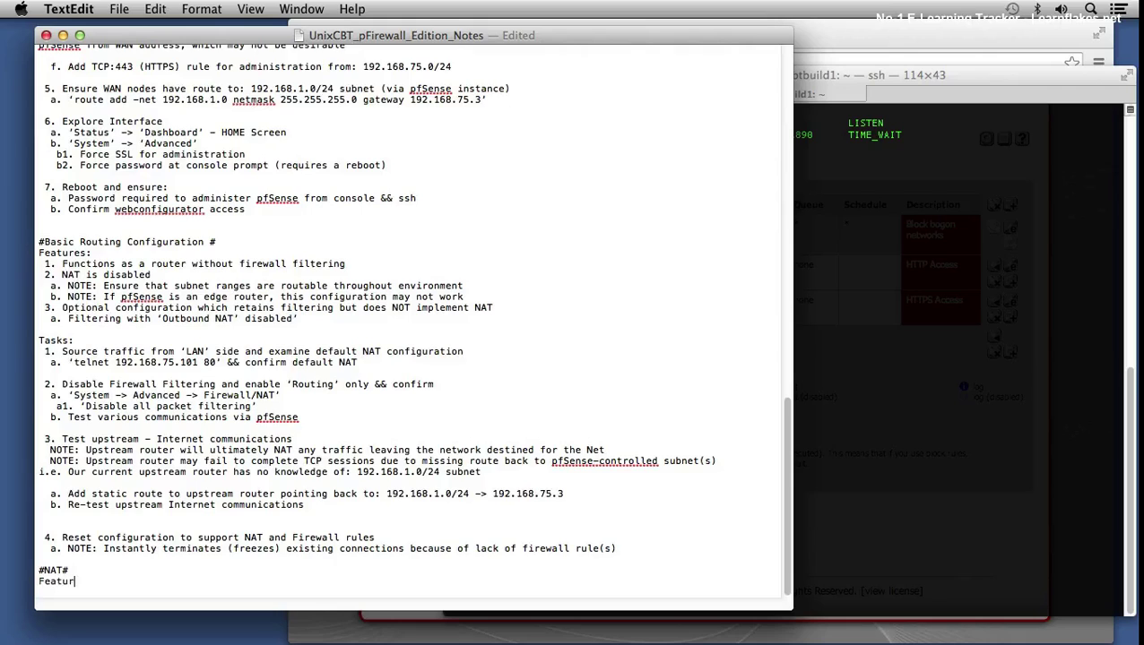
key("Return")
- Under #NAT#, write feature 1: default 'Outbound' NAT of ALL internal traffic, including downstream routers/firewalls
type("1. Default 'Otoub")
key("BackSpace")
key("BackSpace")
key("BackSpace")
key("BackSpace")
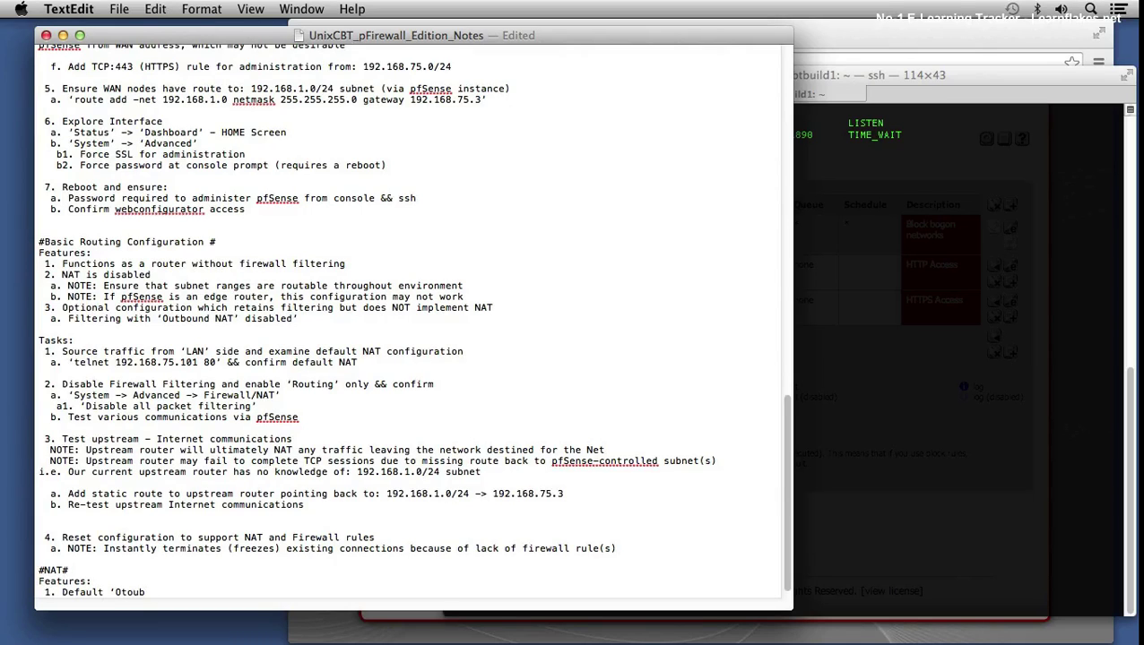
type("ubound' NAT of ALL intern")
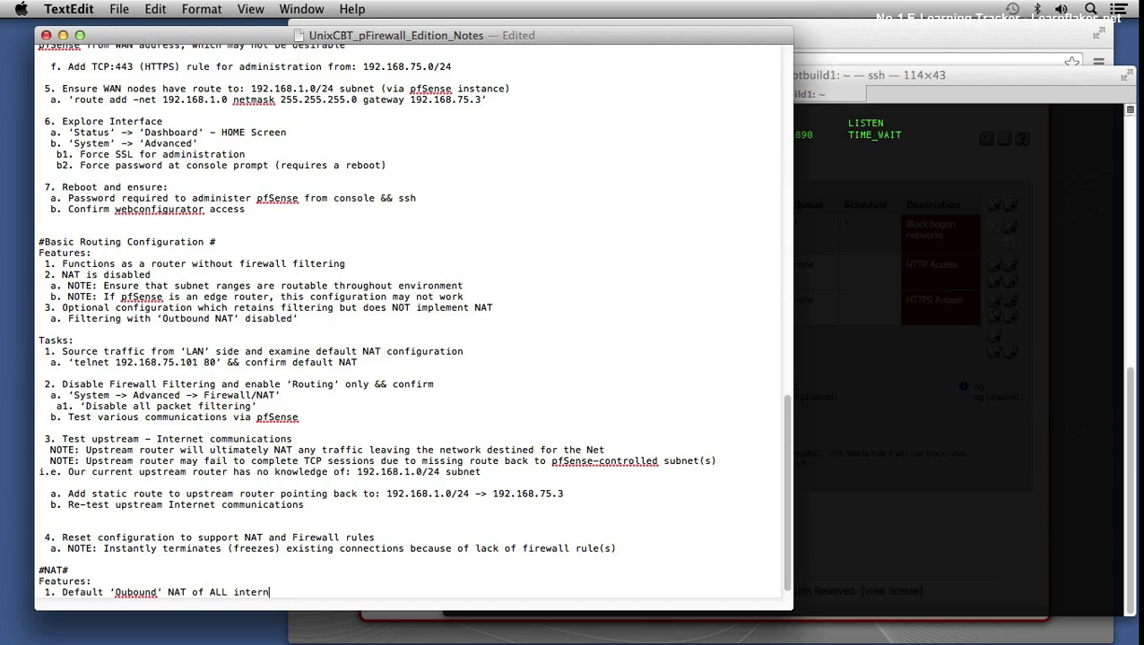
type("al traffic")
key("Left")
key("Left")
key("Left")
key("Left")
key("Left")
key("Left")
key("Left")
key("Right")
key("Right")
key("Right")
key("Right")
key("Right")
key("Right")
key("Right")
key("Right")
type(", including downstream st")
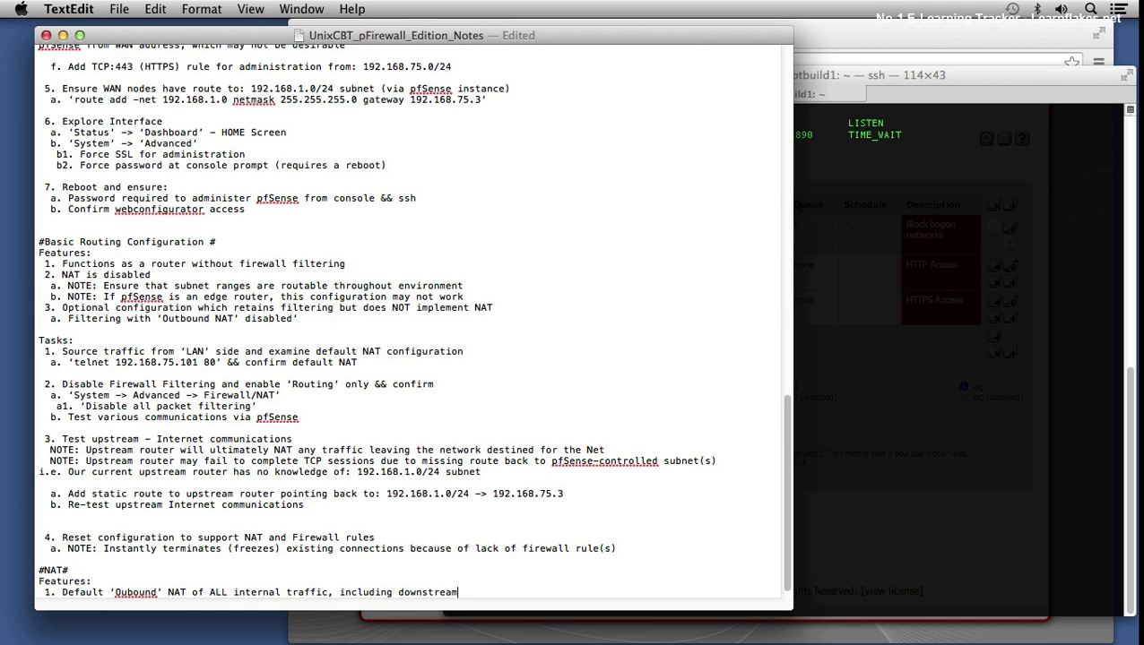
key("BackSpace")
key("BackSpace")
type("traffic: i.e. subsequent pfSense ")
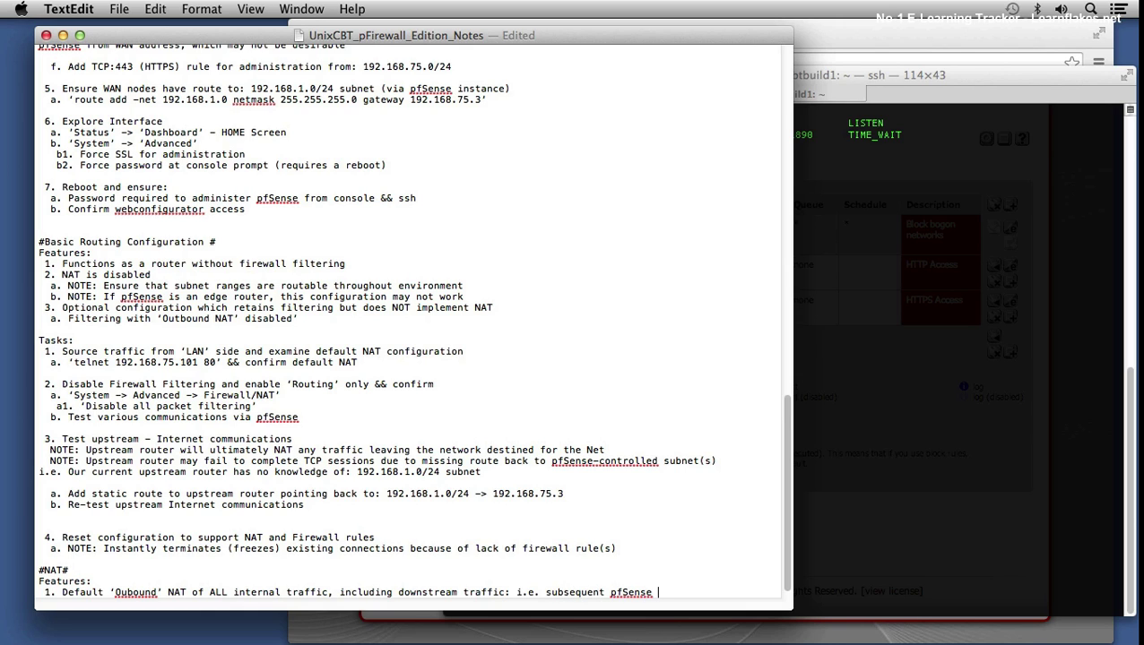
type("or other routers/firewalls")
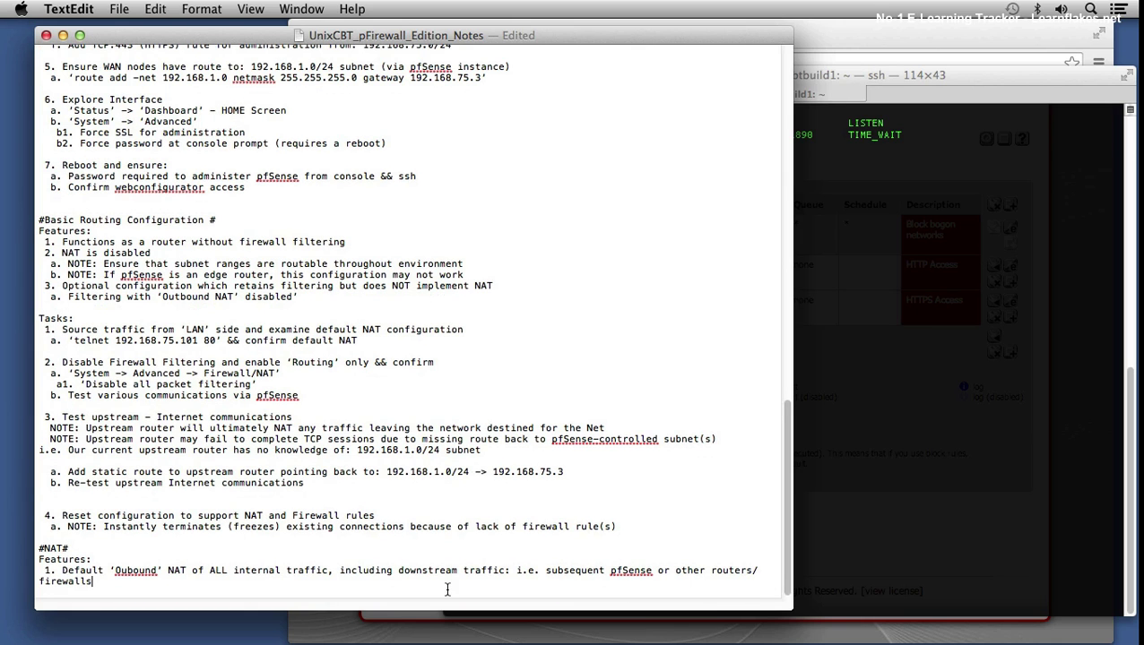
- Log in to pfSense as admin and view the Dashboard's WAN 192.168.75.3 and LAN 192.168.1.1 addresses
left_click(329, 629)
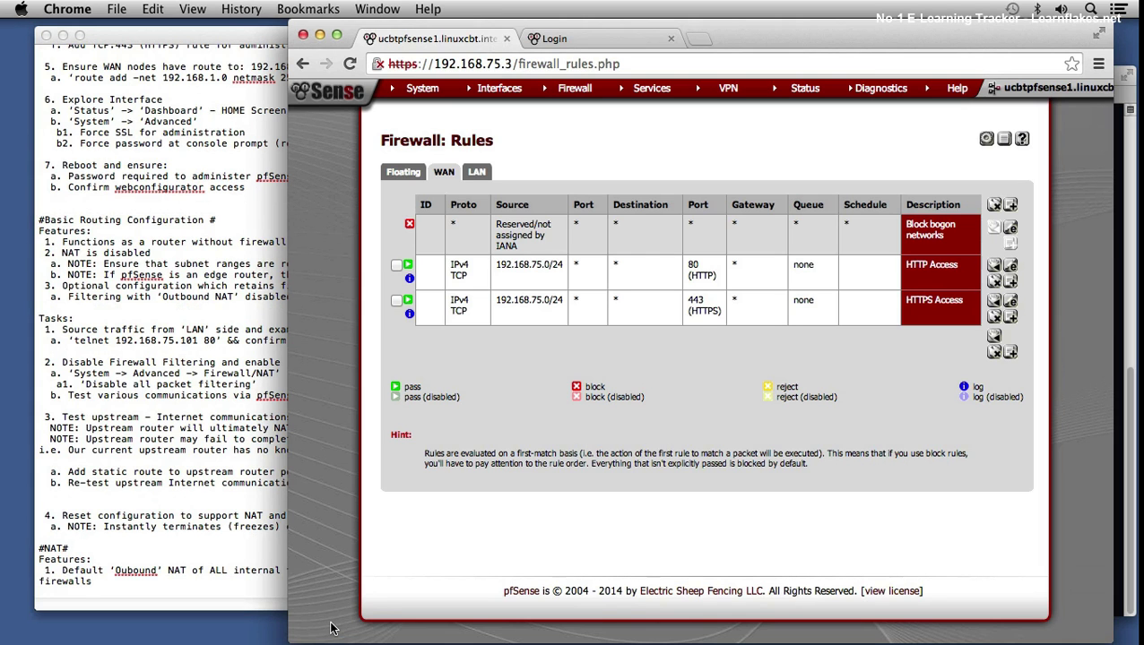
mouse_move(808, 92)
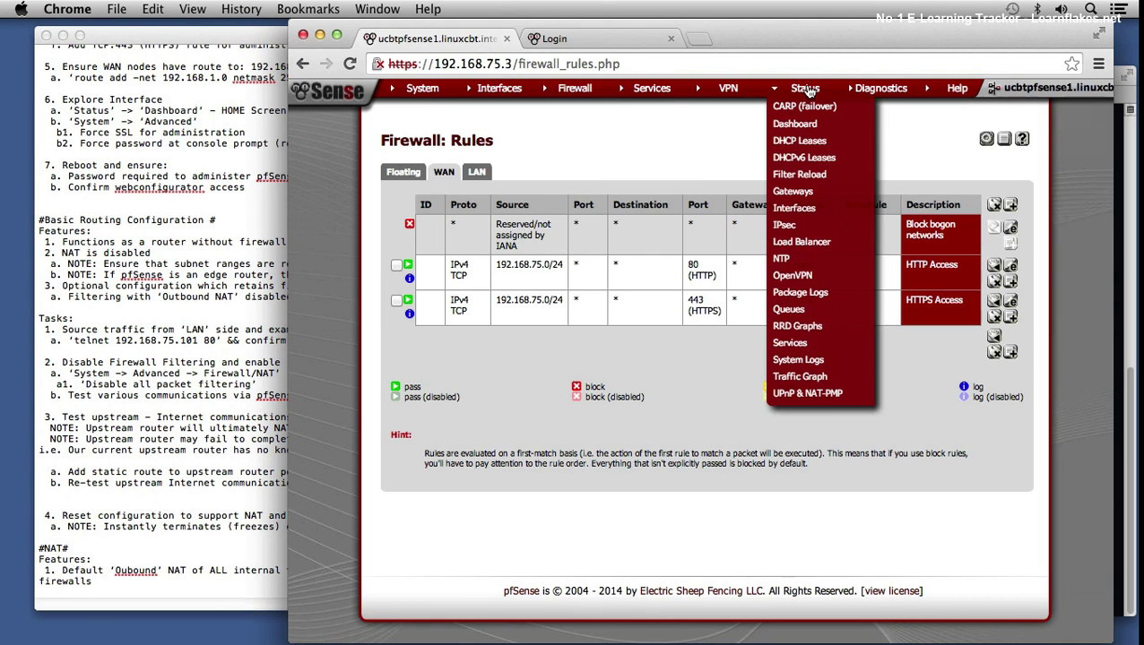
left_click(796, 123)
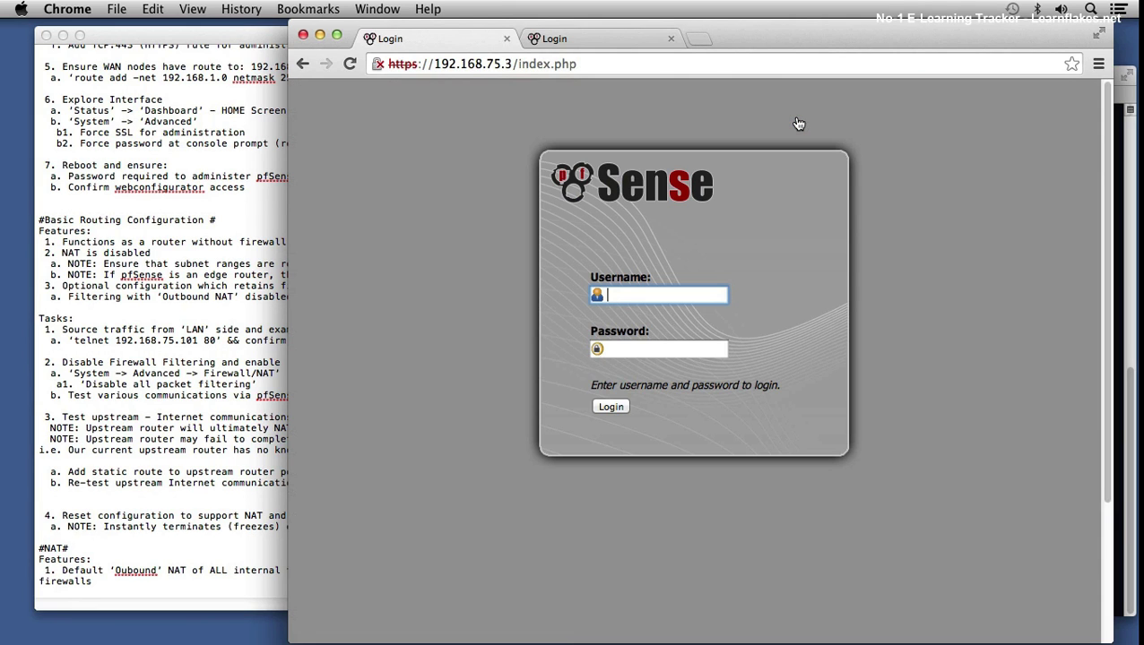
type("admin")
key("Tab")
type("pfsense")
key("Return")
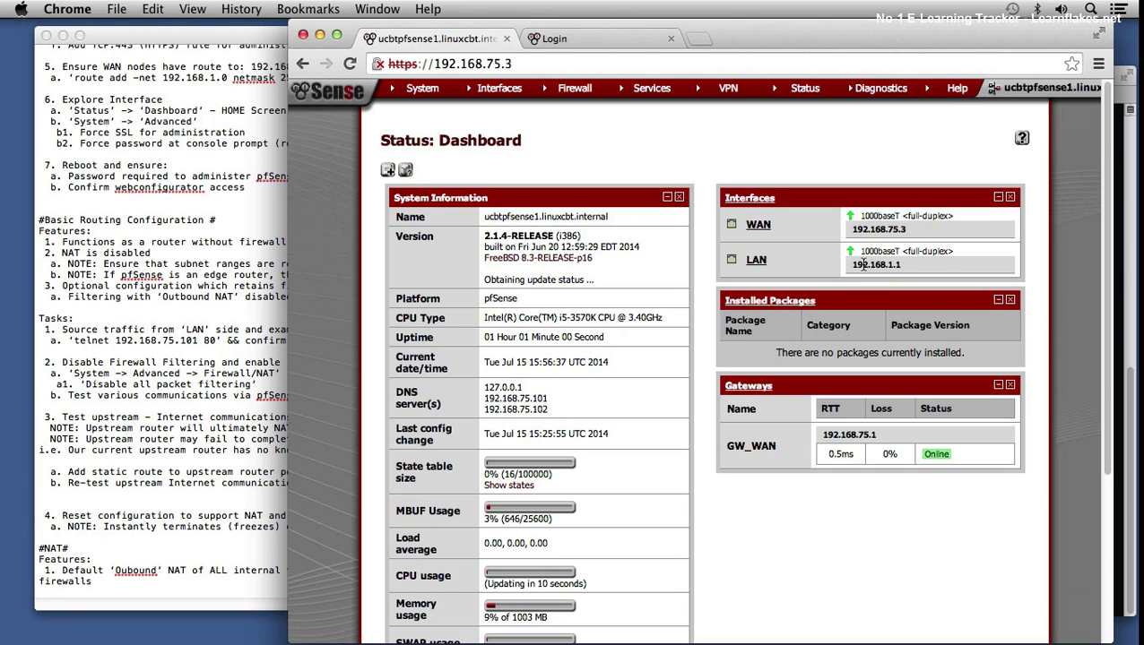
left_click_drag(853, 264, 900, 262)
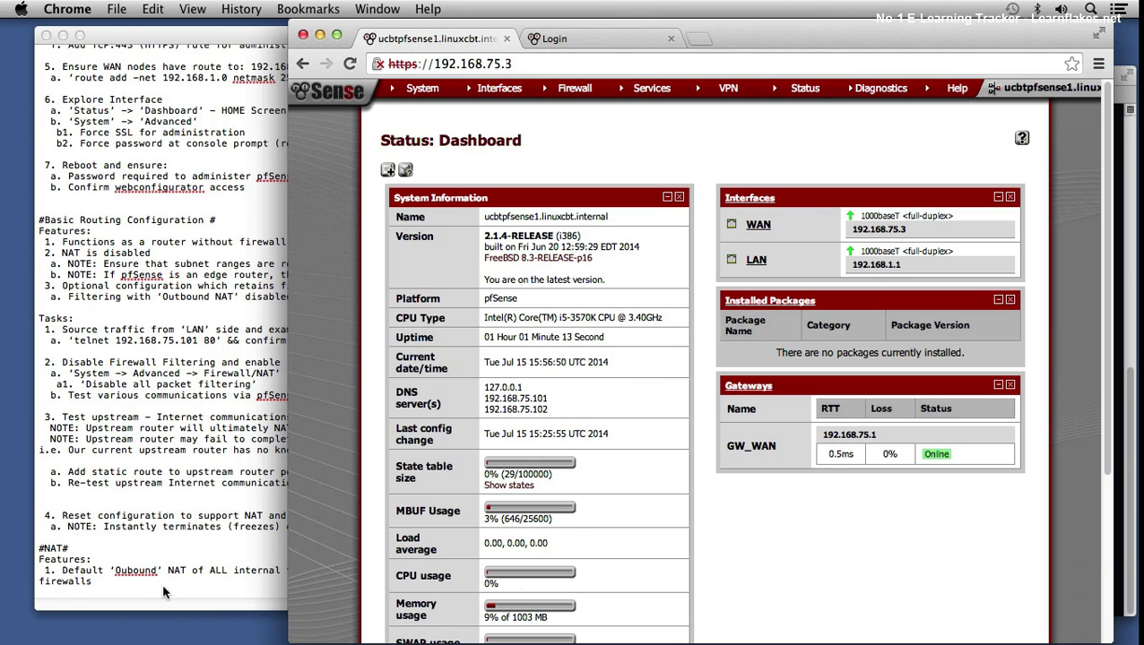
left_click(138, 591)
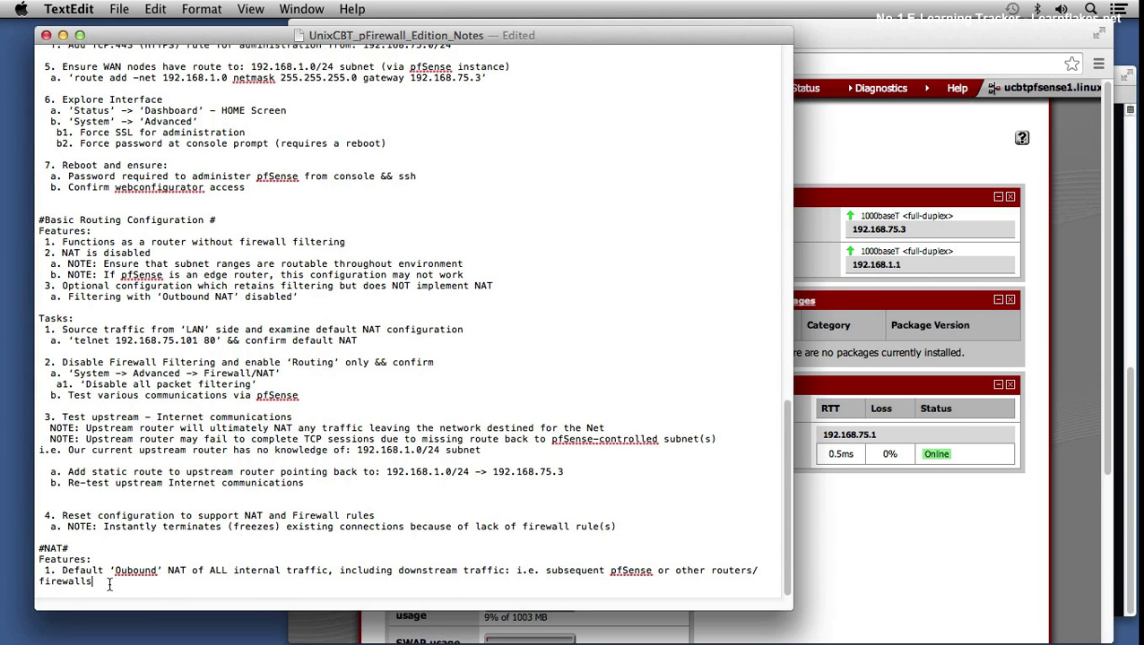
- Add item 2: default outbound NAT uses the external IP configured or assigned to the WAN interface
key("Return")
type("2. Default NAT Outbound ")
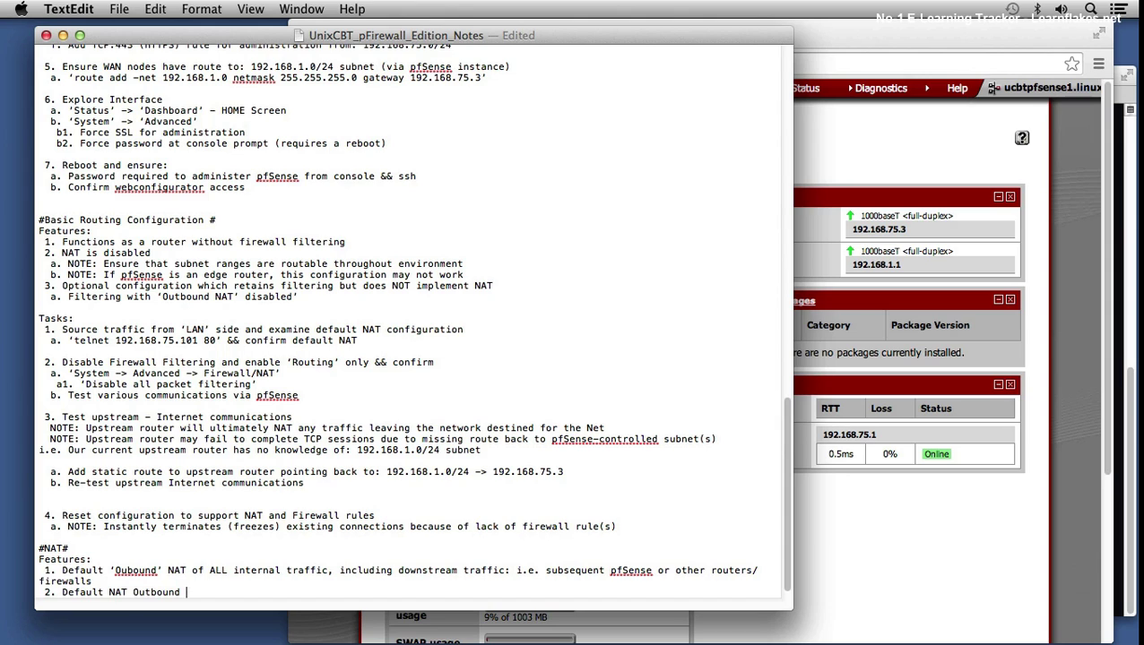
type("uses external IP address")
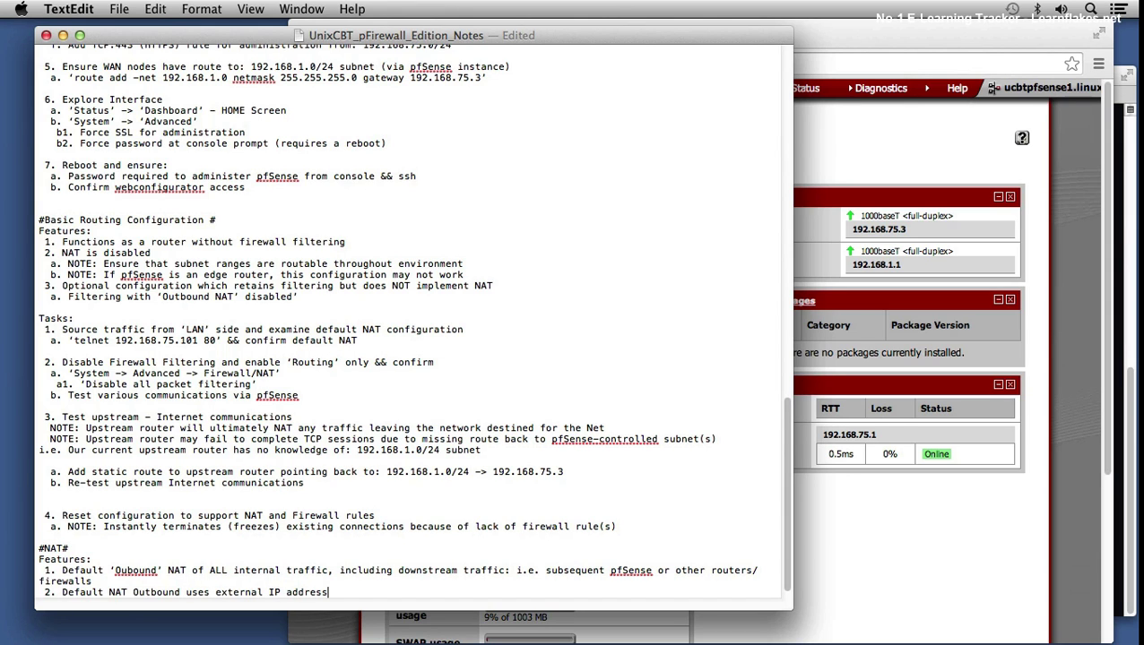
type(" configured | assigned to WAN int")
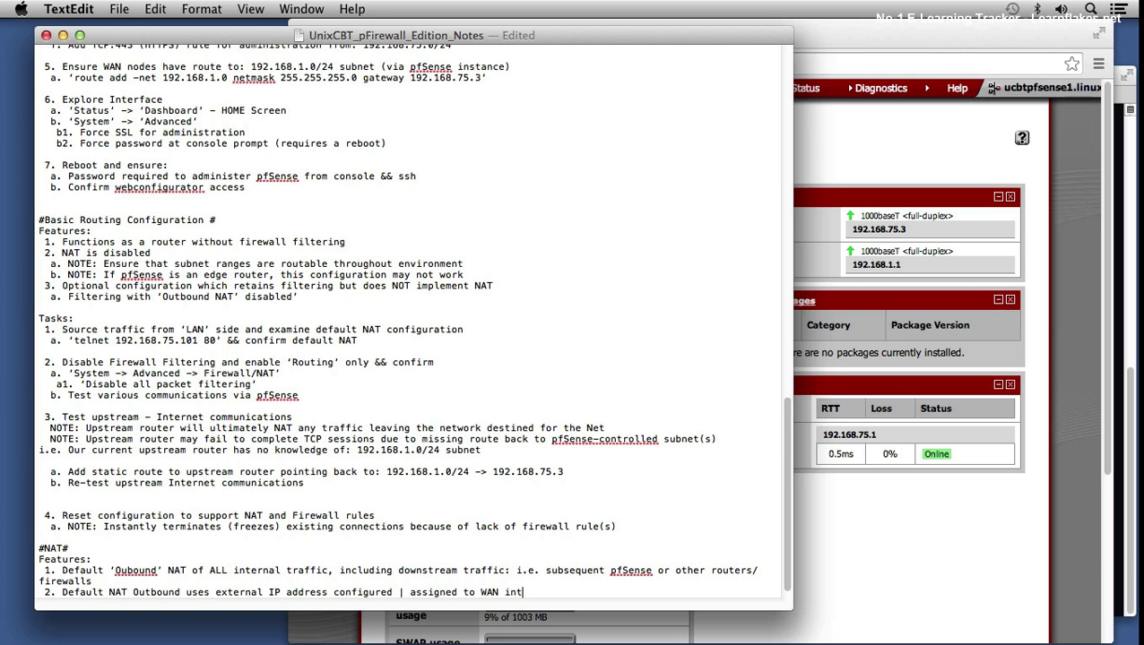
type("erface")
key("Return")
- Type item 3: '1:1 mappings - relationship between 1-external(WAN) and 1-internal(LAN)'
type("3. ")
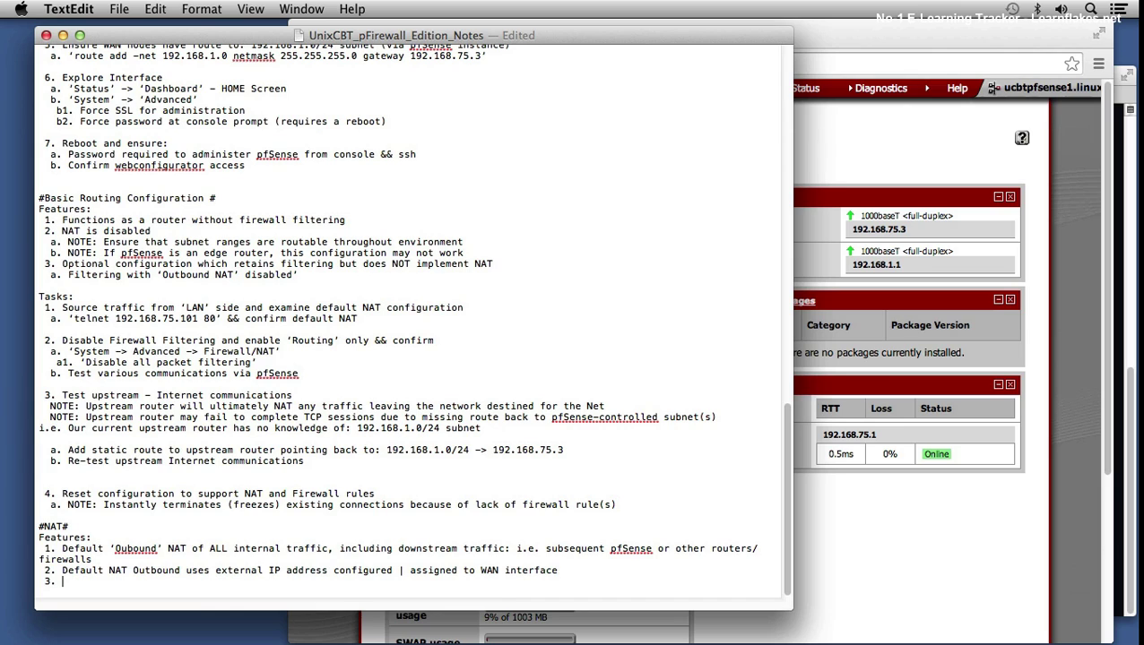
type("1:1 mappings - relationship between 1")
key("BackSpace")
type("-external(WA")
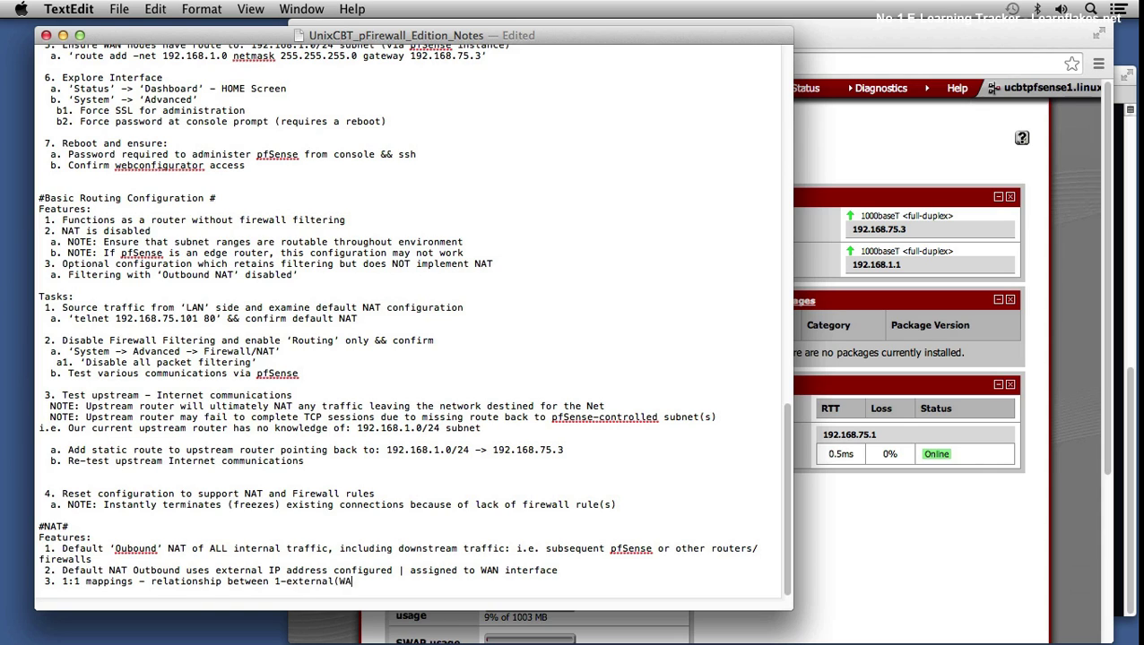
type("N) and 1-internal(LAN)")
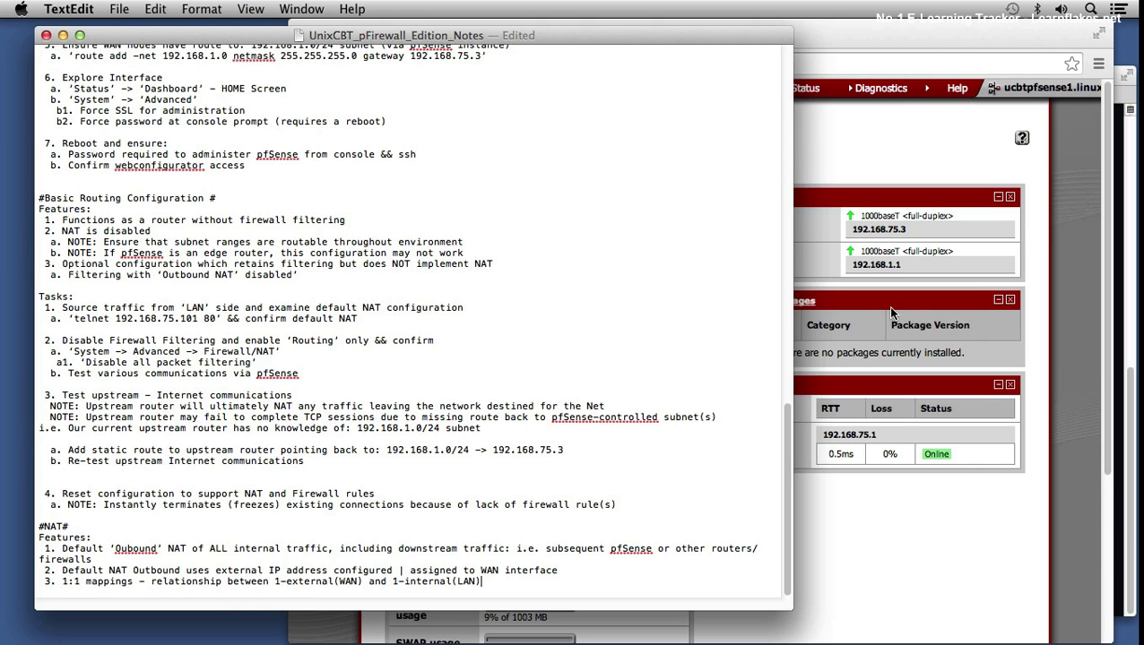
left_click(926, 279)
left_click_drag(885, 229, 910, 229)
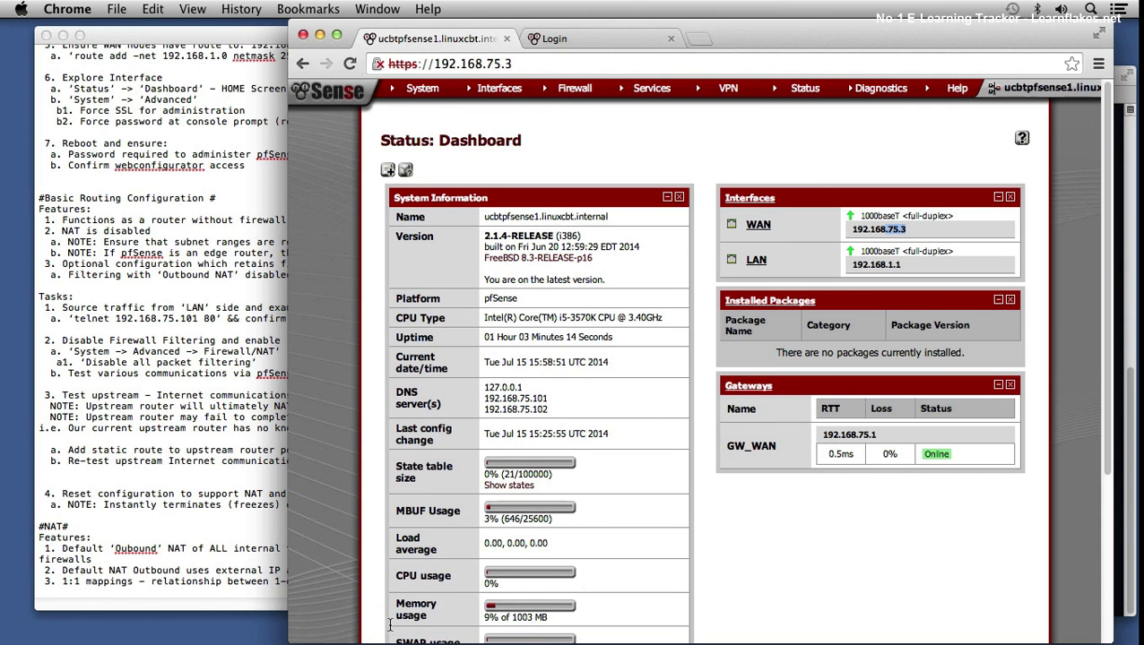
left_click(201, 606)
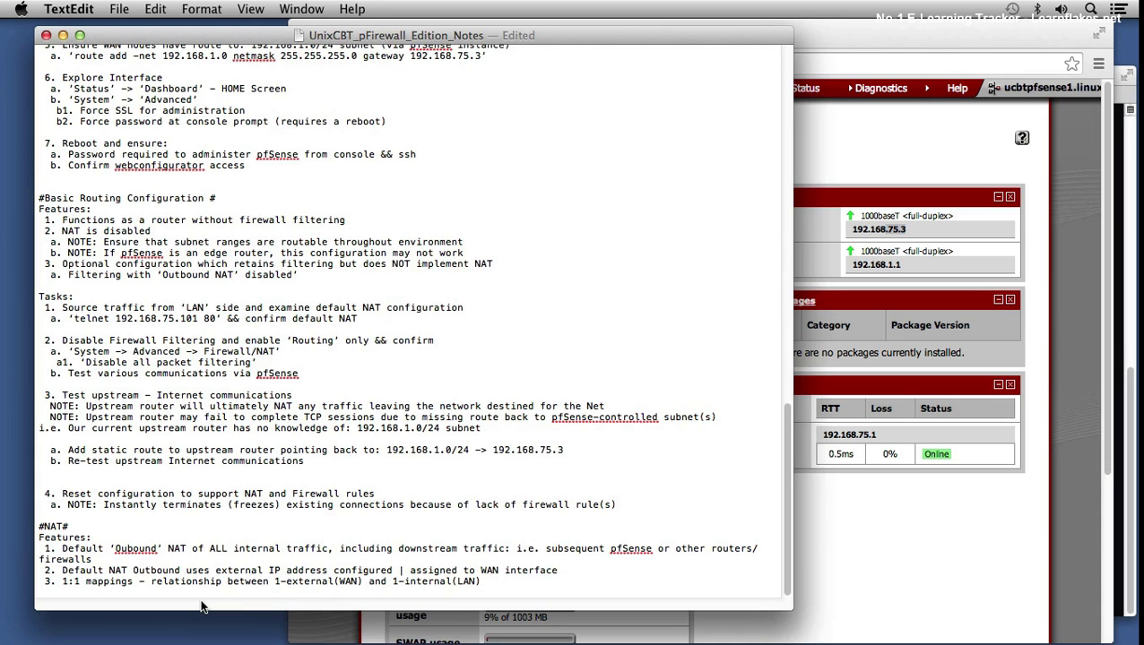
- Add item 4 on Port-Forwarding to internal nodes:ports, with example 192.168.75.3:22 -> 192.168.1.102:22
key("Return")
type("4. Port-Forwarding : i.e. forwards")
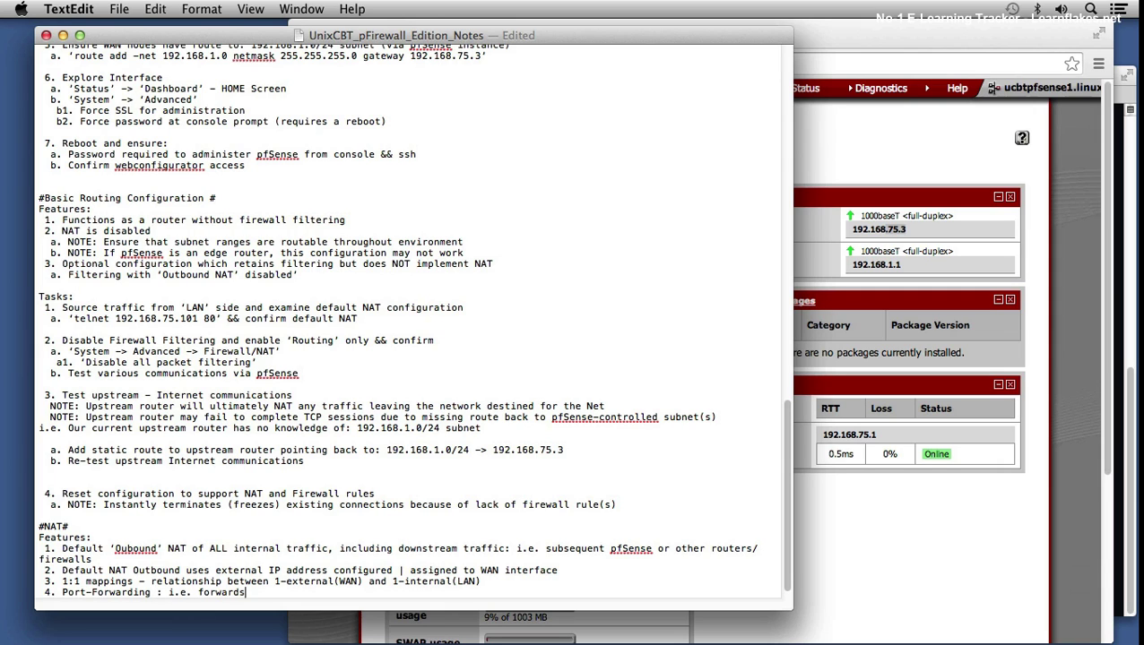
type(" external port requests to specific internal node")
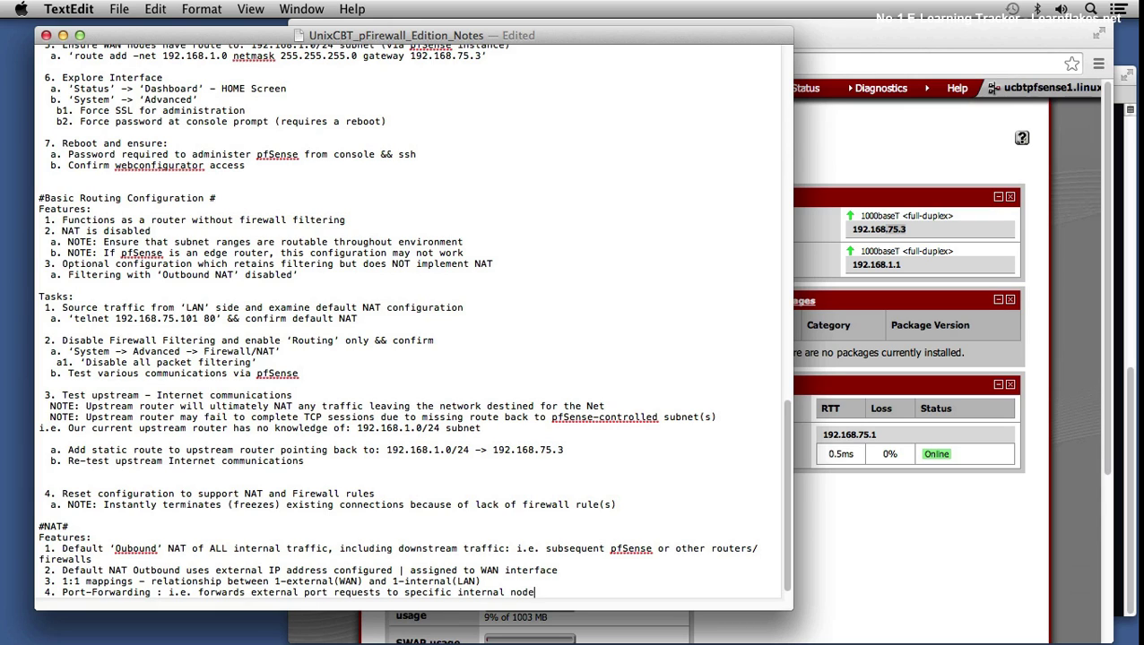
type("s:ports")
key("Return")
type("i.e. ")
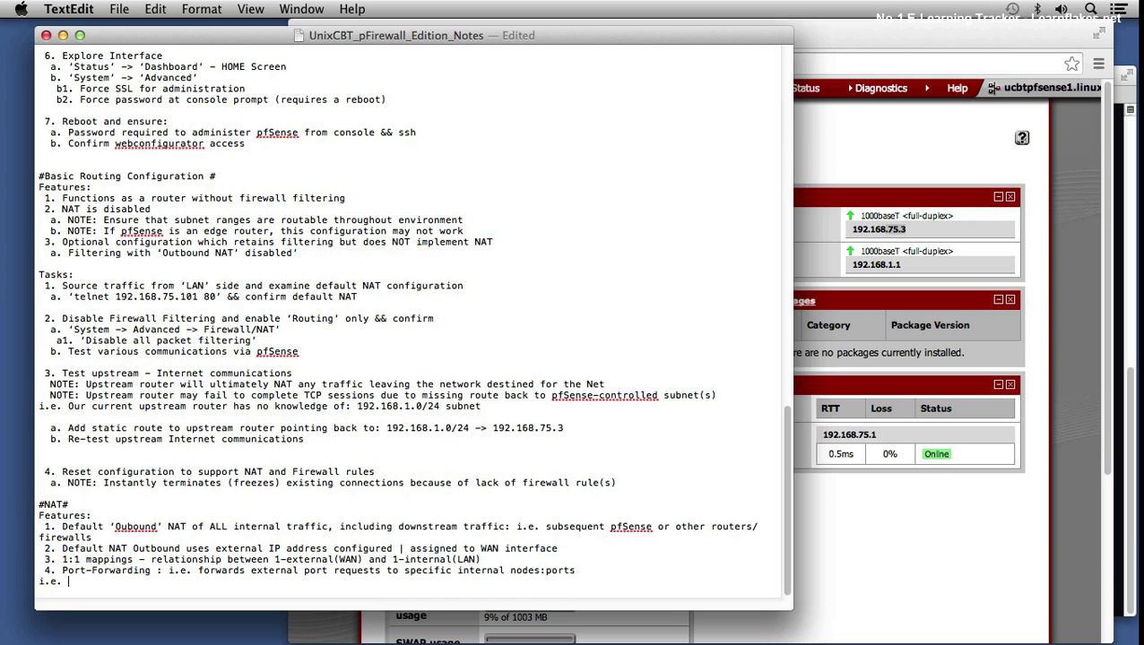
type("192.168.75.3:22 -> 192.168.1.102")
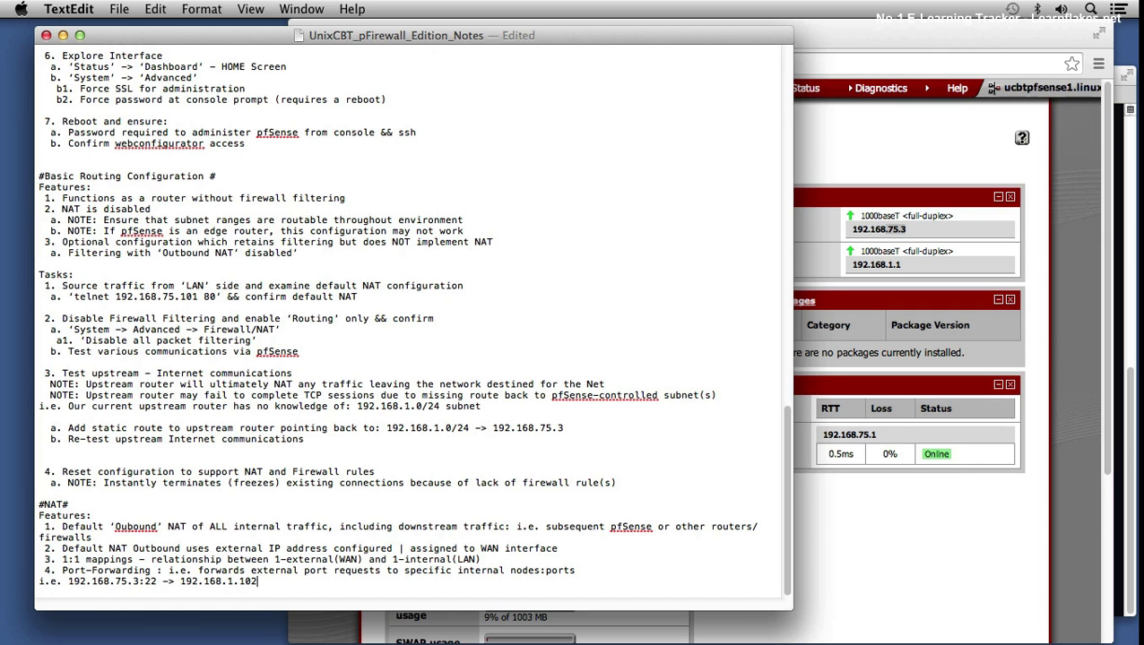
type(":22")
- Add example 192.168.75.3:2222 -> 192.168.1.103:22 and note 'a.' that TCP 80,443 go to the firewall
key("Return")
type("i.e. 192.168.7")
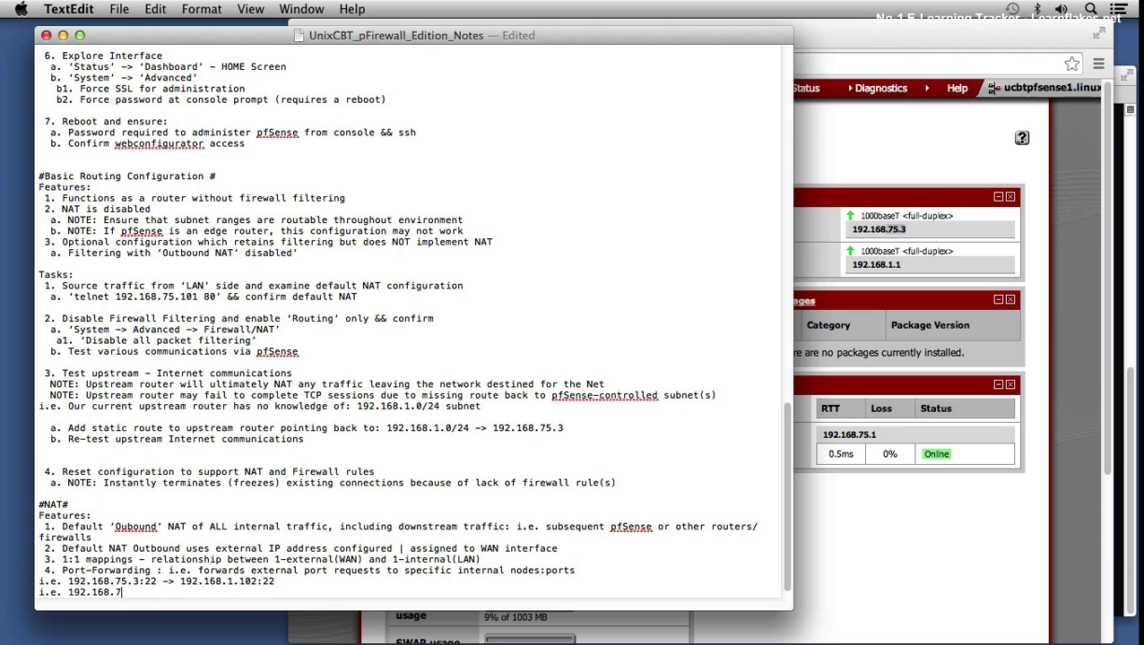
type("5.3:2222 -> 192.168.1")
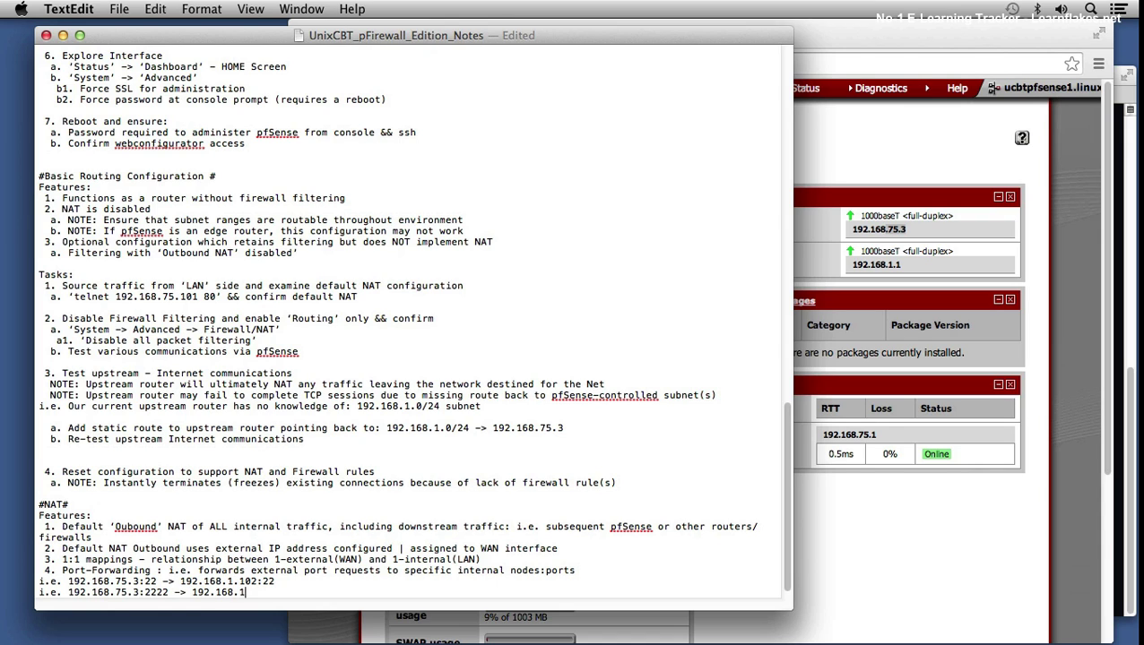
type(".103:22")
key("Return")
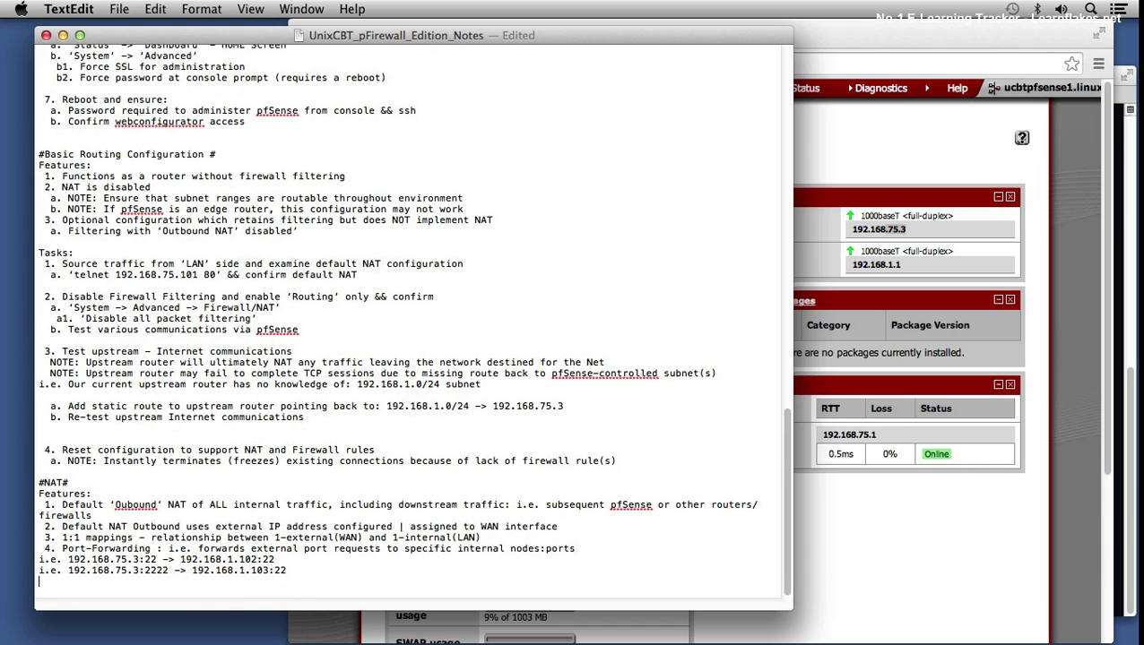
type("a. C")
type("urrently ")
type("TCPP")
type("[80,44")
type("3] are forwar")
type("ded to the fire")
type("wall itself")
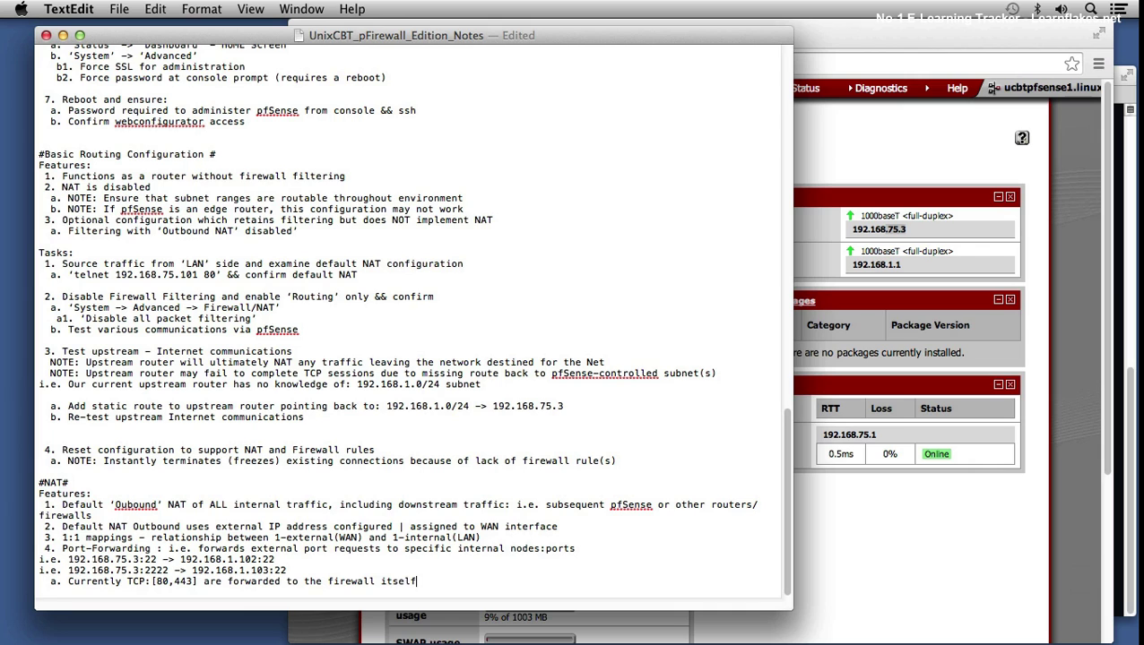
- Add item 5 on NAT Reflection, with a NOTE that it obviates Split DNS configuration
key("Return")
key("Return")
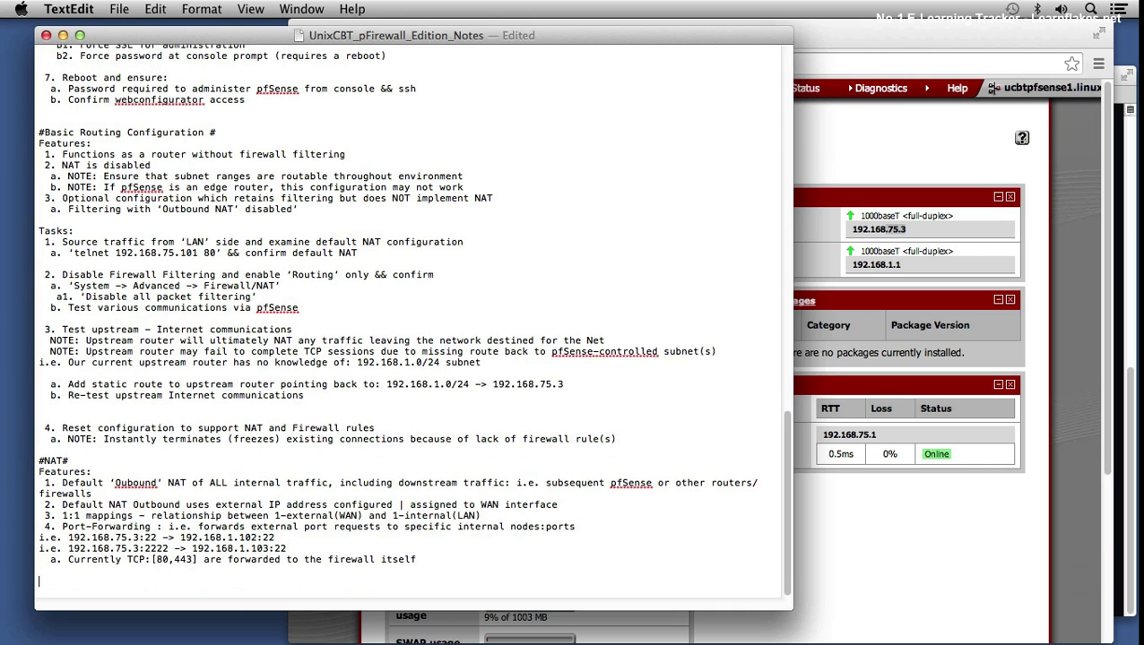
type("5. NAT Reflection: ability to access NAT addresses (")
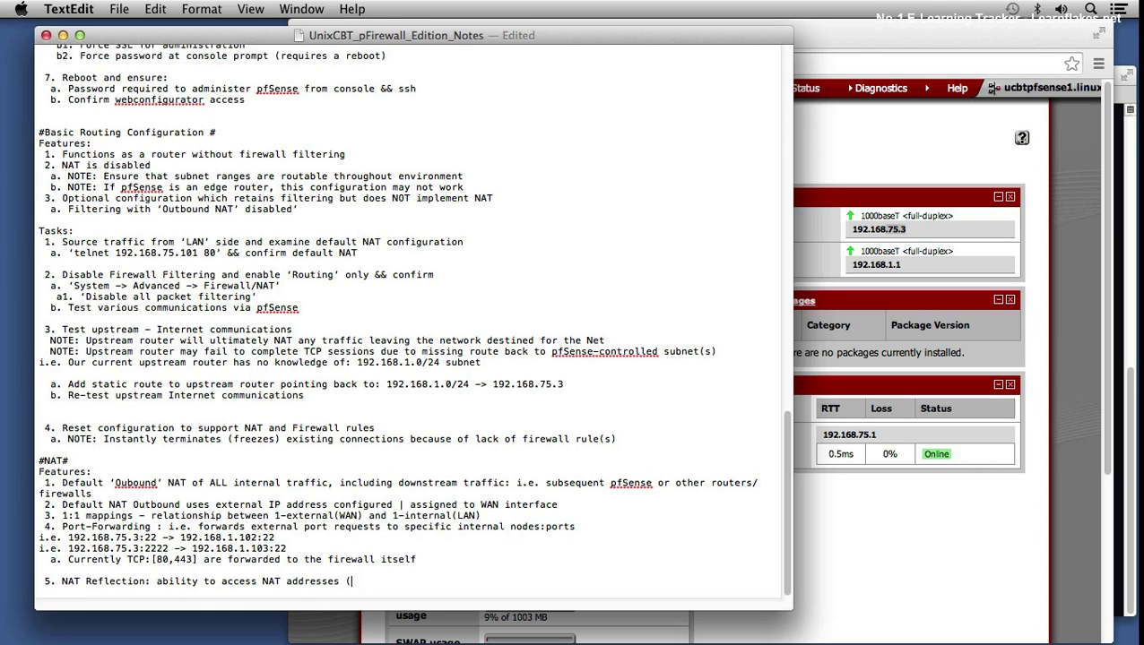
type("external) from the internal (L")
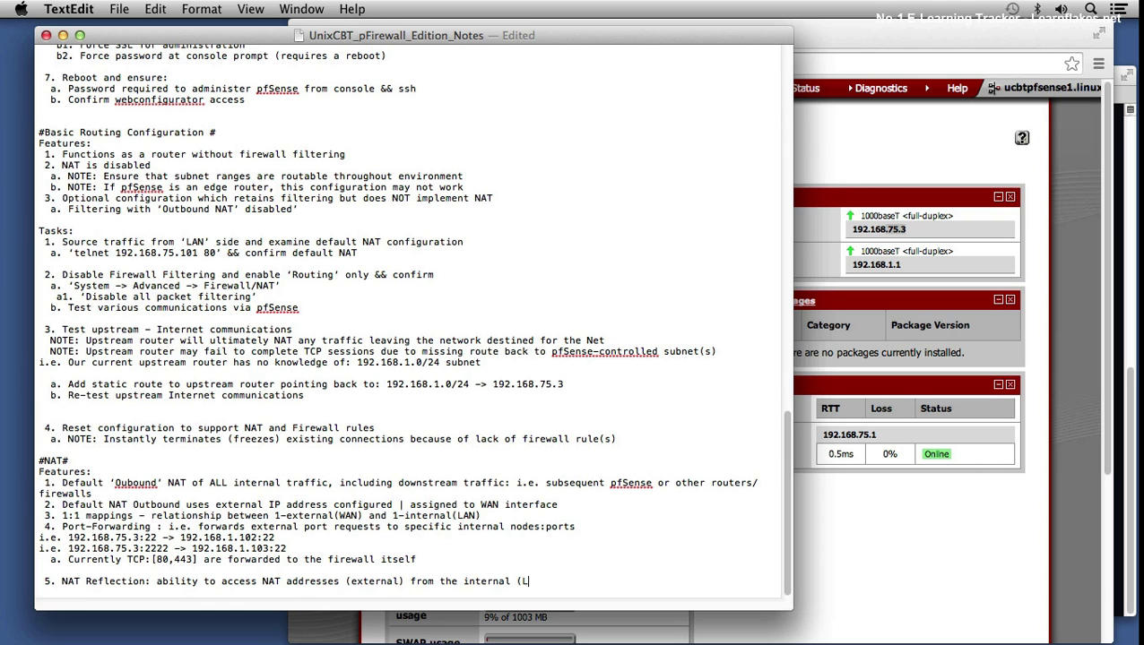
type("AN) interface")
key("Return")
type("NOTE:")
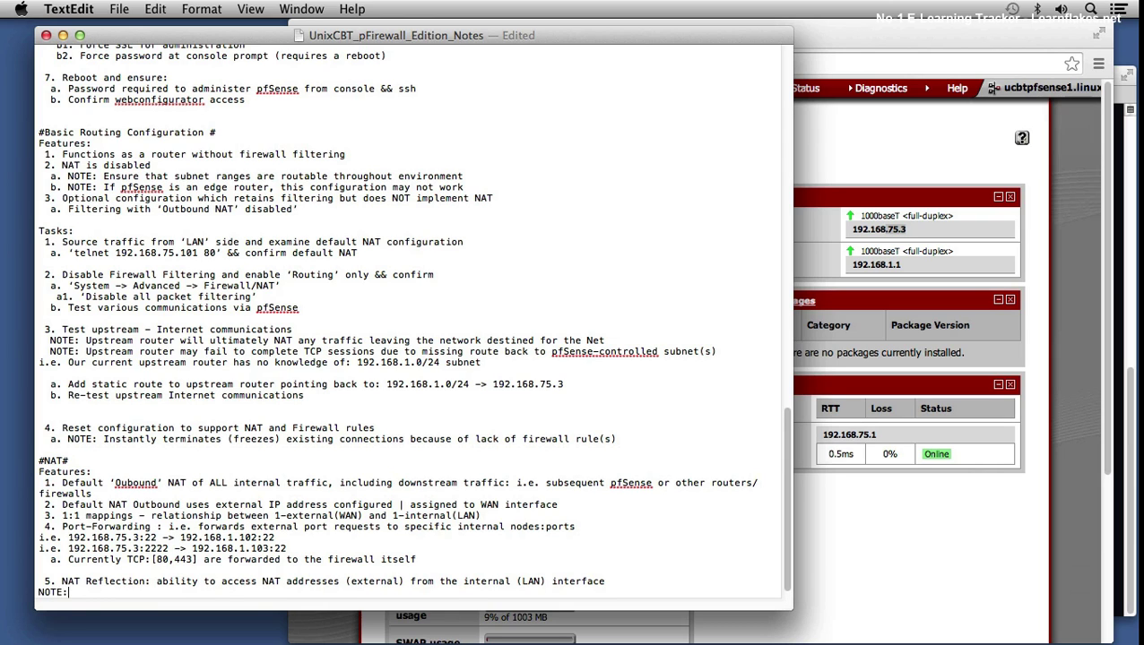
type(" This obviates the need fo")
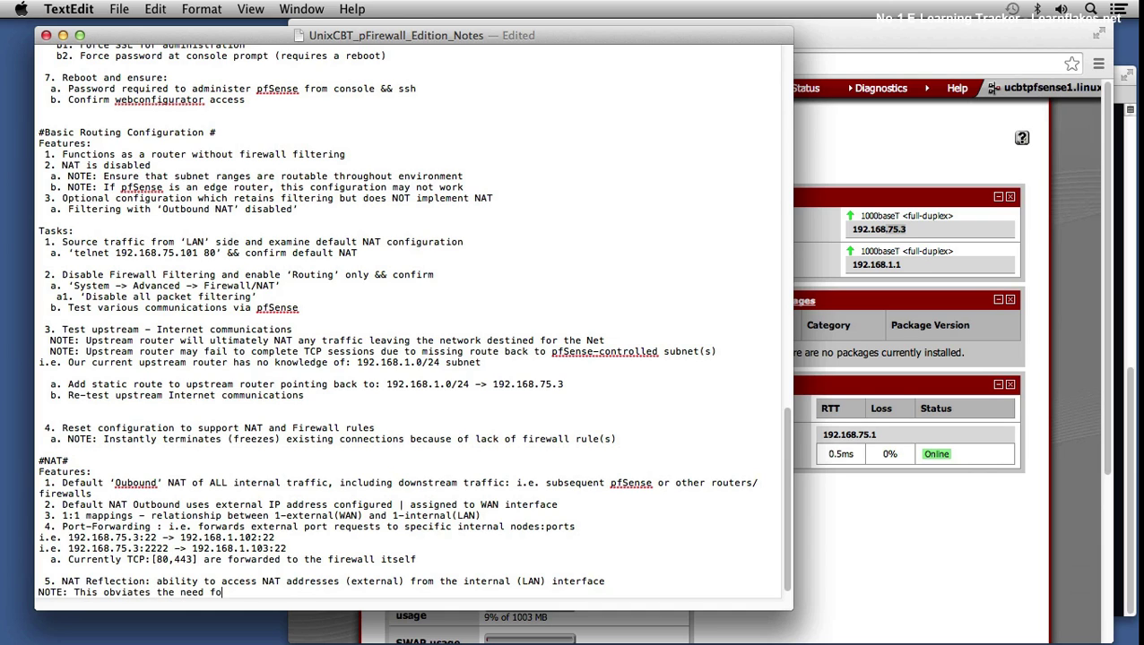
type("r Split DNS configuration")
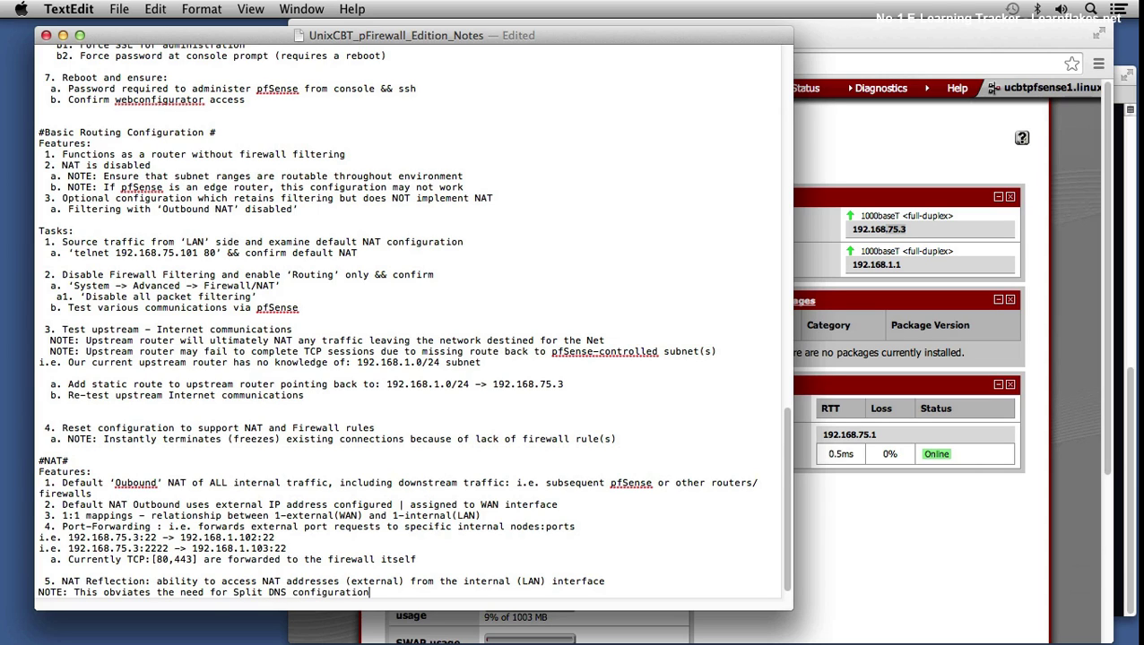
type(": i.e. internal FQDN reso")
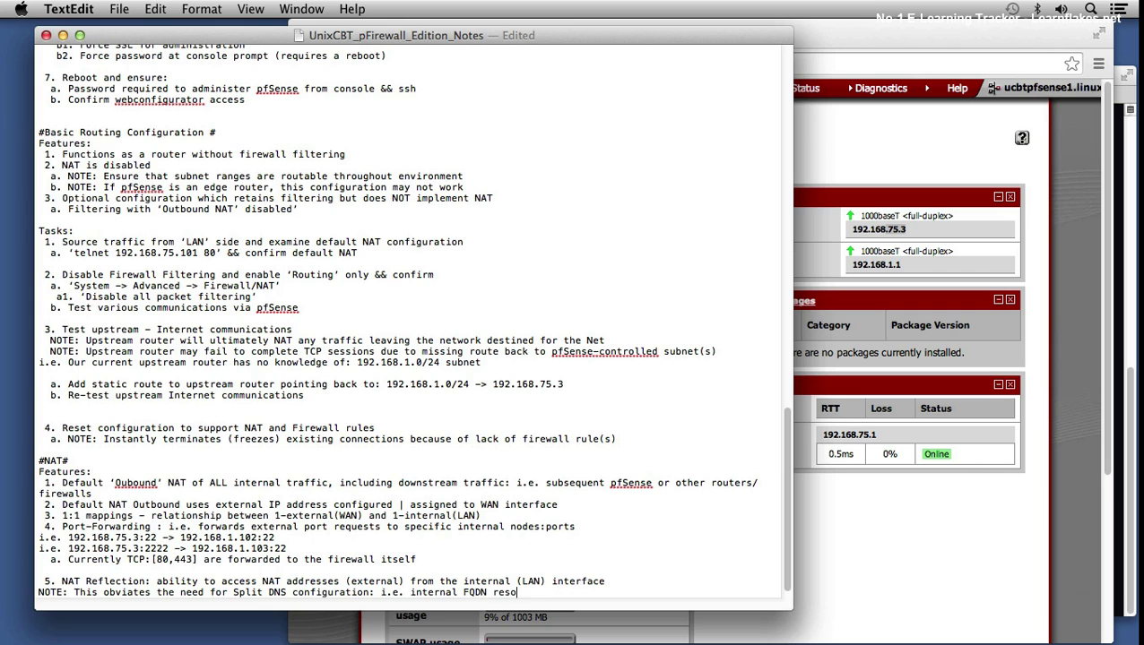
type("lves differently from external FQDN")
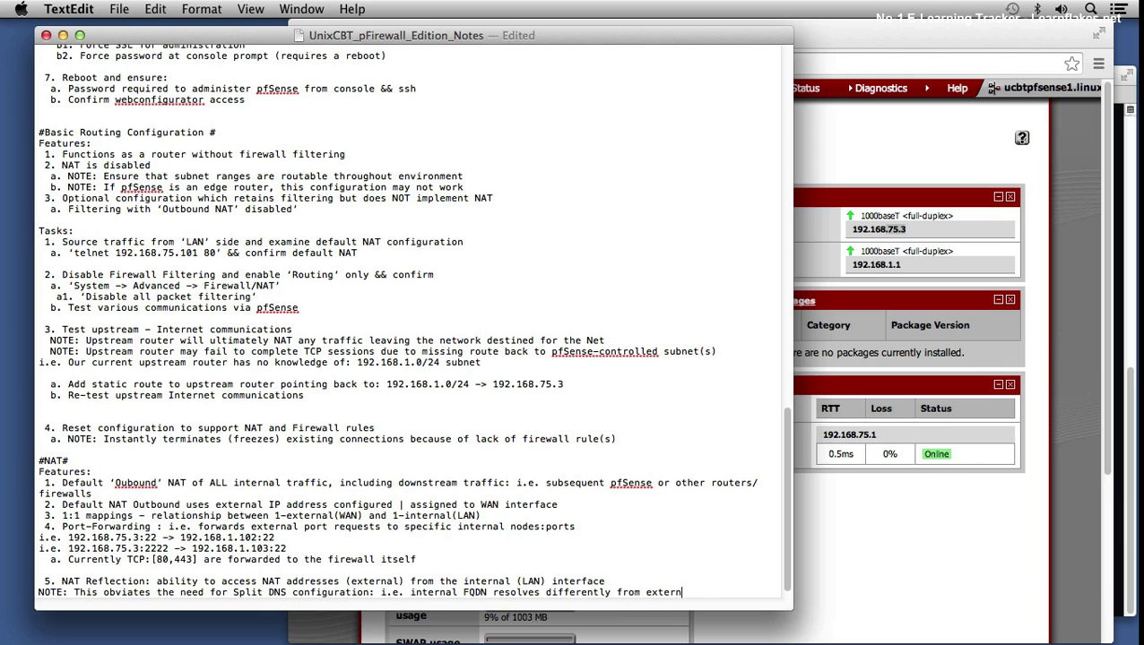
- Add the 'dig webfarm.linuxcbt.internal' example resolving 192.168.1.102 internally and 192.168.75.4 externally, then save
key("Return")
type("i.e. 'dig")
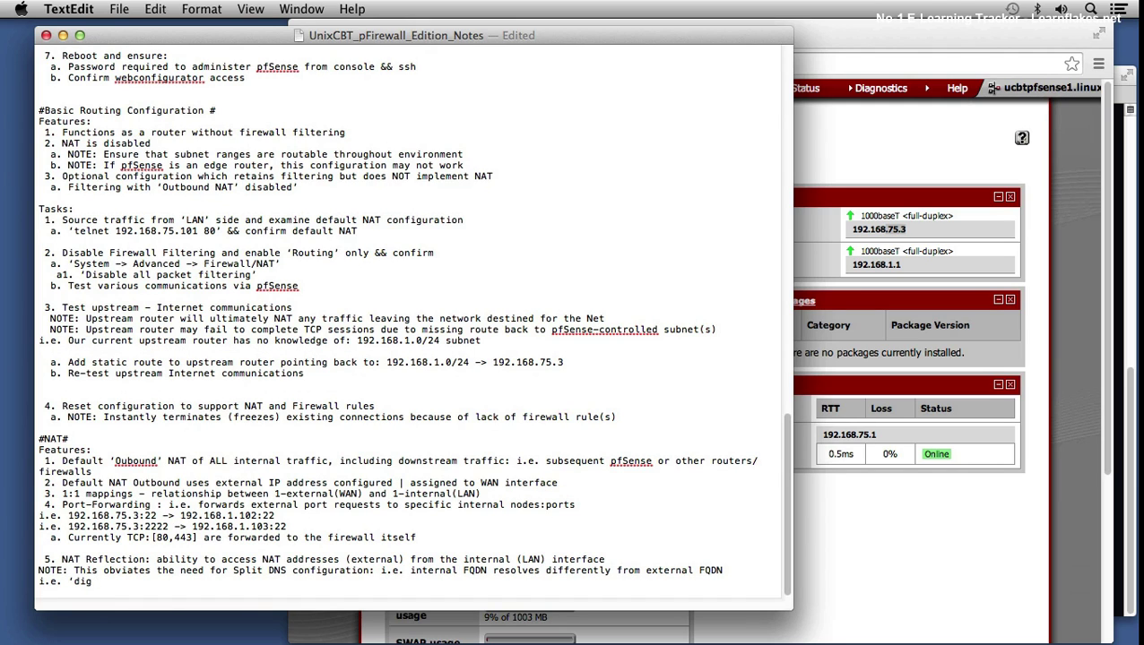
type("webfarm.linuxcb")
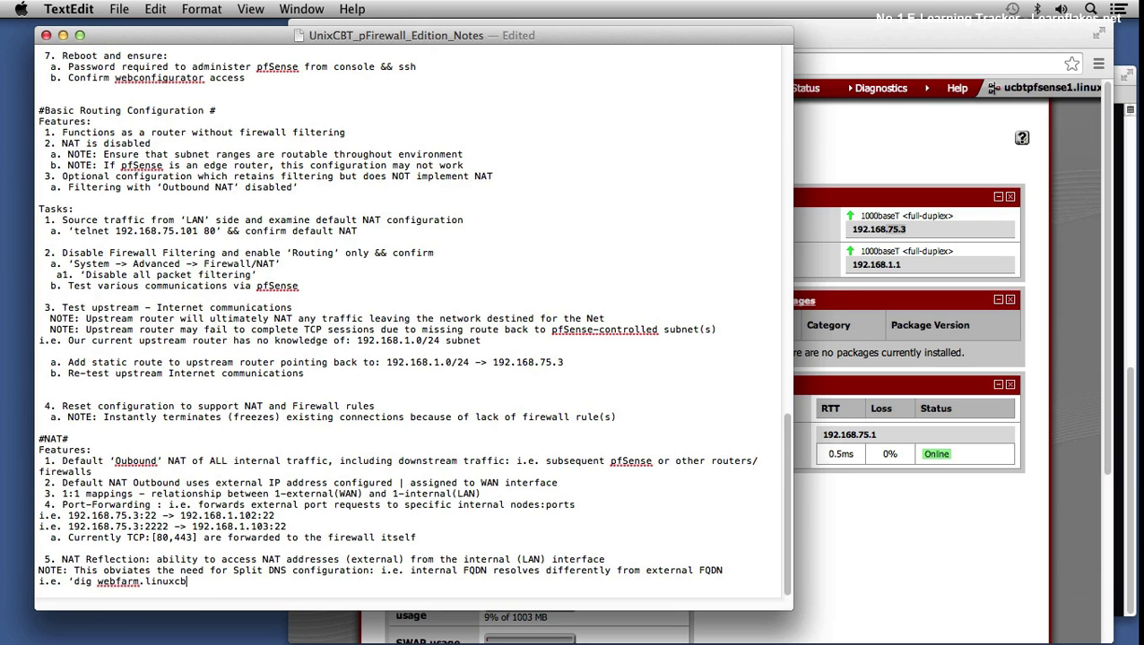
type("t.internal'")
type(" -> ")
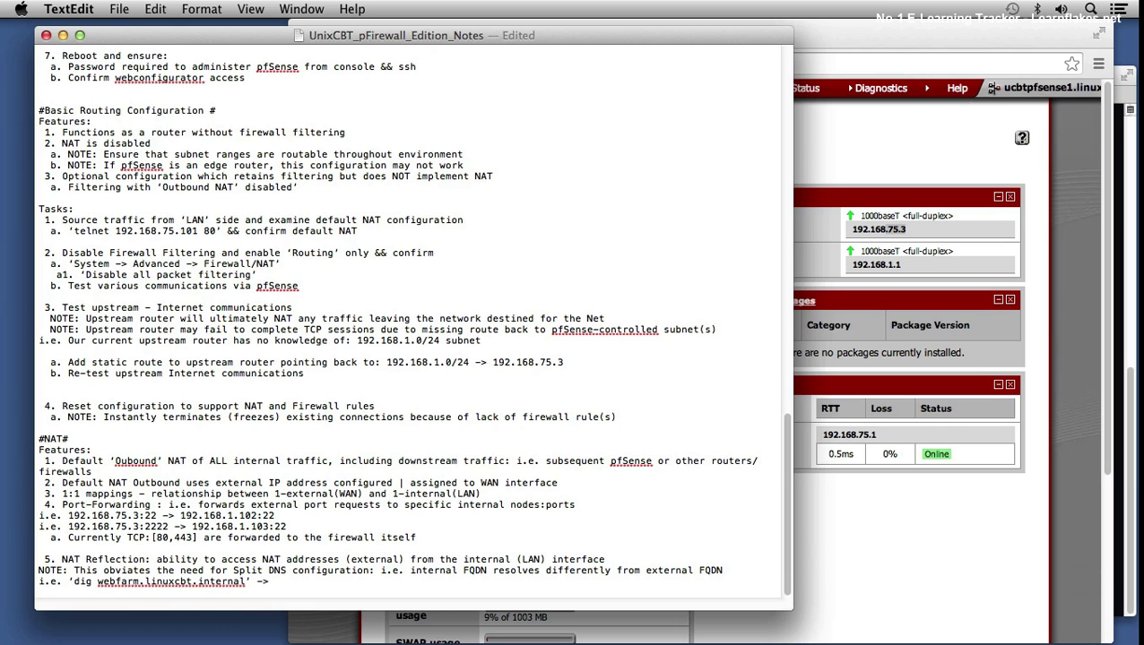
type("192.168.1.102 (inte")
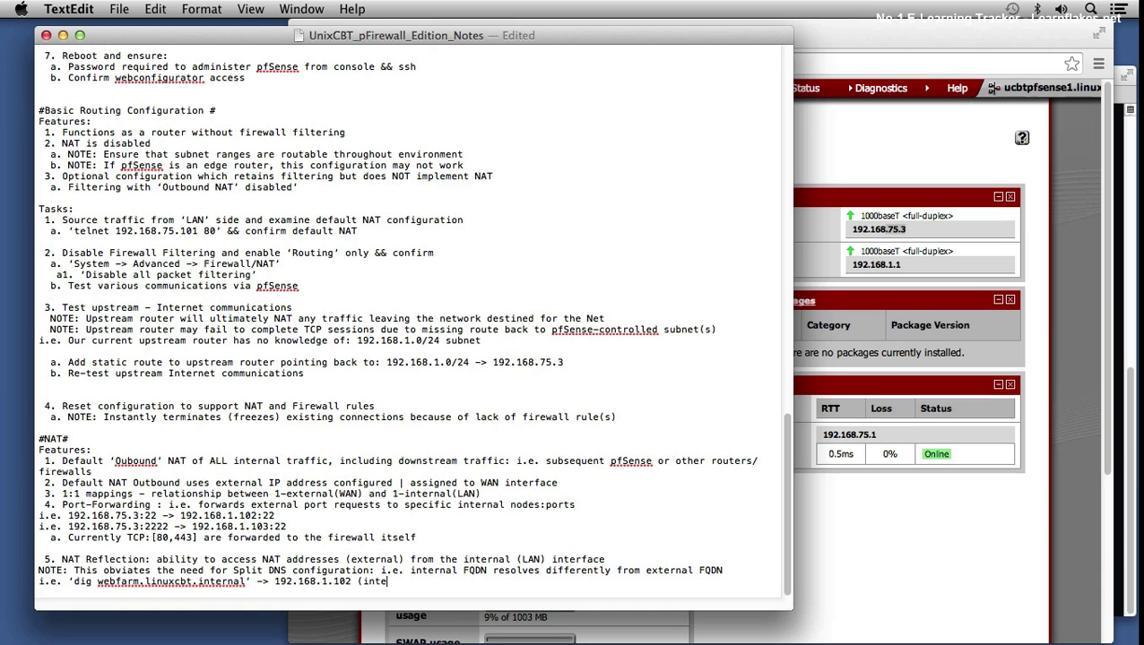
type("rnal resolution) -> 192.1")
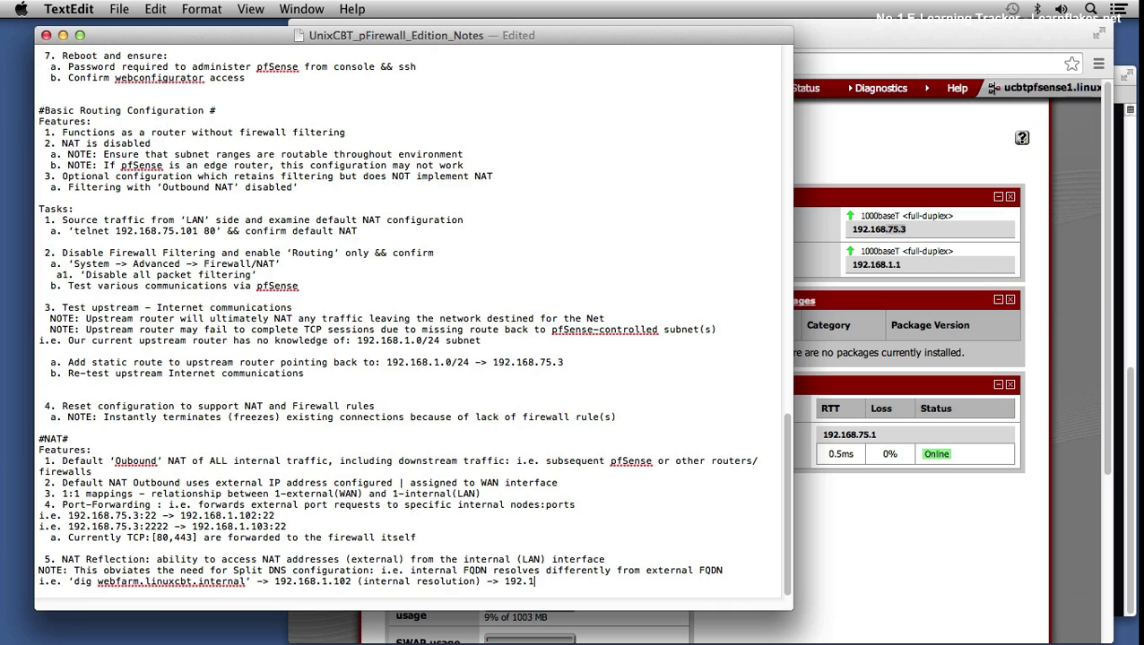
type("68.75.3")
key("BackSpace")
type("4(external)")
key("Left")
type("resolution")
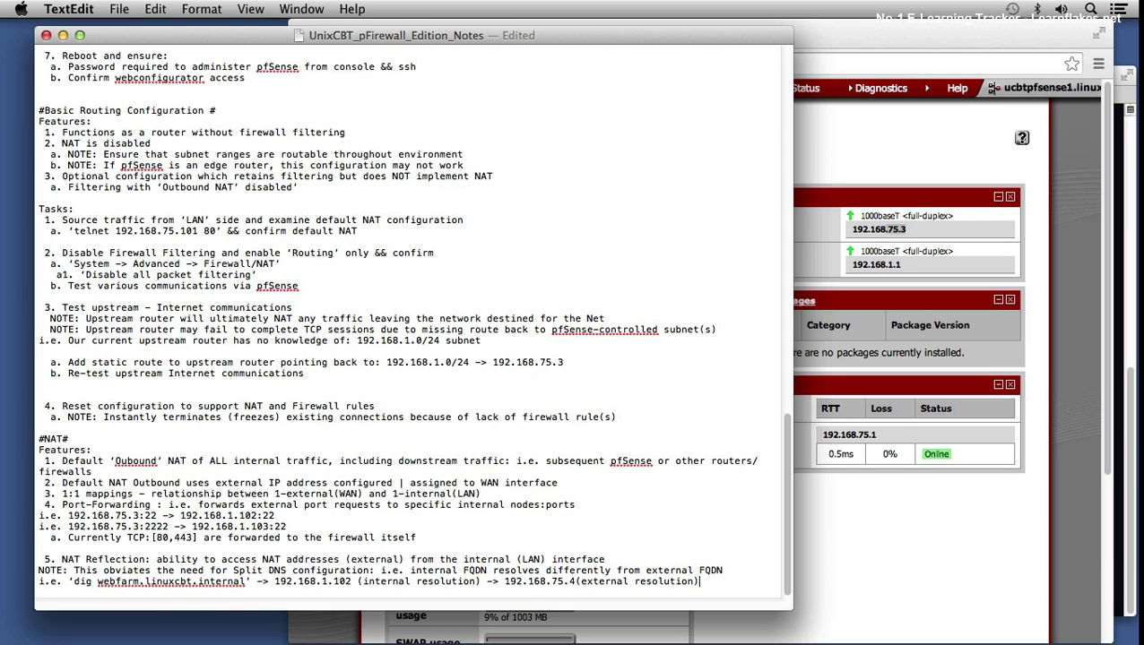
key("Return")
key("Return")
key("super+s")
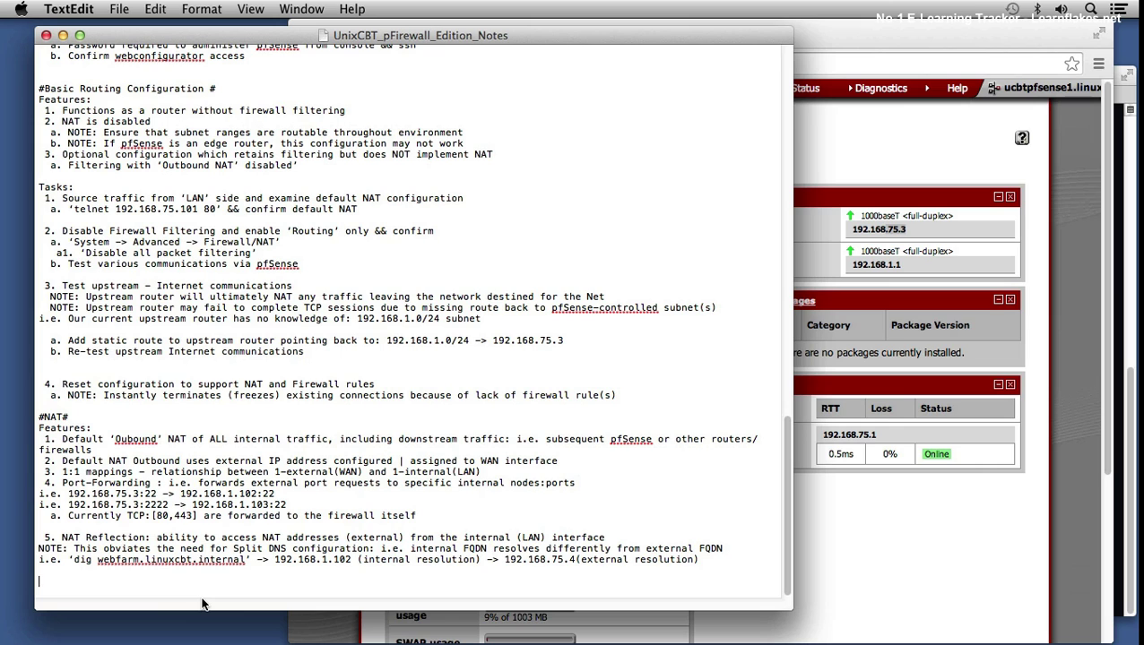
- Add a 'Tasks:' list with '1. Default configuration' and 'a. Firewall -> NAT', saving the notes
key("Return")
type("Tasks;")
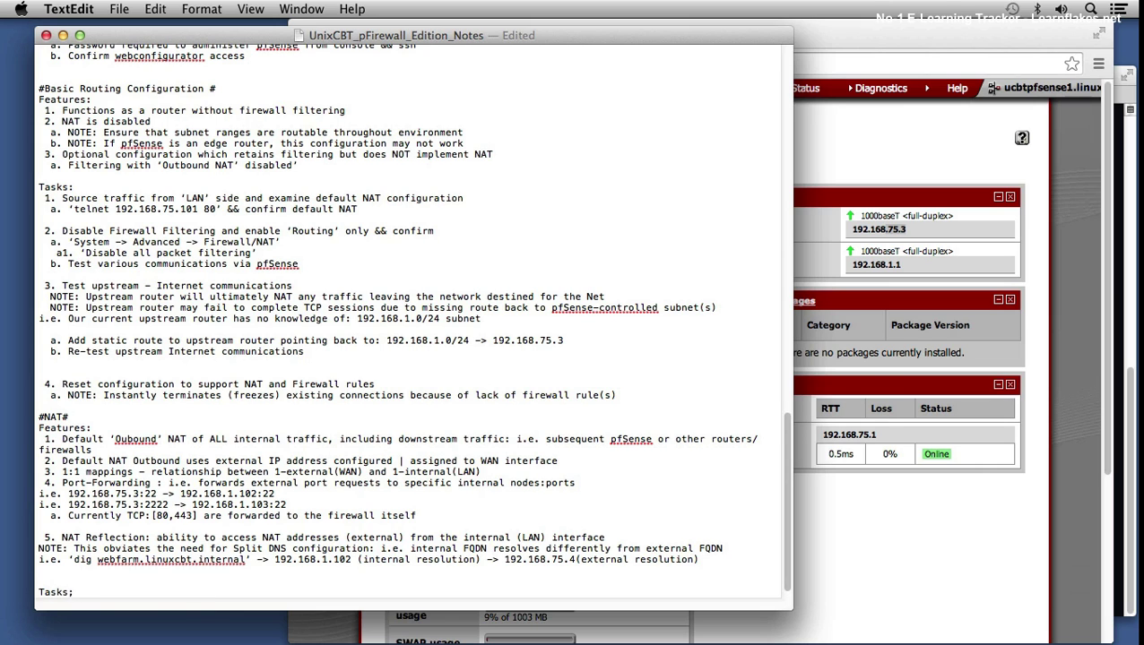
key("BackSpace")
type(":")
key("Return")
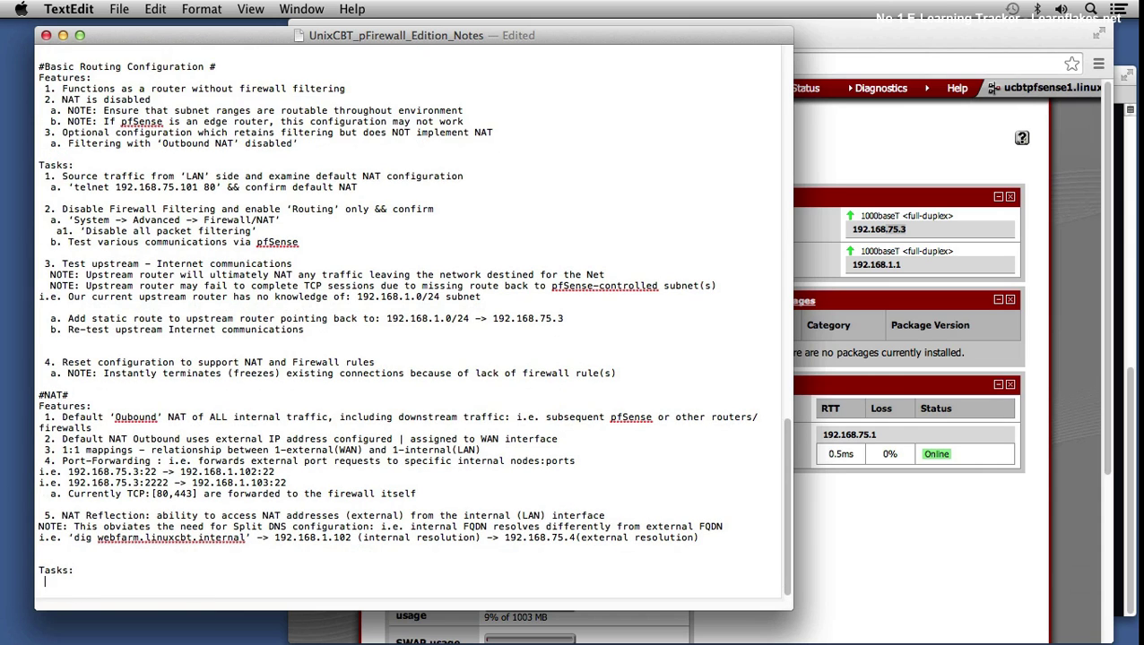
type("1. Default configuration")
key("Return")
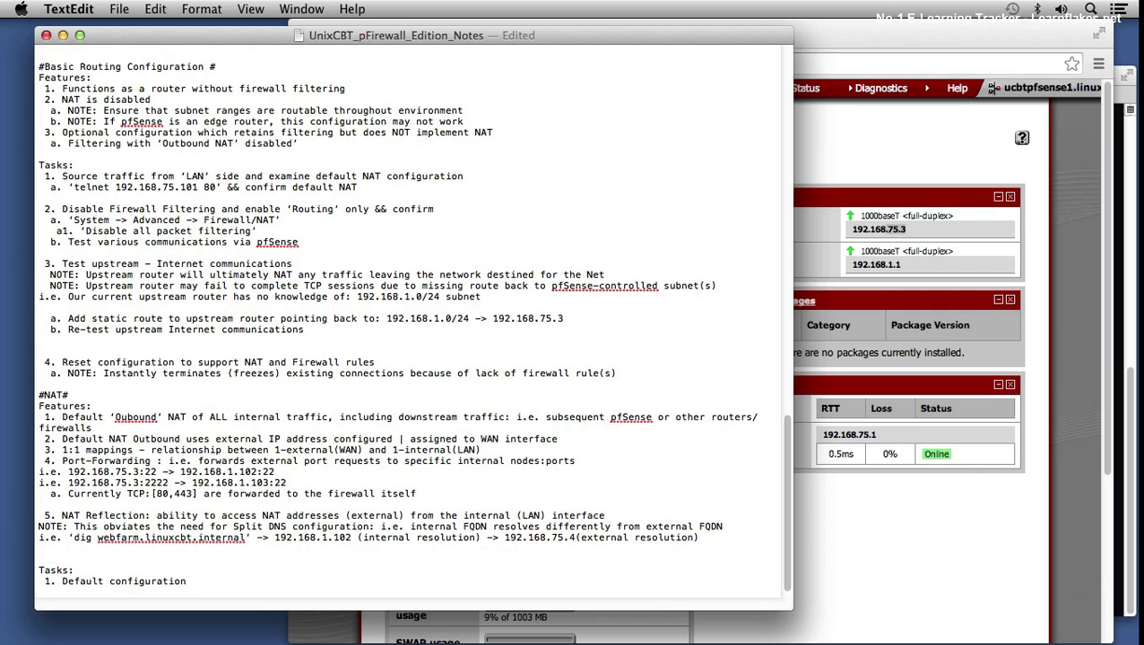
key("super+s")
type("a. '")
type("Firewall ")
type("-> ")
type("NAT")
key("super+s")
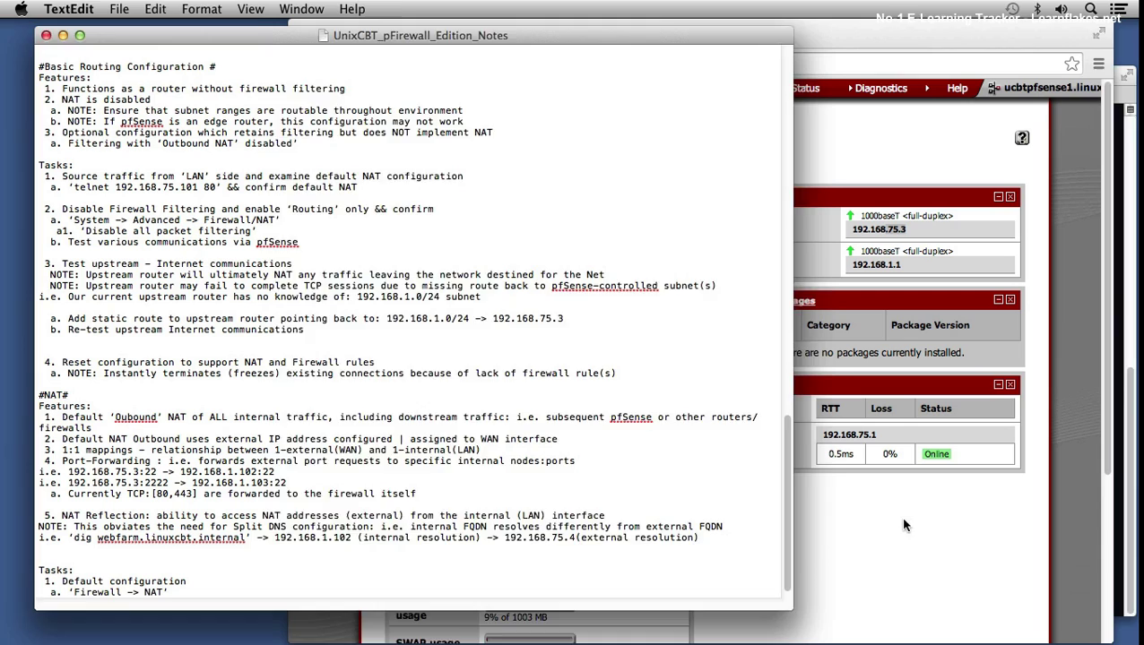
left_click(904, 525)
- Open Firewall > NAT and browse the 1:1, Outbound and NPt tabs, ending on Port Forward
mouse_move(572, 88)
left_click(548, 122)
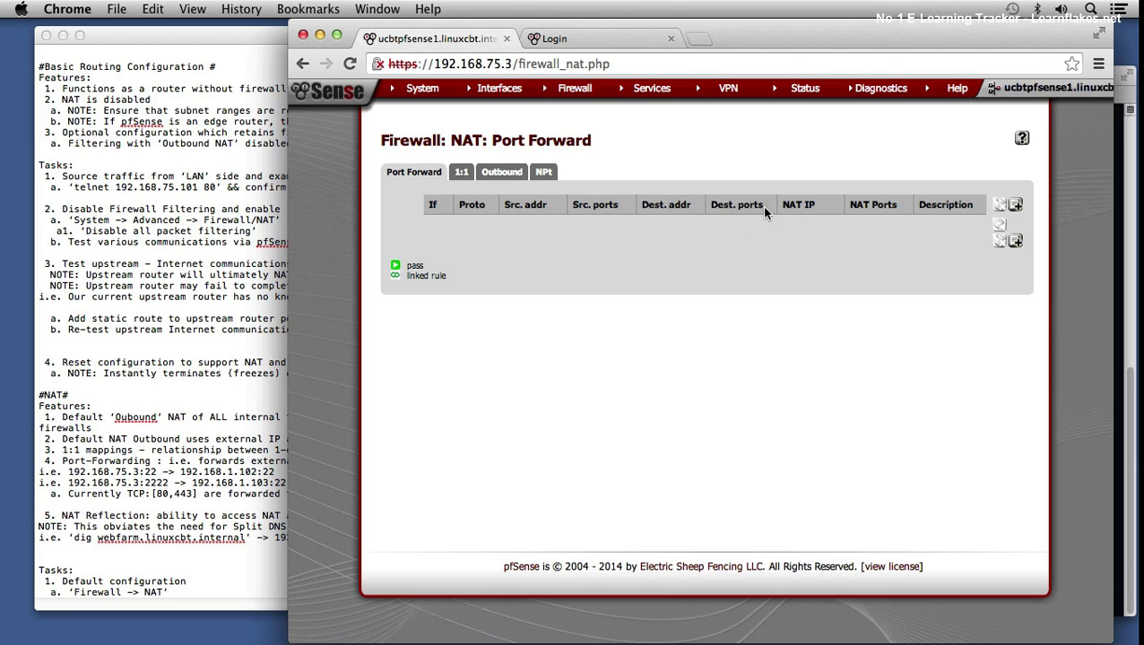
left_click(461, 172)
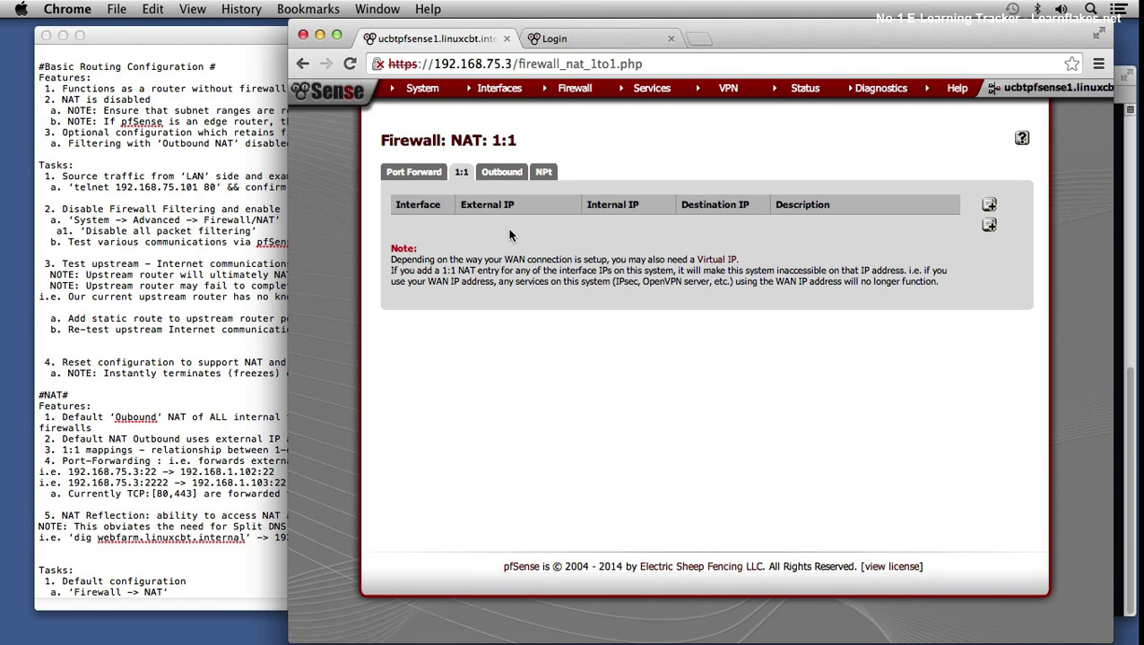
left_click(487, 168)
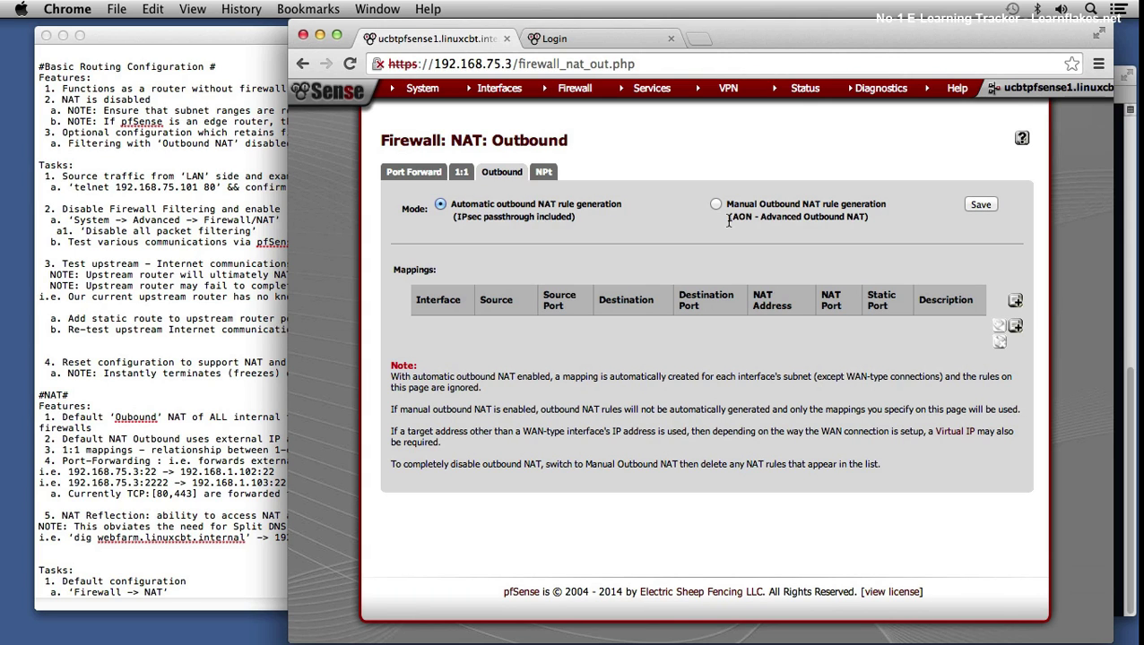
left_click(543, 173)
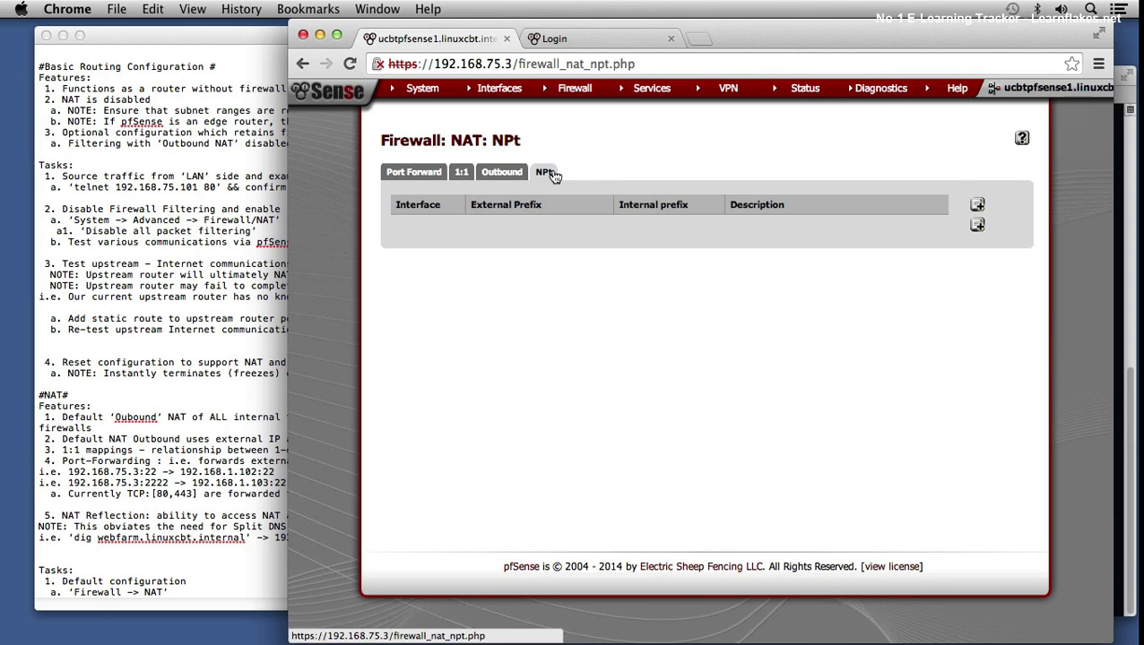
left_click(423, 176)
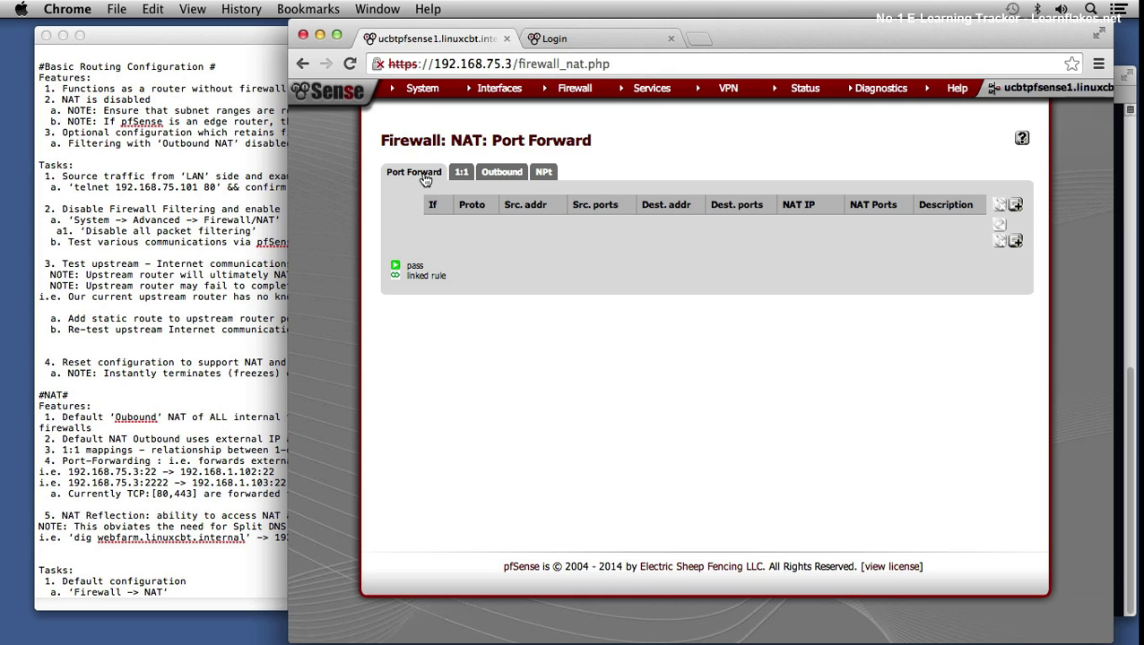
left_click(192, 598)
- Type task 2, 'Bind new Virtual IP and map outbound traffic to that address: 192.168.75.4'
key("Return")
key("Return")
type("2. ")
type("Bind")
type(" new Virtua")
type("l IP and map o")
type("utbound traf")
type("fic to that ad")
type("drs")
type("ss: 1")
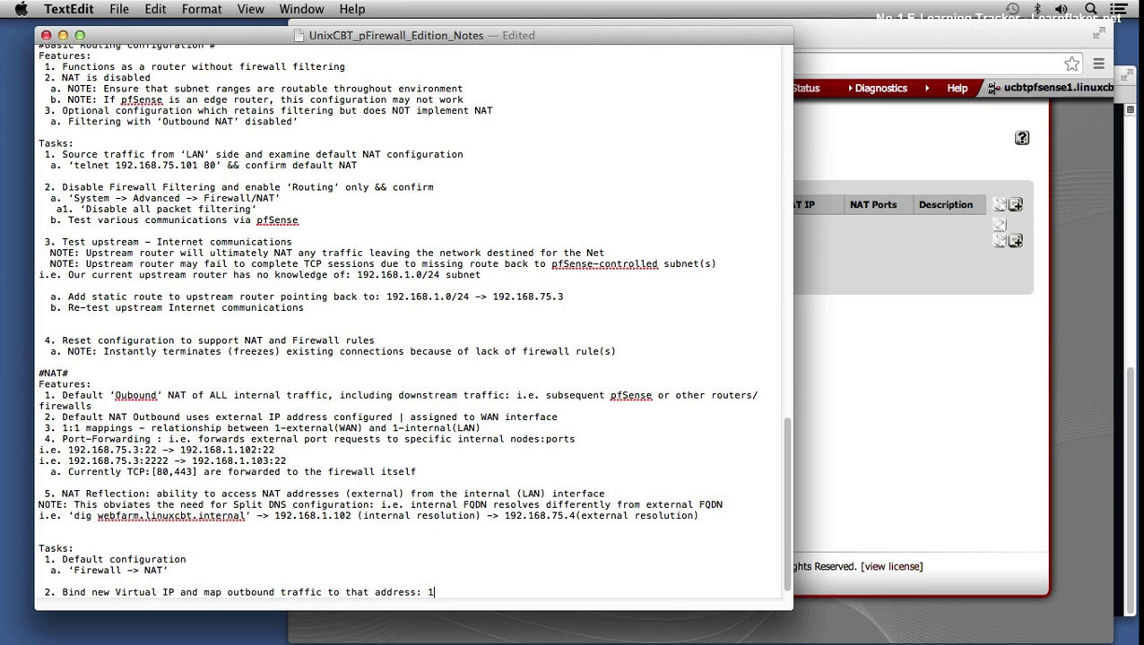
type("92.168.75.4")
key("super+Tab")
- Clear the Terminal and run nmap -v 192.168.75.4, which reports the host down
type("clear")
key("Return")
type("n")
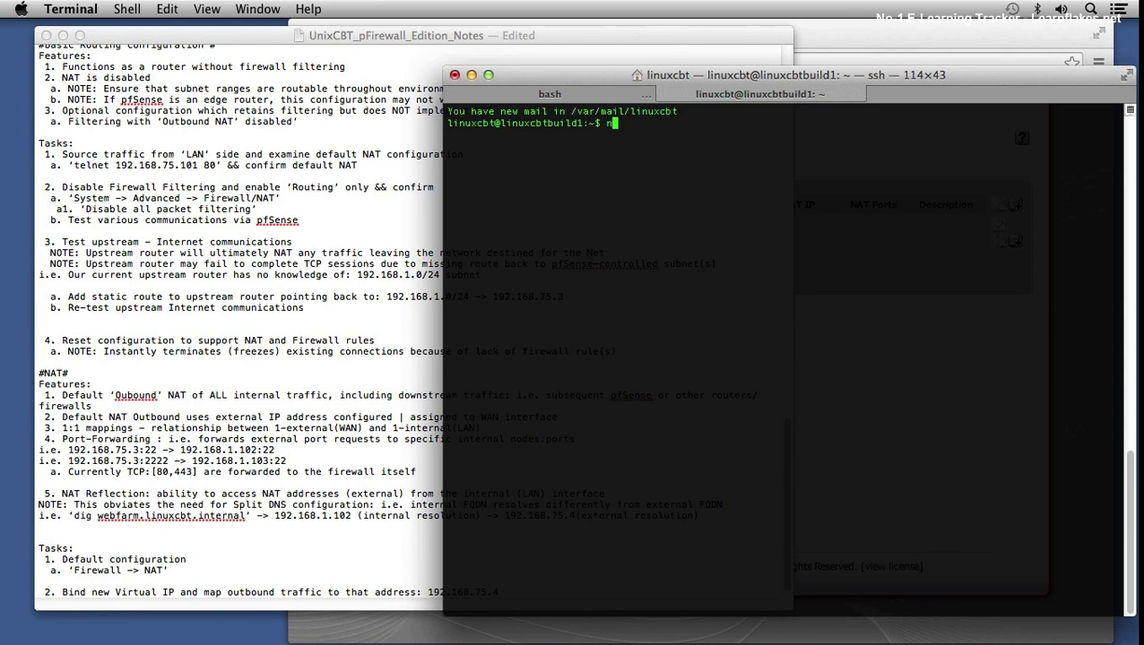
type("map -v 192.168.75.4")
key("Return")
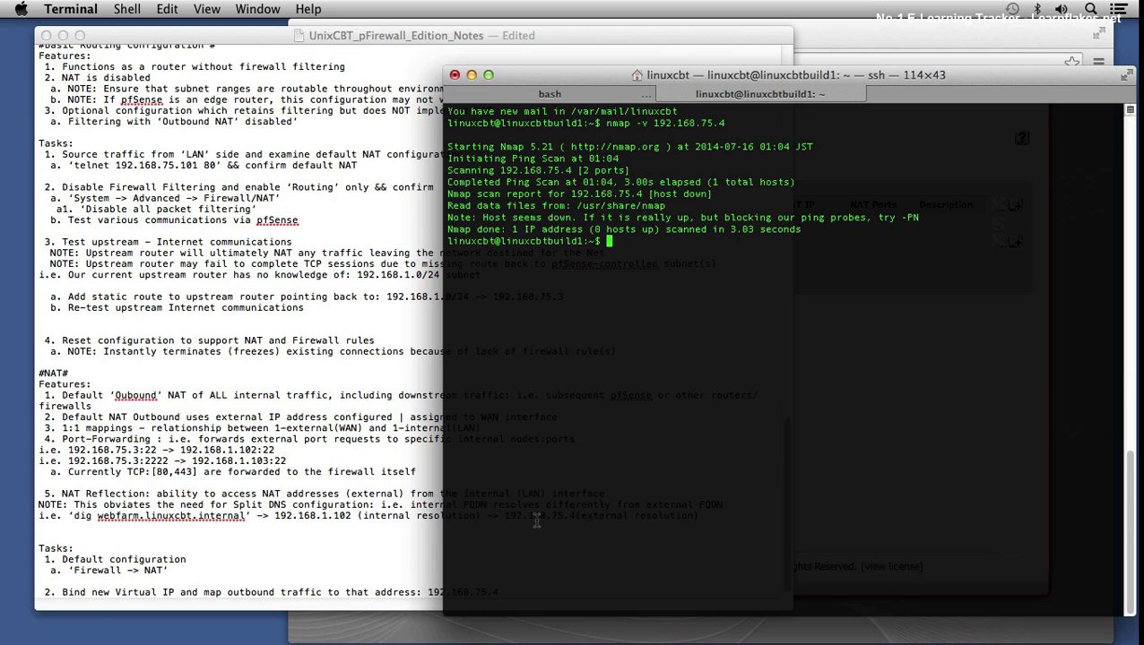
- Add the line 'a. Add Virtual IP' under task 2 in the notes
left_click(413, 602)
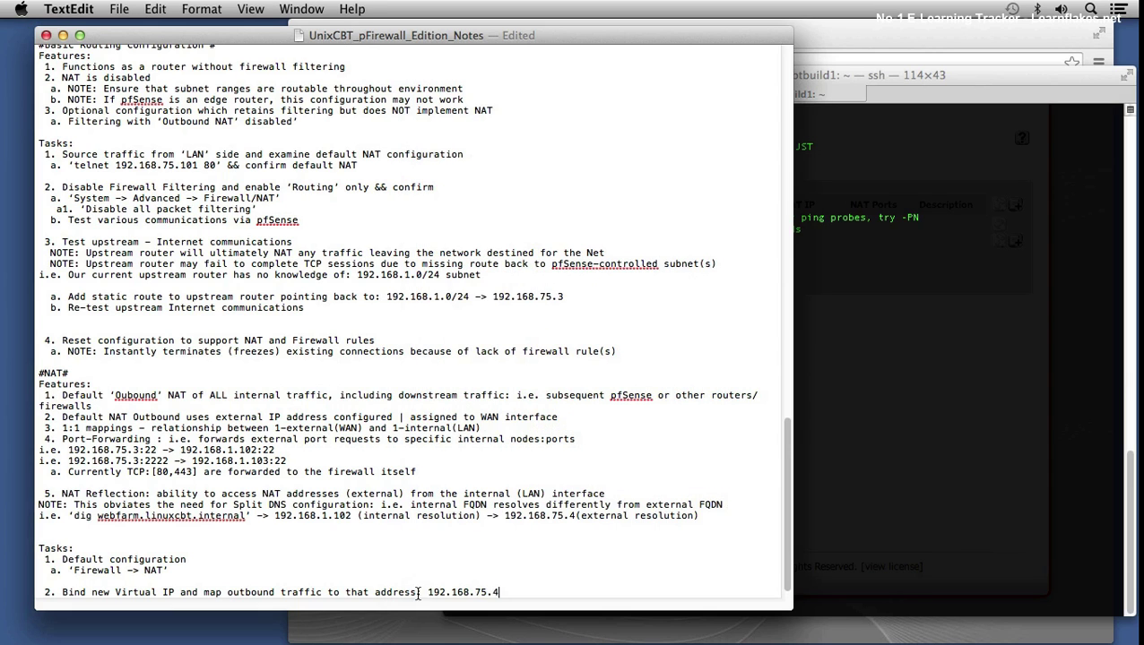
key("Return")
type("a")
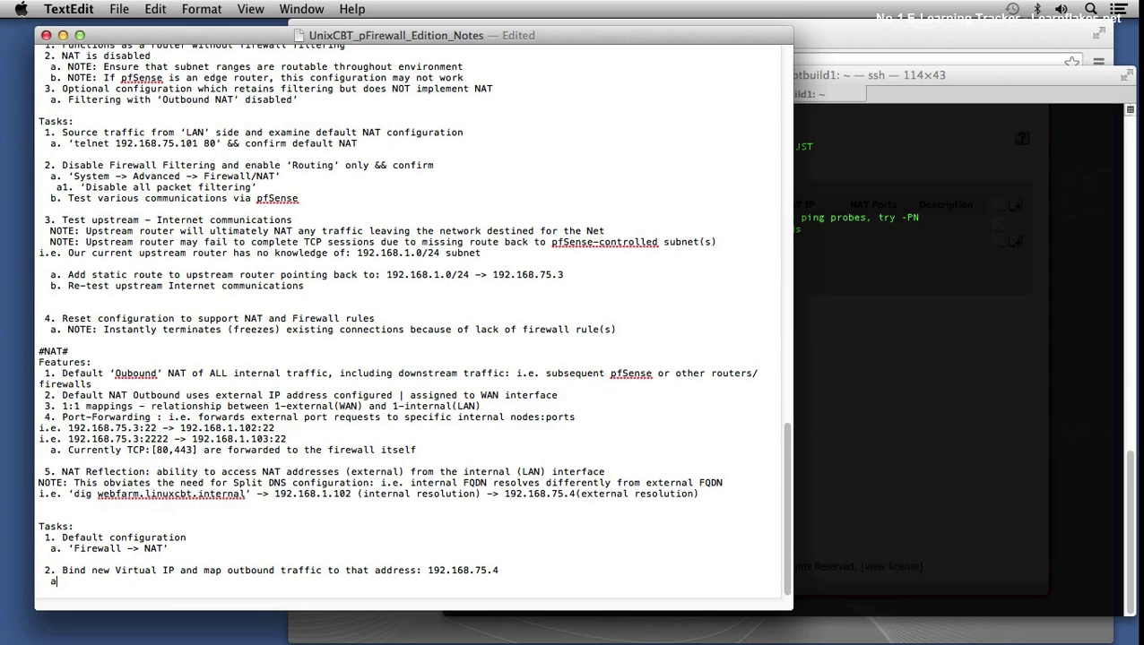
type(". Add Virtual IP")
- Go to pfSense's Virtual IP Addresses page and start a new virtual IP
left_click(957, 37)
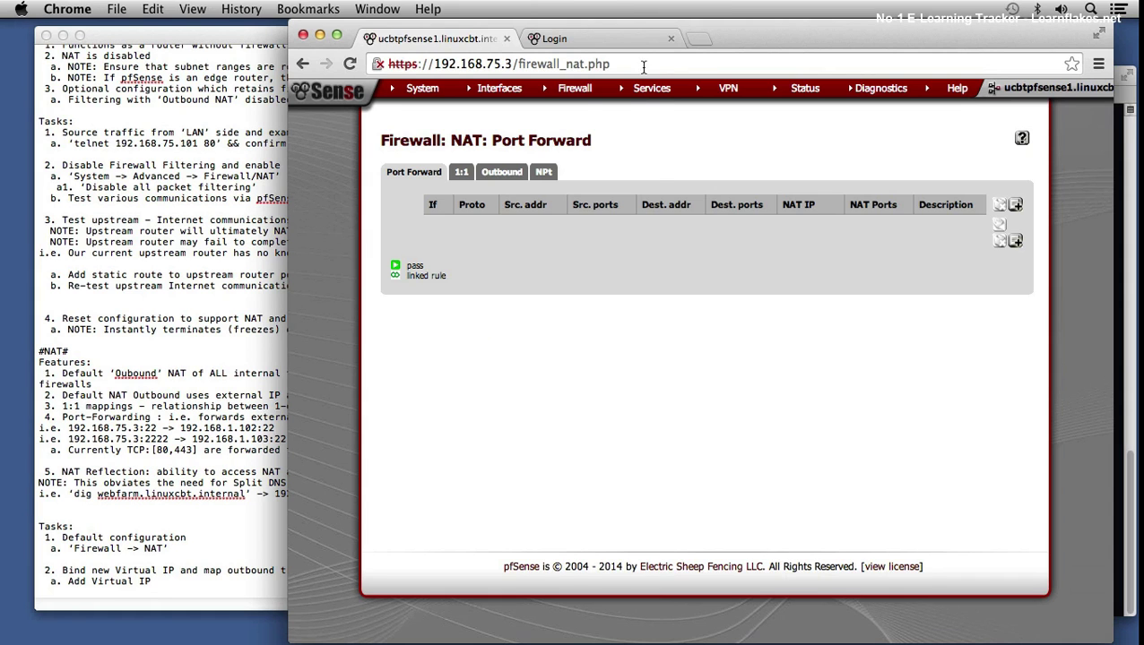
mouse_move(525, 97)
mouse_move(565, 97)
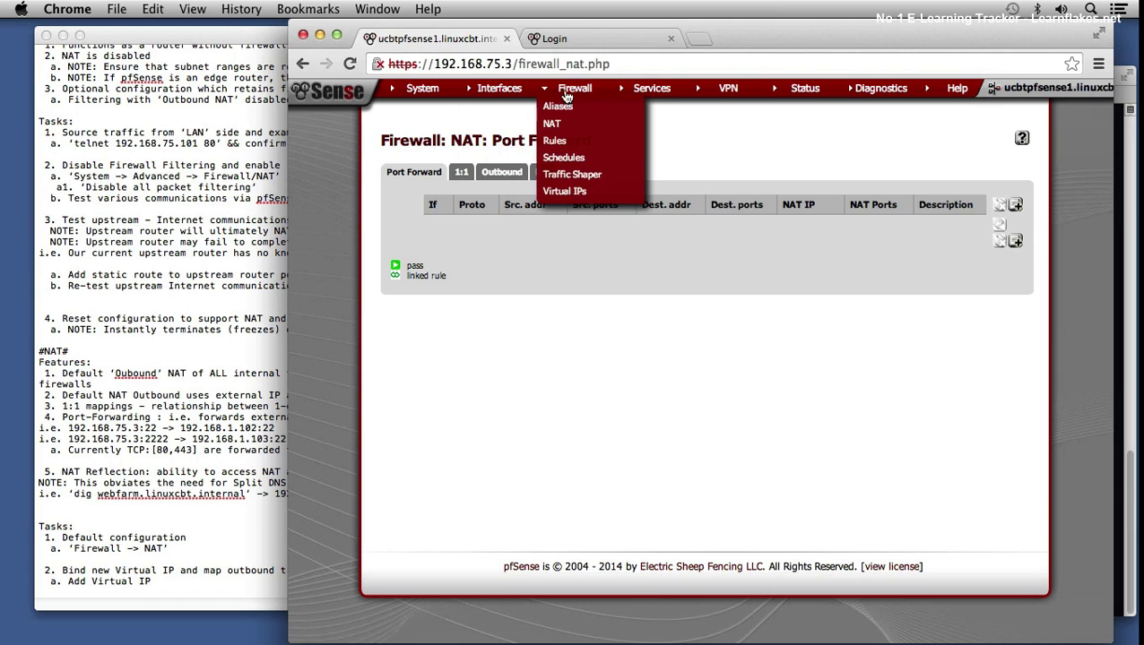
left_click(552, 192)
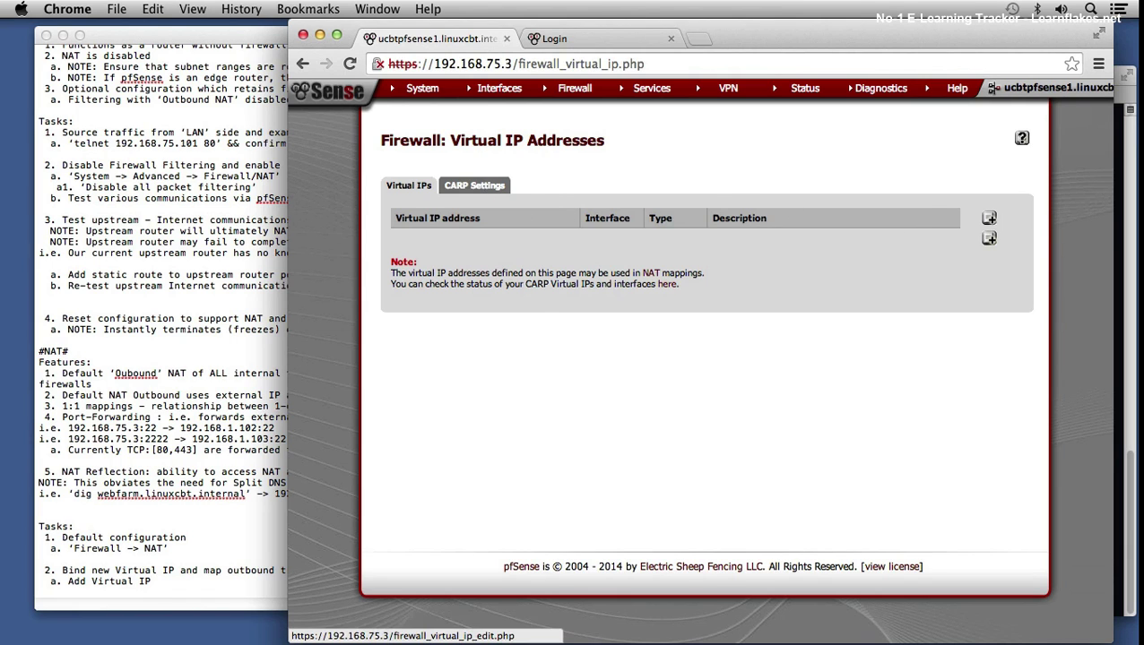
left_click(988, 218)
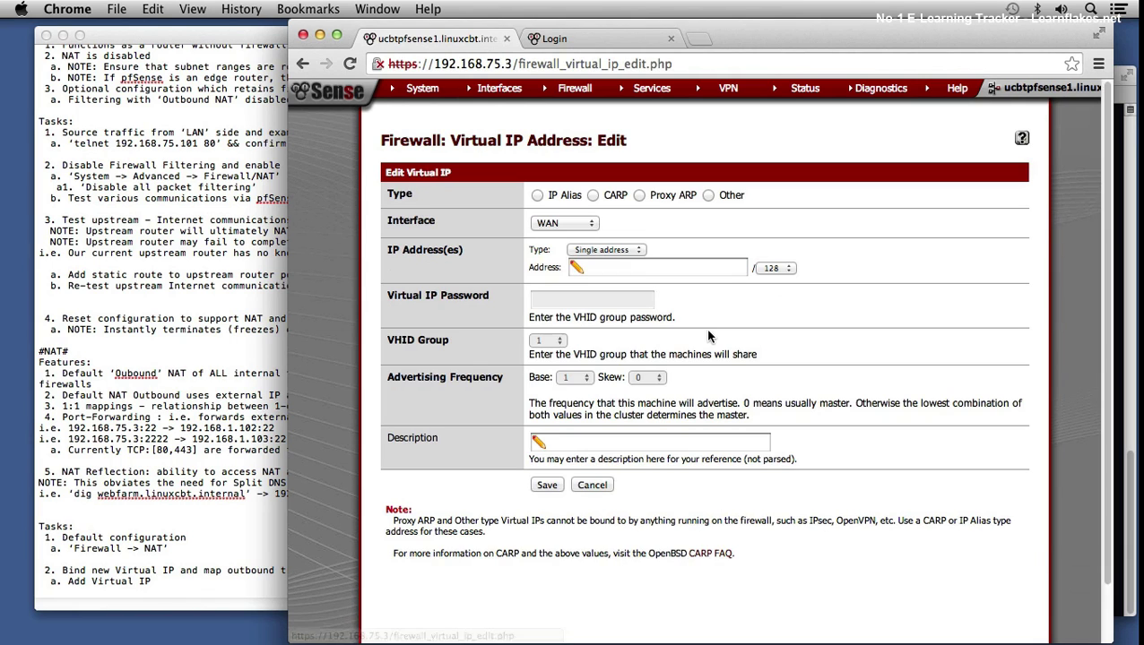
- Make it an IP Alias on WAN with address 192.168.75.4/32
left_click(549, 224)
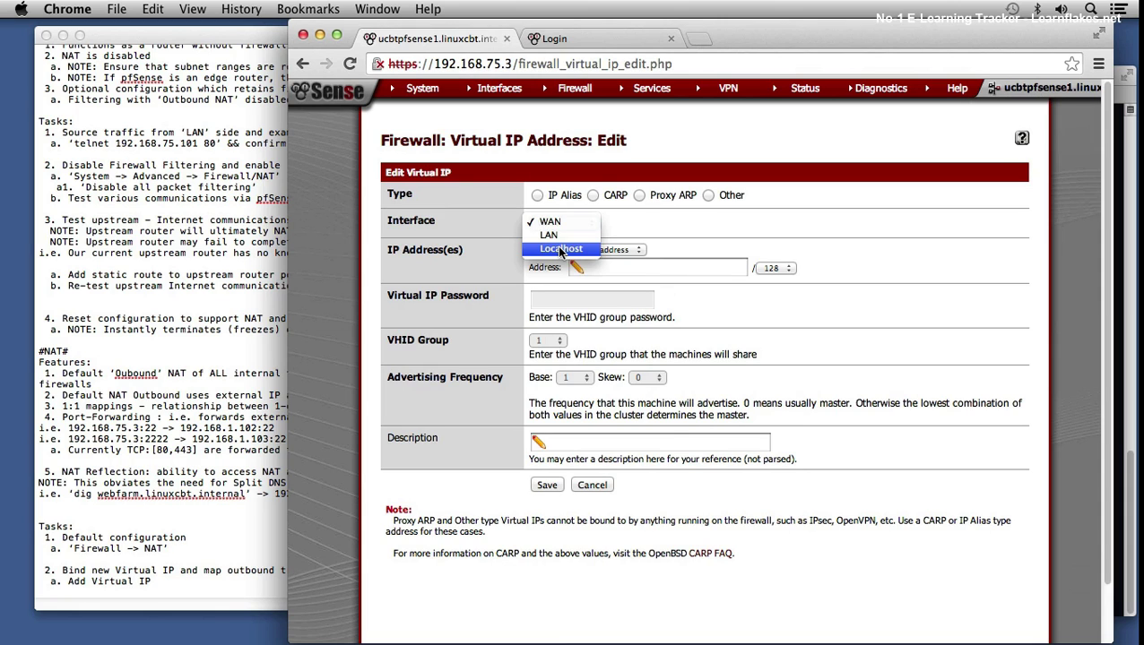
left_click(538, 220)
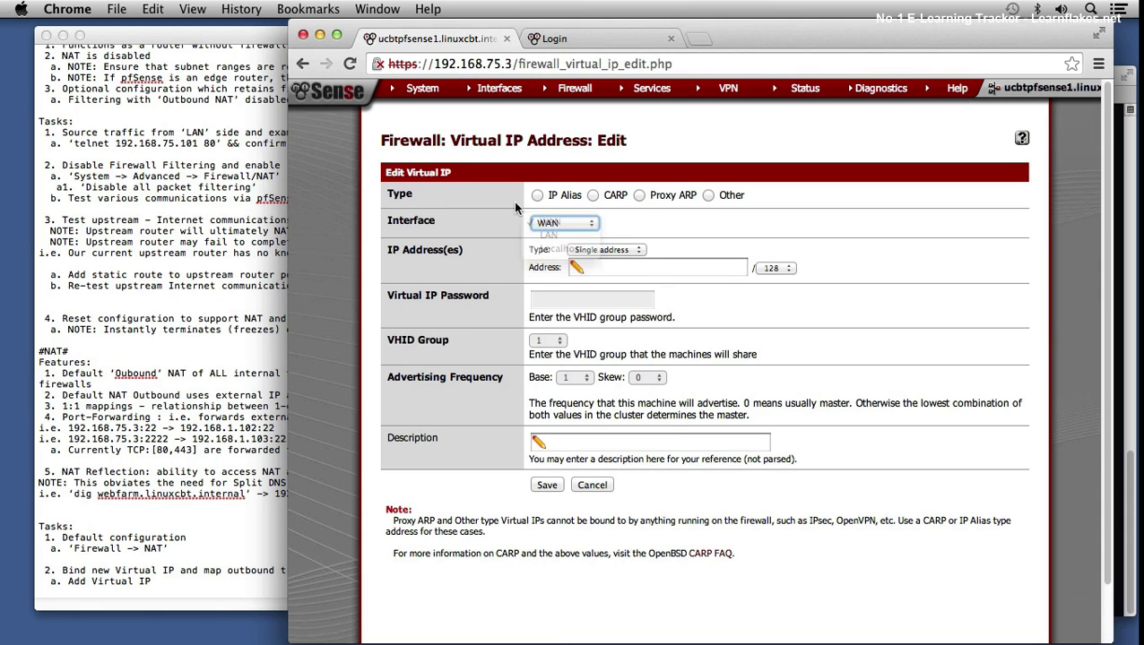
left_click(537, 195)
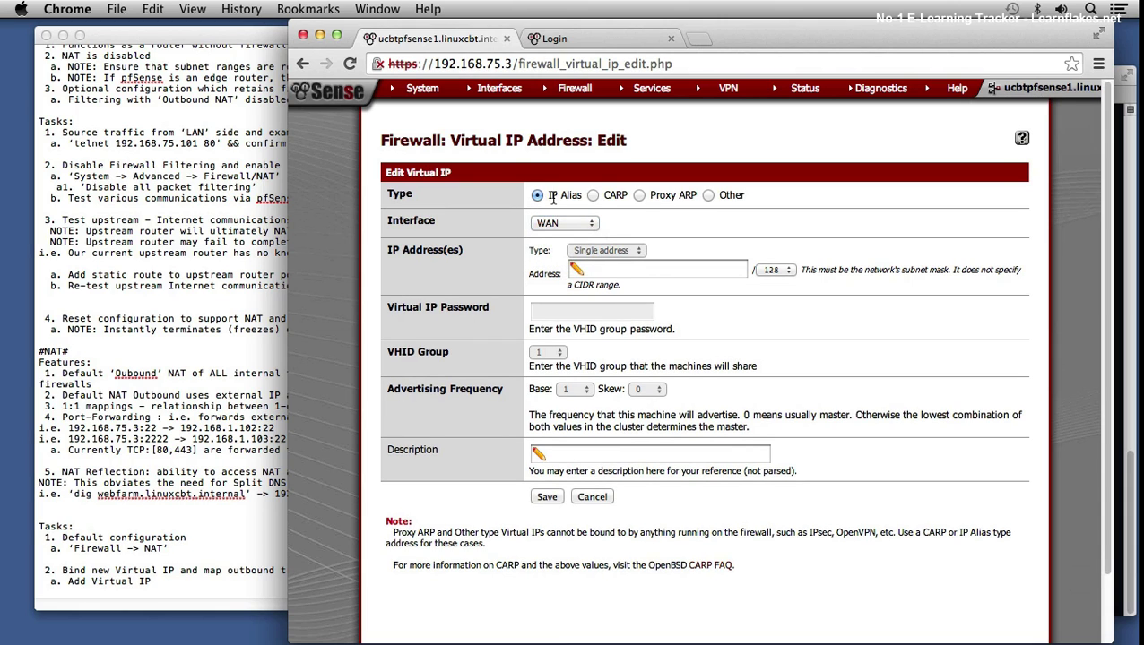
left_click(608, 270)
type("19")
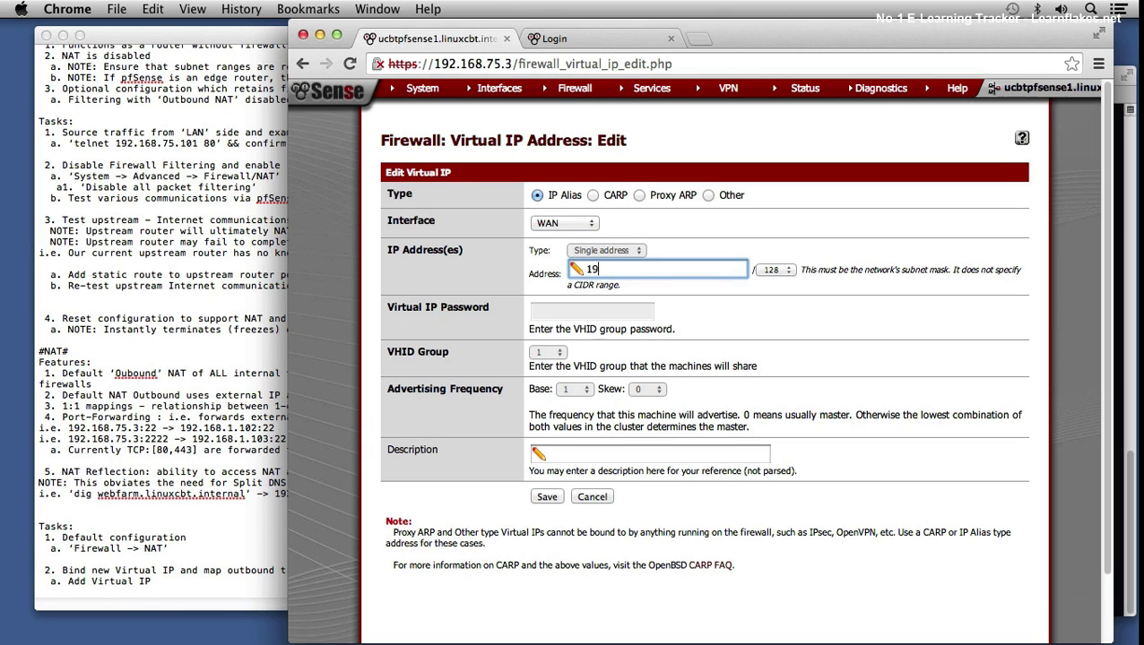
type("2.168.75.4")
left_click(773, 269)
left_click(775, 270)
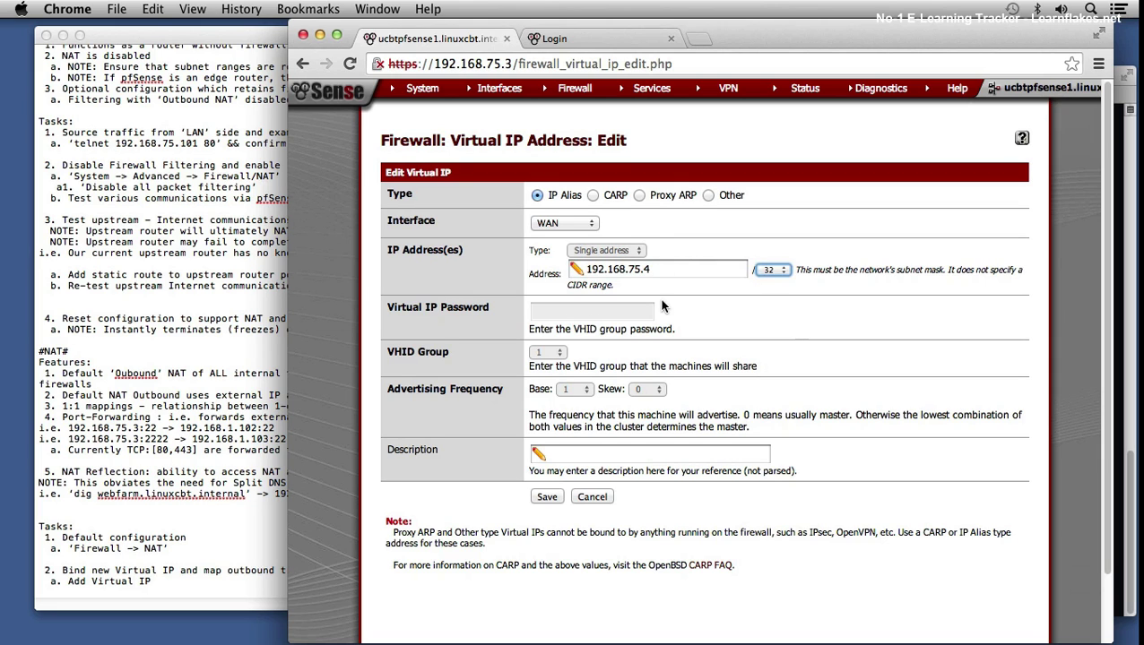
left_click(572, 311)
- Describe the virtual IP as 'Outbound NAT-1' and save it
left_click(624, 453)
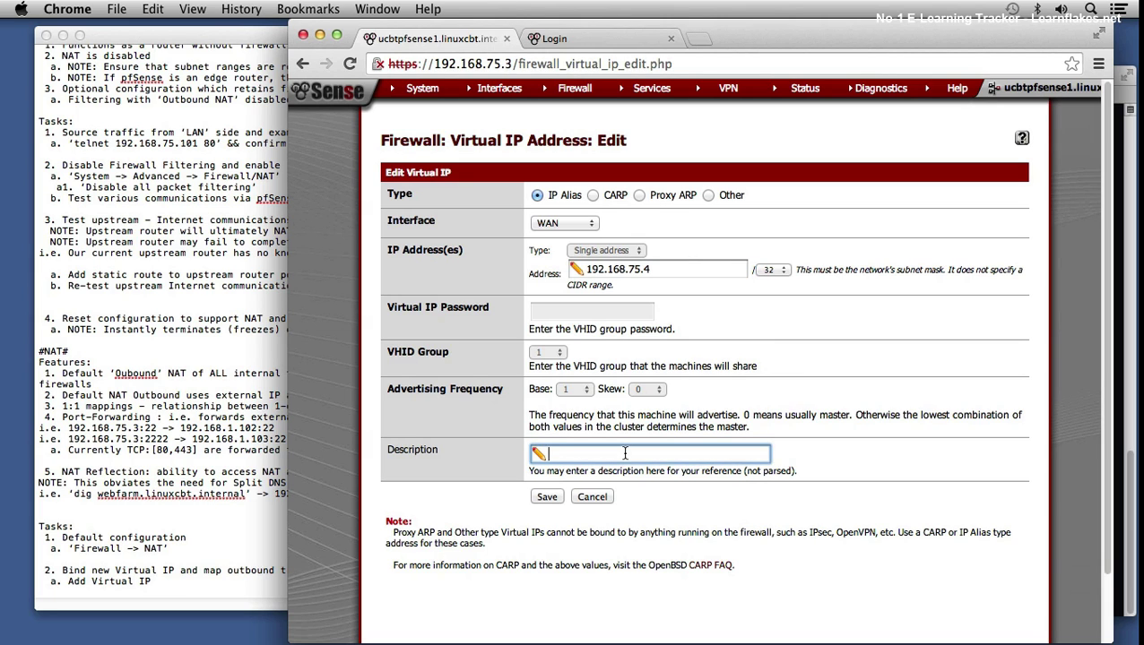
type("OUtbo")
key("BackSpace")
key("BackSpace")
key("BackSpace")
key("BackSpace")
type("utbound NAT-1")
left_click(548, 498)
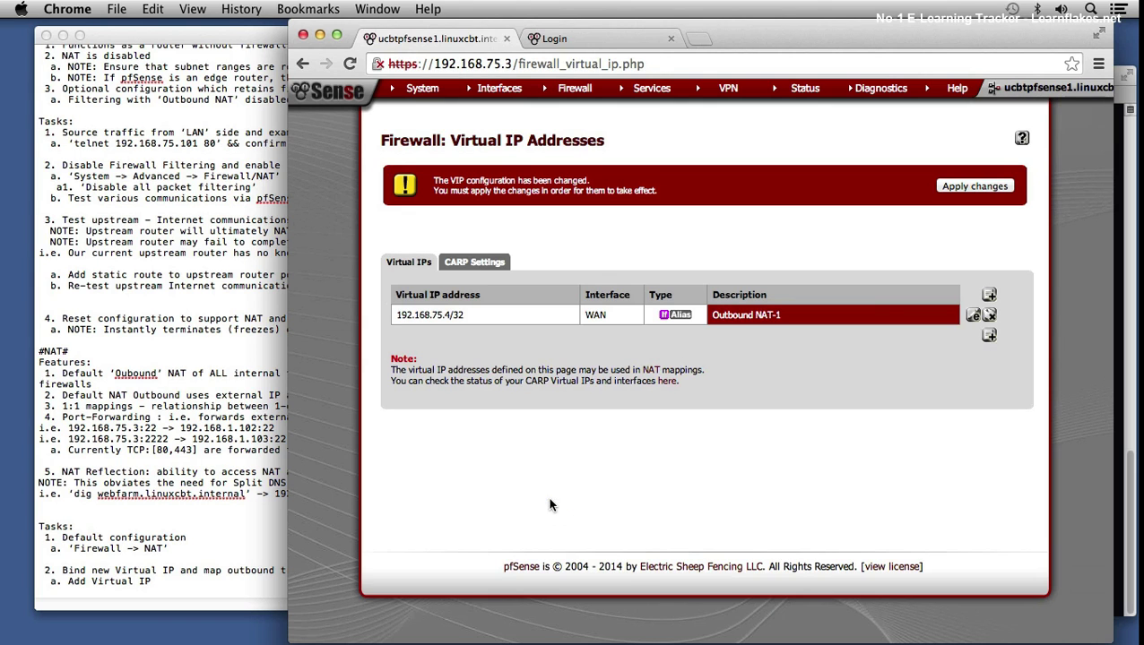
- Apply the pending 192.168.75.4 virtual IP change and shift the browser window aside
left_click(992, 191)
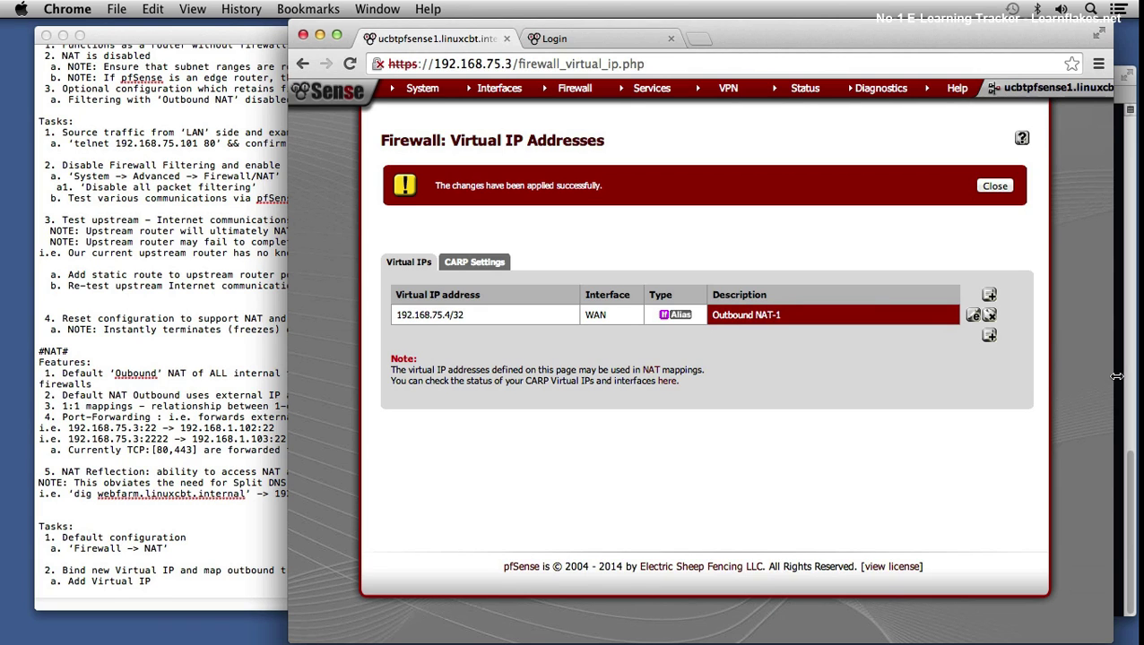
left_click_drag(768, 39, 724, 38)
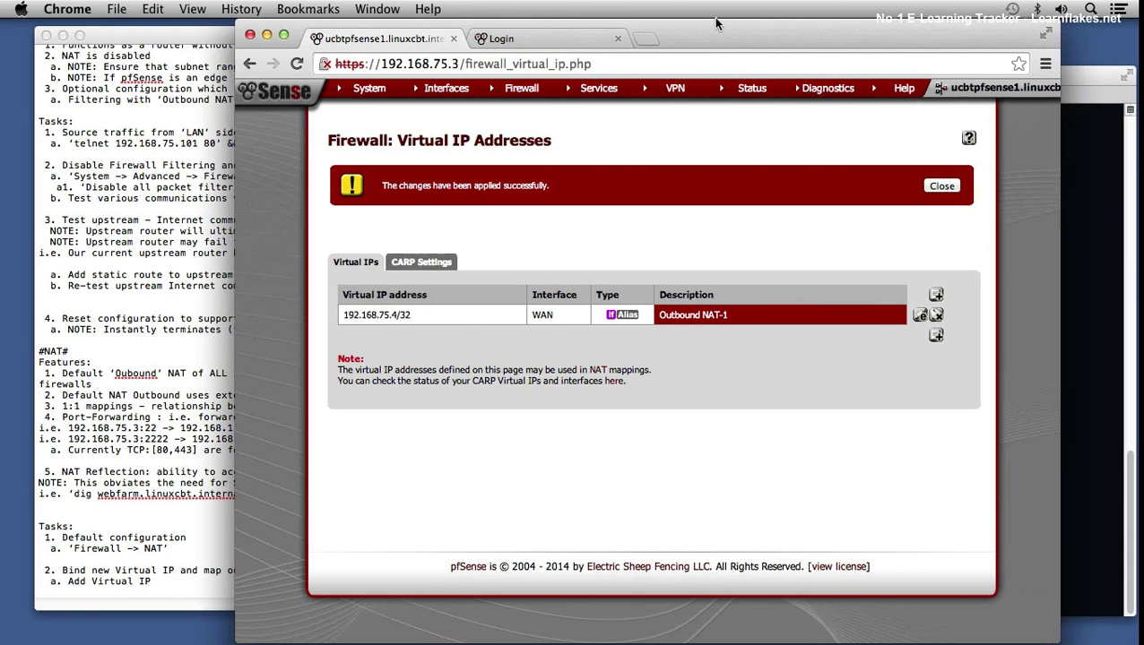
- Rerun nmap -v 192.168.75.4, now finding the host up with ports 80 and 443 open
left_click(1109, 264)
type("nmap -v 192.168.75.4")
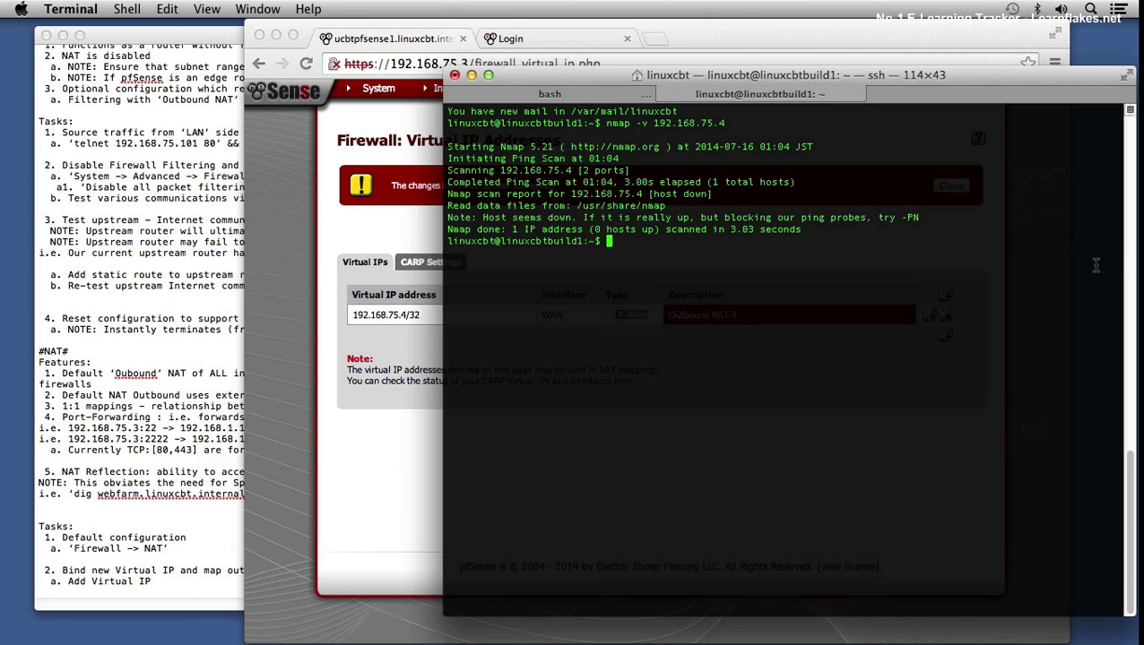
key("Return")
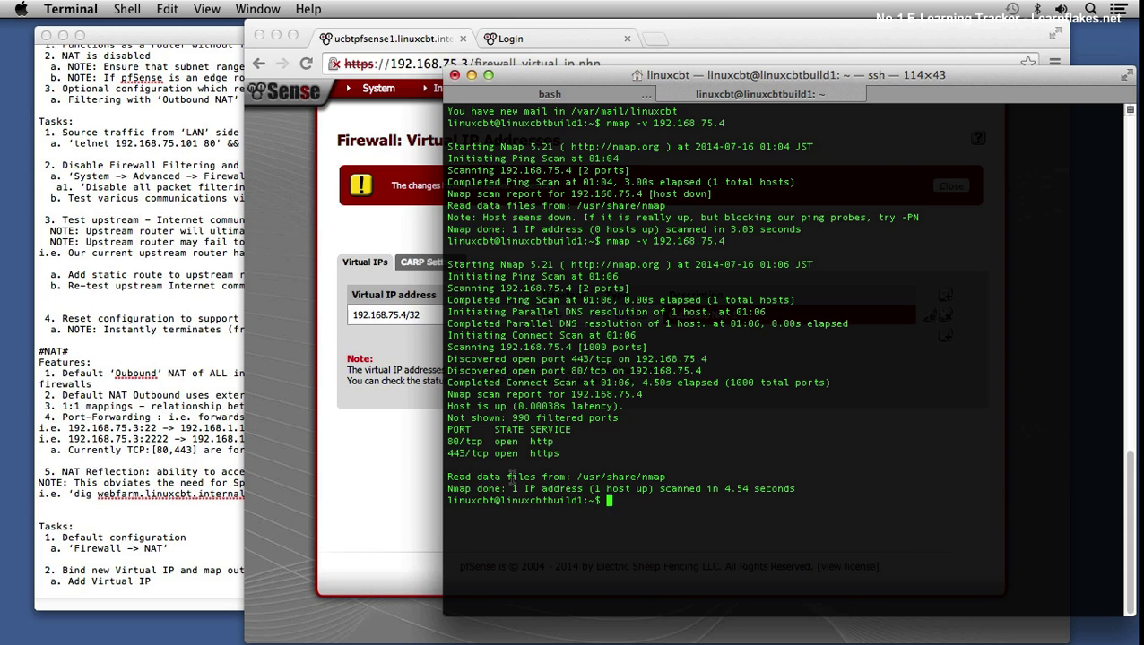
left_click(193, 581)
- Add 'b. Test access' and a NOTE that pfSense access ports also work on the Virtual IP; save
left_click(186, 581)
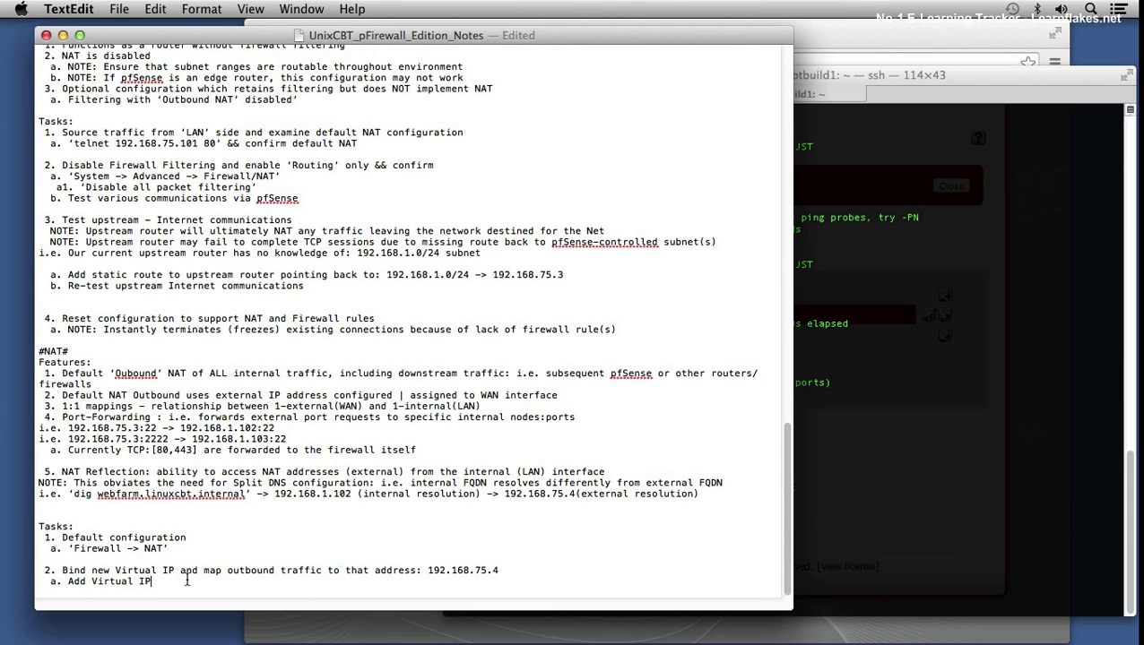
key("Return")
type("b. Test access")
key("Return")
type("NOTE: ")
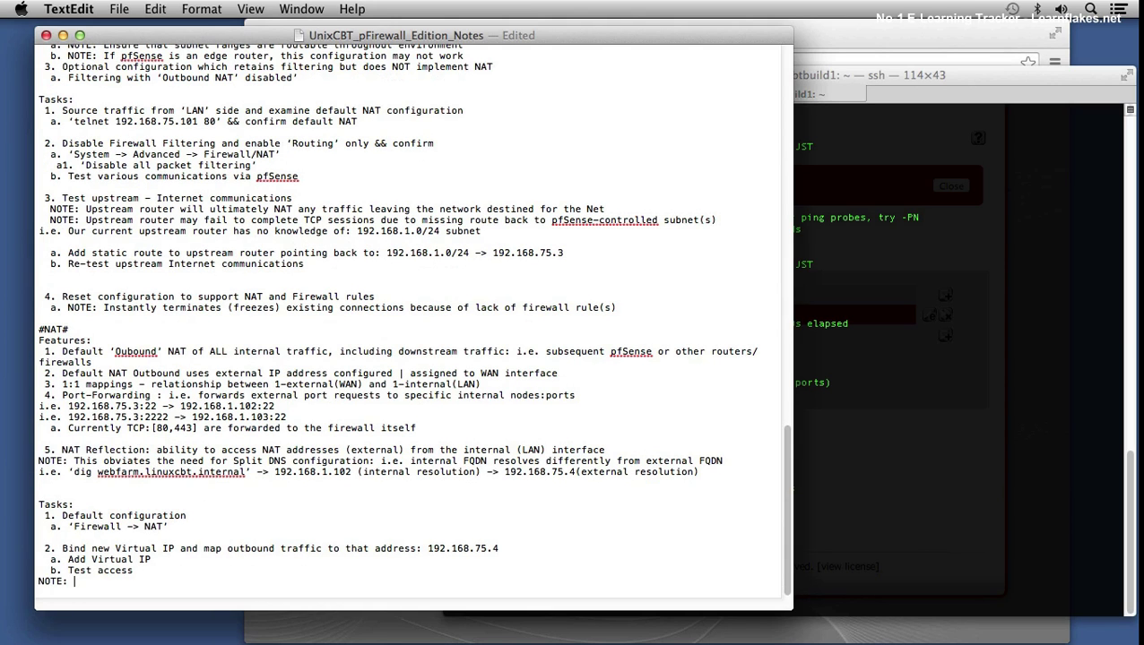
type("Ports that are mappe")
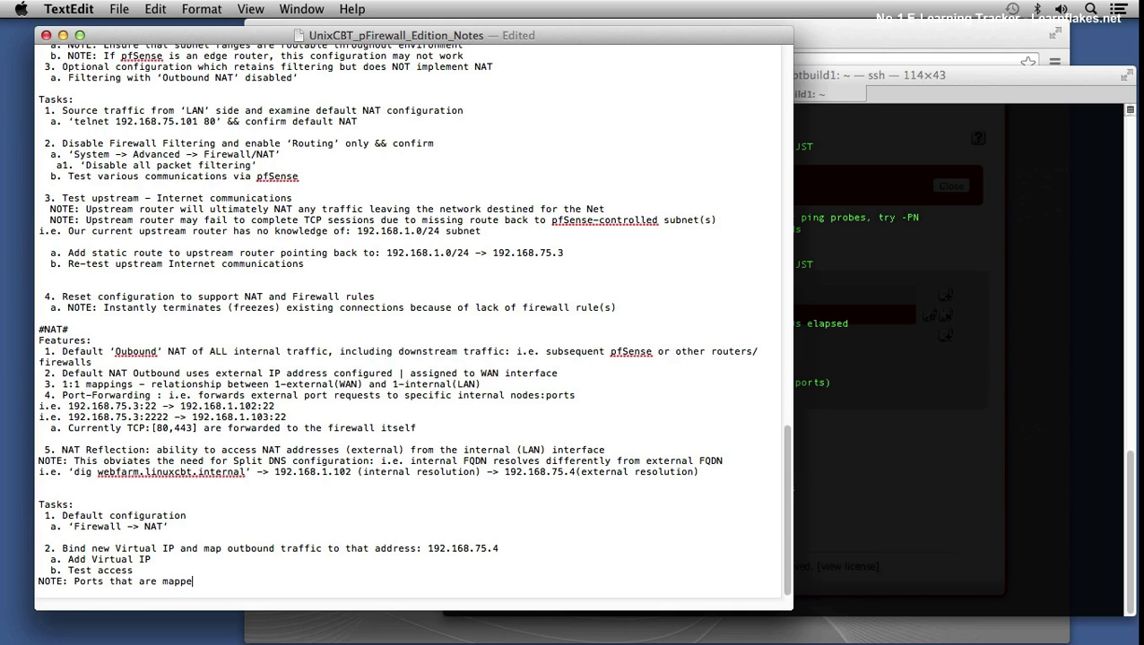
type("d for pfSense access ")
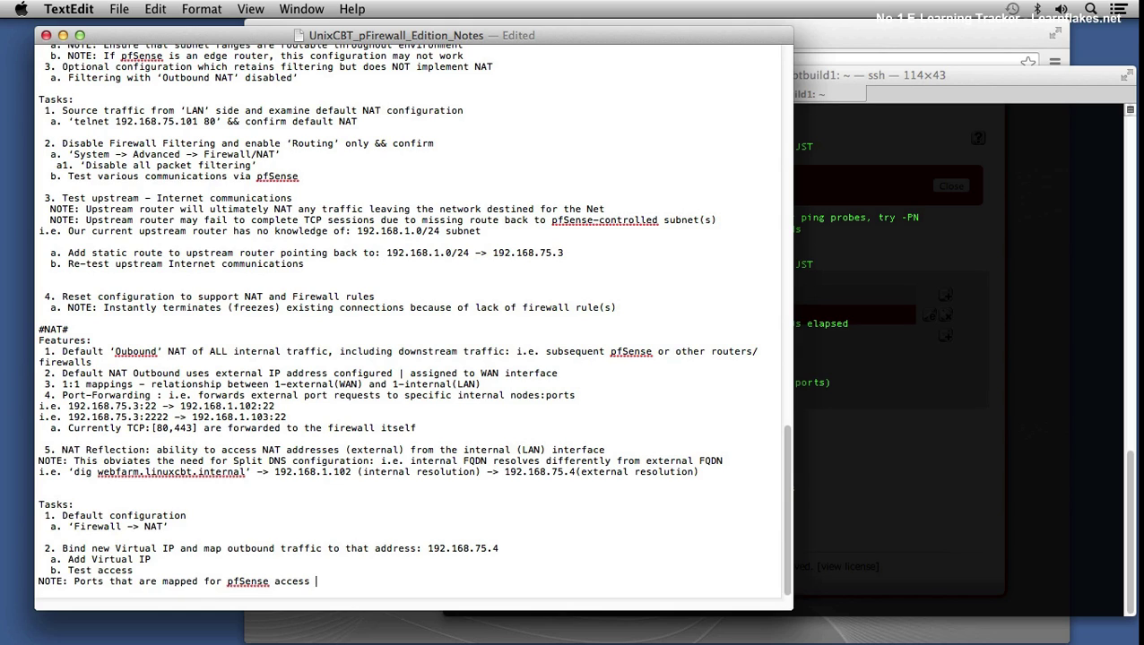
type("become available also on t")
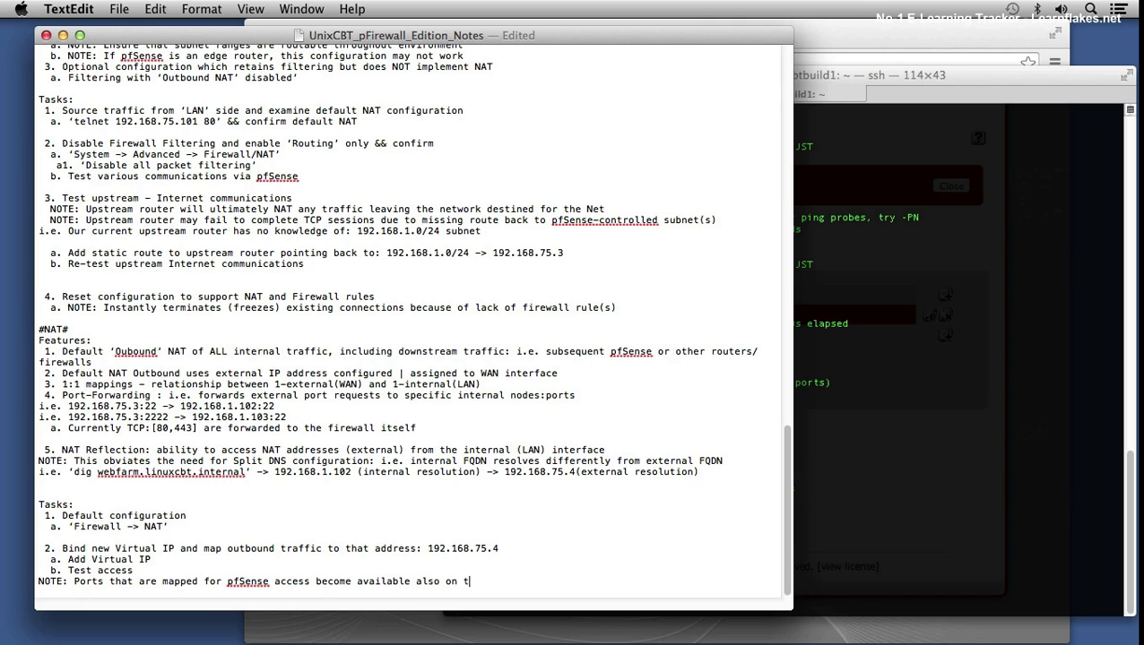
type("he new Virtual IP")
key("super+s")
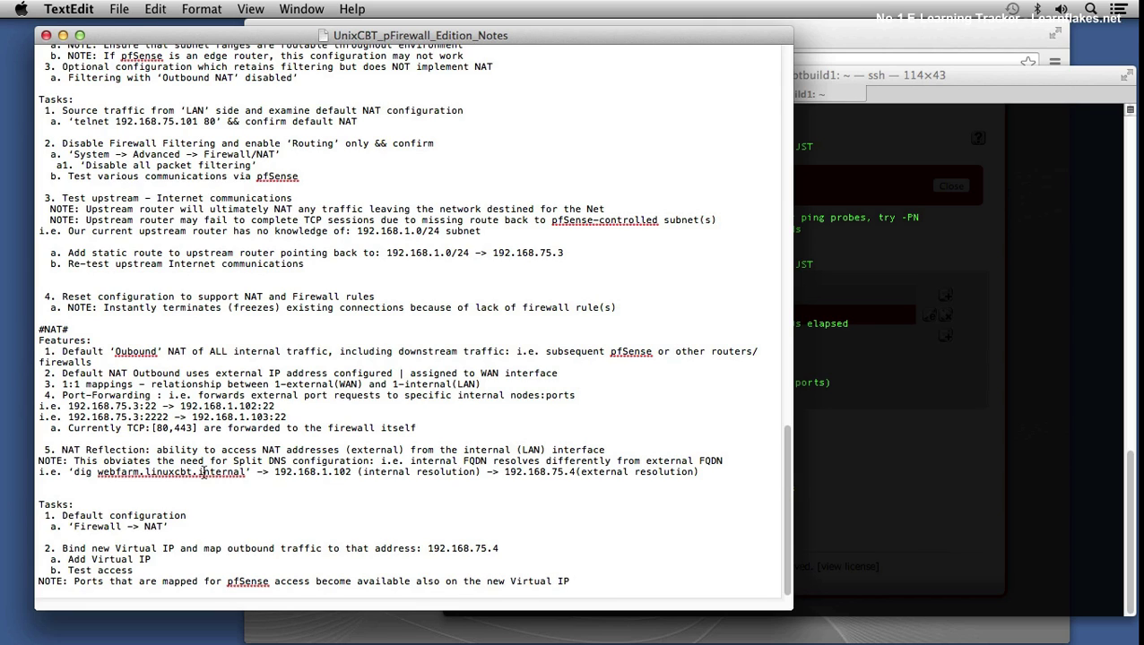
left_click(865, 42)
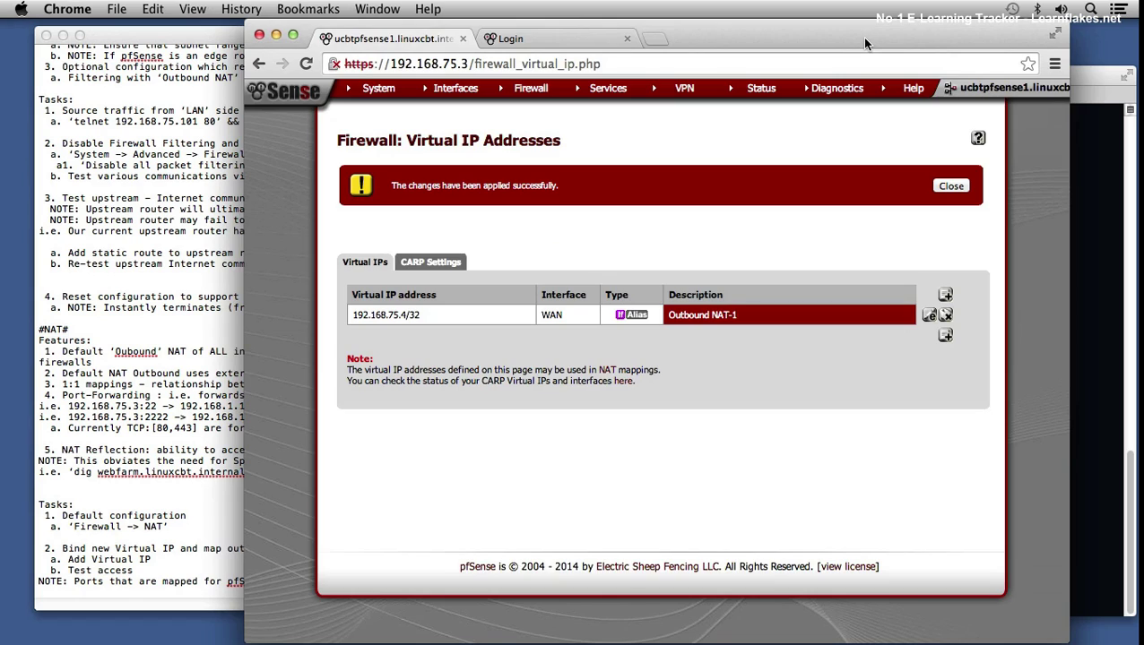
left_click(574, 40)
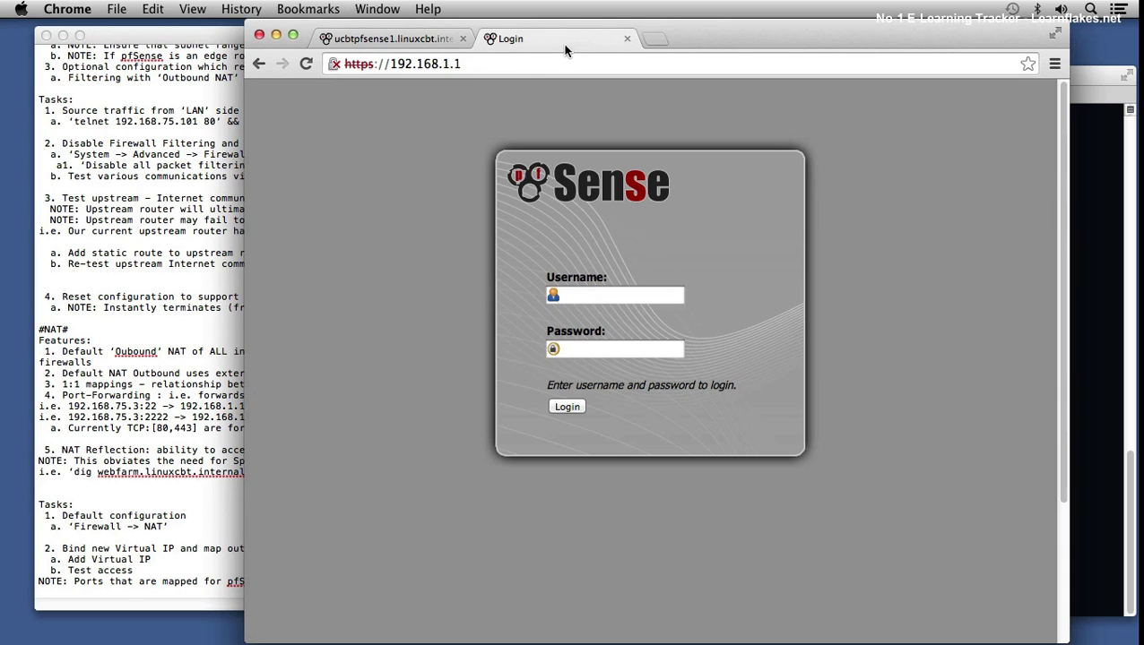
left_click(523, 65)
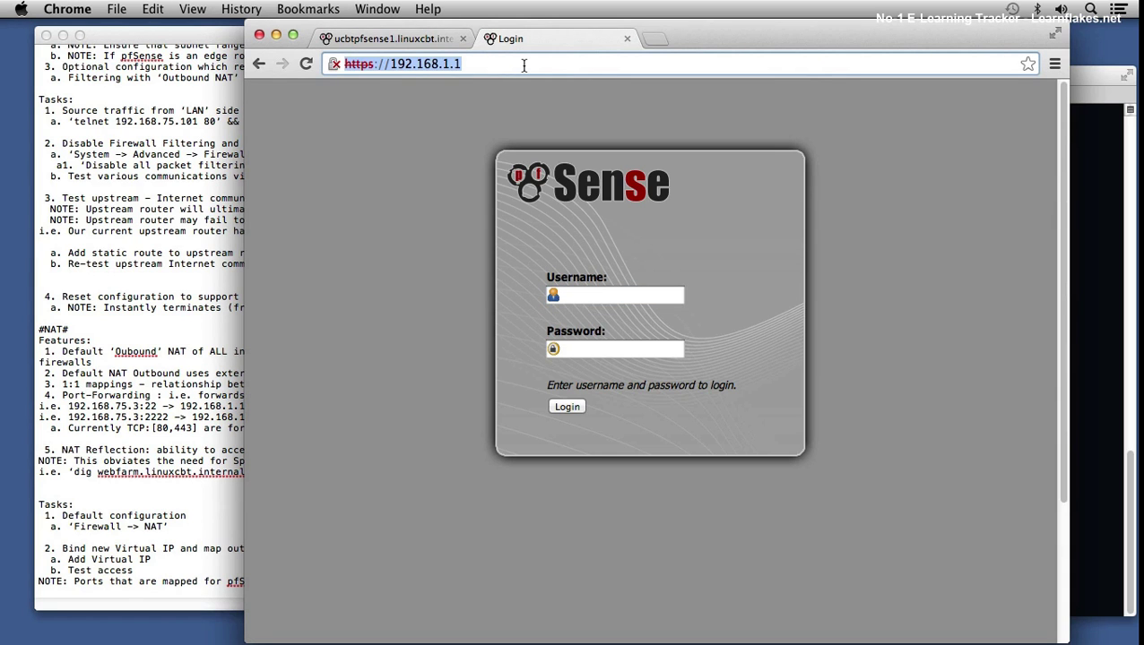
key("Right")
key("BackSpace")
key("BackSpace")
key("BackSpace")
type("7")
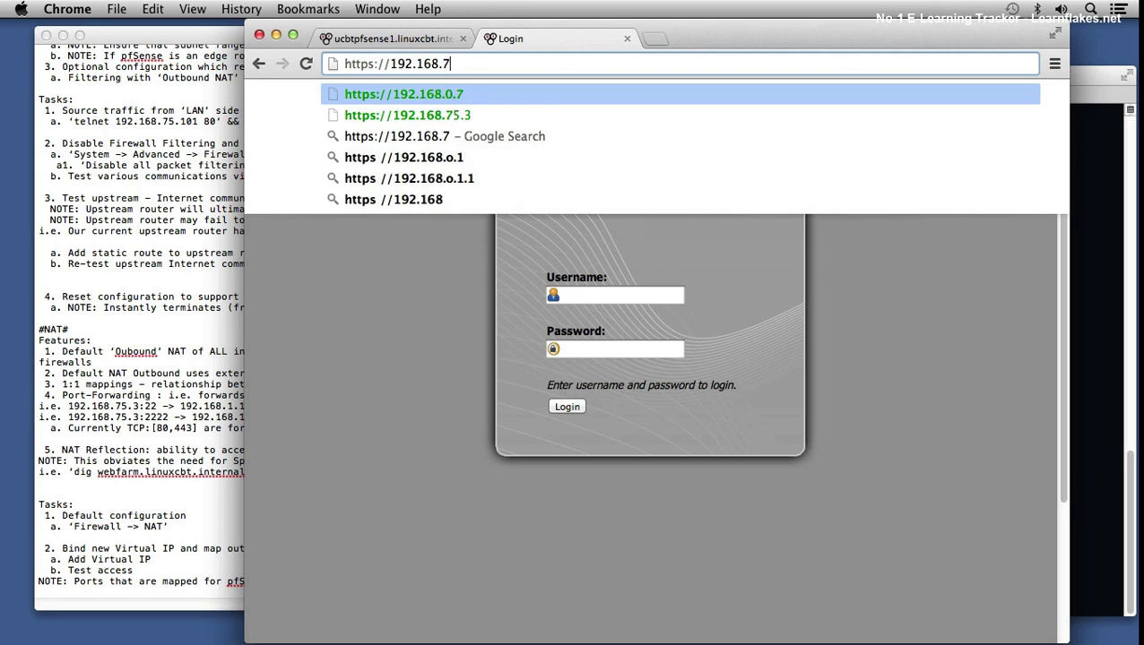
type("5.4")
key("Return")
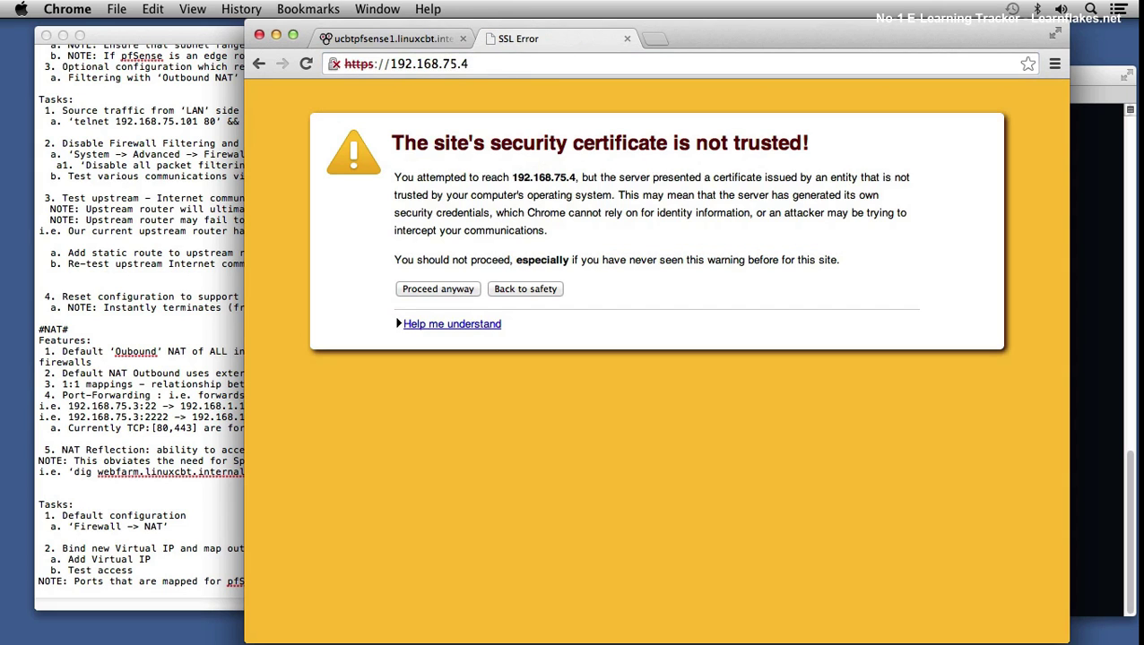
left_click(466, 291)
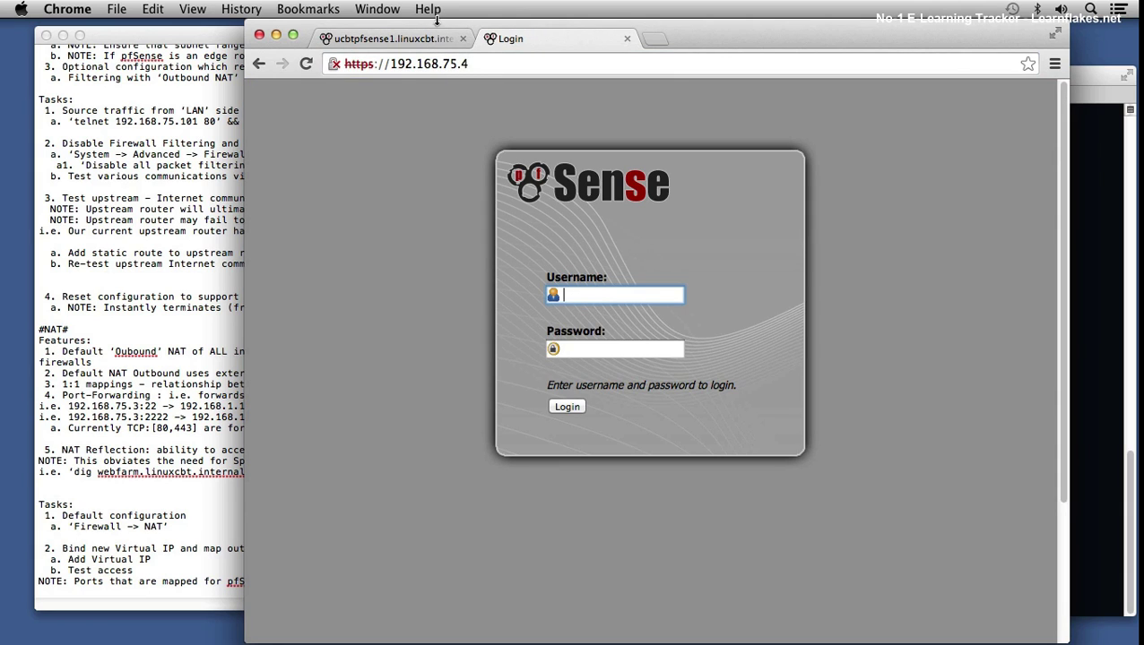
- Reload the Virtual IPs page, close the 192.168.75.4 tab, and dismiss the changes-applied banner
left_click(406, 39)
left_click(305, 64)
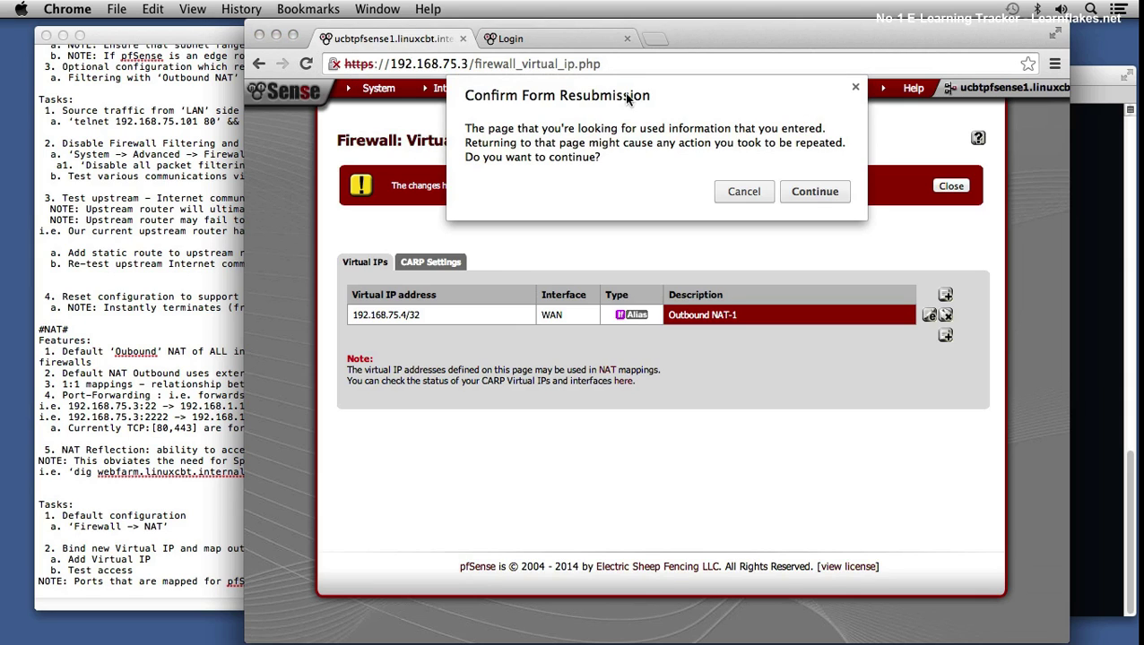
left_click(800, 194)
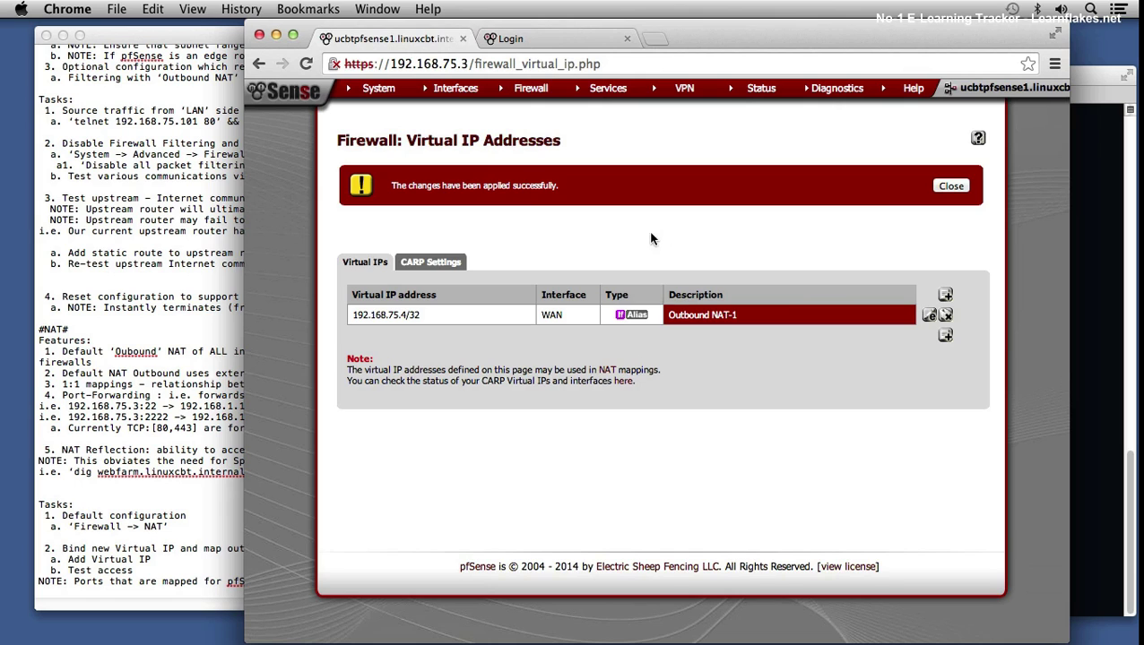
left_click(556, 41)
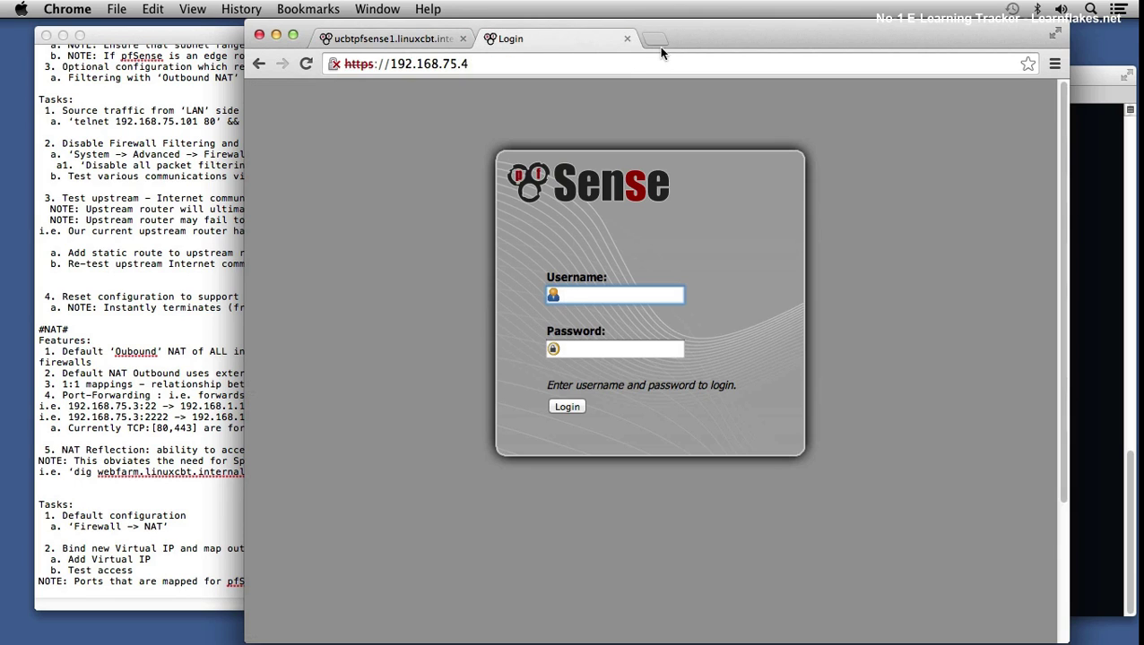
left_click(626, 39)
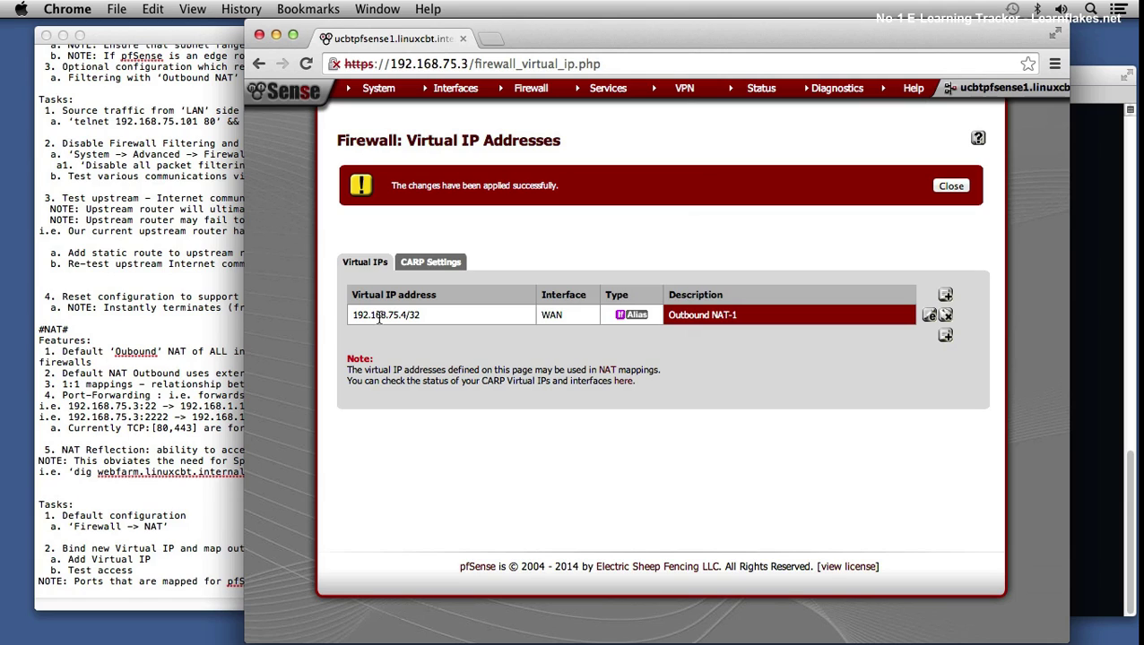
left_click(952, 187)
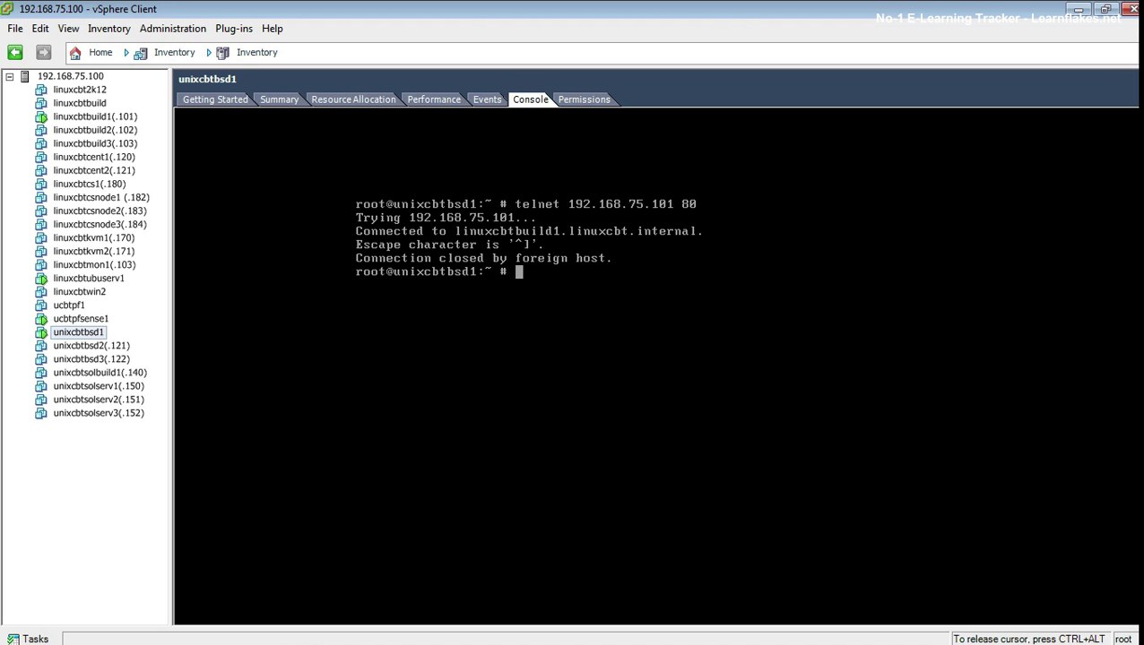
- Repeat the 'telnet 192.168.75.101 80' test at the unixcbtbsd1 console
key("Up")
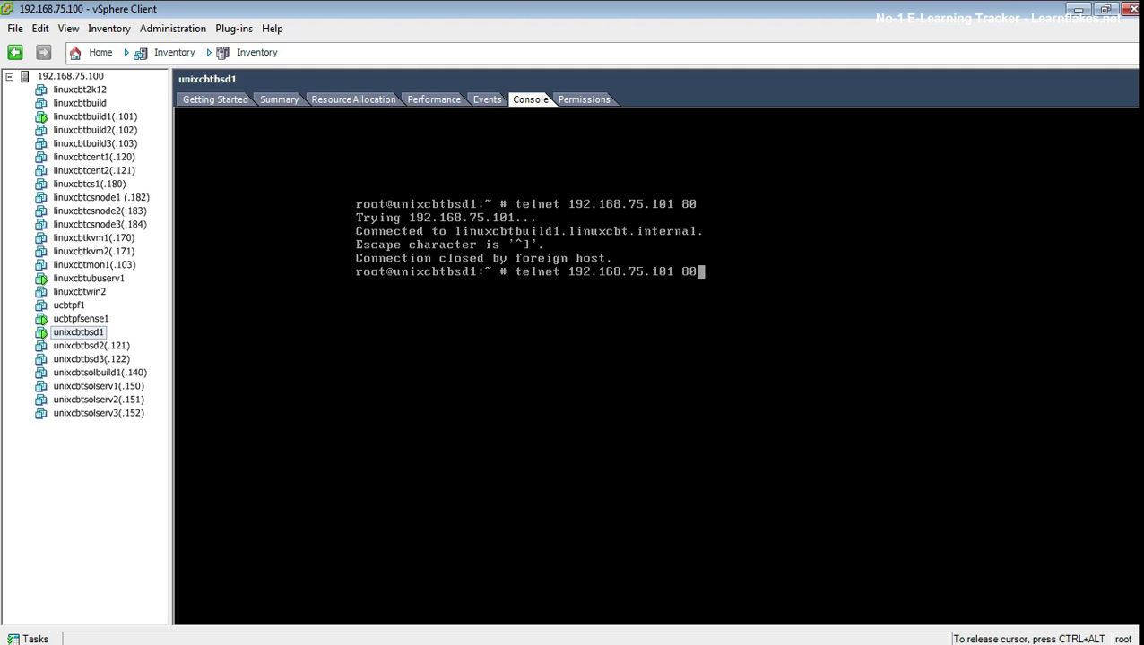
key("Return")
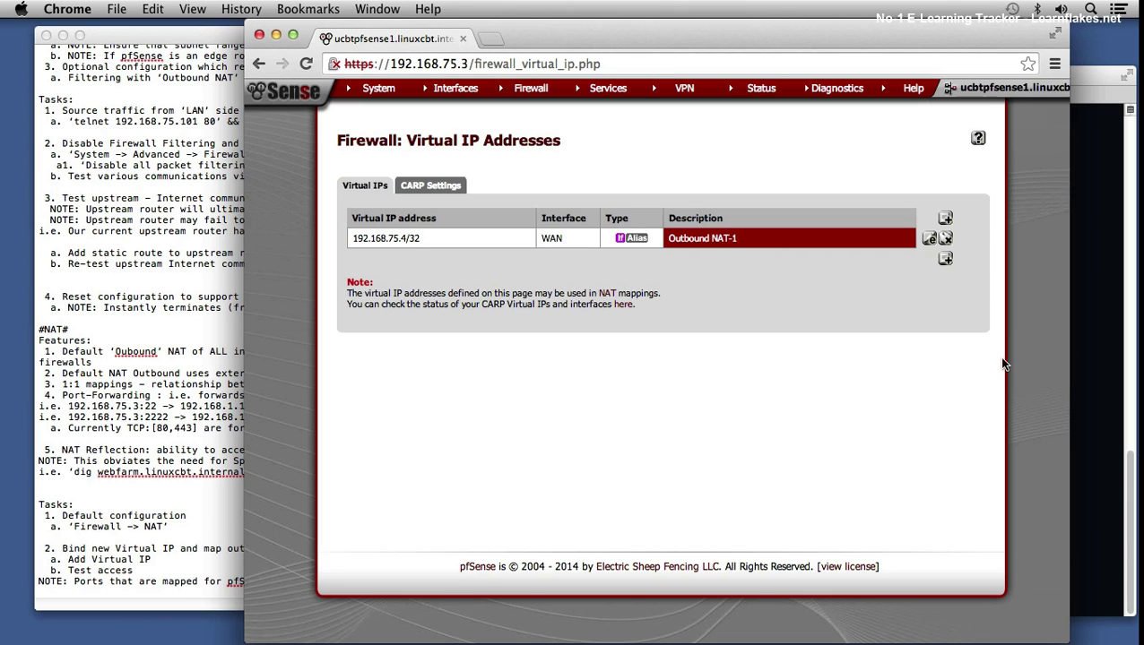
- Run 'netstat -ant | grep 80' and highlight the established connection's source 192.168.75.3
left_click(1094, 347)
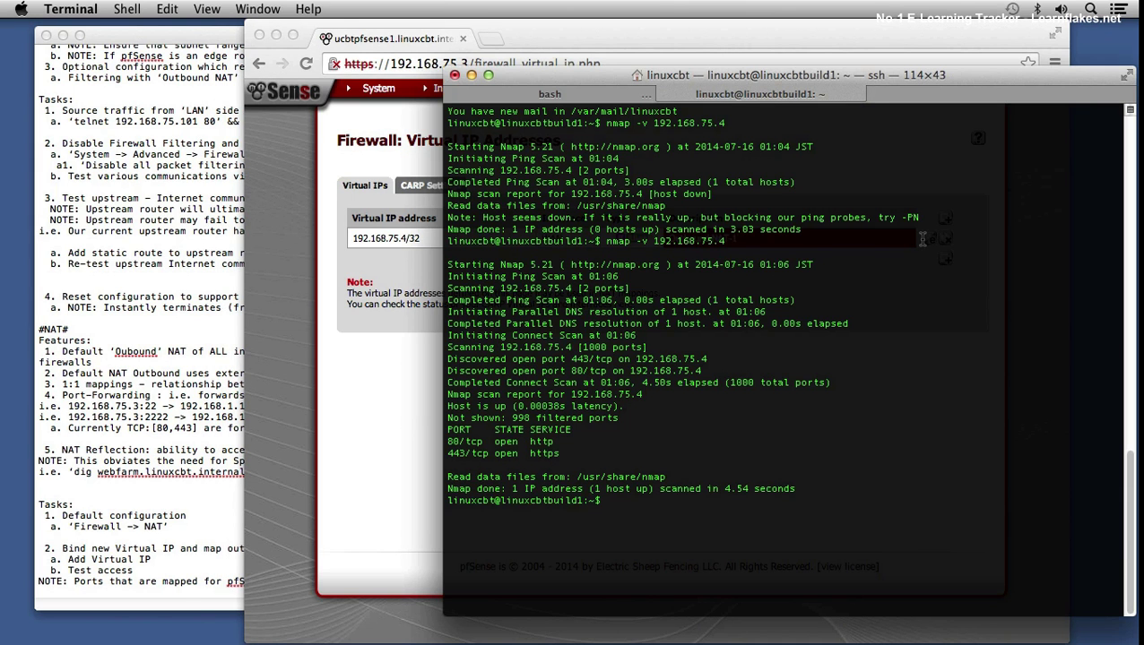
type("t")
key("BackSpace")
type("netstat -ant | grep 80")
key("Return")
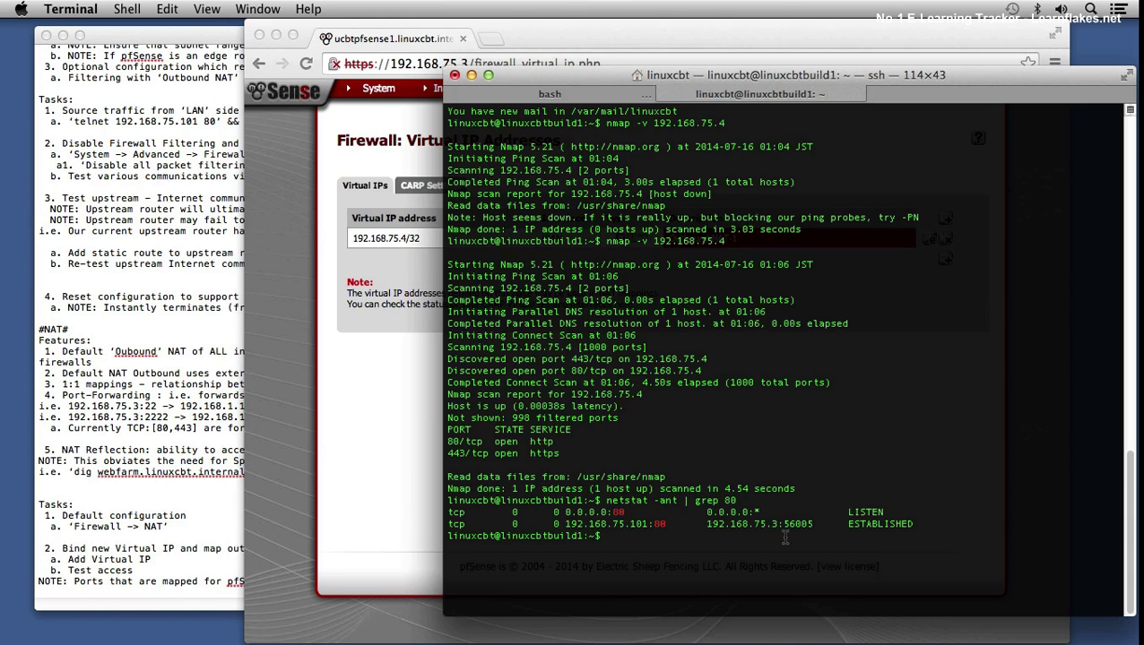
left_click_drag(752, 523, 811, 524)
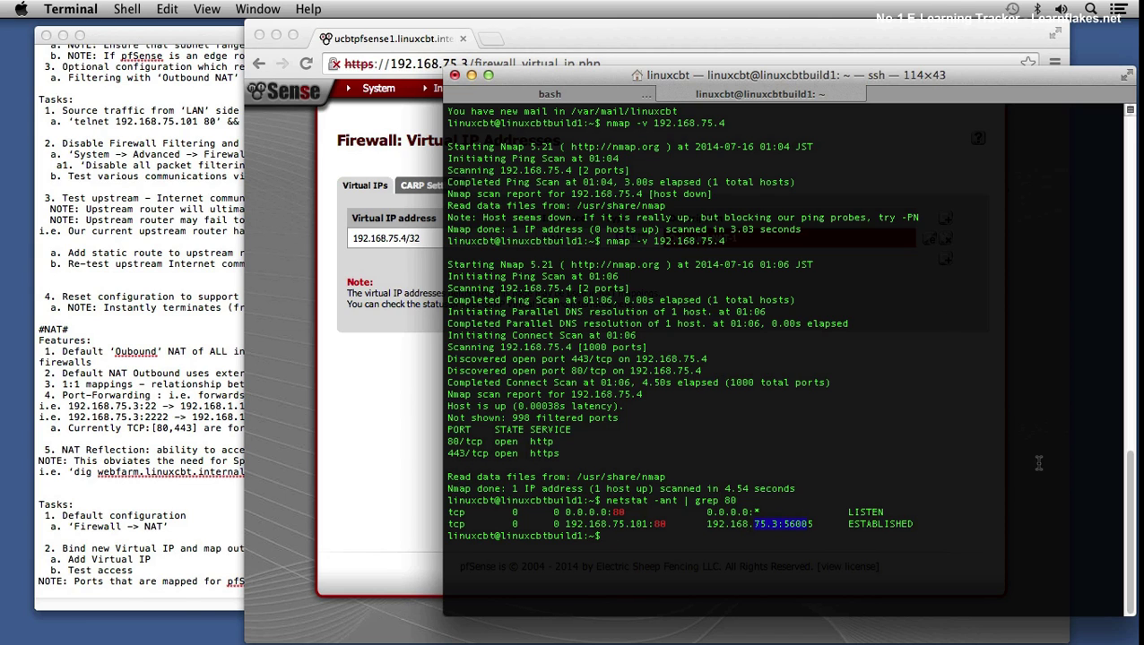
- Add the step 'c. Create Outbound NAT Rule to map to '192.168.75.4'' to the notes
left_click(202, 581)
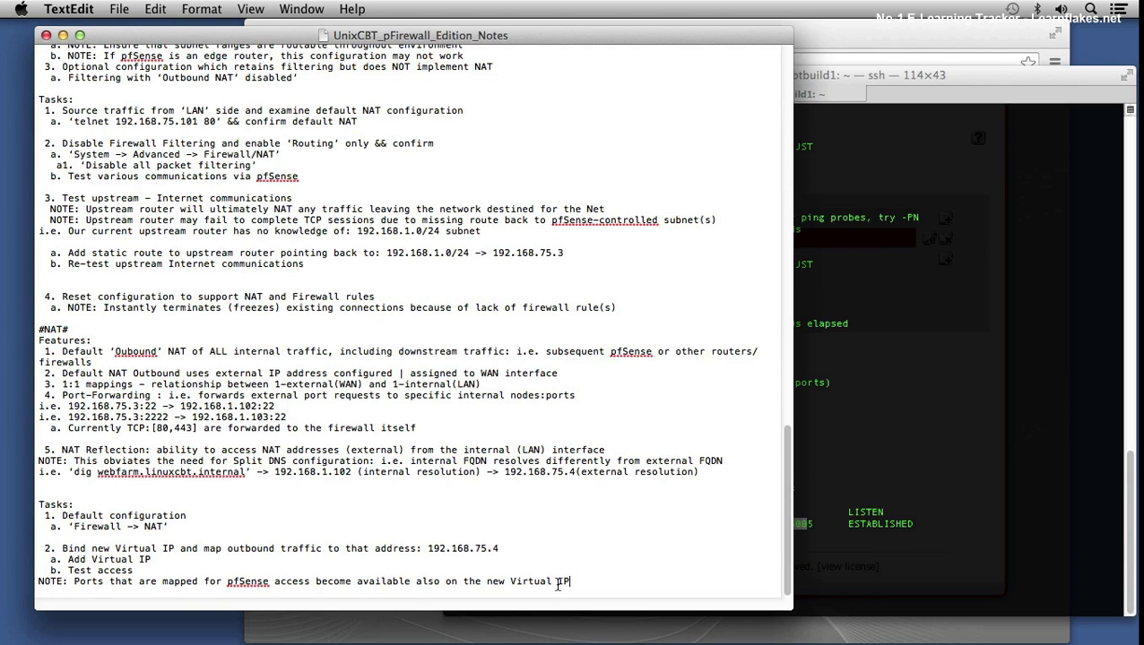
key("Return")
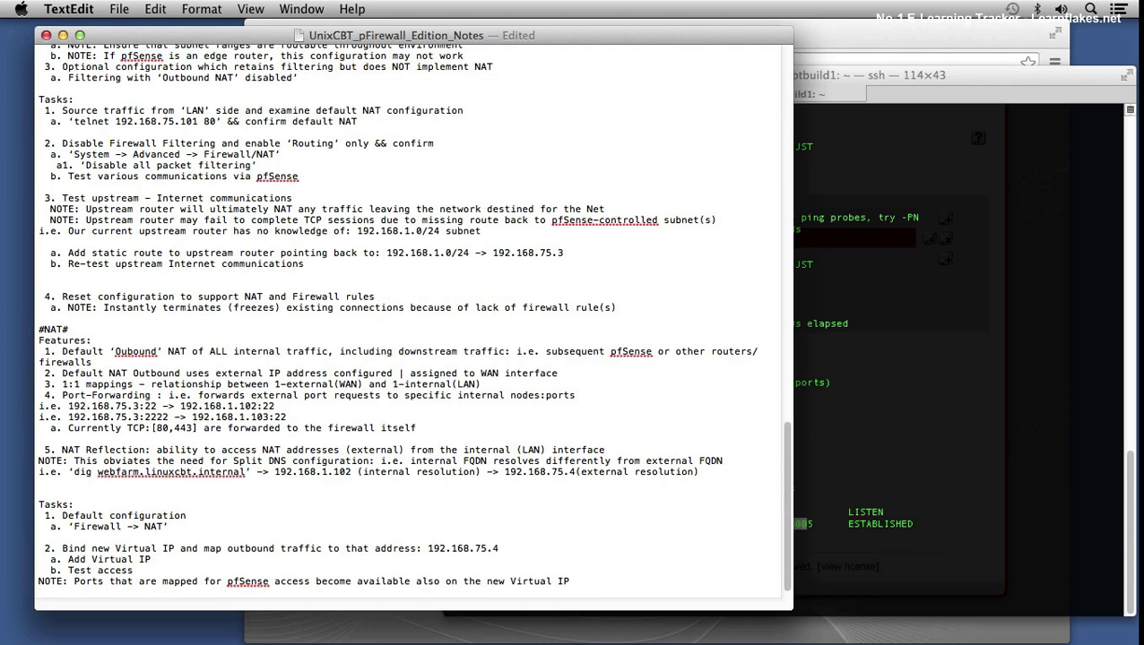
key("Return")
type("c. Change")
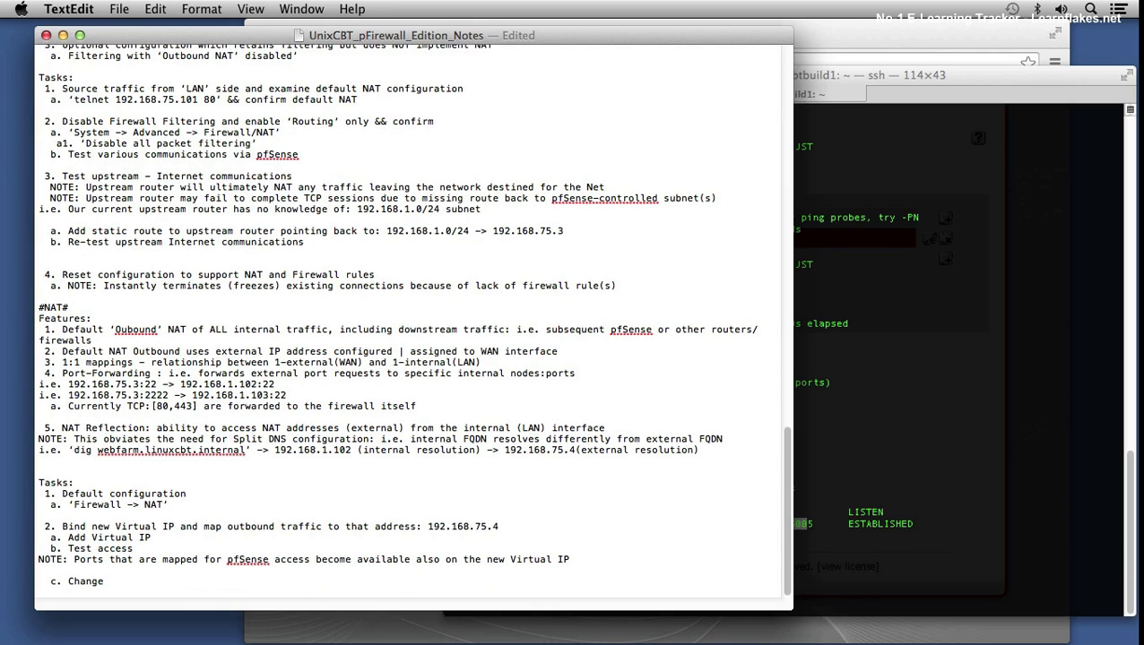
key("BackSpace")
key("BackSpace")
key("BackSpace")
key("BackSpace")
key("BackSpace")
key("BackSpace")
type("reate ")
type("'Out")
key("BackSpace")
key("BackSpace")
key("BackSpace")
key("BackSpace")
type("Outbound NAT Rule to map t")
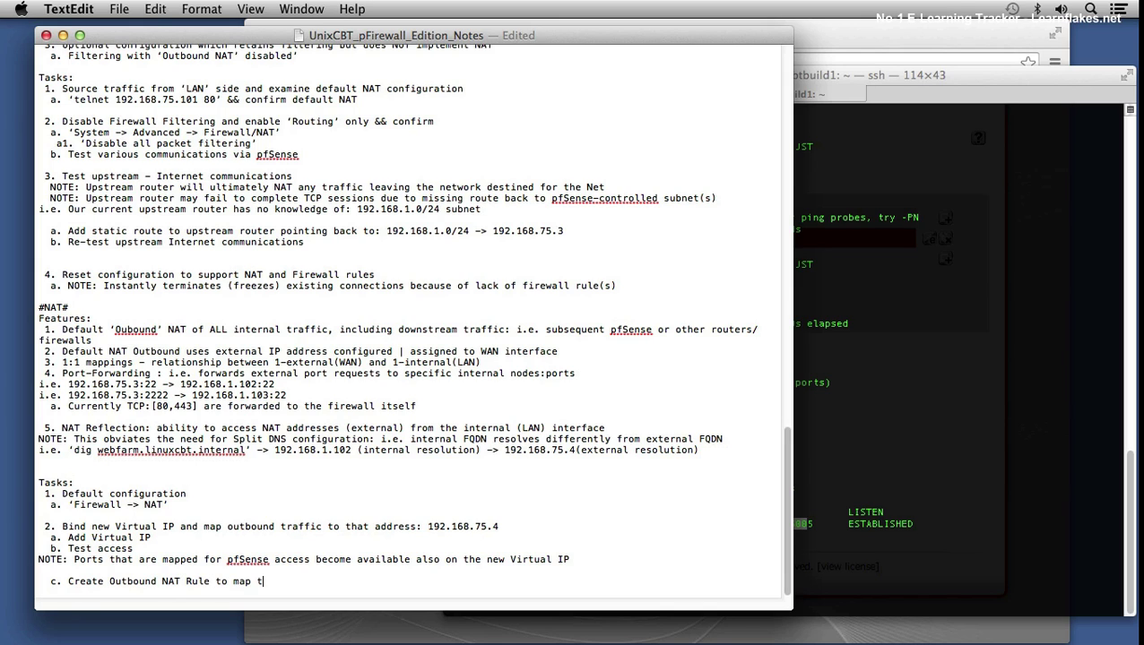
type("o '192.168.75.4")
type("'")
- Add steps 'd. Change 'Auto' to 'Manual' in NAT Outbound Policy' and 'e. Test', then save
key("Return")
type("d. ")
type("Change 'Auto' to ")
type("'Manual'")
key("super+s")
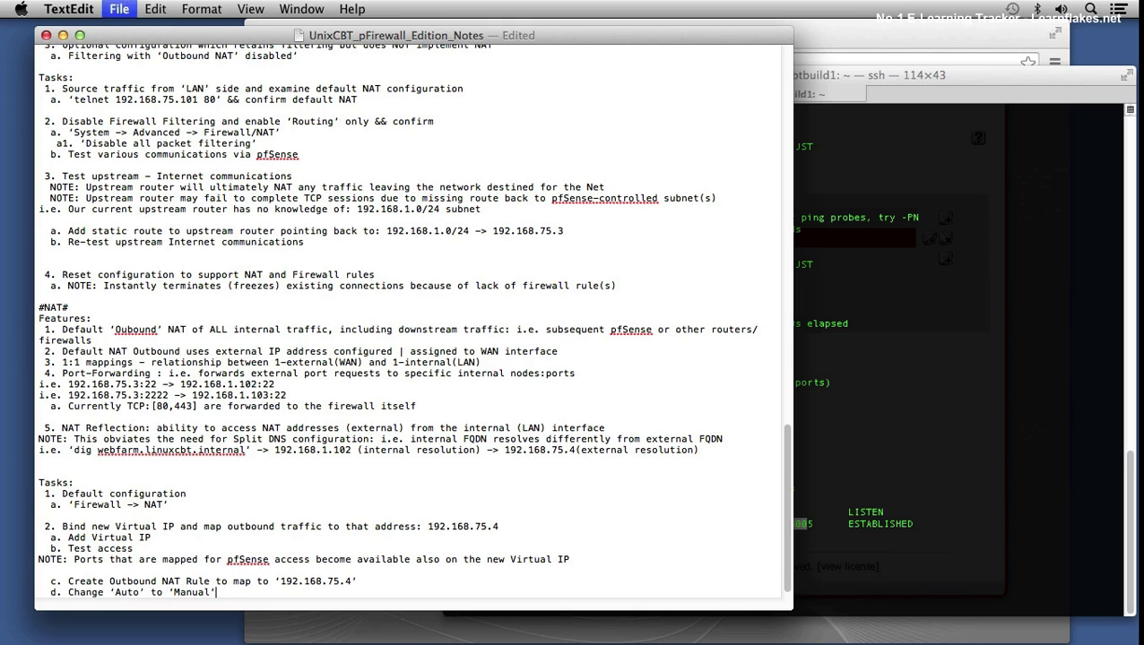
type("in NAT")
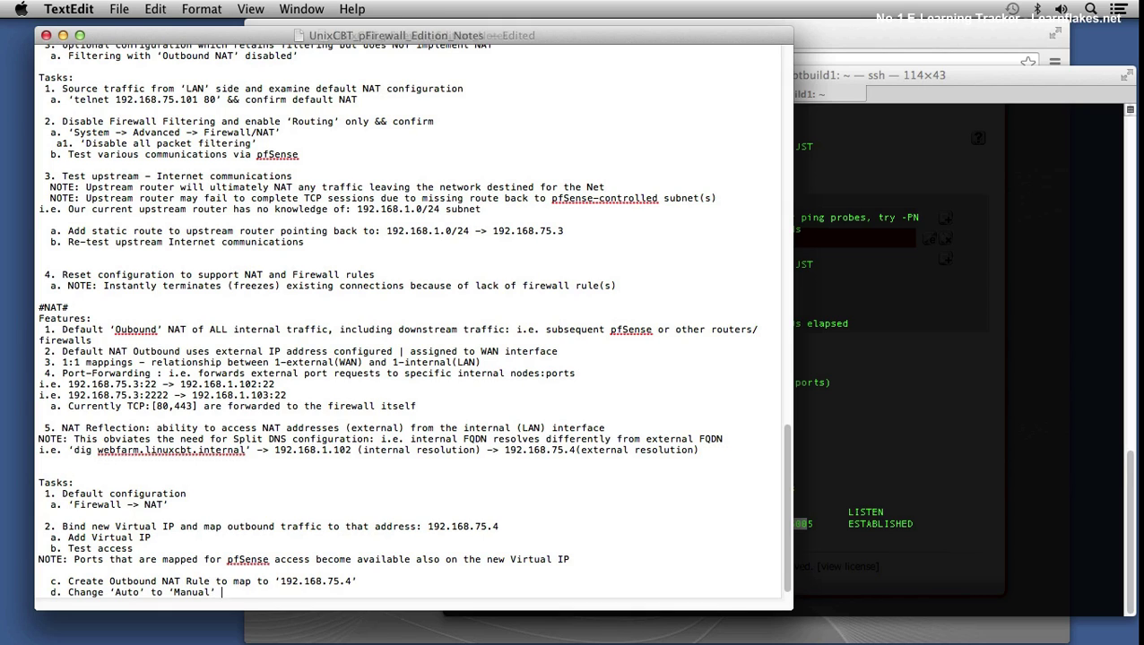
type(" Outbound Policy")
key("Return")
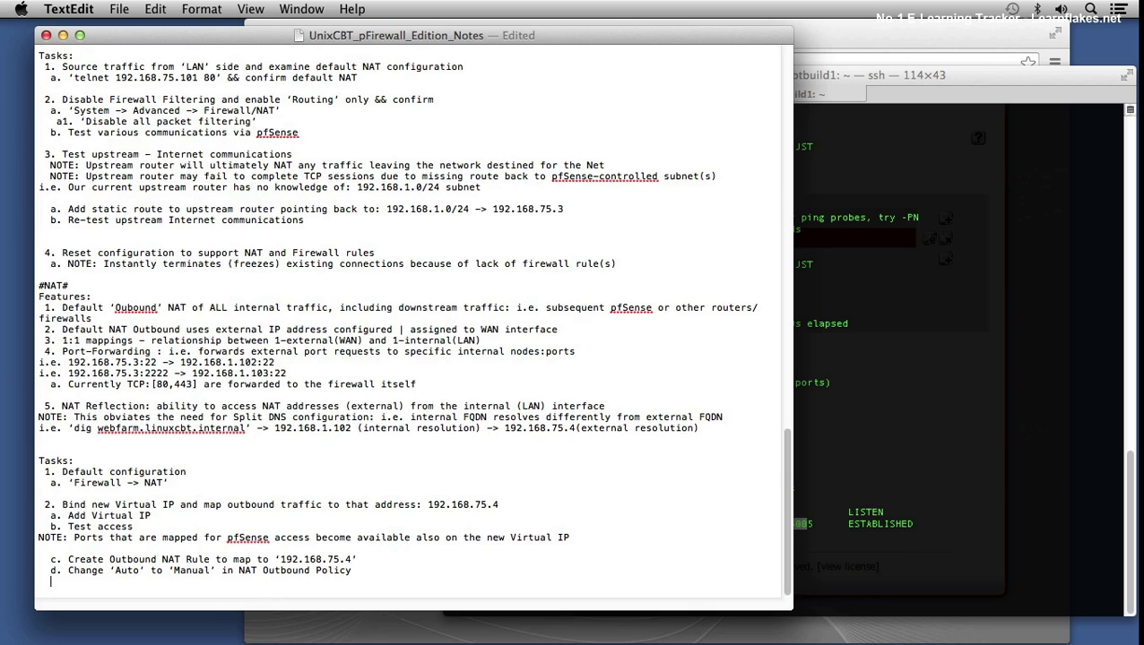
type("e. Test")
key("super+s")
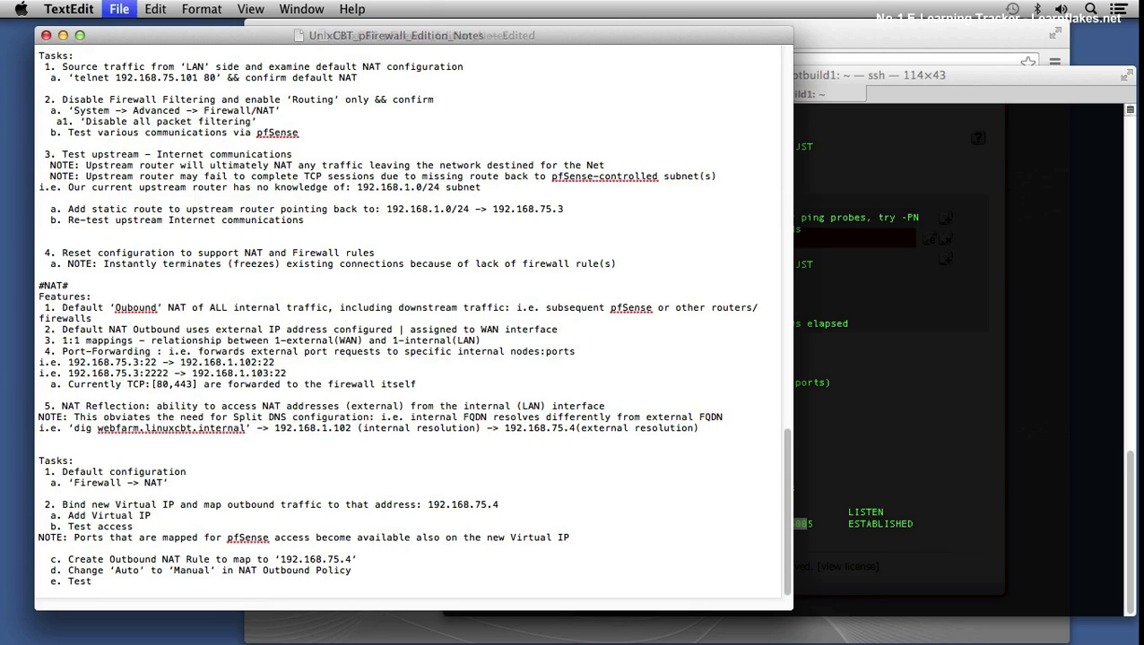
- Open a new mapping form under Firewall > NAT > Outbound in the pfSense window
left_click(929, 41)
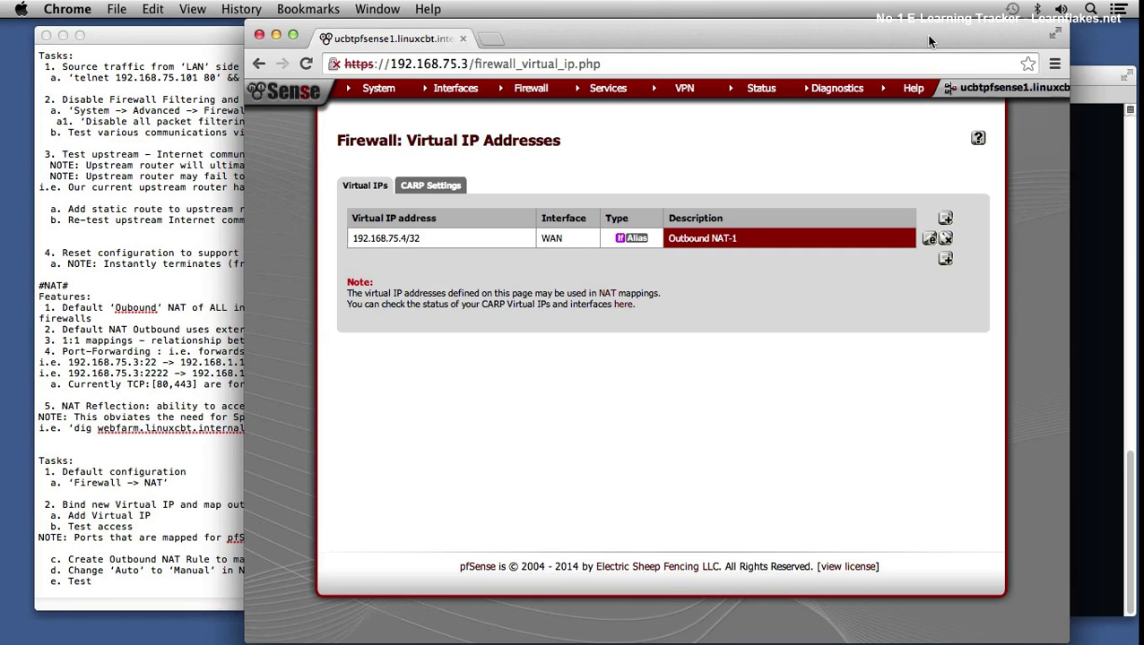
mouse_move(536, 92)
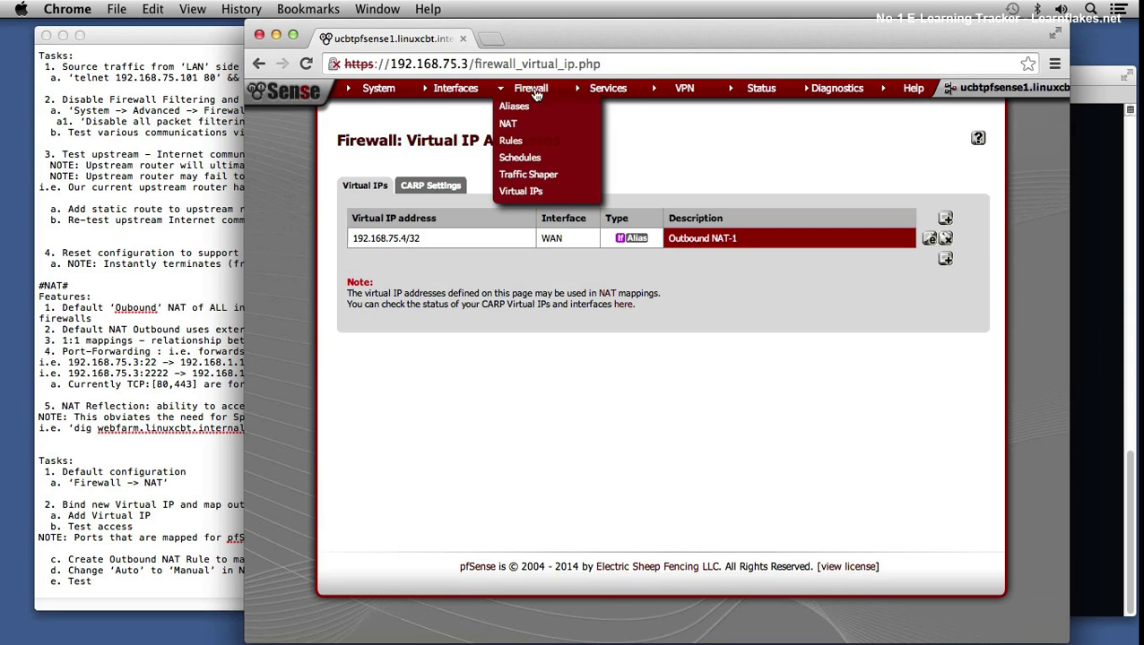
left_click(516, 125)
left_click(445, 173)
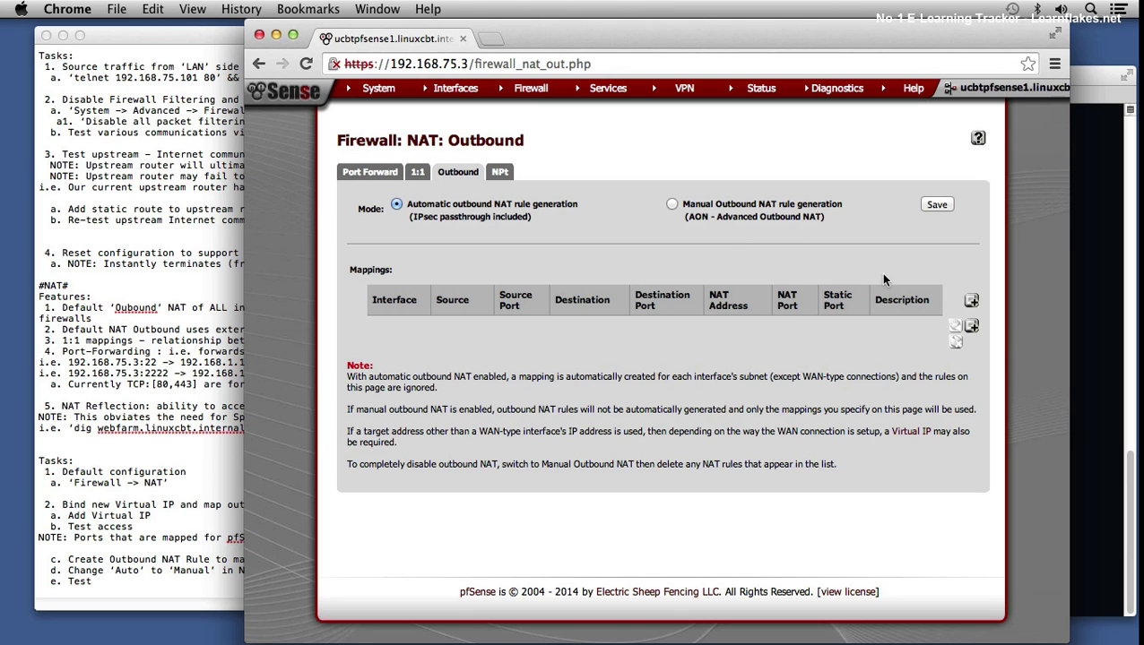
left_click(972, 303)
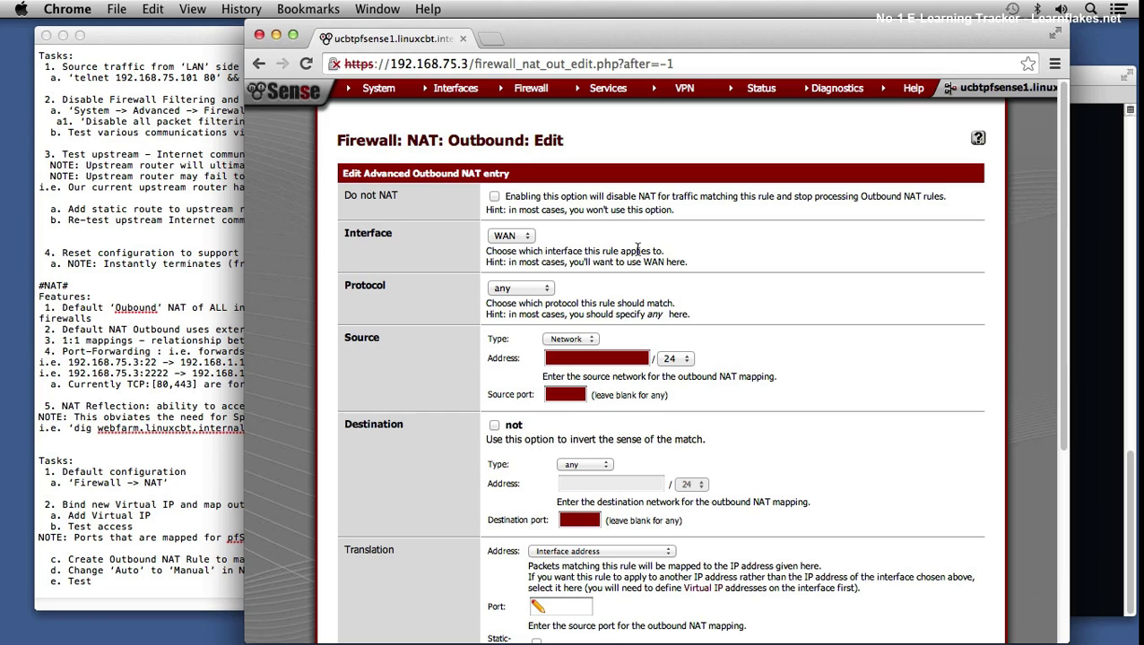
left_click(532, 291)
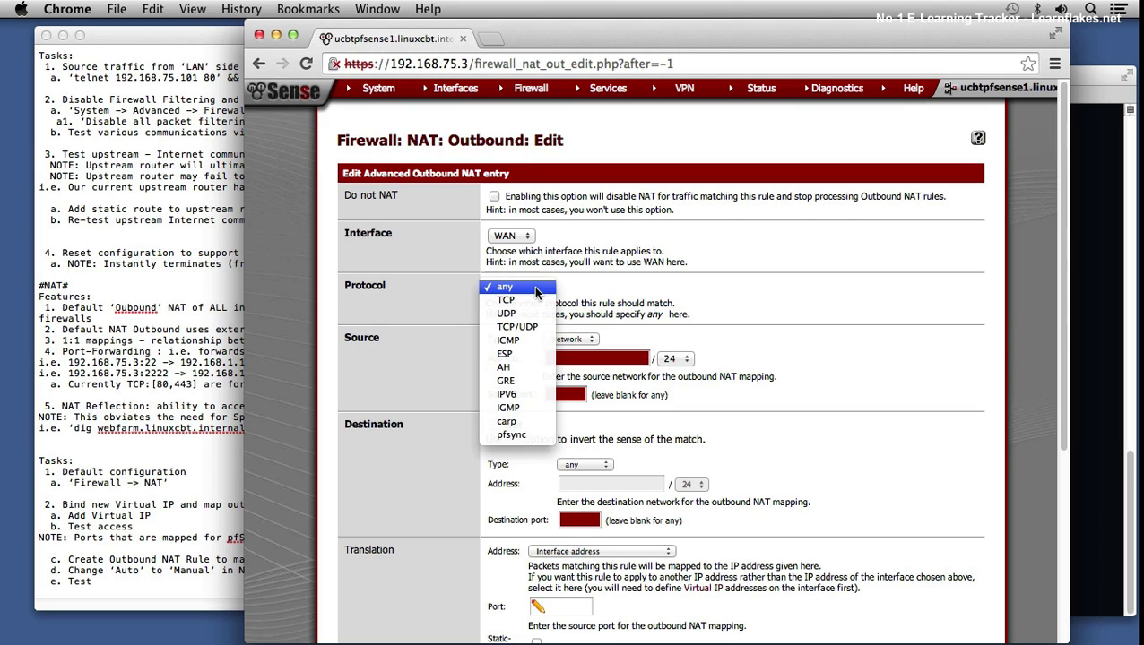
left_click(672, 291)
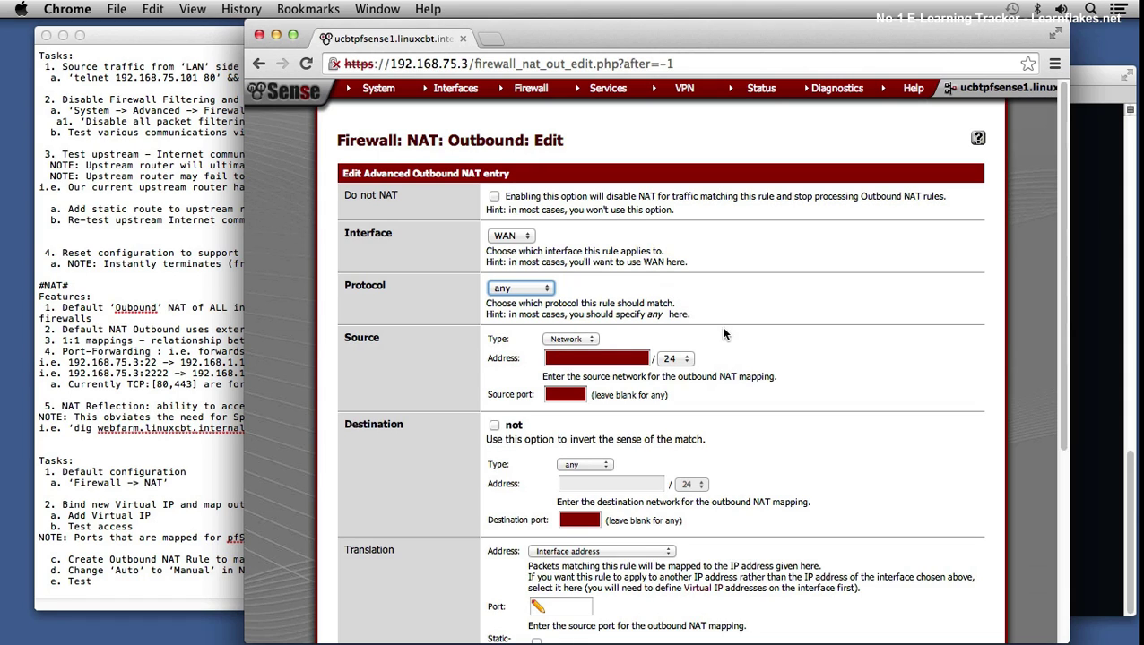
left_click(589, 340)
left_click(627, 326)
left_click(614, 357)
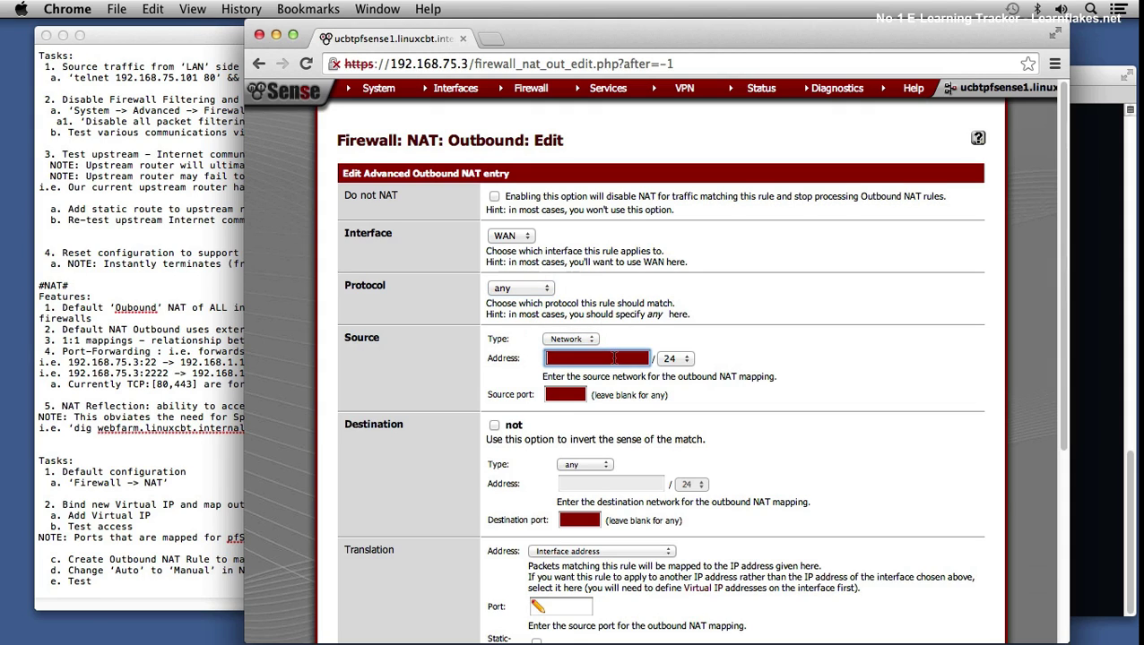
- Enter source network 192.168.1.0/24 and choose translation address 192.168.75.4
type("192.168.1.0")
scroll(652, 454, "down", 2)
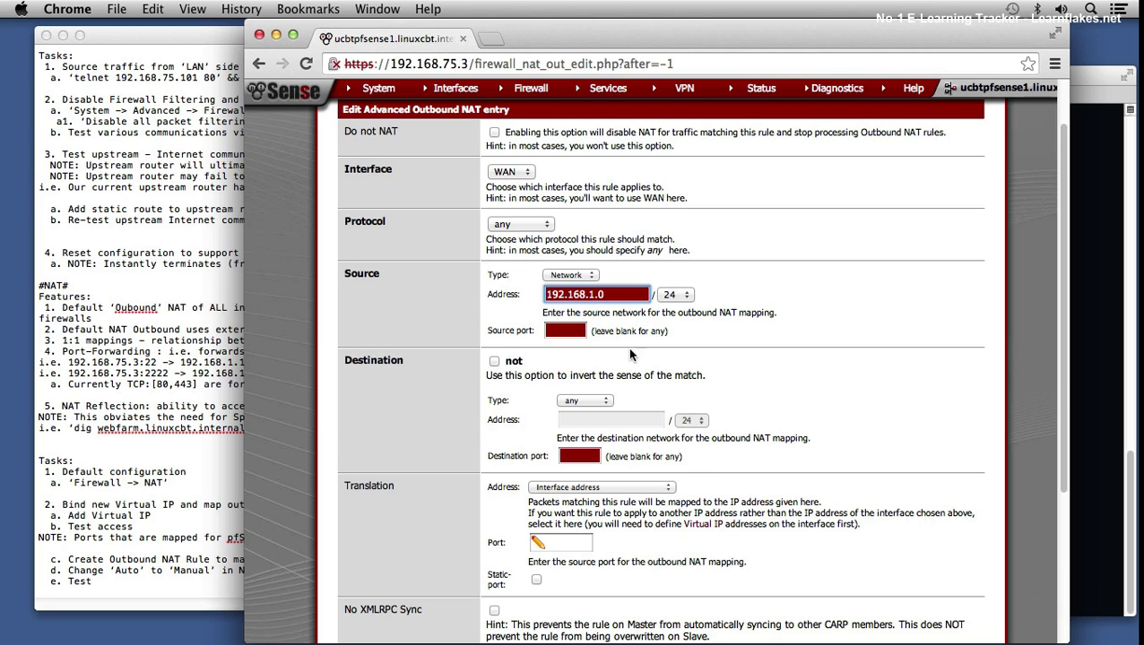
scroll(705, 481, "down", 3)
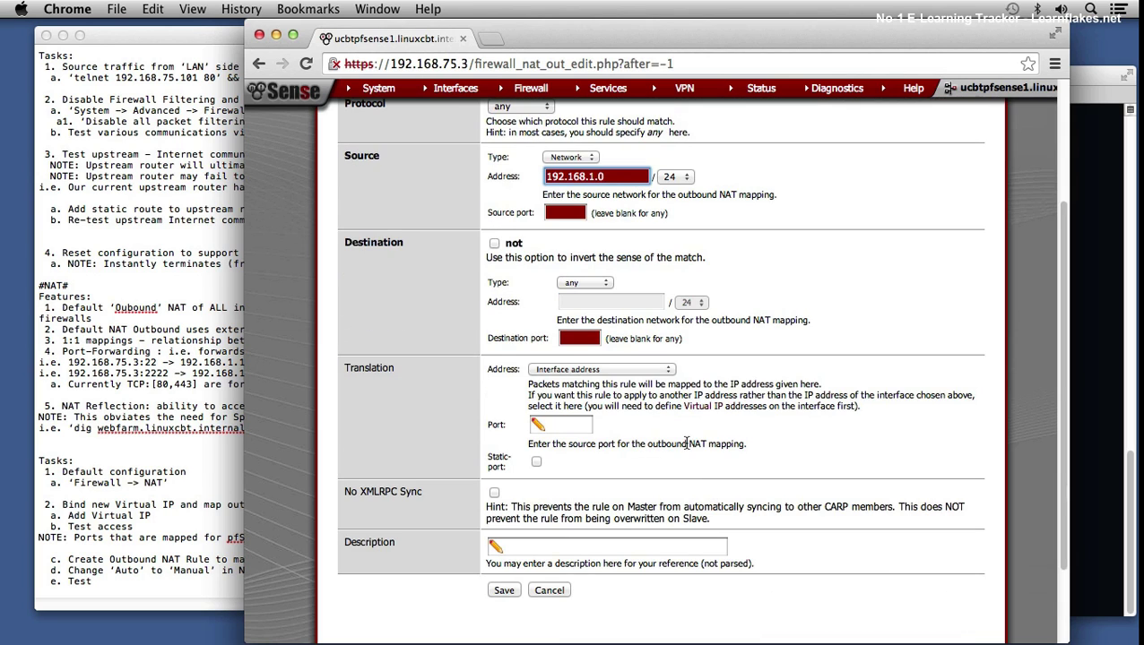
left_click(643, 370)
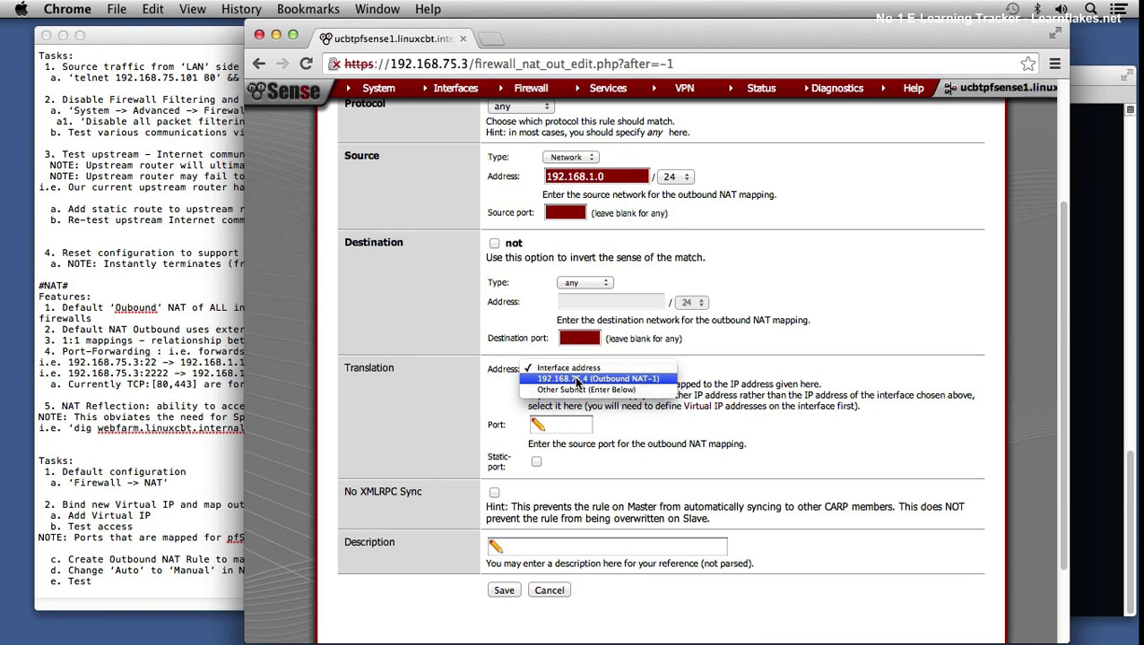
left_click(592, 381)
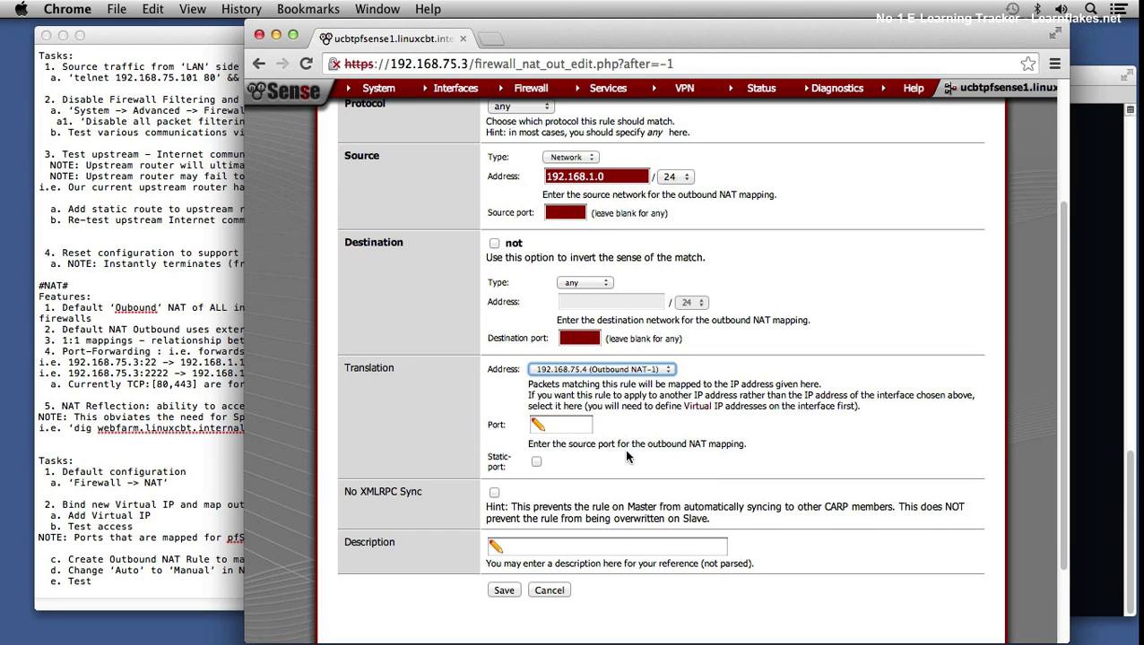
- Describe the mapping as 'ALL to 75.4' and save it
scroll(624, 448, "down", 1)
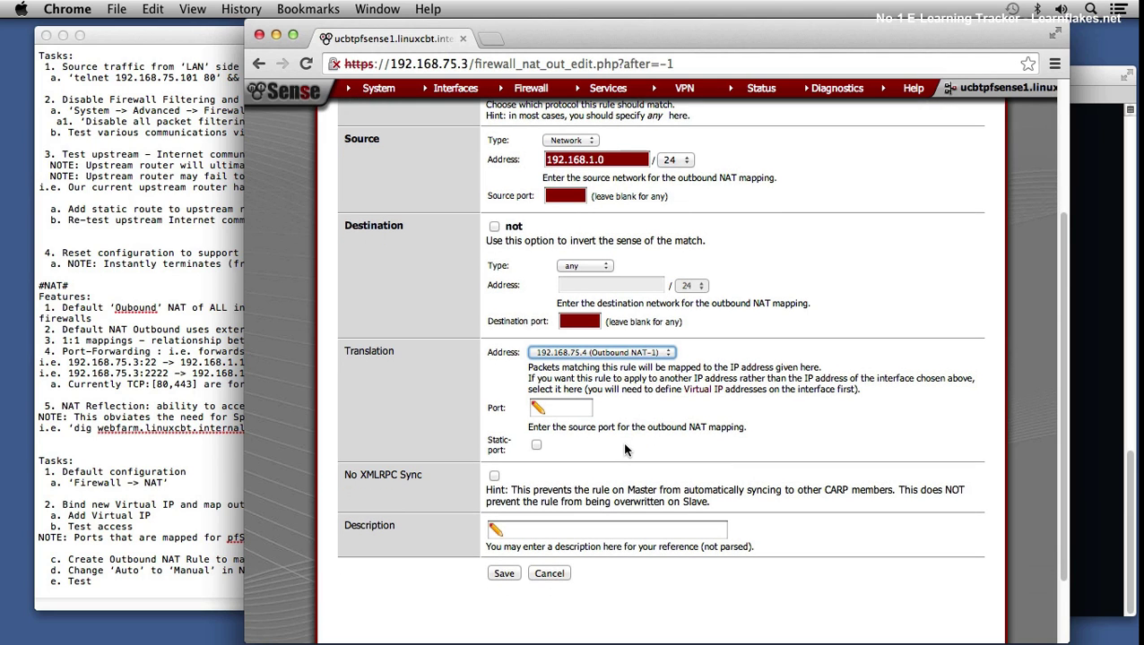
left_click(605, 533)
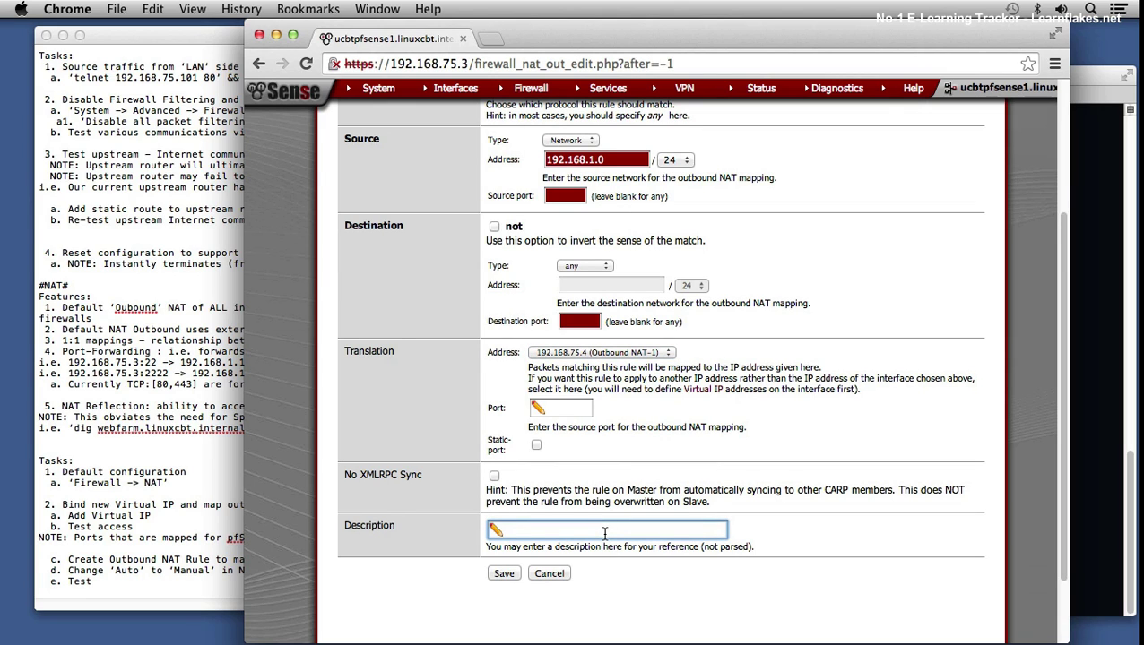
type("ALL to 74.")
key("BackSpace")
key("BackSpace")
type("5.4")
left_click(506, 575)
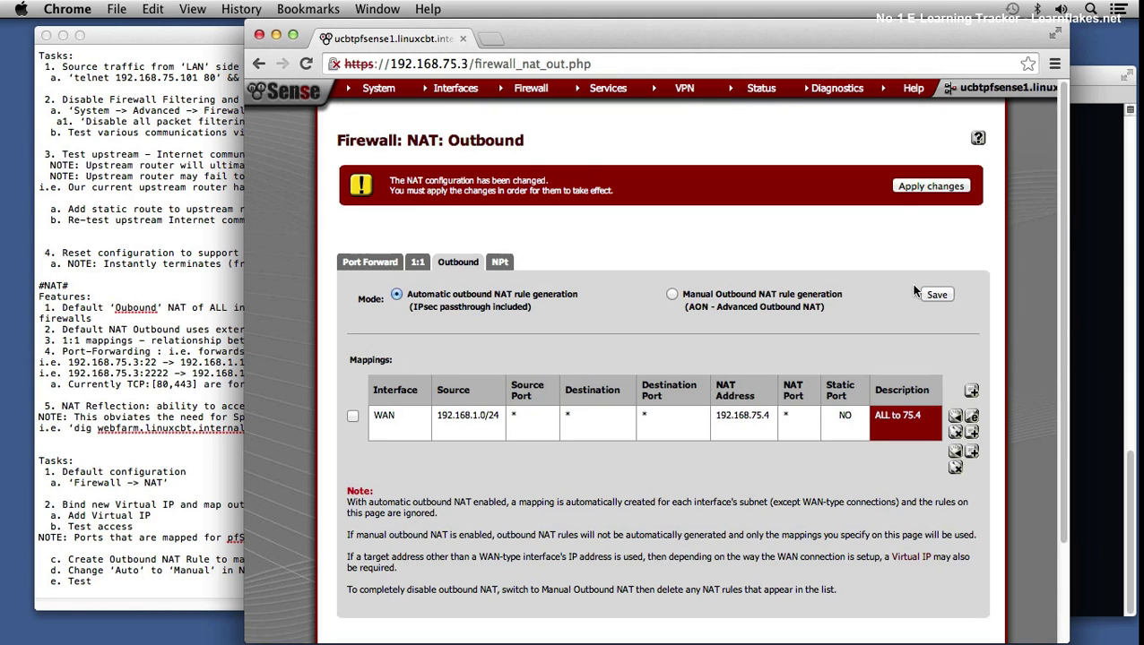
- Apply the pending NAT changes, then highlight the mapping's 192.168.1.0 source network
left_click(905, 188)
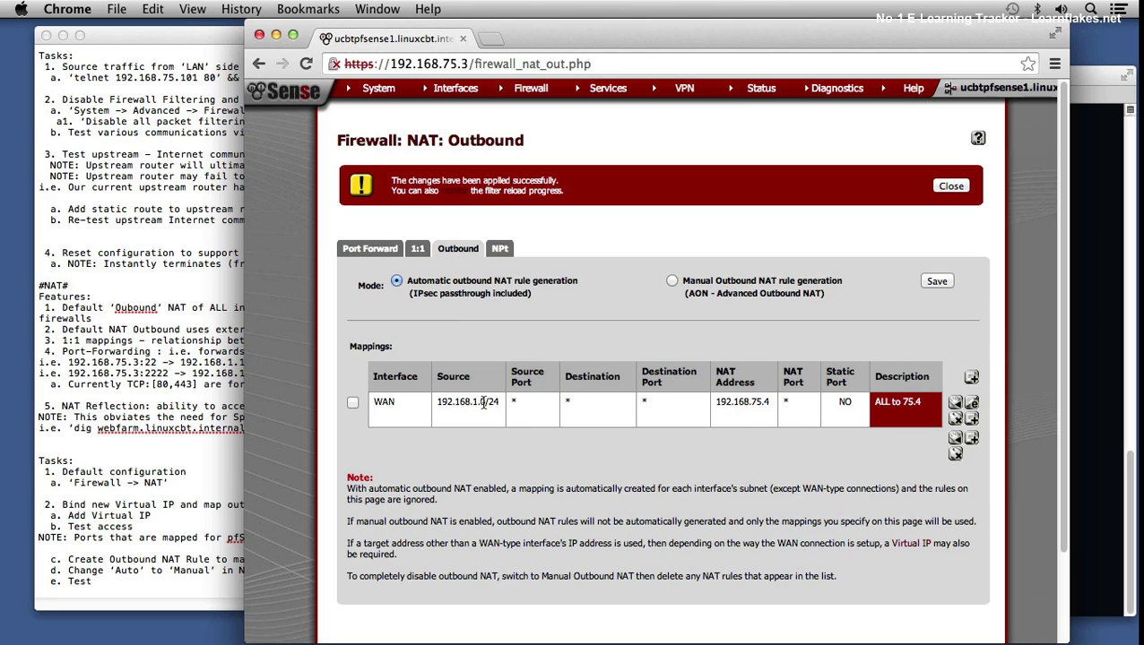
left_click_drag(461, 403, 499, 408)
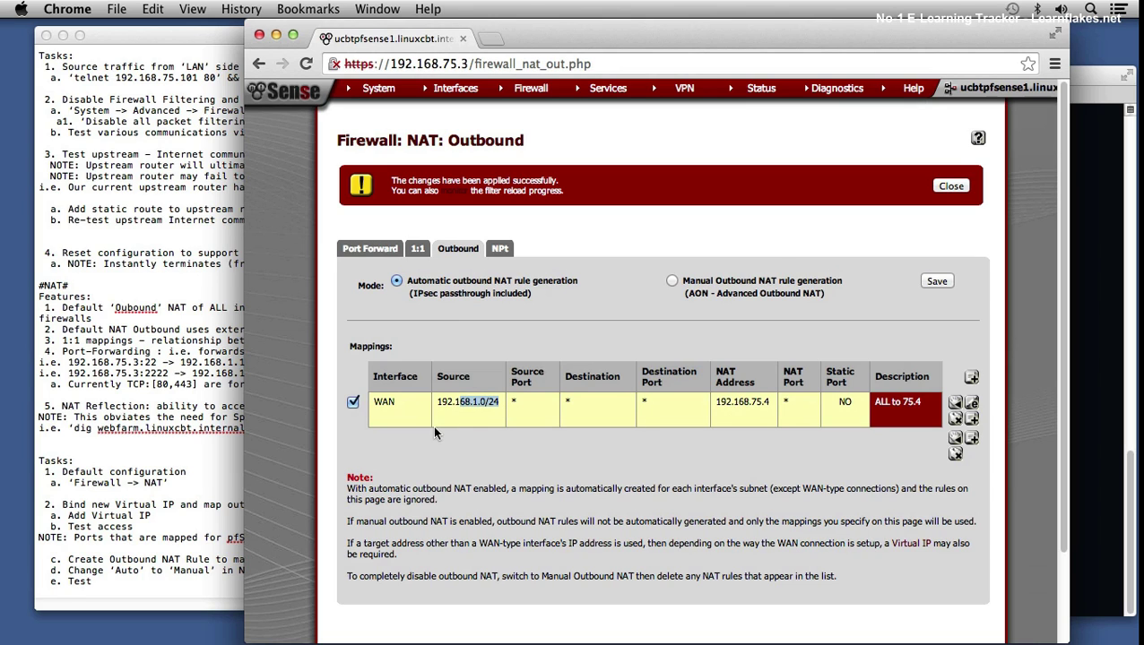
left_click(463, 456)
left_click_drag(440, 404, 485, 406)
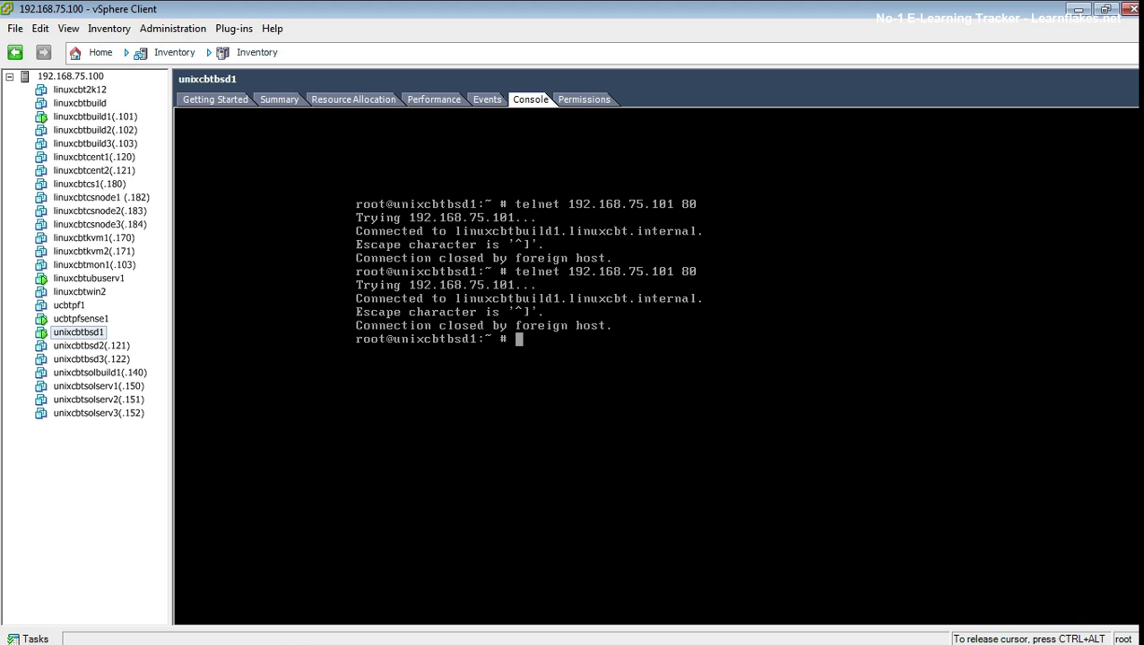
- Rerun the port 80 telnet and check the server sees source 192.168.75.3
key("Up")
key("Return")
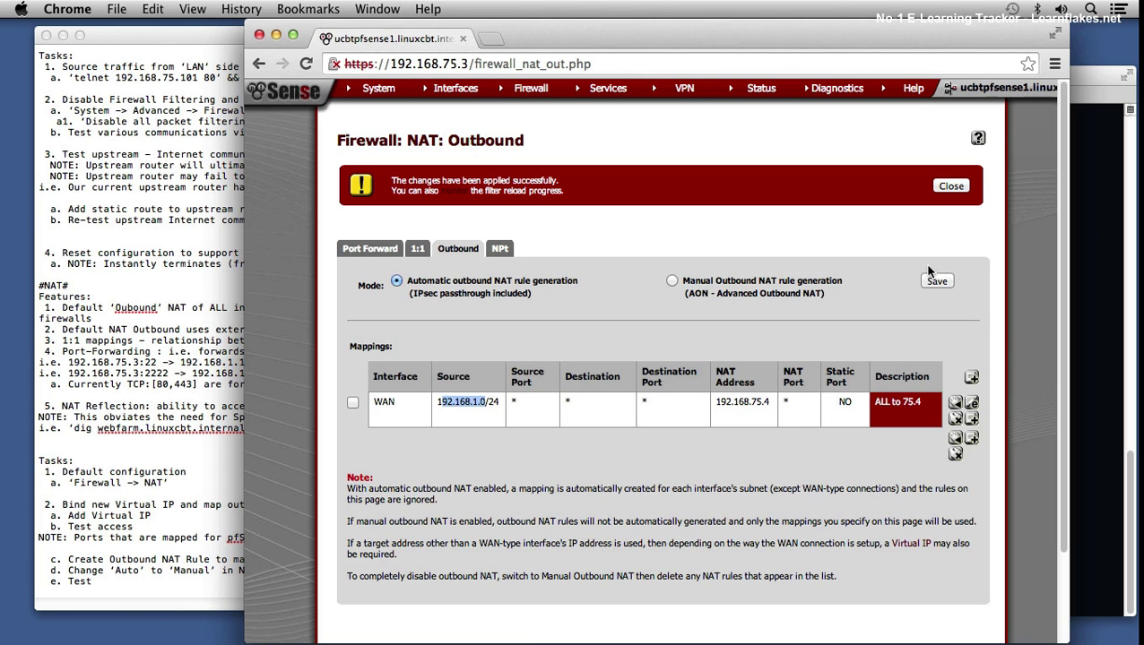
left_click(1083, 254)
key("Up")
key("Return")
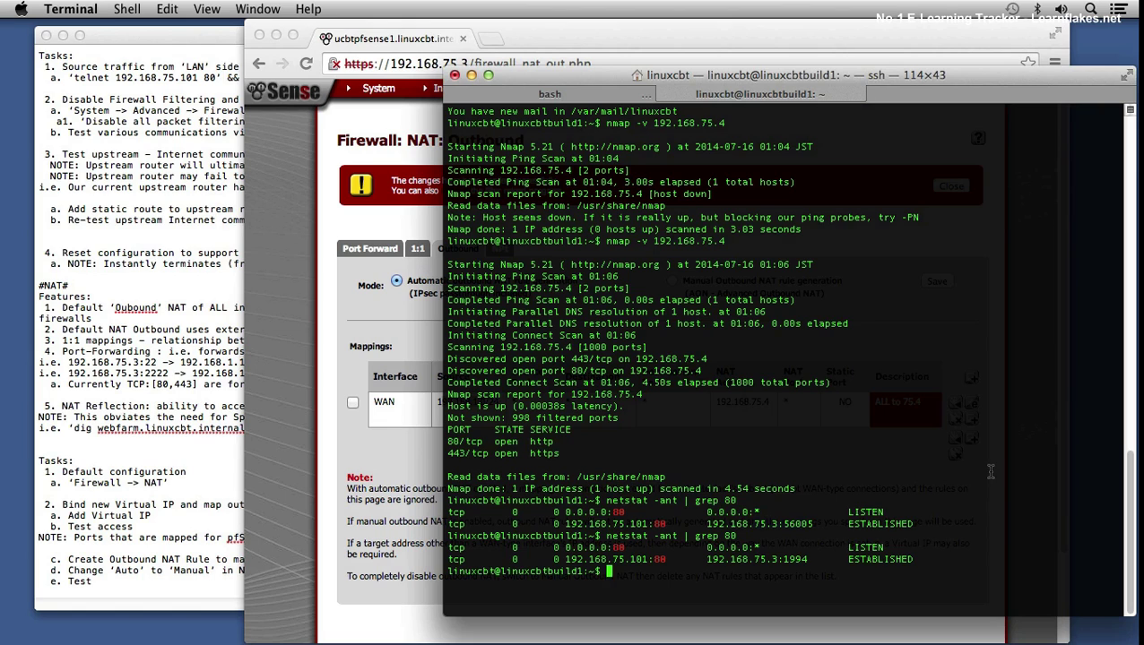
left_click_drag(776, 557, 761, 557)
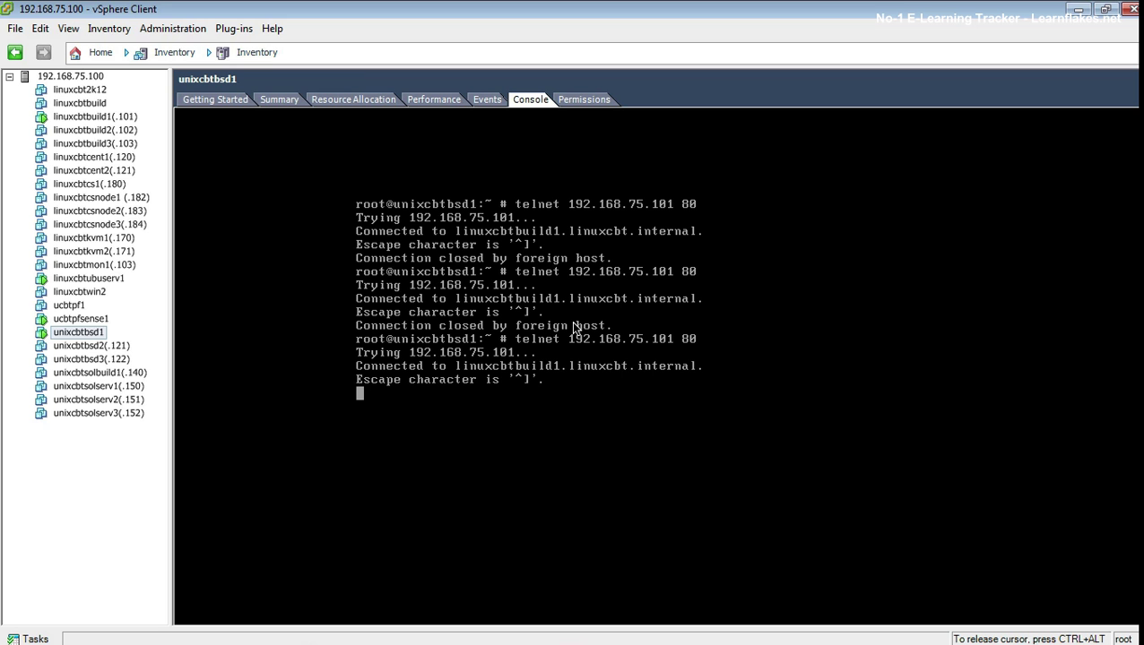
- Quit telnet and connect the LAN client to 192.168.75.101 on port 22
type("^]")
key("Return")
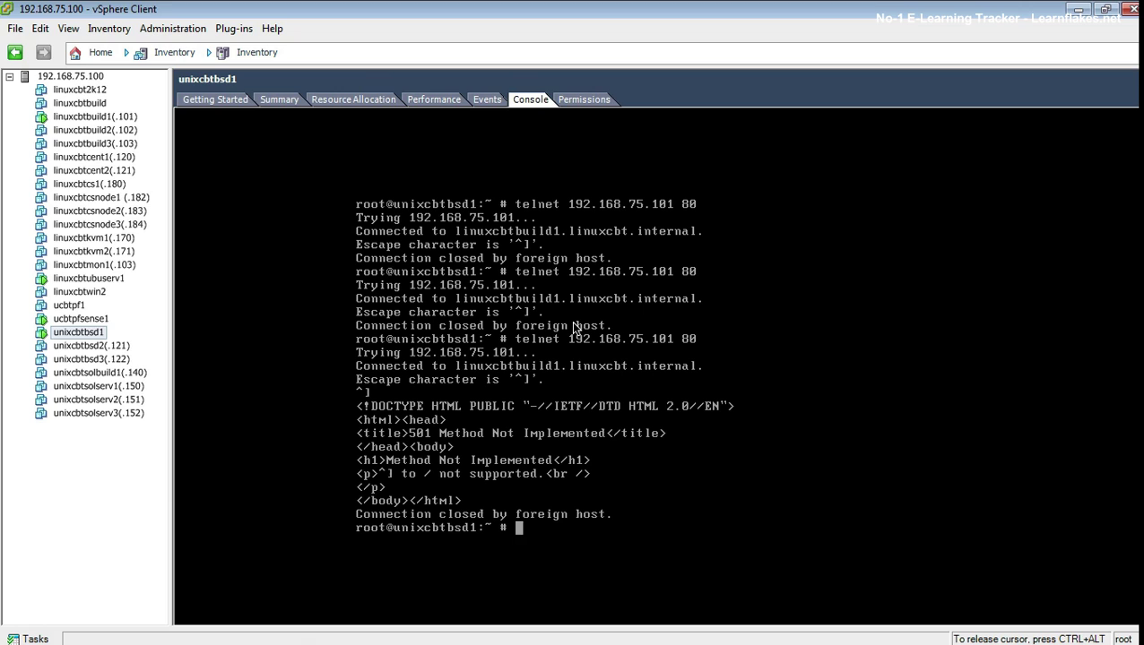
key("Up")
key("BackSpace")
key("BackSpace")
type("22")
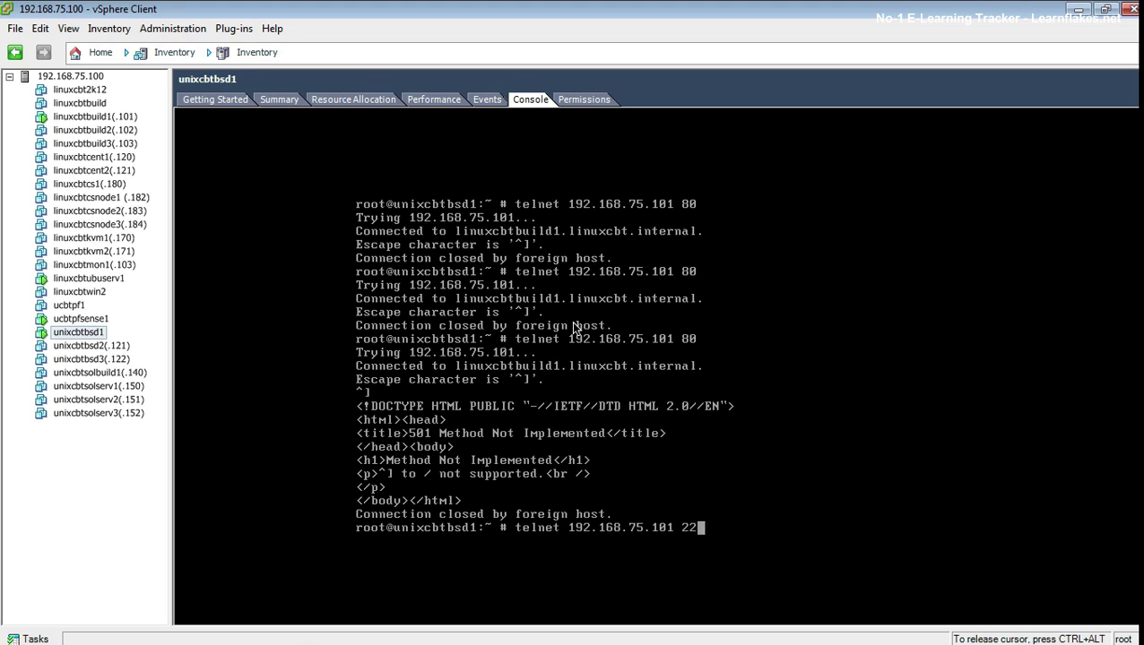
key("Return")
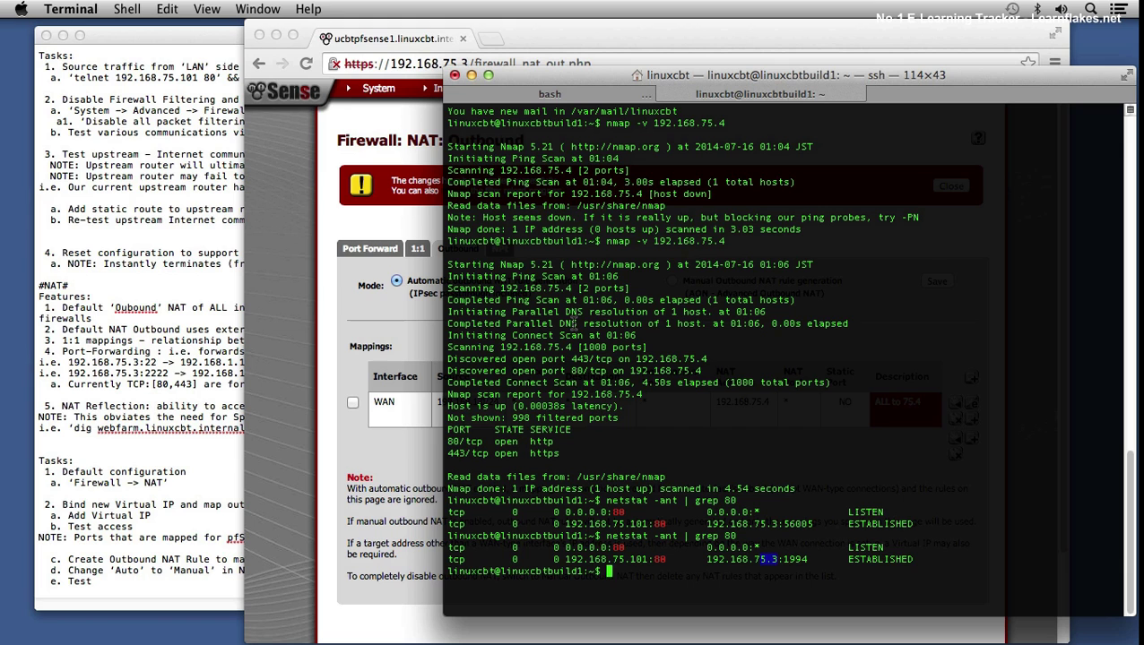
- Run netstat -ant | grep 22 on the server, confirming source 192.168.75.3
type("grep 8")
key("BackSpace")
type("2")
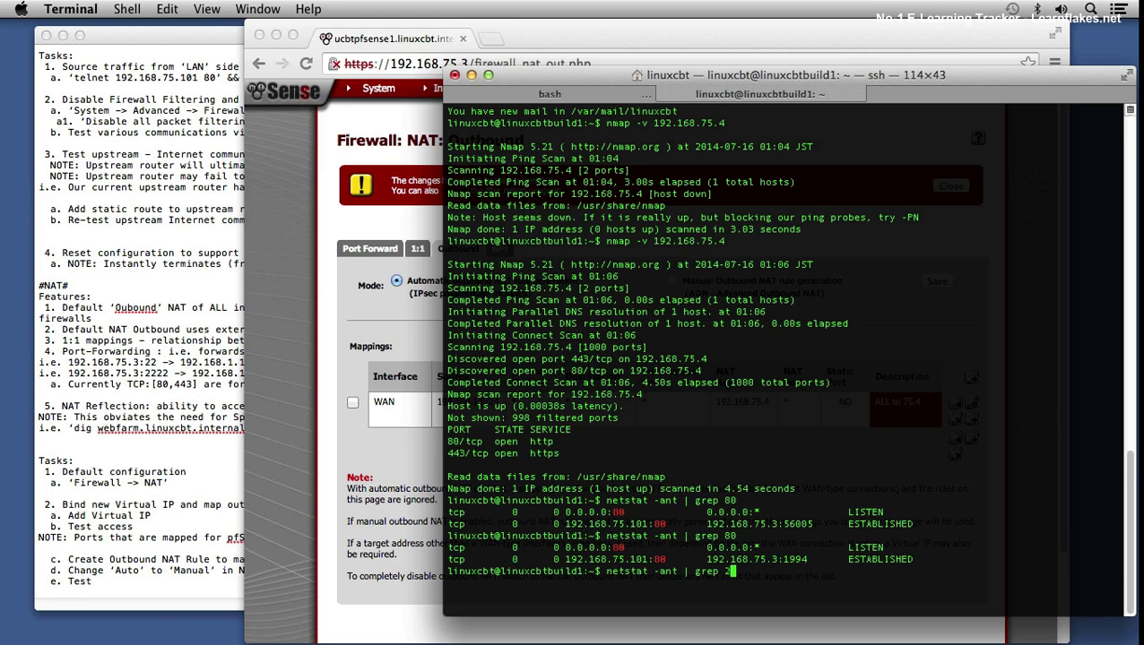
key("Return")
key("Up")
type("2")
key("Return")
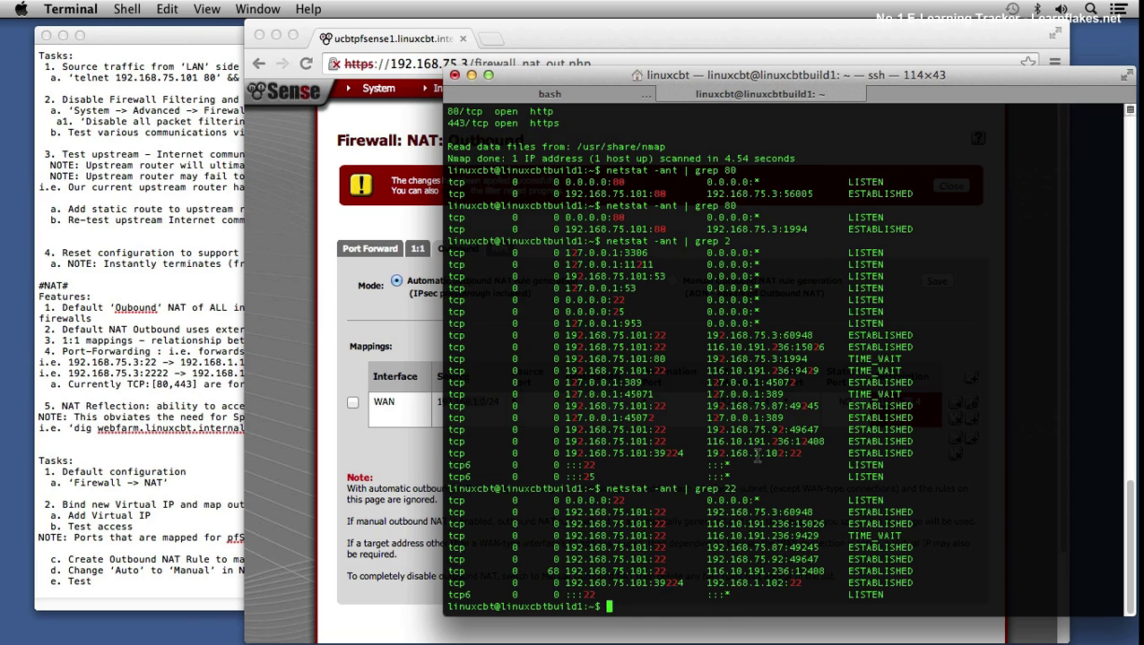
left_click_drag(755, 512, 782, 512)
left_click(324, 326)
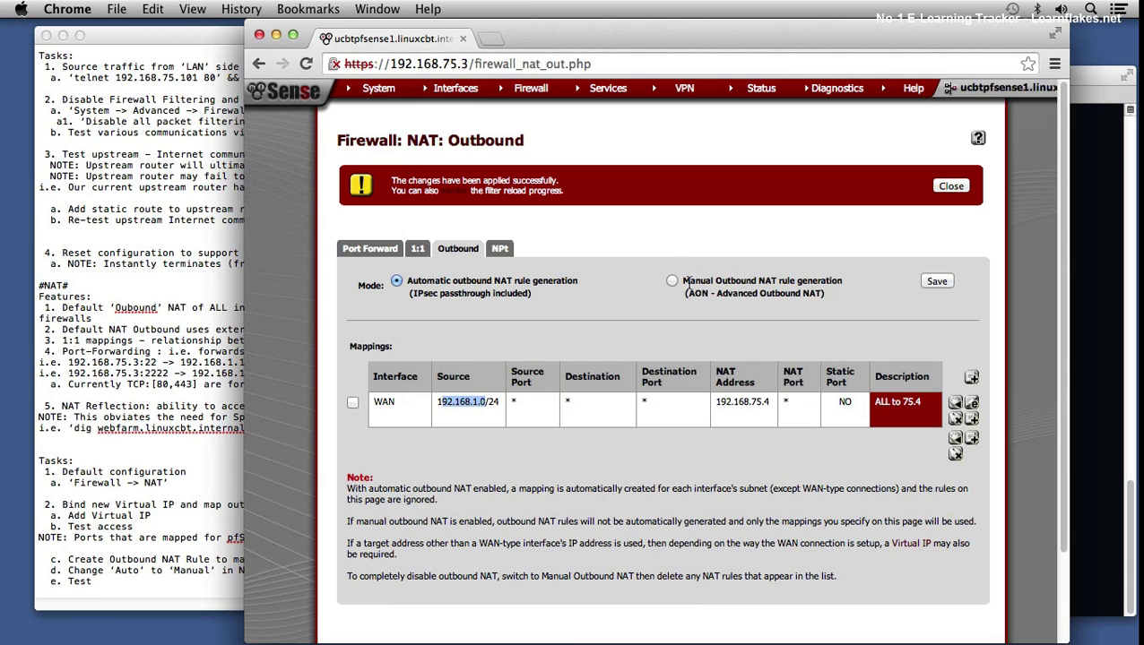
- Set outbound NAT to Manual rule generation, save and apply it, and dismiss the notice
left_click(671, 281)
left_click(939, 281)
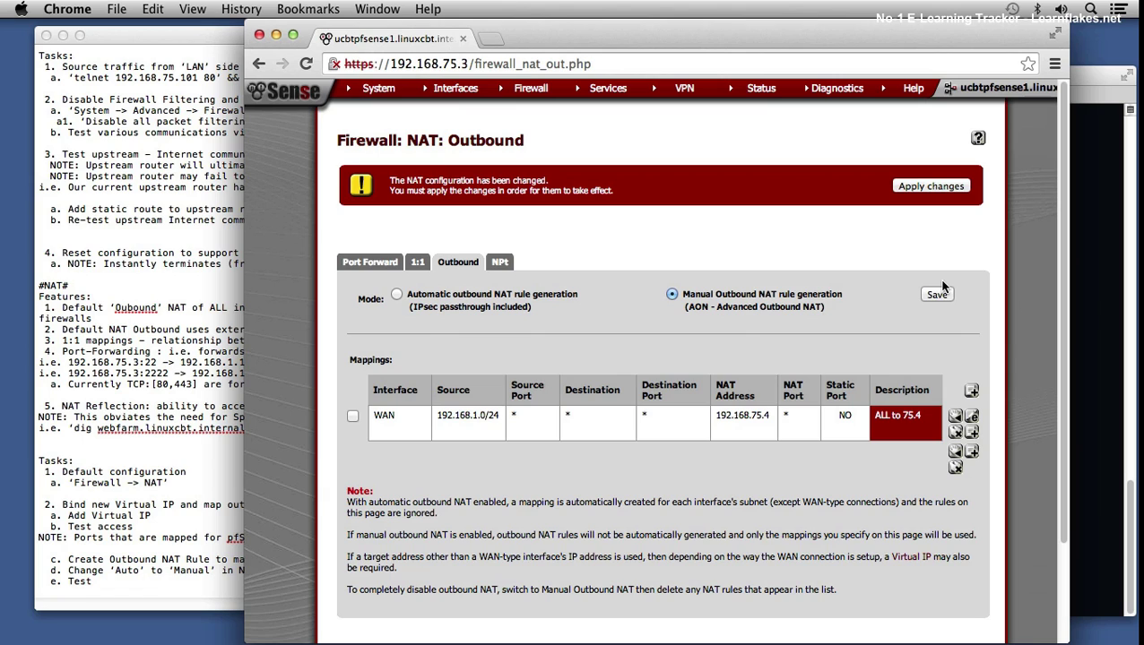
left_click(934, 184)
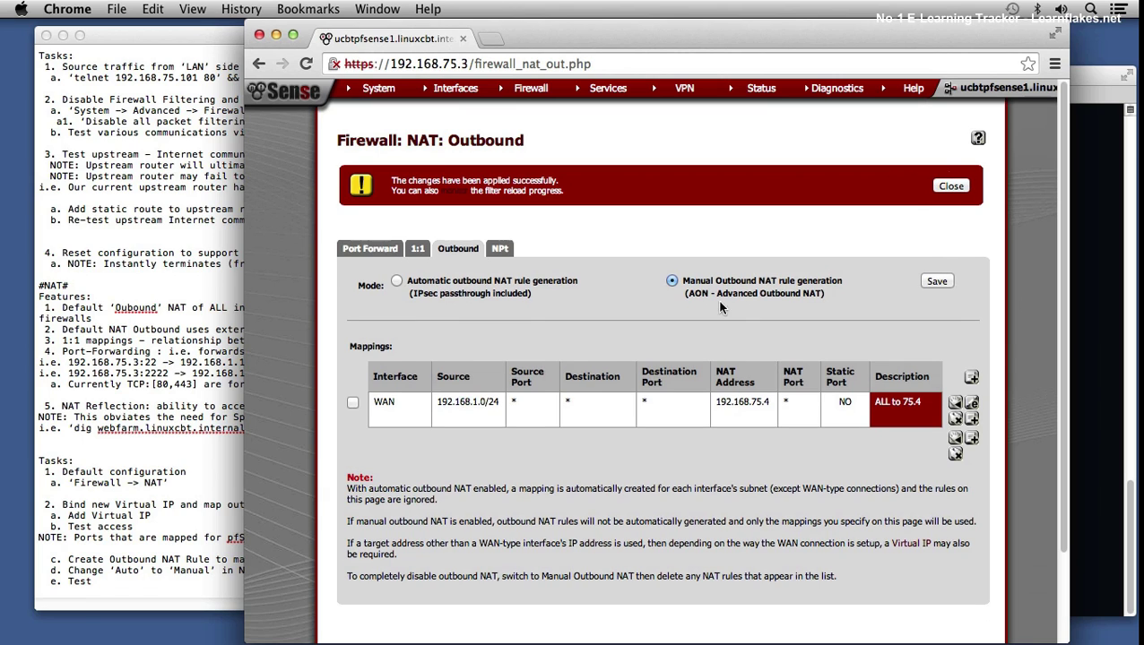
left_click(936, 282)
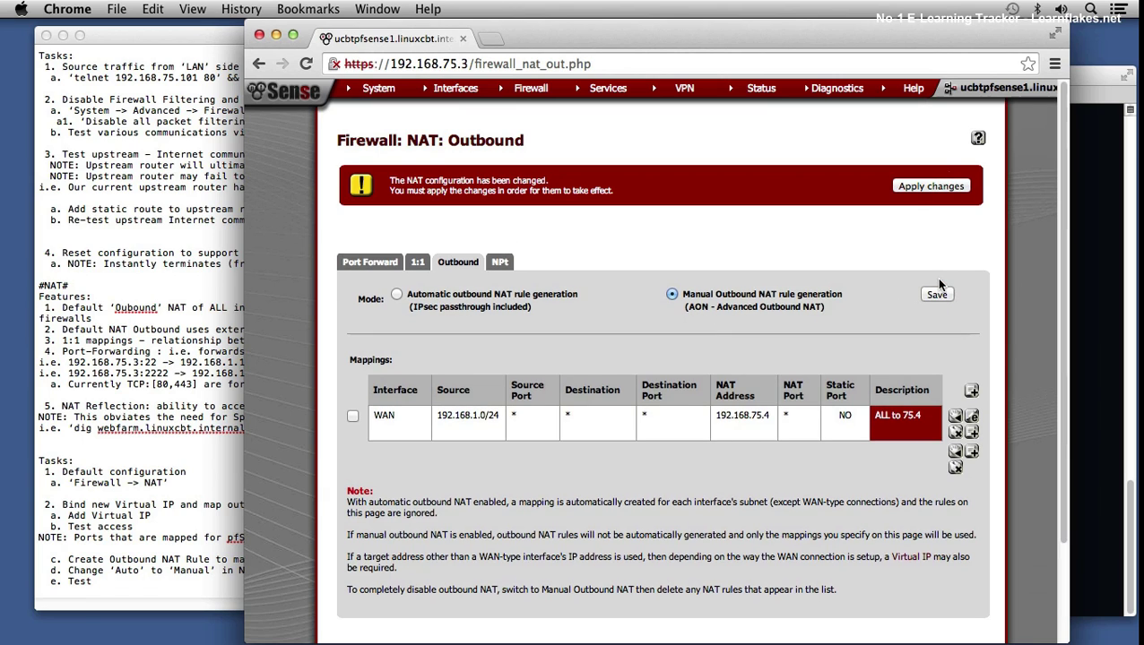
left_click(905, 190)
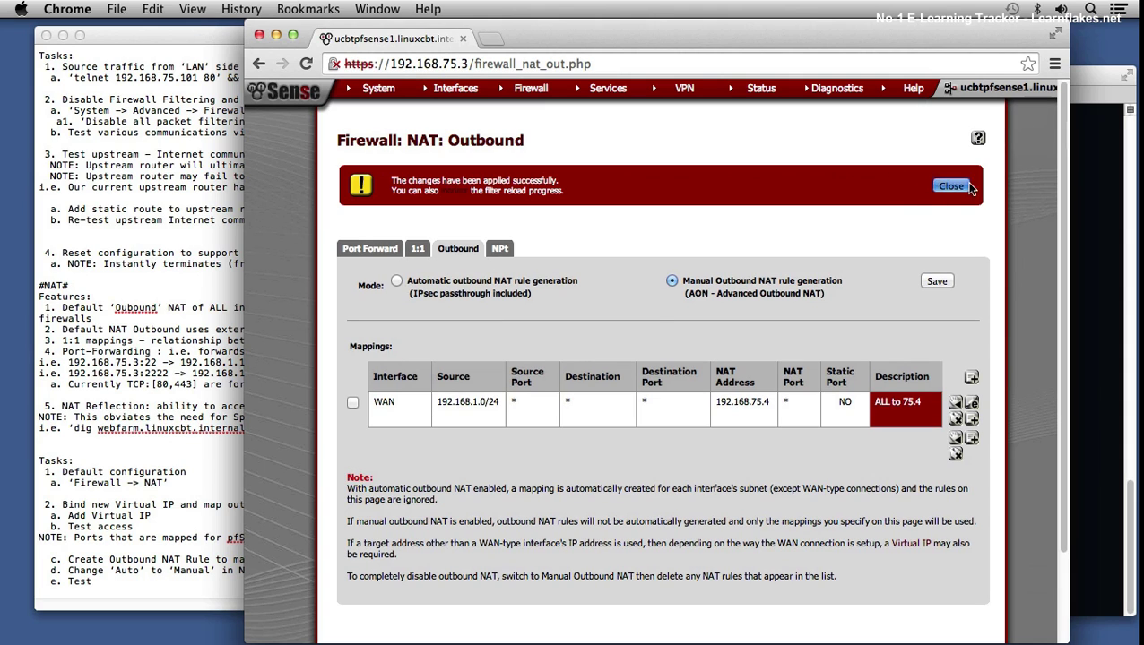
left_click(952, 186)
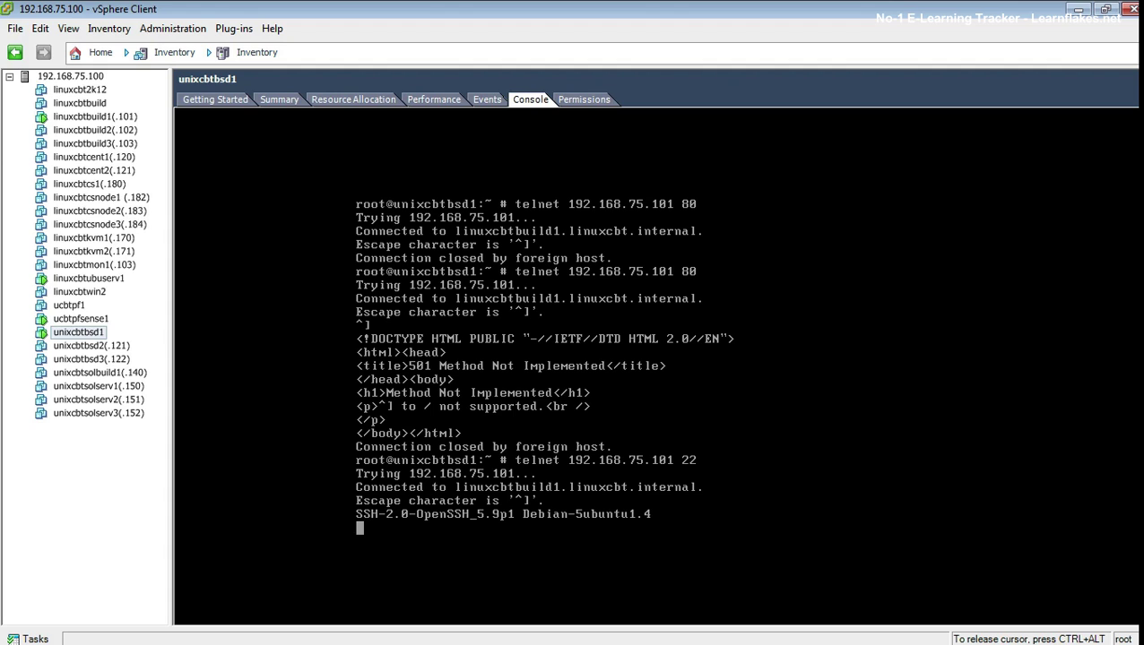
- Quit telnet with Ctrl+] and reconnect to 192.168.75.101 port 22
key("ctrl+bracketright")
key("Return")
key("Up")
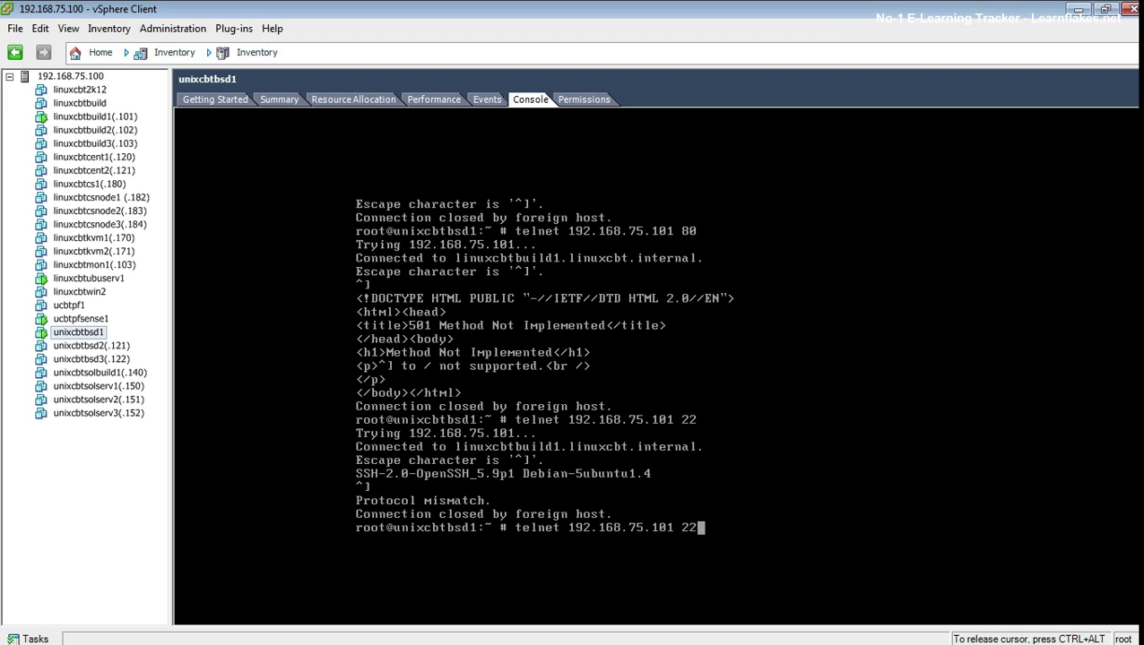
key("Return")
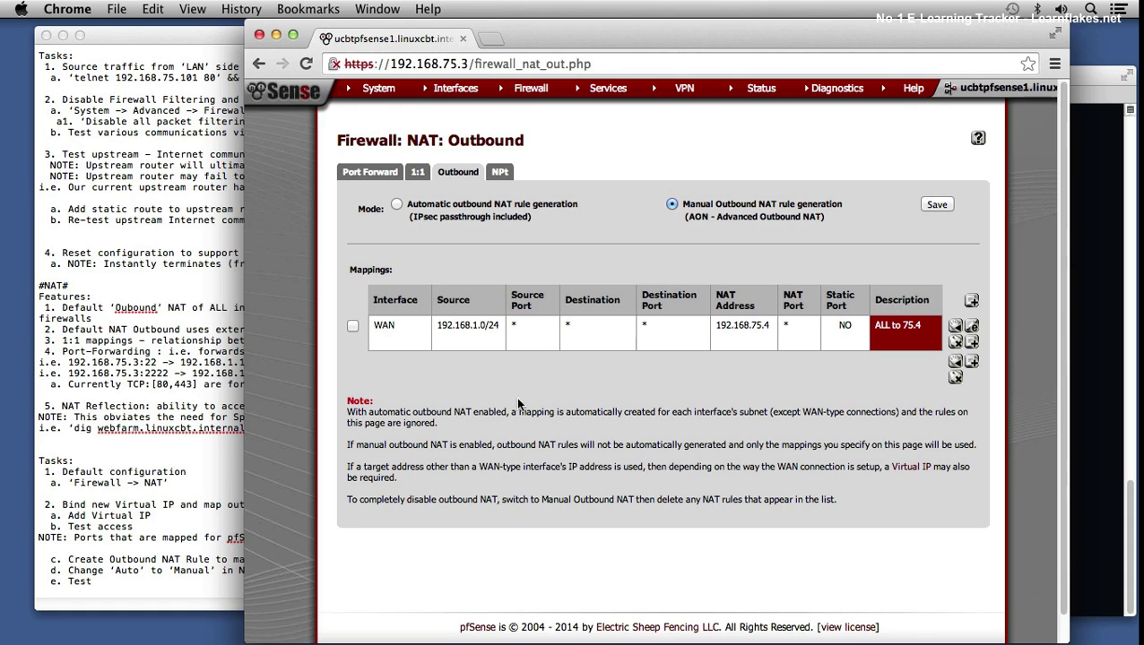
- Rerun netstat on the server to confirm the port 22 connection comes from 192.168.75.4
left_click(1088, 398)
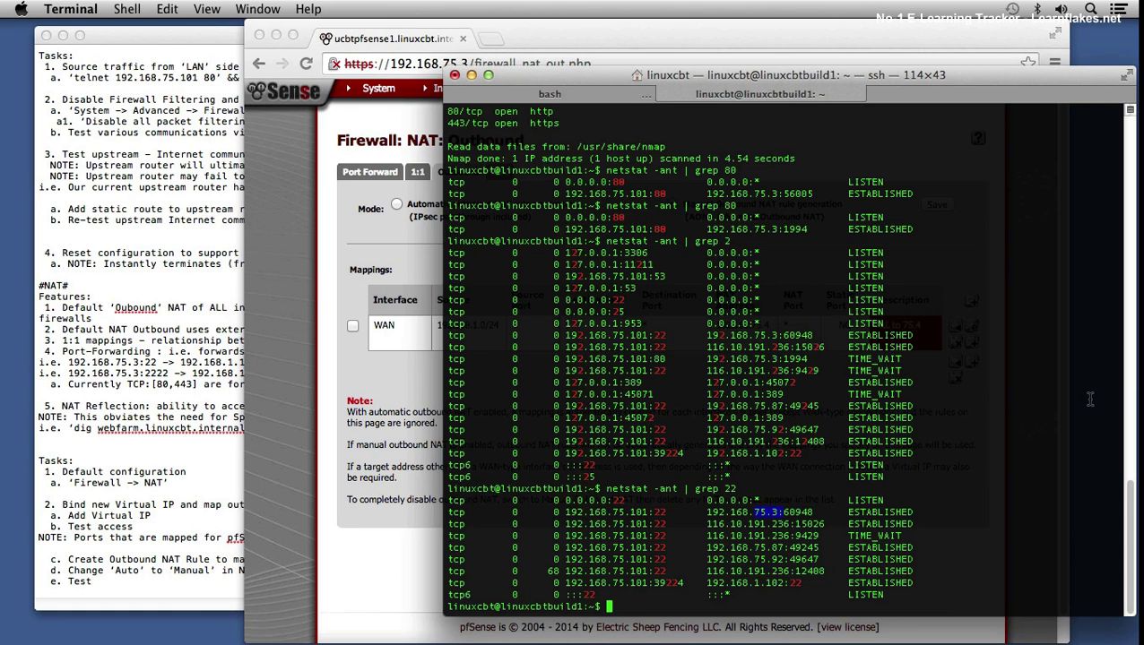
key("Up")
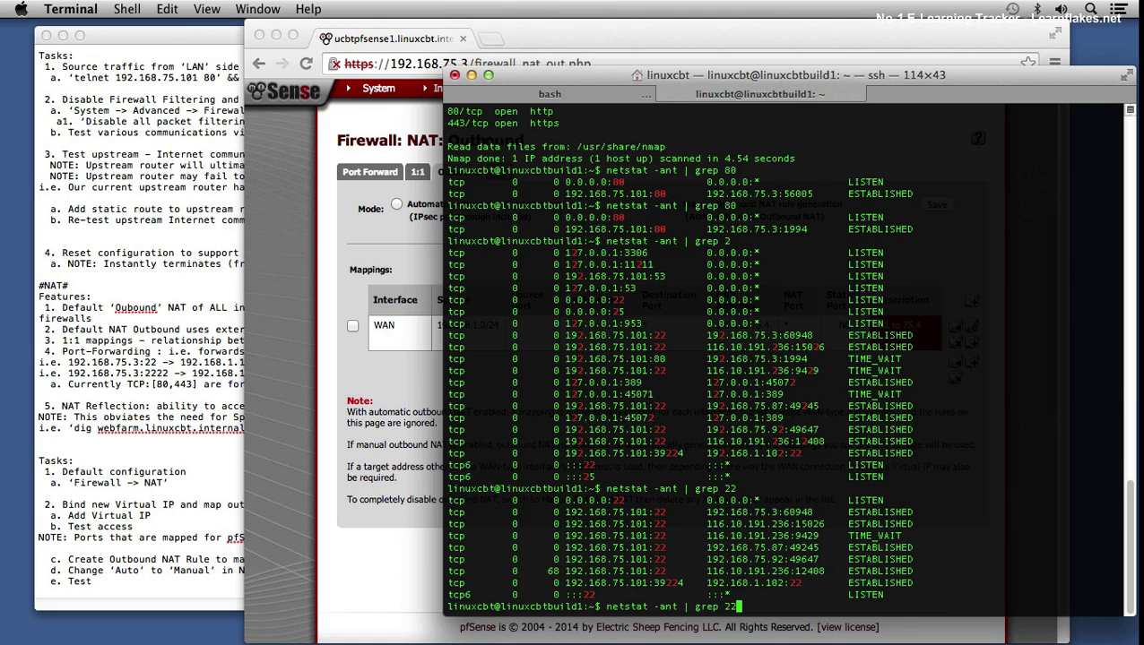
key("Return")
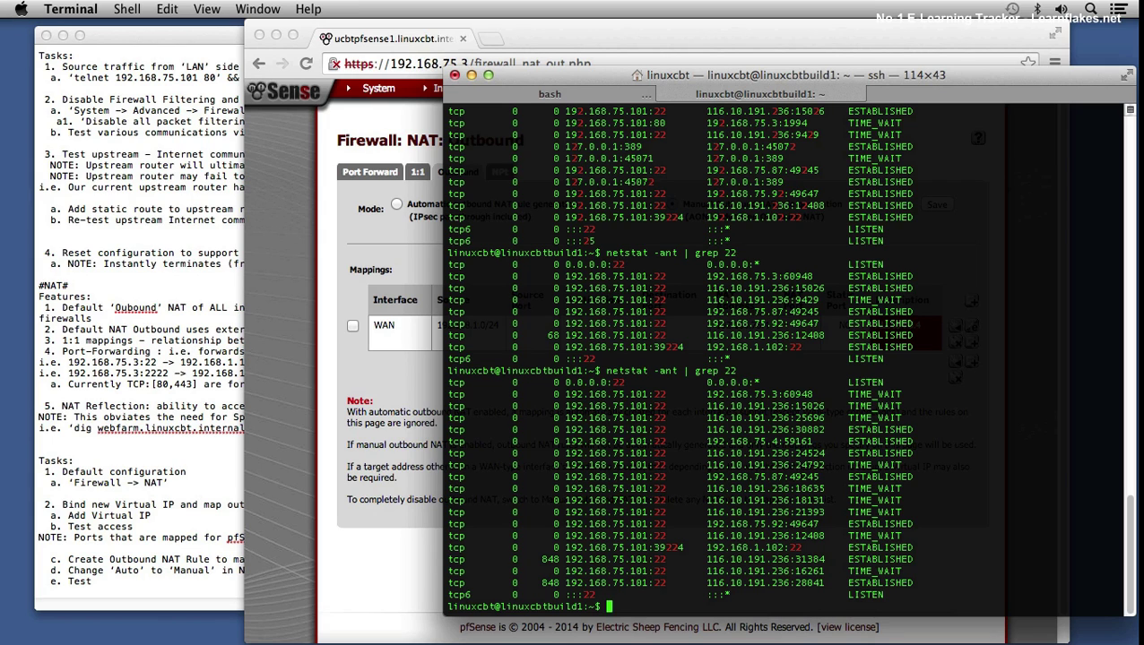
key("Up")
key("BackSpace")
key("BackSpace")
left_click_drag(810, 441, 749, 441)
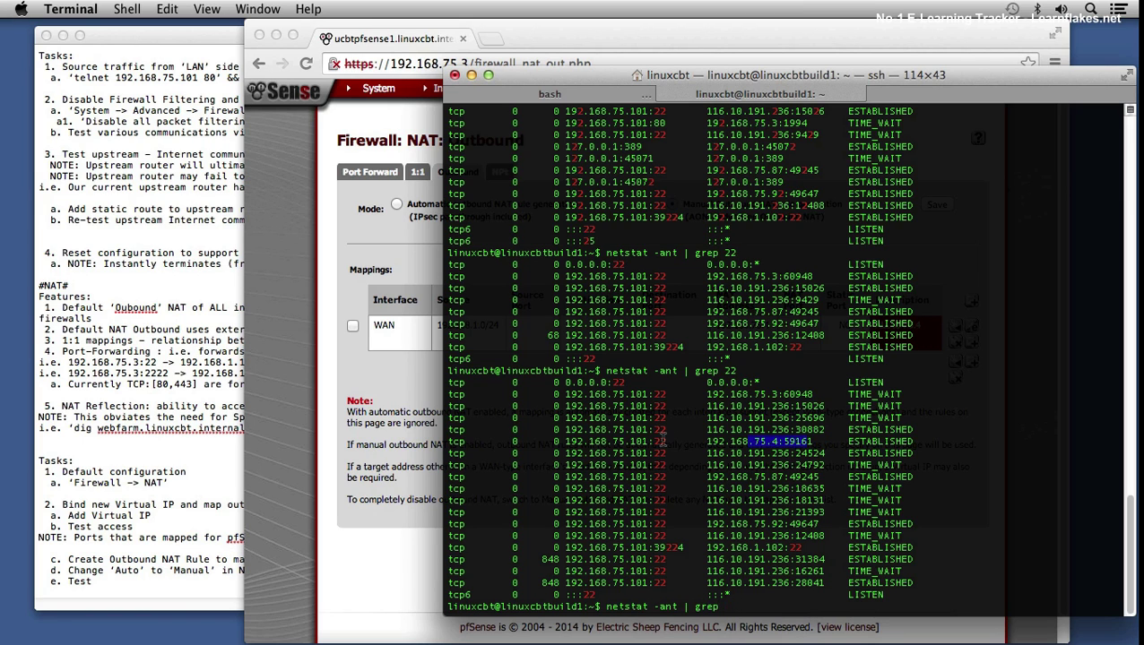
left_click_drag(631, 441, 794, 440)
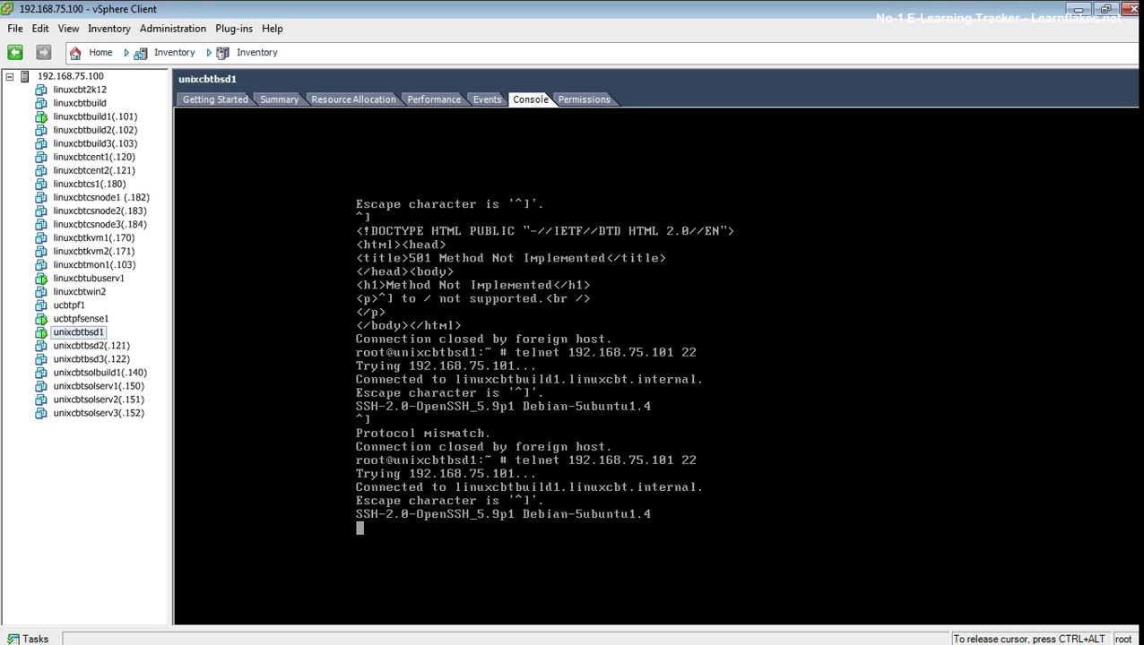
- Exit telnet, clear the screen, and show /etc/resolv.conf and ifconfig output
key("ctrl+bracketright")
key("Return")
type("clear")
key("Return")
type("cat ")
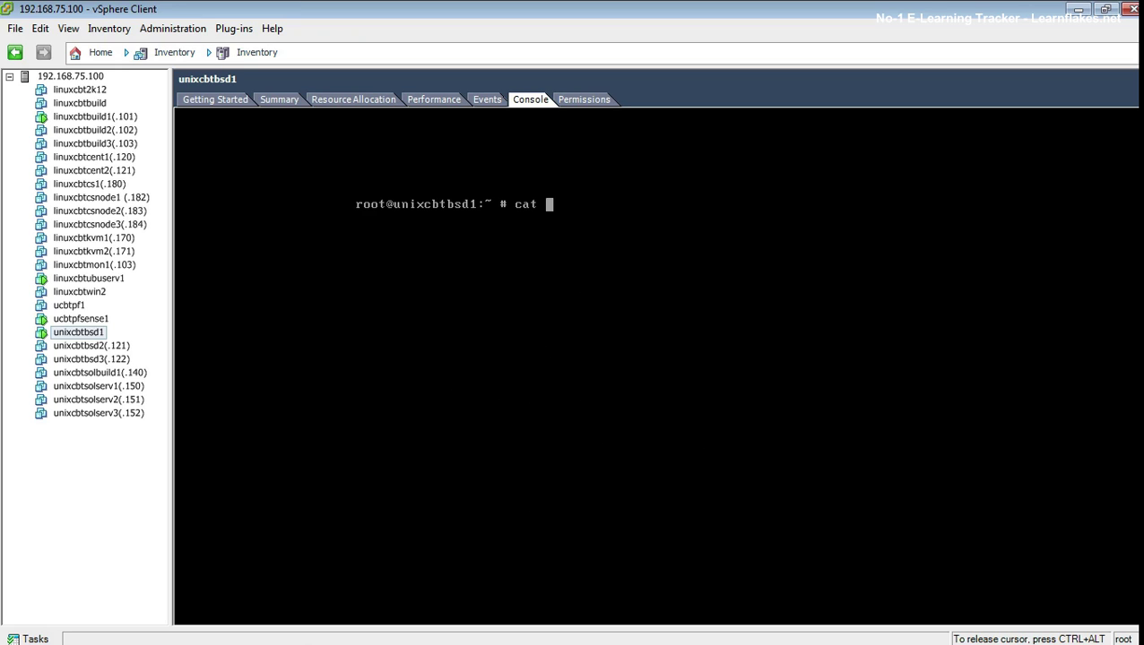
type("/etc/resolv.conf")
key("Return")
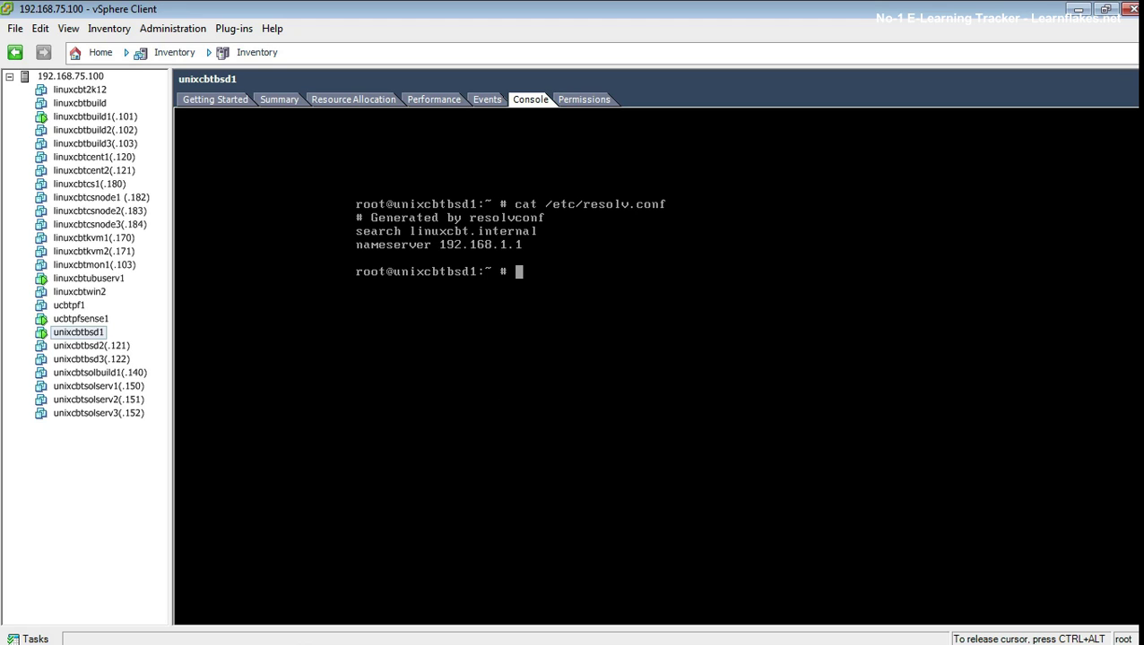
type("ifconfig")
key("Return")
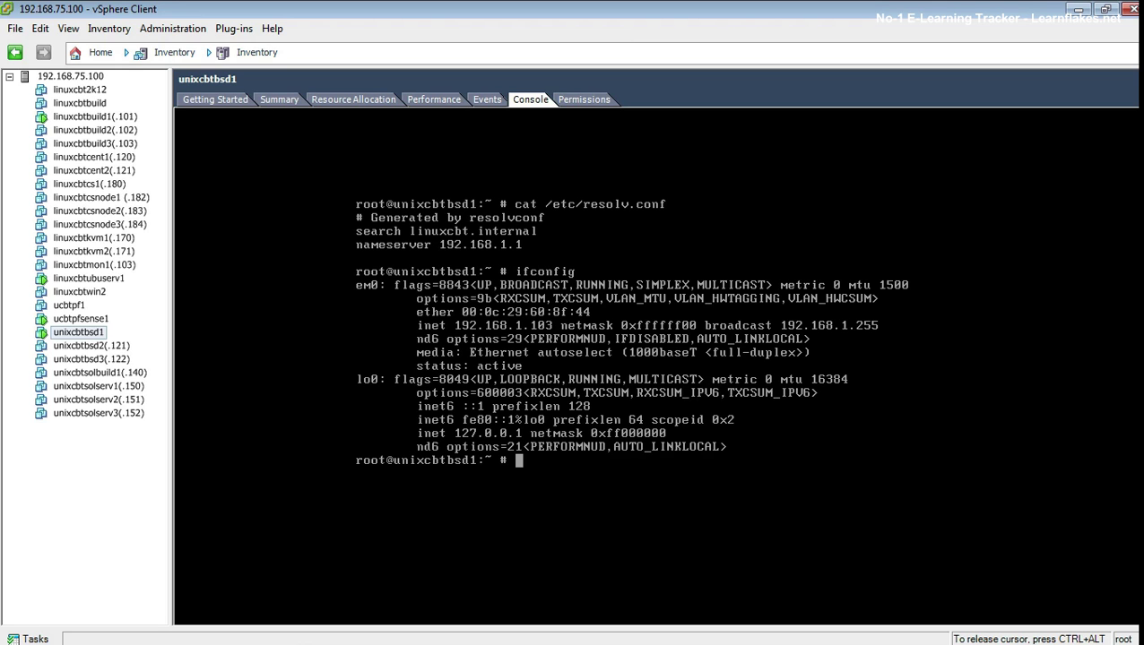
key("ctrl+alt")
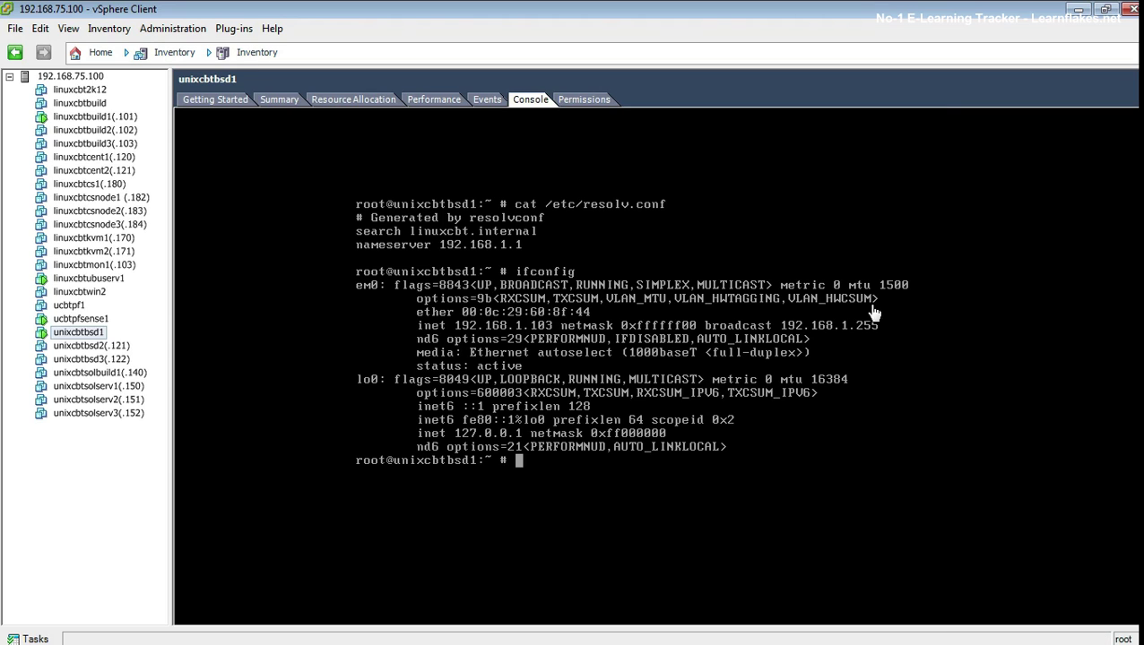
left_click(533, 327)
type("di")
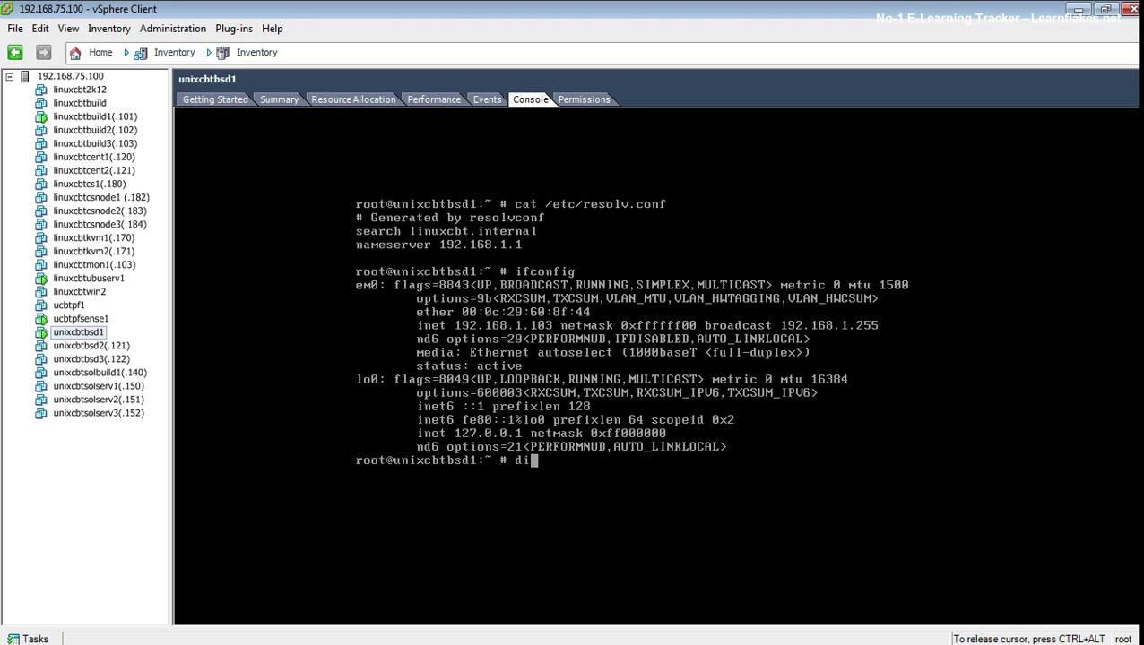
type("g @192.168.75.101")
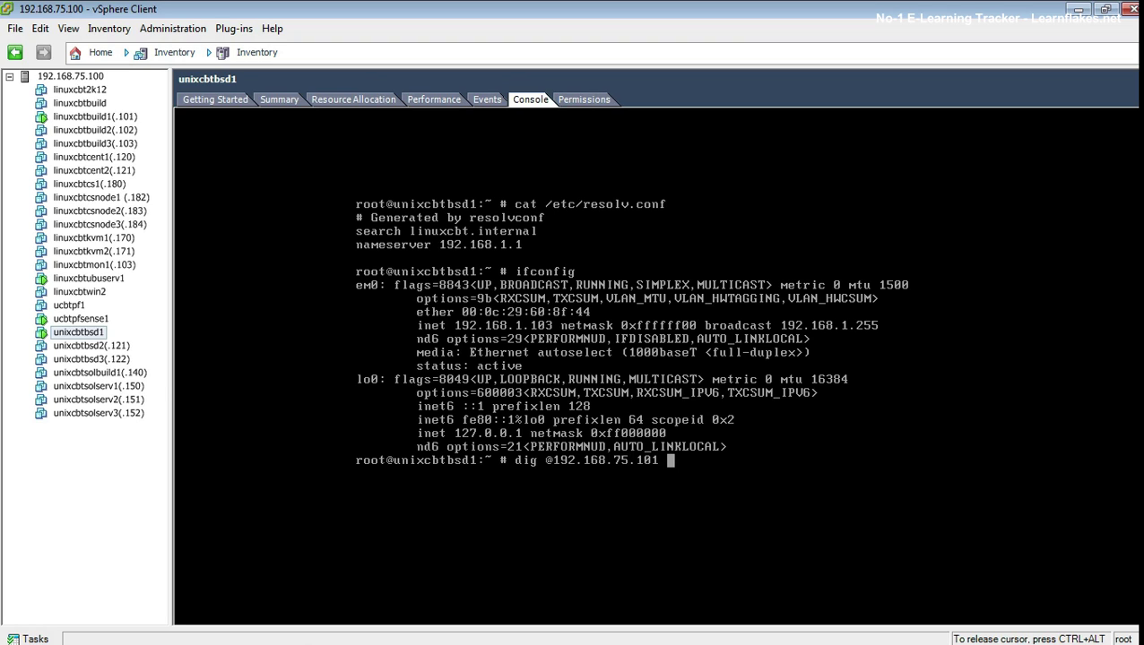
type(" www.linuxcbt.com")
key("Return")
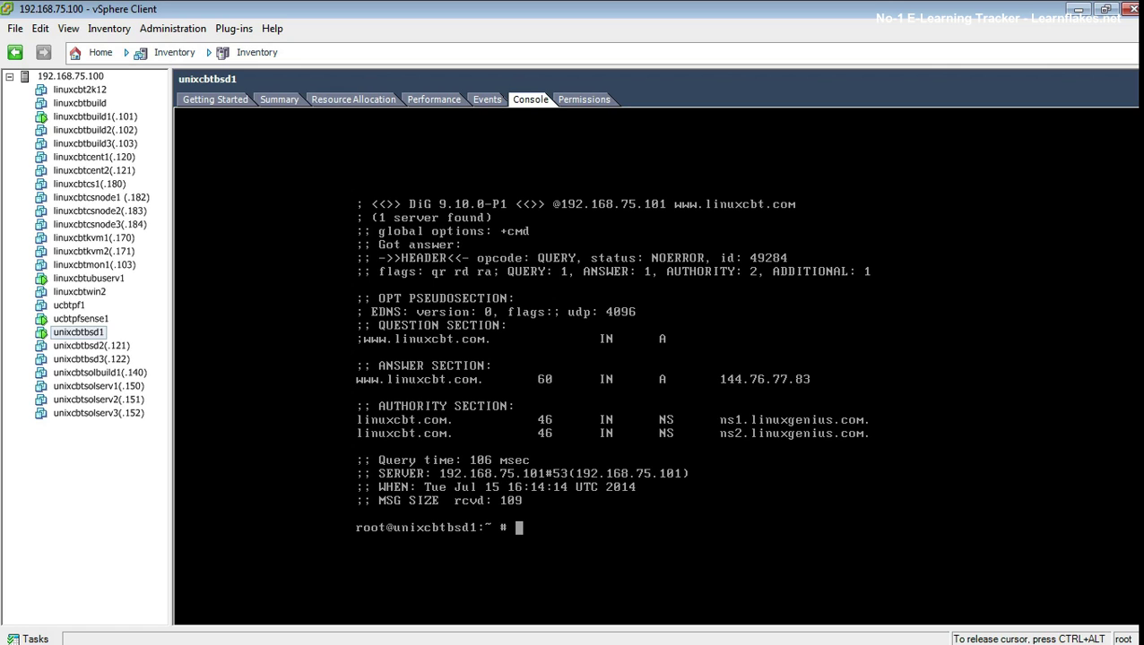
- Scan port 80 on dev1.linuxcbt.com with nmap -v -p 80
type("nmap -v -p 80 dev1.linuxcbt.com")
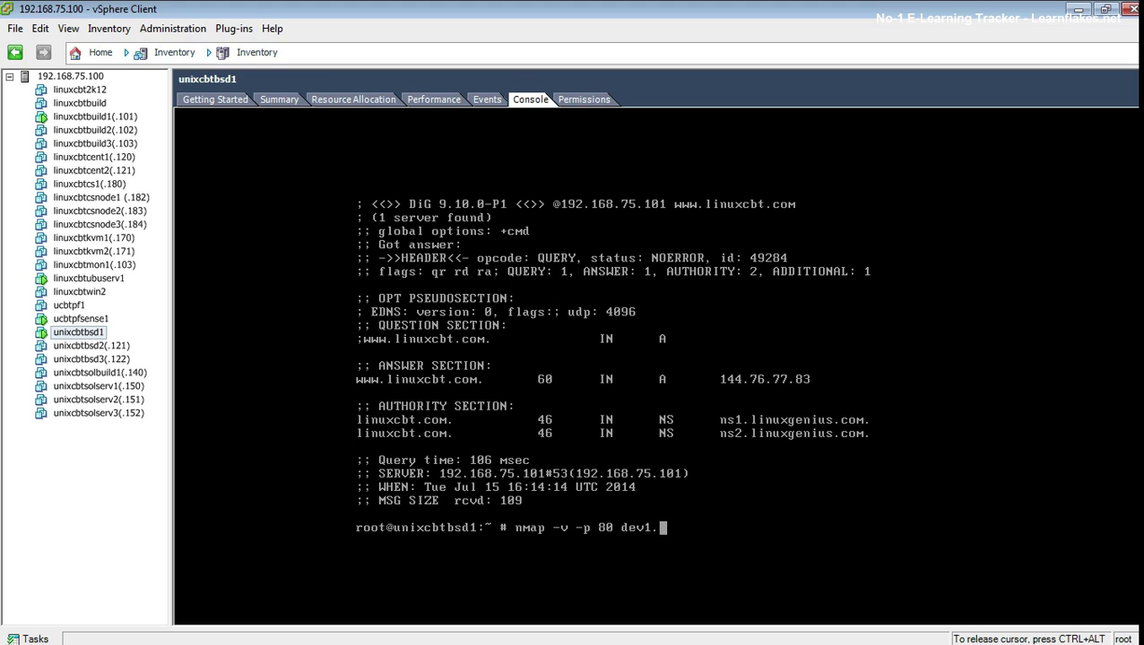
key("Return")
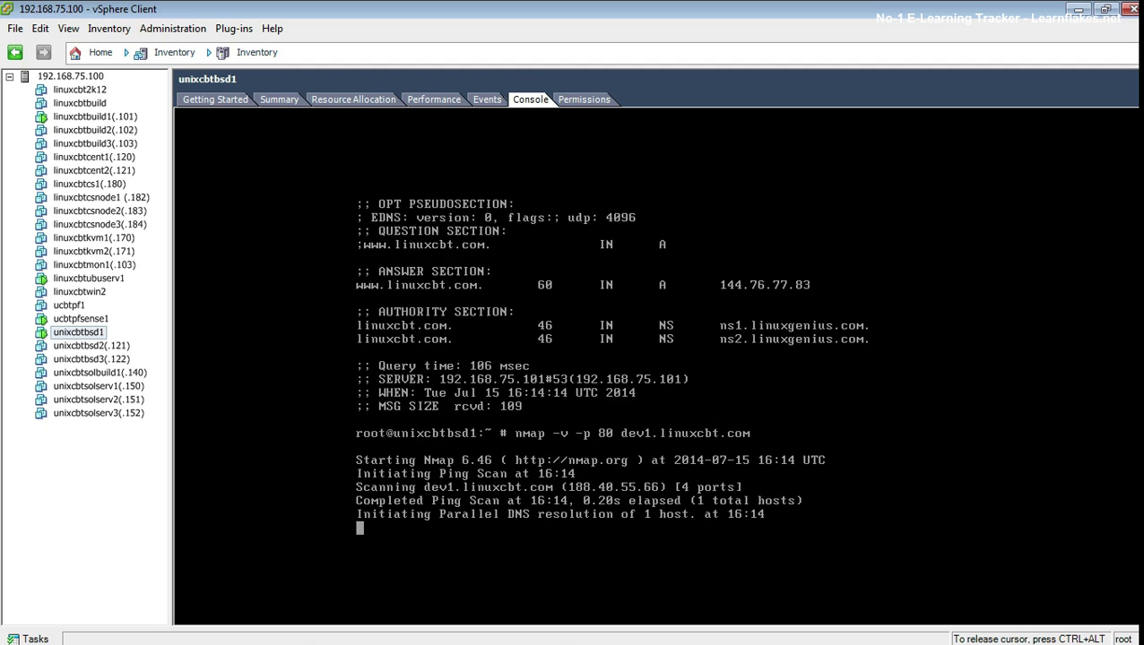
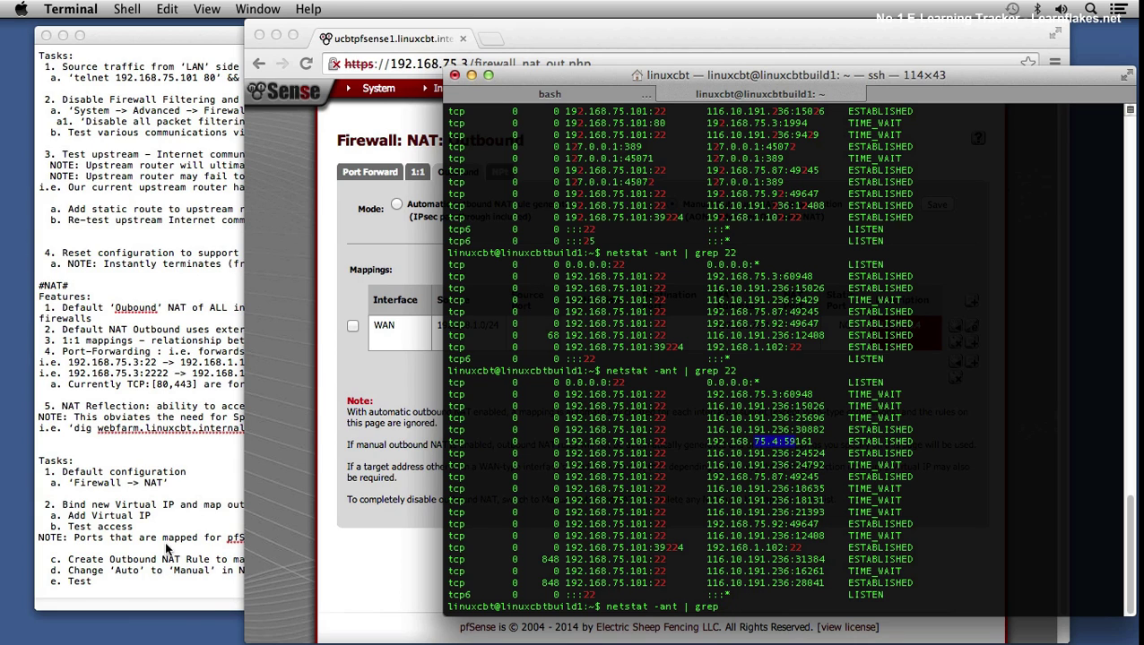
- Add a NOTE below the tasks: Manual Outbound NAT needs at least one generic, all-encompassing rule
left_click(142, 584)
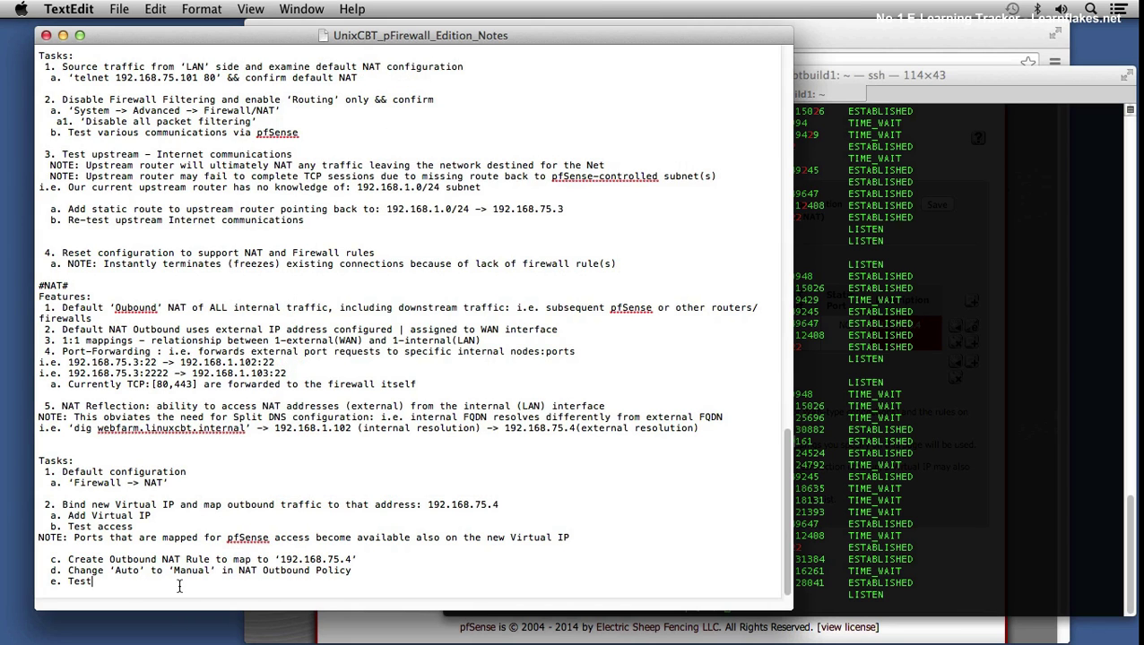
key("Return")
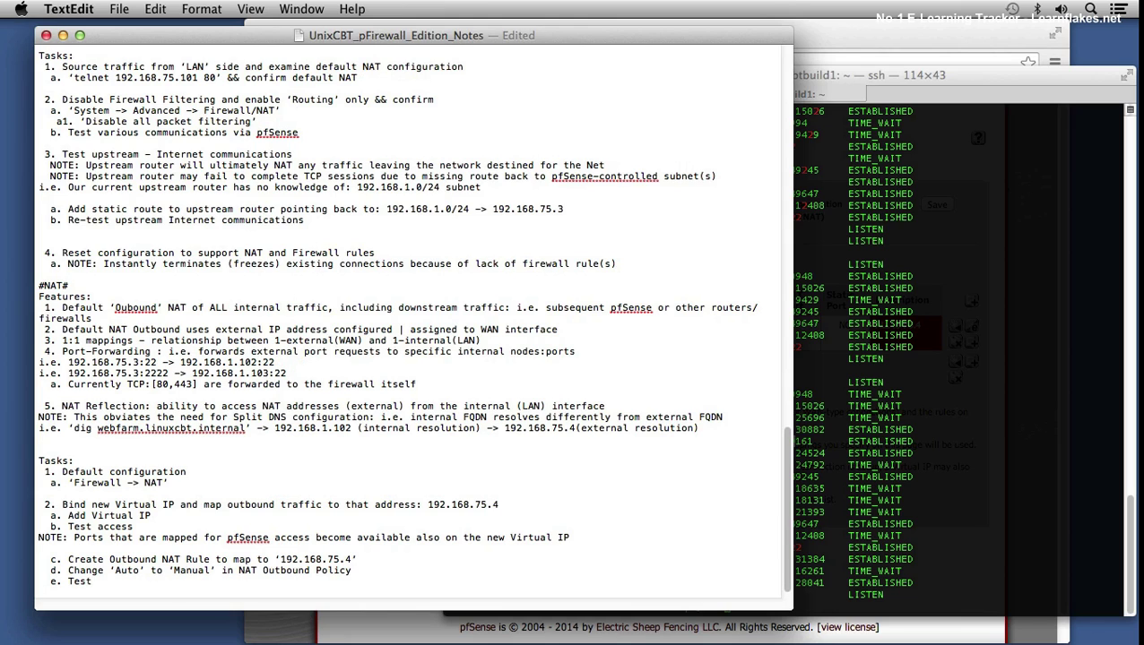
key("Return")
type("NOTE: Ensur")
type("e that if you use")
type(" 'Manual'")
type(" Oubound")
key("BackSpace")
key("BackSpace")
type("nd NAT")
key("Left")
key("Left")
key("Left")
key("Left")
key("Left")
key("Left")
key("Left")
key("Left")
key("Left")
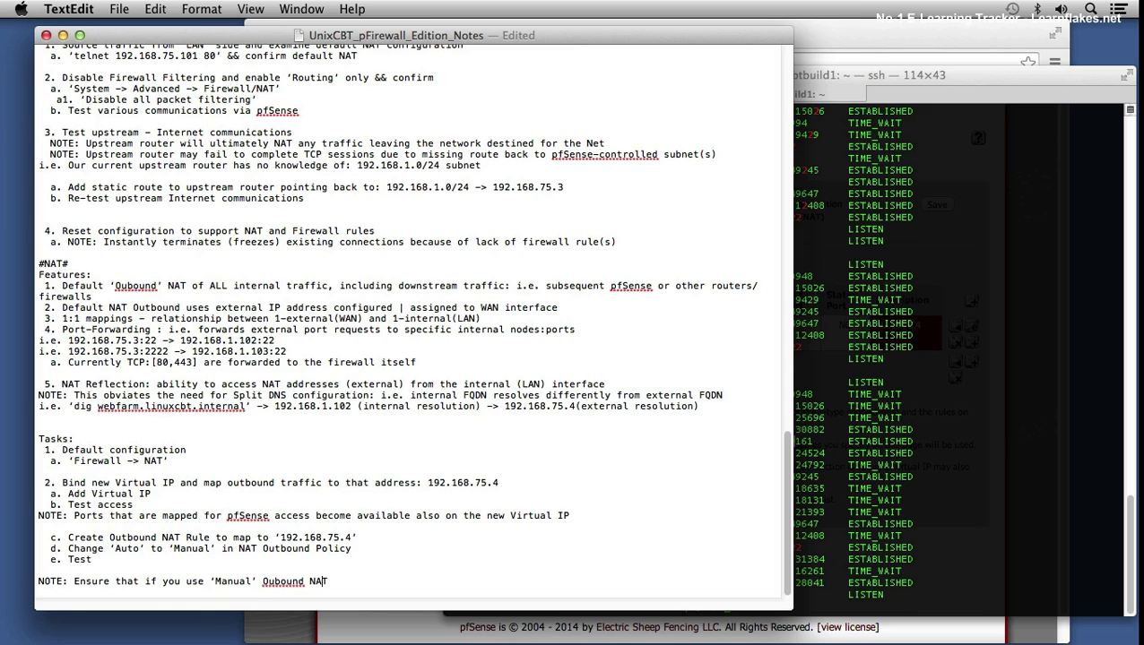
key("Left")
type("t")
key("Right")
key("Right")
key("Right")
key("Right")
key("Right")
key("Right")
type("rules, that you")
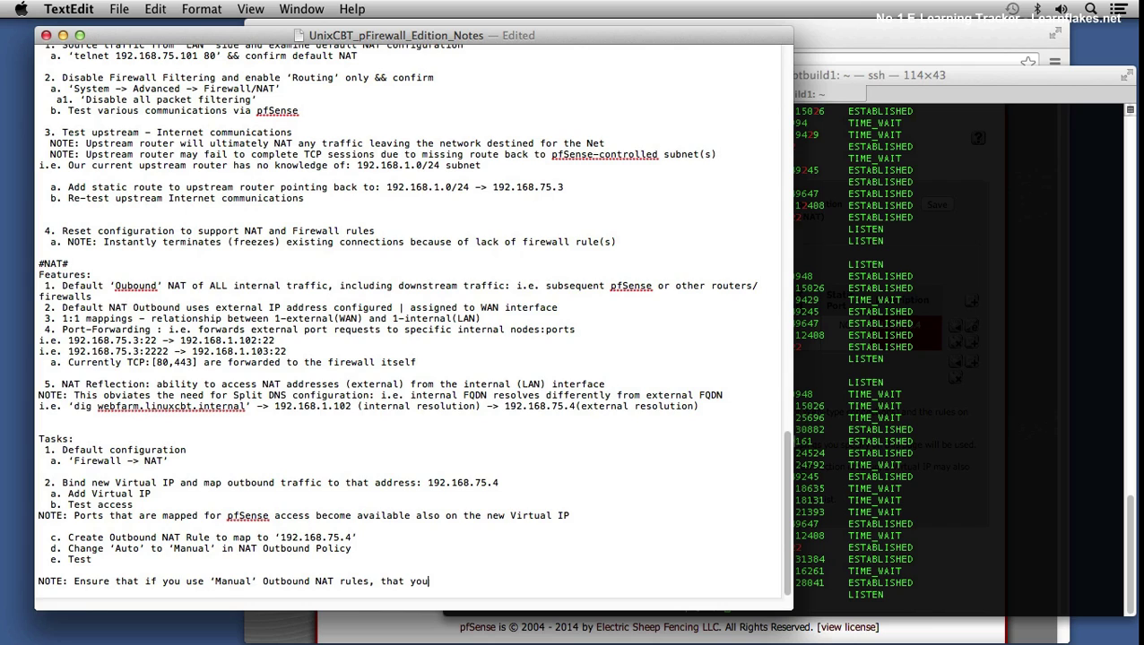
type(" have at least 1 generi")
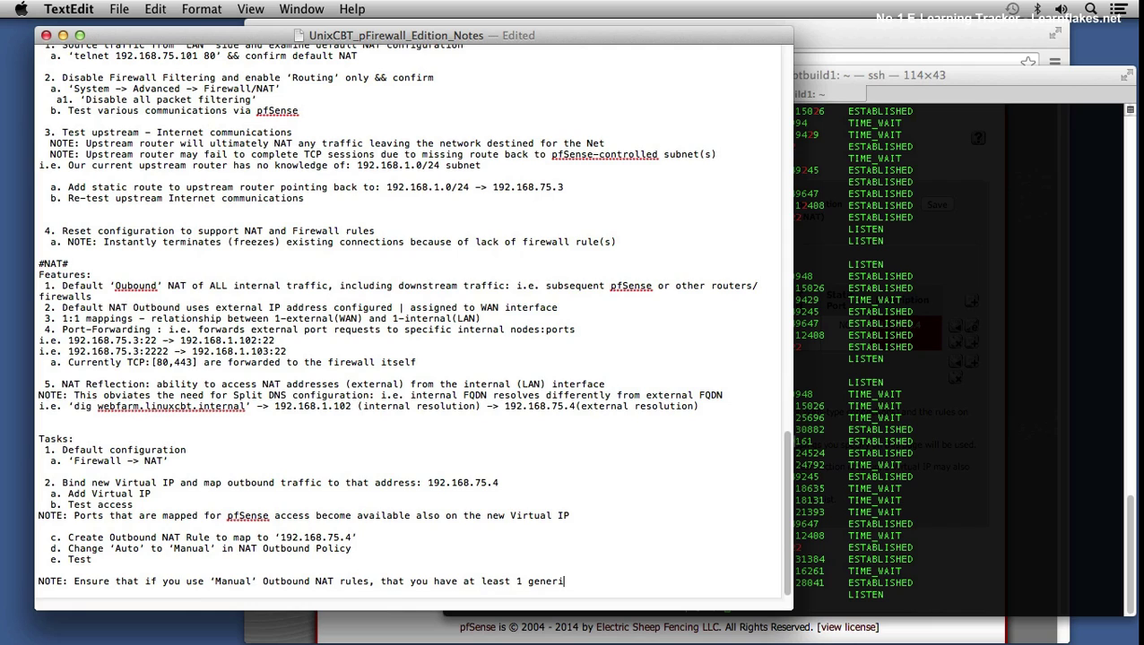
type("c, all-encompassing rule to cover ")
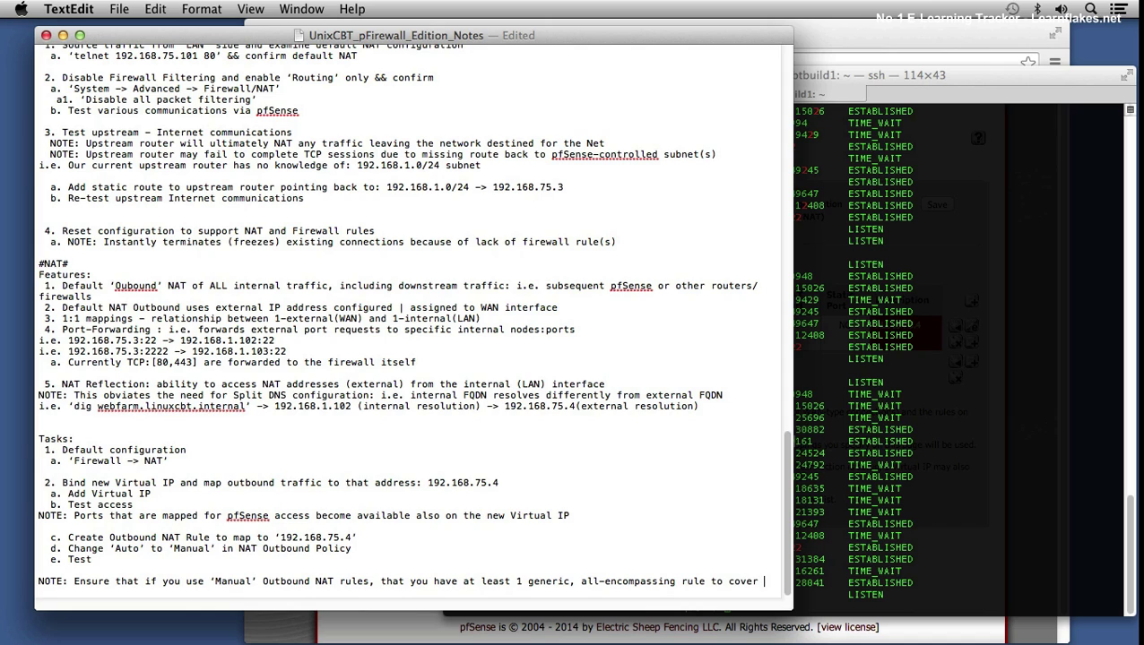
type("common traffic types, other")
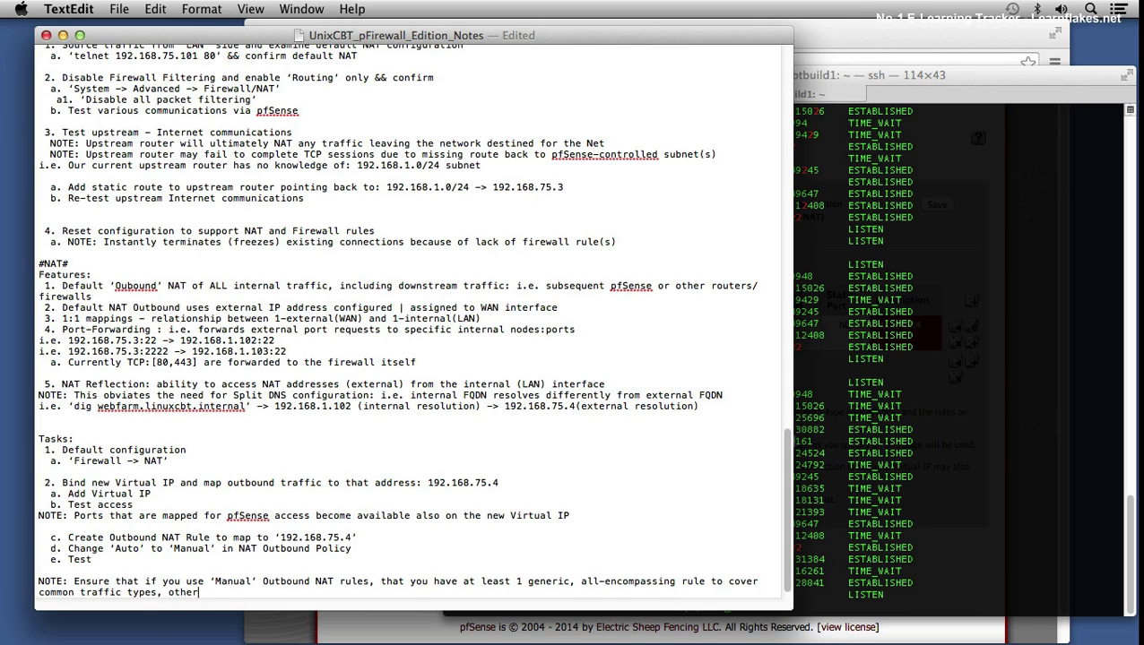
type("wise traffic will be blocked")
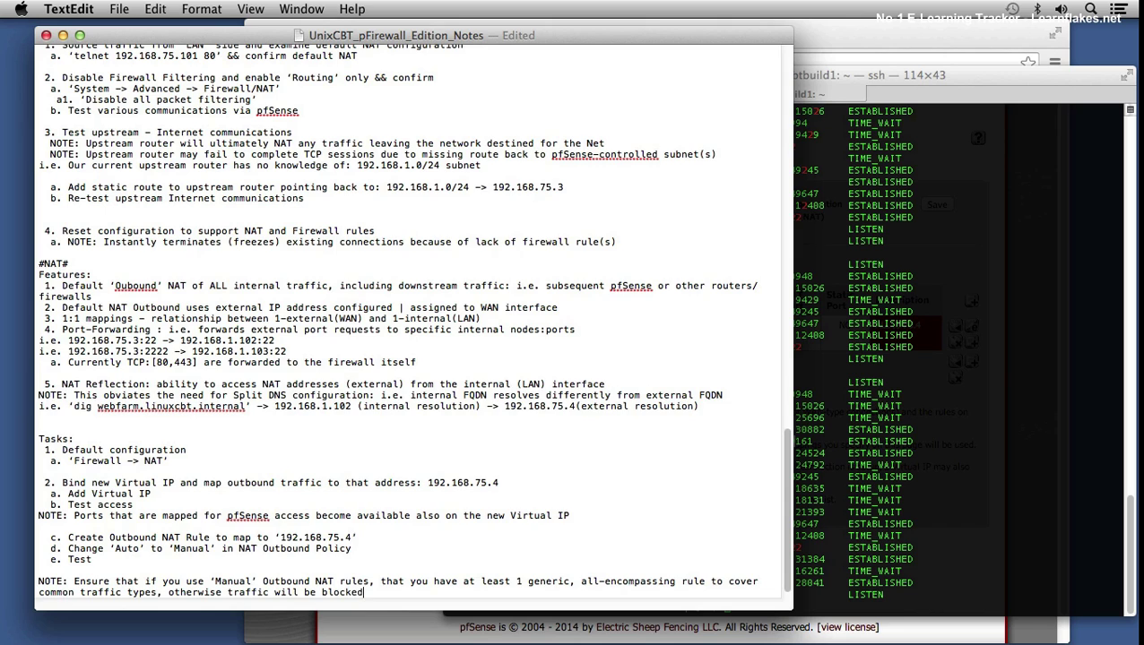
- Save the updated notes document
key("Return")
key("super+s")
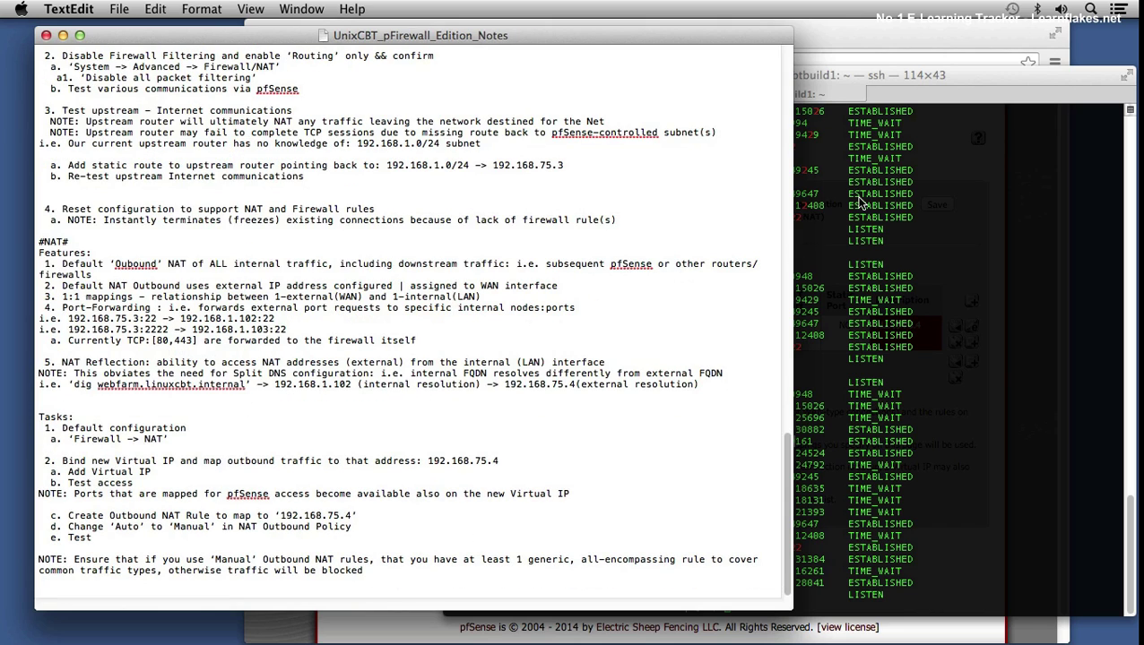
left_click(838, 32)
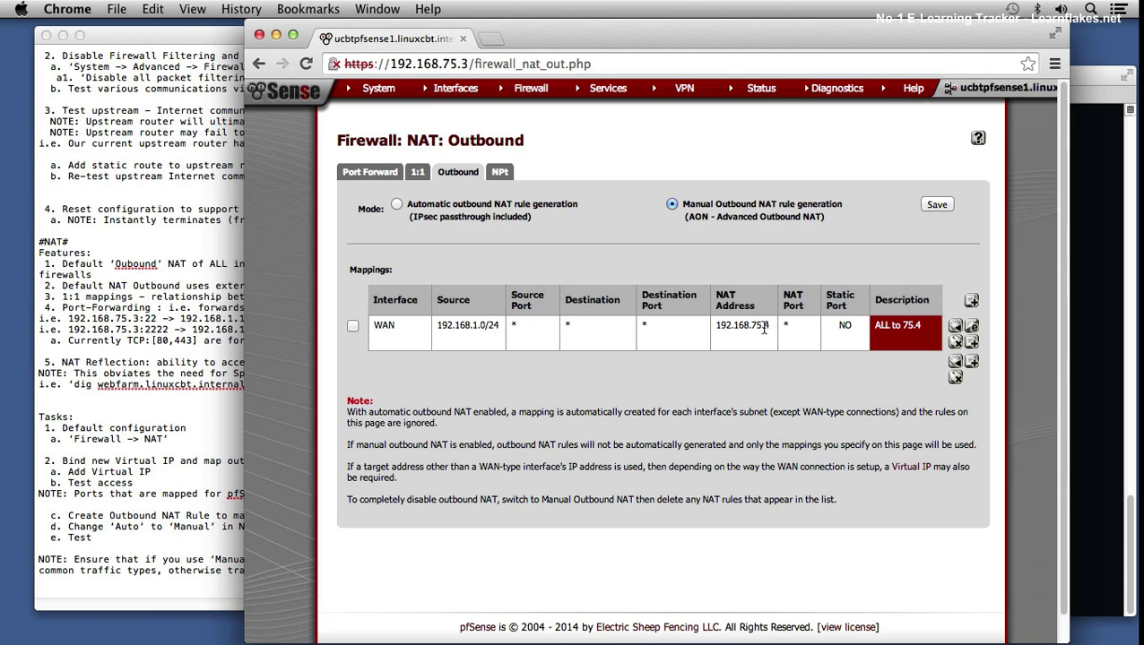
- Restrict the 'ALL to 75.4' outbound NAT rule to destination port 80, save, and apply the changes
left_click(972, 328)
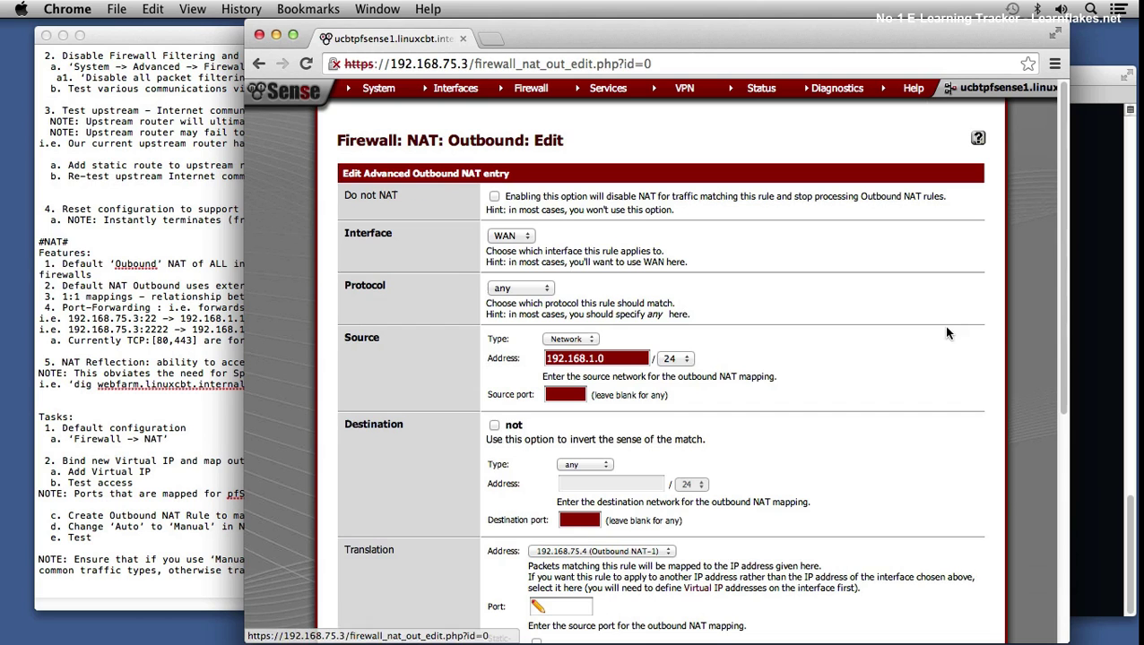
scroll(684, 398, "down", 3)
left_click(580, 375)
type("80")
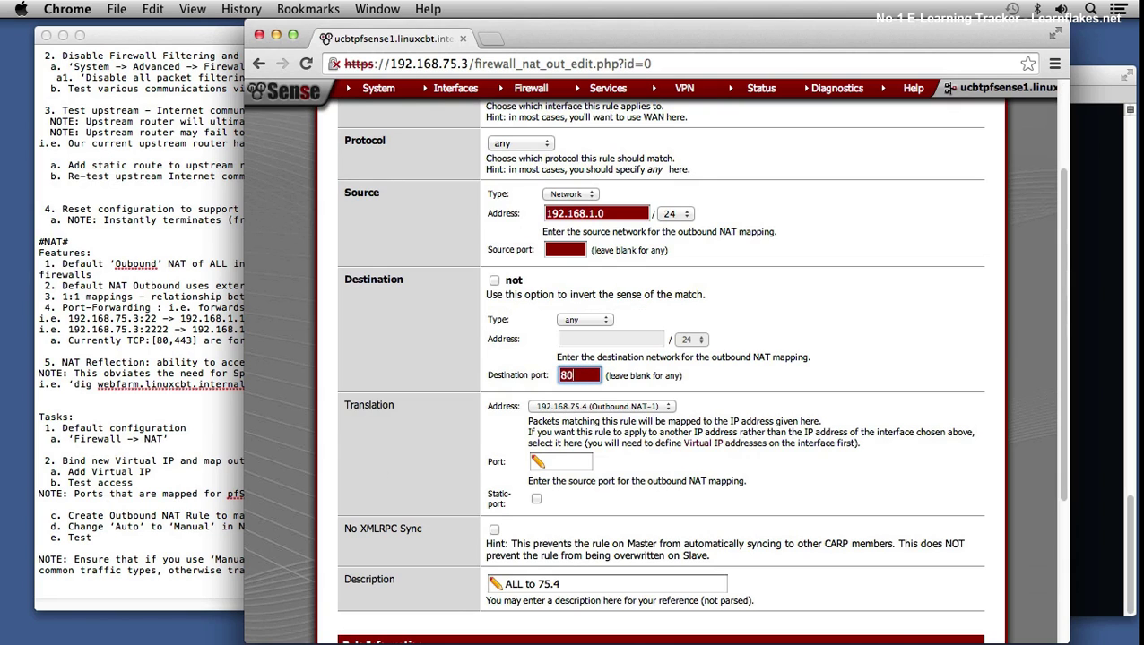
scroll(607, 390, "down", 5)
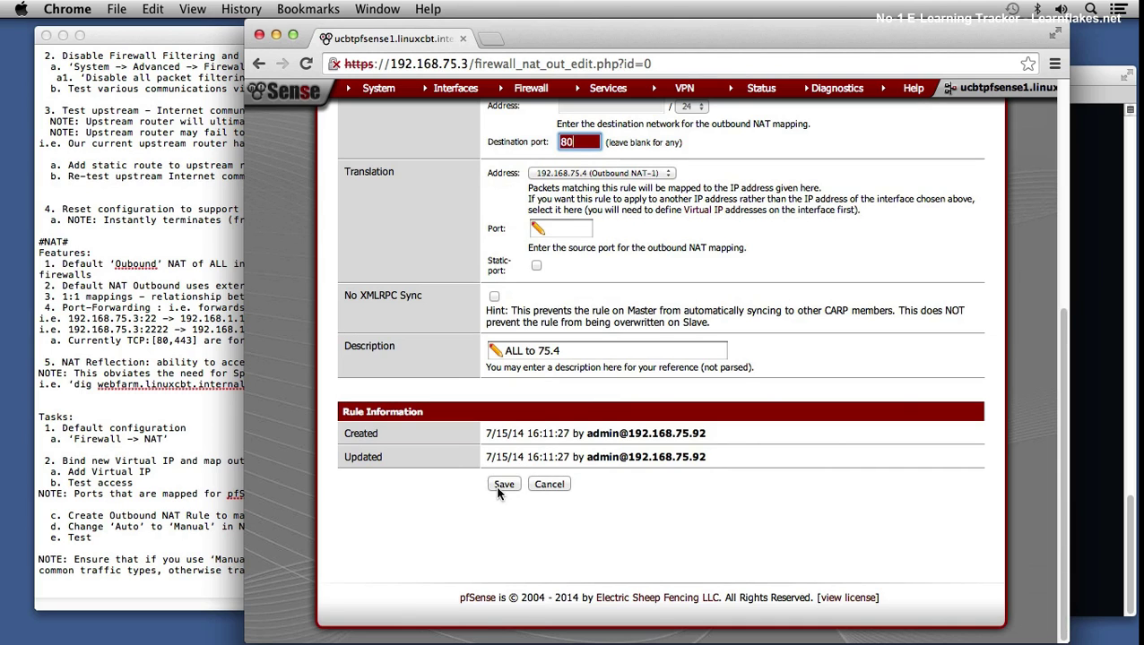
left_click(503, 484)
left_click(915, 185)
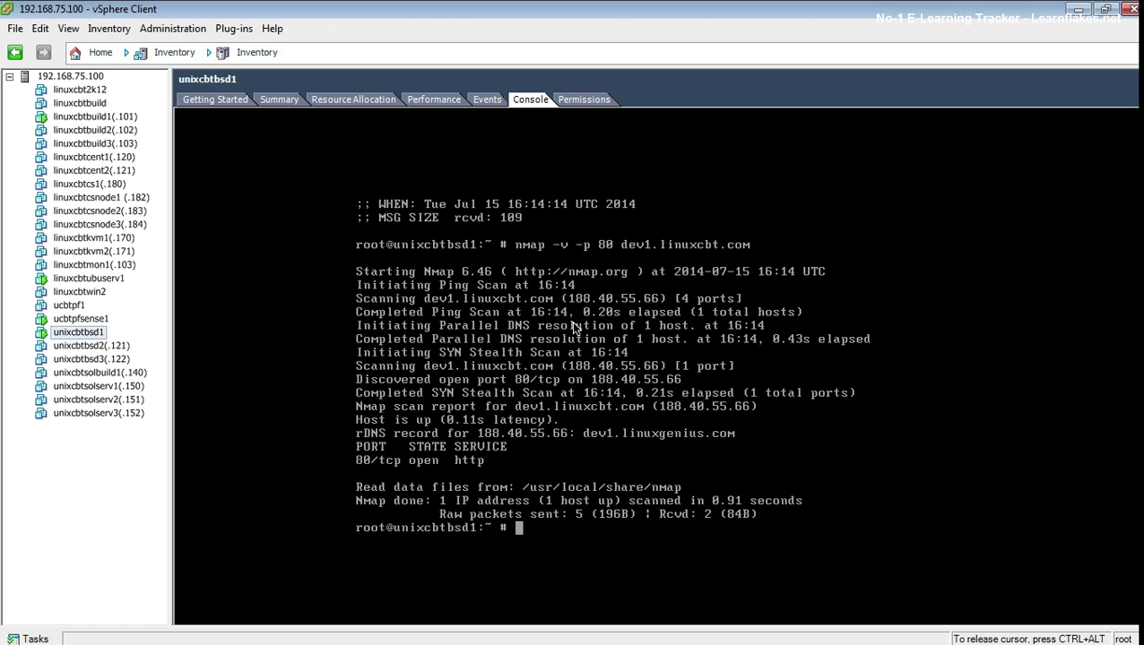
left_click(576, 328)
- Rescan dev1.linuxcbt.com on port 80, then scan it on port 22 with nmap
key("Return")
key("Up")
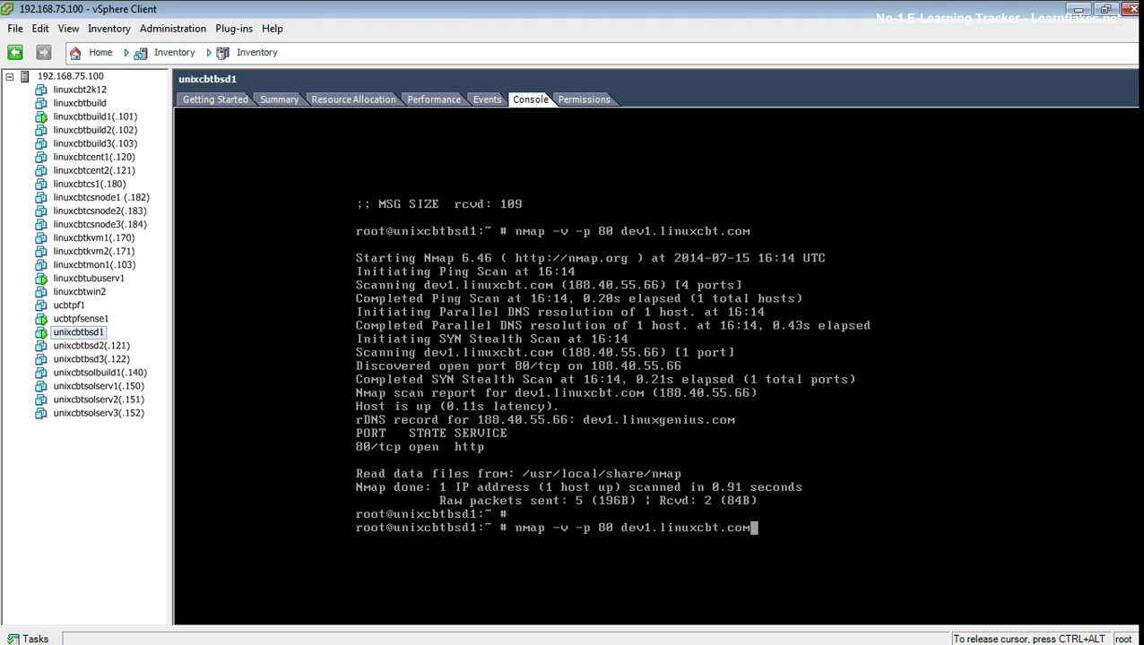
key("Return")
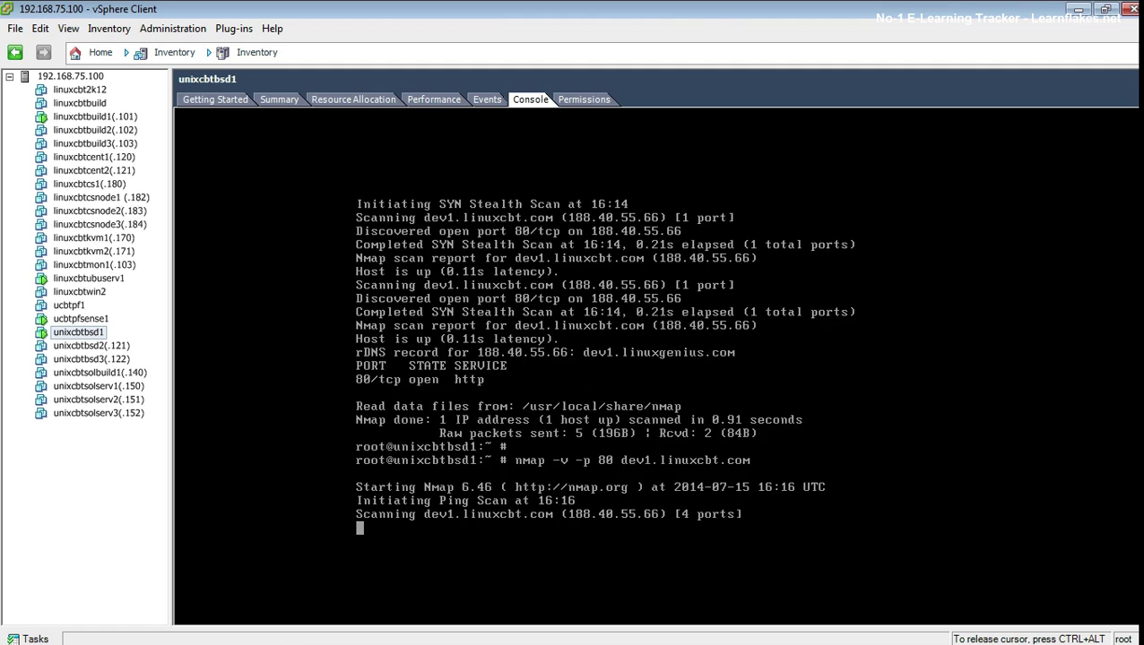
key("Up")
key("Left")
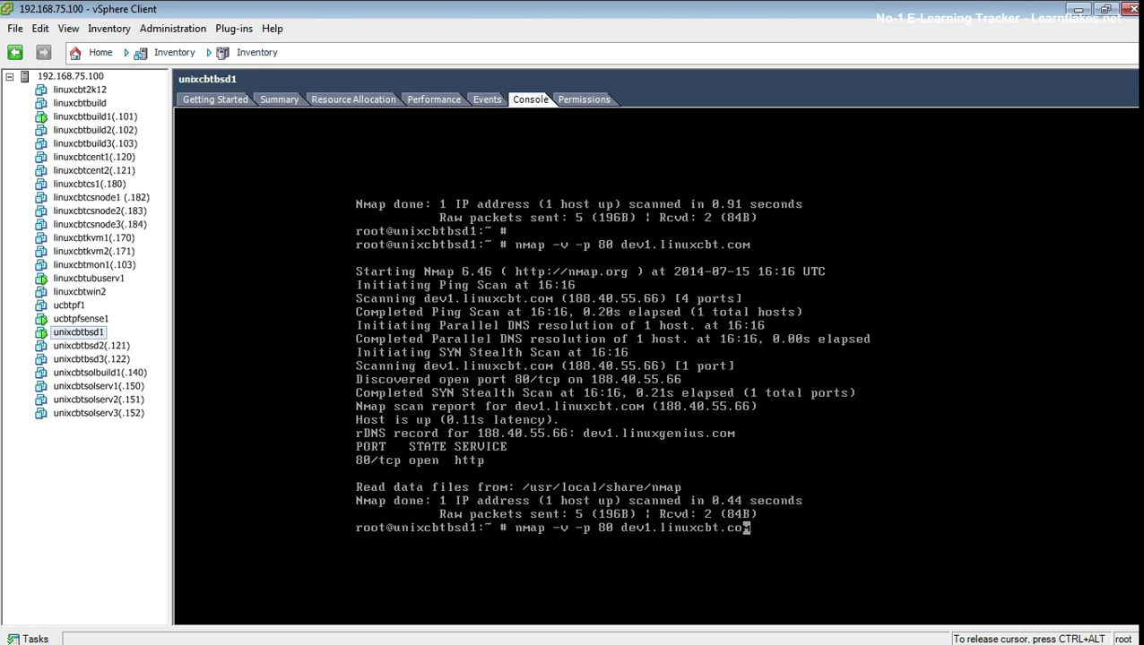
key("Left")
key("Left")
key("Left")
key("Left")
key("Left")
key("Left")
key("Left")
key("Left")
key("Left")
key("Left")
key("Left")
key("Left")
key("Left")
key("Left")
key("Left")
key("Left")
key("Left")
key("BackSpace")
key("BackSpace")
type("22")
key("Return")
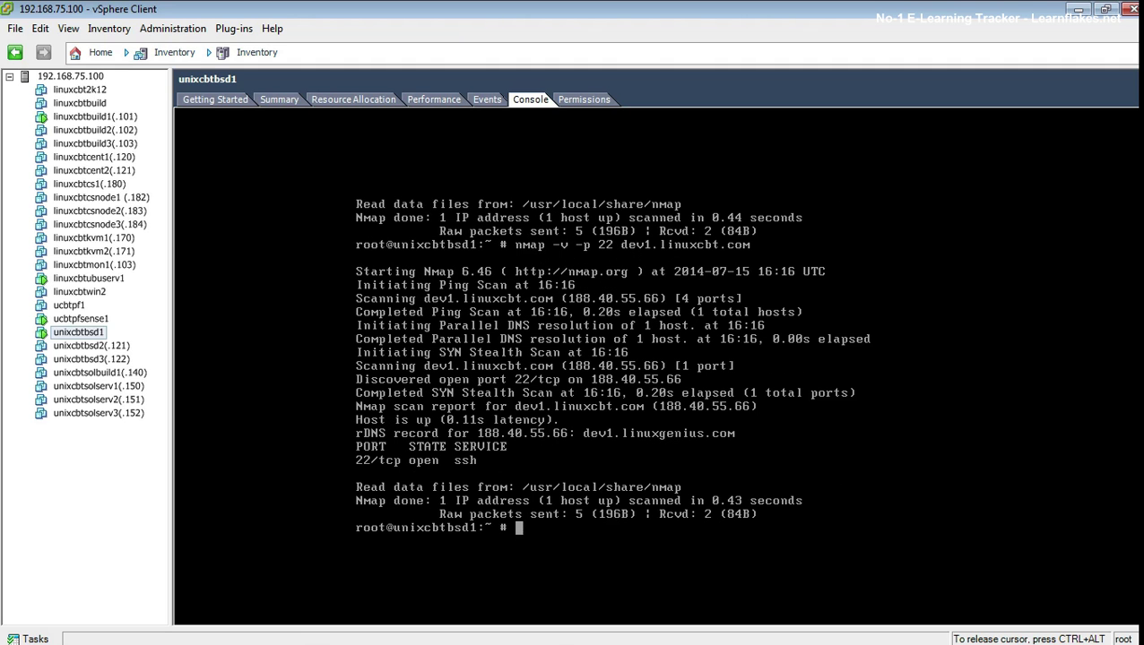
key("Up")
key("Return")
- Scan port 22 on 192.168.75.101, then telnet to 192.168.75.101 port 22
key("Up")
key("BackSpace")
key("BackSpace")
key("BackSpace")
key("BackSpace")
key("BackSpace")
key("BackSpace")
key("BackSpace")
key("BackSpace")
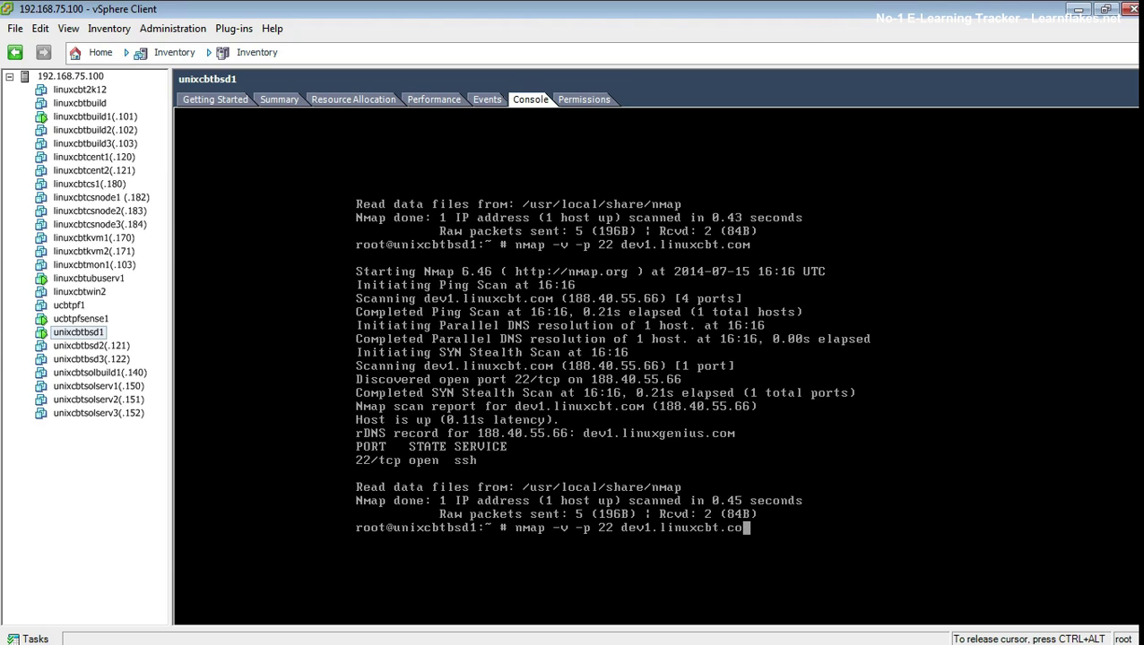
key("BackSpace")
key("BackSpace")
key("BackSpace")
key("BackSpace")
key("BackSpace")
key("BackSpace")
key("BackSpace")
key("BackSpace")
key("BackSpace")
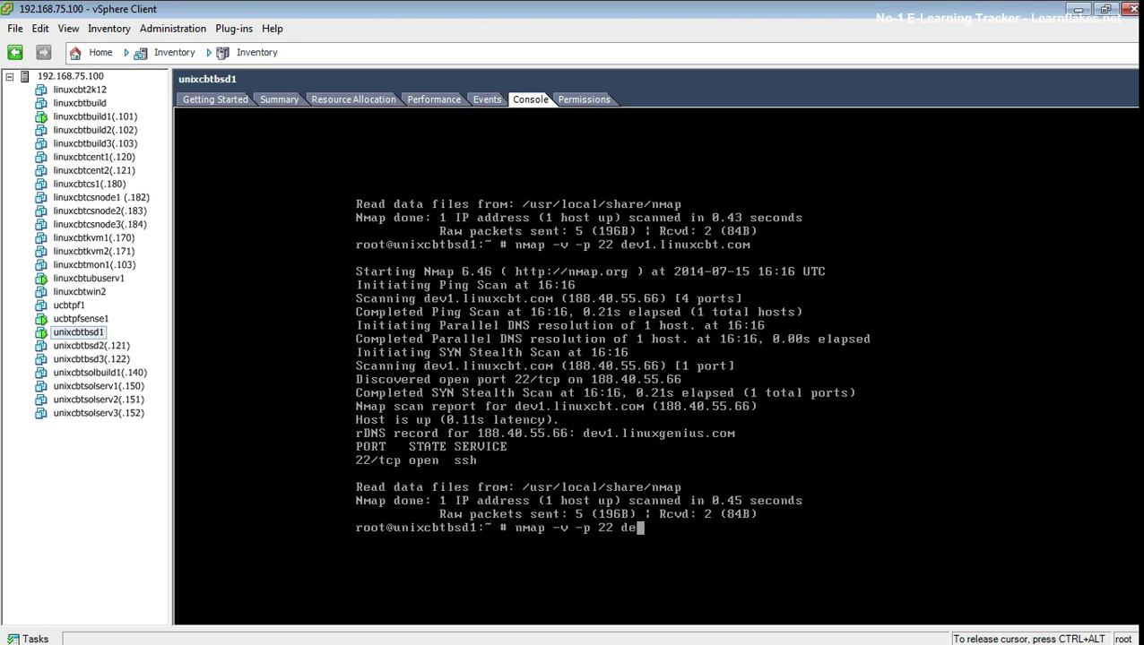
type("192.168.75.101")
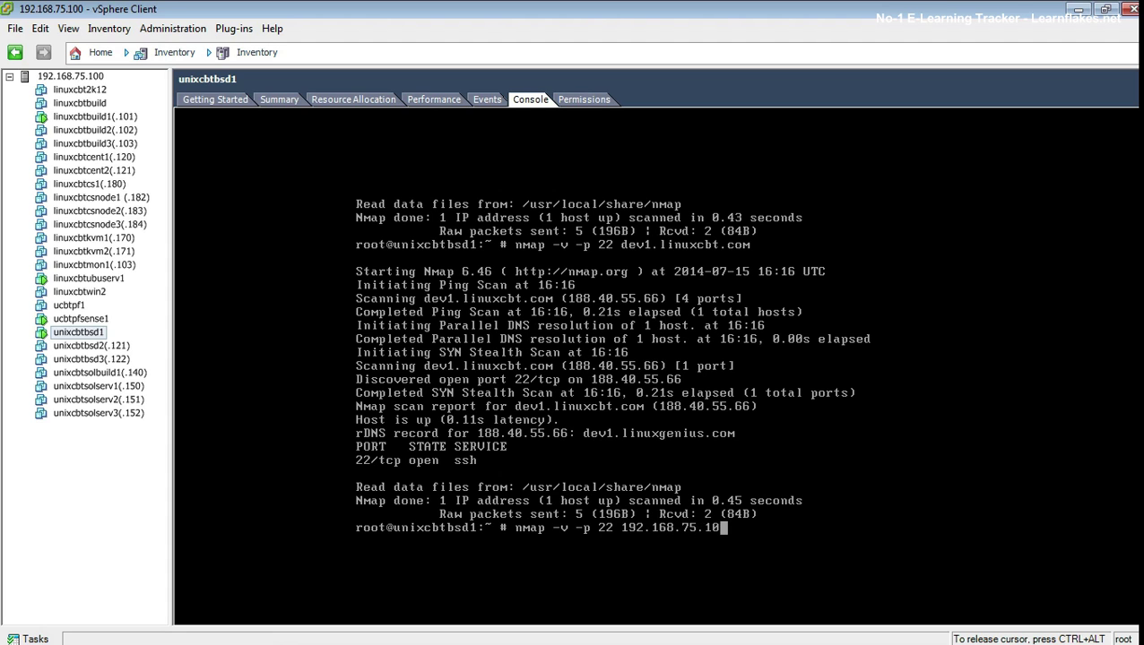
key("Return")
type("telnet 192.168.75.101 22")
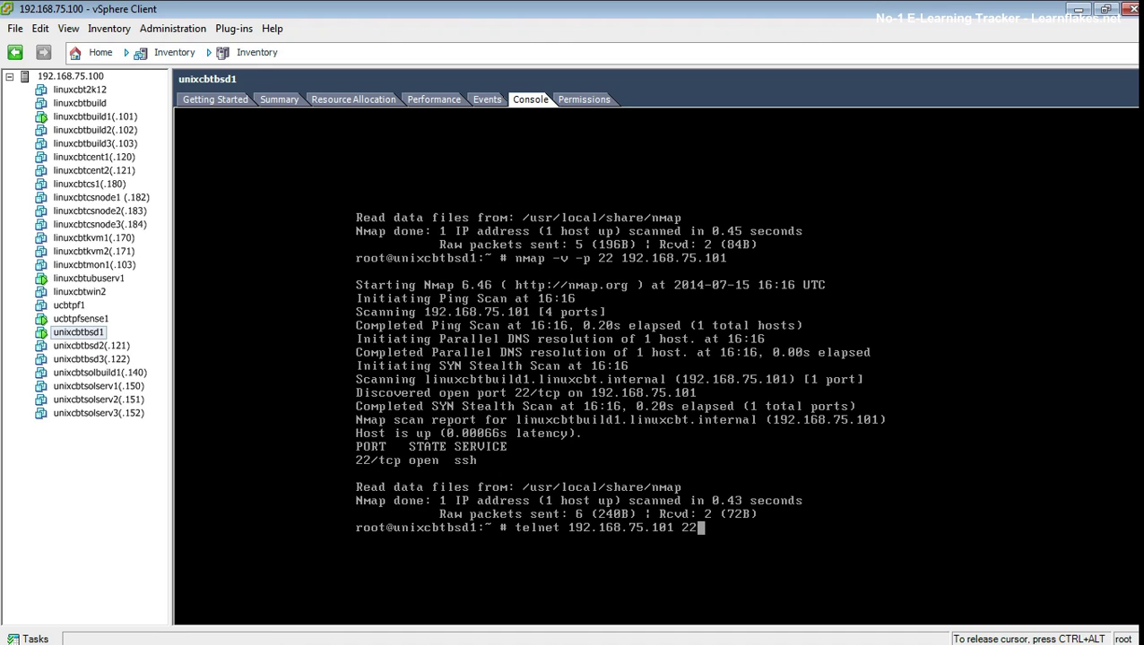
key("Return")
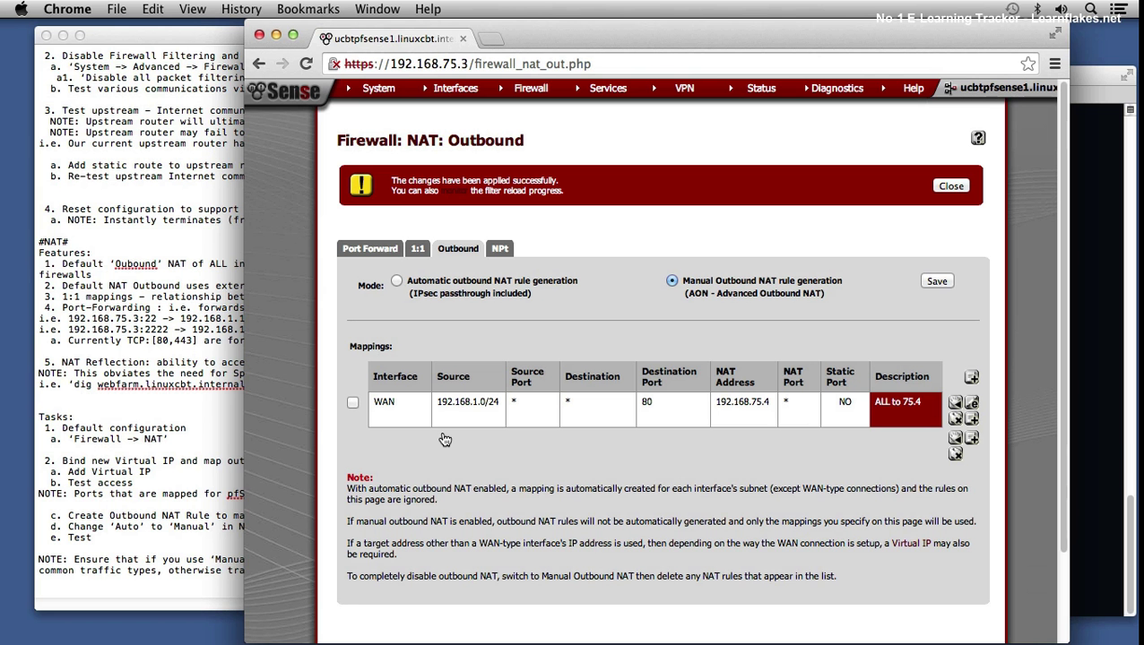
- Run 'netstat -ant | grep 22' on linuxcbtbuild1 and rerun it to show the 192.168.1.103 session
left_click(1100, 218)
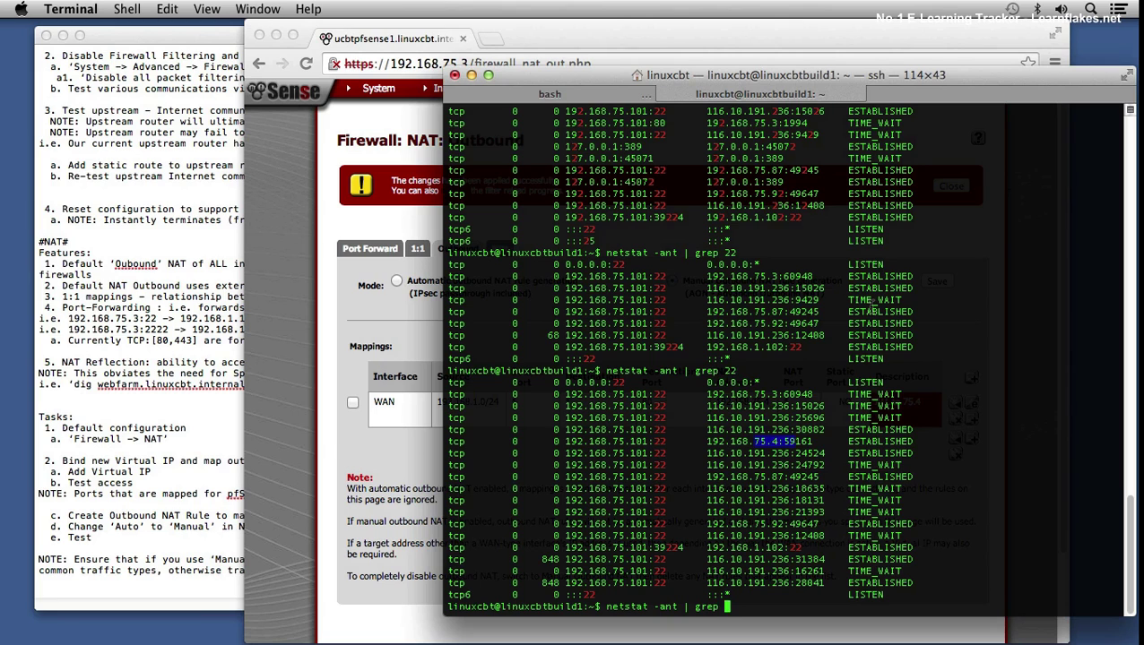
type("22")
key("Return")
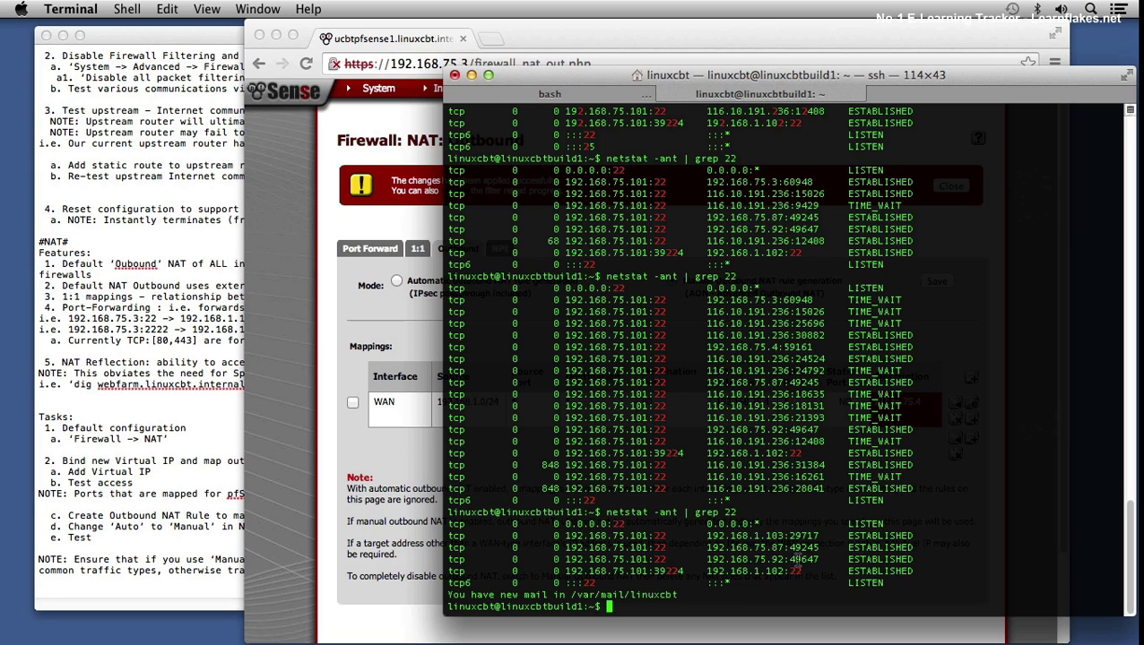
key("Up")
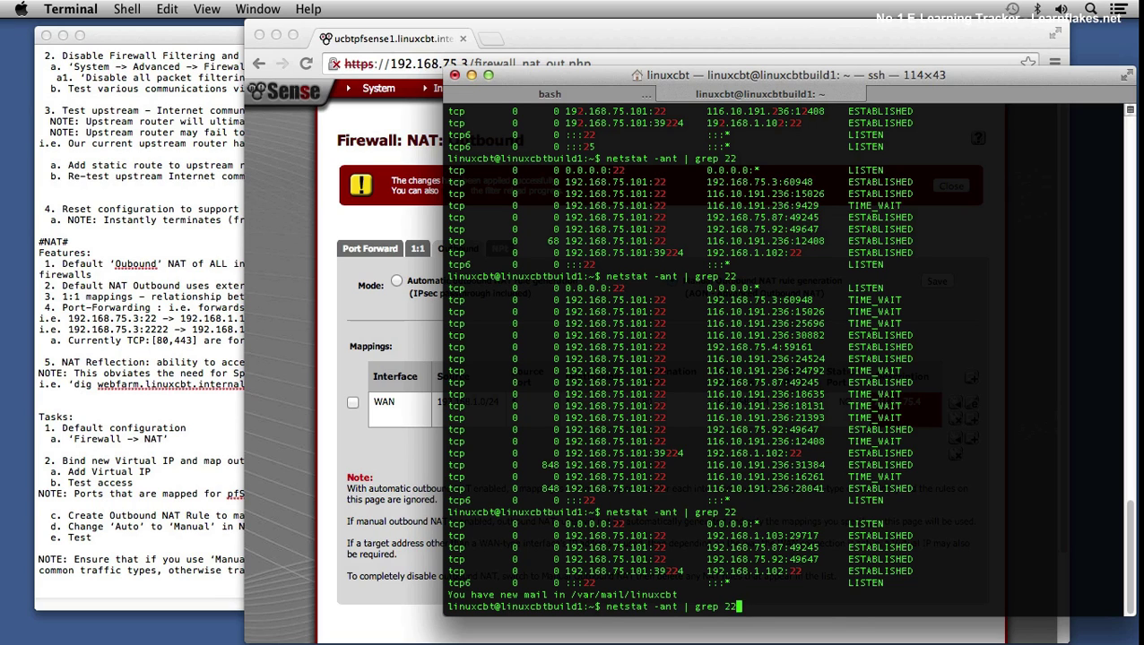
left_click_drag(778, 548, 751, 547)
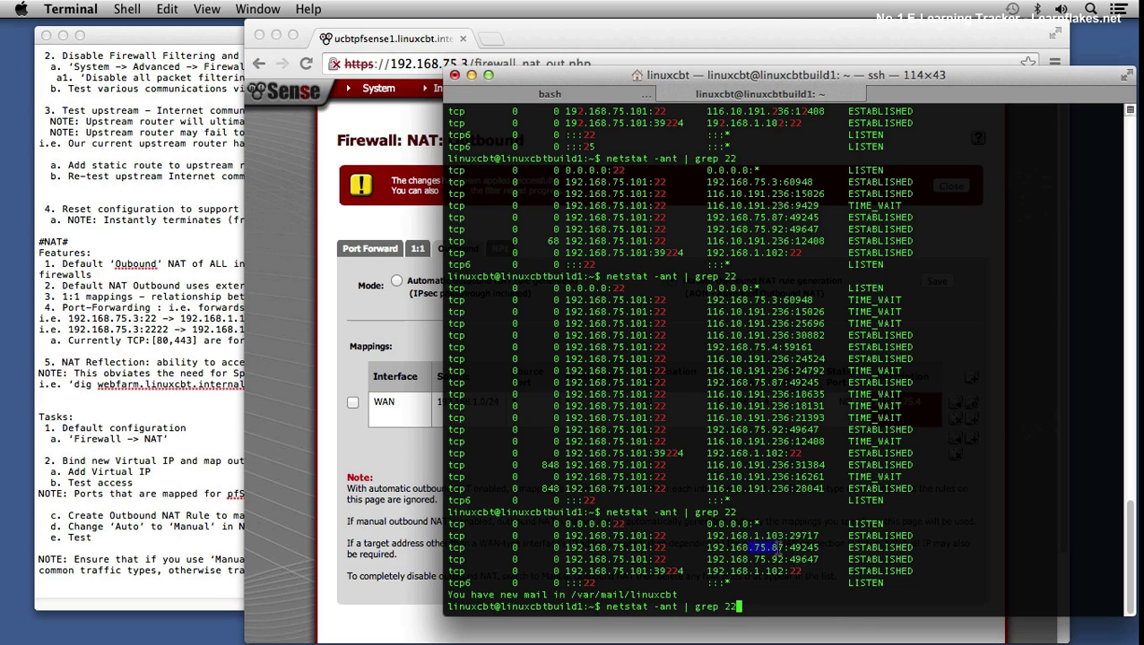
left_click(760, 578)
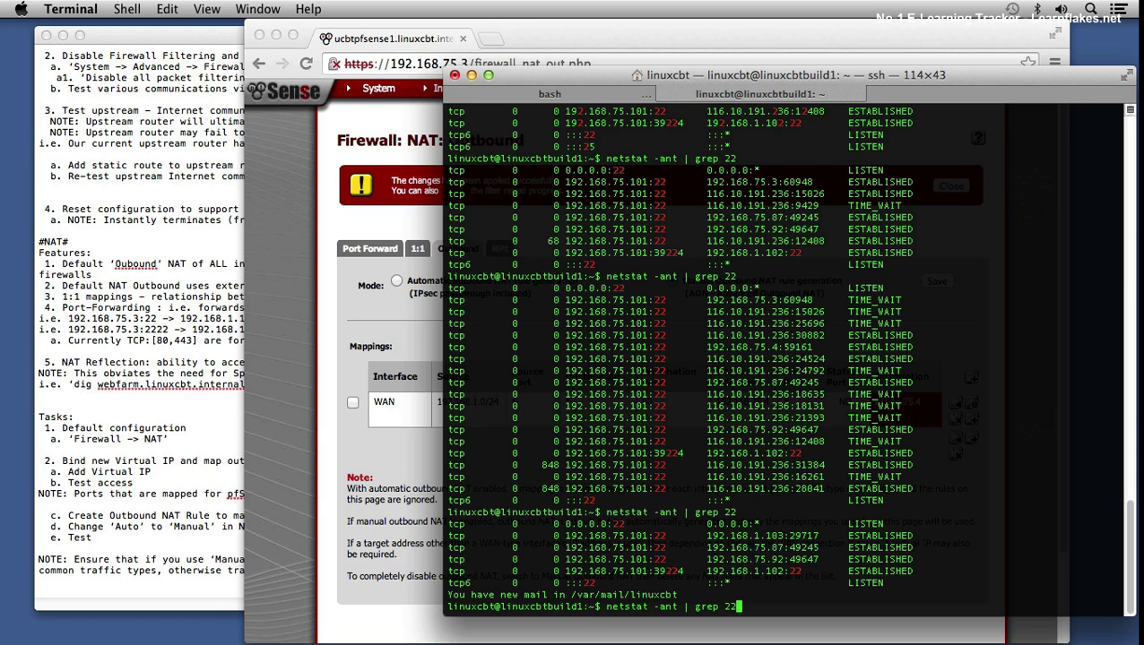
key("Return")
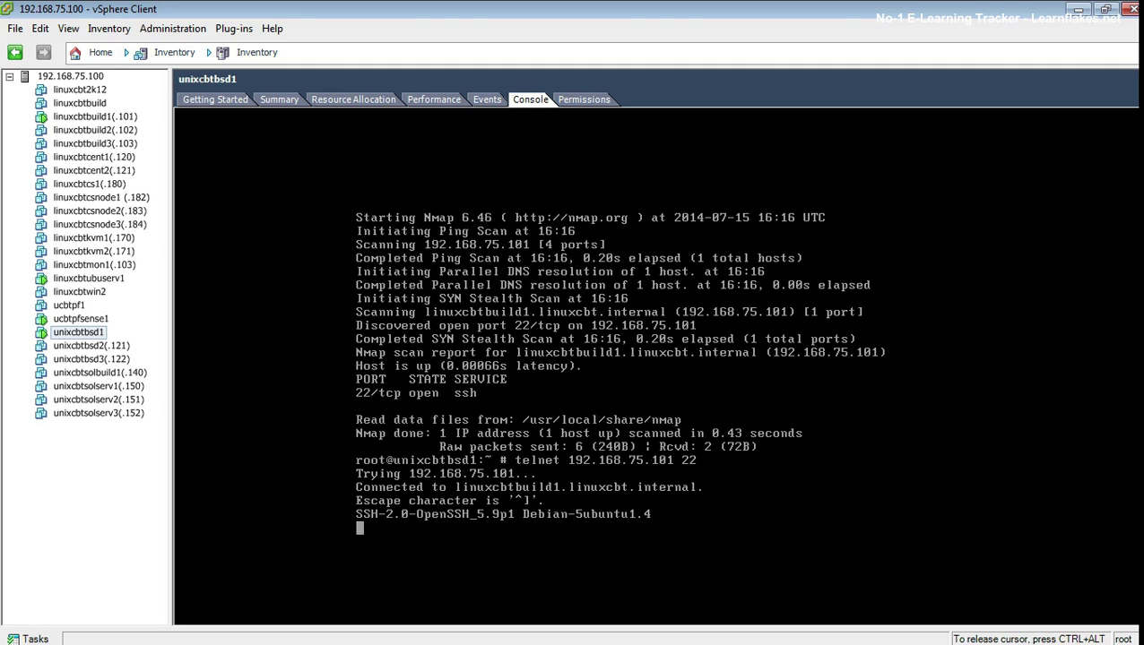
- End the telnet session and reconnect with 'telnet 192.168.75.101 22'
key("Return")
key("Up")
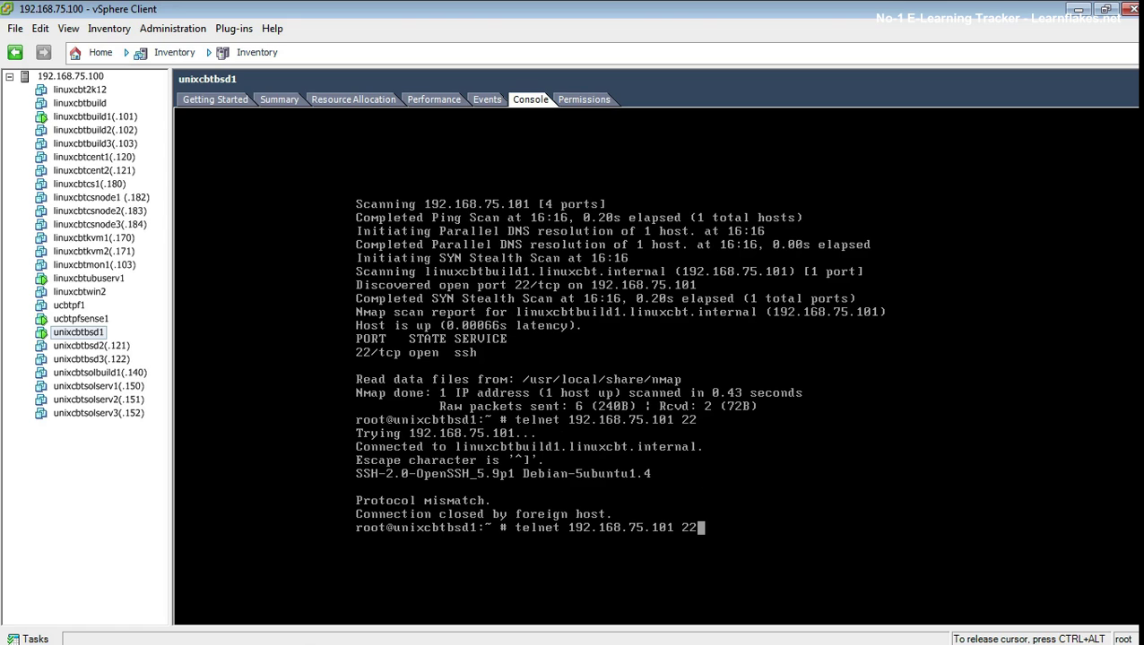
key("Return")
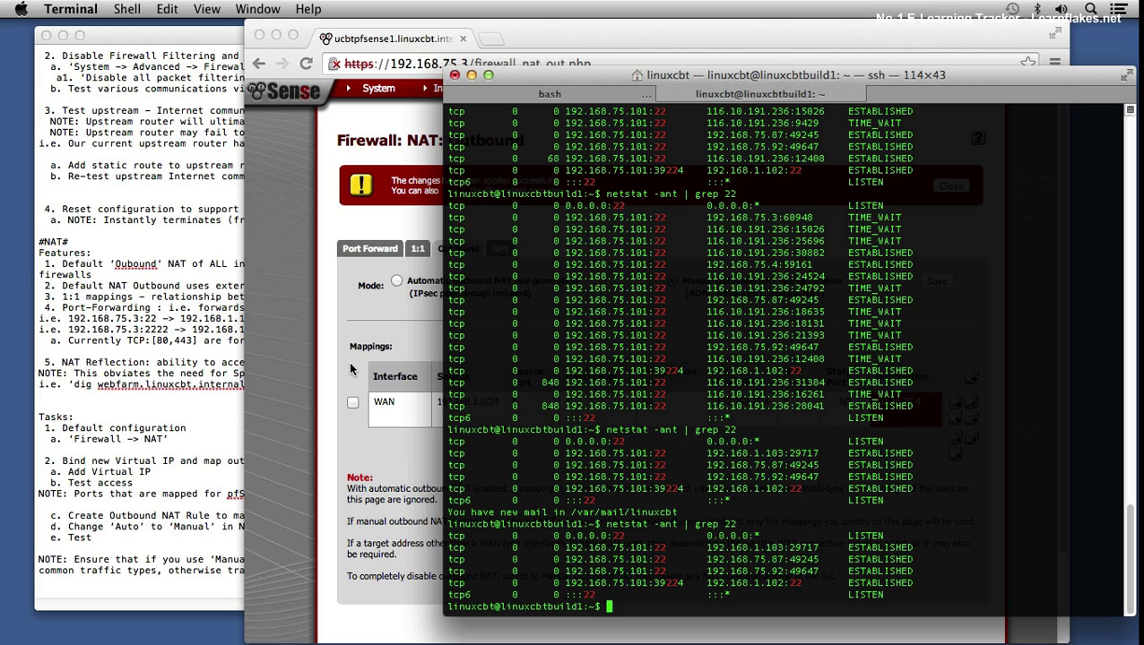
- Rerun 'netstat -ant | grep 22' and highlight the 192.168.1.102 and 192.168.75.92 addresses
key("Up")
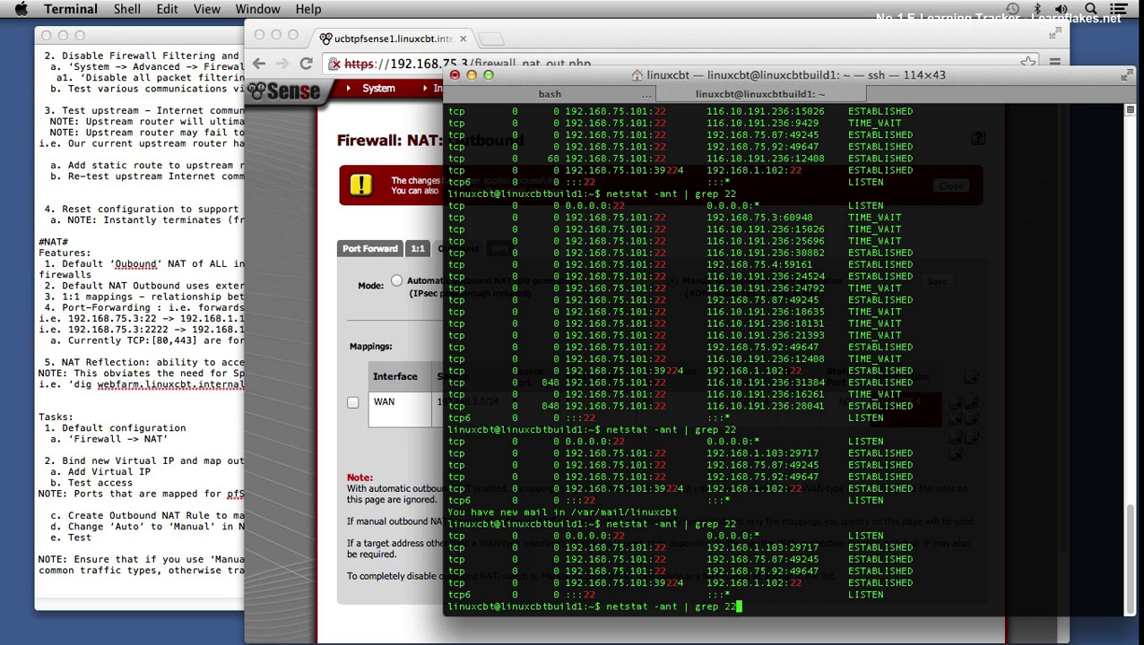
key("Return")
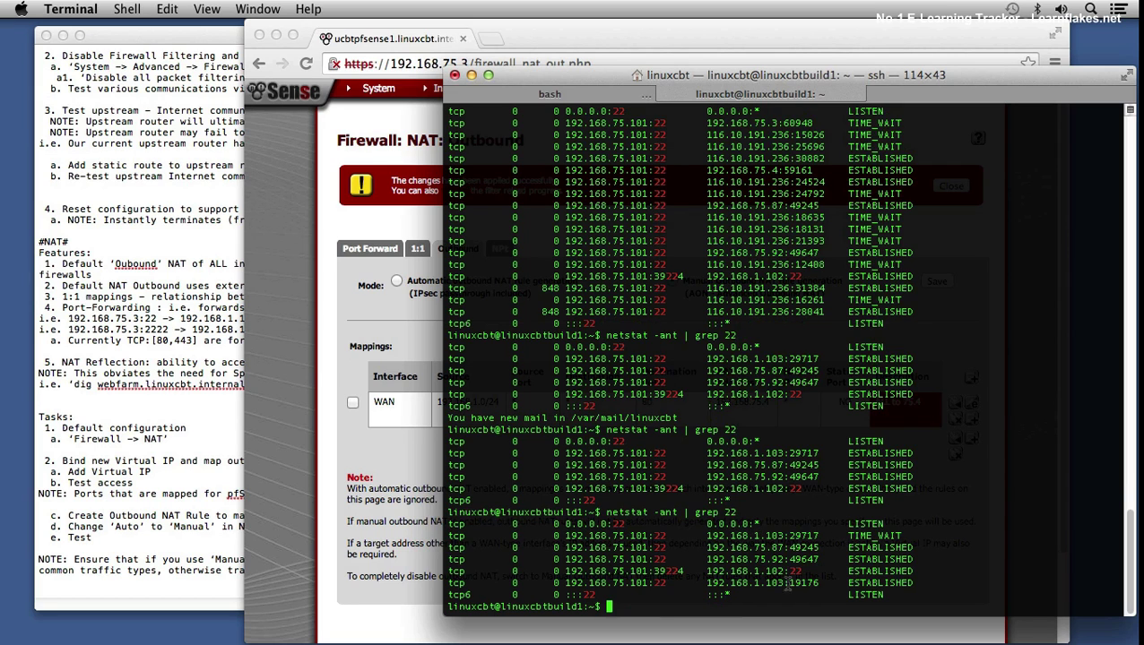
left_click_drag(743, 571, 767, 571)
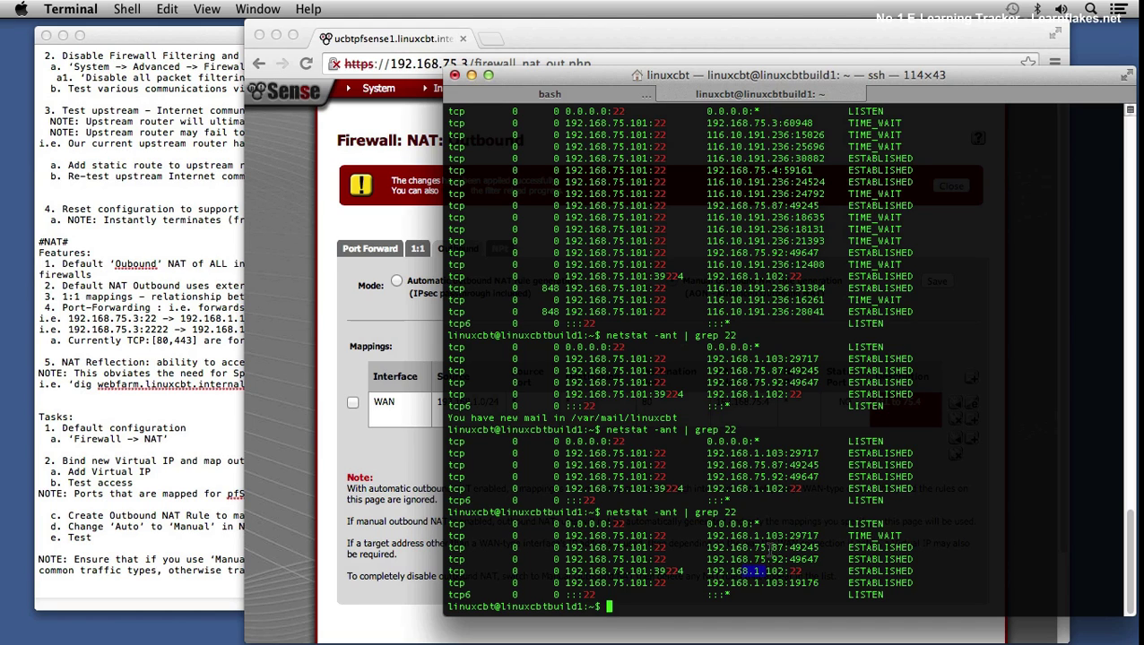
left_click_drag(767, 559, 782, 560)
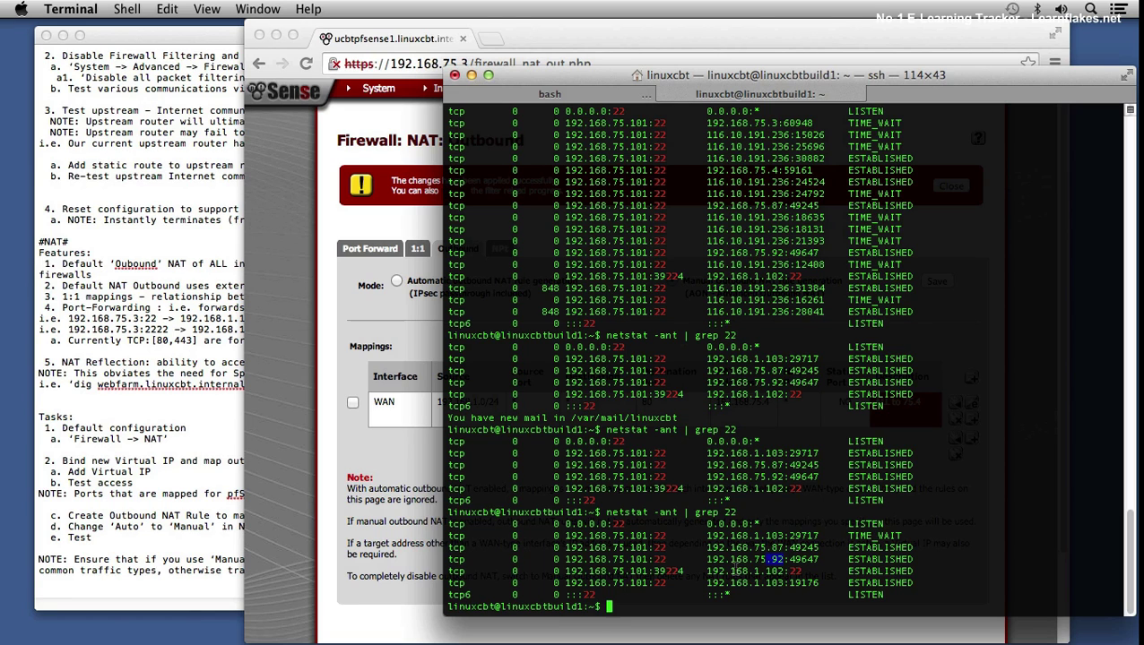
- Check port 80 connections, rerun the port 22 listing, and highlight the untranslated 192.168.1.103 source
key("Up")
key("BackSpace")
key("BackSpace")
type("80")
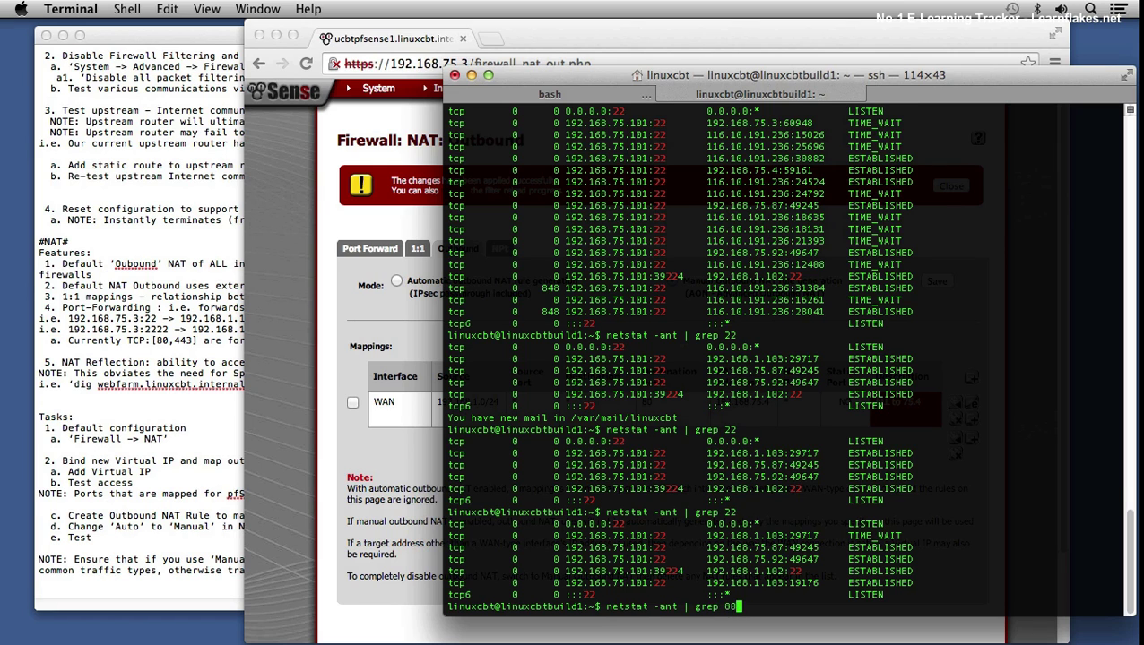
key("Return")
key("Up")
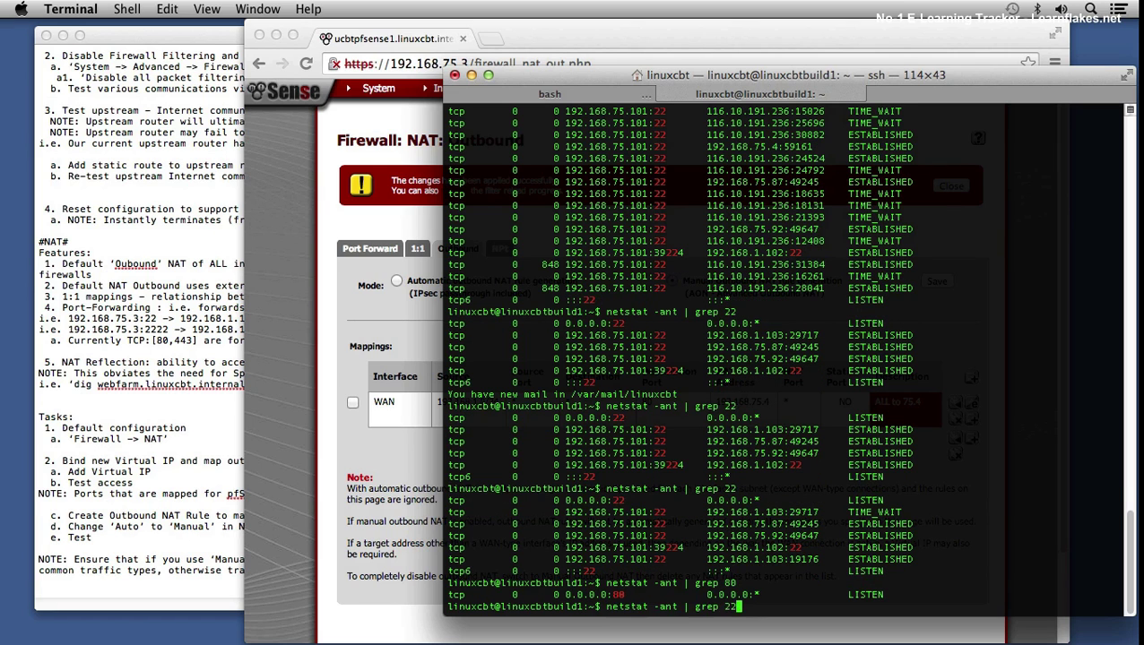
key("Return")
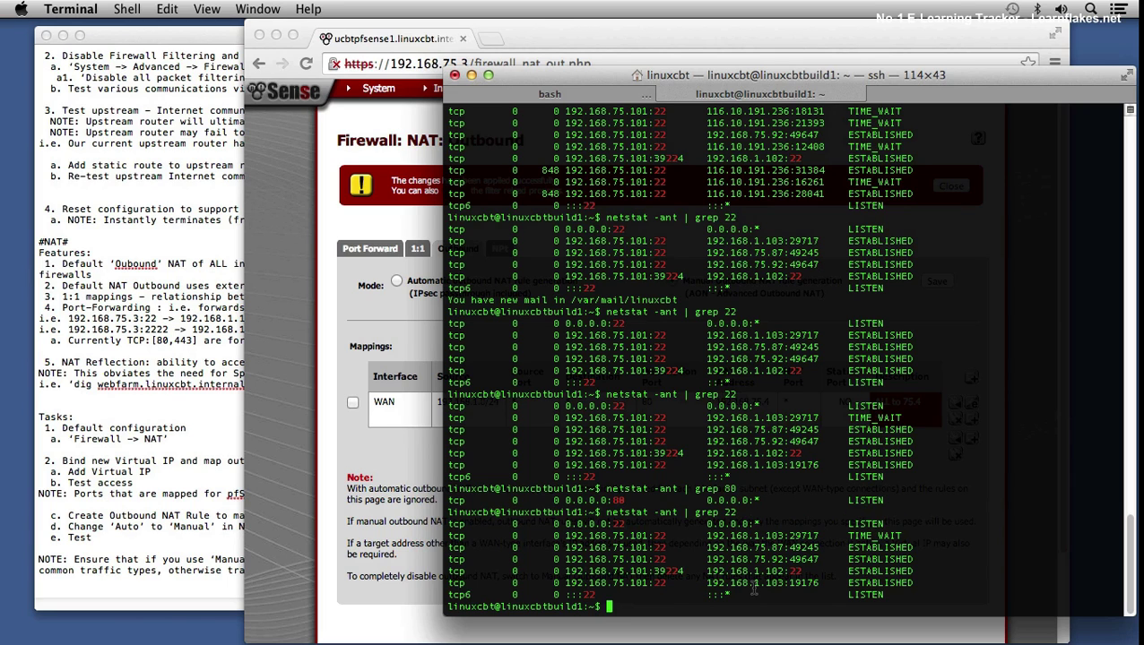
left_click_drag(736, 582, 784, 583)
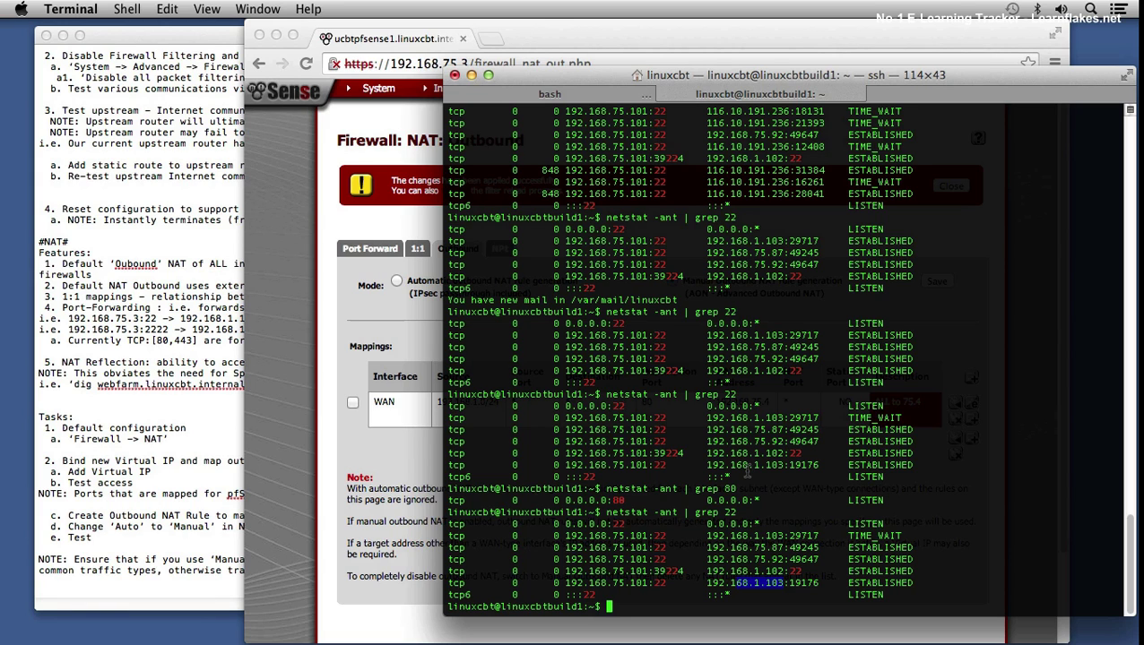
left_click_drag(623, 465, 647, 454)
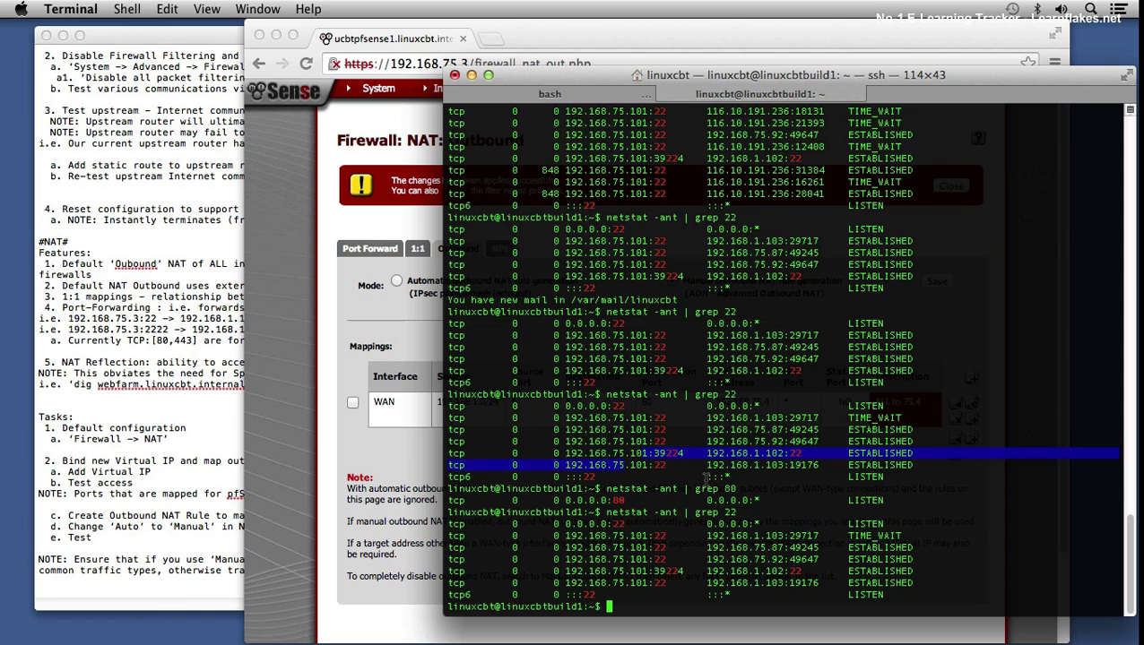
left_click(148, 581)
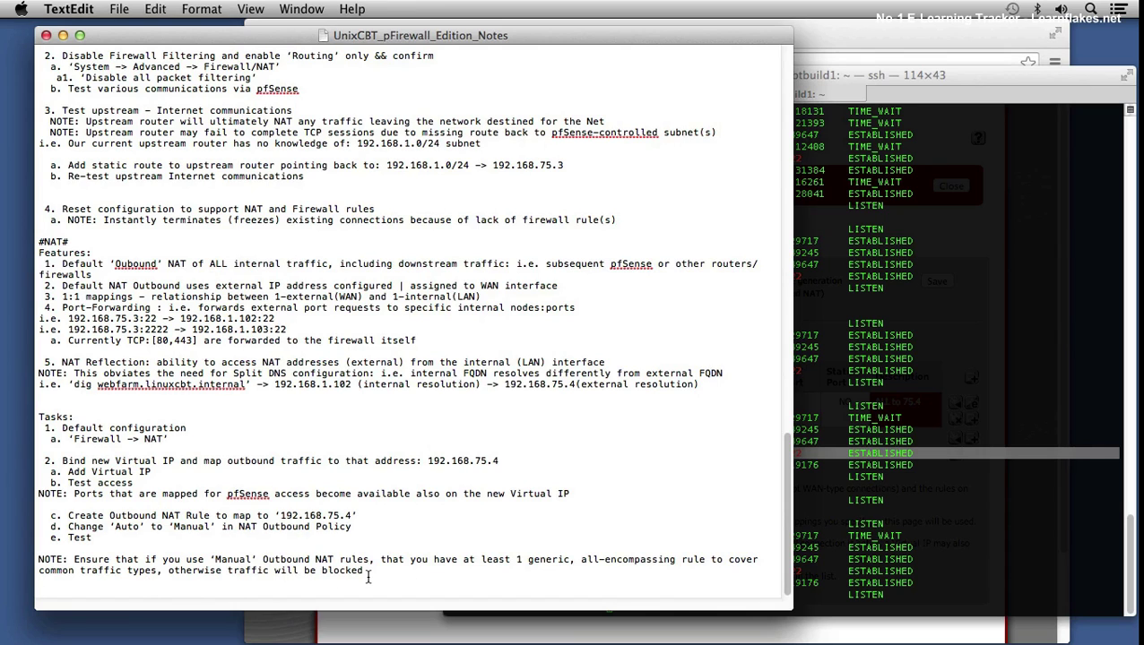
- Change the note to 'may be blocked or not translated: i.e. 192.168.1.103 -> 192.168.75.101:22 is not NATed' and save
left_click(375, 570)
key("Left")
key("Left")
key("Left")
key("Left")
key("BackSpace")
key("BackSpace")
key("BackSpace")
key("BackSpace")
type("may")
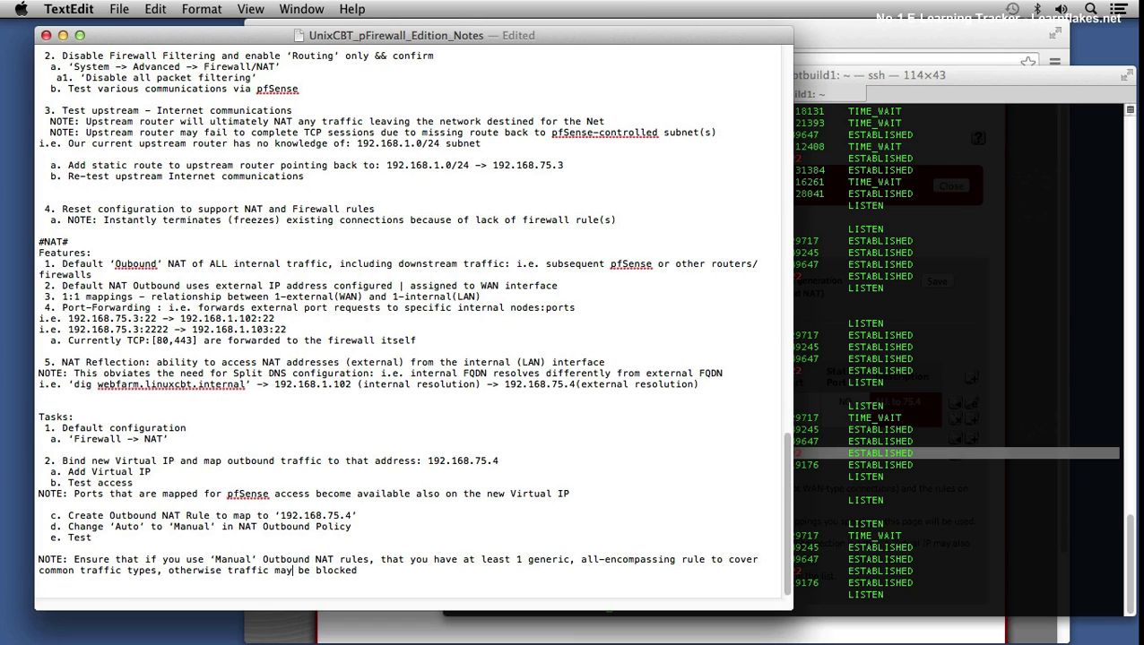
key("Right")
key("Right")
key("Right")
key("Right")
key("Right")
key("Right")
key("Right")
key("Right")
type("or not translated: i.e. 192.168.1.103")
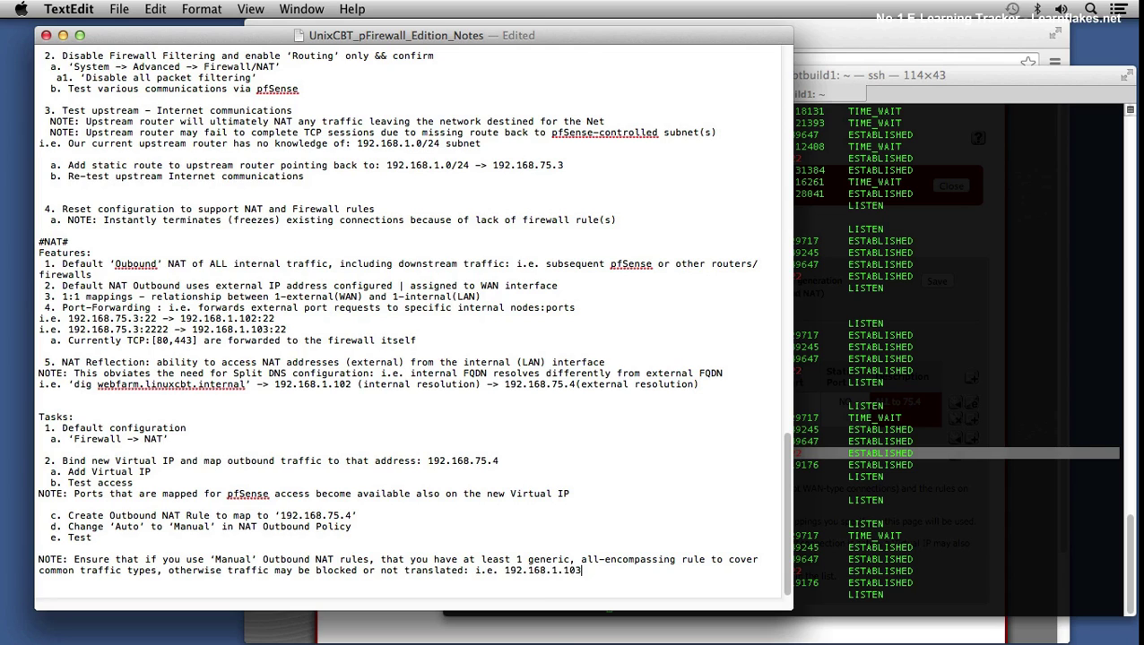
type(" -> t")
key("BackSpace")
type("192.168.75.101:22 is not N")
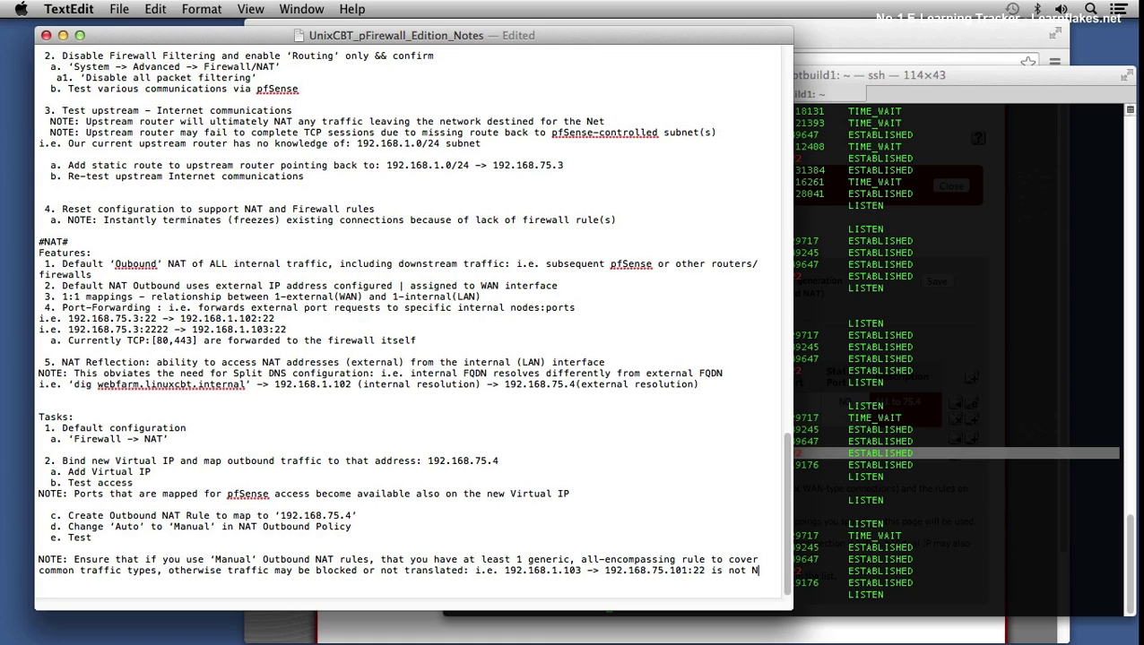
type("ATed")
key("super+s")
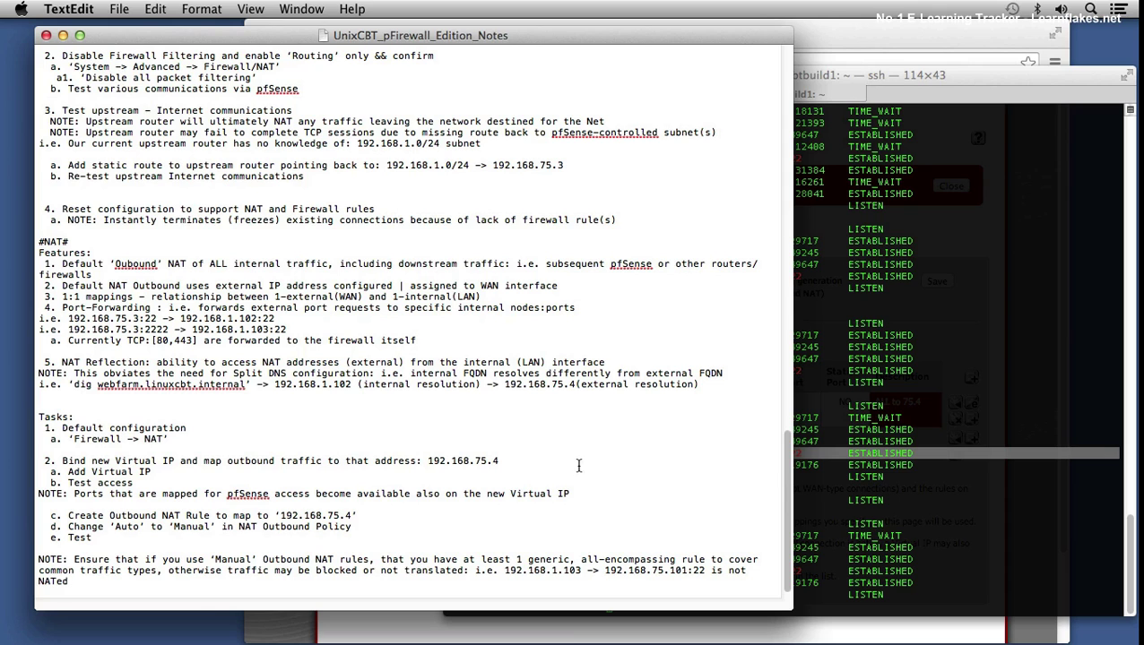
left_click(847, 507)
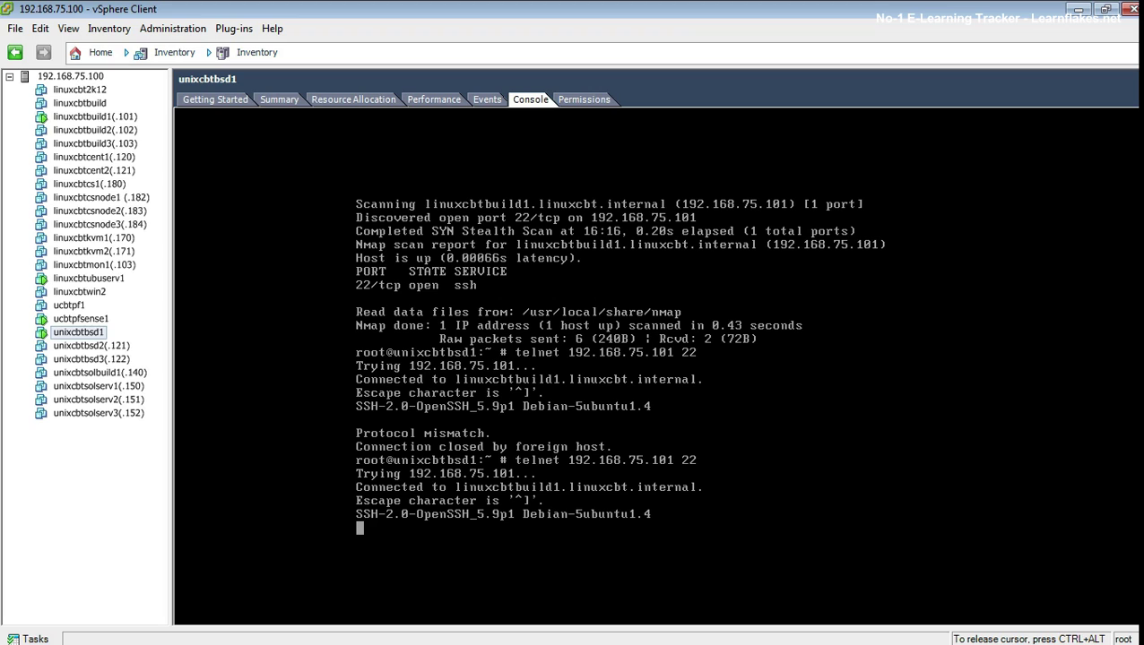
- End the port 22 telnet session and telnet to 192.168.75.101 port 80
key("Return")
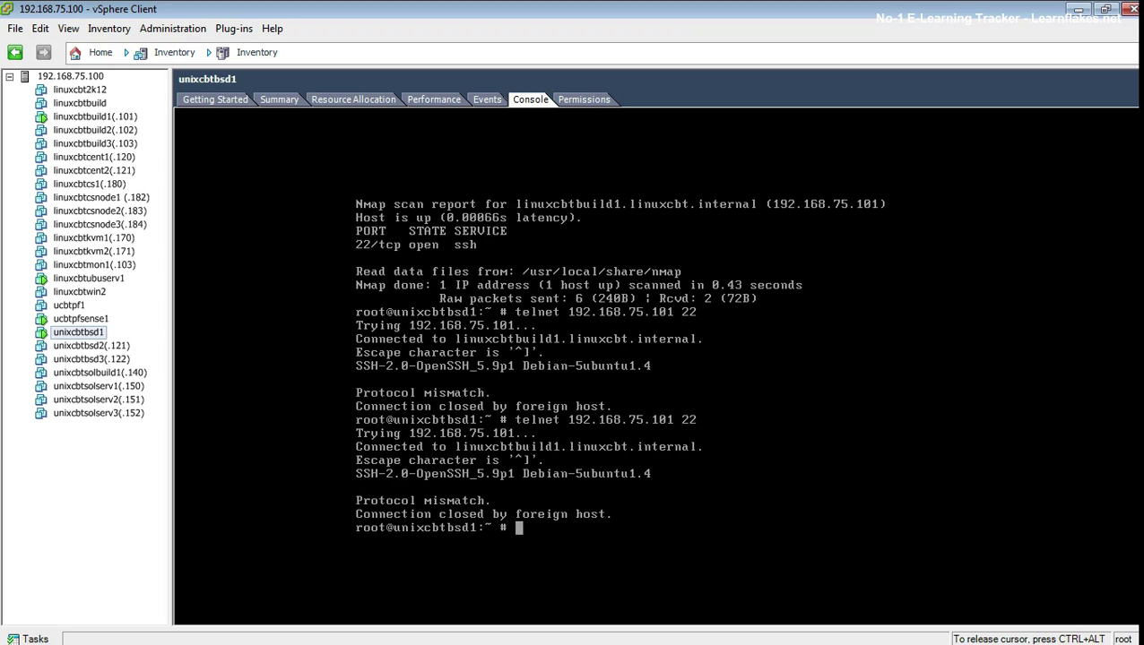
key("Up")
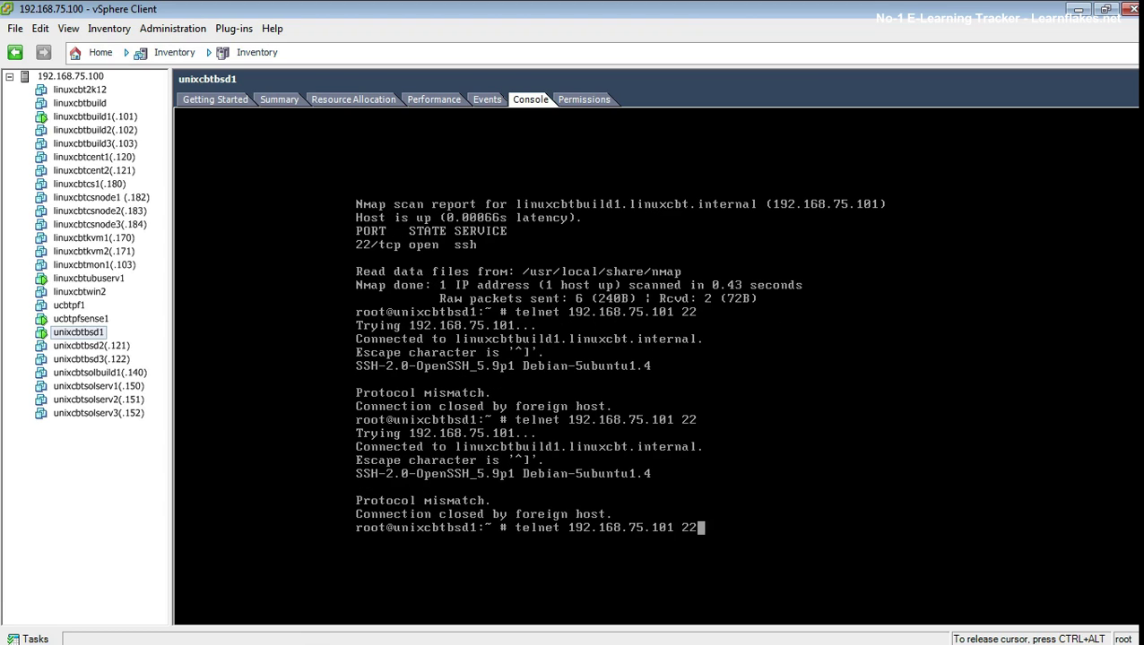
key("BackSpace")
key("BackSpace")
type("80")
key("Return")
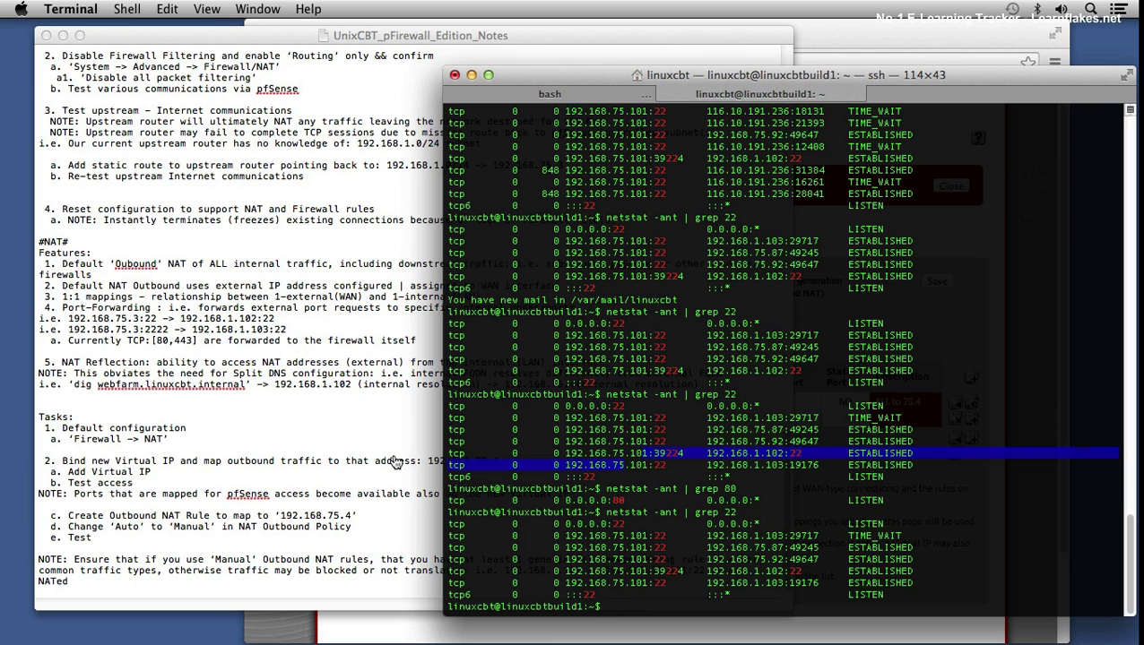
- Run 'netstat -ant | grep 80' and highlight the connection arriving from 192.168.75.4
key("Up")
key("BackSpace")
key("BackSpace")
type("80")
key("Return")
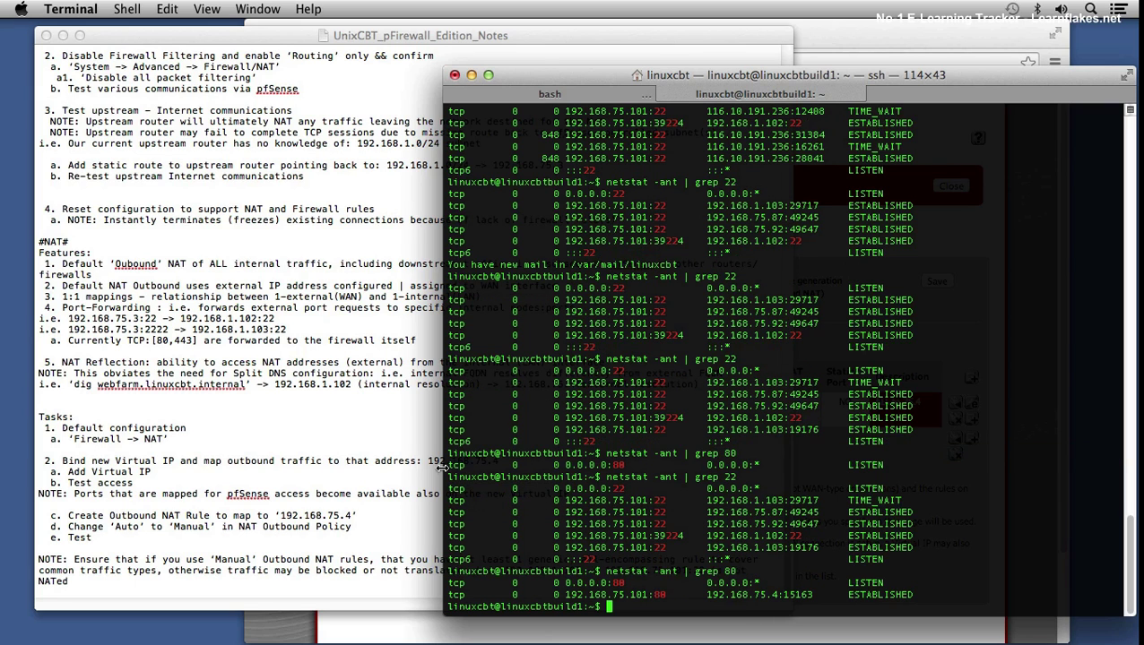
left_click_drag(749, 594, 789, 583)
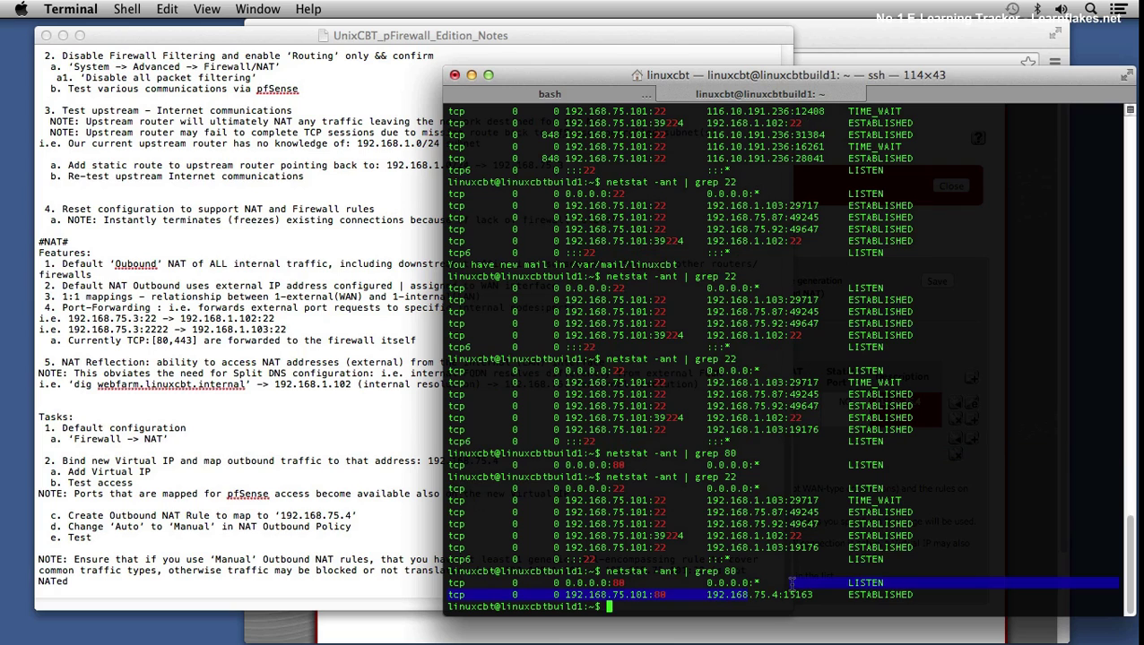
left_click(853, 35)
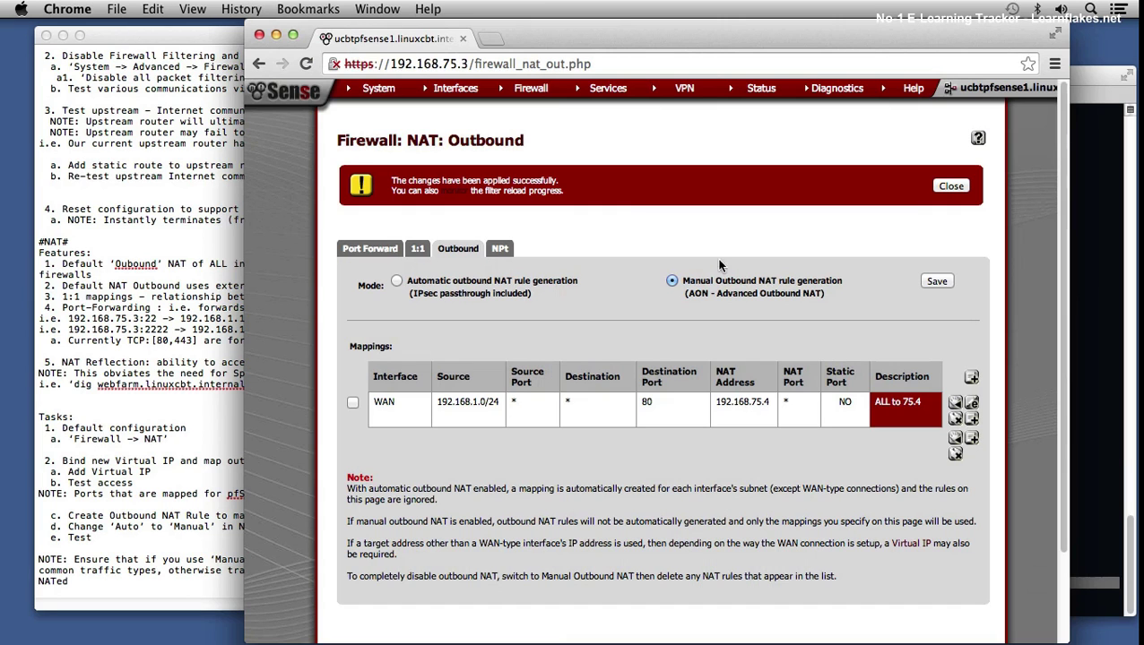
- Edit the 'ALL to 75.4' outbound rule, keeping the destination type as any
left_click(955, 403)
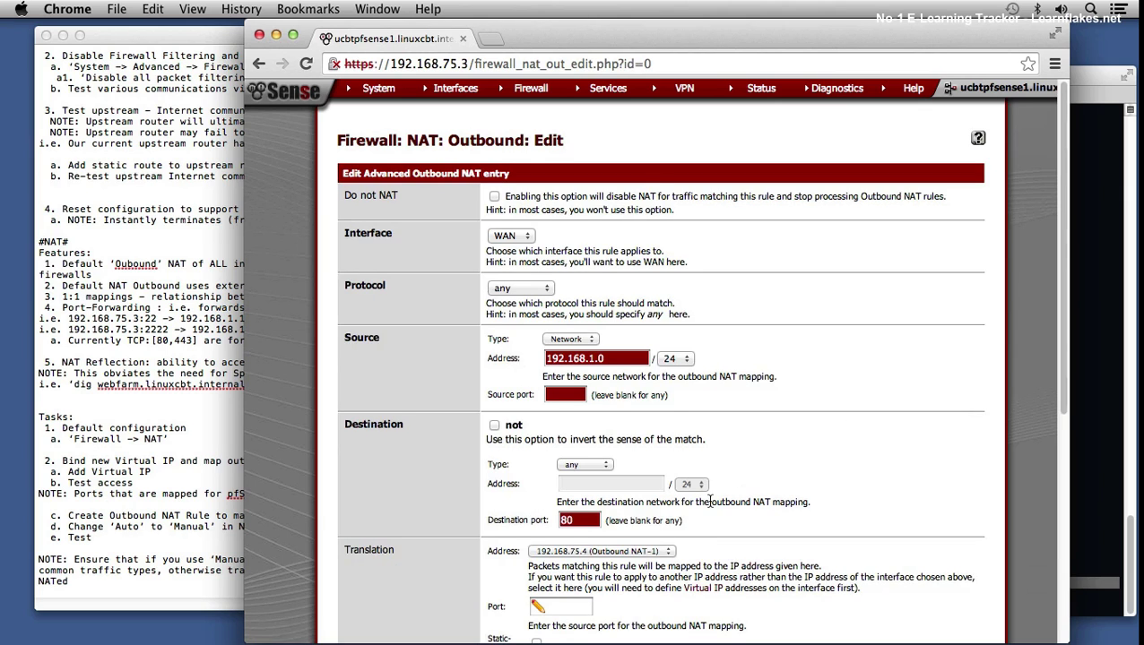
scroll(719, 500, "down", 1)
scroll(719, 507, "down", 1)
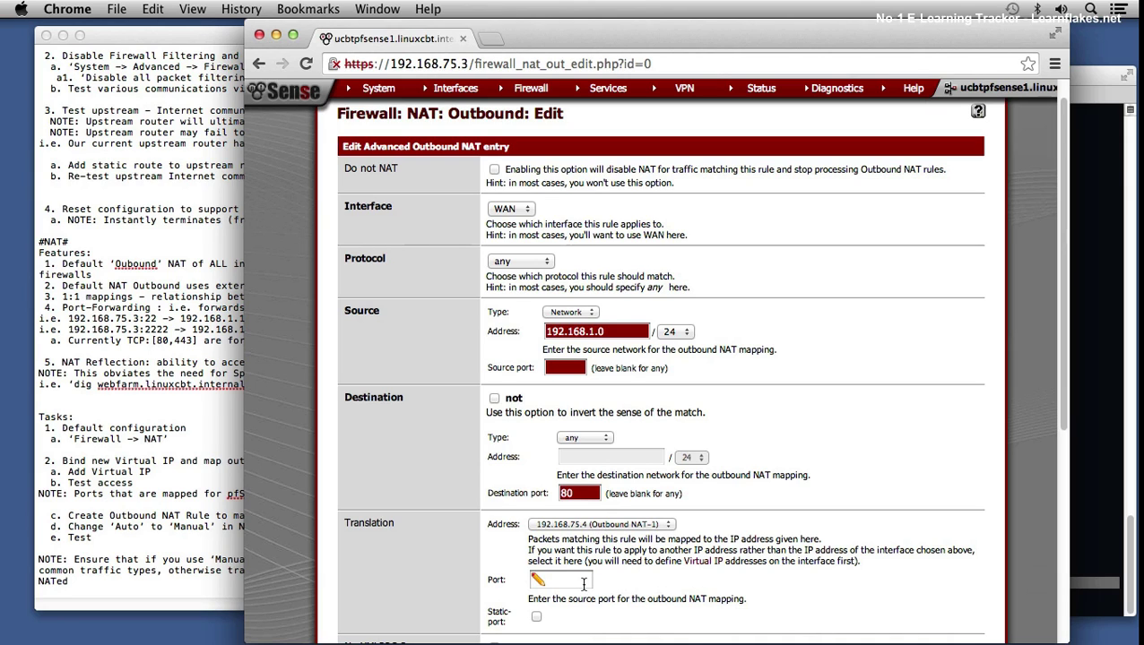
left_click(588, 438)
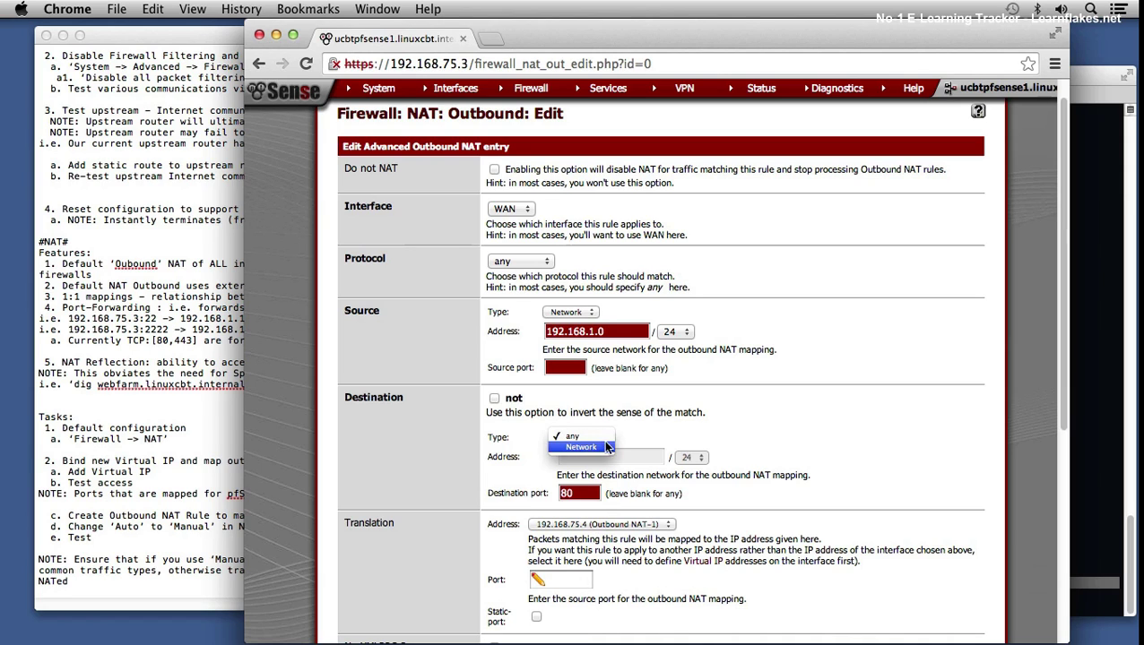
left_click(687, 427)
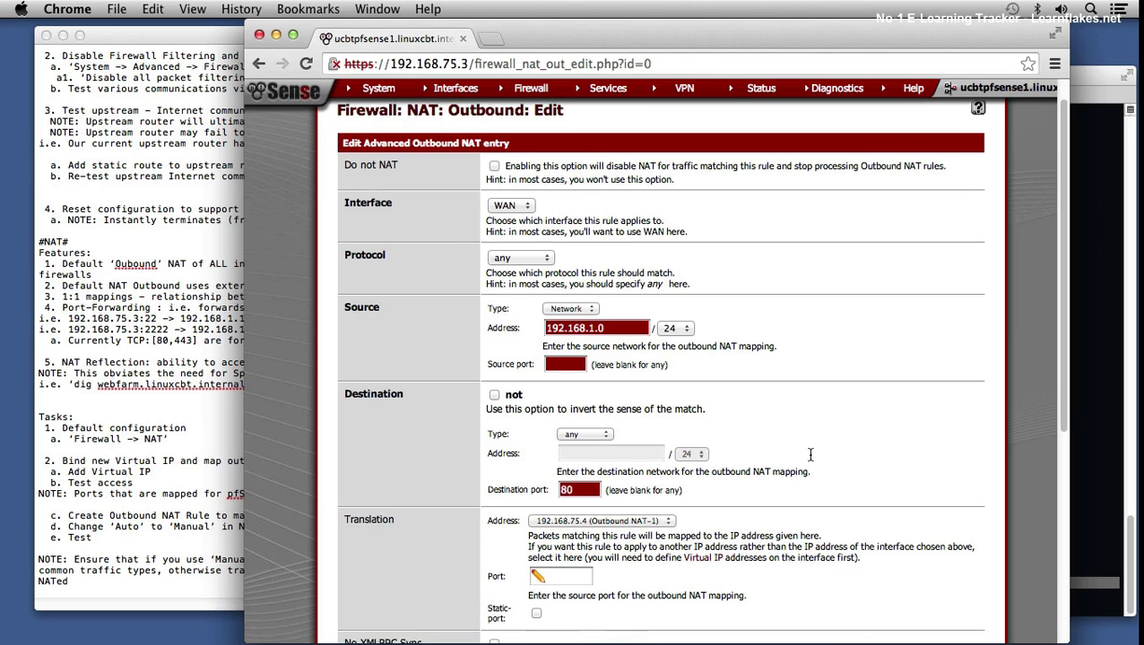
scroll(807, 448, "down", 1)
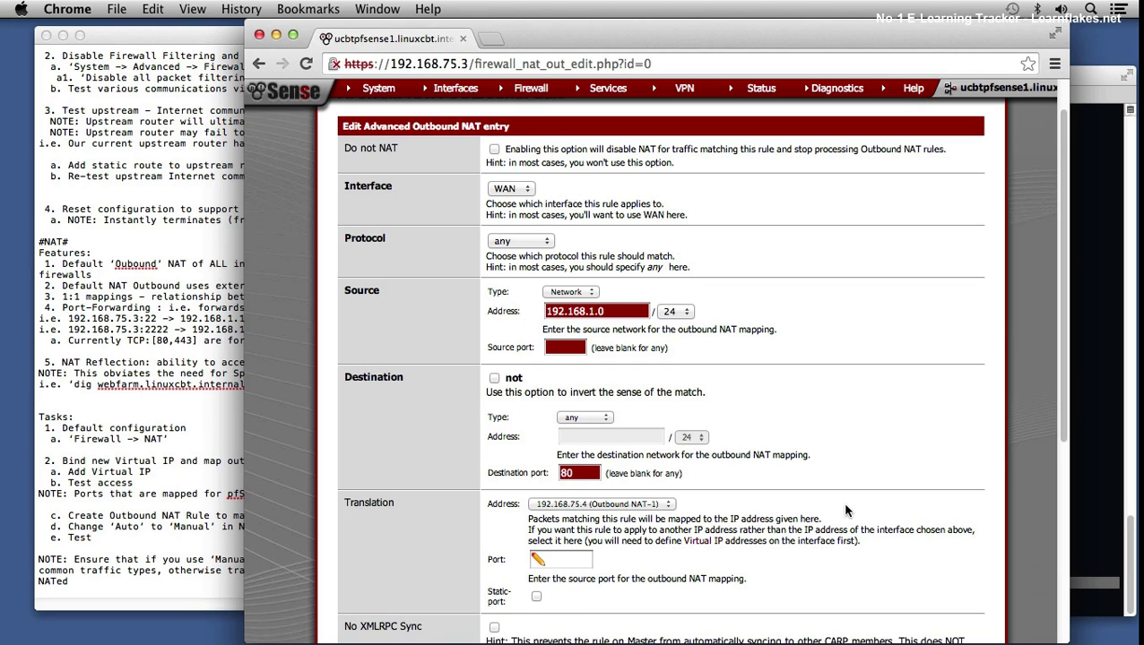
scroll(844, 510, "down", 15)
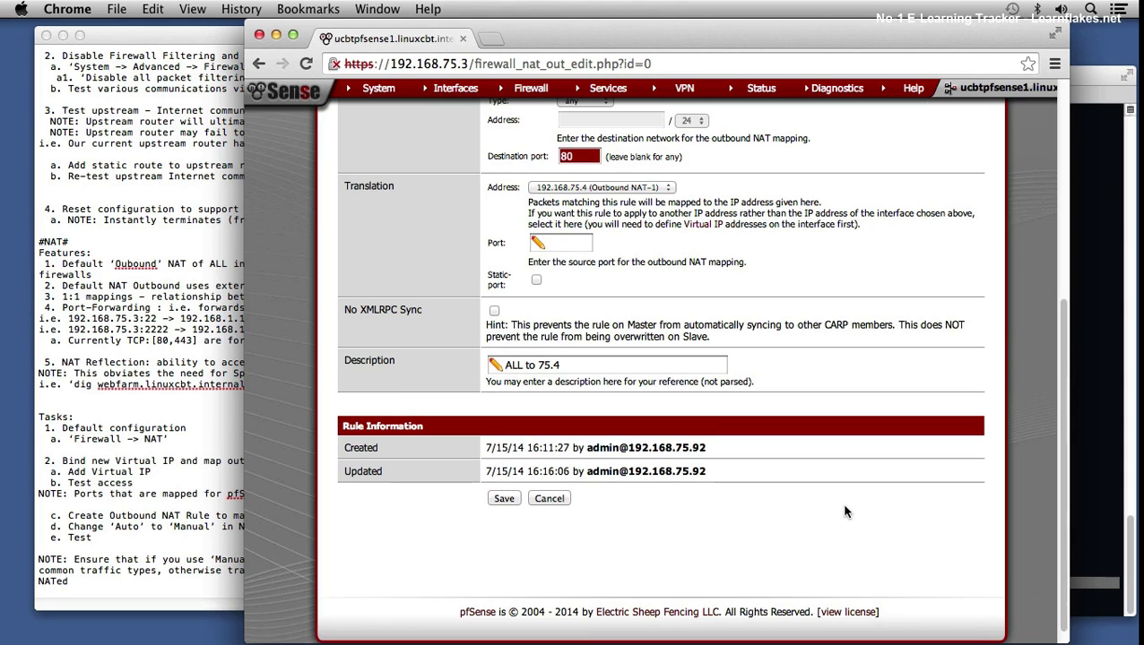
scroll(794, 448, "up", 3)
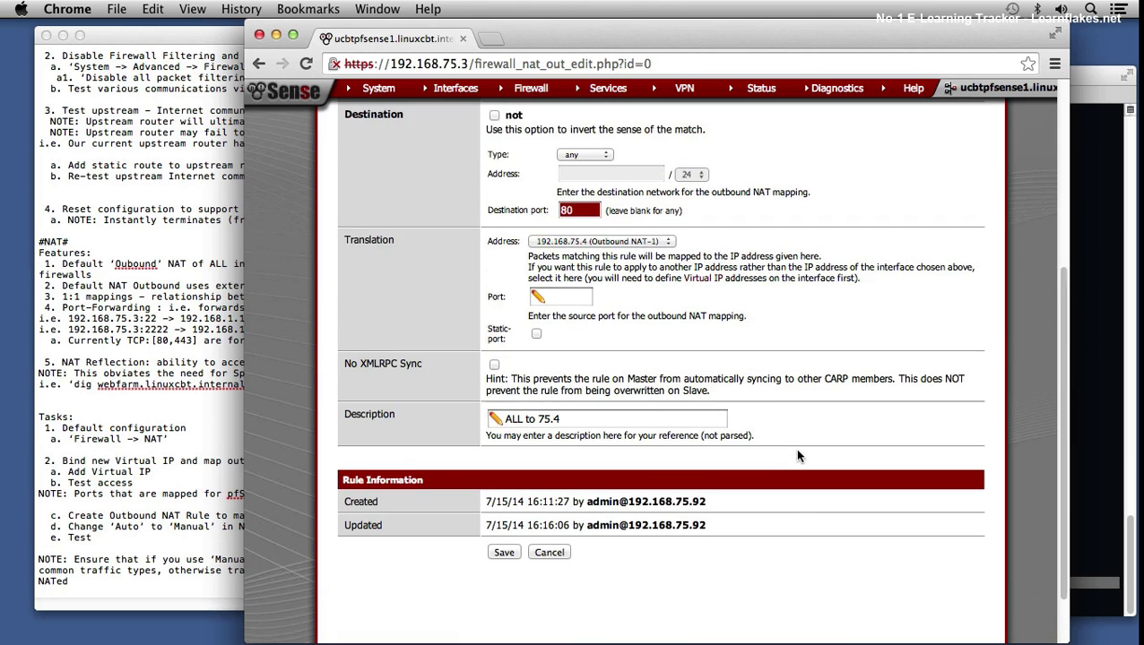
scroll(797, 456, "up", 10)
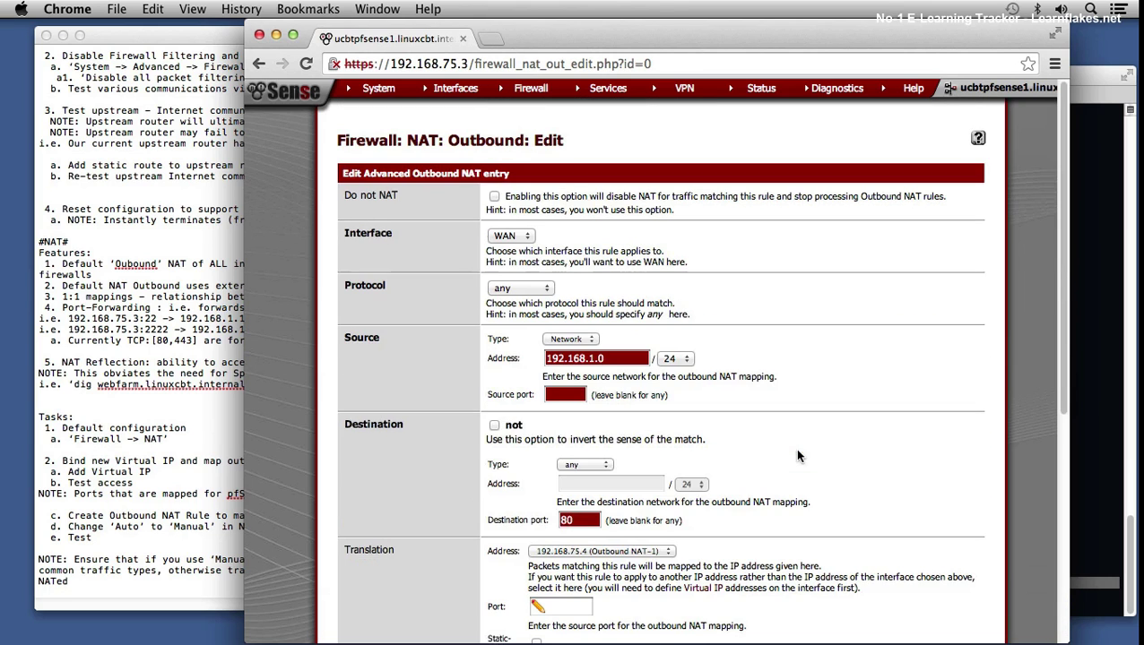
- Remove the port 80 destination restriction, save and apply, then rerun the port 22 telnet test
left_click(512, 513)
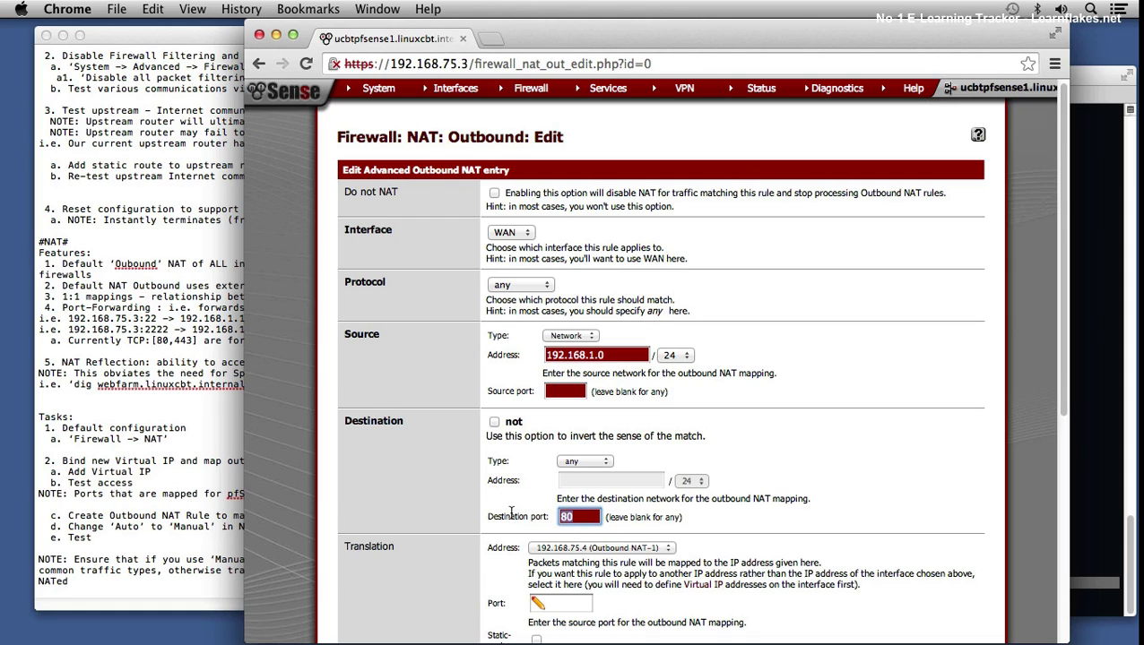
key("BackSpace")
scroll(879, 280, "up", 1)
scroll(905, 283, "down", 8)
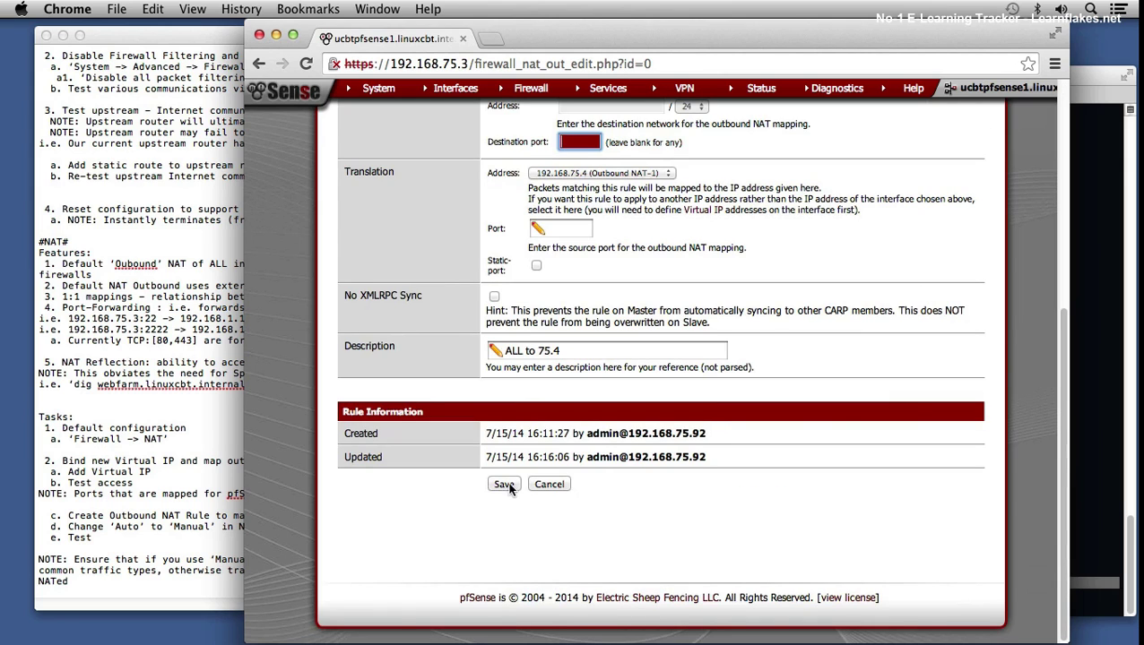
left_click(504, 484)
left_click(930, 188)
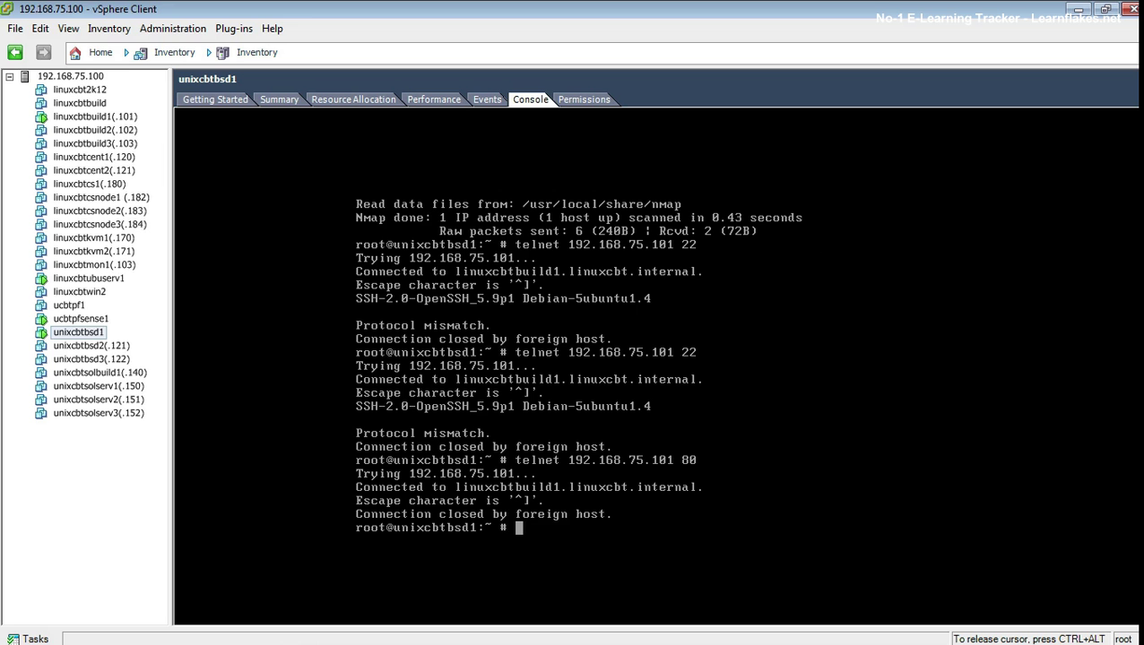
key("Up")
key("Up")
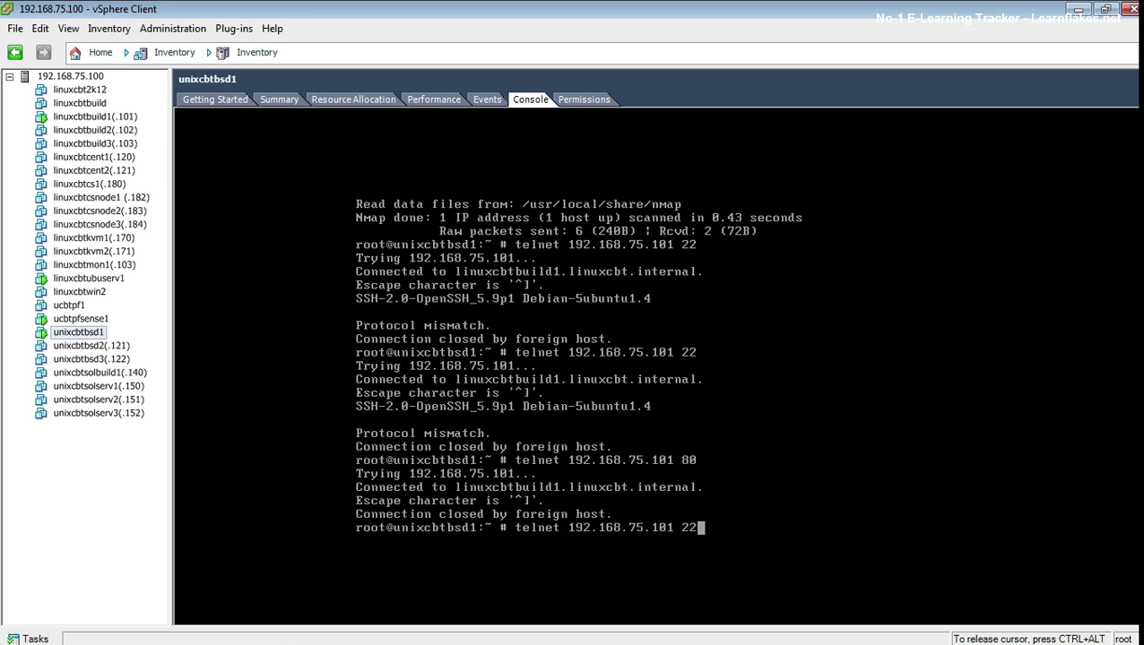
key("Return")
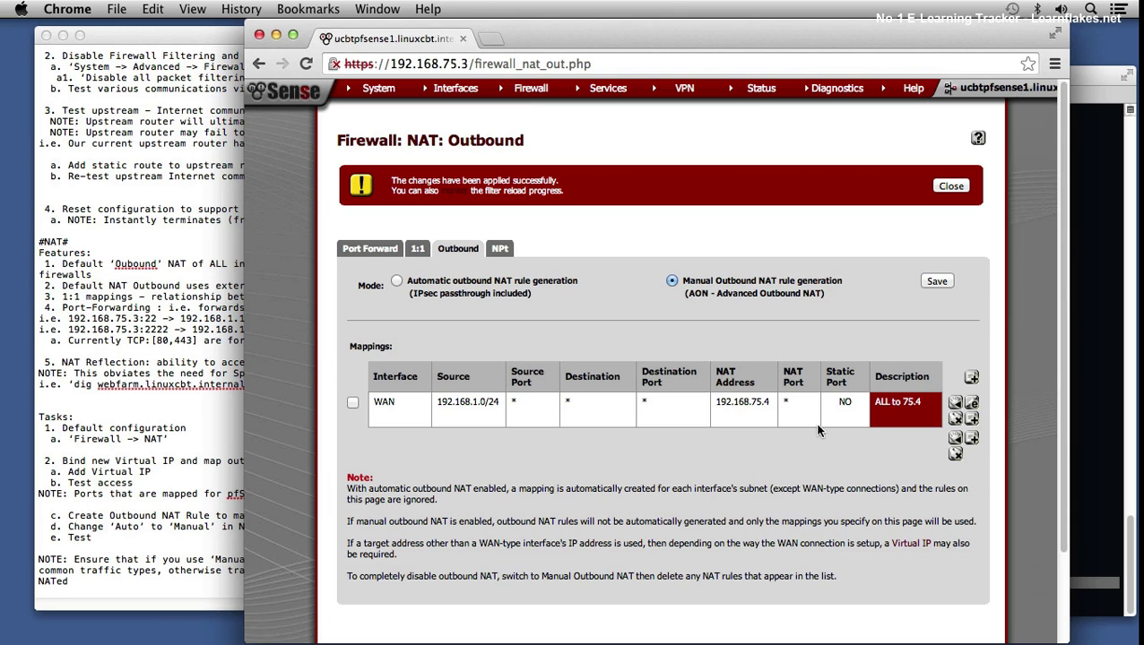
- Run 'netstat -ant | grep 22' and highlight the new session from 192.168.75.4 to 1.102:22
left_click(1097, 393)
key("BackSpace")
key("BackSpace")
type("22")
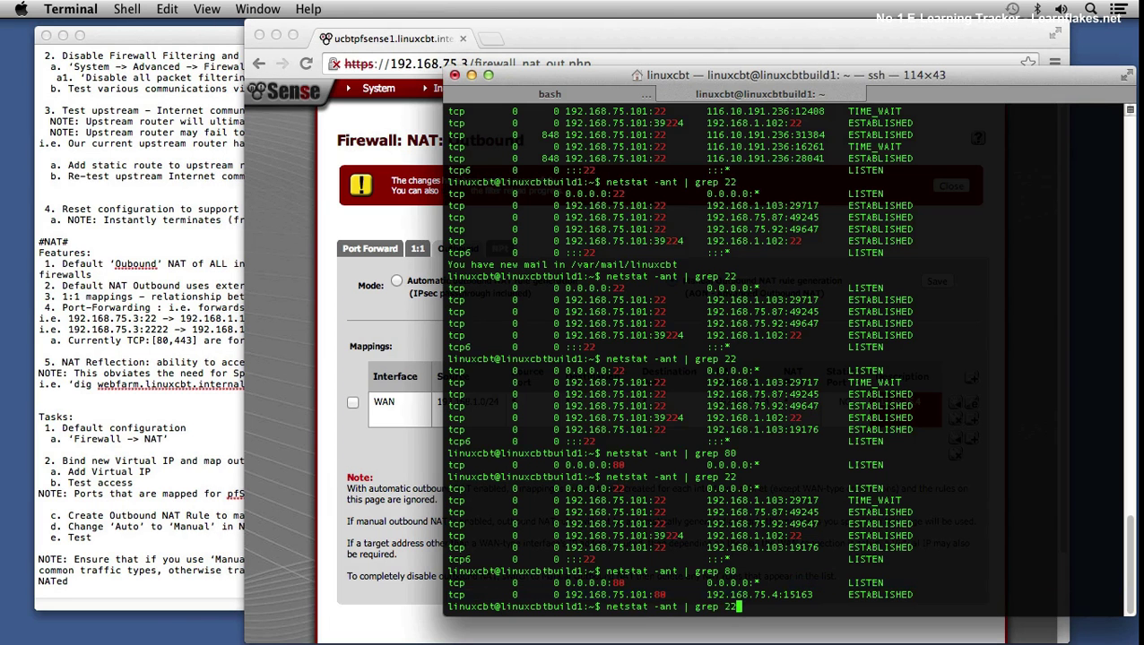
key("Return")
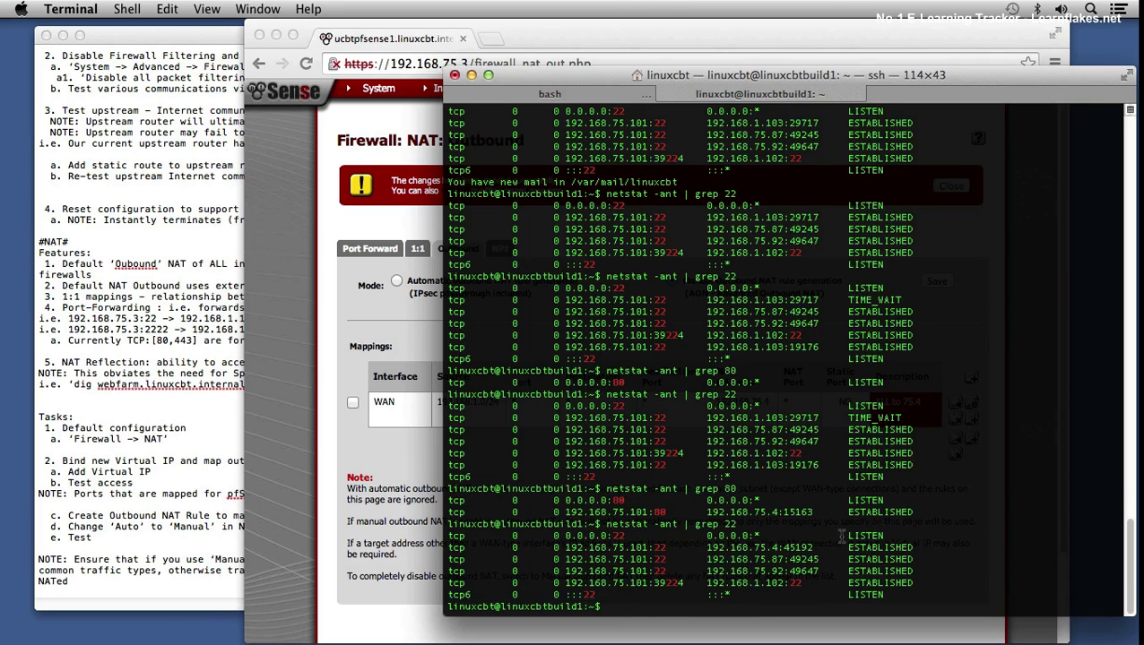
left_click_drag(763, 538, 874, 547)
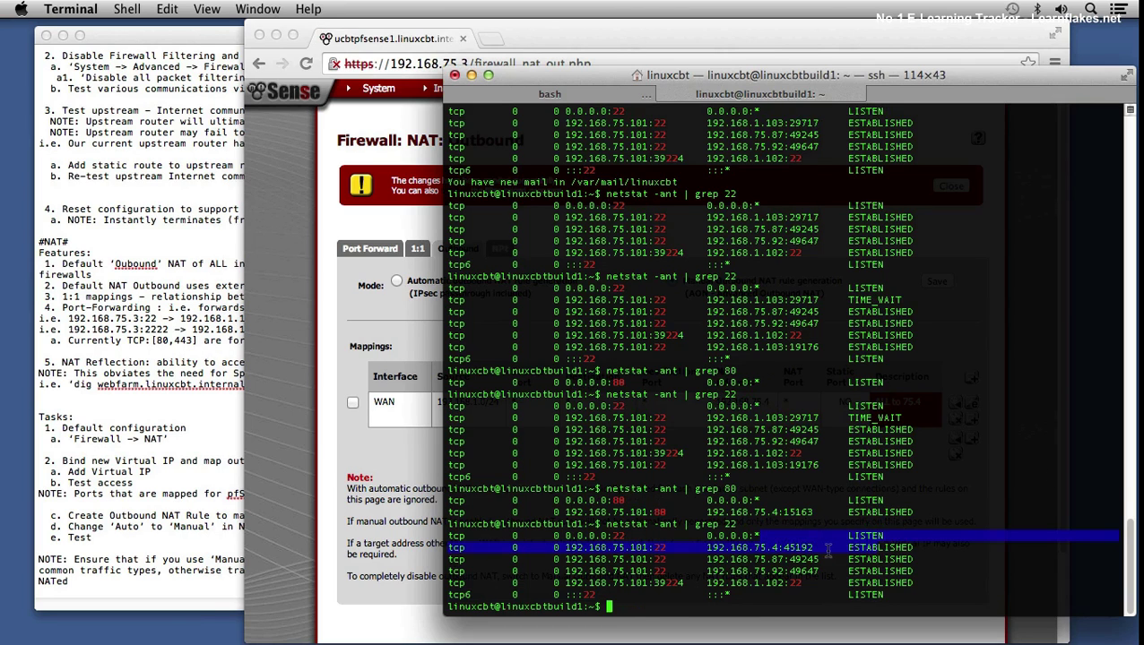
left_click_drag(769, 547, 807, 546)
left_click_drag(755, 583, 802, 583)
left_click_drag(653, 584, 665, 584)
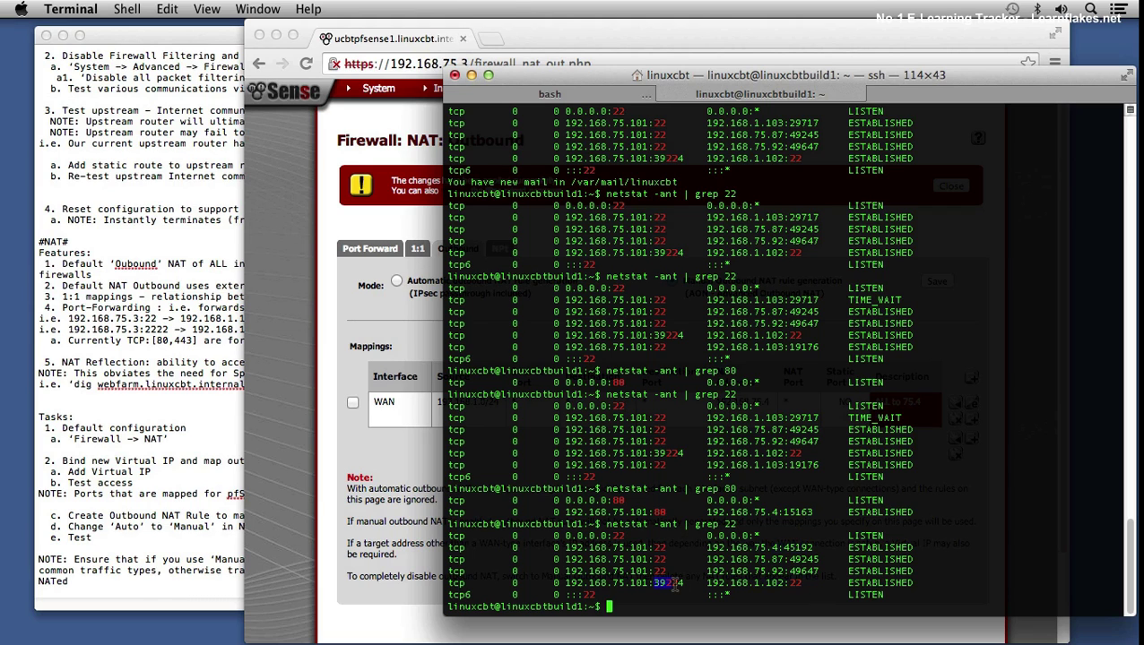
left_click_drag(755, 583, 816, 584)
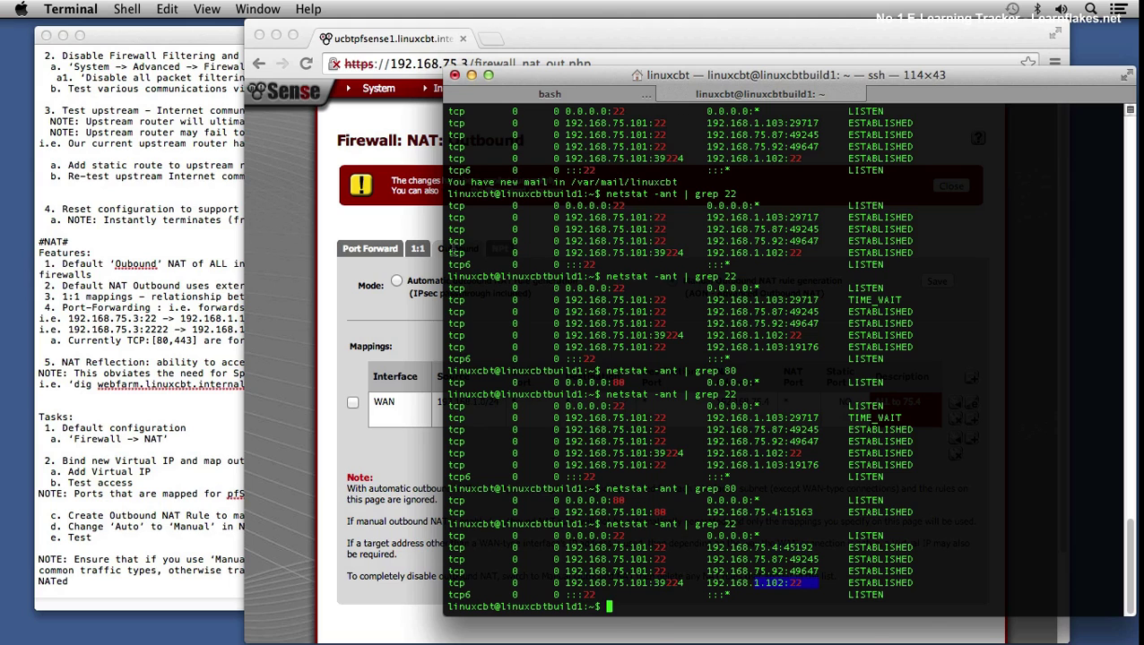
- Dismiss the changes-applied notice and go to the Virtual IP addresses list
left_click(296, 297)
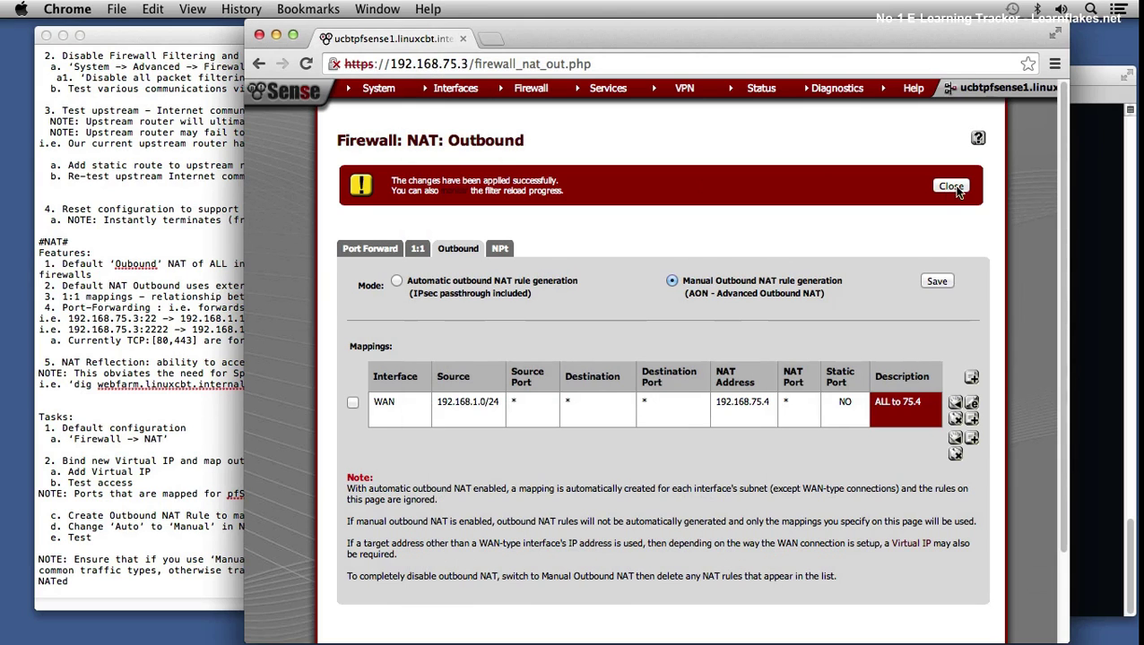
left_click(951, 186)
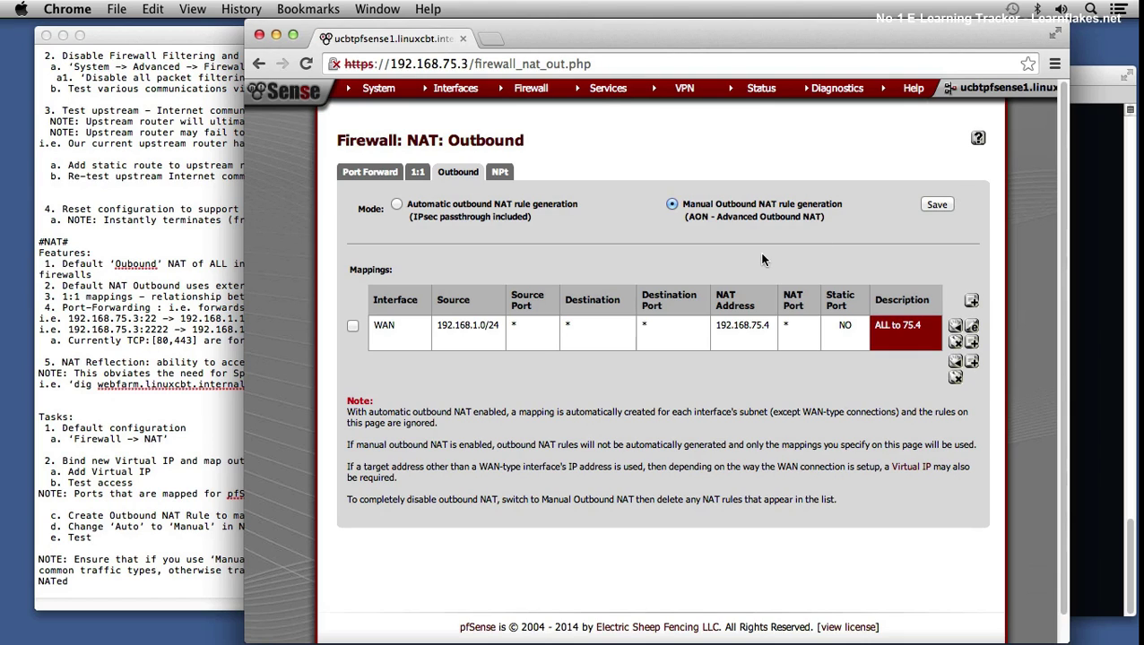
mouse_move(528, 93)
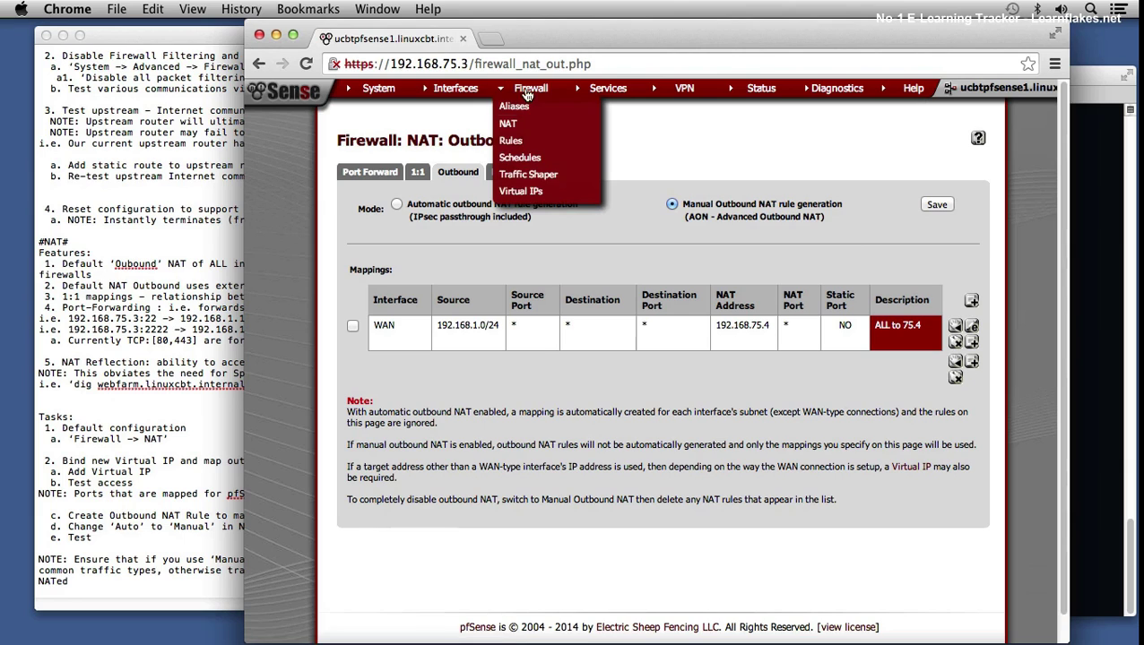
left_click(522, 191)
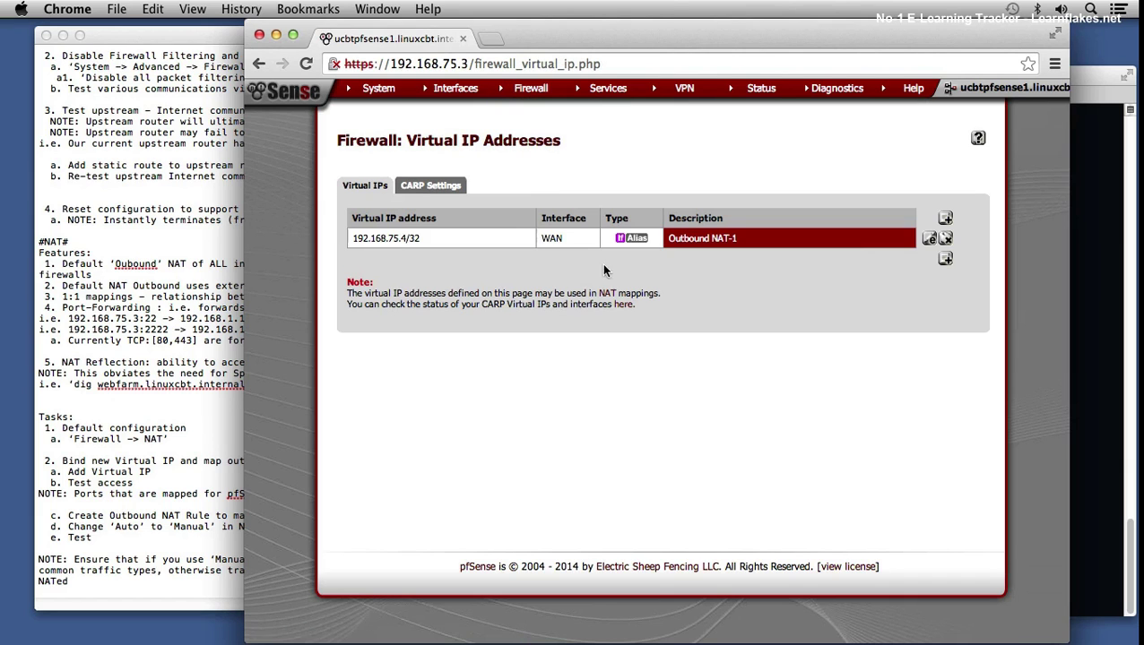
- Add an IP Alias 192.168.75.5/32 described NAT-2, save it and apply the changes
left_click(946, 259)
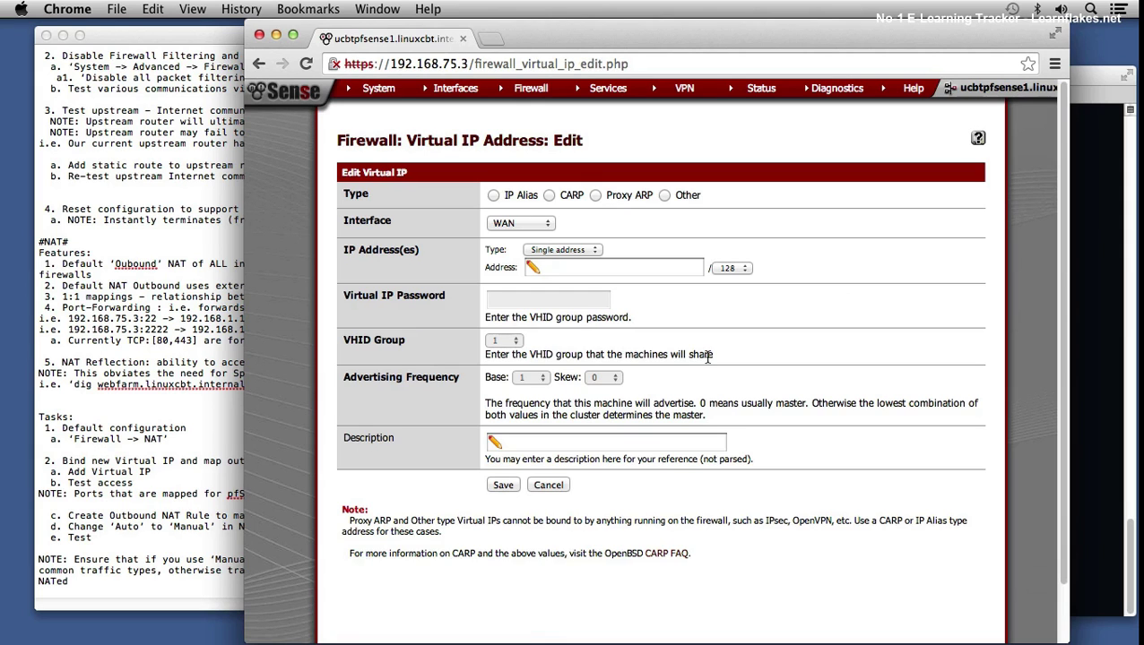
left_click(493, 194)
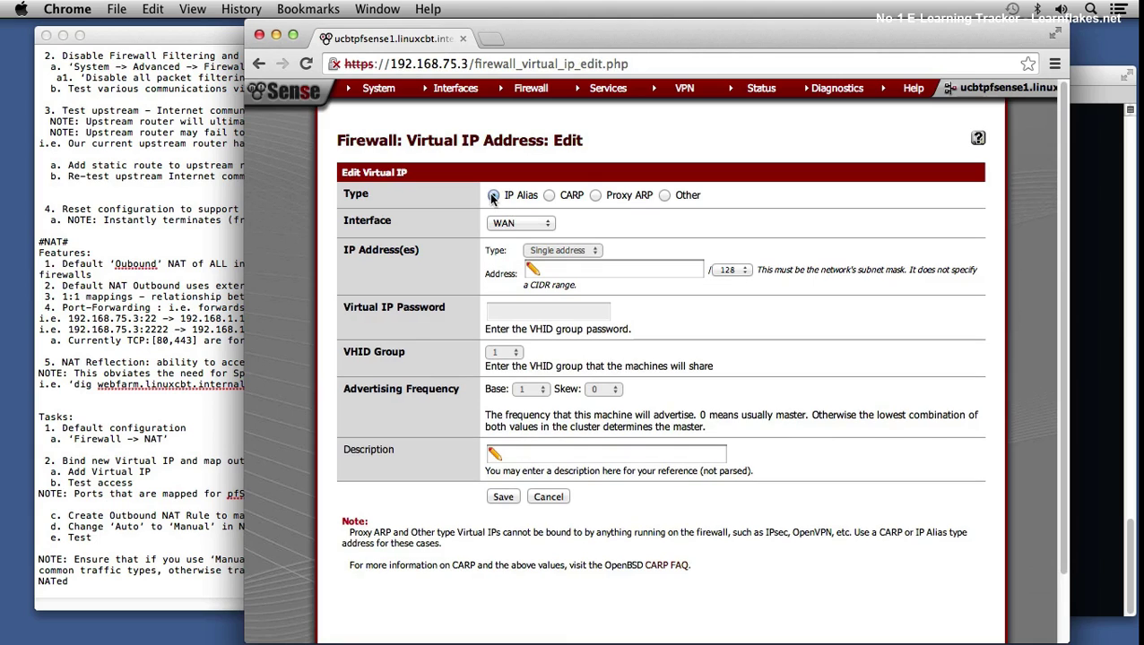
left_click(561, 267)
type("1")
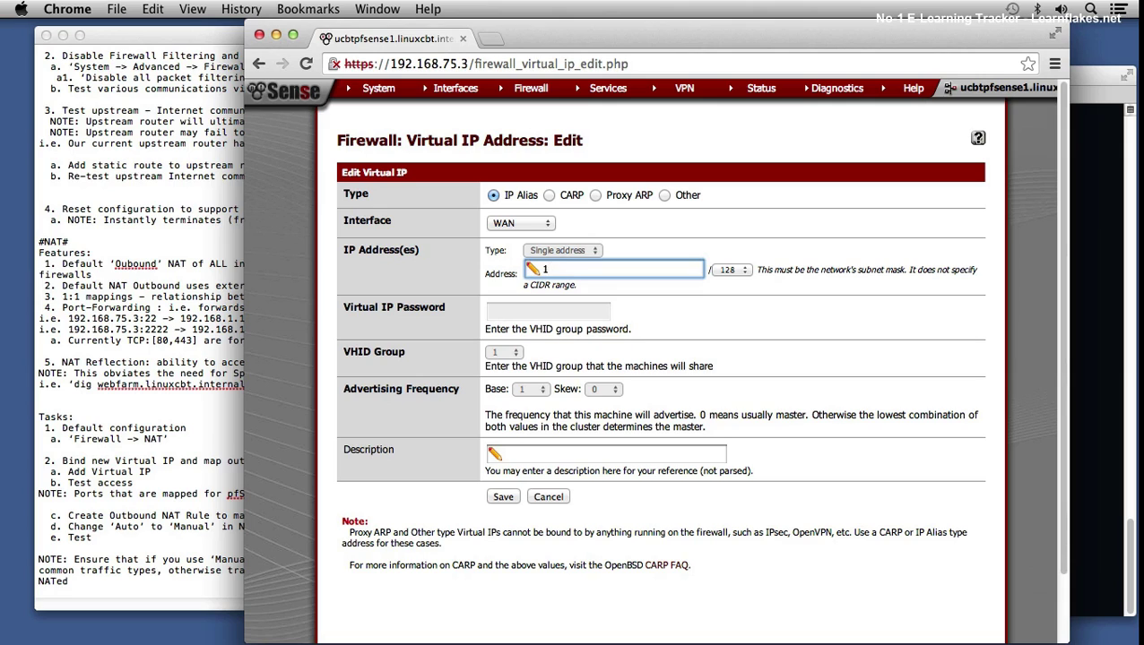
type("92.168.75.5")
left_click(728, 269)
left_click(762, 265)
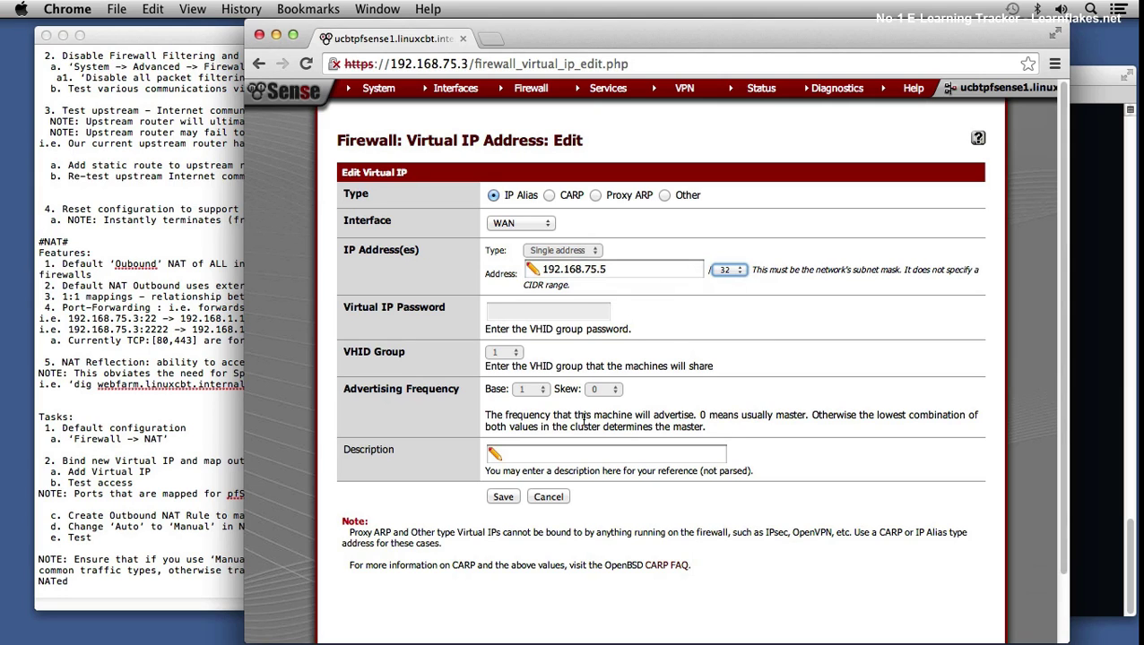
left_click(554, 451)
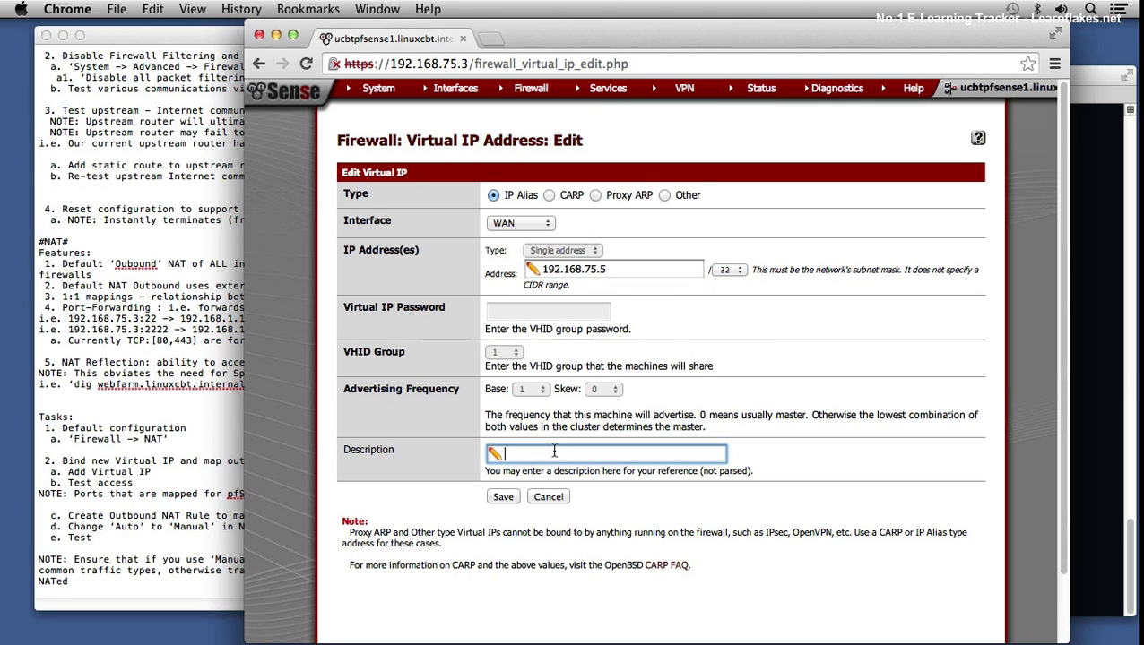
type("NAT-2")
left_click(503, 498)
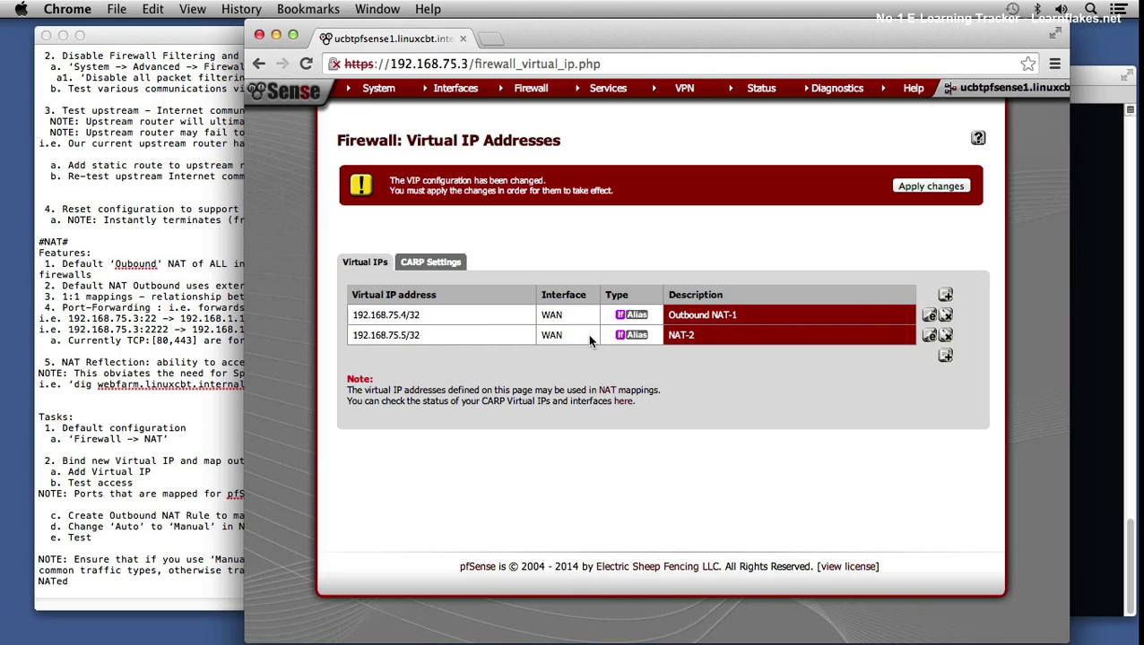
left_click(929, 186)
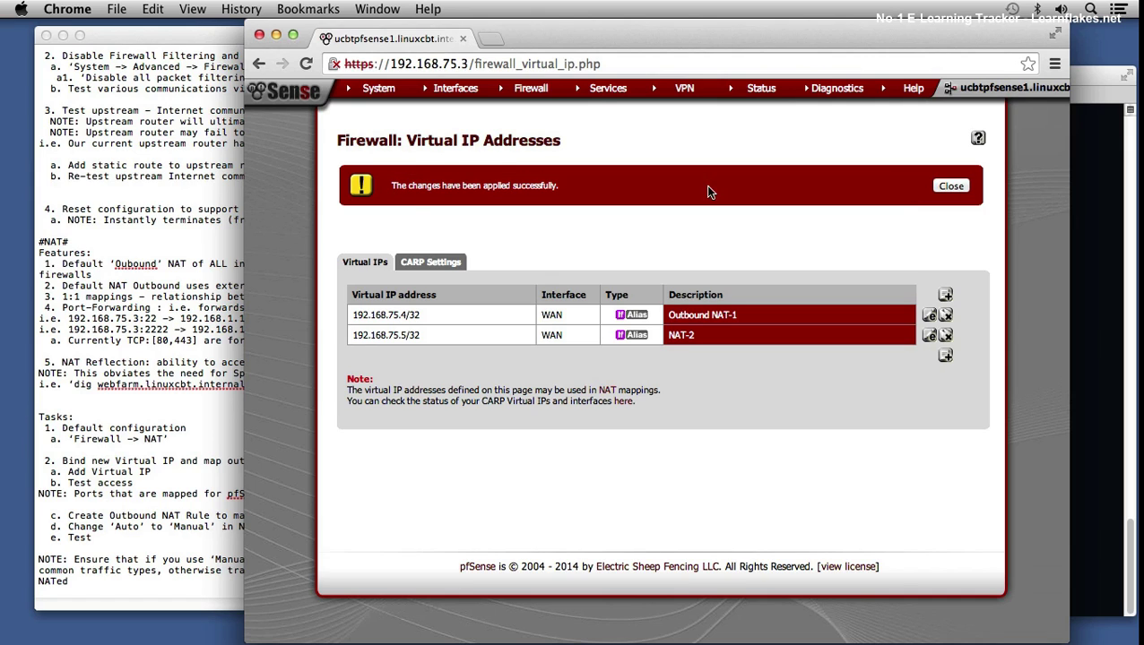
left_click(538, 125)
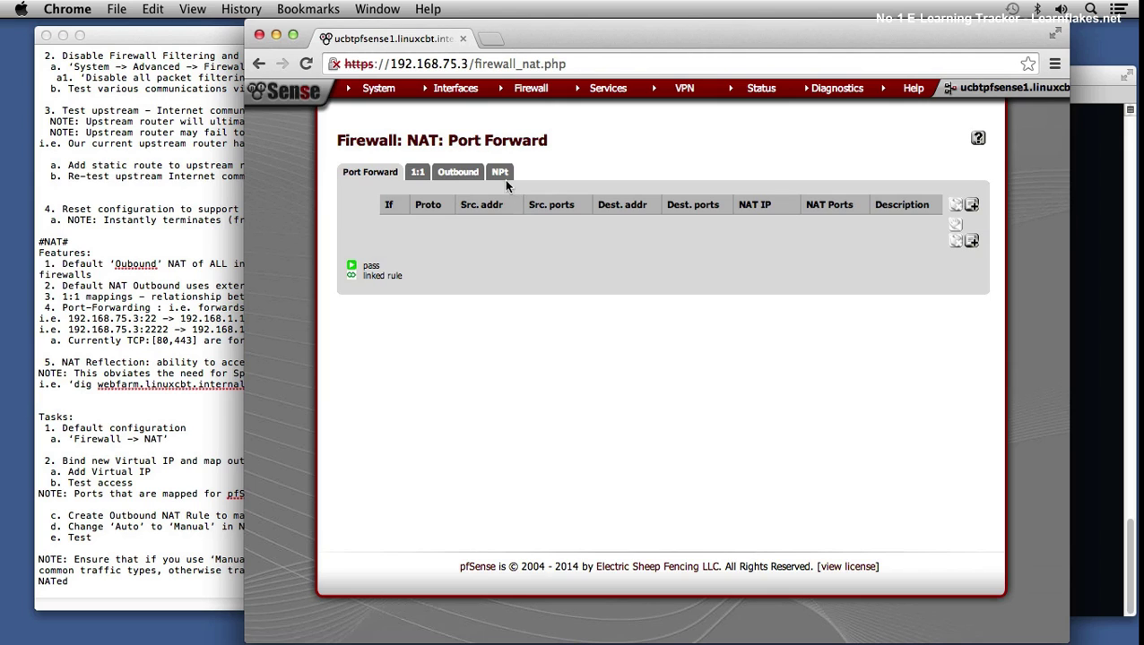
- Restrict the existing outbound NAT rule to destination port 22 and save it
left_click(457, 172)
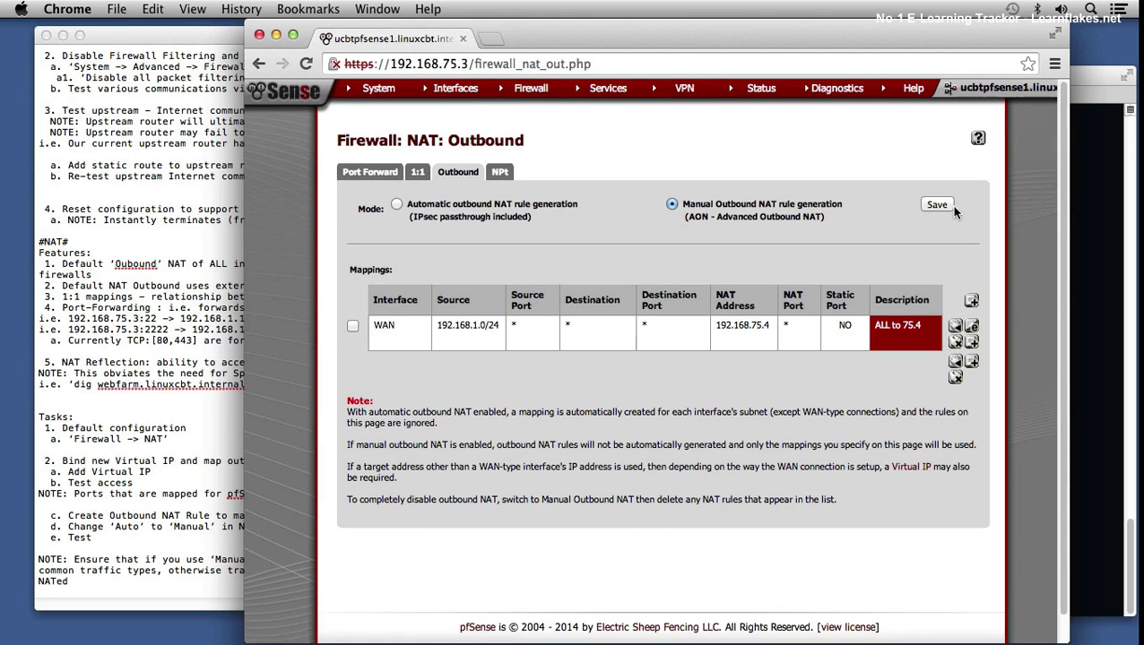
left_click(971, 325)
left_click(575, 518)
type("22")
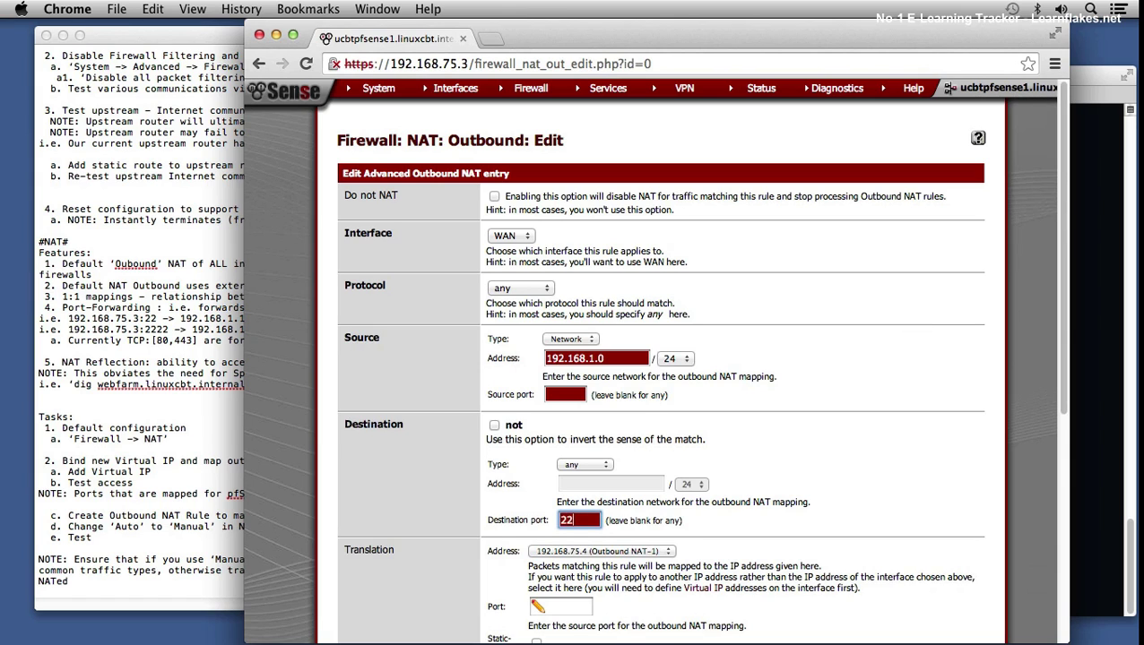
scroll(581, 520, "down", 5)
left_click(504, 484)
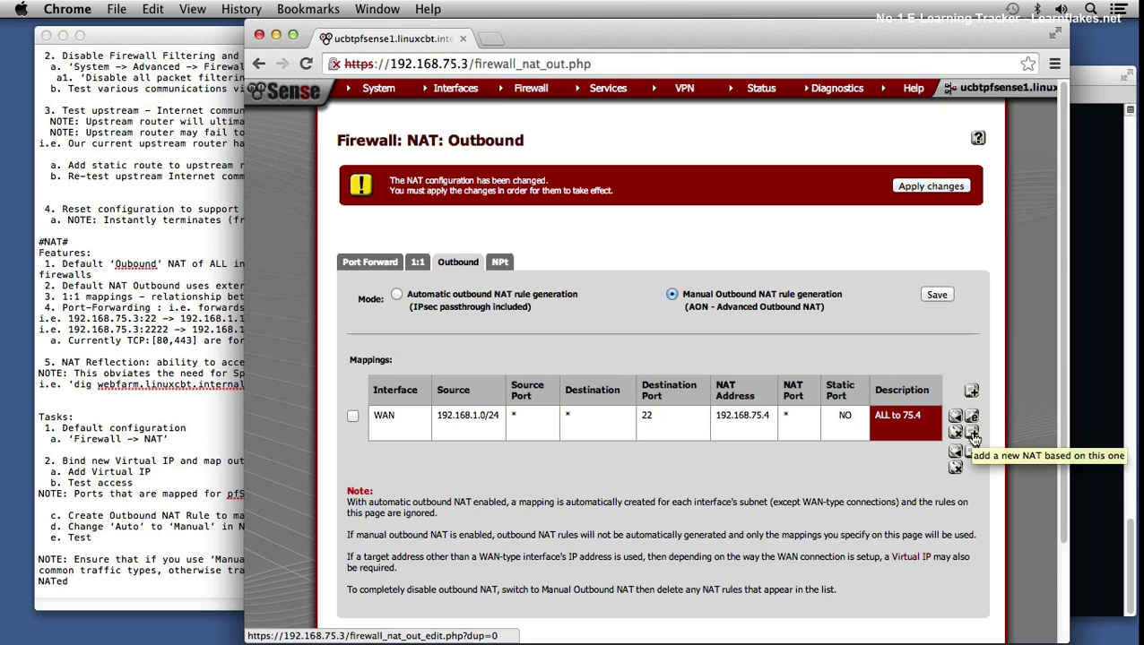
- Duplicate the rule with destination port 80 translating to 192.168.75.5 (NAT-2), then apply
left_click(973, 434)
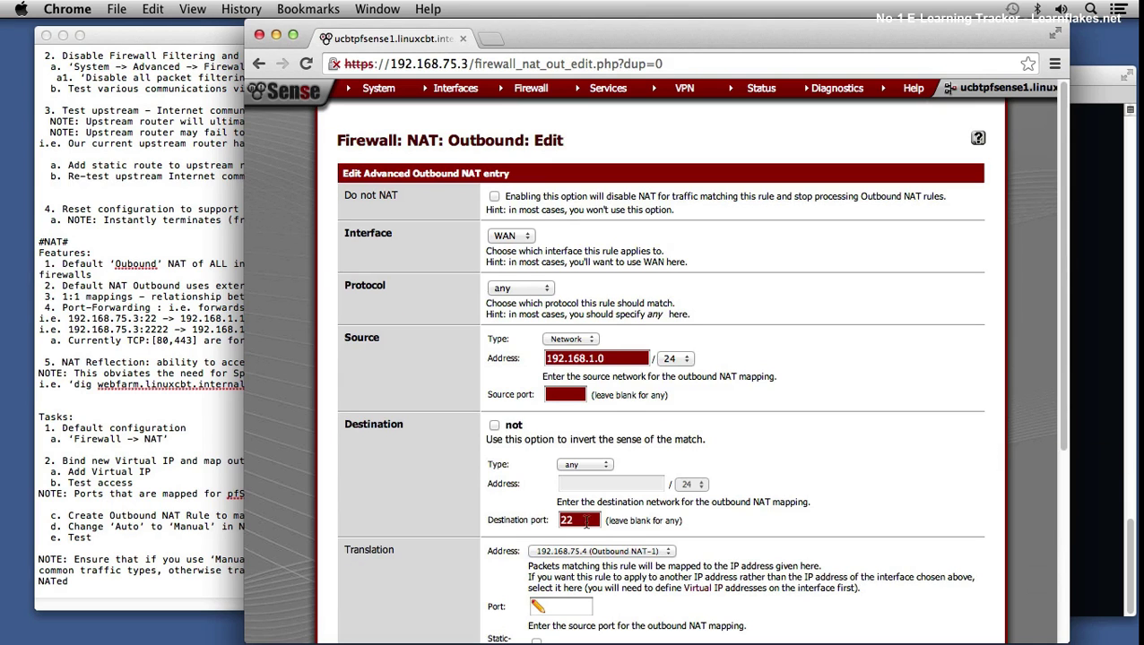
left_click_drag(581, 520, 504, 518)
type("80")
scroll(527, 506, "down", 3)
scroll(565, 498, "up", 2)
left_click(611, 493)
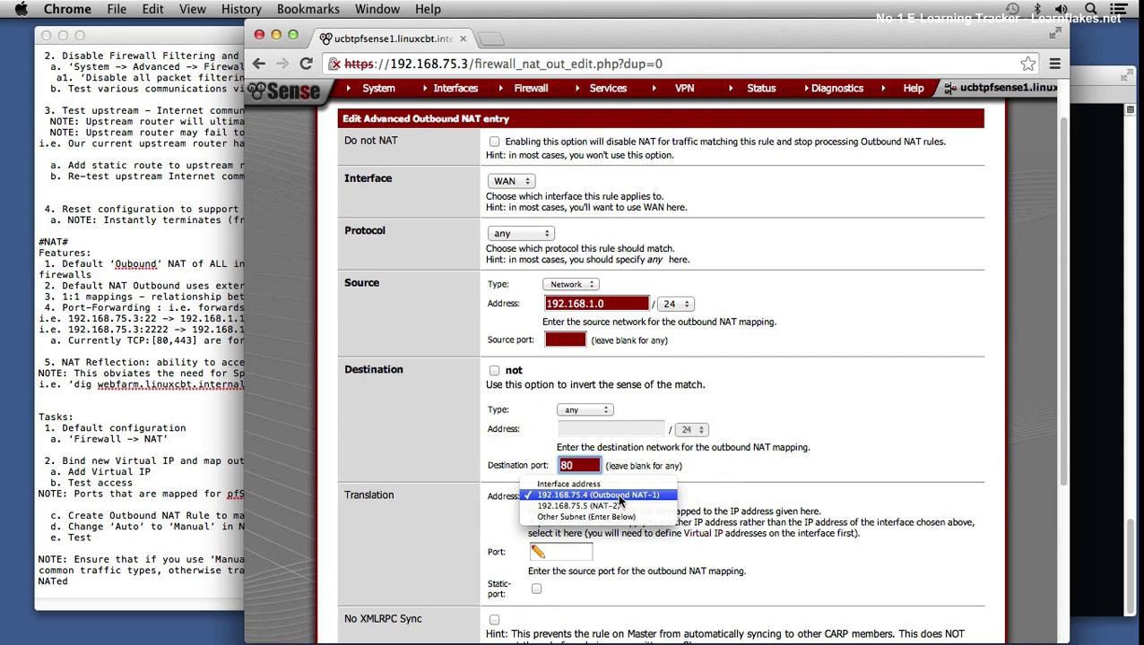
left_click(618, 506)
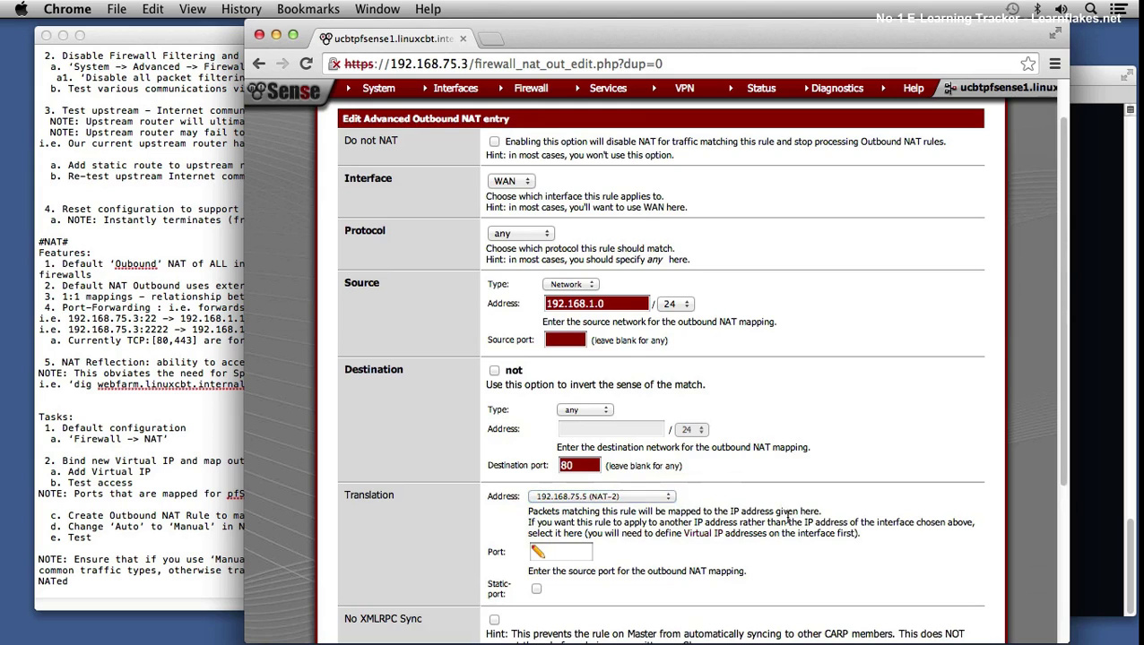
scroll(753, 511, "down", 5)
left_click(515, 490)
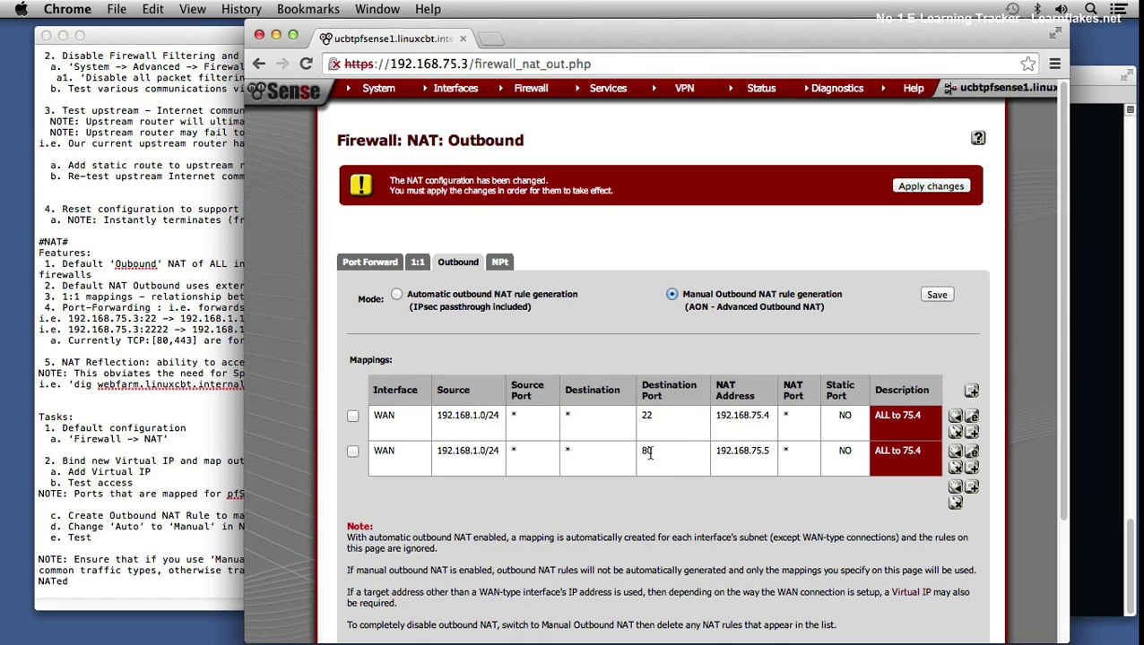
left_click(923, 188)
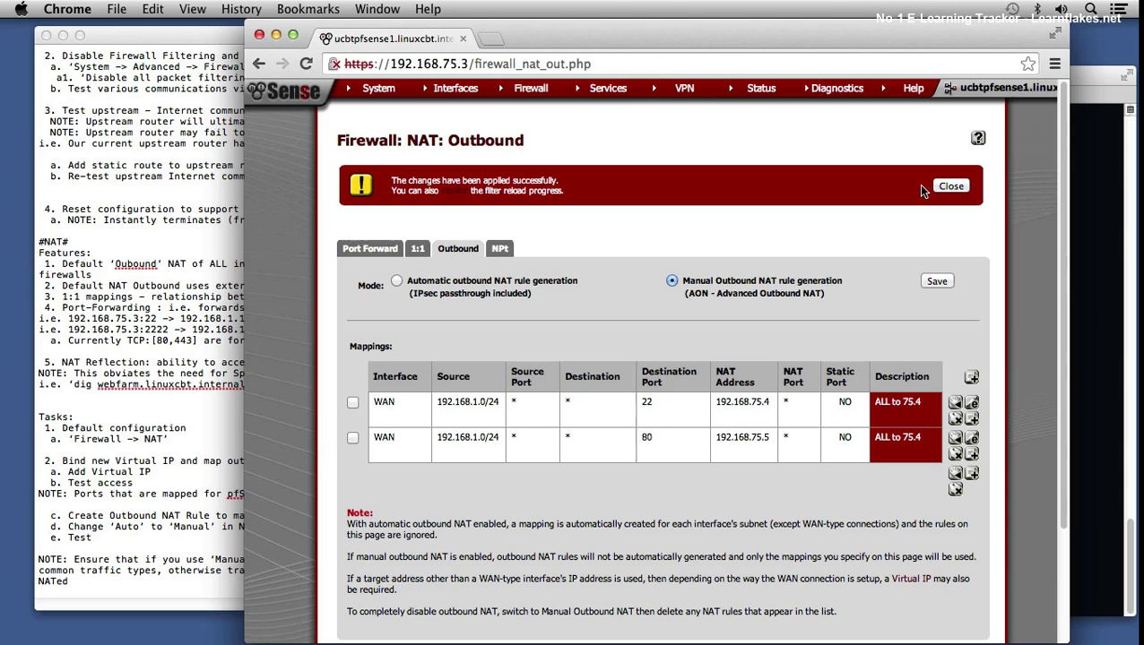
left_click(951, 185)
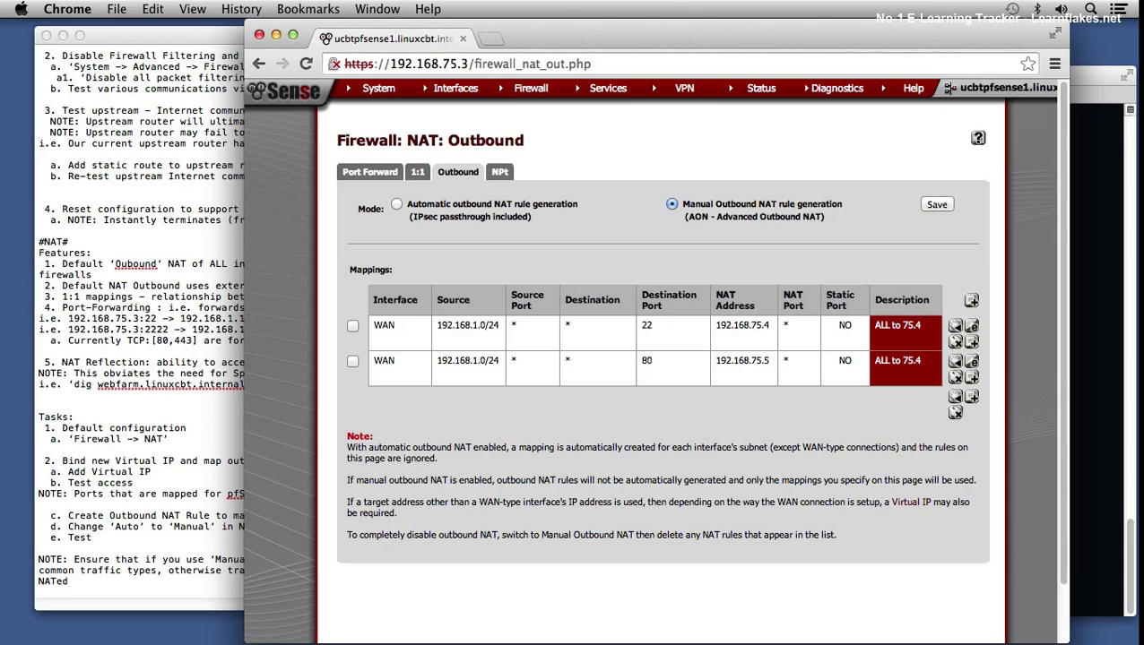
- Rerun the port 22 telnet test and the netstat check, marking the client port
key("super+Tab")
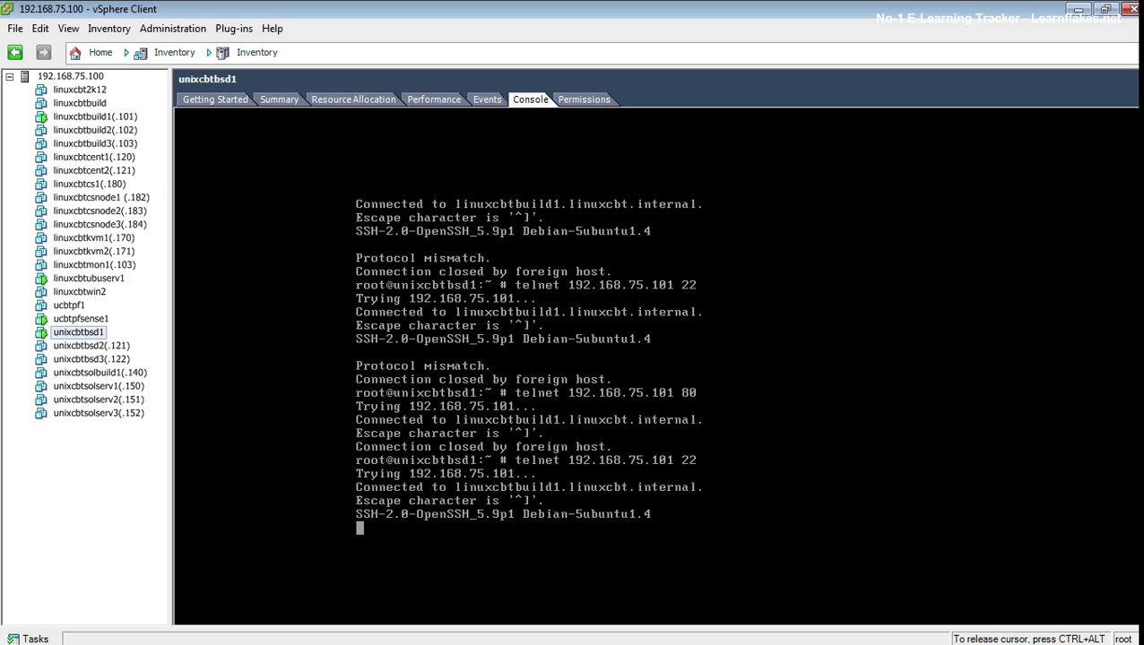
key("Return")
key("Up")
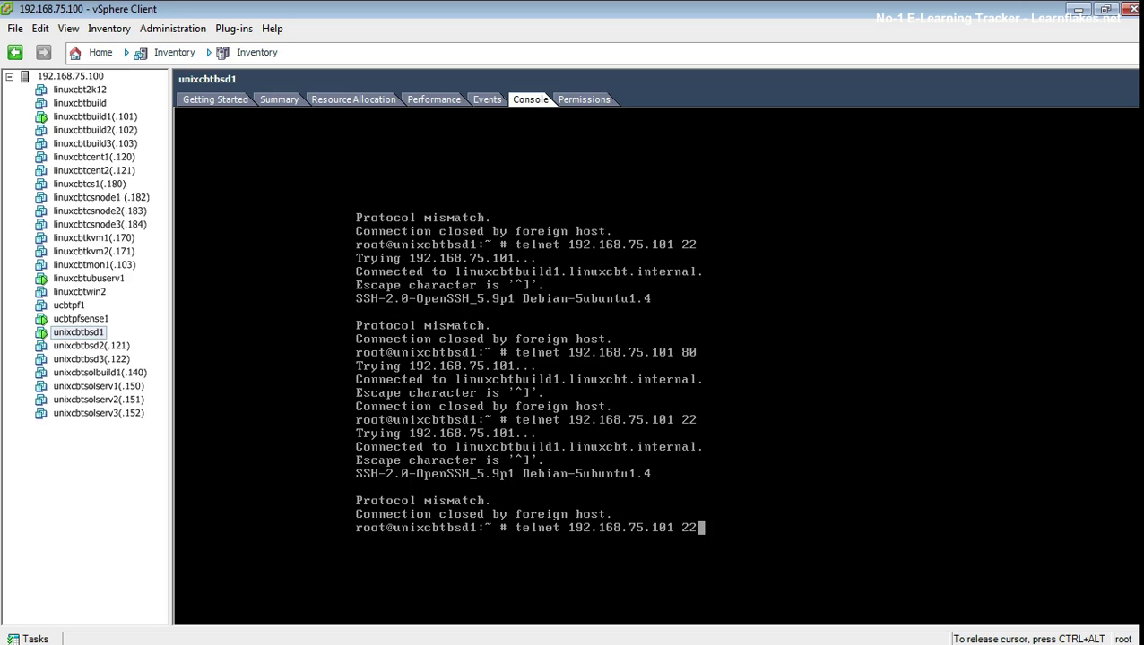
key("Return")
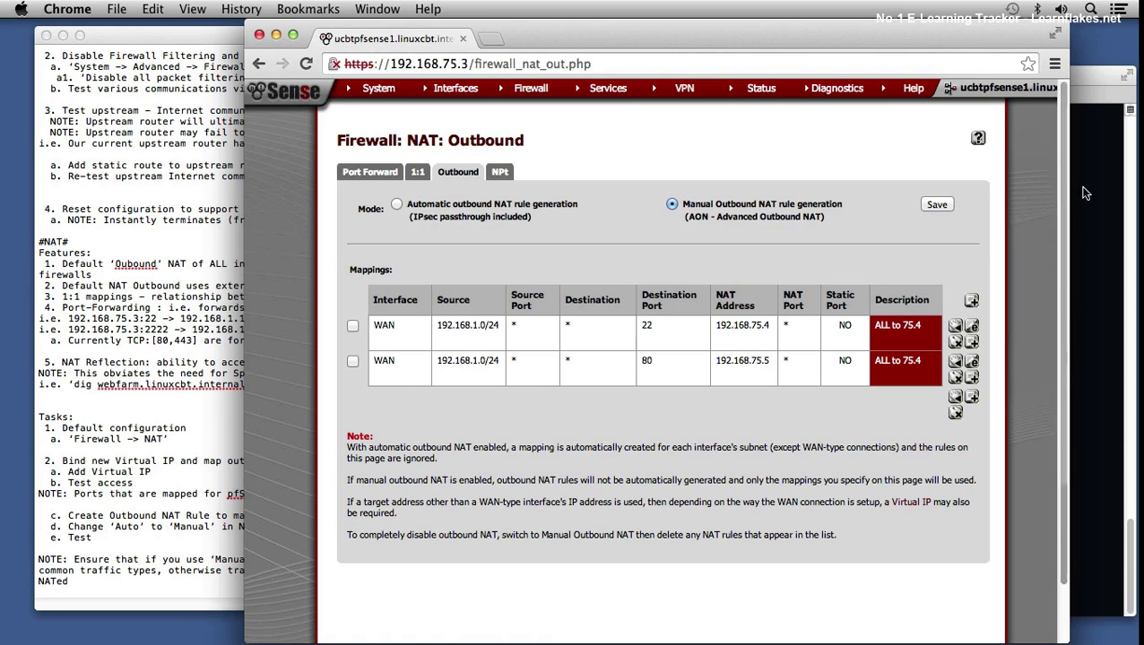
left_click(1084, 193)
key("Up")
key("Return")
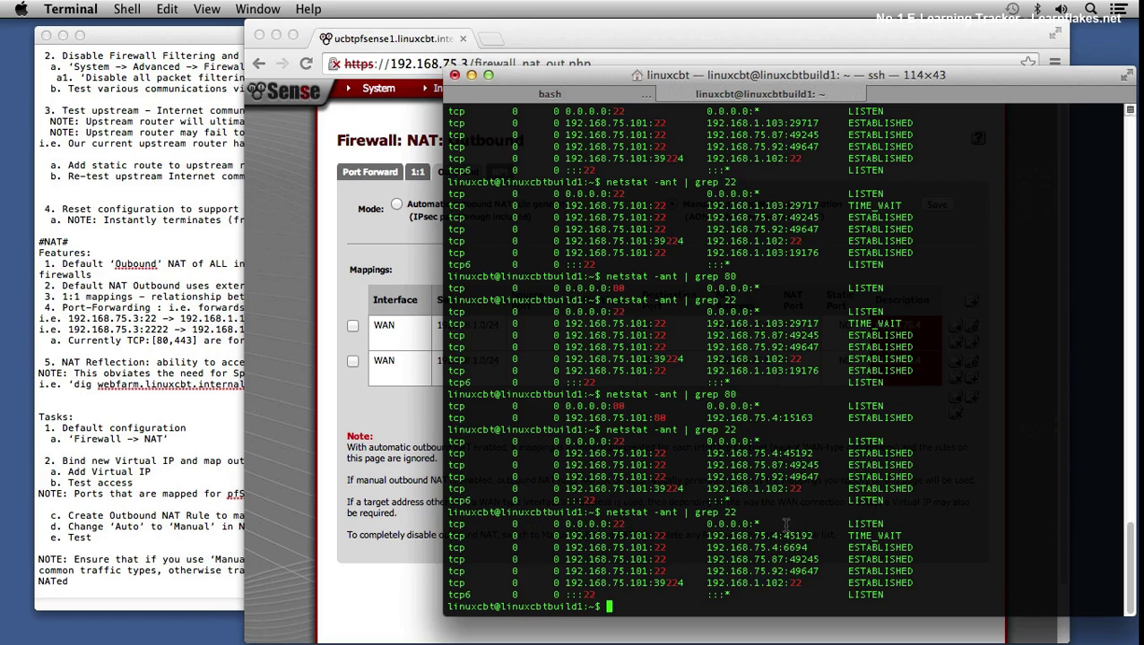
left_click_drag(783, 535, 805, 548)
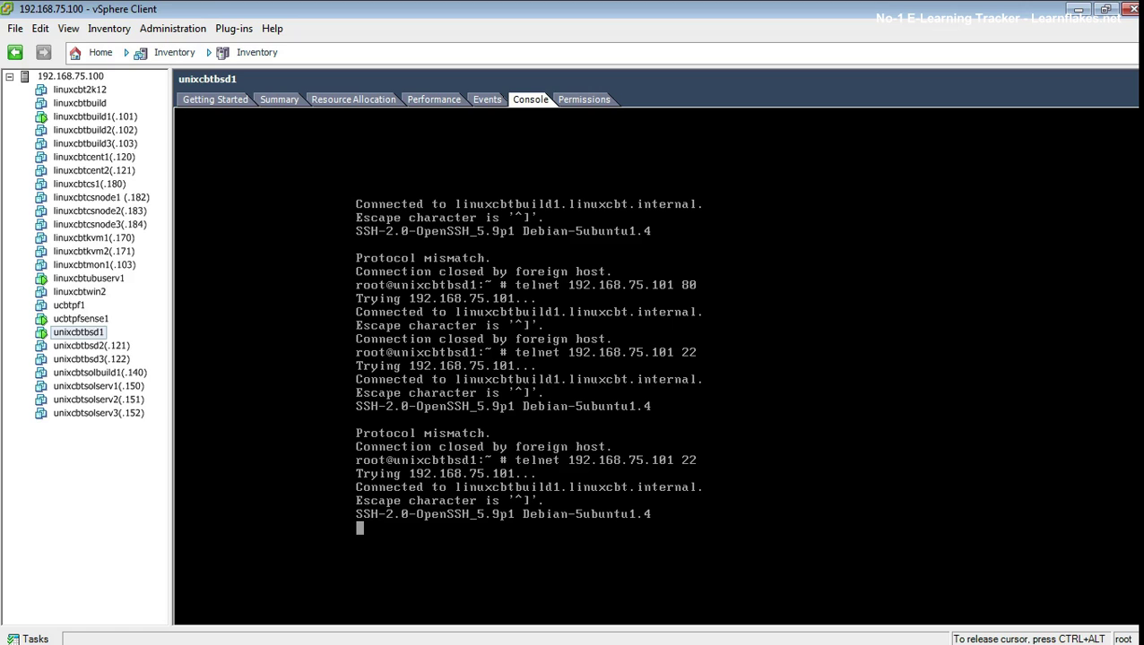
- Telnet to port 80 and filter netstat on 80, highlighting the 192.168.75.5 source
key("Return")
key("Up")
key("BackSpace")
key("BackSpace")
type("80")
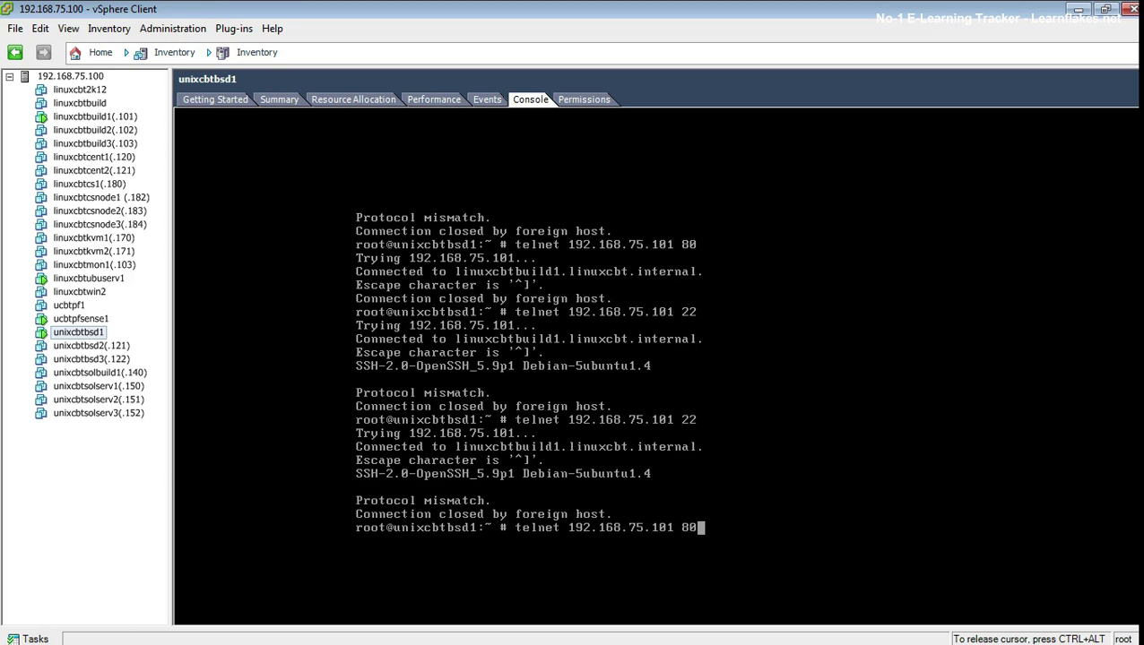
key("Return")
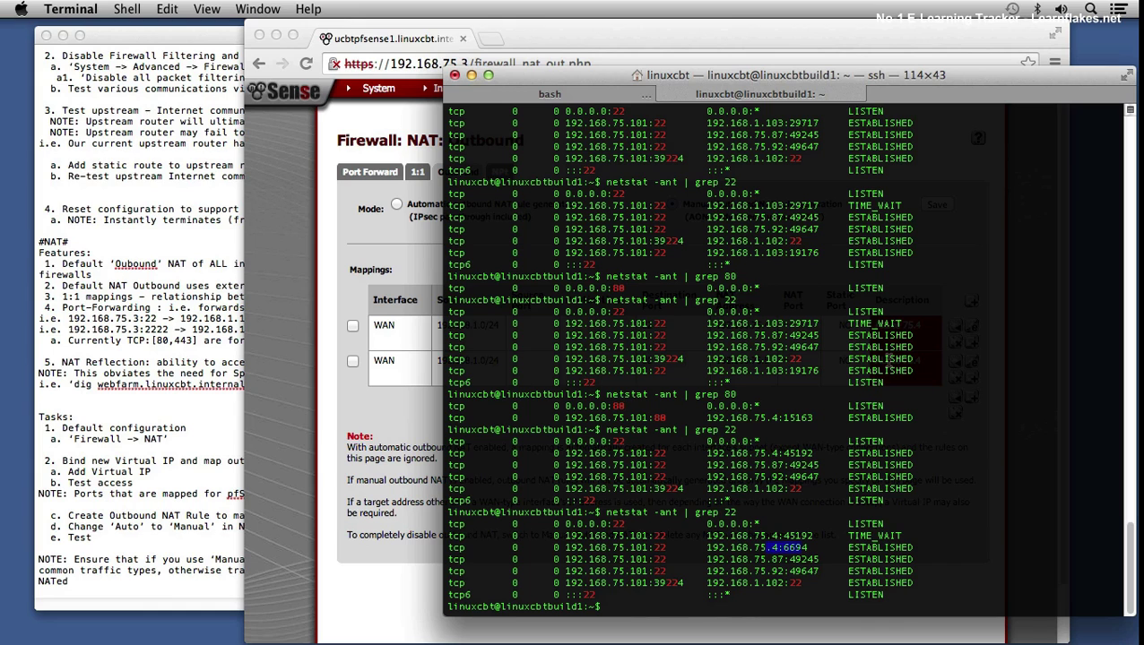
key("Up")
key("BackSpace")
key("BackSpace")
type("80")
key("Return")
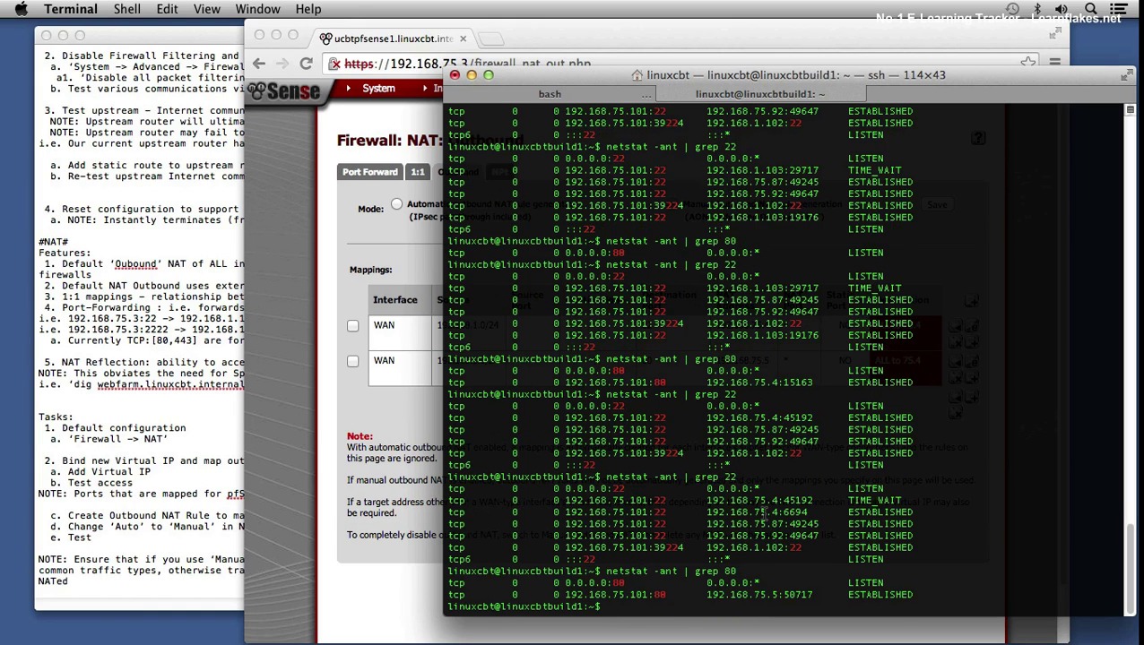
left_click_drag(759, 595, 801, 594)
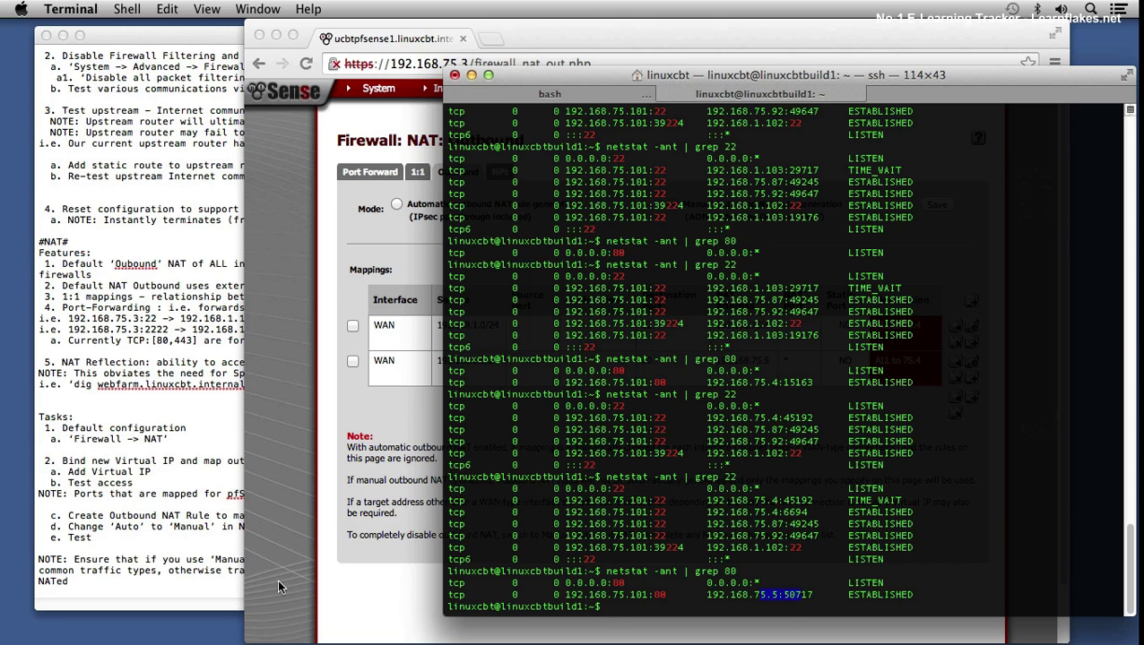
left_click(186, 587)
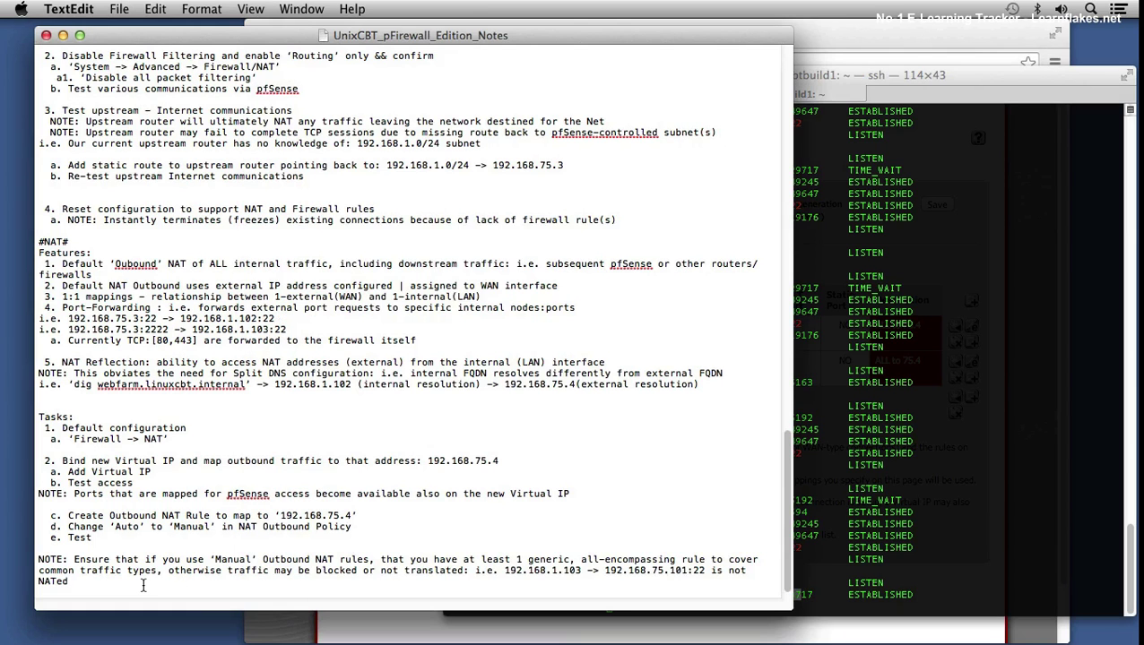
- Add task f: repeat with additional address and split destination TCP:80 from TCP:22; save
key("Return")
key("Return")
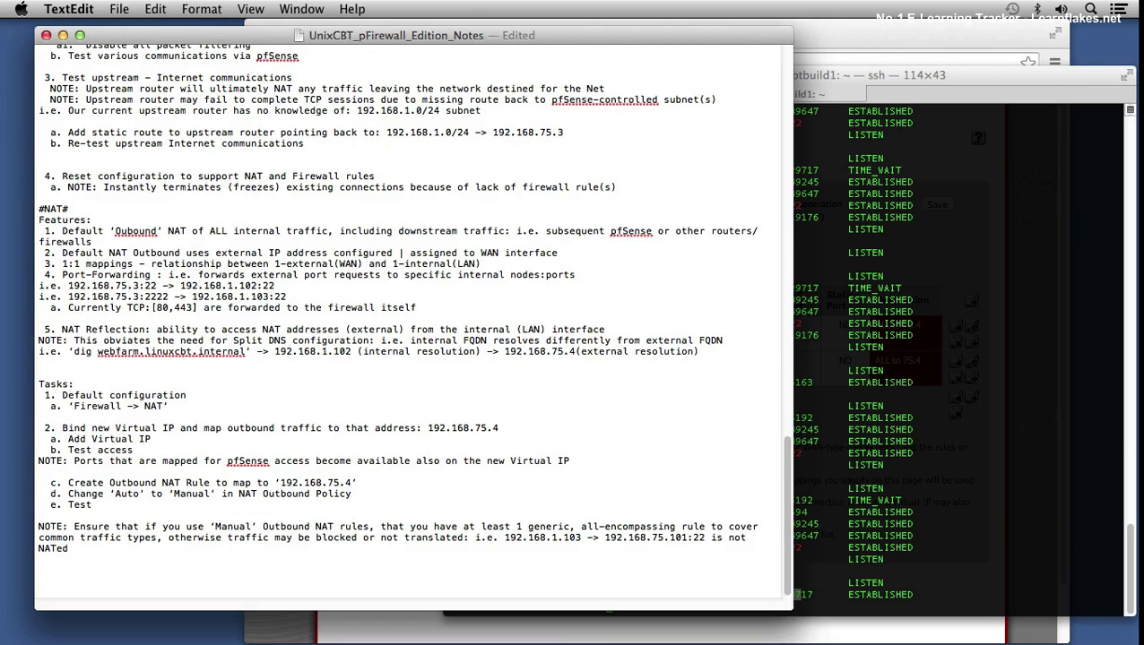
type("f. Fepeats wit")
key("BackSpace")
key("BackSpace")
key("BackSpace")
key("BackSpace")
key("BackSpace")
type("with additional")
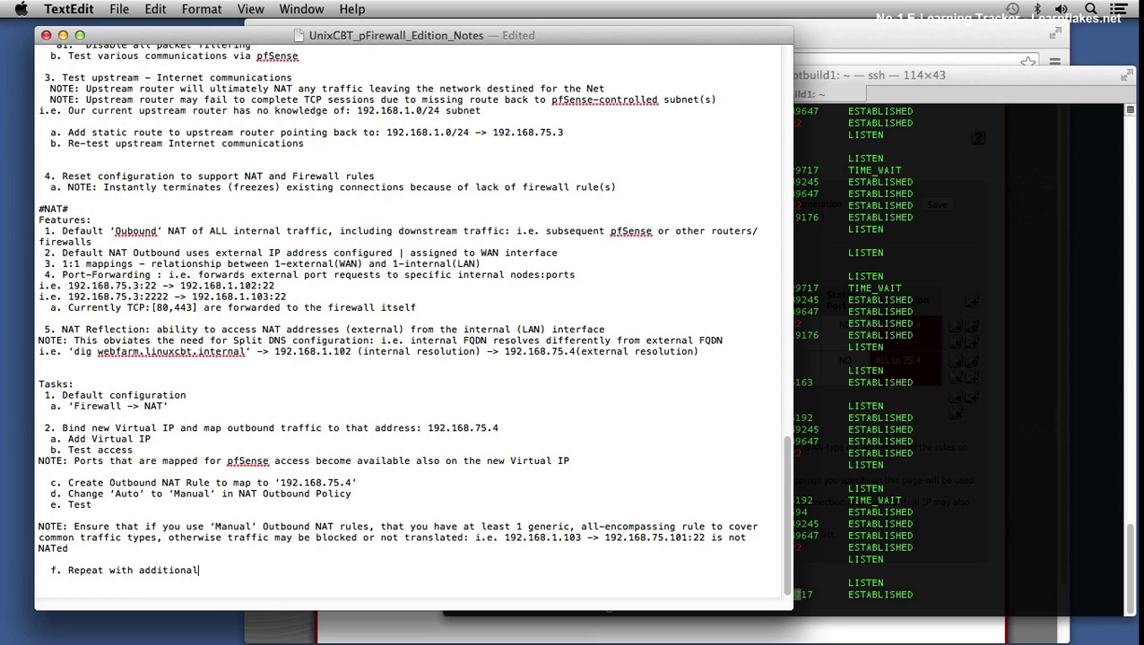
type(" address and split de")
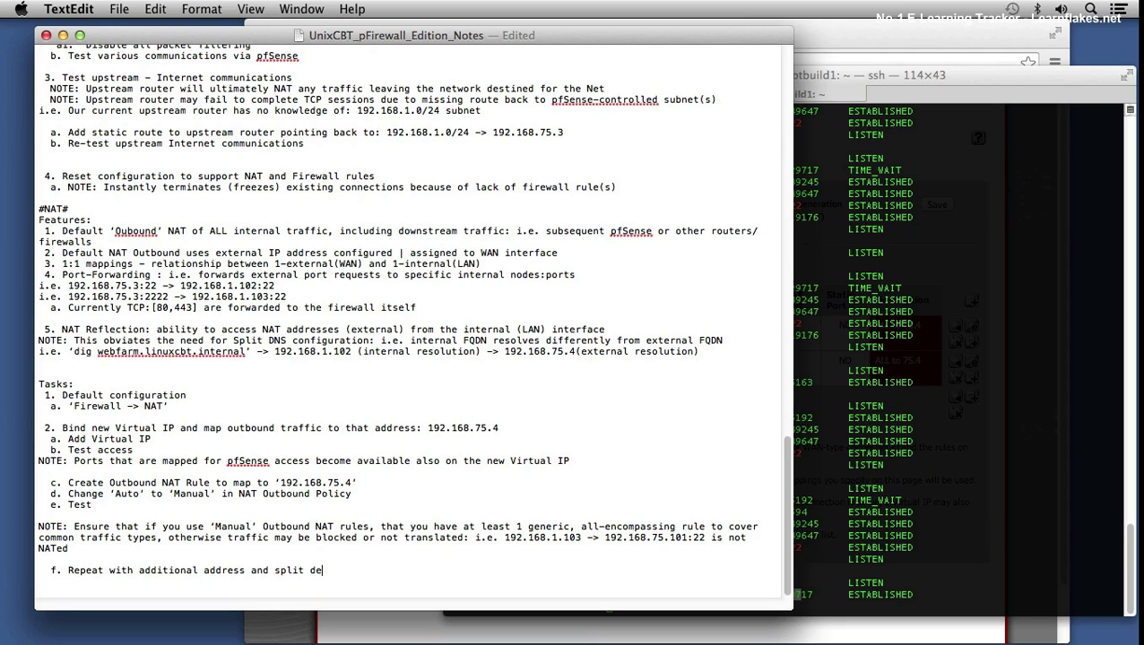
type("stination: TCP:80 from ")
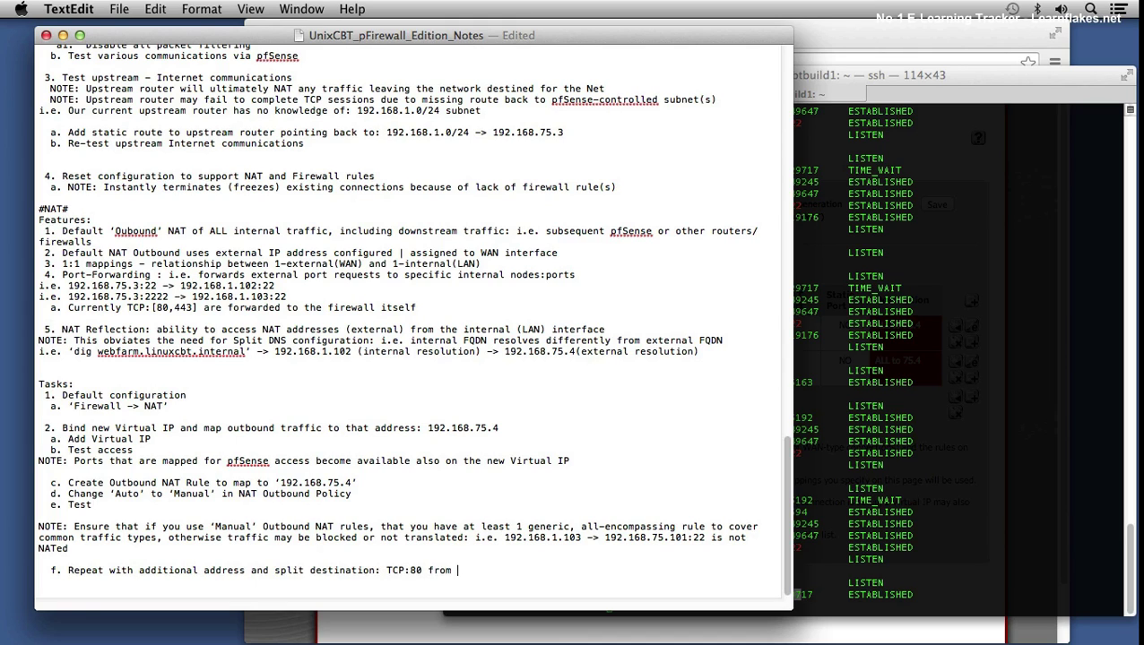
type("TCP:22")
key("Return")
key("cmd+s")
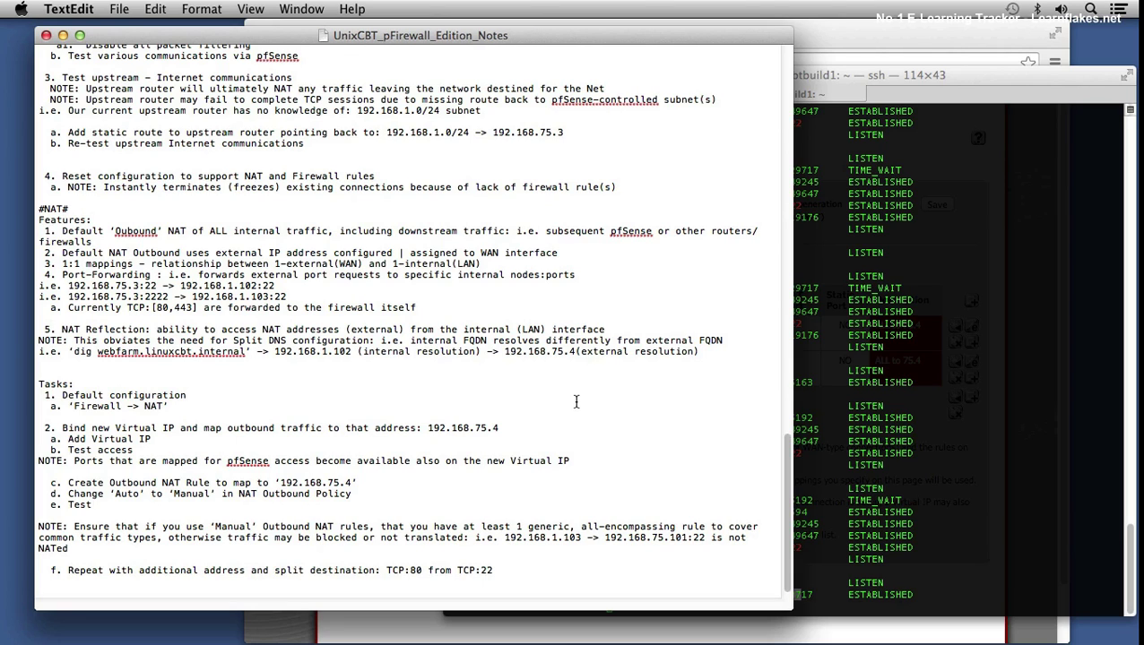
- Add a NOTE about discretely tracking traffic destined to various targets and save
type("NOTE: ")
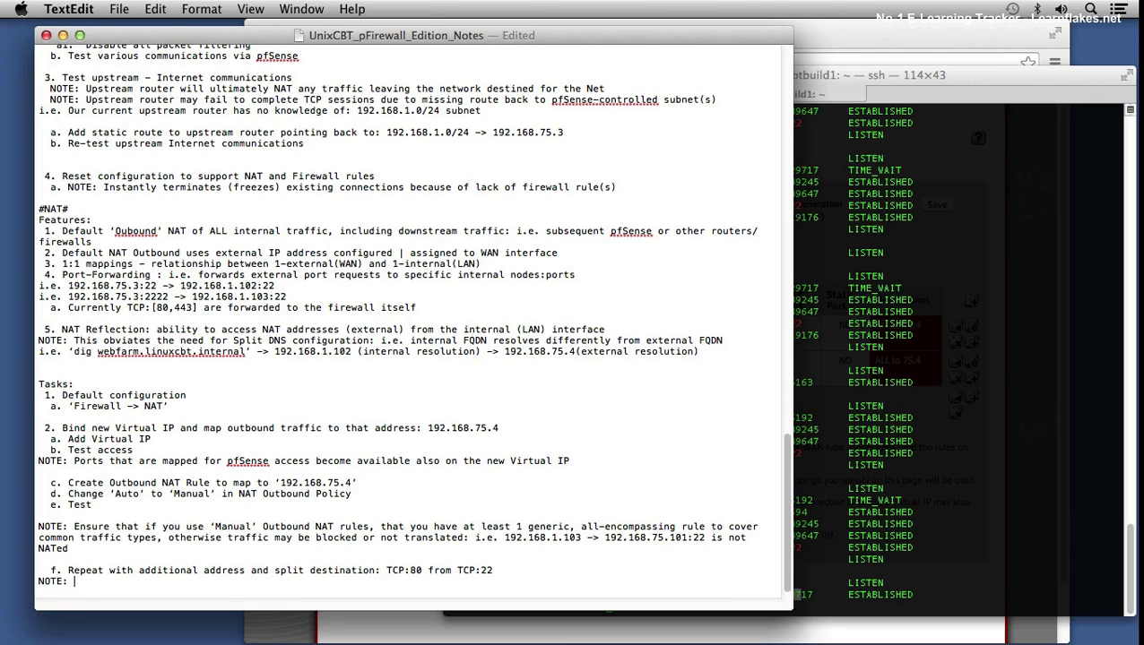
type("This may be ideal to help track , di")
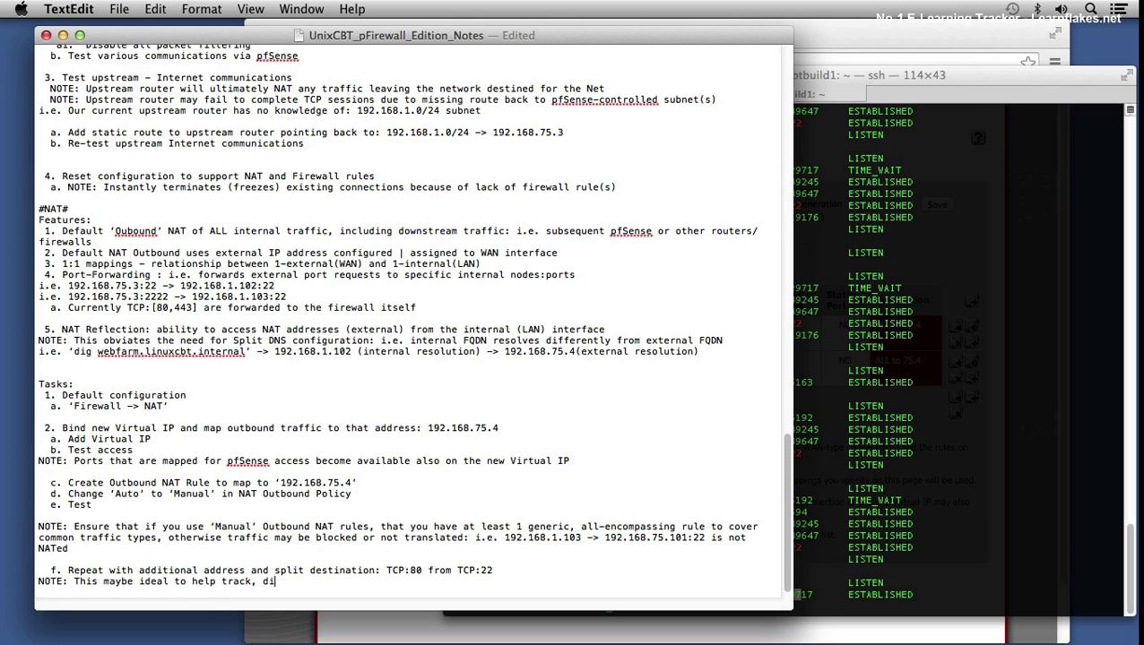
type("scretely, traffi")
type("c des")
type("ting")
type("d to various")
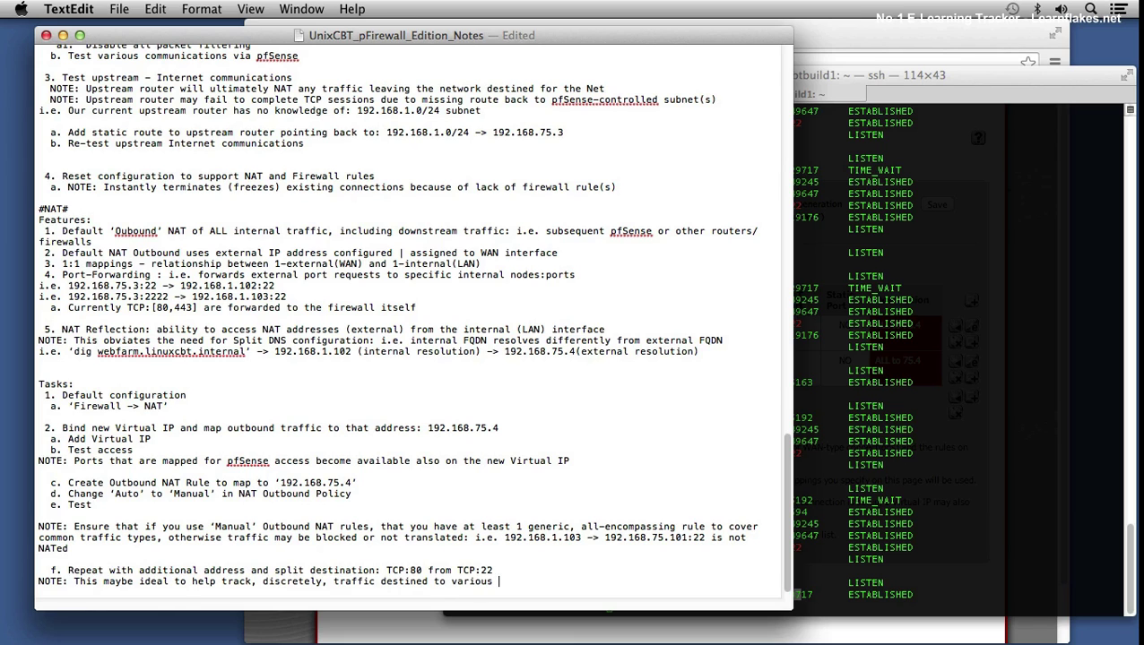
type(" targets")
key("Return")
key("cmd+s")
left_click(896, 254)
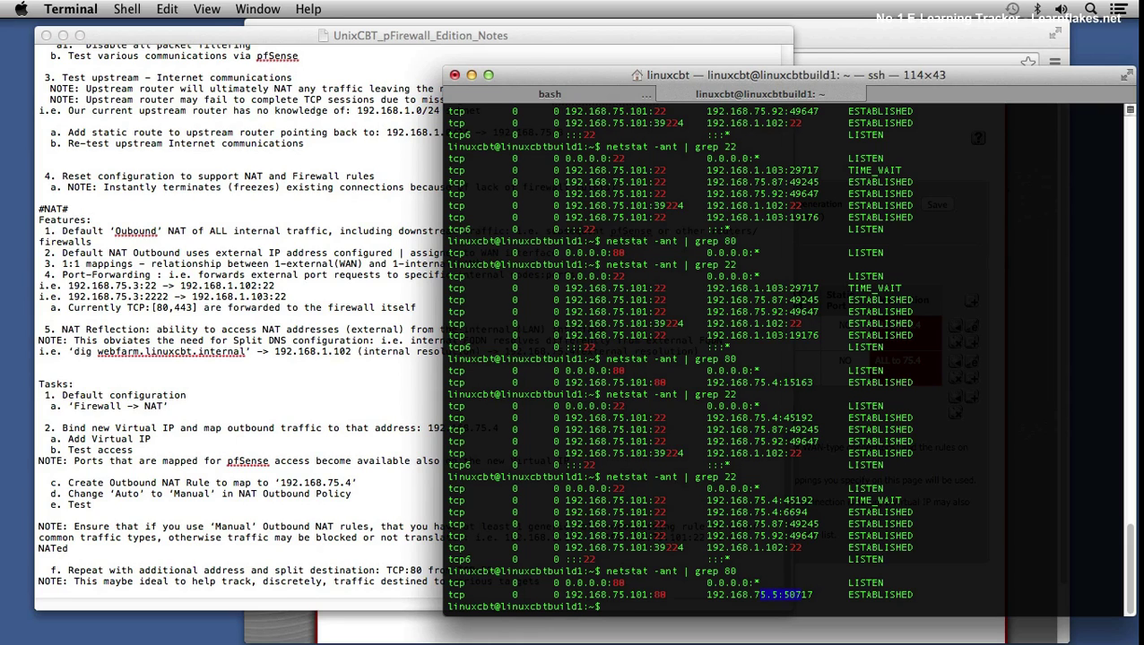
left_click(915, 43)
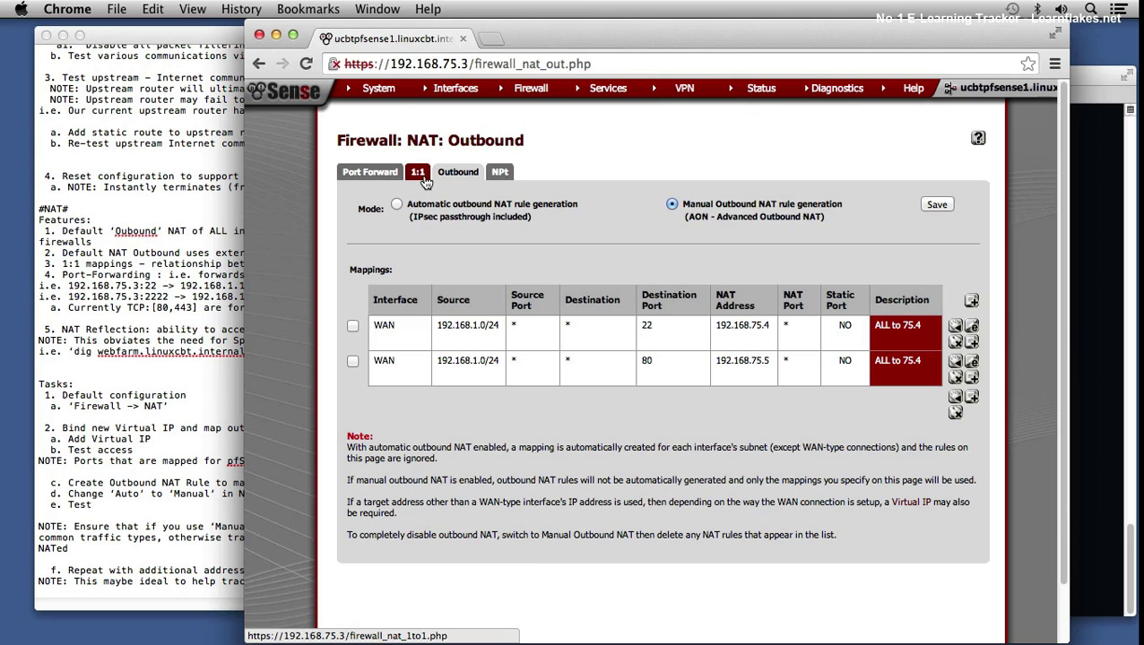
- Create a 1:1 NAT entry mapping 192.168.75.4 to 192.168.1.102, described Inbound-102, and apply
left_click(418, 172)
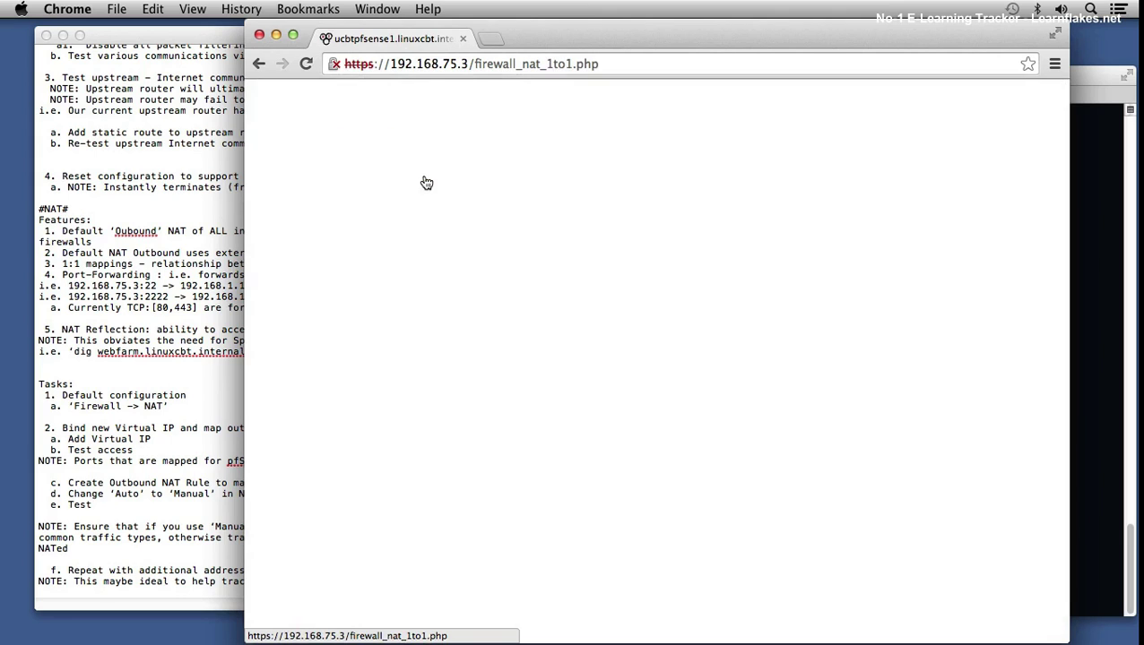
left_click(945, 204)
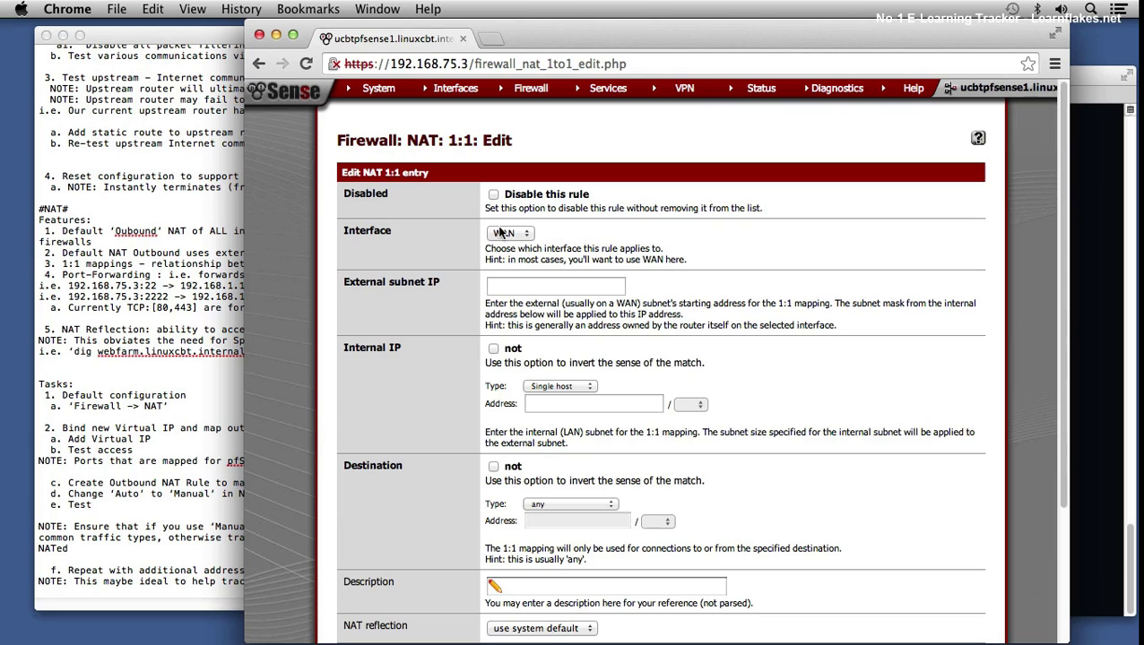
left_click(538, 284)
type("1")
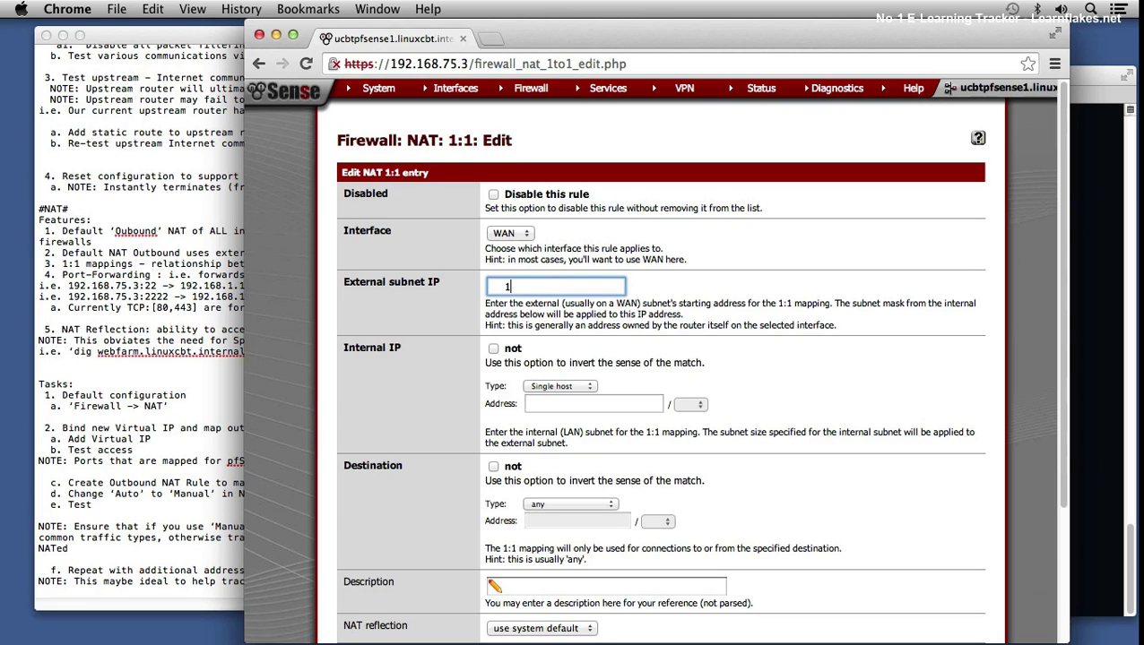
type("92.168.75.4")
left_click(559, 405)
type("192.168.1.102")
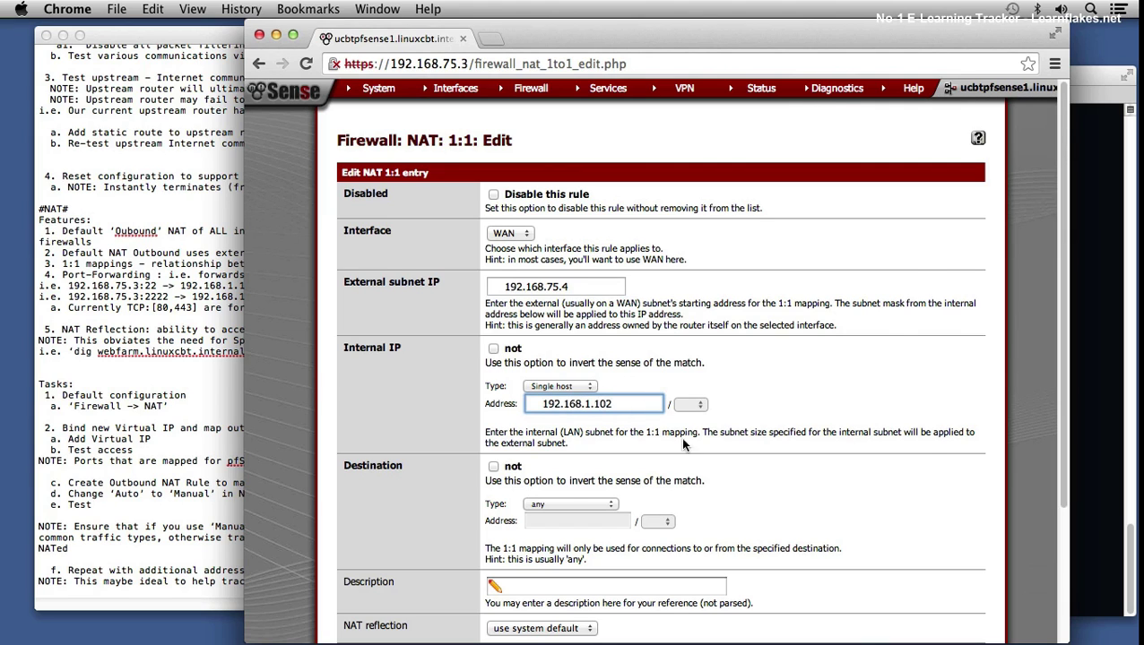
scroll(681, 436, "down", 2)
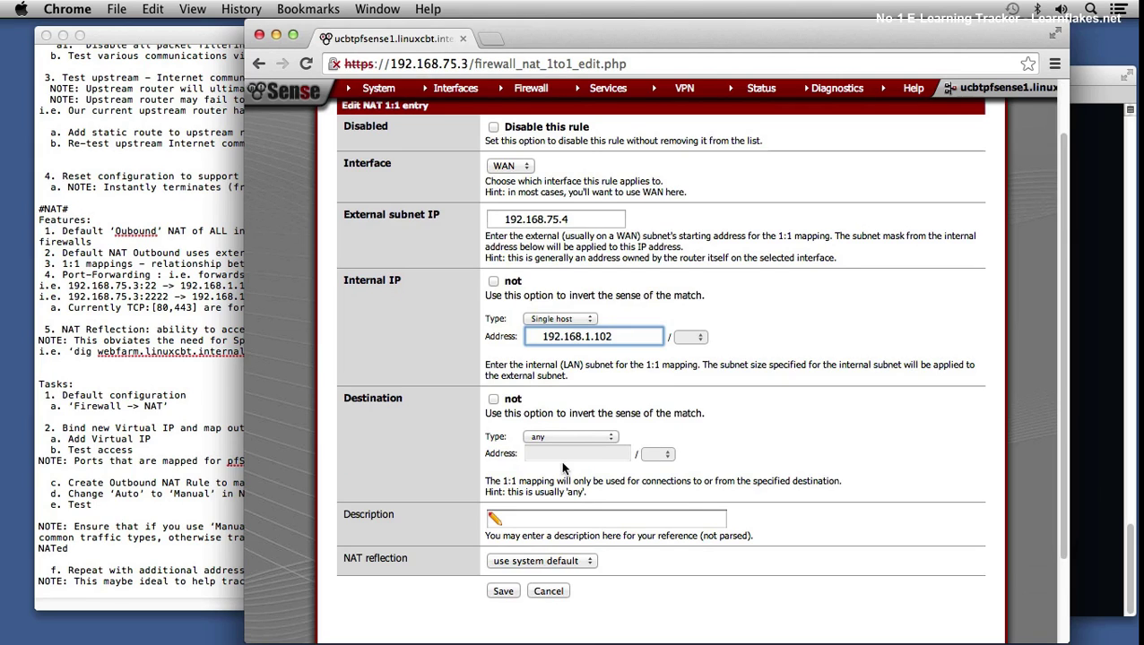
left_click(555, 520)
type("Inbound-")
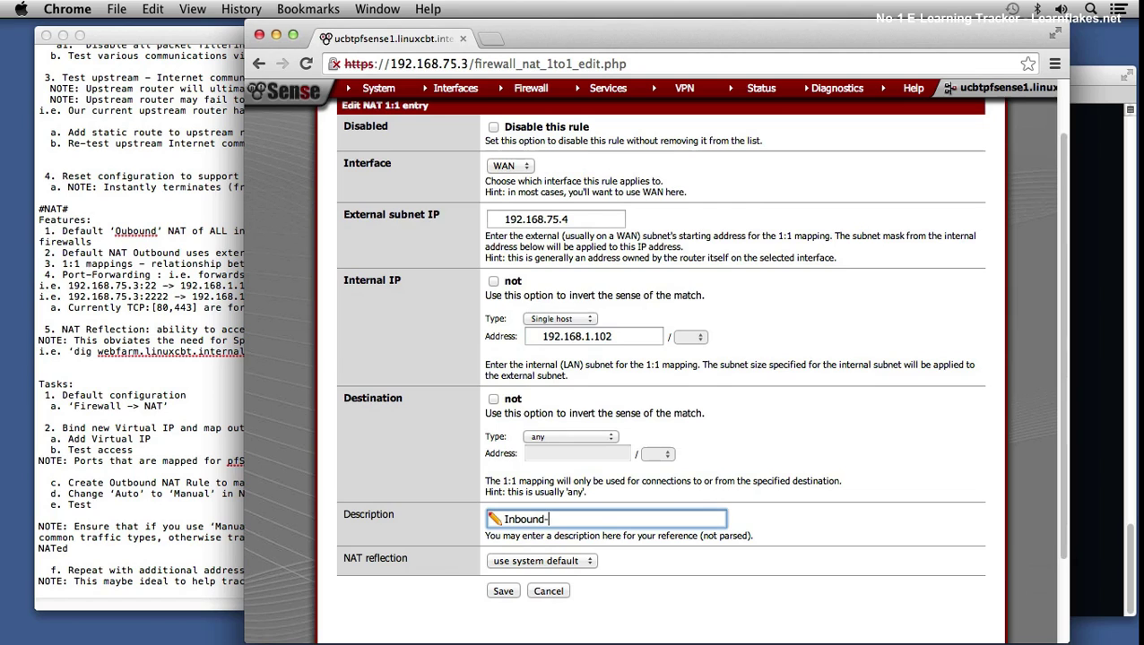
type("102")
left_click(502, 591)
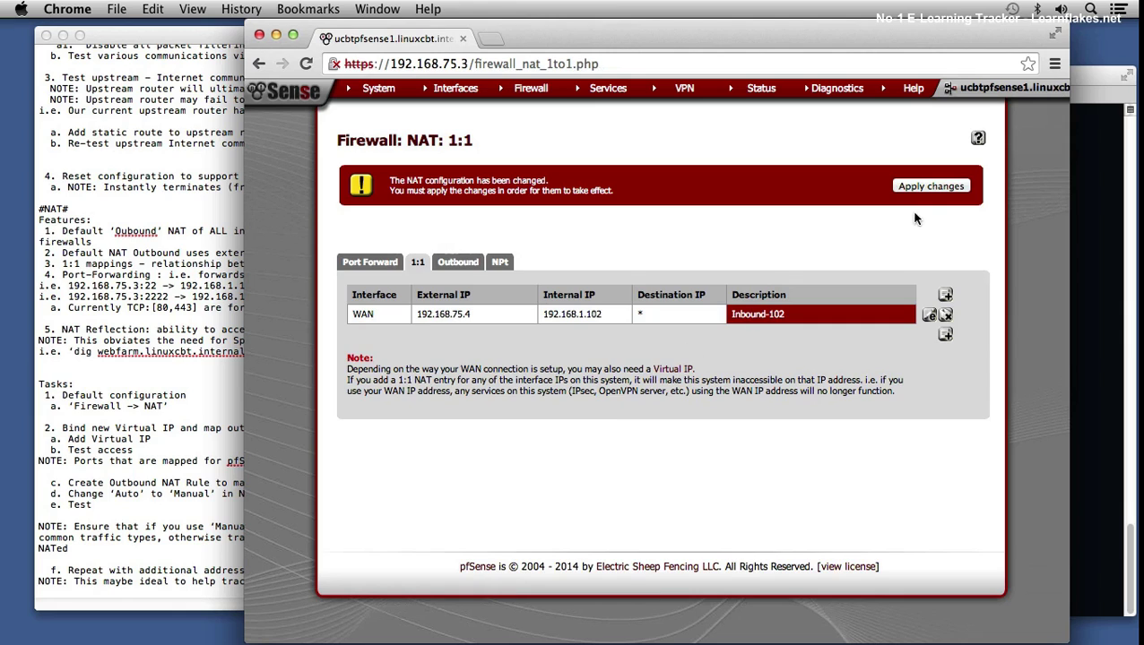
left_click(926, 190)
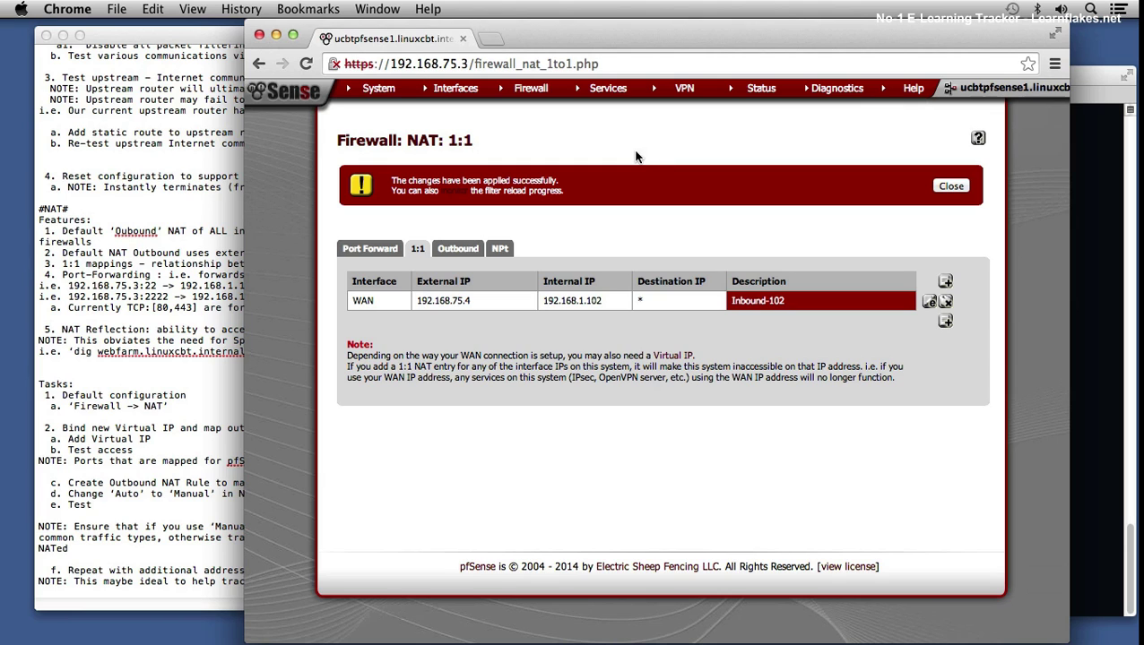
key("ctrl+t")
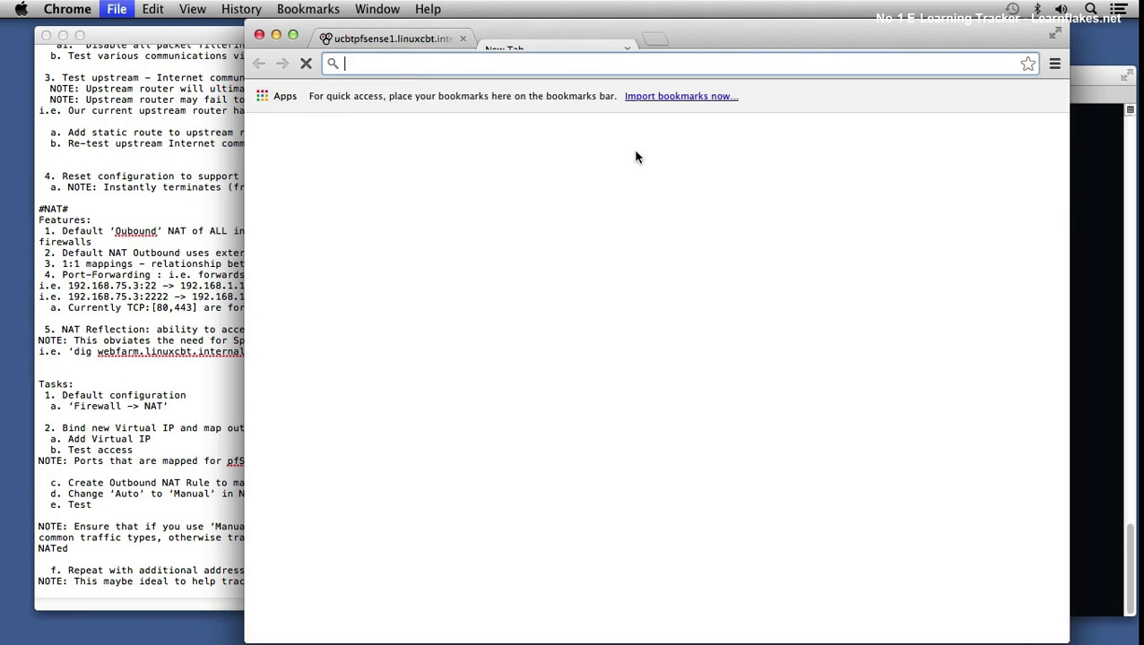
type("192")
key("Down")
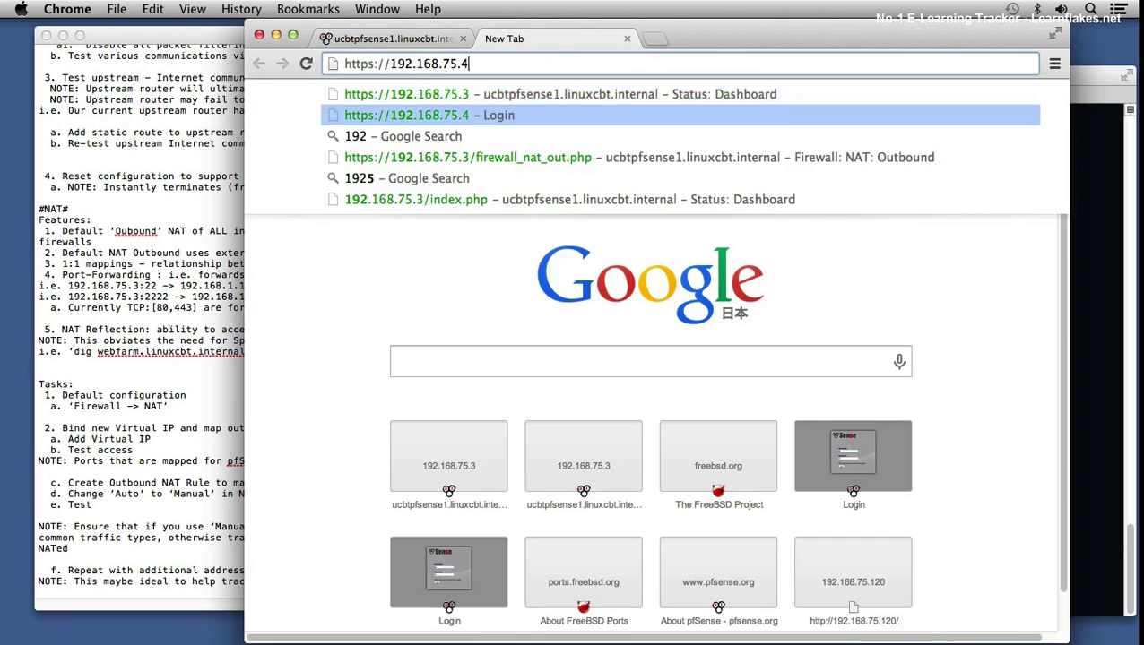
key("Return")
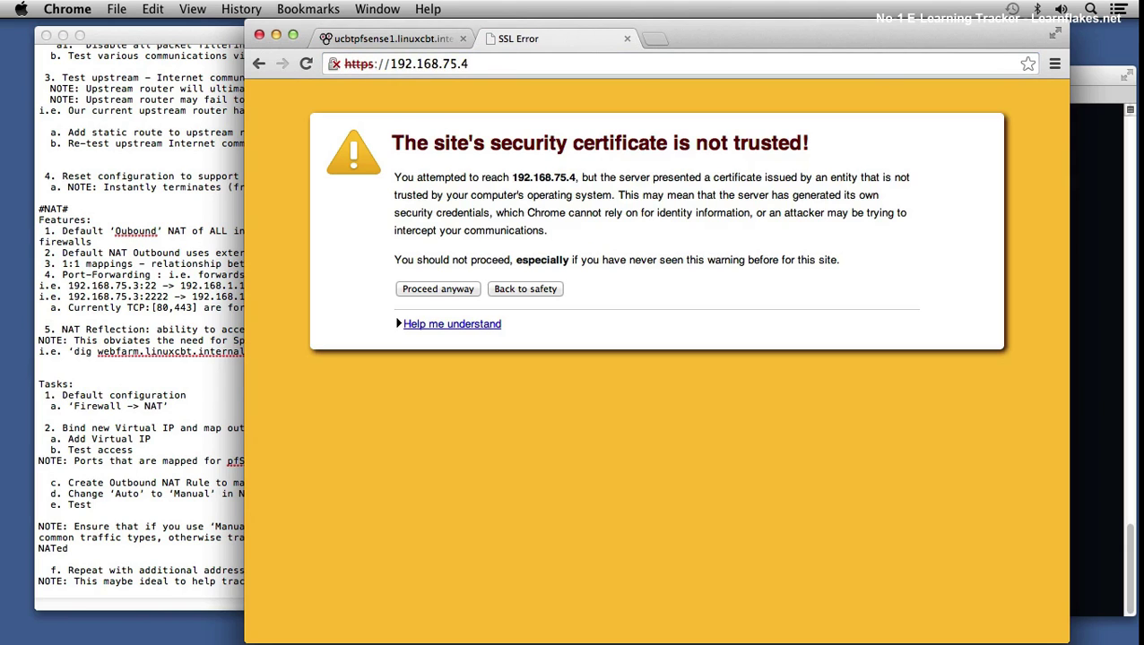
left_click(451, 287)
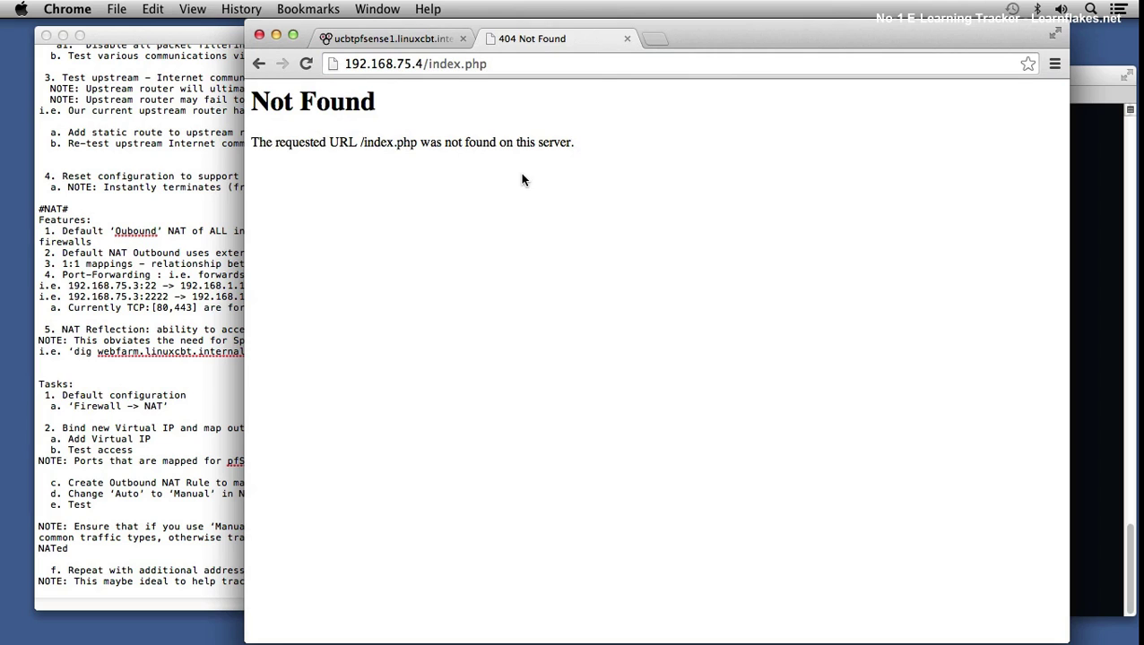
key("super+r")
left_click(189, 588)
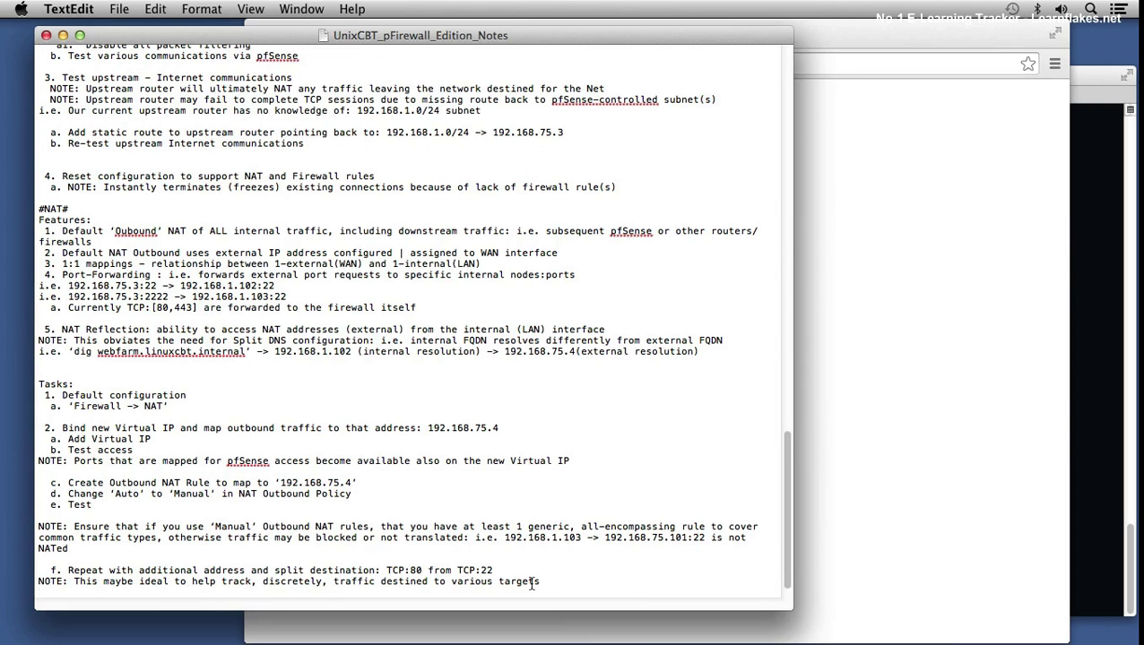
- Add '3. 1:1 mapping' with its pfSense-access note and 192.168.75.4 -> 192.168.1.102 tasks; save
left_click(605, 583)
key("Return")
key("Return")
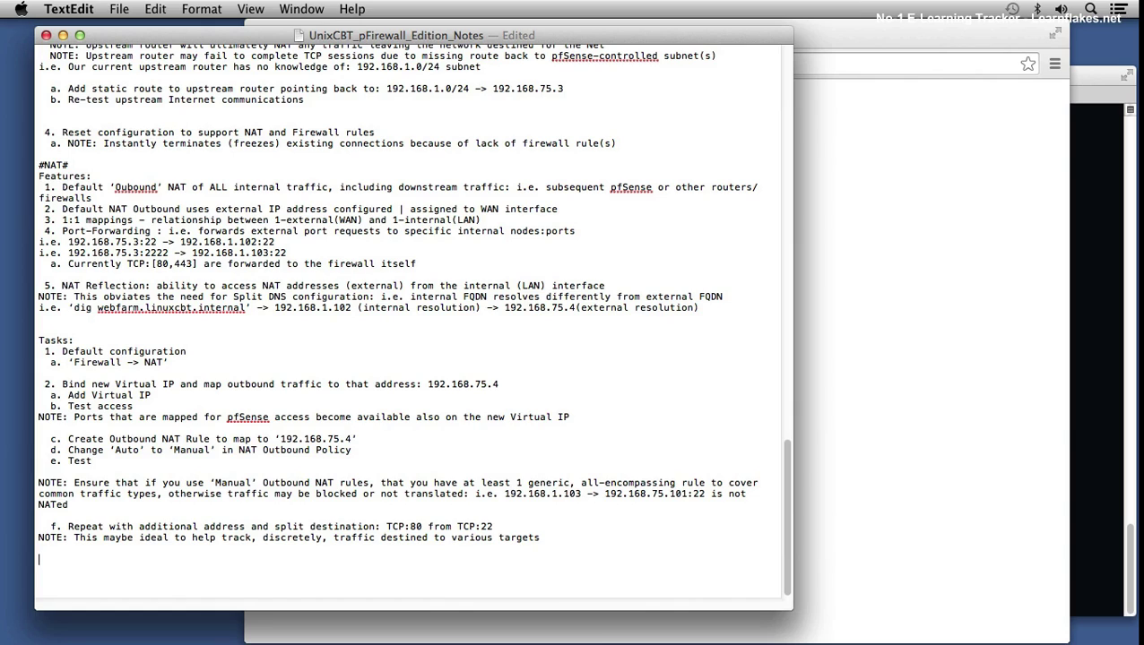
type("3. 1:1 mapping")
key("Return")
type("NOTE: Disables")
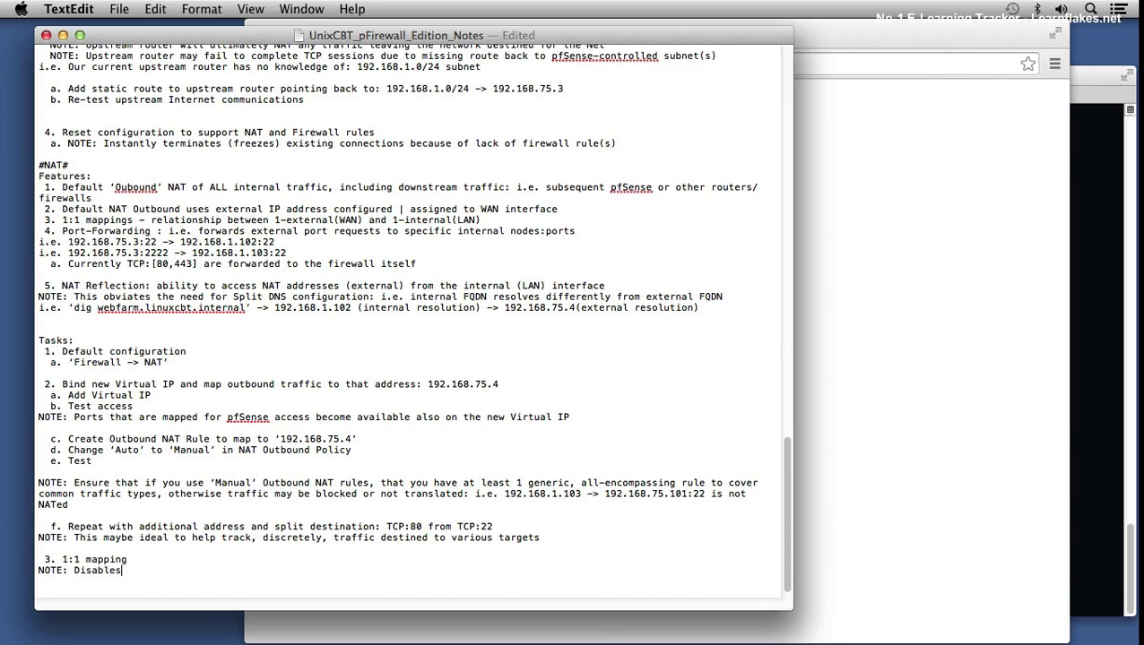
type(" pfSense access on the 1:1 address(es")
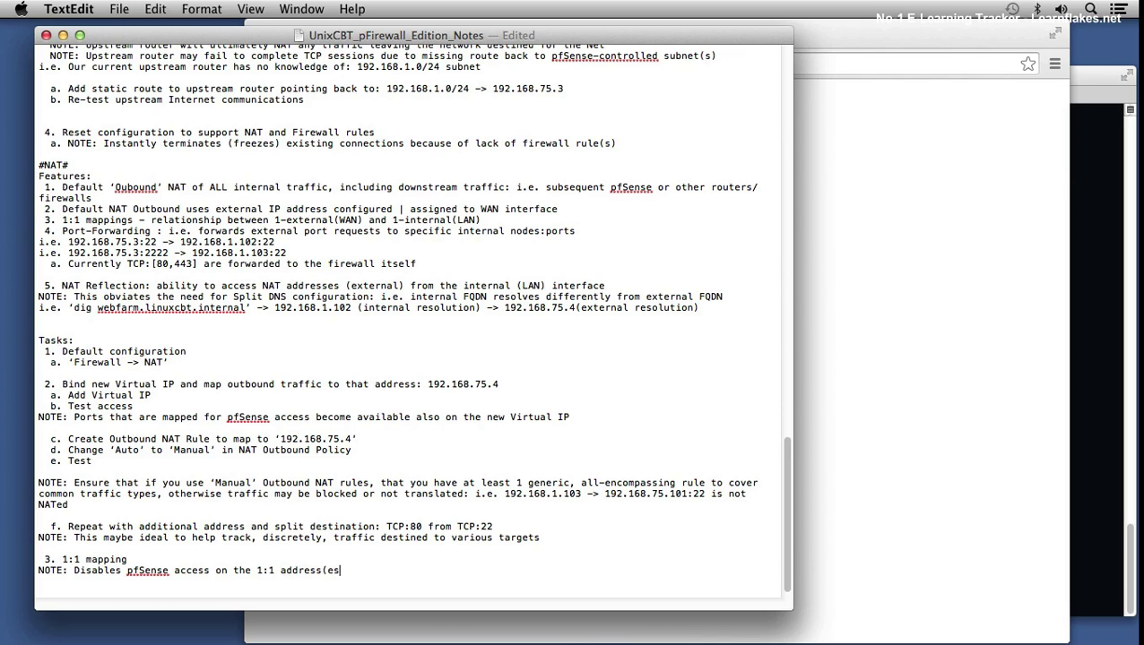
type(")")
key("Return")
type("a. Map 1:1 192.168.75.4 -> 192.168.")
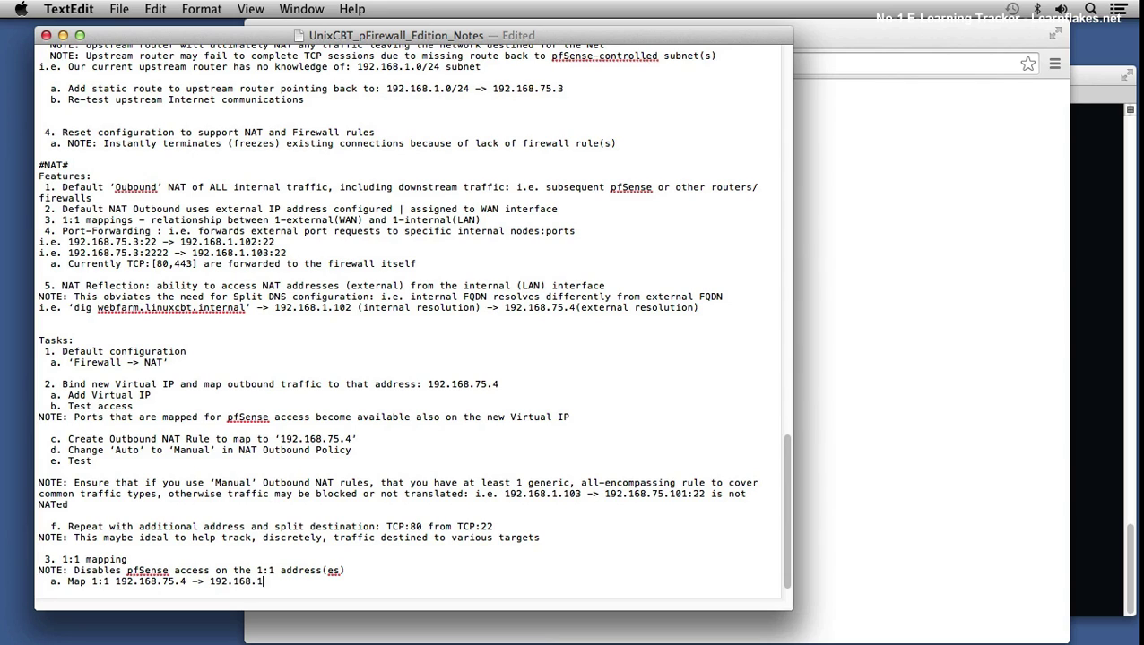
type("1.102   ")
type("b. Try to acce")
type("ss services ")
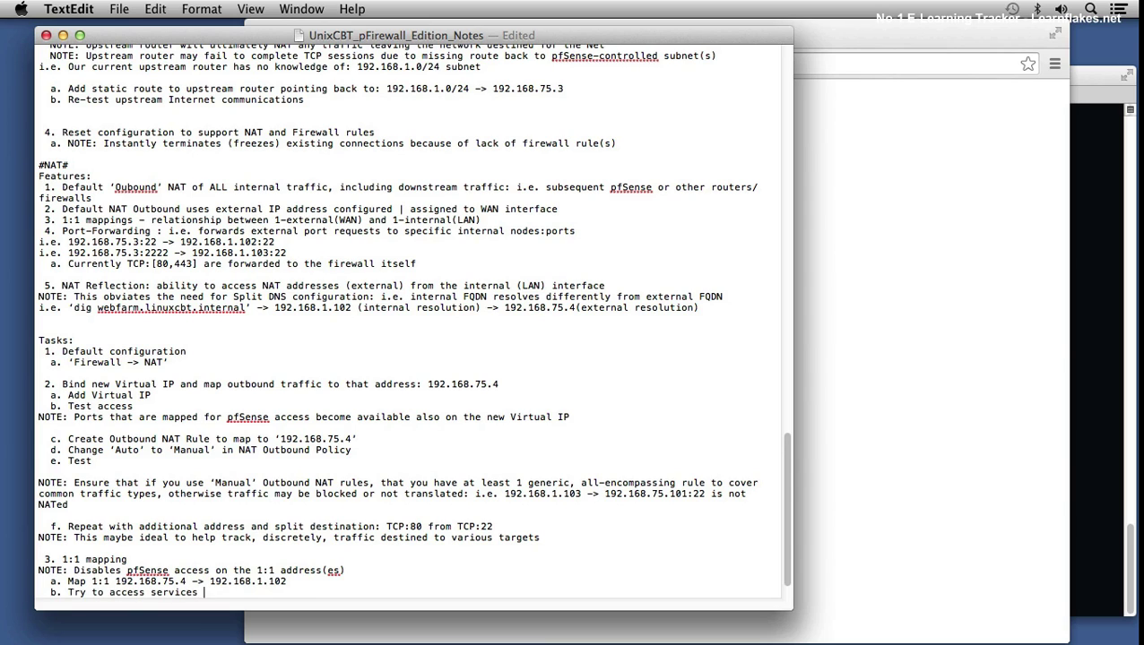
type("on: 192.168.75")
key("super+s")
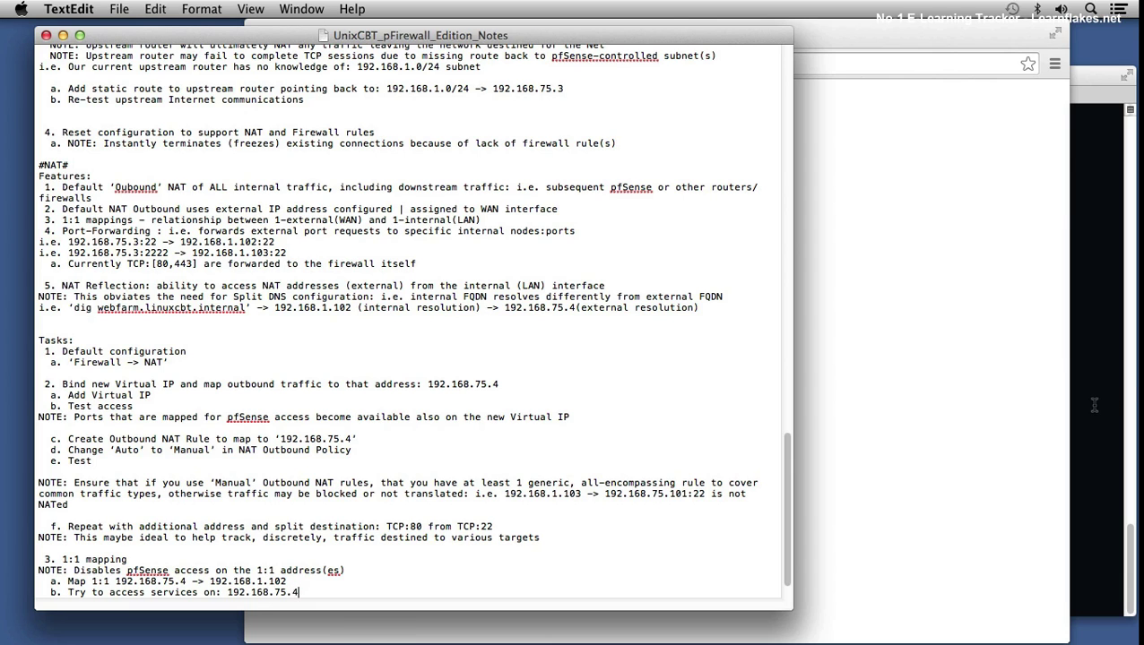
left_click(1089, 404)
- Clear the terminal and run nmap -v 192.168.75.4
type("clear")
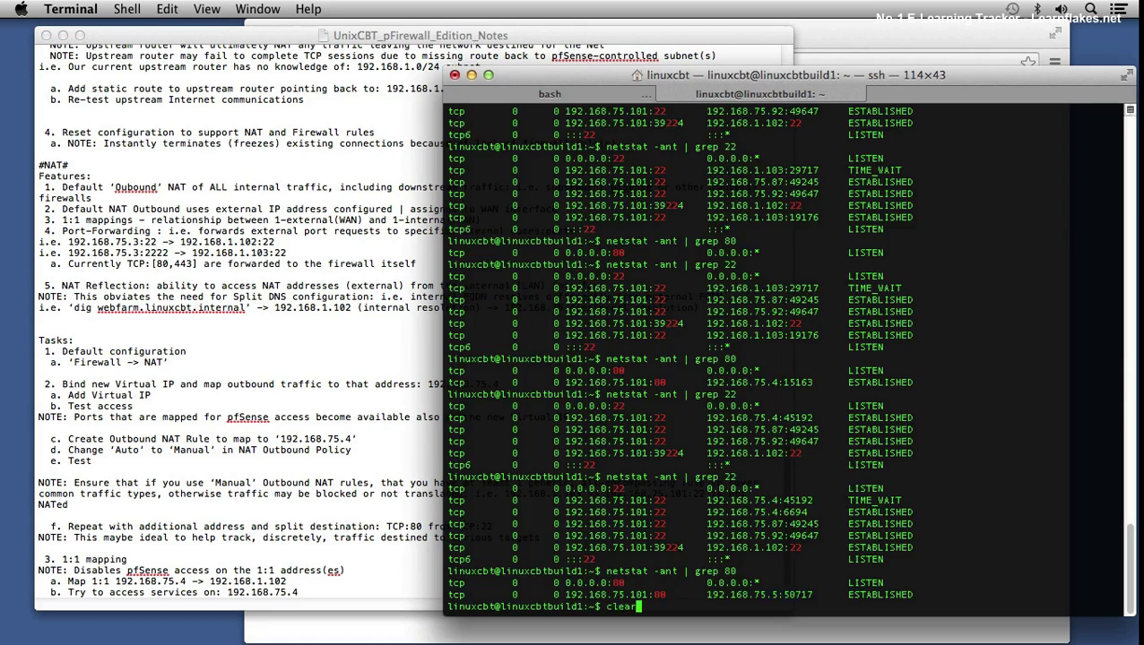
key("Return")
type("nmap -v 192.168.75.4")
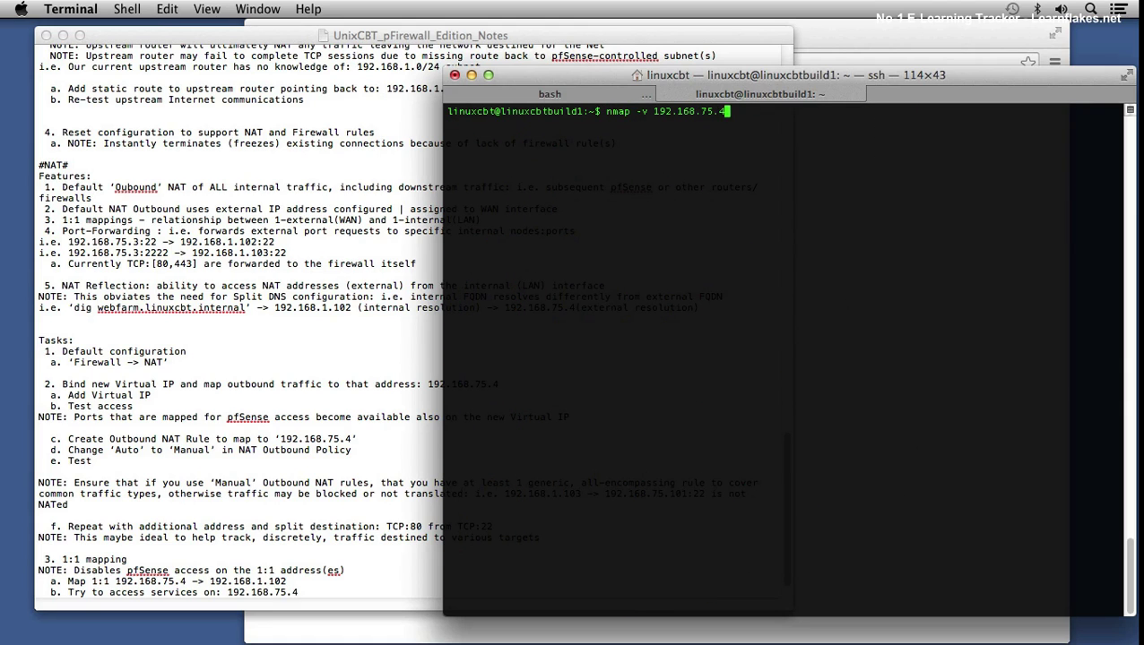
key("Return")
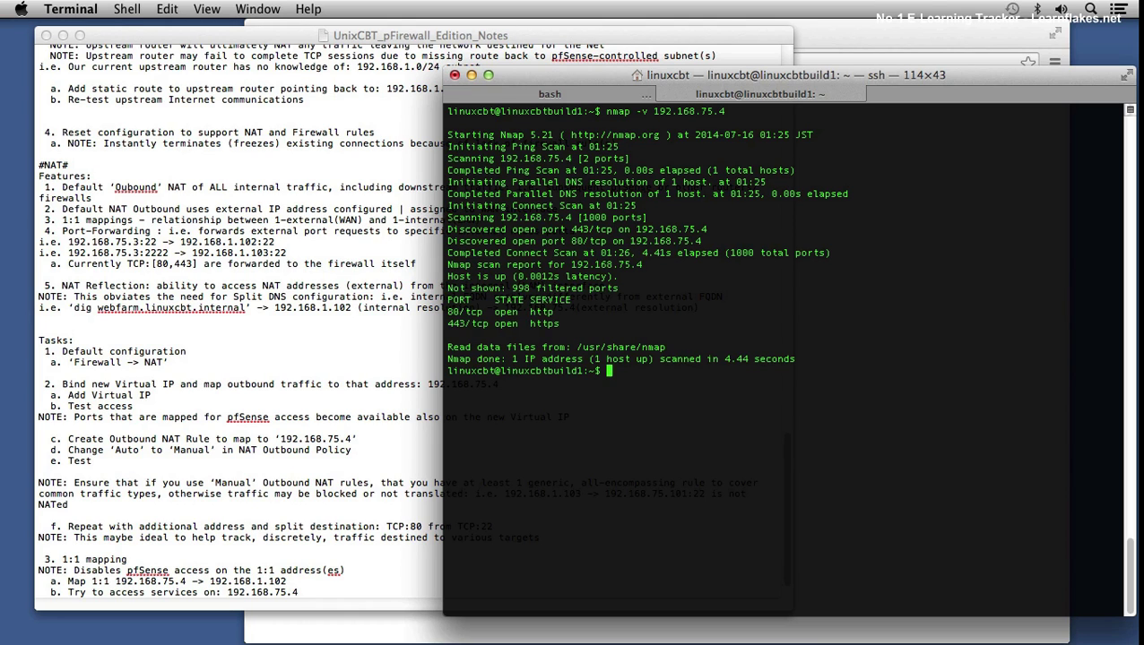
- Remove /index.php from the address and reload 192.168.75.4 to reach 'It works!'
left_click(858, 42)
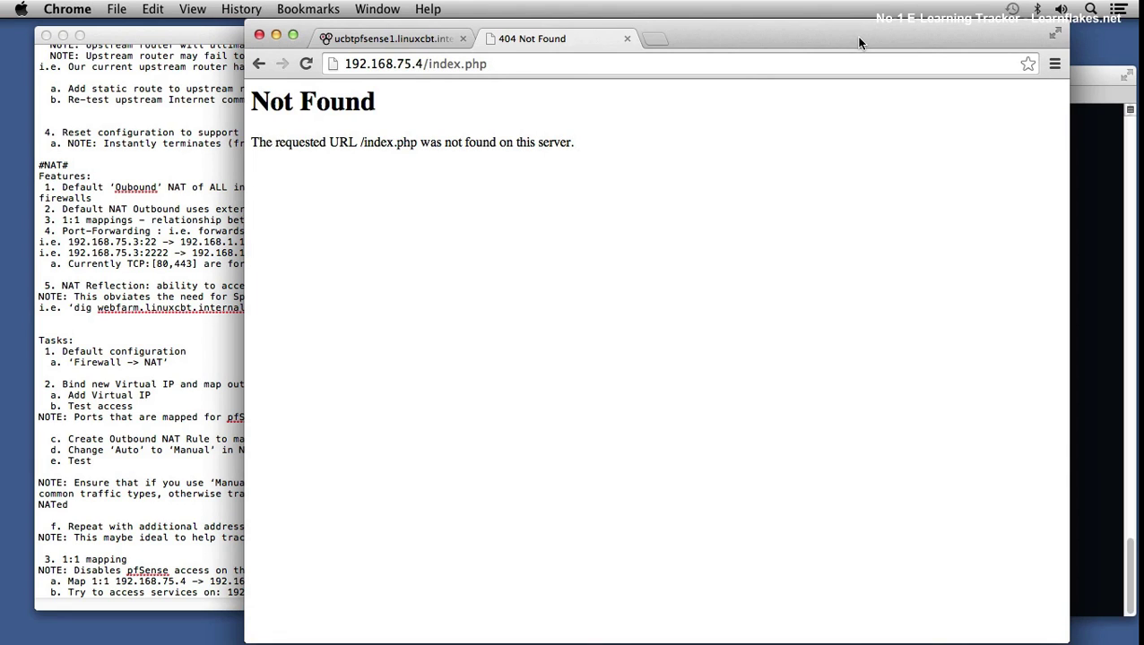
left_click(722, 61)
left_click(514, 61)
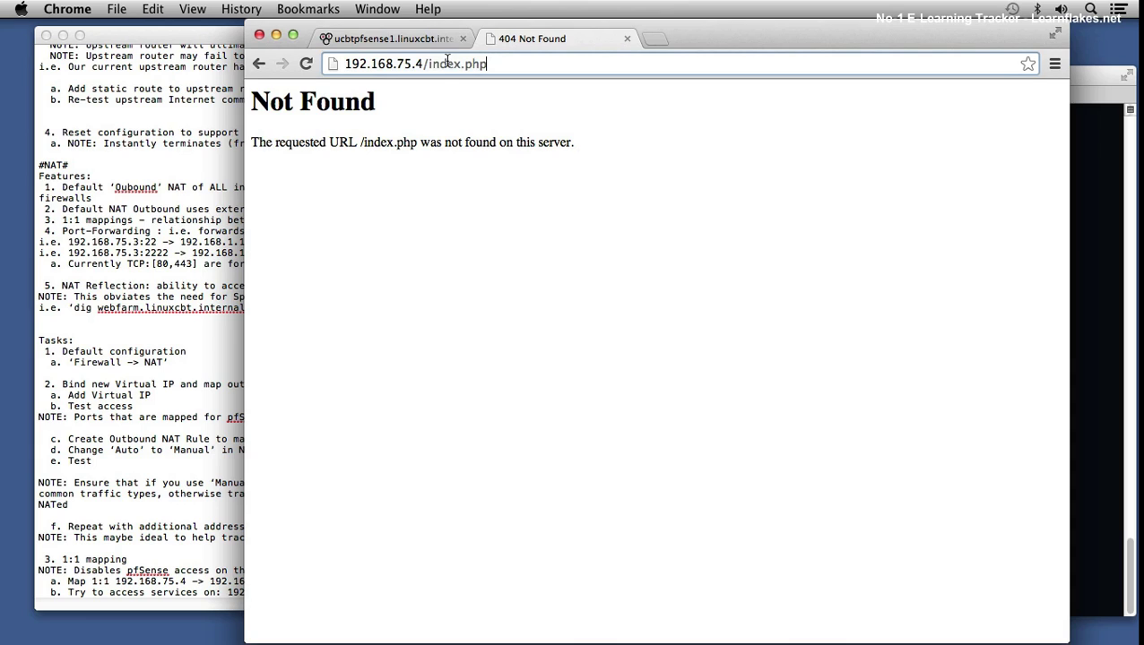
left_click_drag(424, 64, 486, 64)
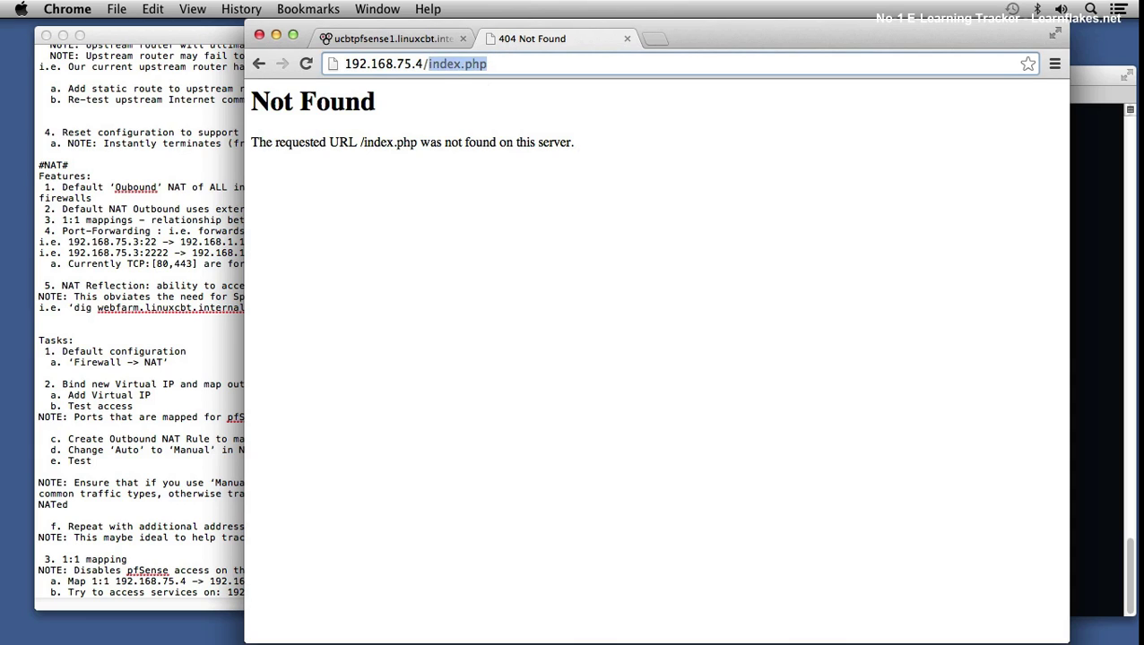
key("BackSpace")
key("Return")
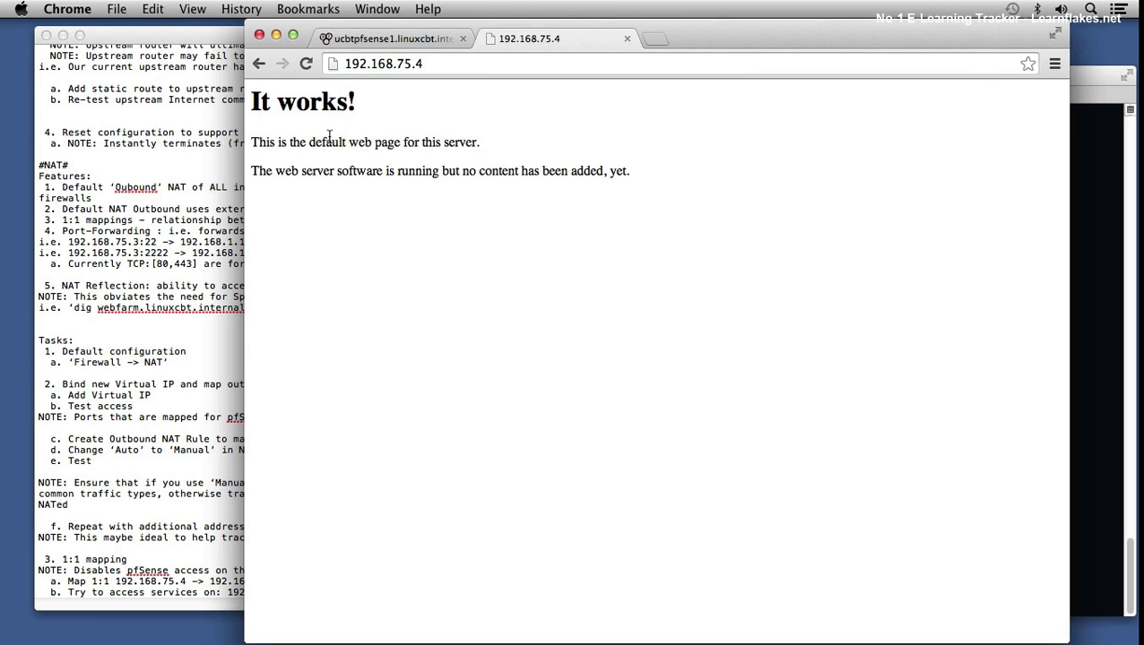
key("super+r")
- Run telnet 192.168.75.4 80, send ^] to the web server, then reconnect
left_click(1082, 145)
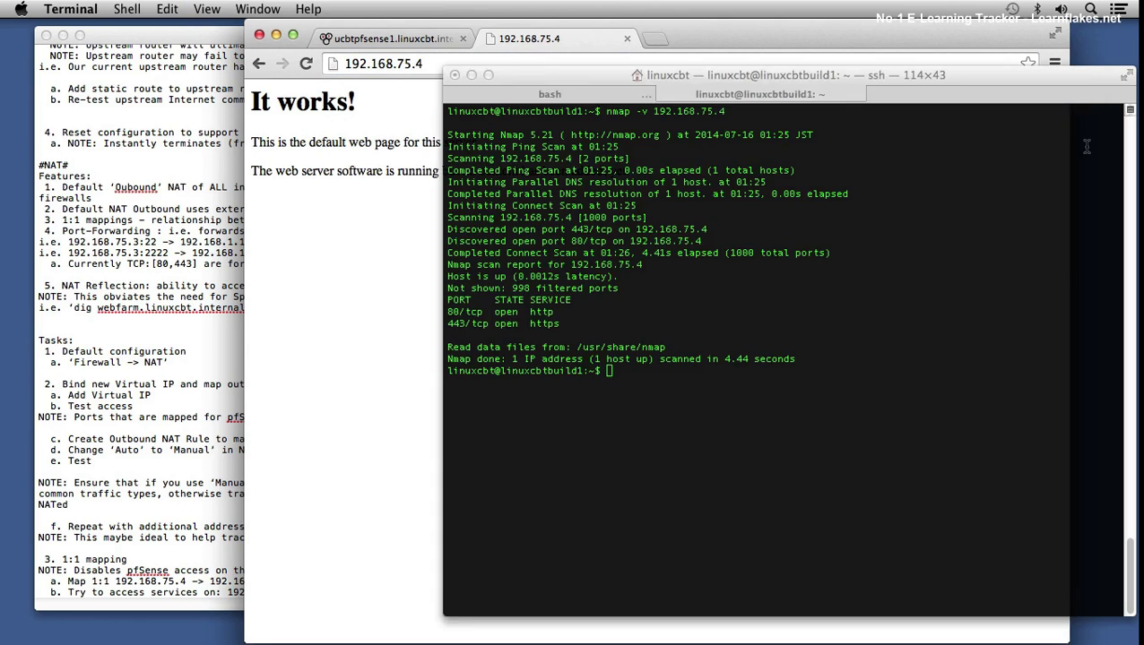
type("telnet ")
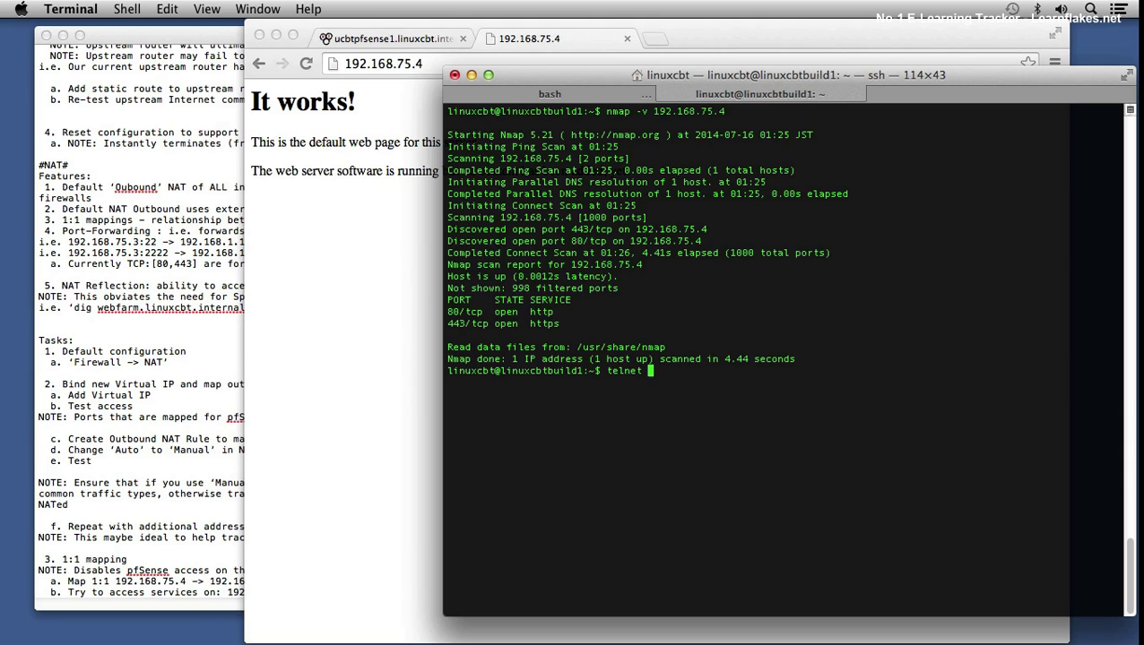
type("192.168.75.4 80")
key("Return")
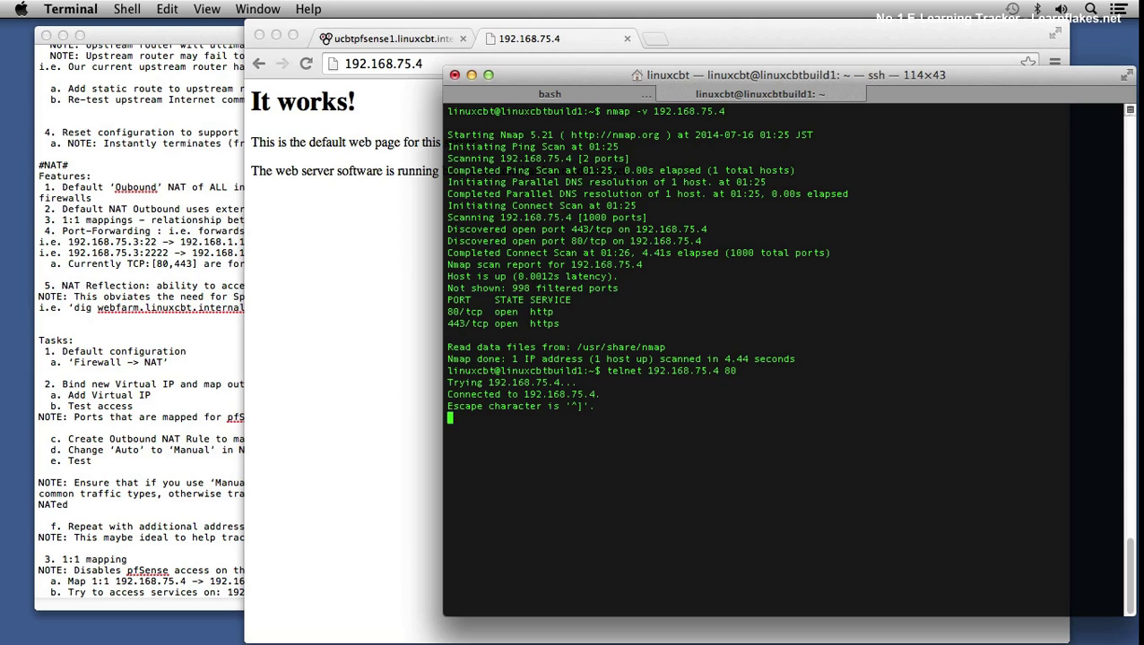
type("^]")
key("Return")
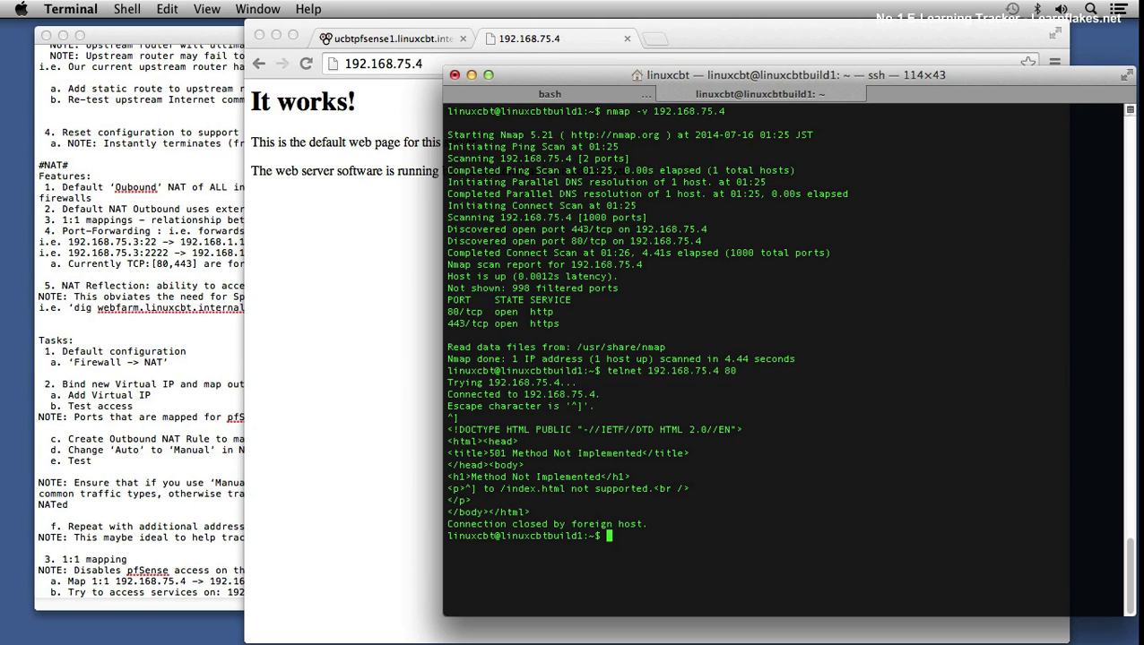
key("Up")
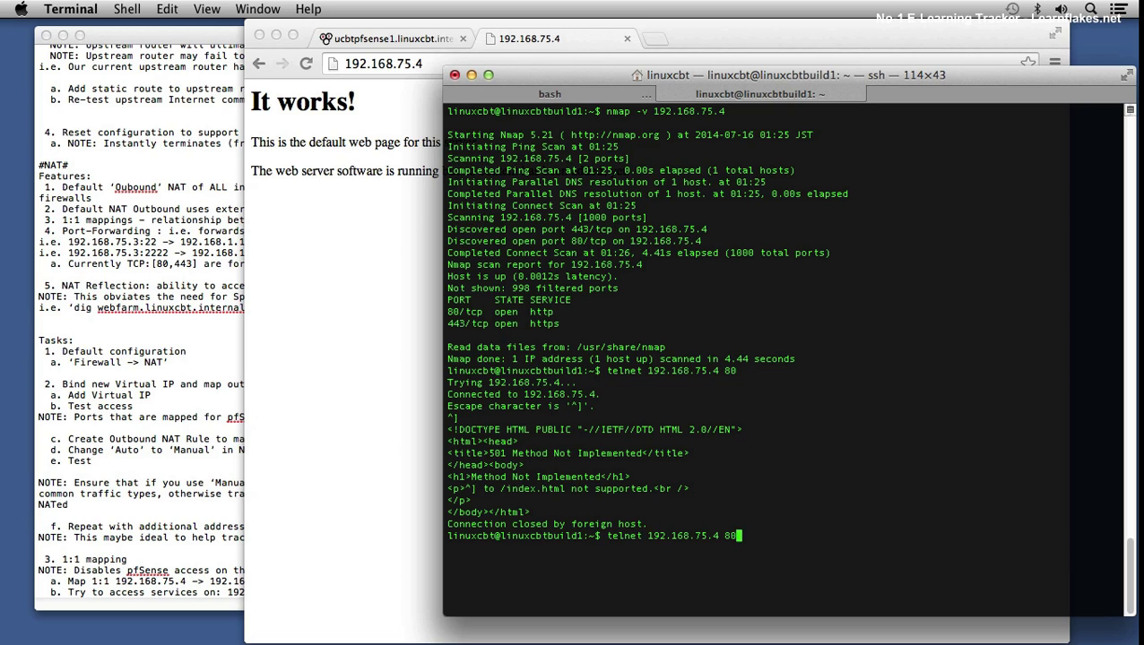
key("Return")
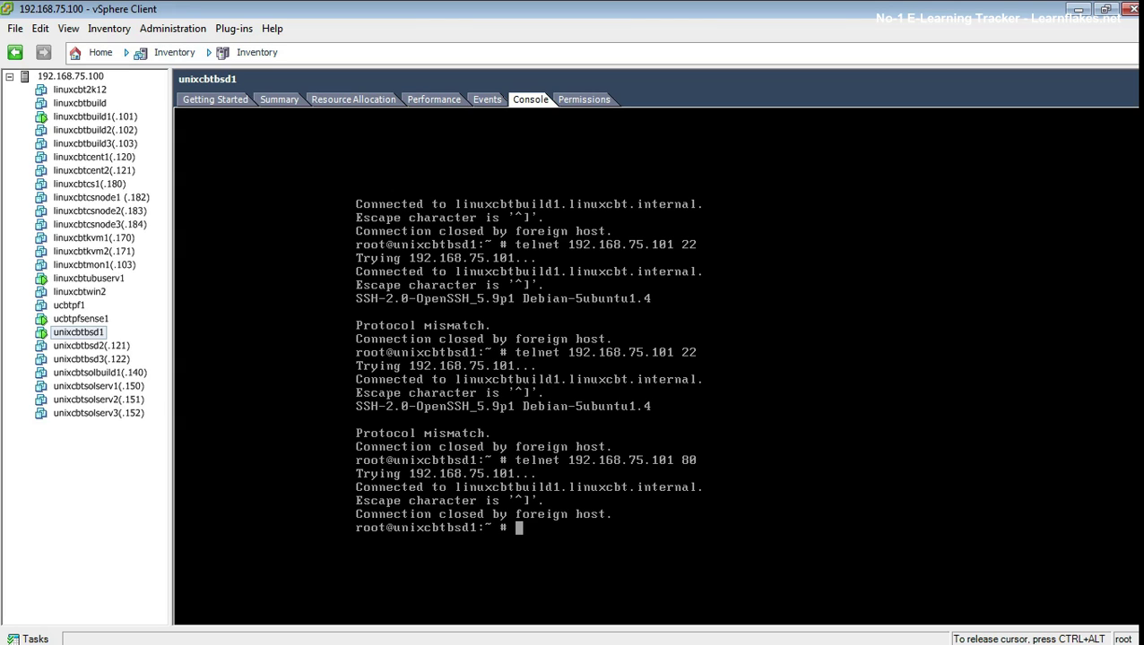
- Open the console of the linuxcbtubuserv1 virtual machine in vSphere Client
left_click(85, 279)
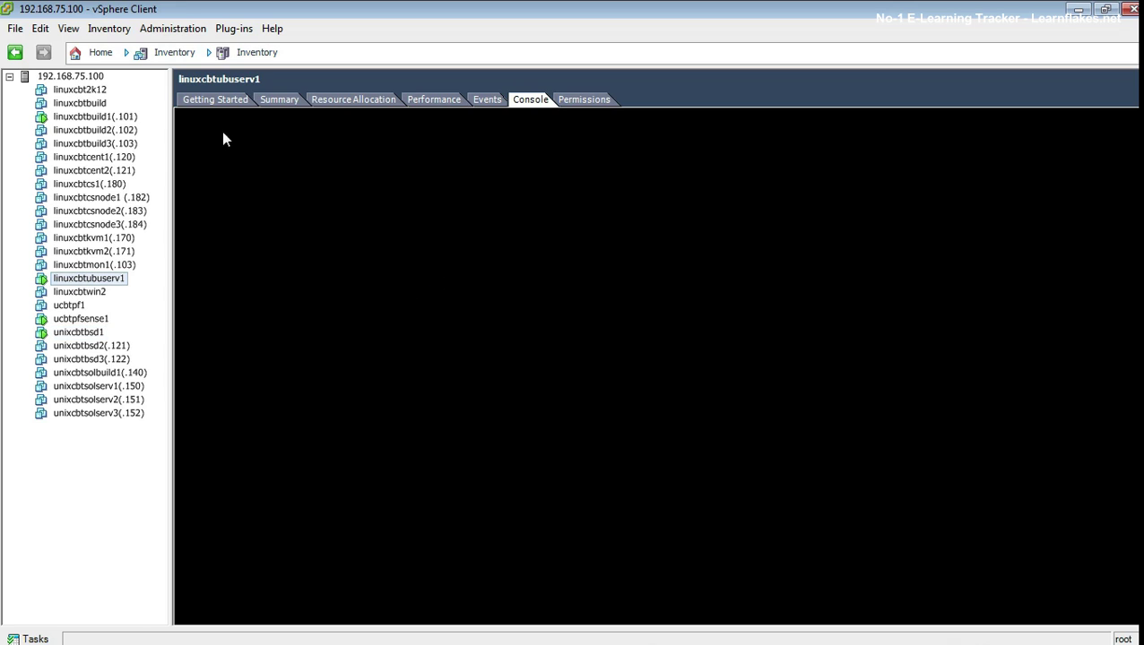
left_click(221, 102)
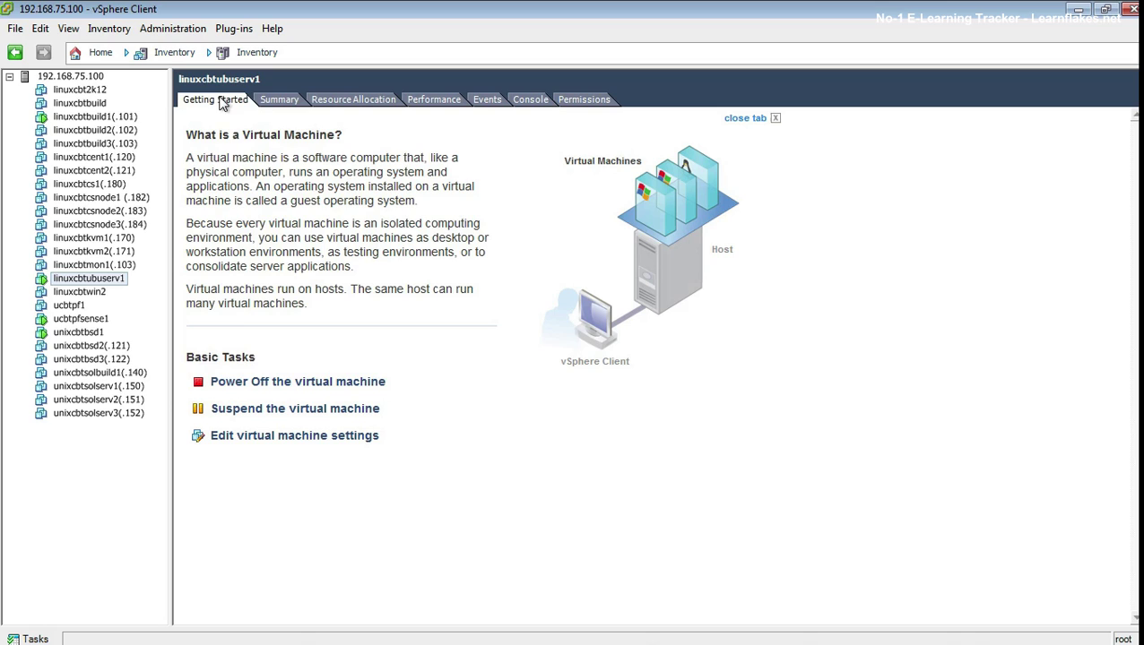
left_click(81, 319)
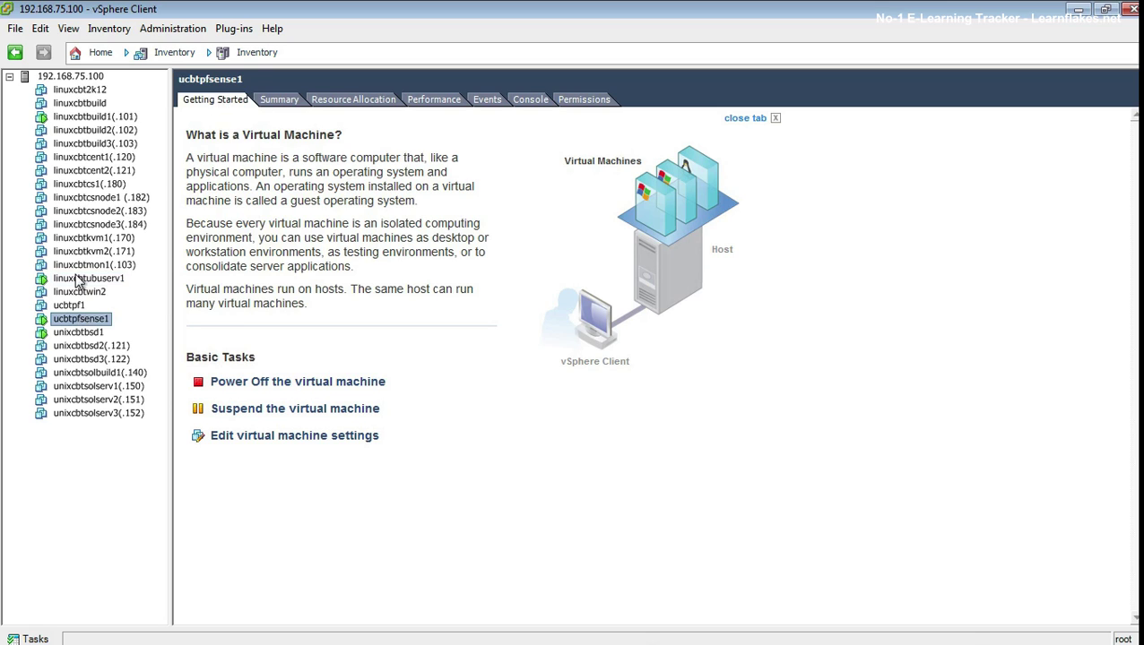
left_click(78, 279)
left_click(528, 100)
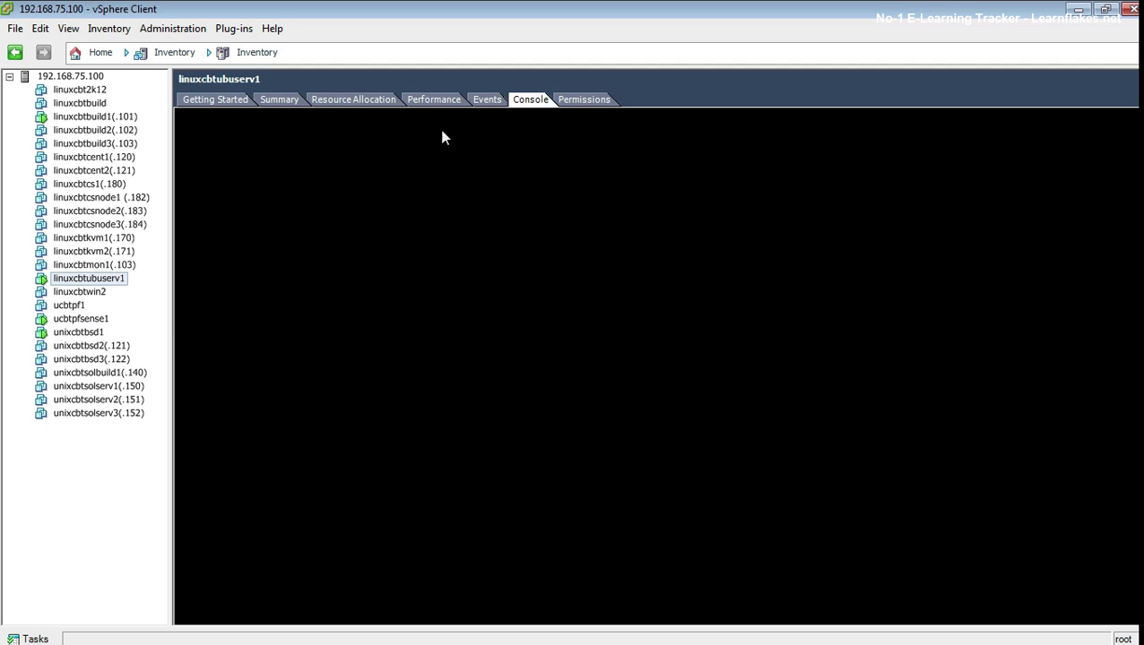
left_click(90, 319)
left_click(99, 279)
left_click(217, 101)
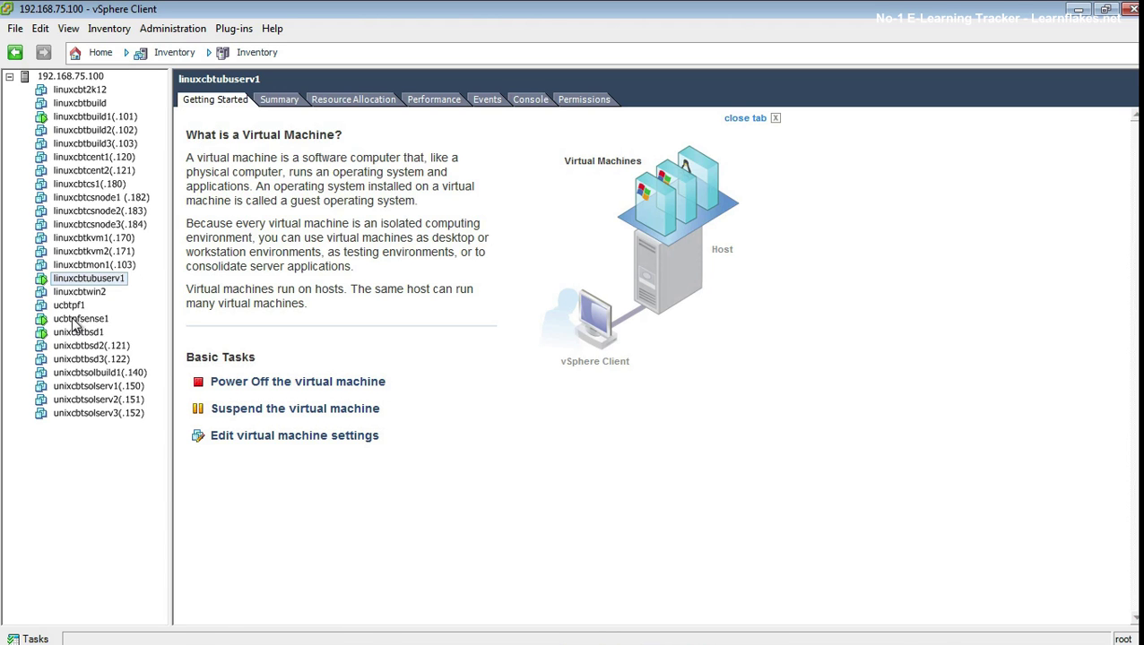
left_click(76, 323)
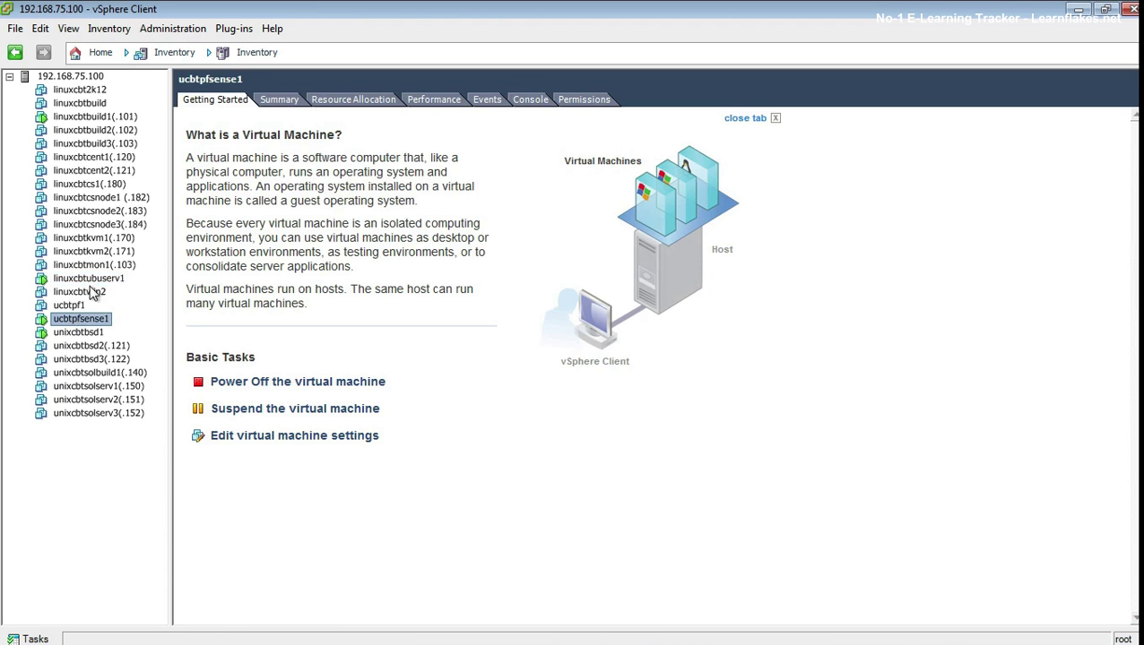
left_click(90, 278)
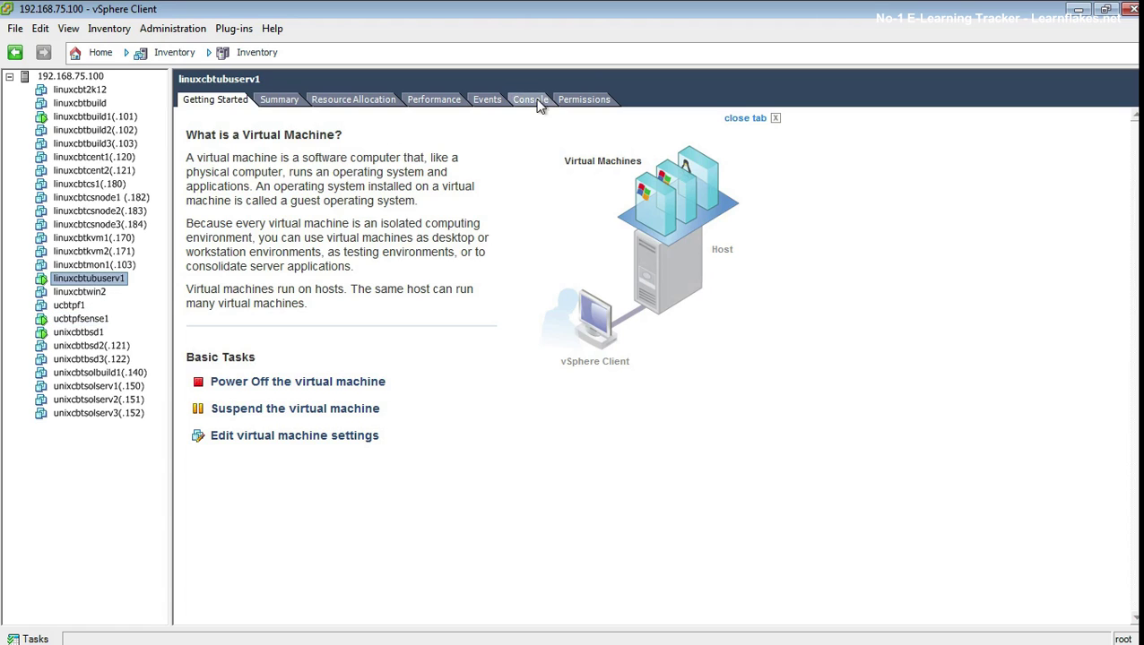
left_click(536, 101)
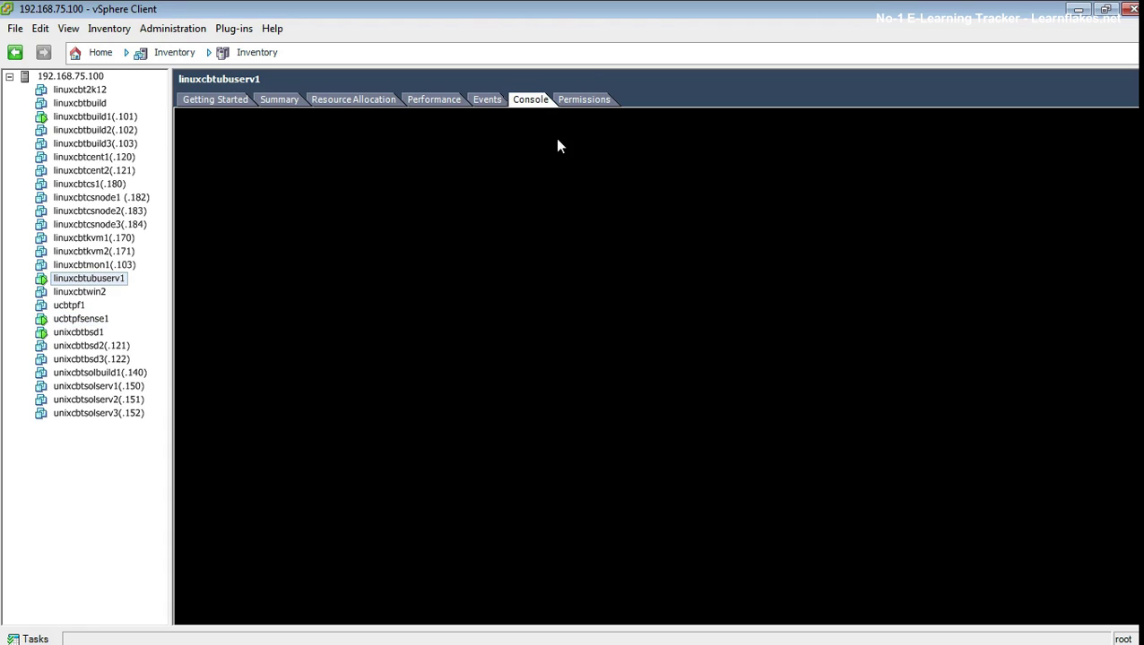
- On the VM console, run netstat -ant | grep 80 to list port-80 connections
left_click(578, 328)
key("Up")
key("BackSpace")
key("BackSpace")
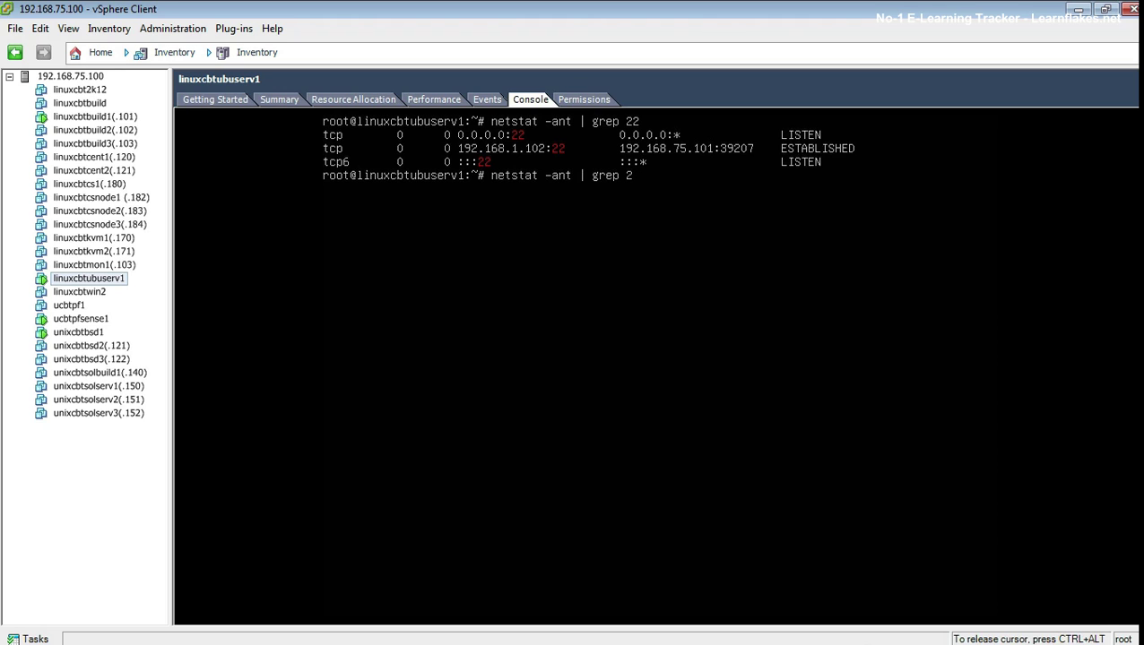
type("80")
key("Return")
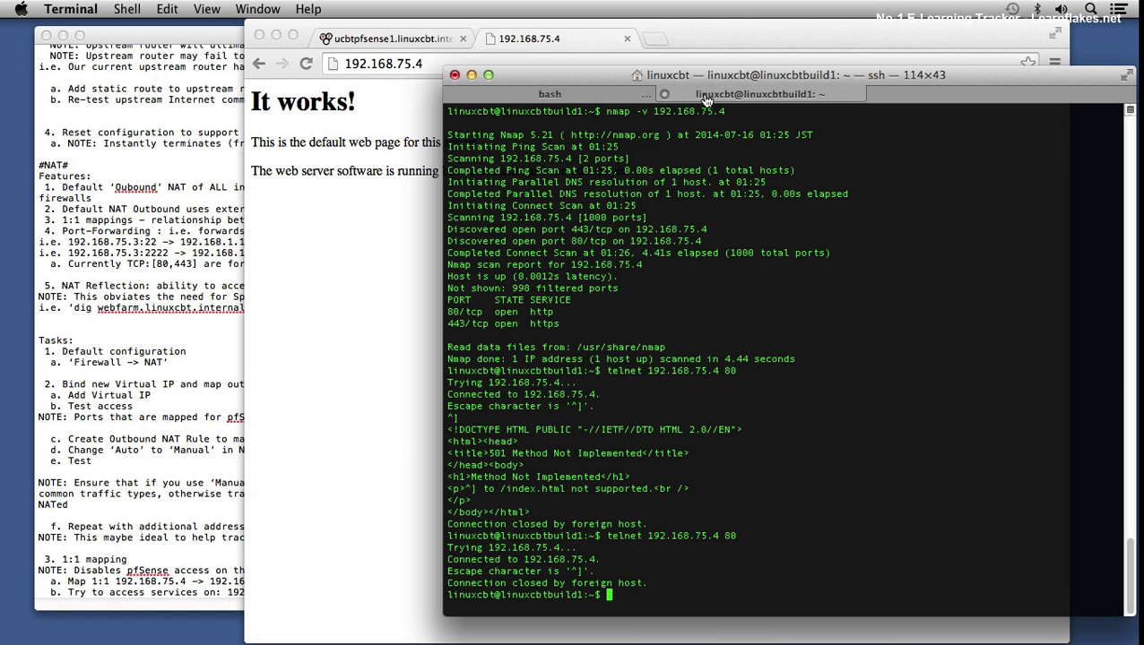
- Rerun the telnet test to port 80 and the port-80 netstat check
key("Up")
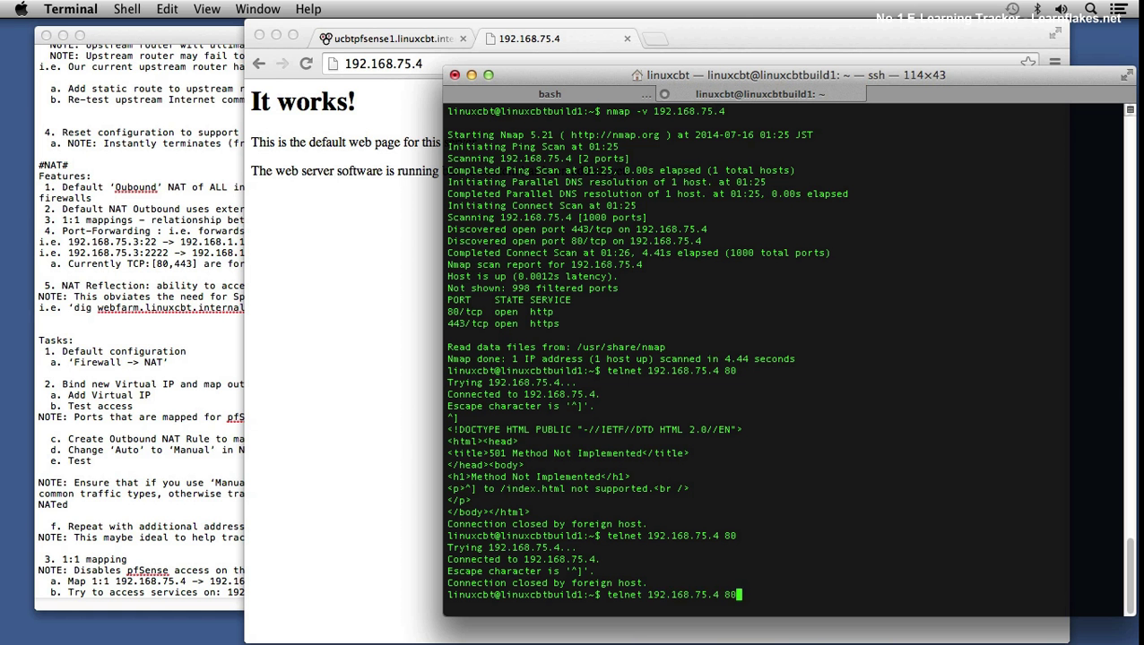
key("Return")
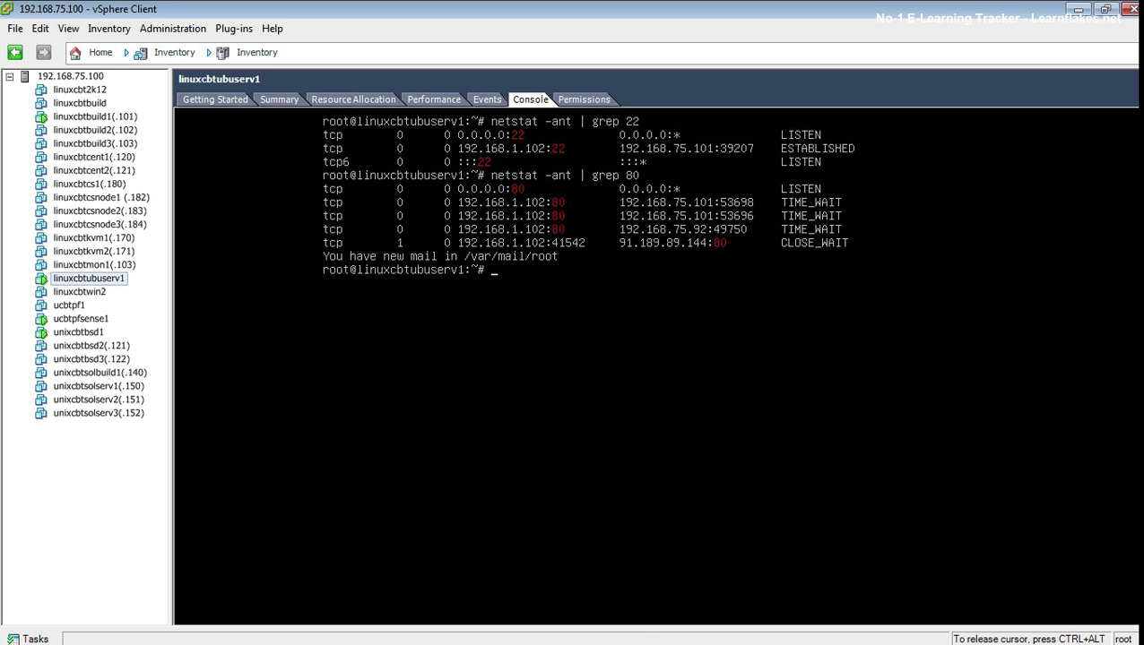
key("Up")
key("Return")
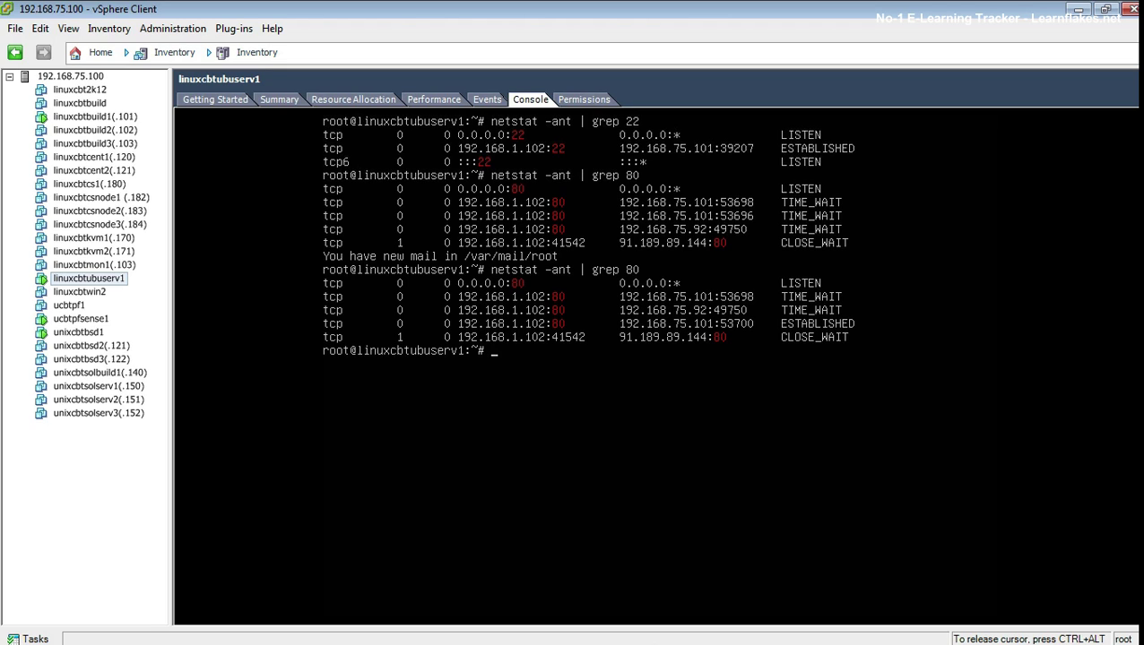
- Run netstat -ant | grep 22 to show the established port-22 sessions from 192.168.75.101
key("Up")
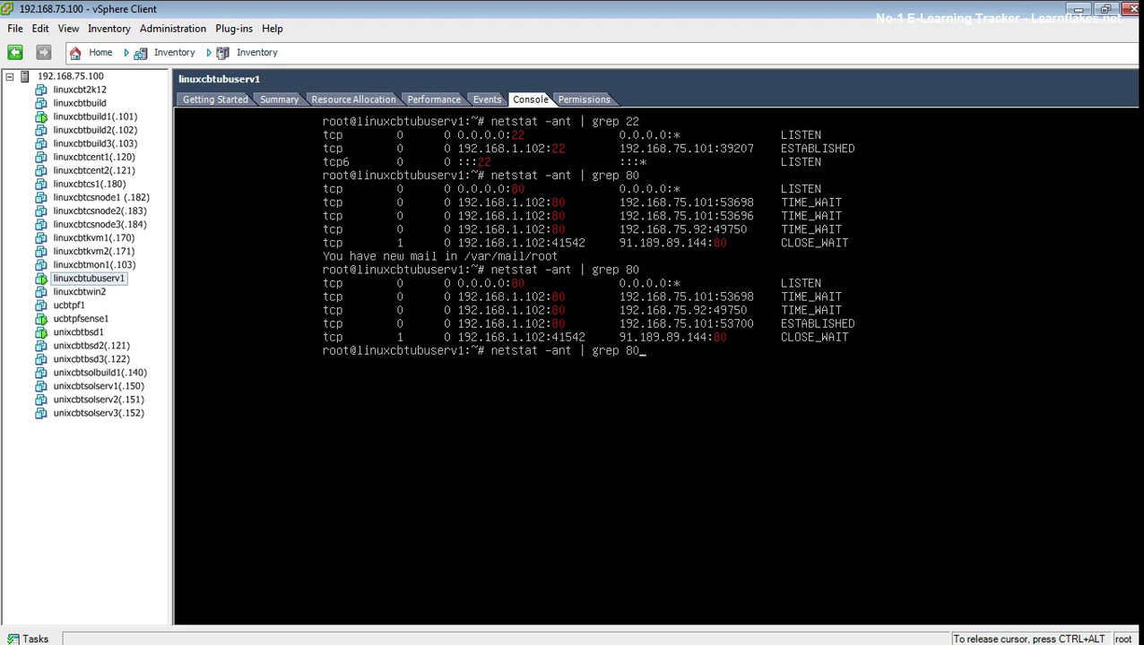
key("BackSpace")
key("BackSpace")
type("22")
key("Return")
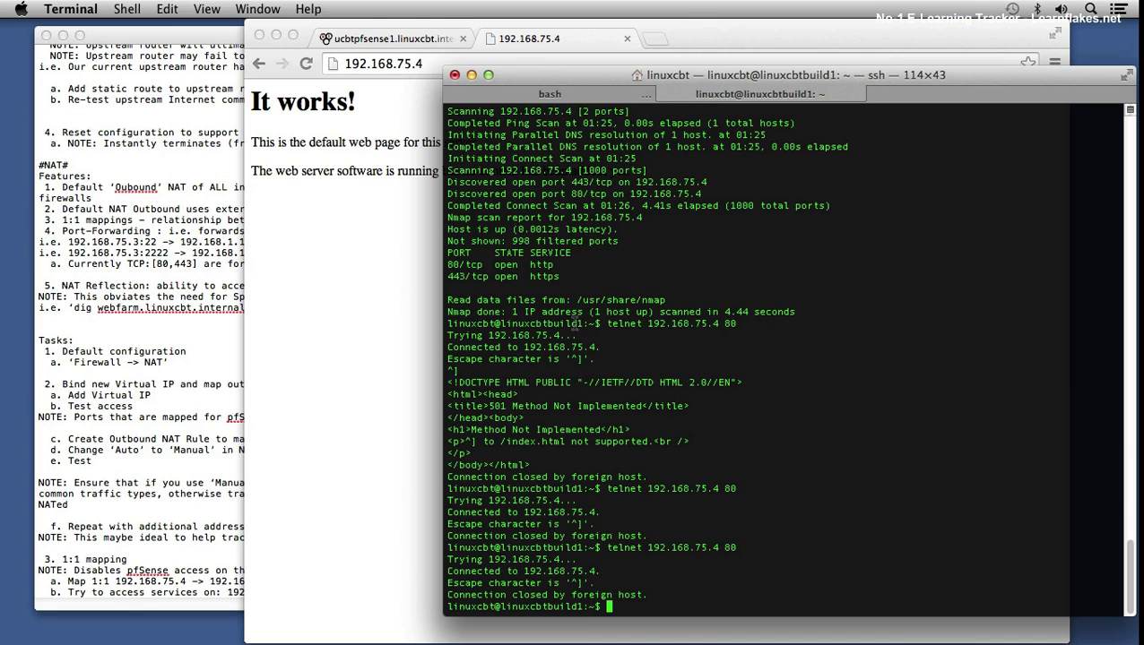
left_click(115, 596)
- Add and save 'NOTE: TCP:[80,443] are now accessible because generic firewall rules exist to forward: TCP:[80,443]'
left_click(316, 587)
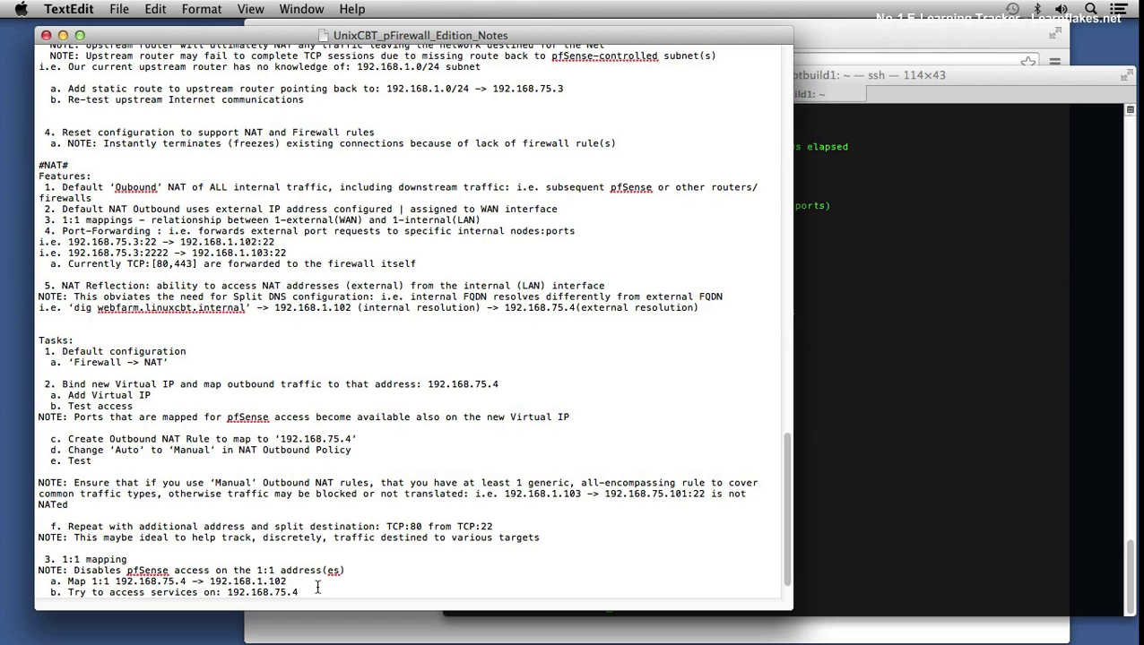
key("Return")
type("NO")
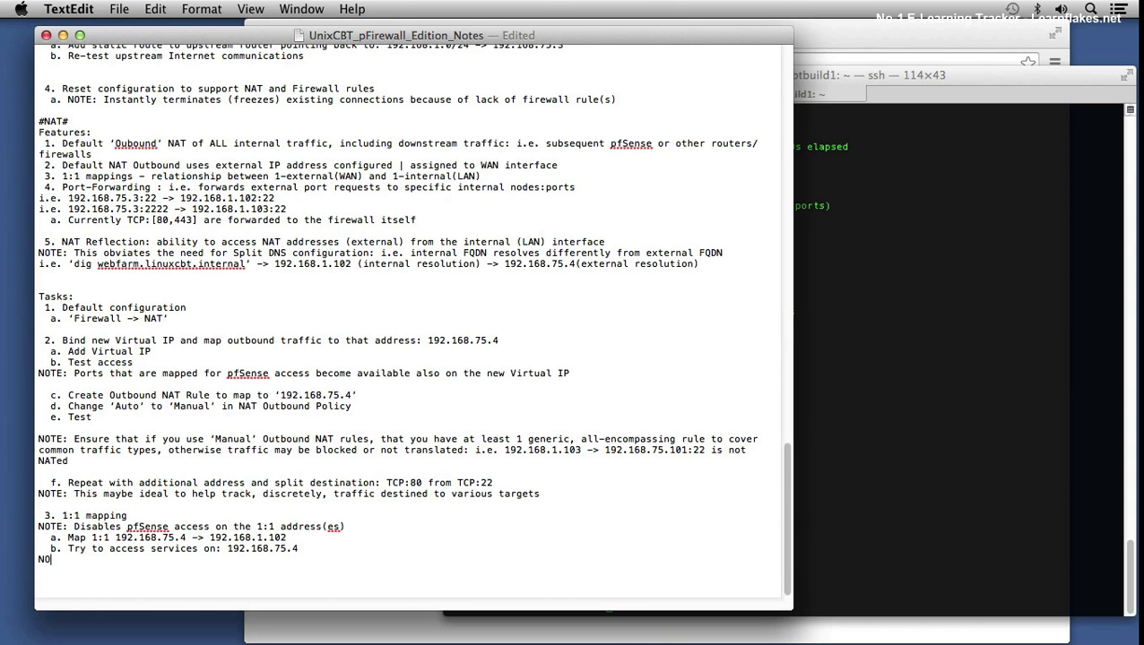
type("TE: TCP:[80,443] a")
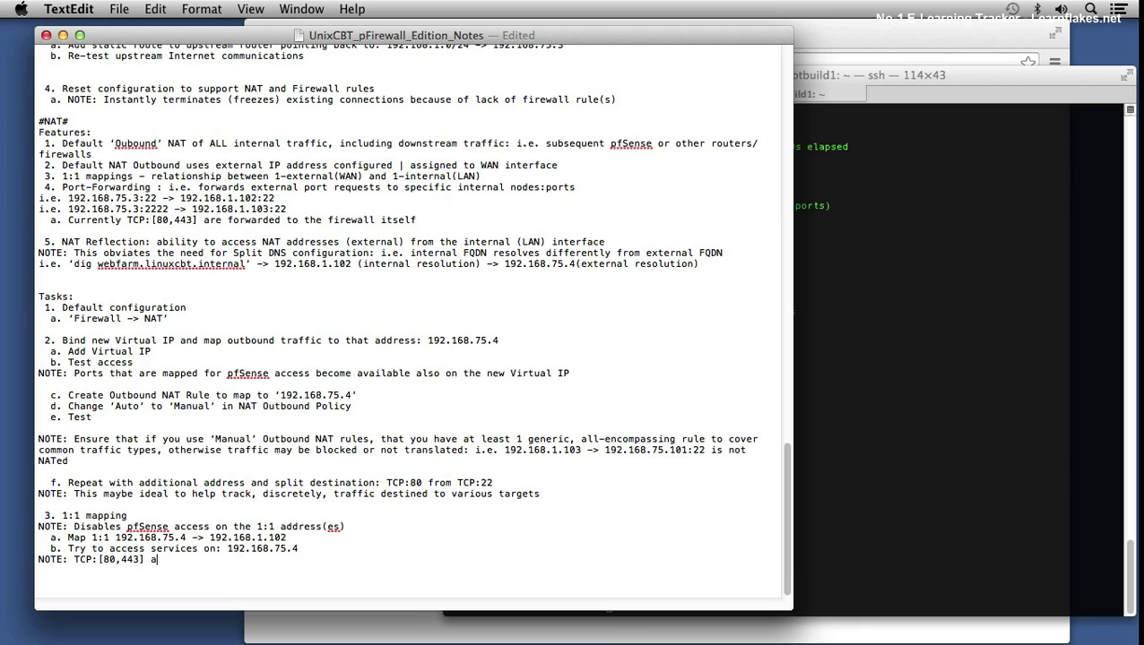
type("re now accessible because ")
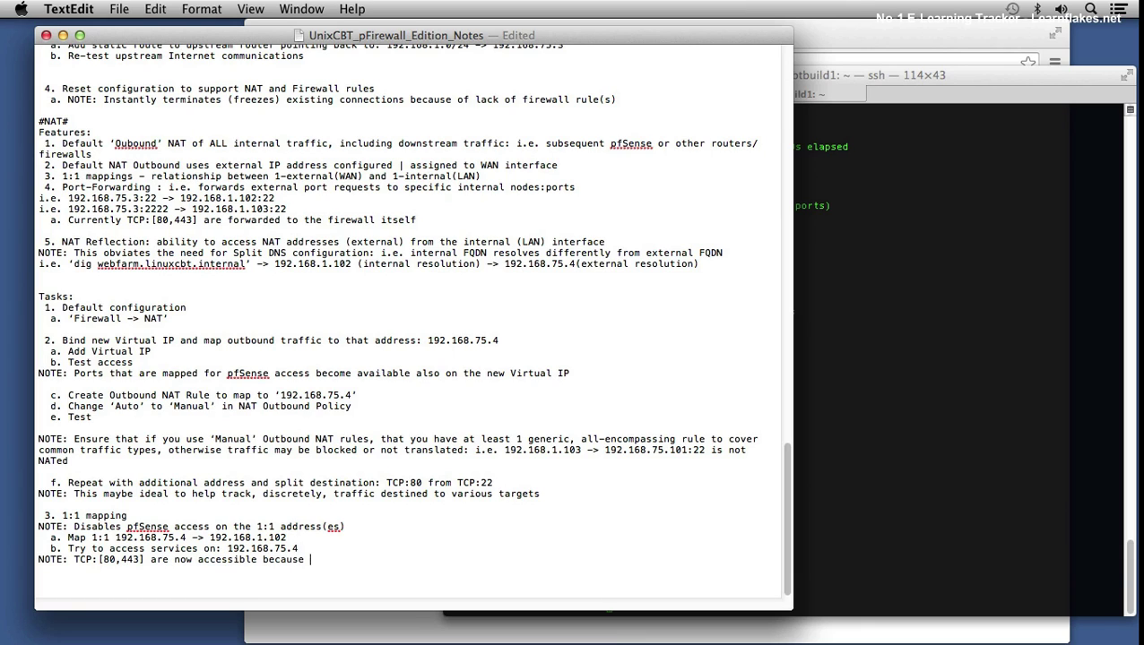
type("generic")
key("BackSpace")
key("BackSpace")
type("c firewall rules exist ")
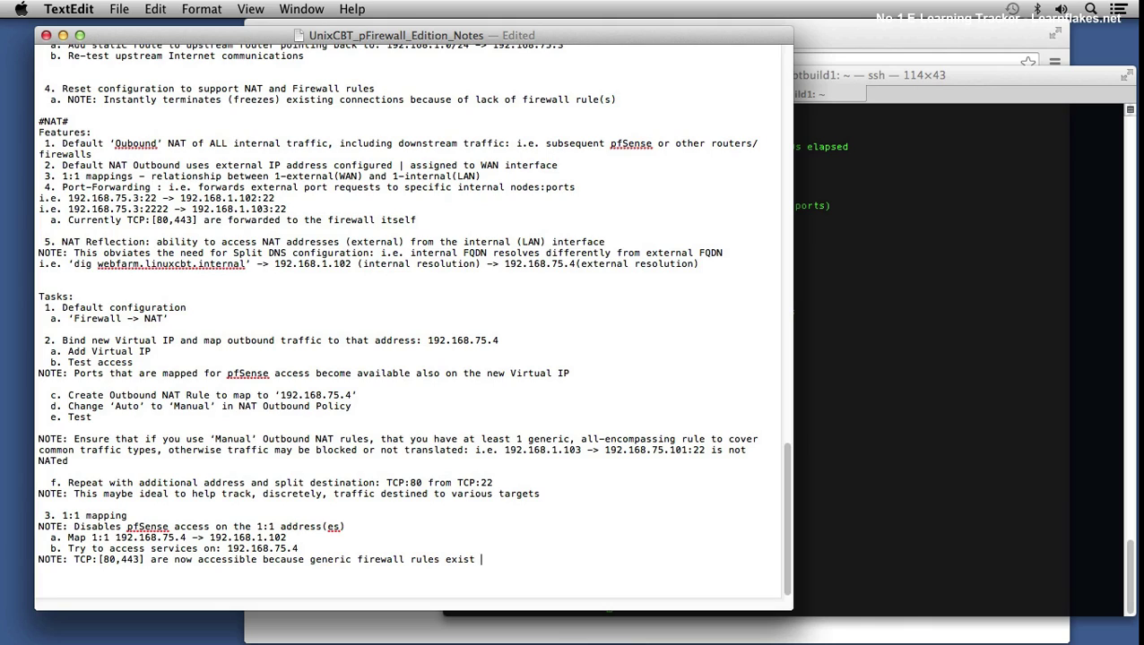
type("to forward: TCP:[80,443]")
key("super+s")
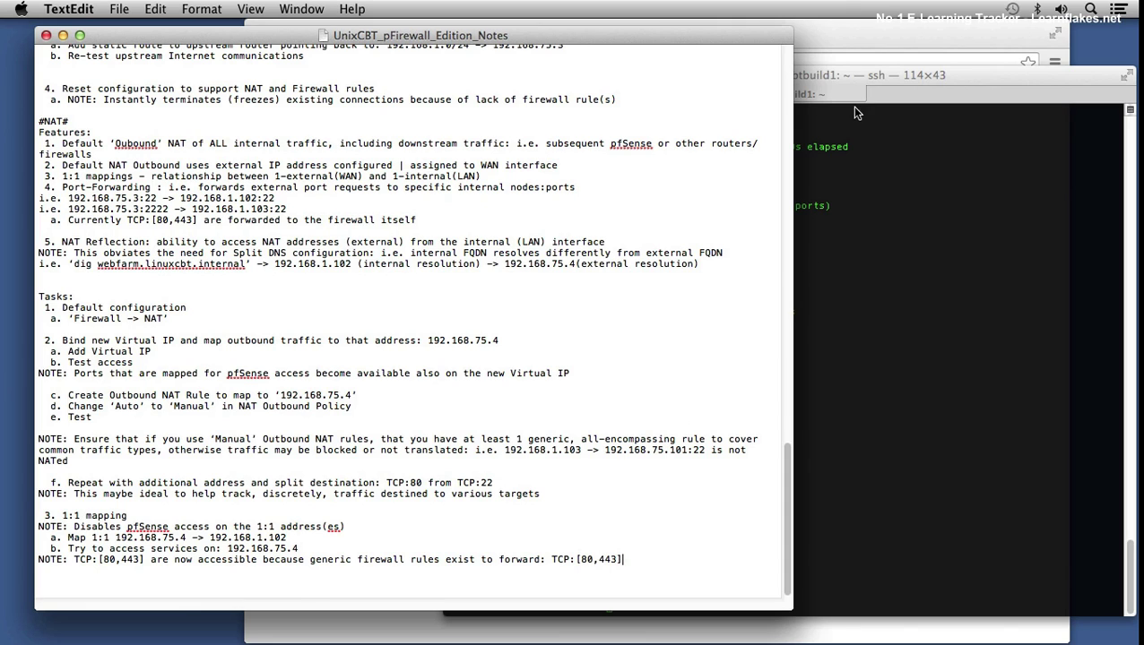
left_click(819, 30)
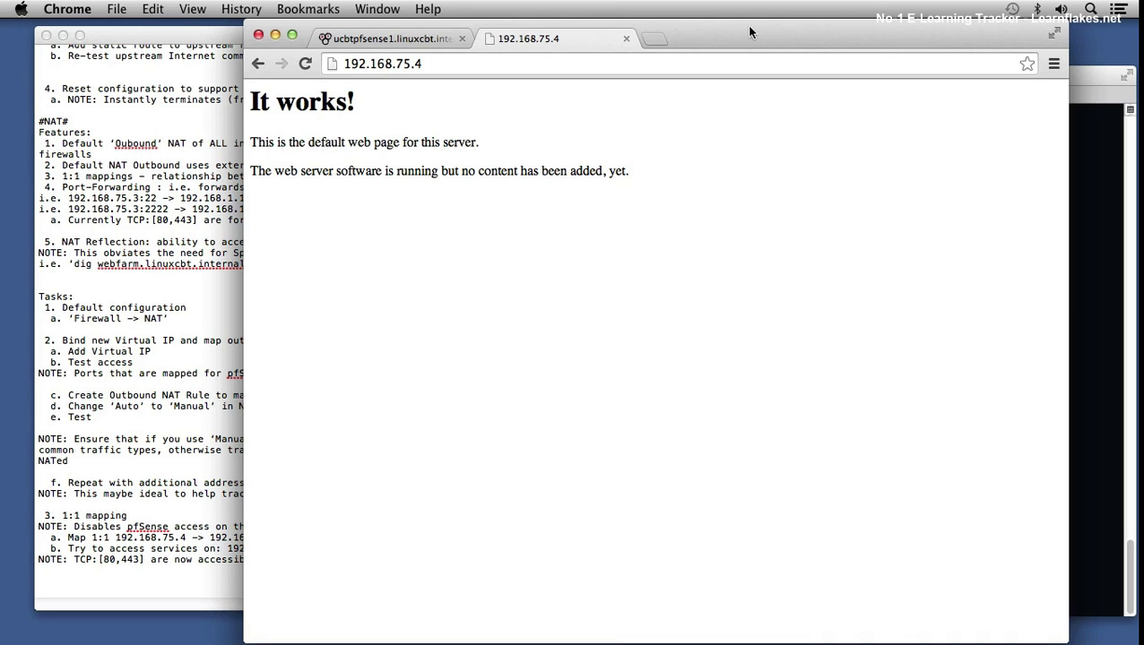
- Check the 192.168.75.4 tab, then open pfSense Firewall > Rules showing the HTTP/HTTPS Access rules
left_click(392, 38)
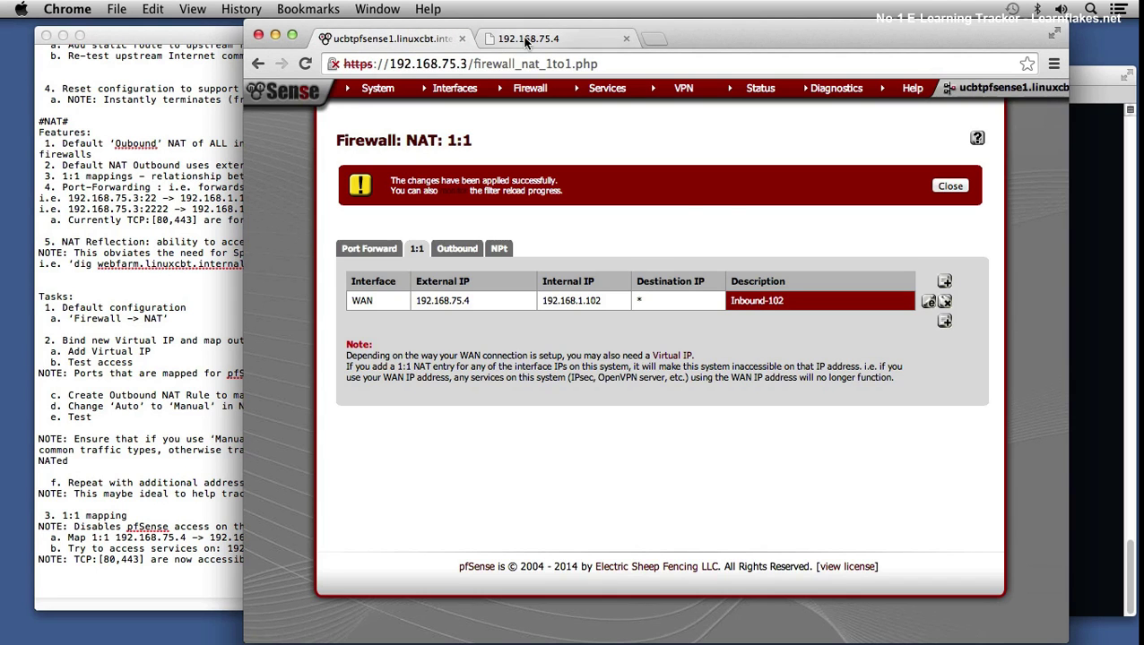
left_click(527, 39)
left_click(425, 64)
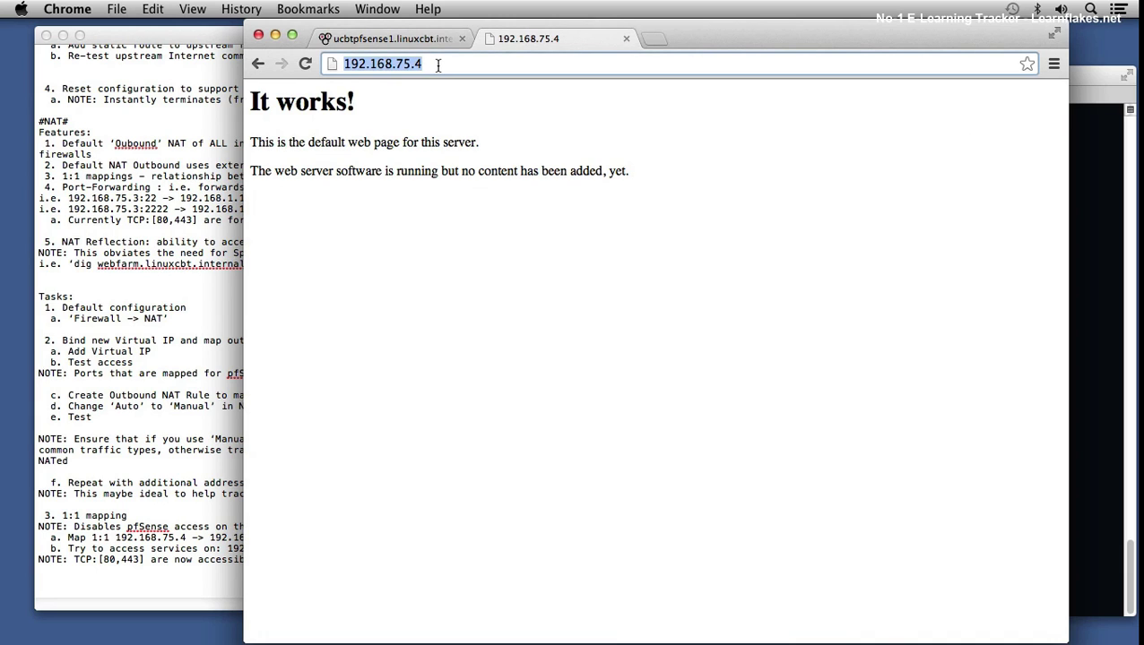
left_click(382, 40)
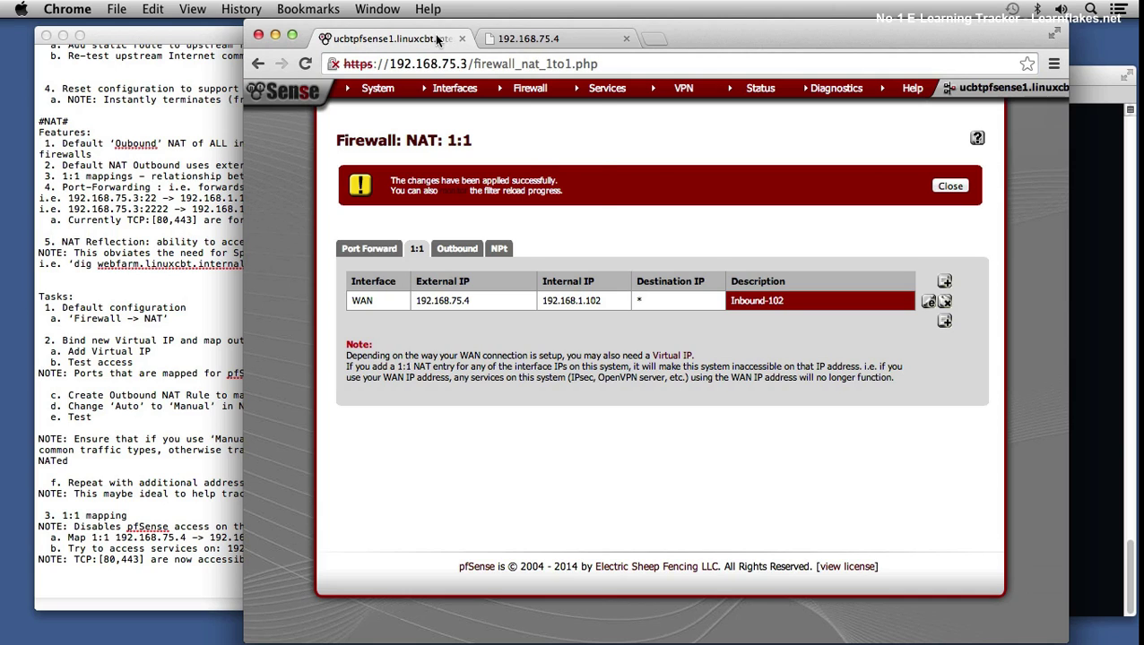
mouse_move(525, 91)
left_click(511, 139)
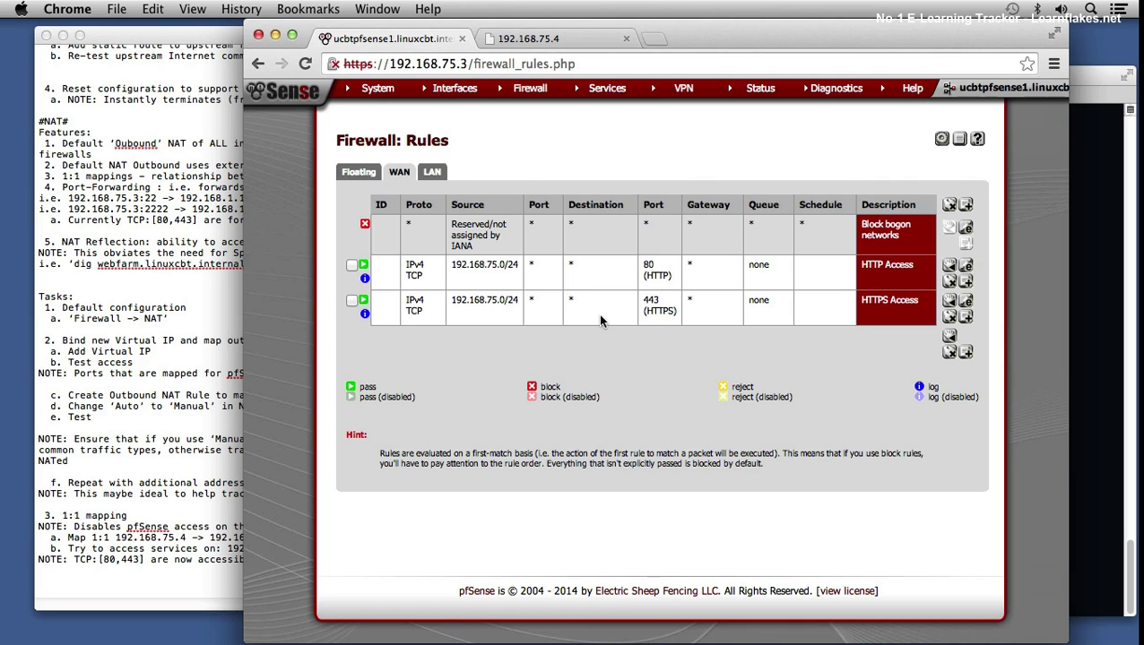
- Add and save 'NOTE: Firewall rule(s) in conjunction with NAT table determine the ultimate destination of traffic'
left_click(95, 584)
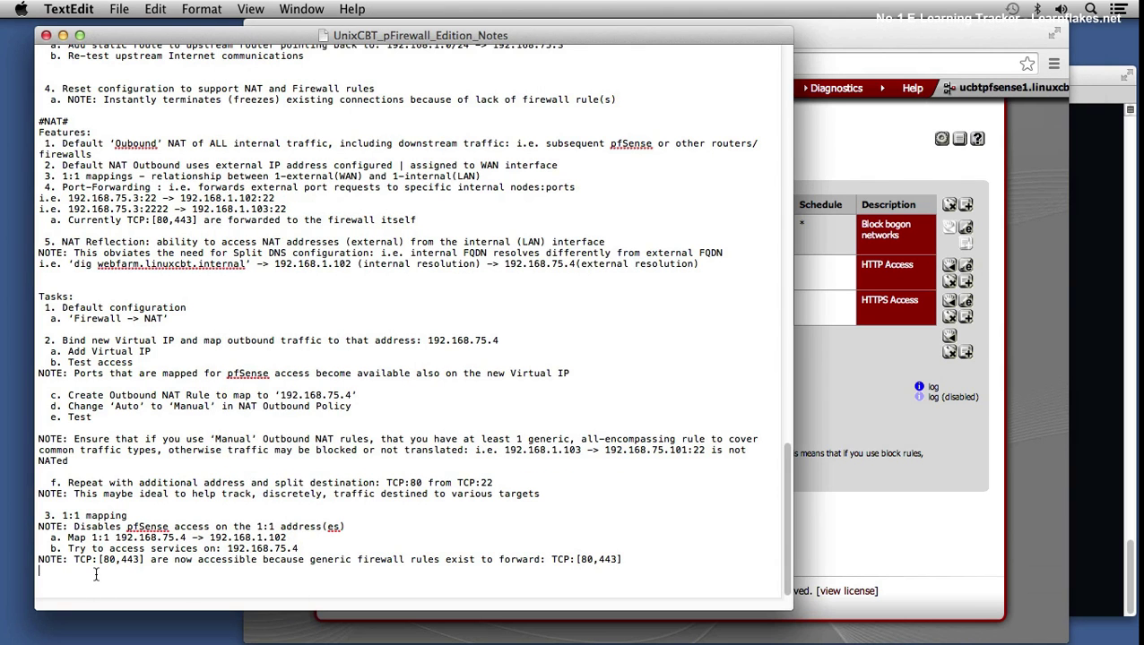
type("NOTE: Firewall rules")
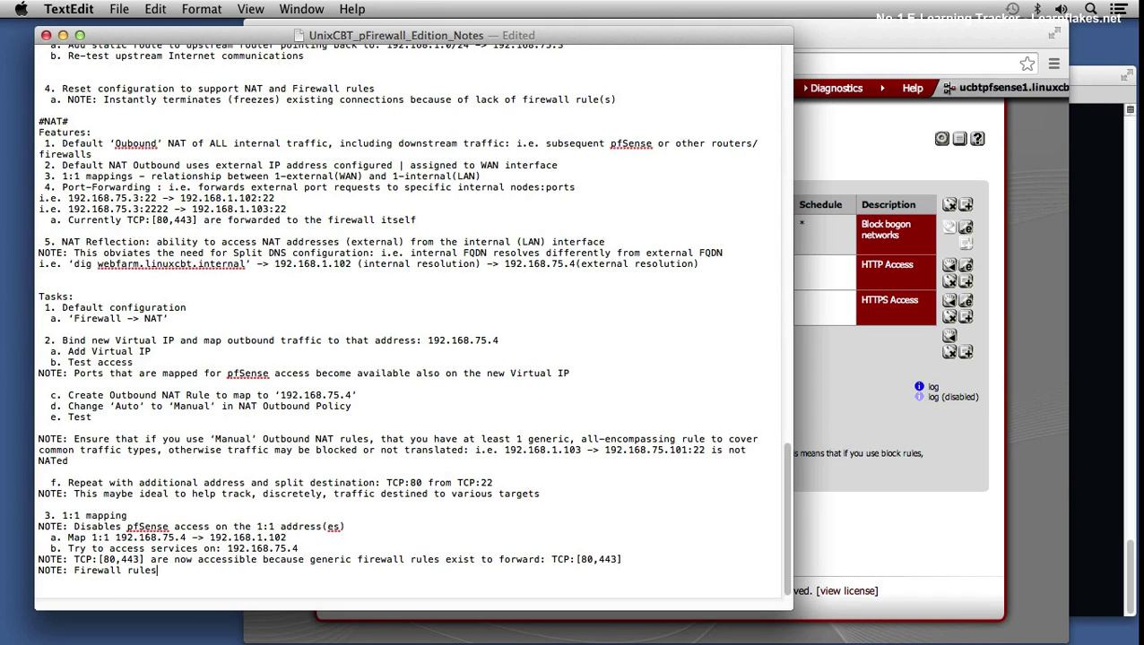
key("BackSpace")
type("(s) in conjunction with NAT tabl")
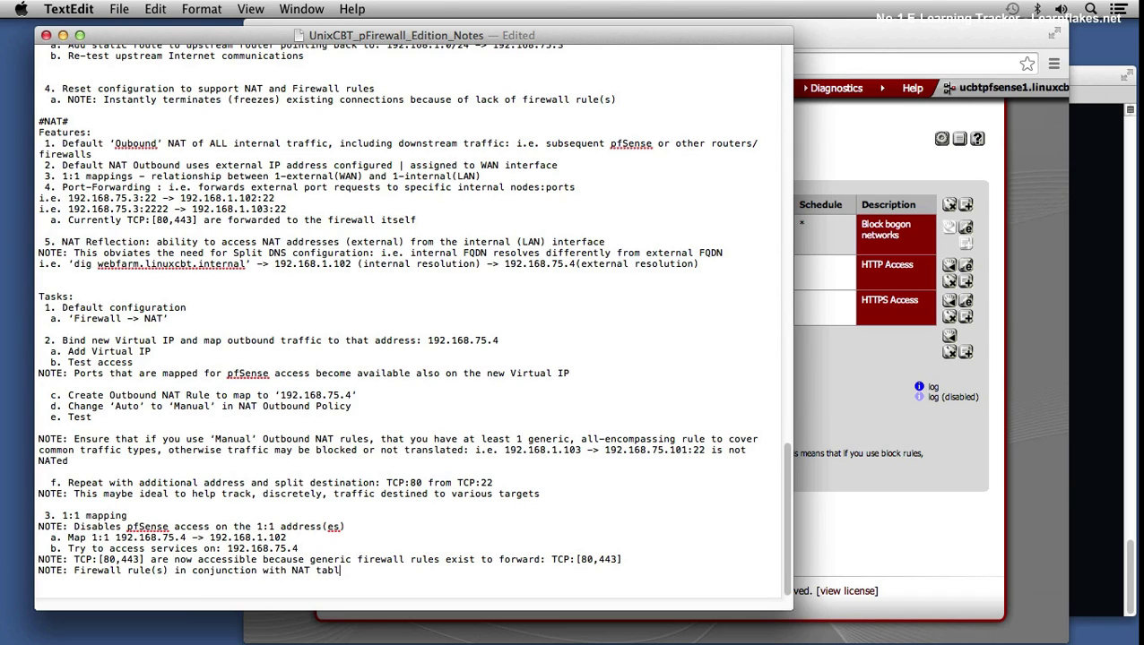
type("e determ")
type("ine the ultimate de")
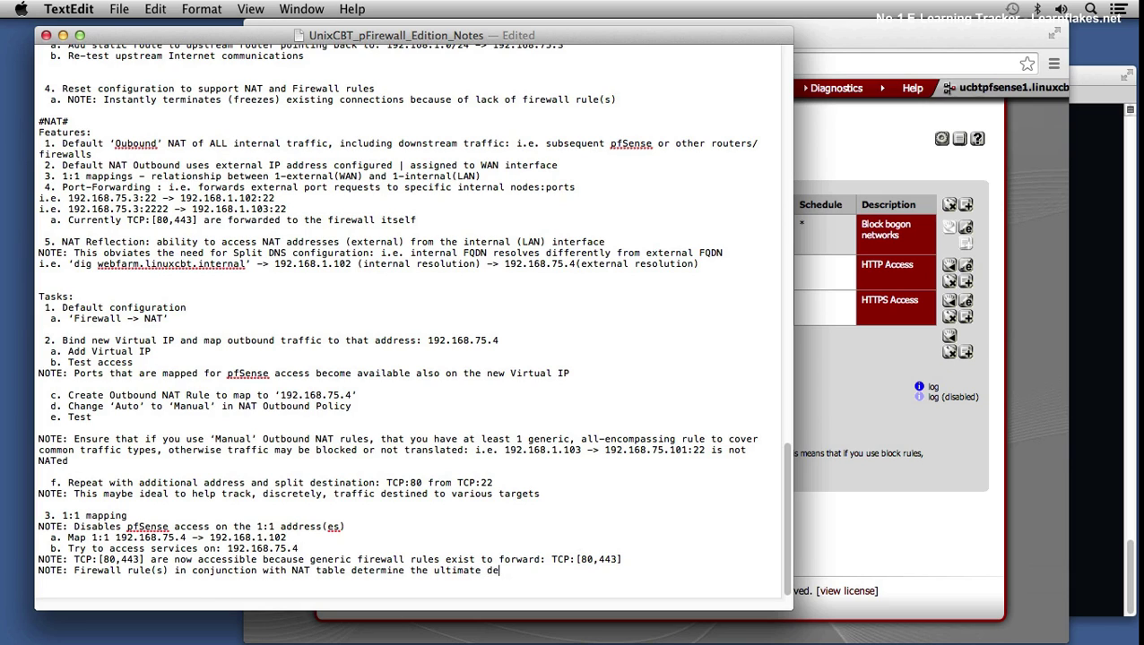
type("stination of traffic")
key("super+s")
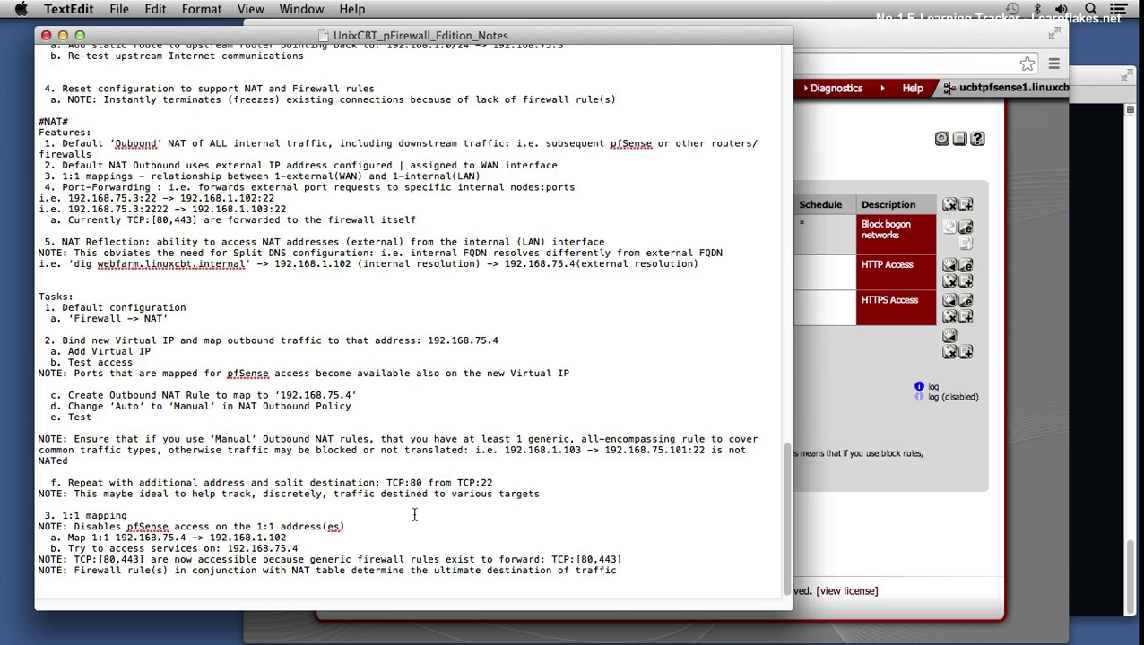
- Highlight ports 80 and 443 in the WAN rules, then check the 1:1 NAT 192.168.75.4 → 192.168.1.102
left_click(833, 403)
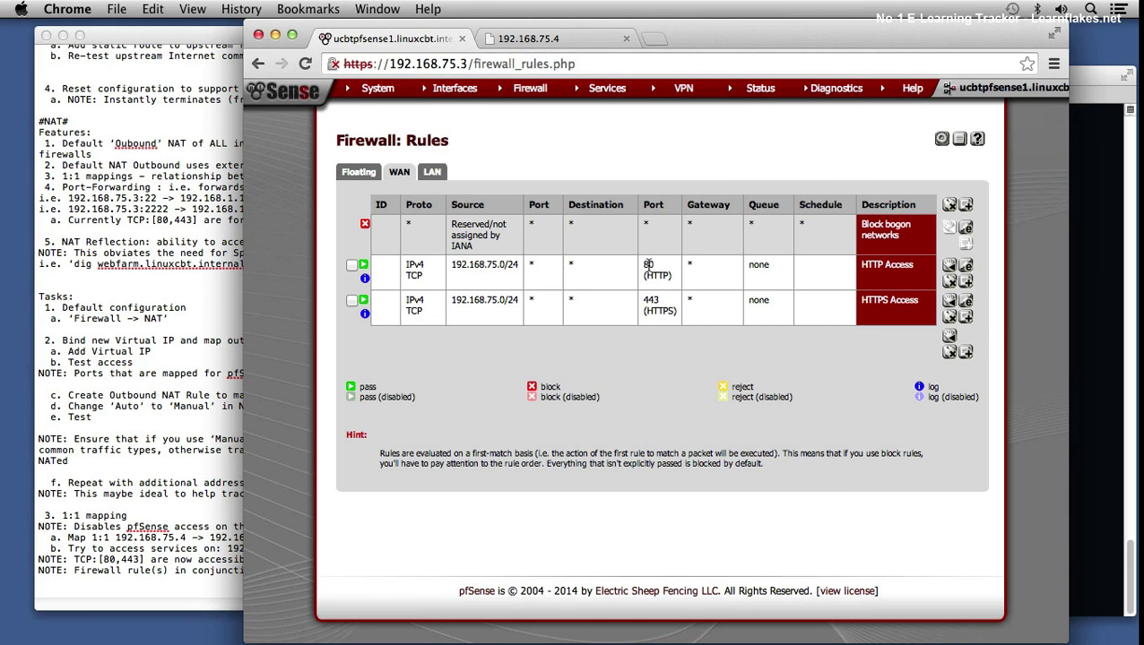
left_click_drag(643, 264, 651, 262)
left_click_drag(650, 305, 658, 298)
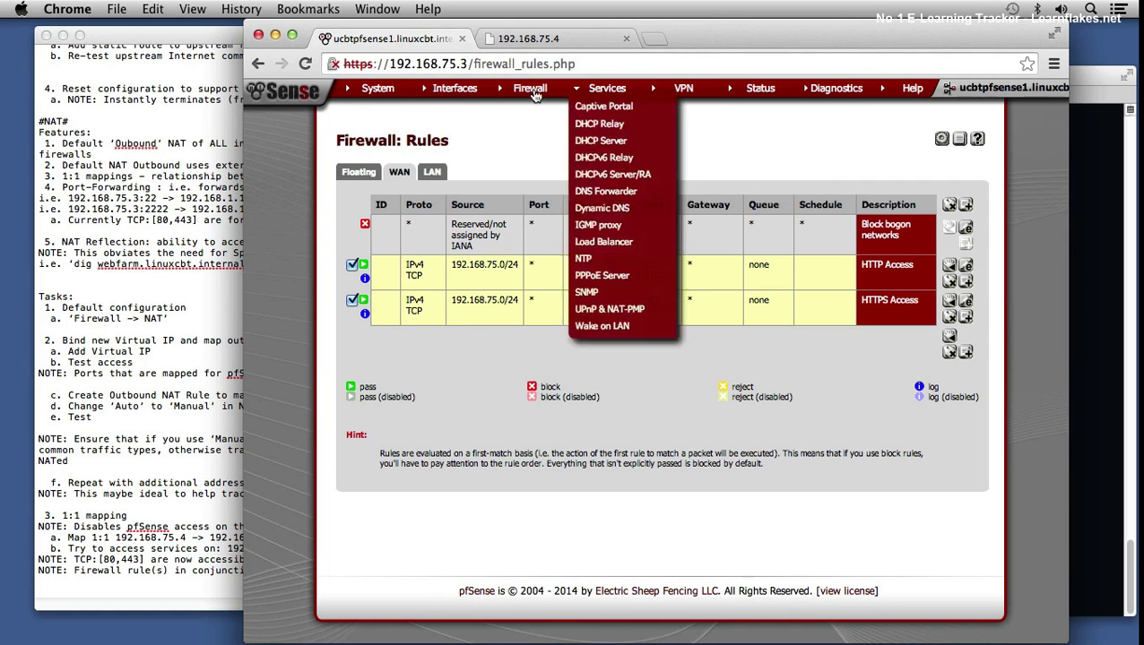
mouse_move(523, 97)
left_click(517, 126)
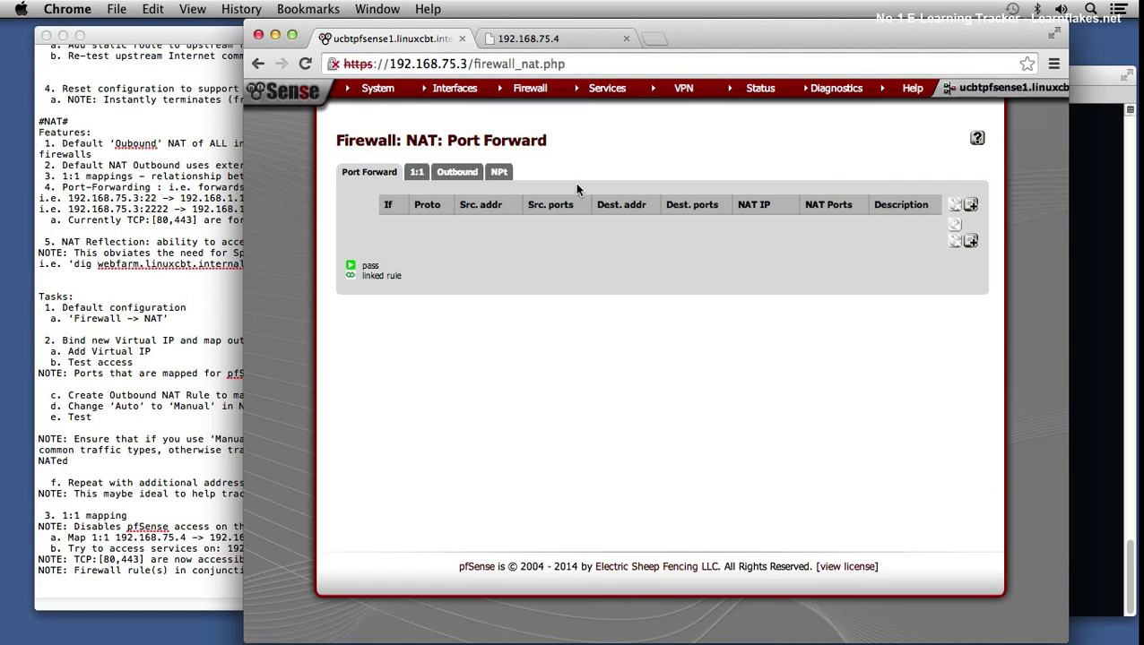
left_click(425, 176)
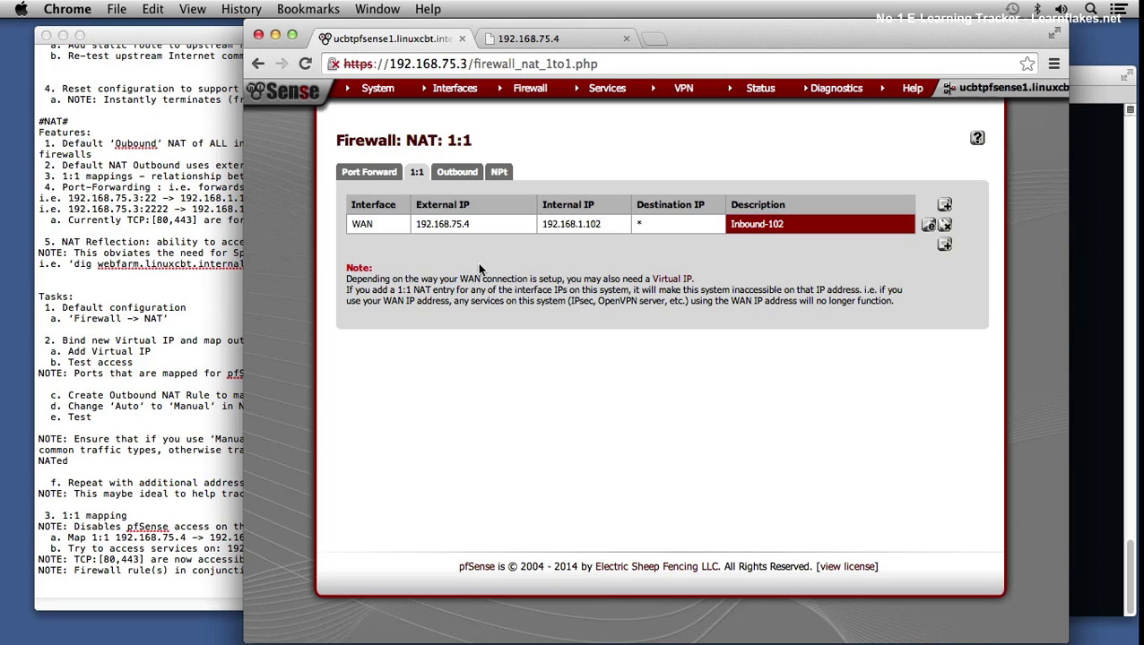
left_click_drag(454, 224, 471, 223)
left_click_drag(576, 224, 600, 225)
- Return to the WAN firewall rules and duplicate the HTTPS Access rule
mouse_move(522, 93)
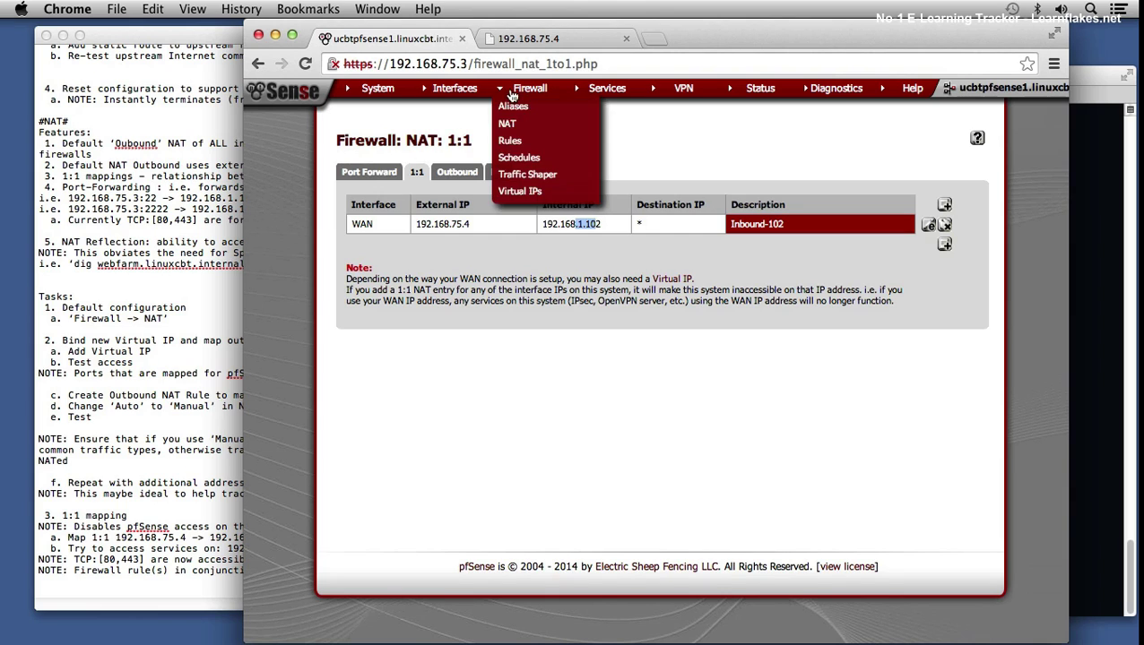
left_click(527, 143)
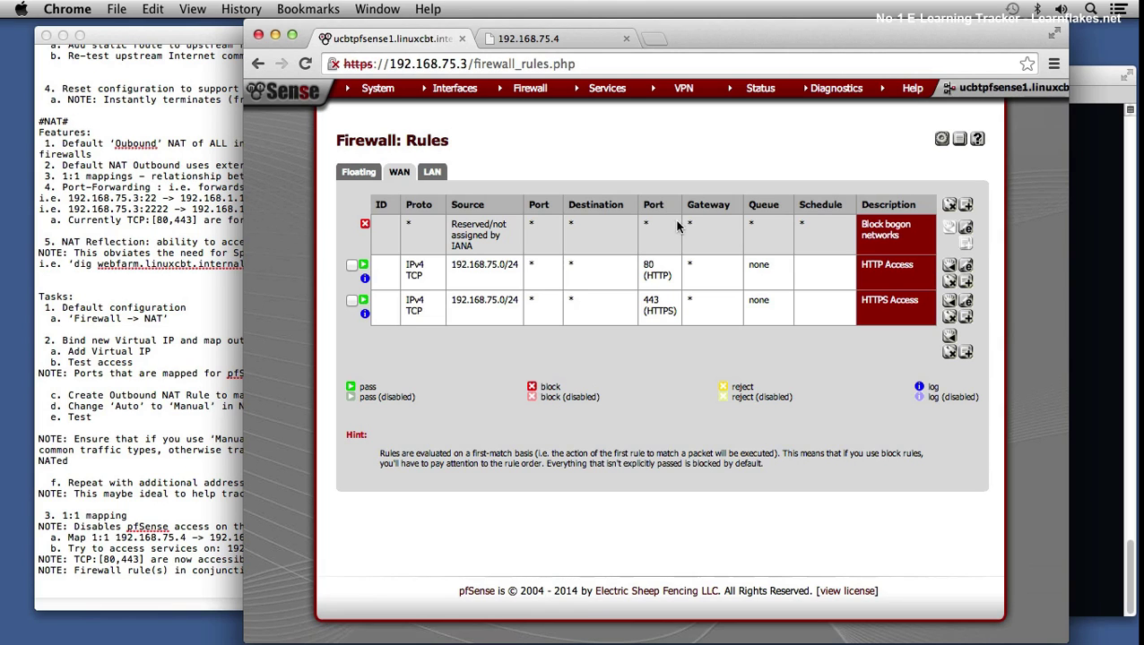
left_click(968, 317)
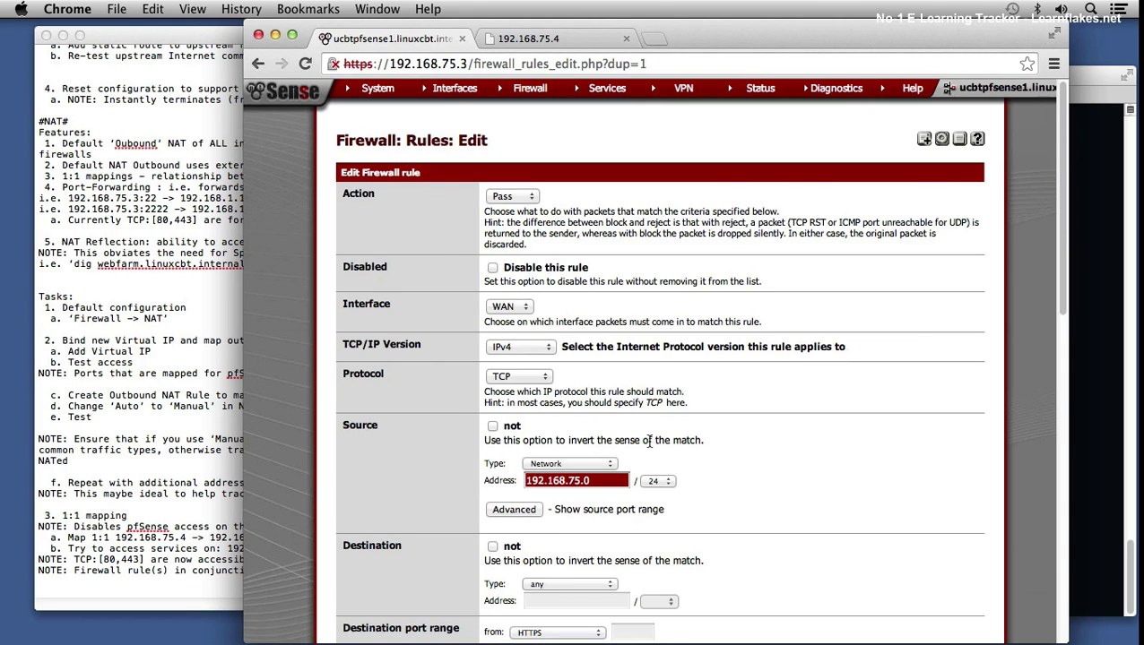
- Turn the copied rule into 'SSH Access' with destination port SSH (22), save it, and apply the changes
scroll(649, 440, "down", 5)
left_click(566, 438)
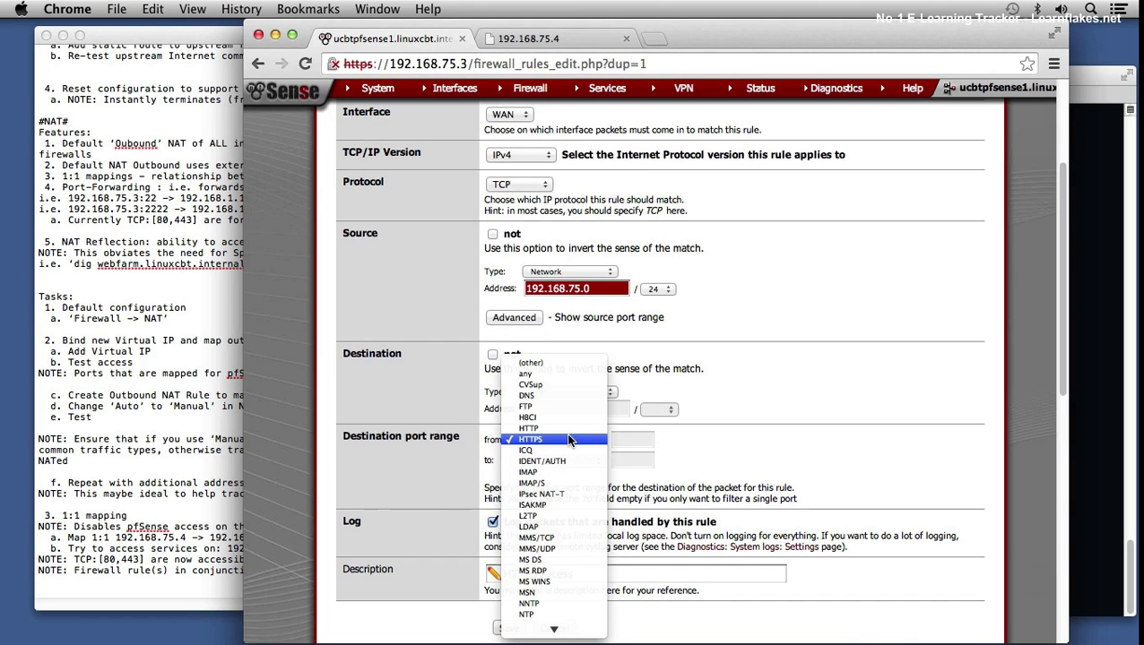
mouse_move(568, 629)
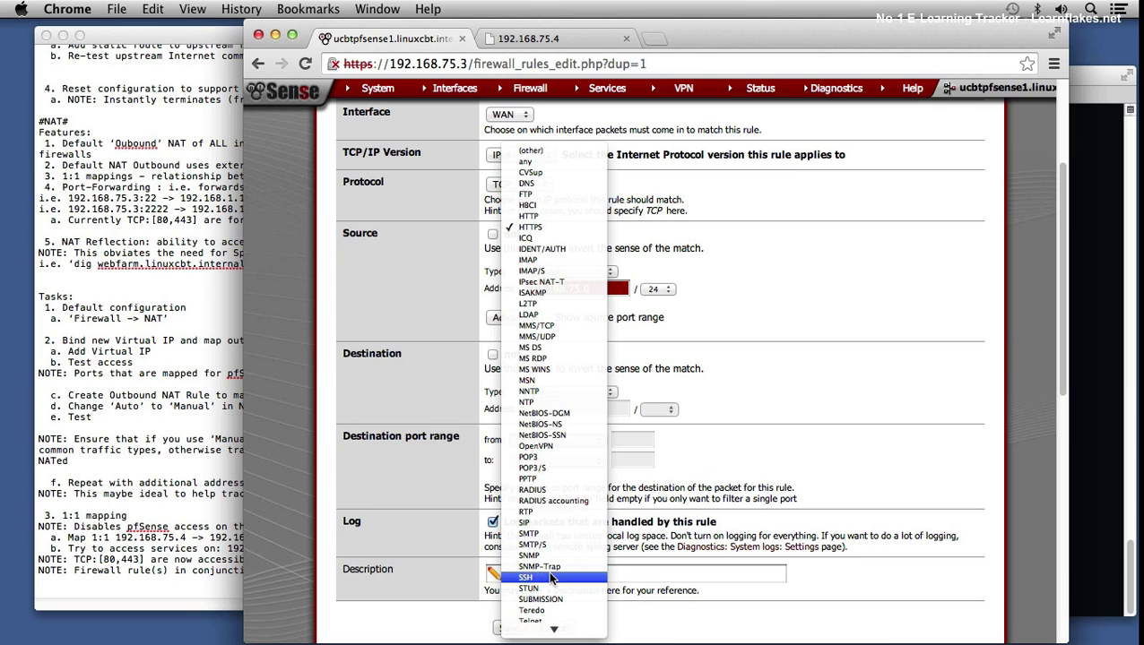
left_click(550, 577)
left_click(798, 456)
double_click(519, 574)
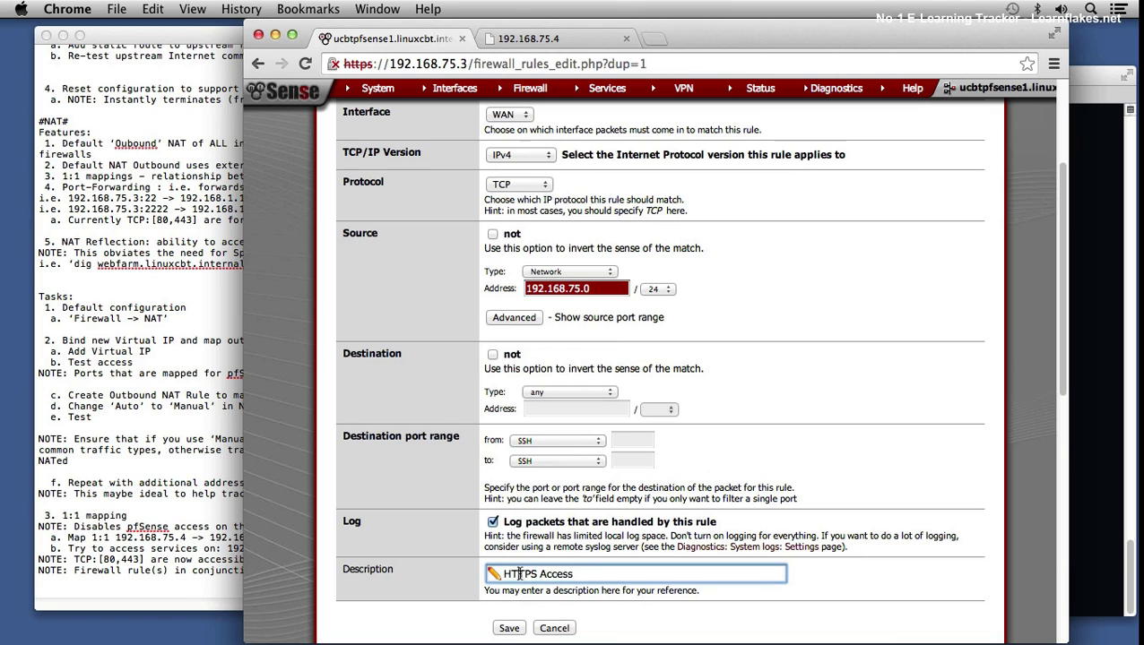
type("SSH")
left_click(508, 627)
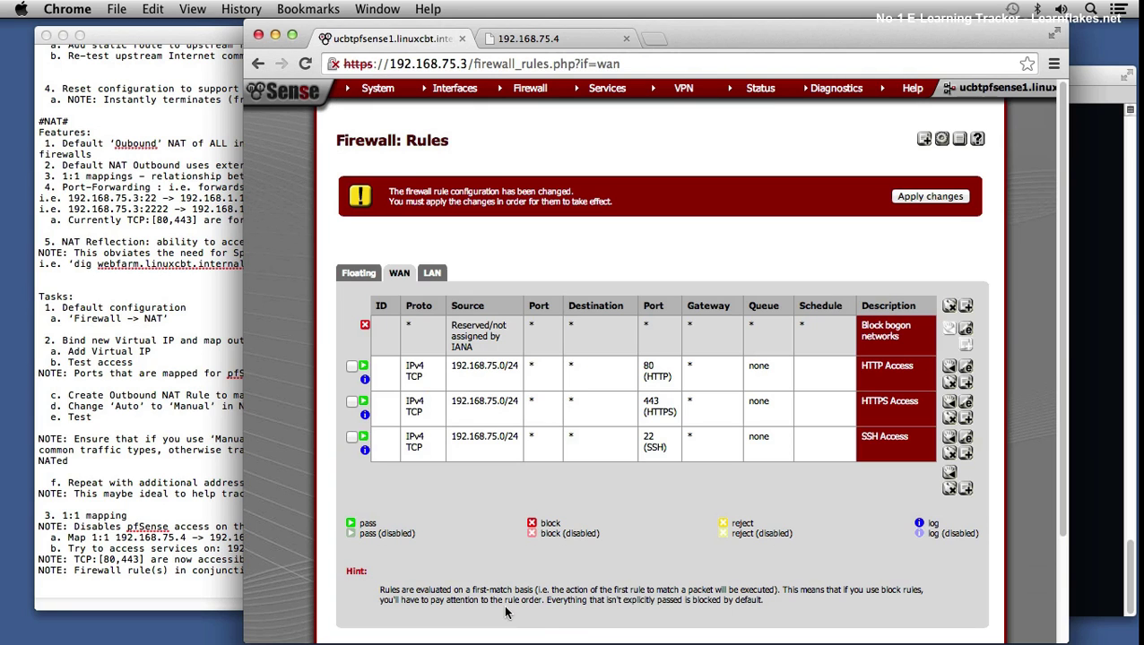
left_click(932, 197)
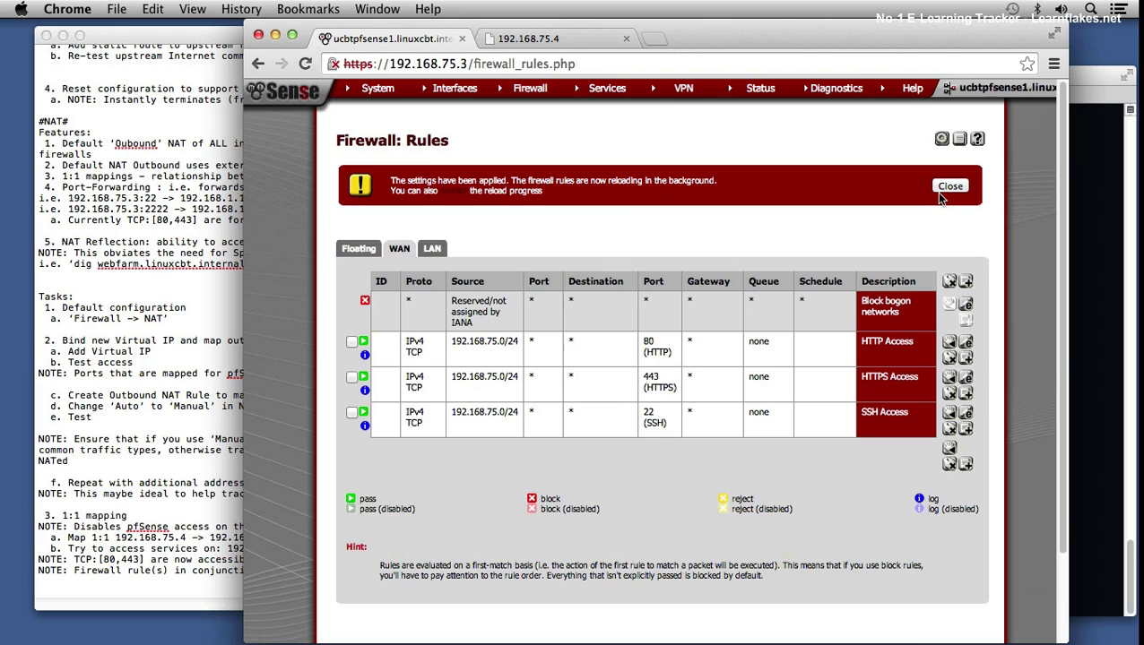
left_click(940, 195)
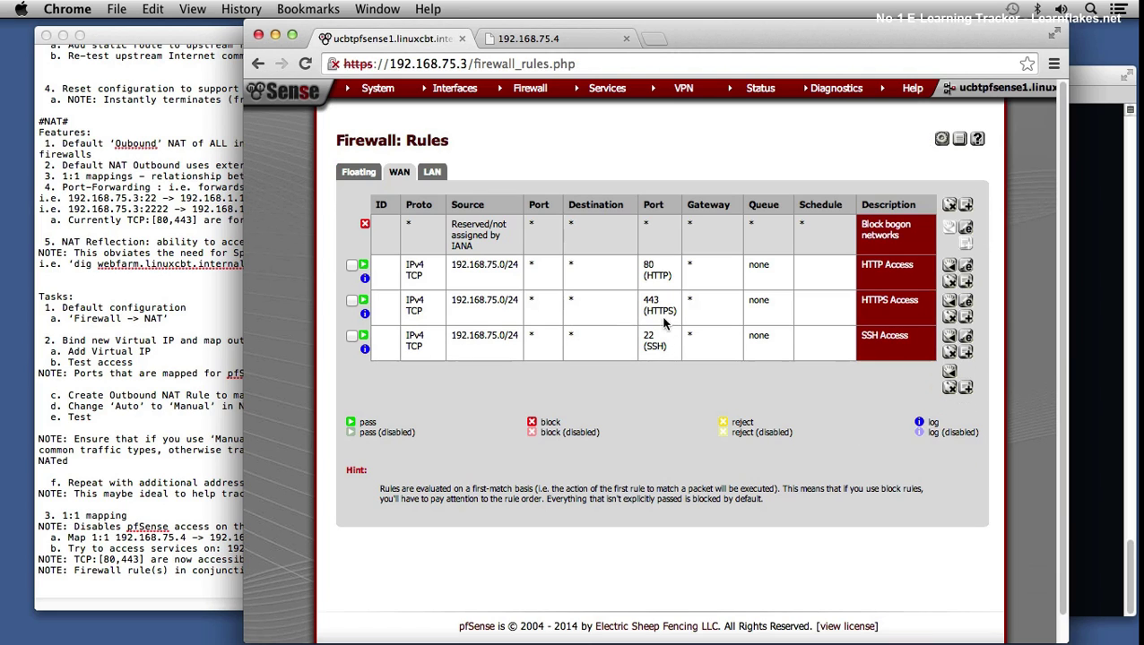
- Point out the SSH Access rule's source 192.168.75.0/24, any destination and port 22
left_click_drag(452, 337, 509, 335)
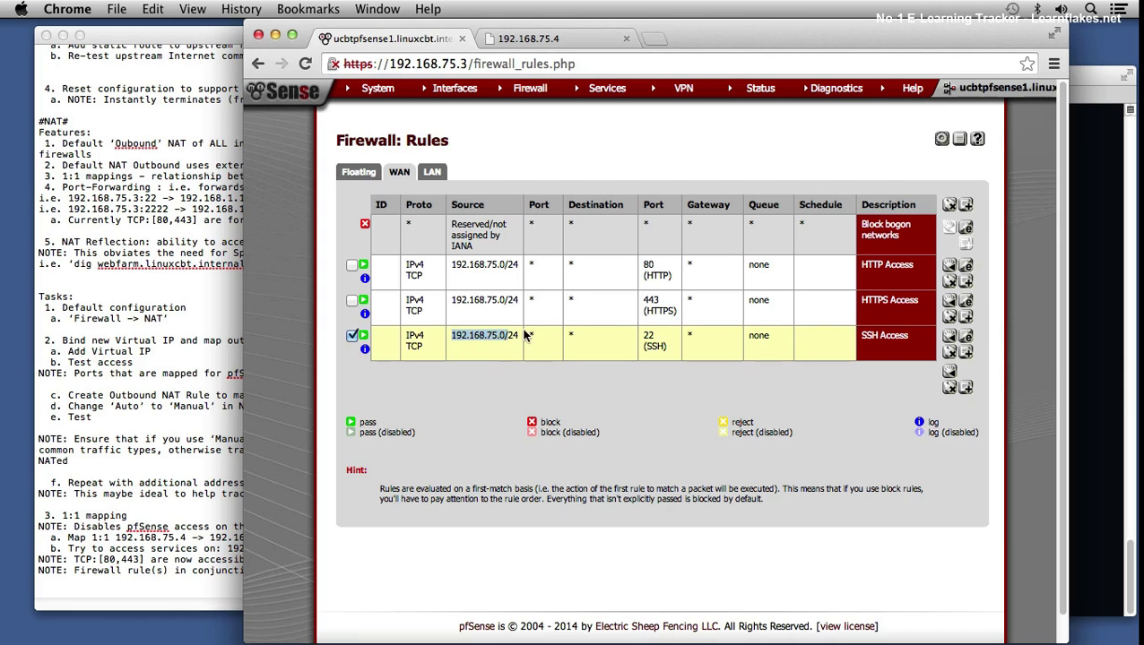
left_click(525, 337)
left_click(569, 337)
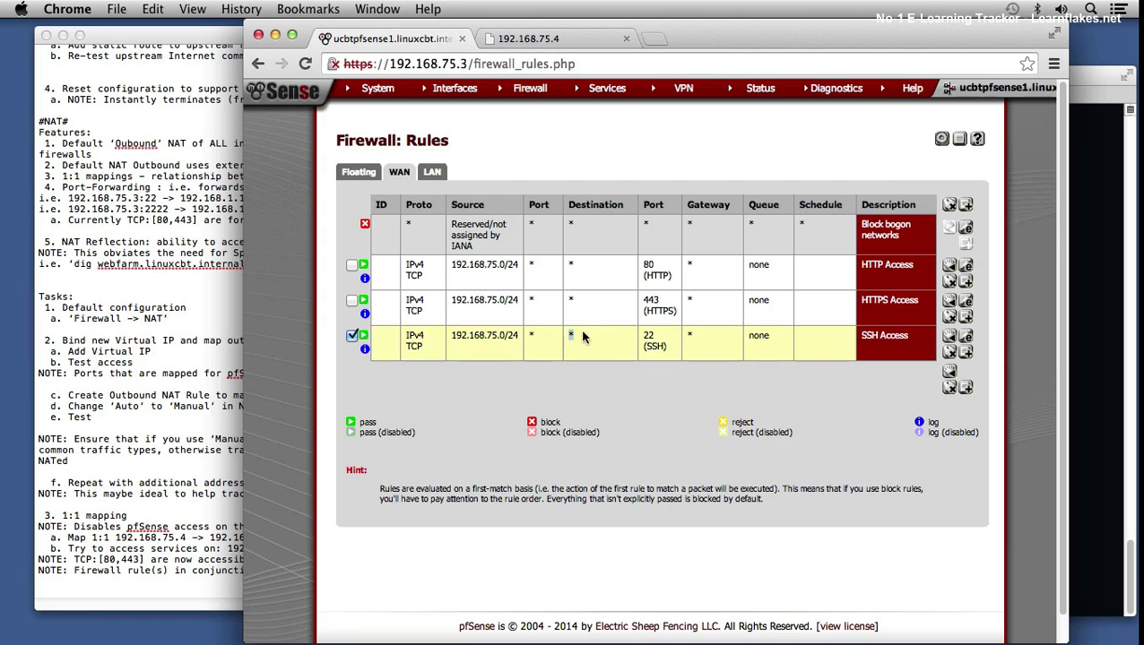
left_click_drag(642, 333, 657, 338)
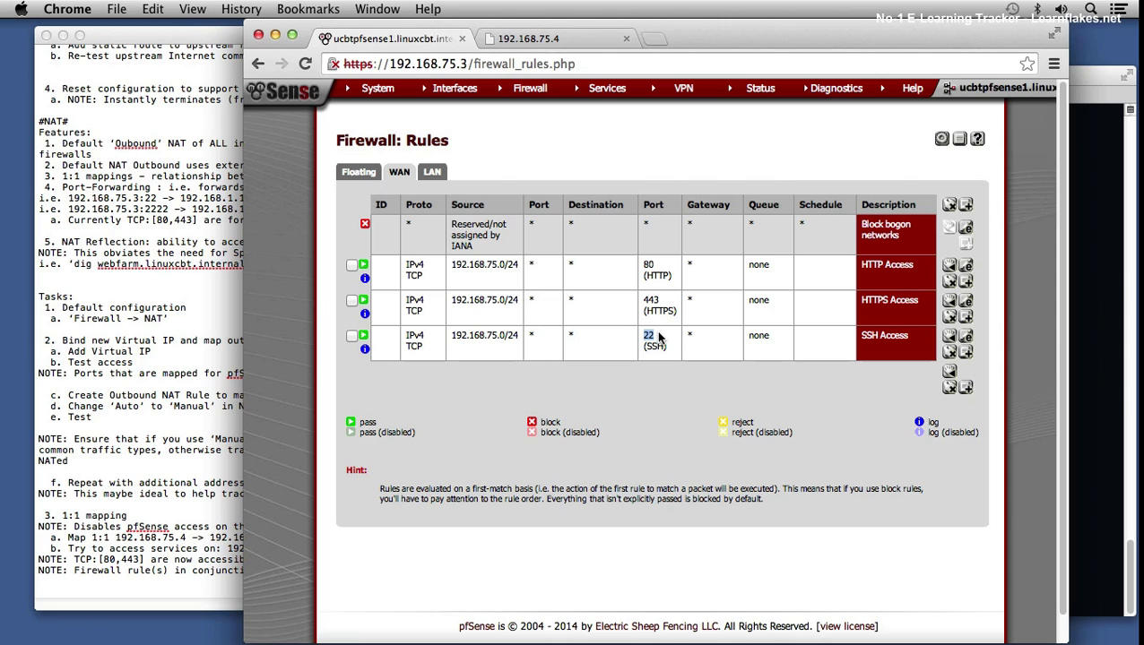
- Open Firewall > NAT > 1:1 and point out 192.168.75.4 mapped to 192.168.1.102
mouse_move(443, 90)
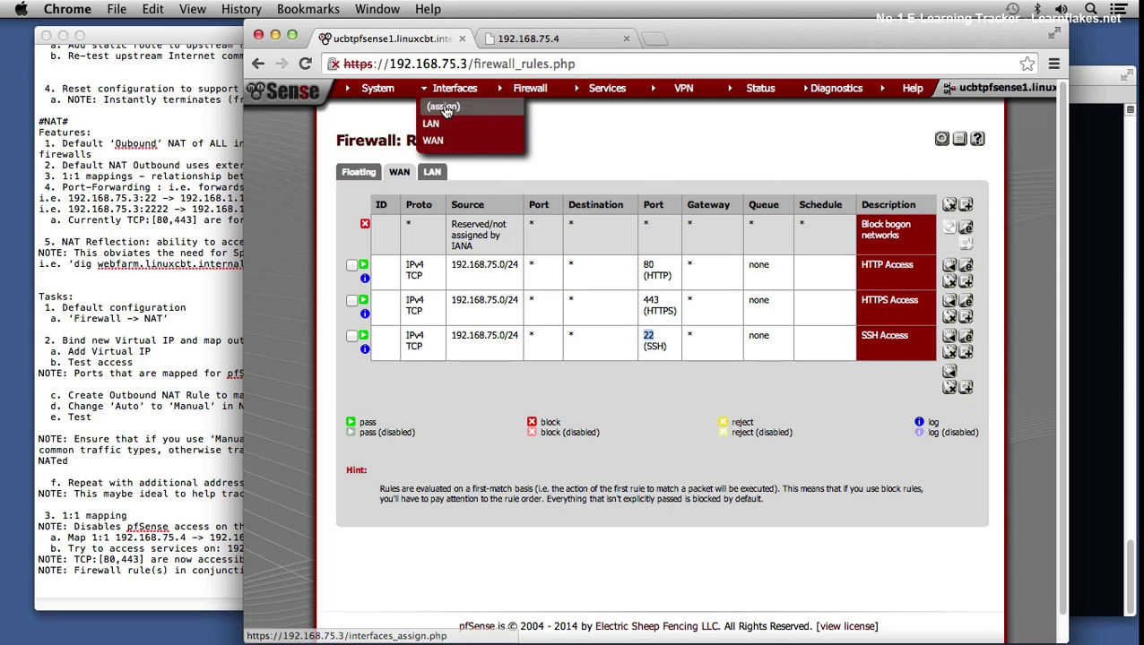
mouse_move(526, 96)
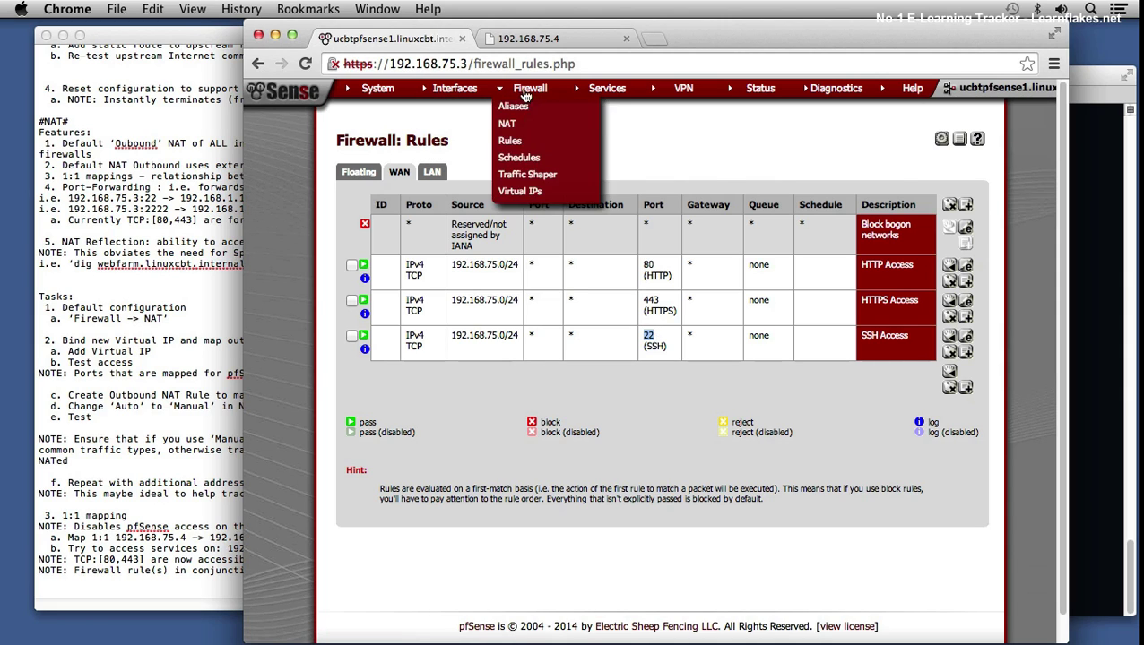
left_click(508, 122)
left_click(419, 173)
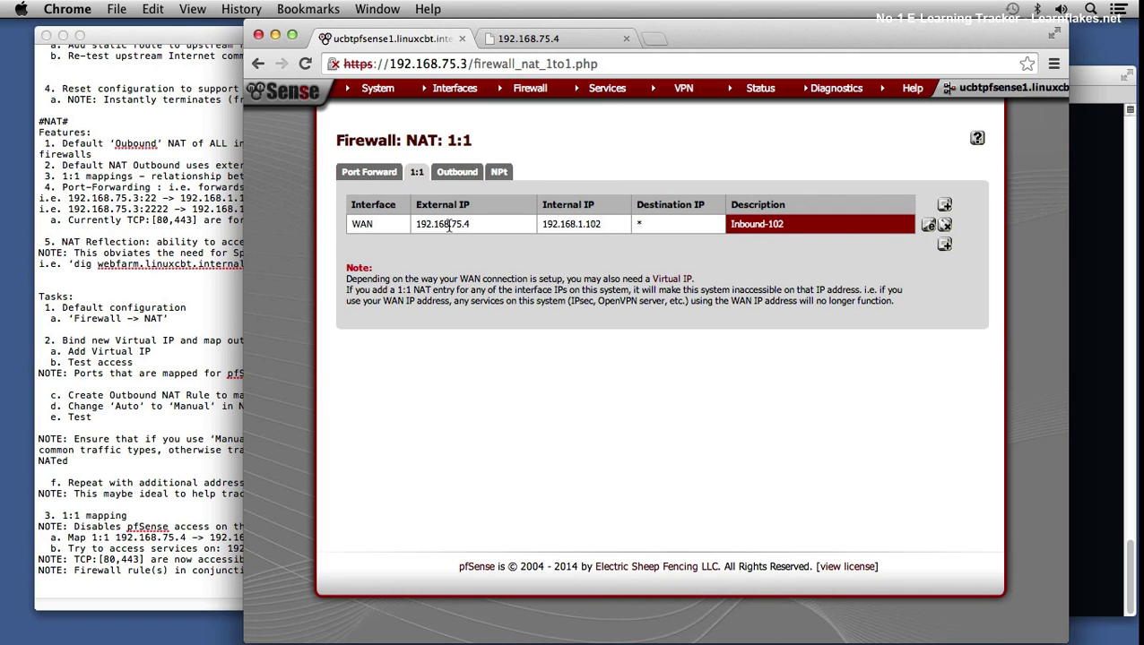
double_click(449, 224)
left_click(455, 224)
double_click(453, 224)
left_click_drag(557, 224, 597, 228)
left_click(149, 585)
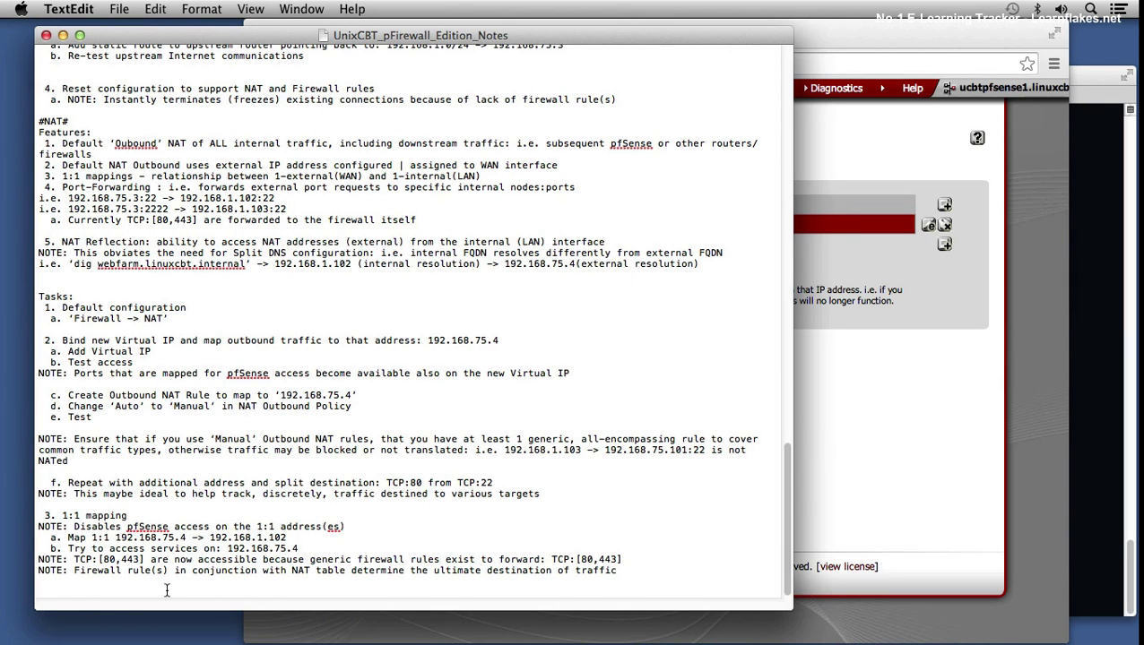
- Append task line 'c. Open floodgates to allow TCP:22 to 192.168.1.102' to the notes and save
key("Return")
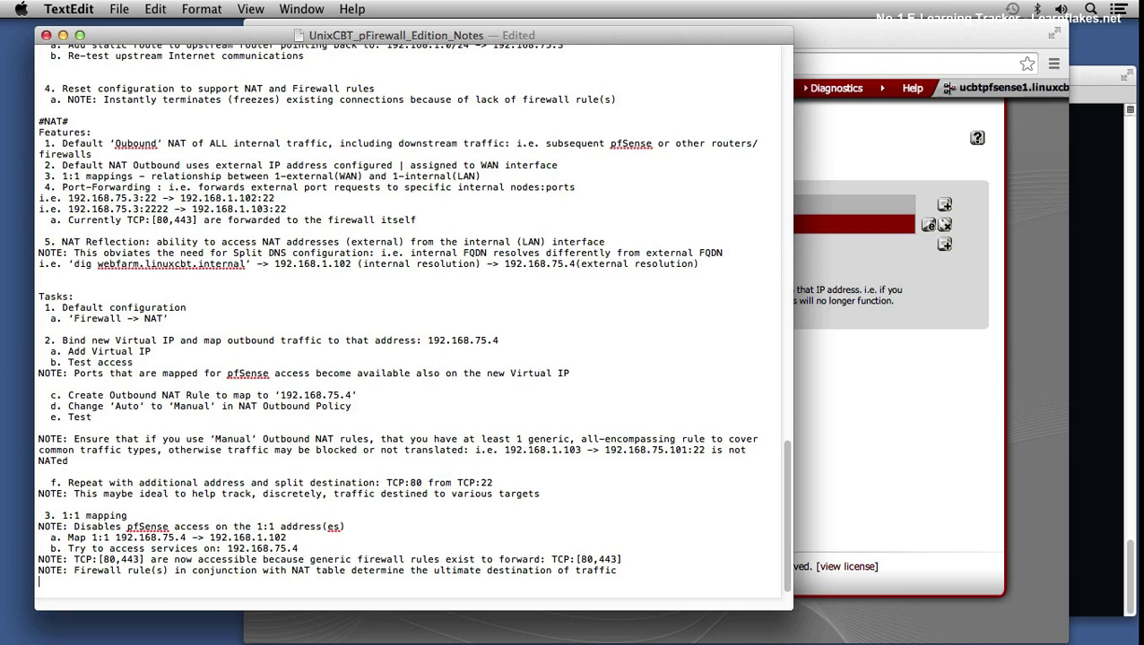
type("c. Open floodgates to allow T")
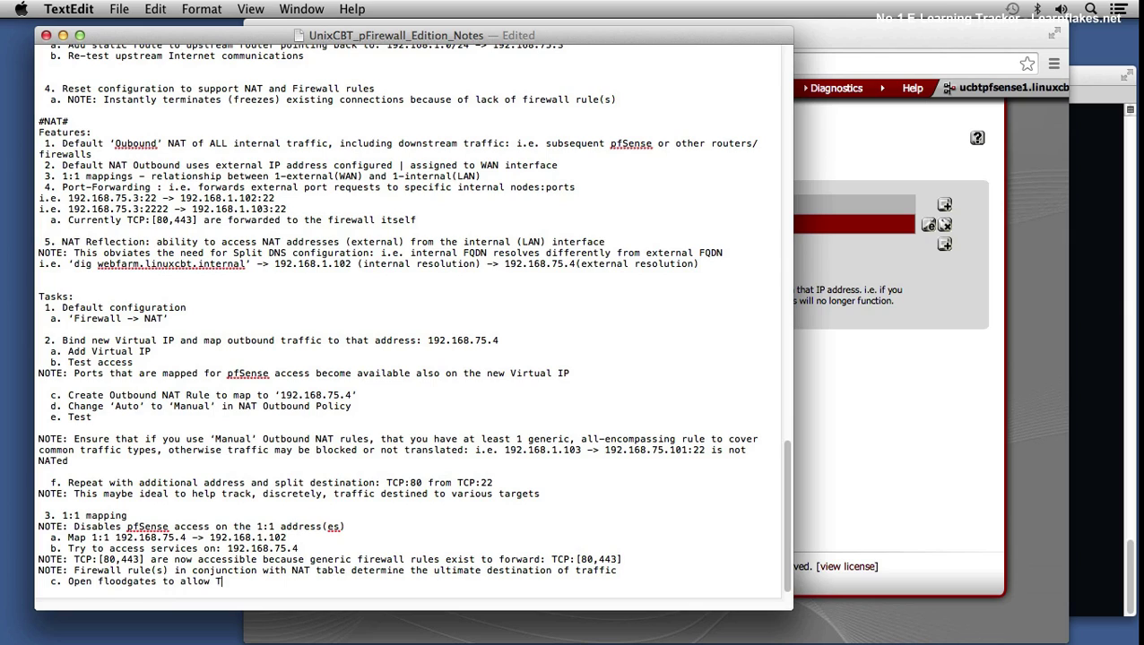
type("CP:22 to 192.168.1.102")
key("super+s")
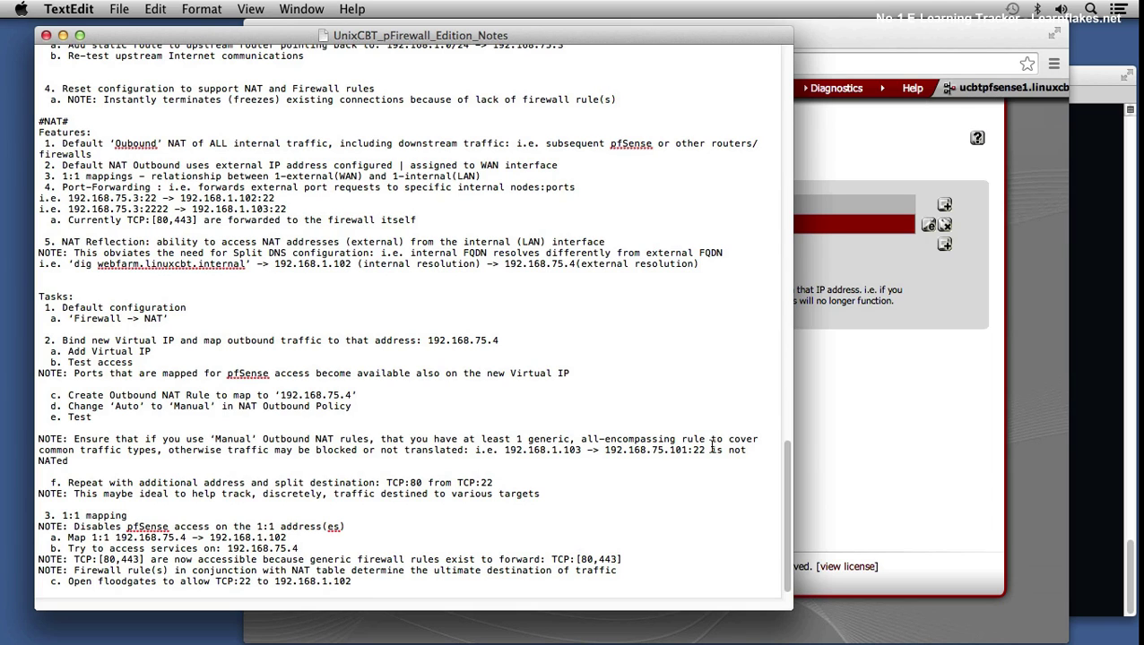
left_click(1083, 371)
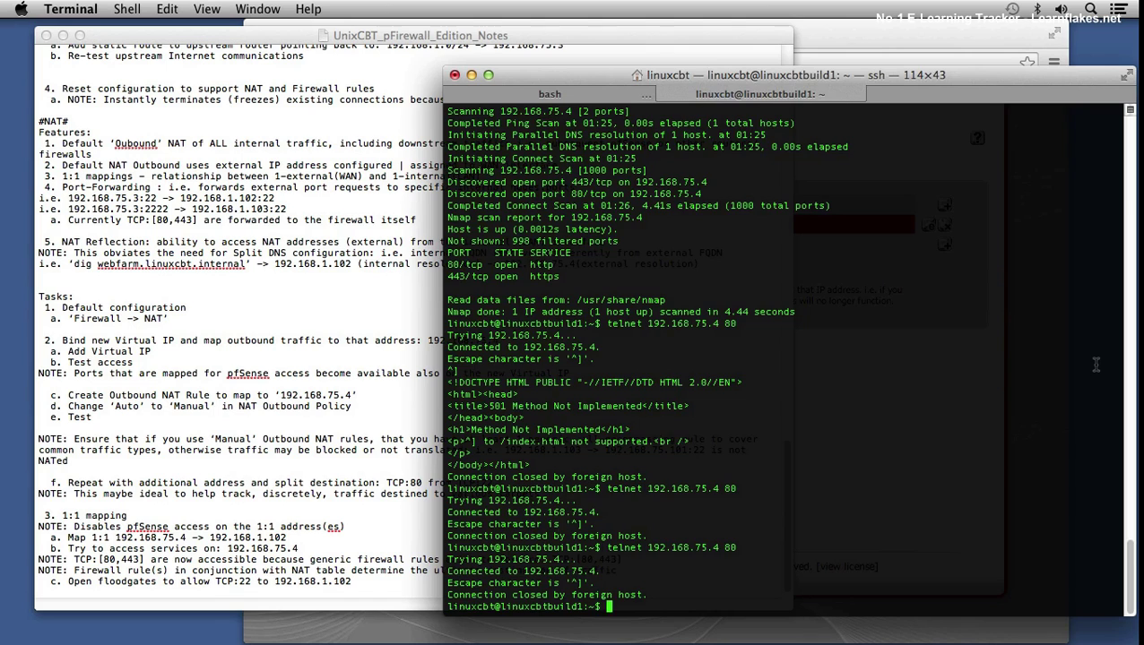
- In a new Terminal tab, clear the screen and show the routing table with netstat -rn, noting the 192.168.75.3 route
key("super+t")
type("clear")
key("Return")
type("netstat -rn")
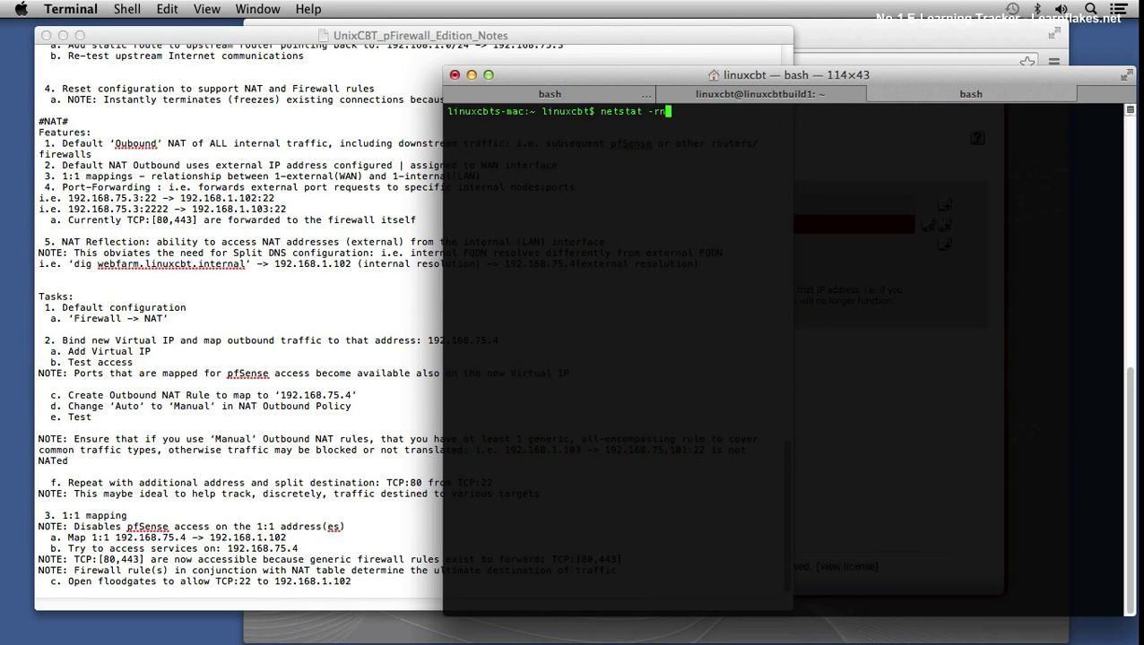
key("Return")
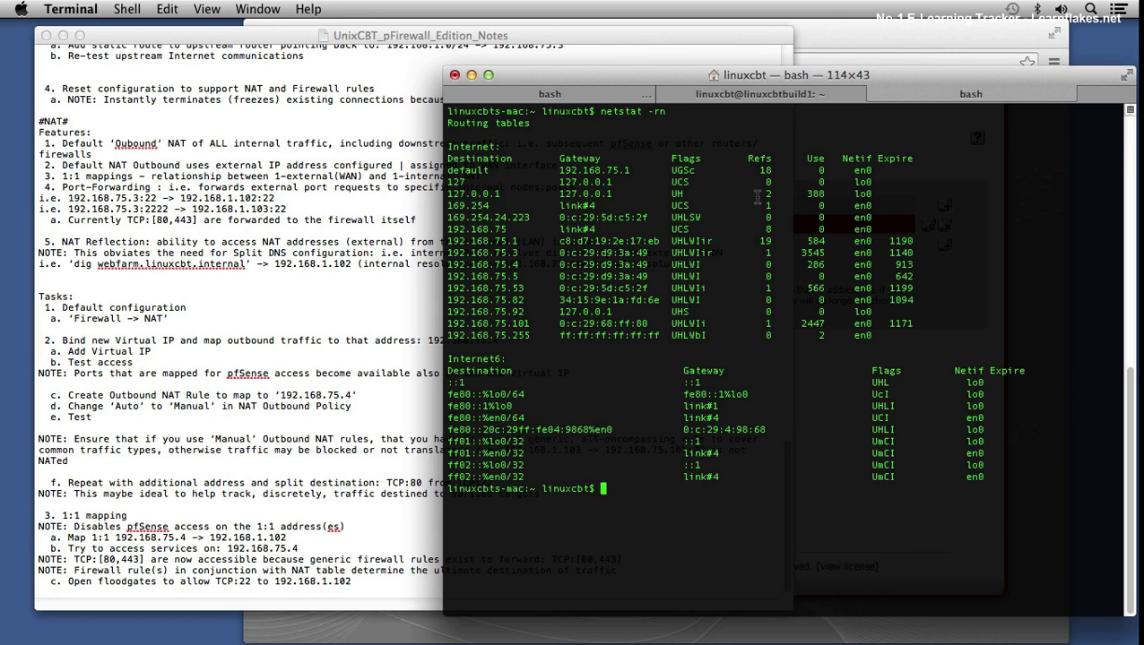
left_click_drag(472, 254, 542, 254)
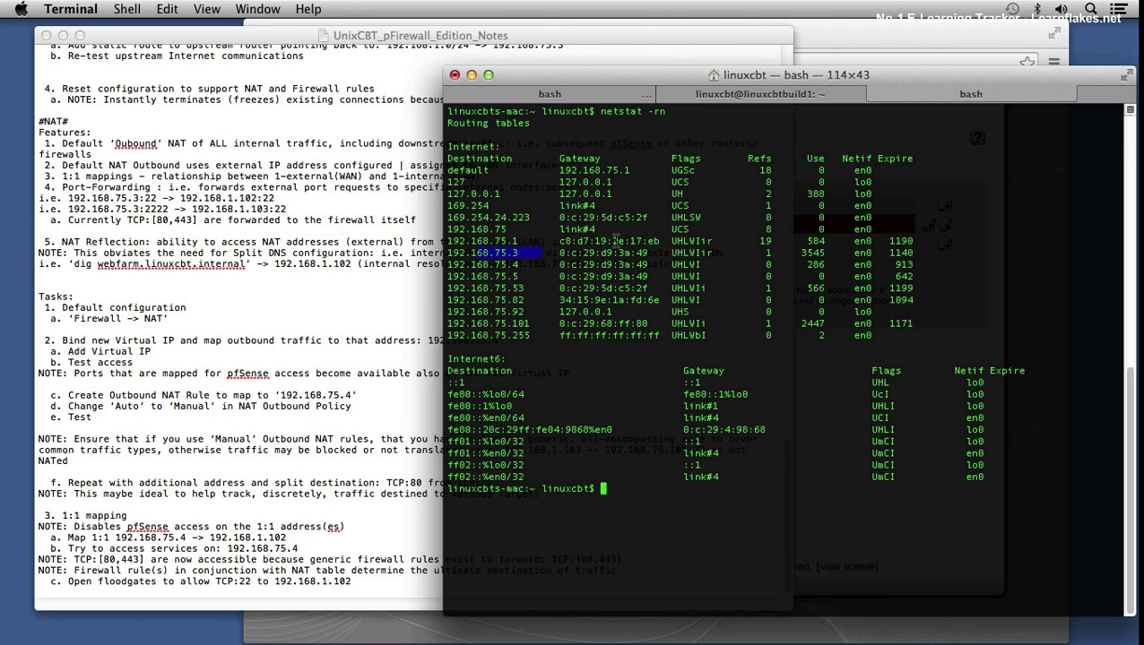
left_click(505, 285)
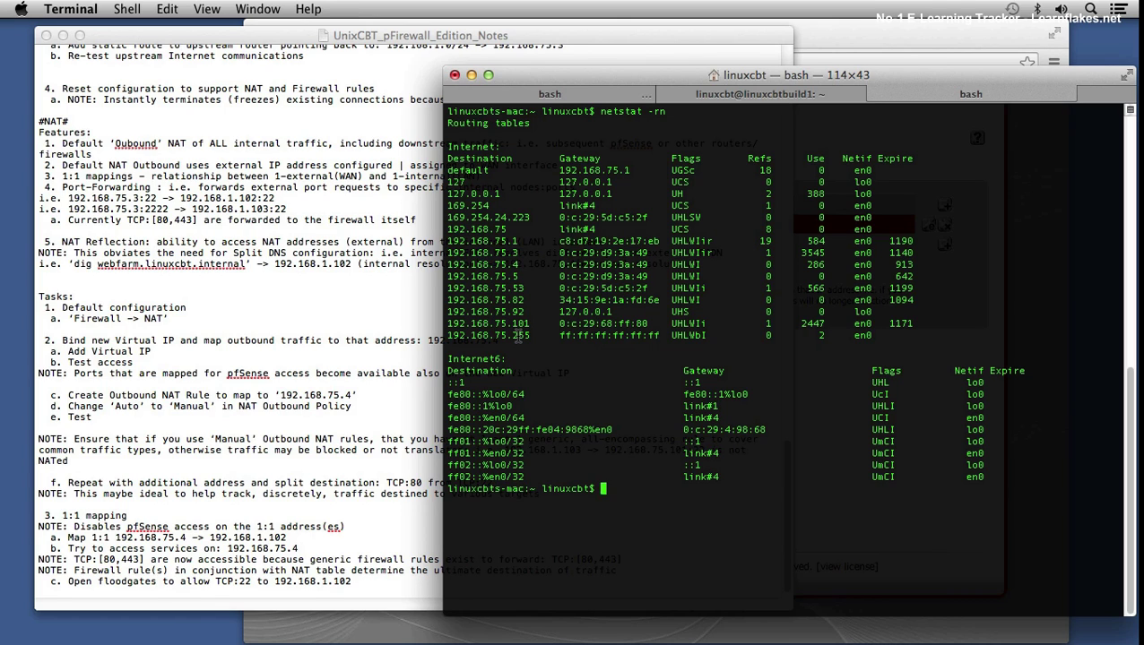
- Ping 192.168.75.4, which gets no reply, then ping the firewall at 192.168.75.3
type("ping 192.168.75.4")
key("Return")
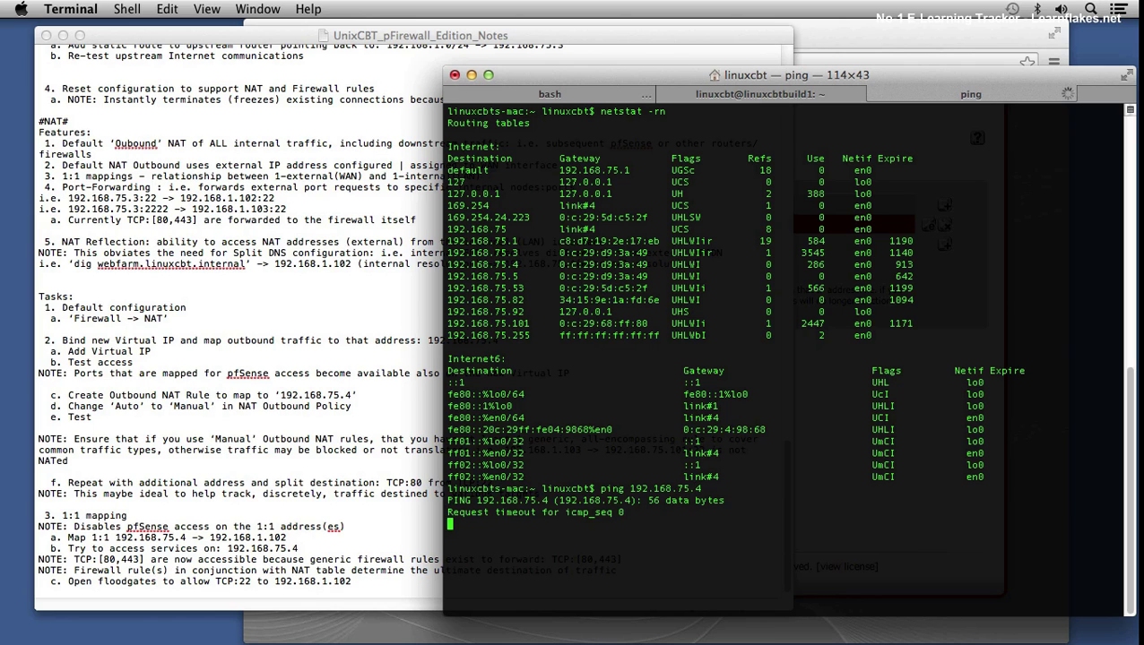
key("ctrl+c")
key("Up")
key("BackSpace")
type("3")
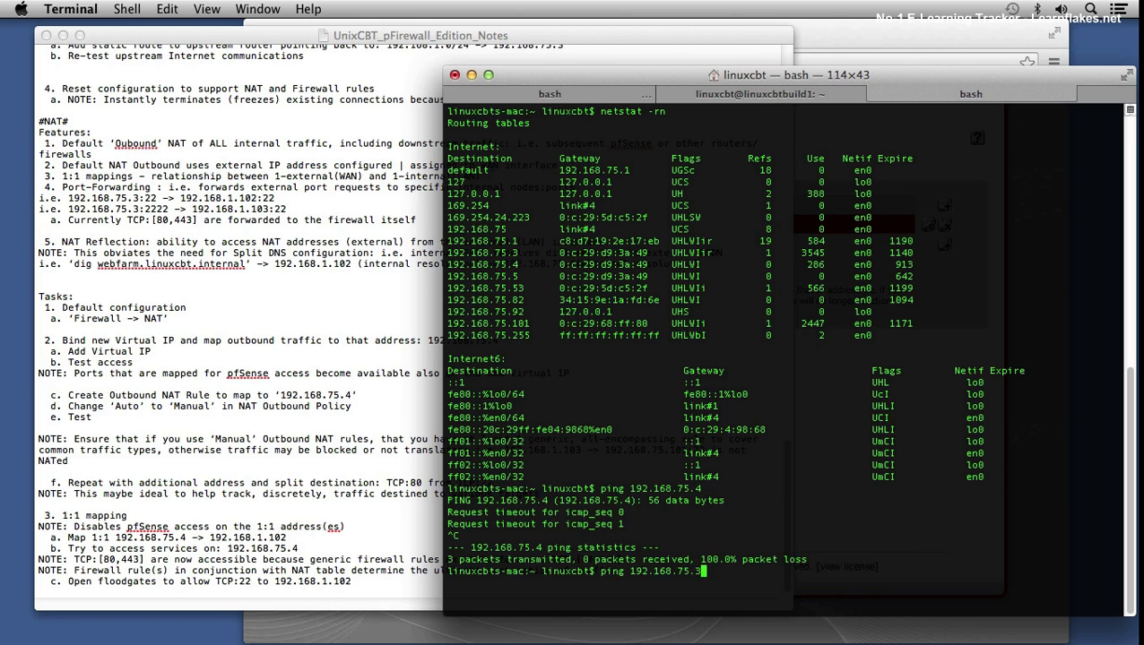
key("Return")
key("ctrl+c")
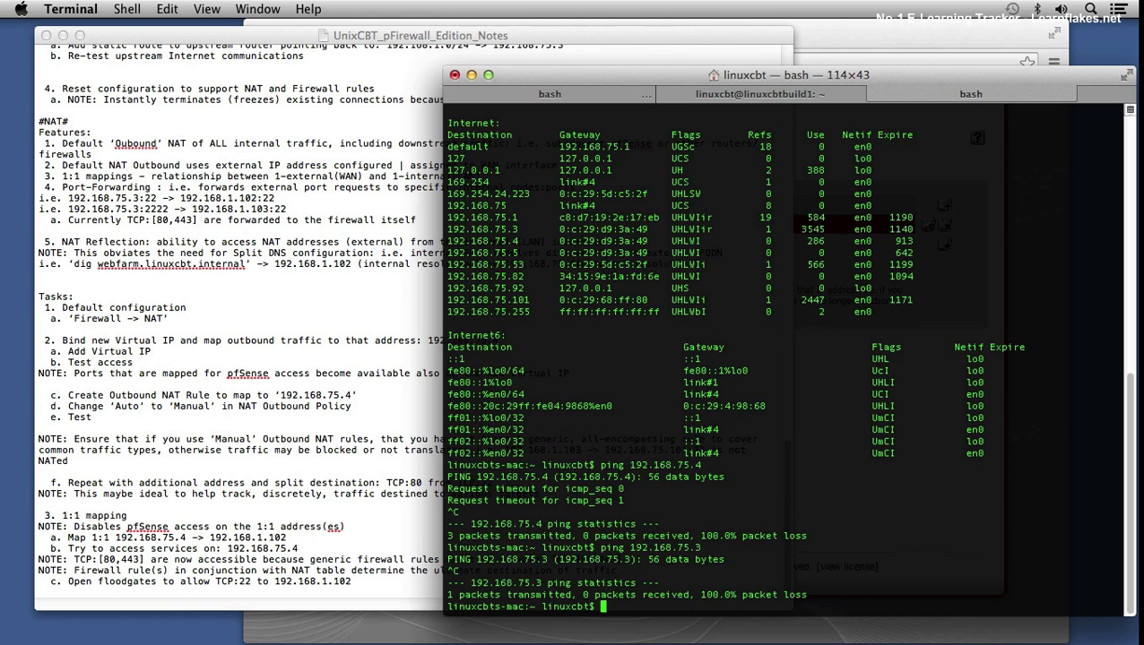
- Telnet to 192.168.75.4 on port 80, then on port 22 to reach the OpenSSH banner
type("telnet 192.168.75.4 80")
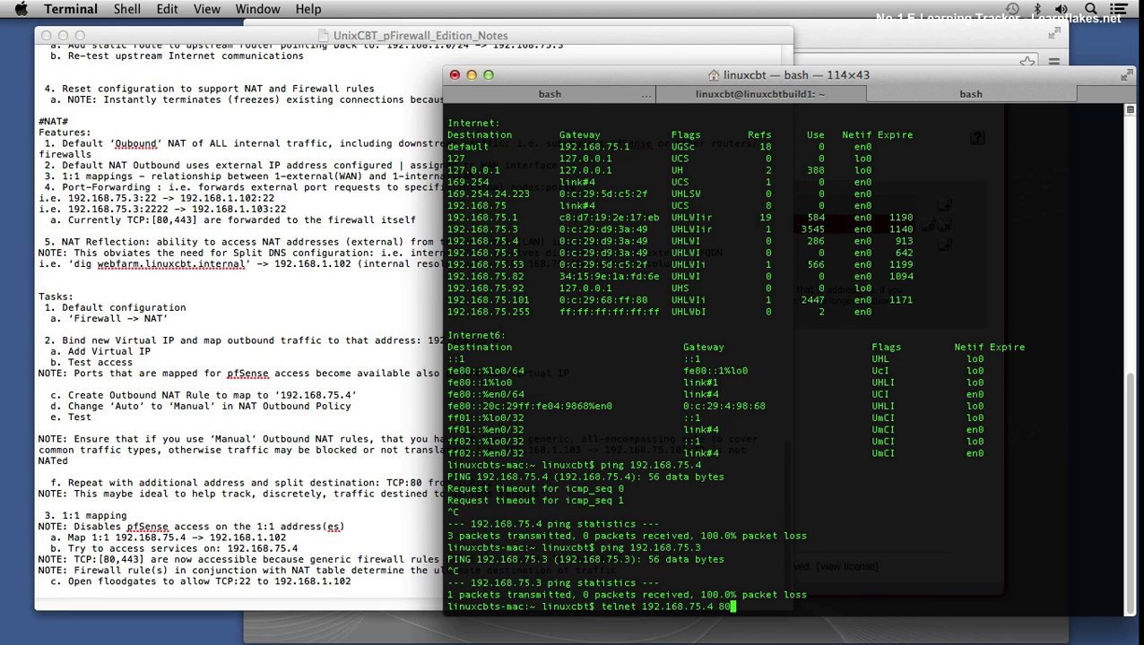
key("Return")
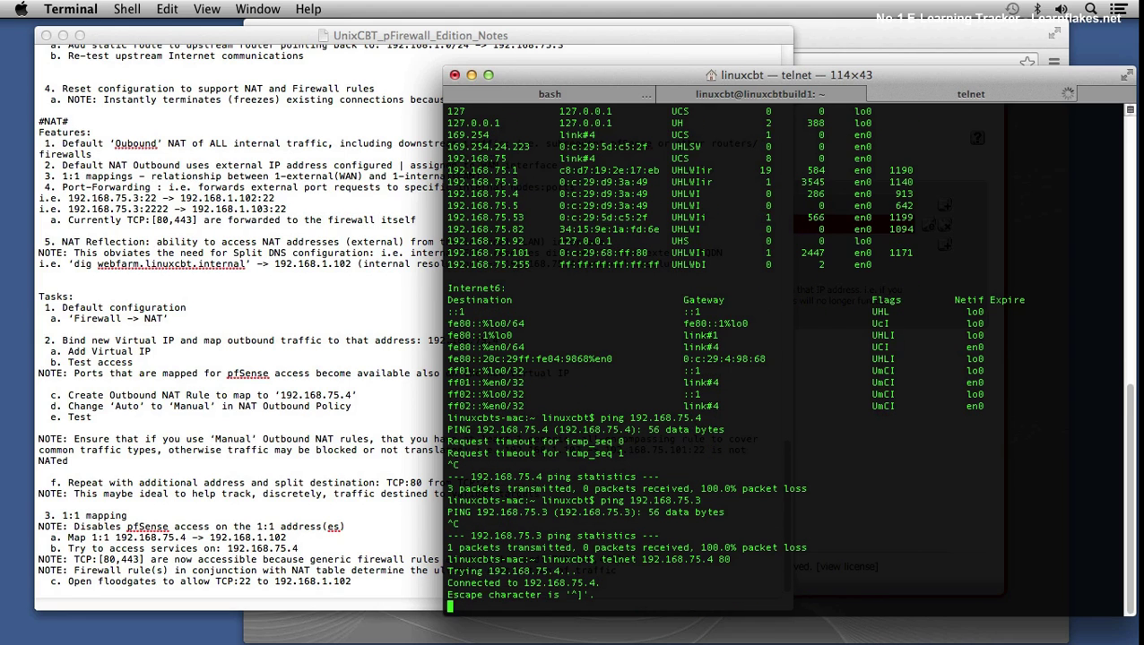
type("^]")
key("Return")
key("Up")
key("BackSpace")
key("BackSpace")
type("22")
key("Return")
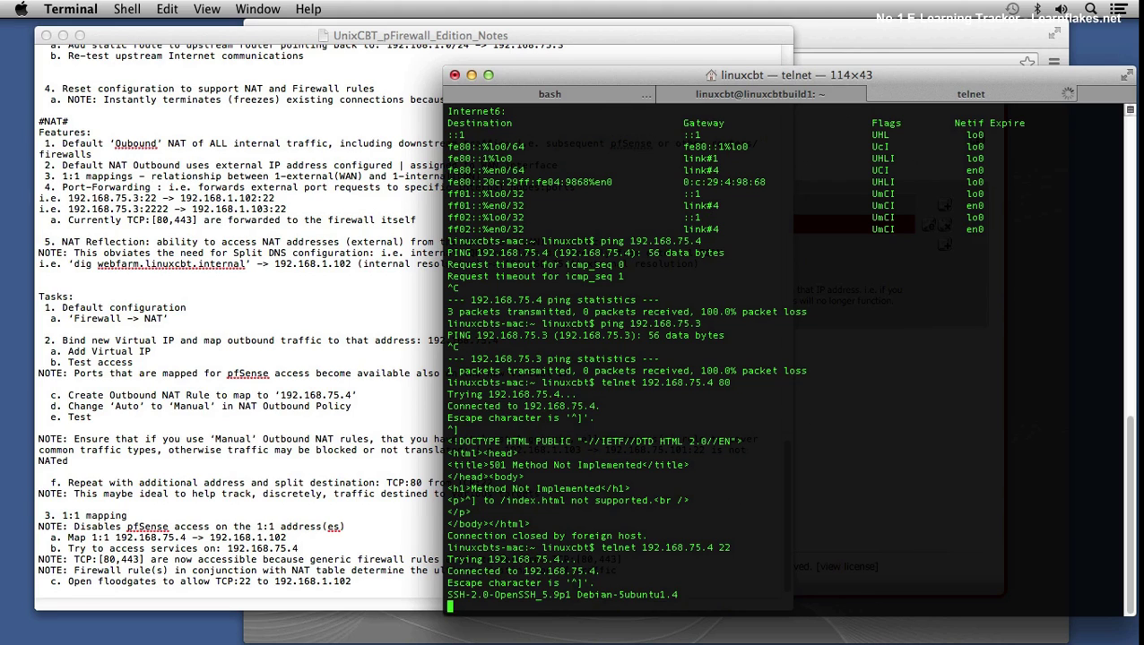
type("^]")
key("Return")
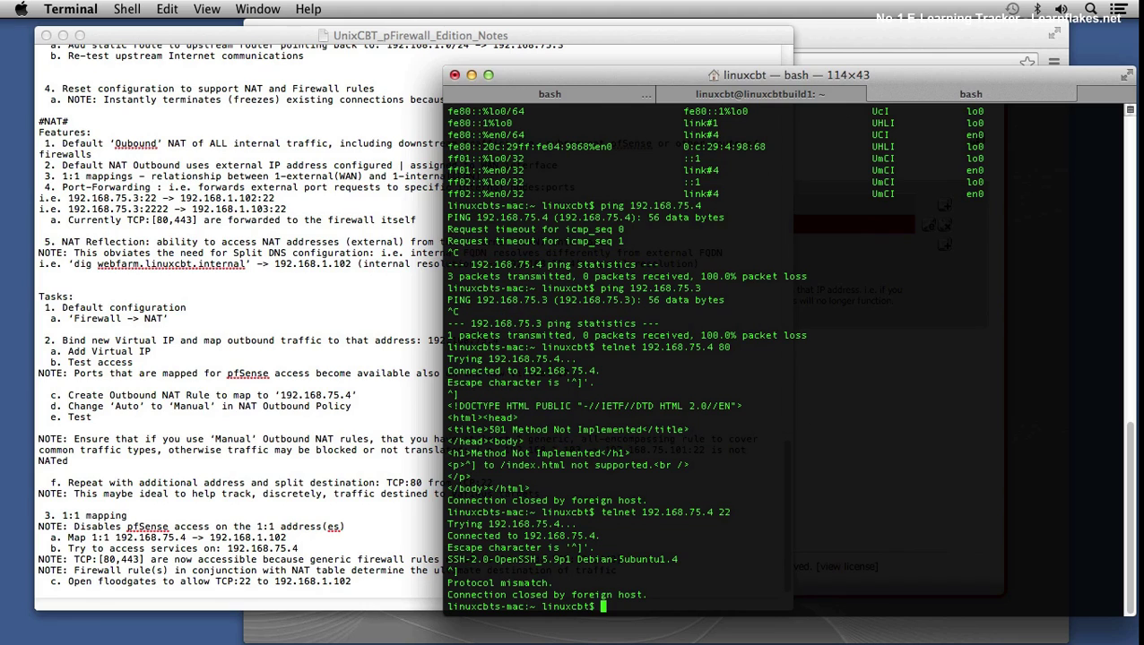
- SSH to 192.168.75.4, accept the host key, and log in with the account password
type("ssh 192.1")
type("68.75.4")
key("Return")
type("yes")
key("Return")
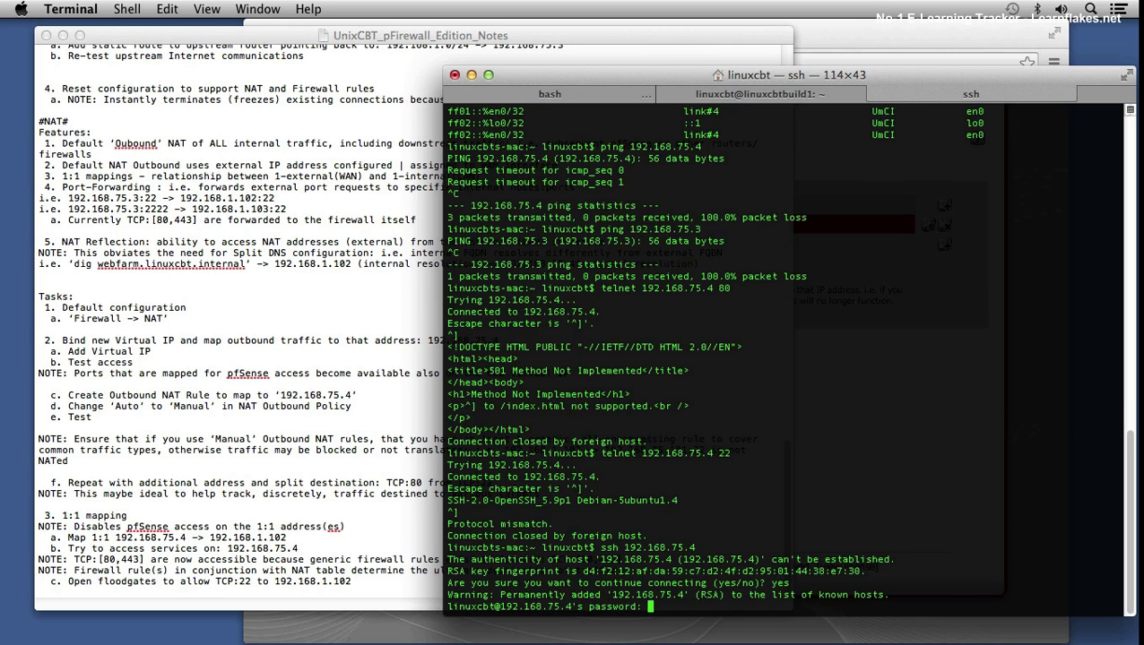
key("Return")
- Run netstat -ant to confirm the established port 22 session, then return to the 1:1 NAT page
type("clear")
key("Return")
type("netstaat -ant")
key("Return")
key("Up")
key("BackSpace")
key("Left")
key("Left")
key("Left")
key("Left")
key("Left")
key("BackSpace")
key("Return")
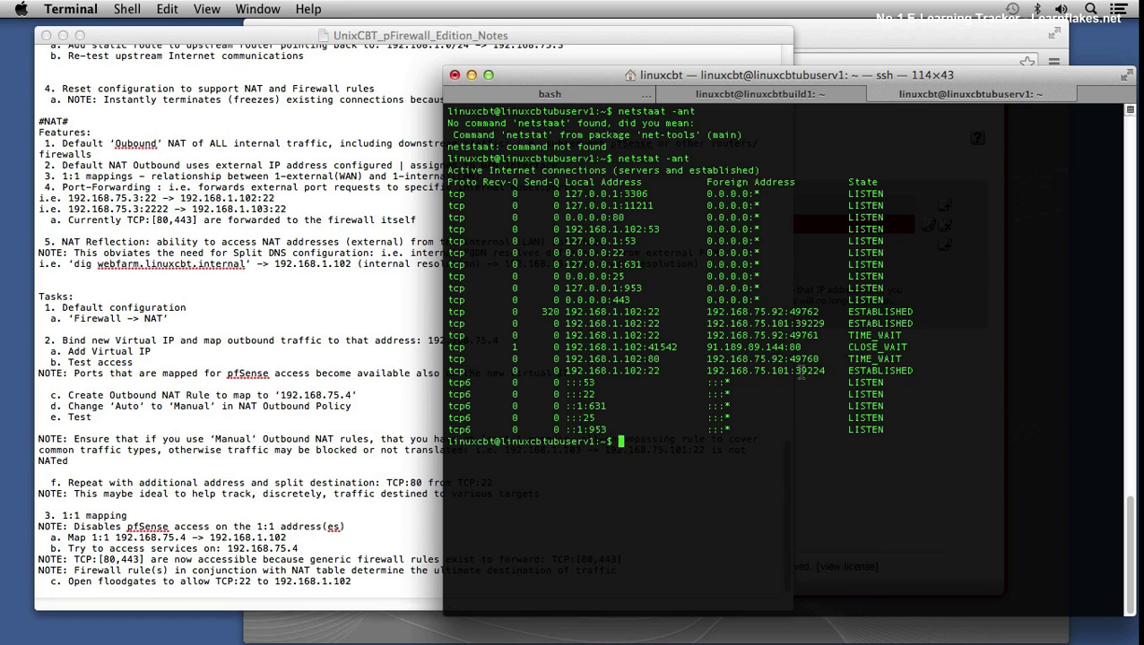
left_click_drag(631, 370, 664, 370)
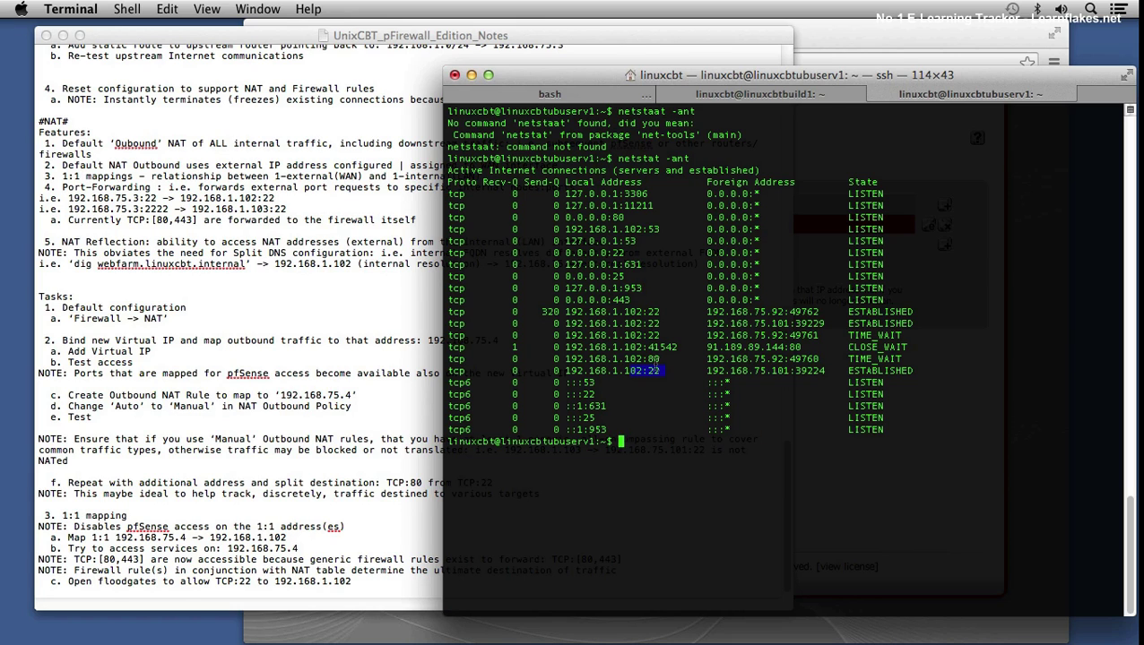
left_click(831, 36)
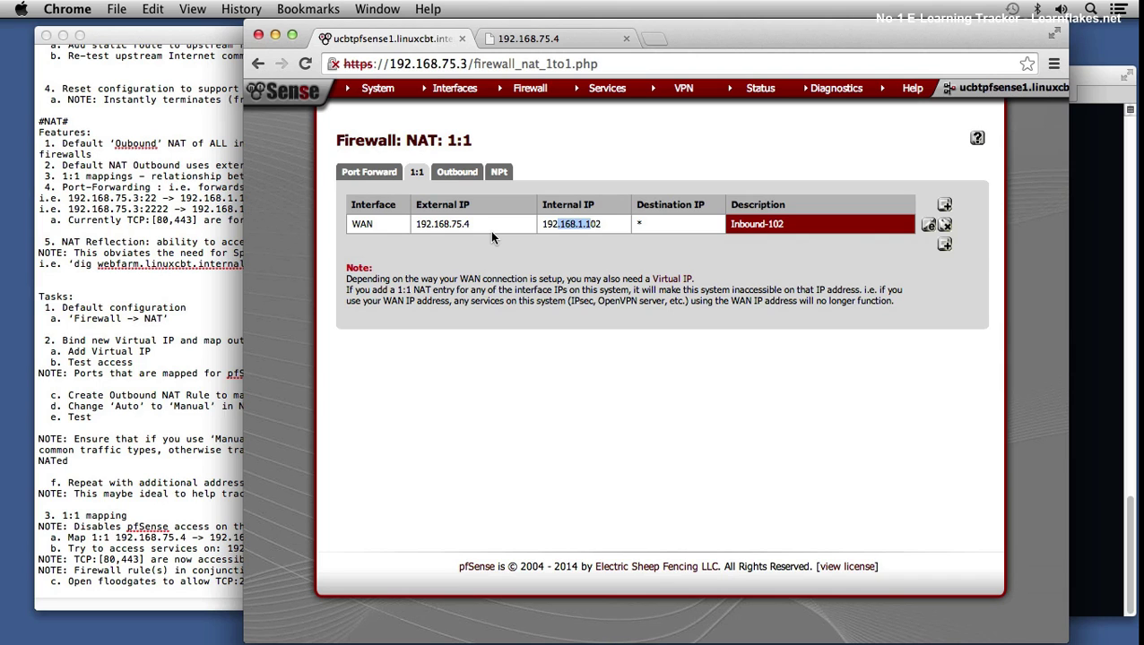
- Exit the remote SSH session and telnet to 192.168.75.3 on port 22
left_click(1088, 247)
type("ex")
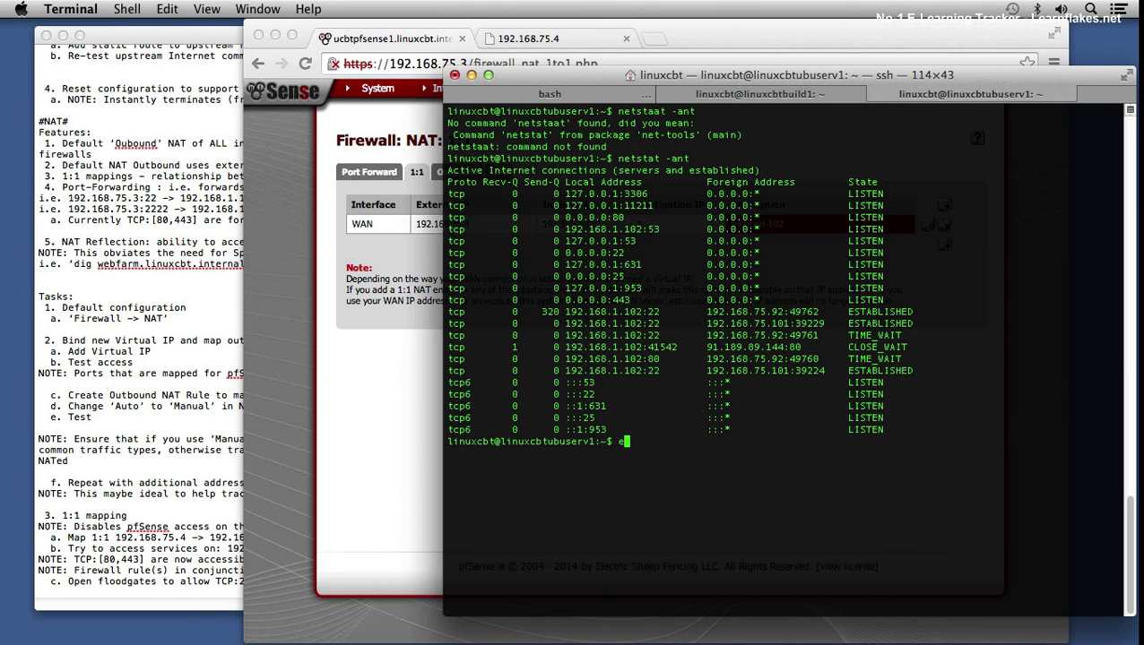
type("it")
key("Return")
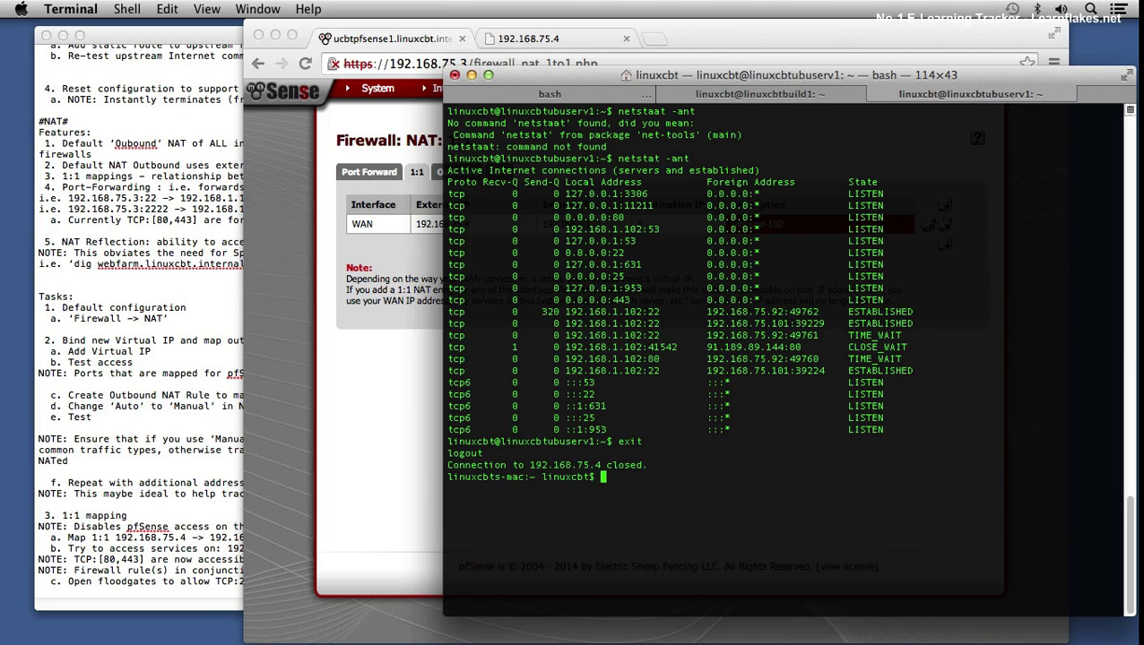
type("telnet 192.168.75.4 22")
key("Left")
key("Left")
key("Left")
key("Return")
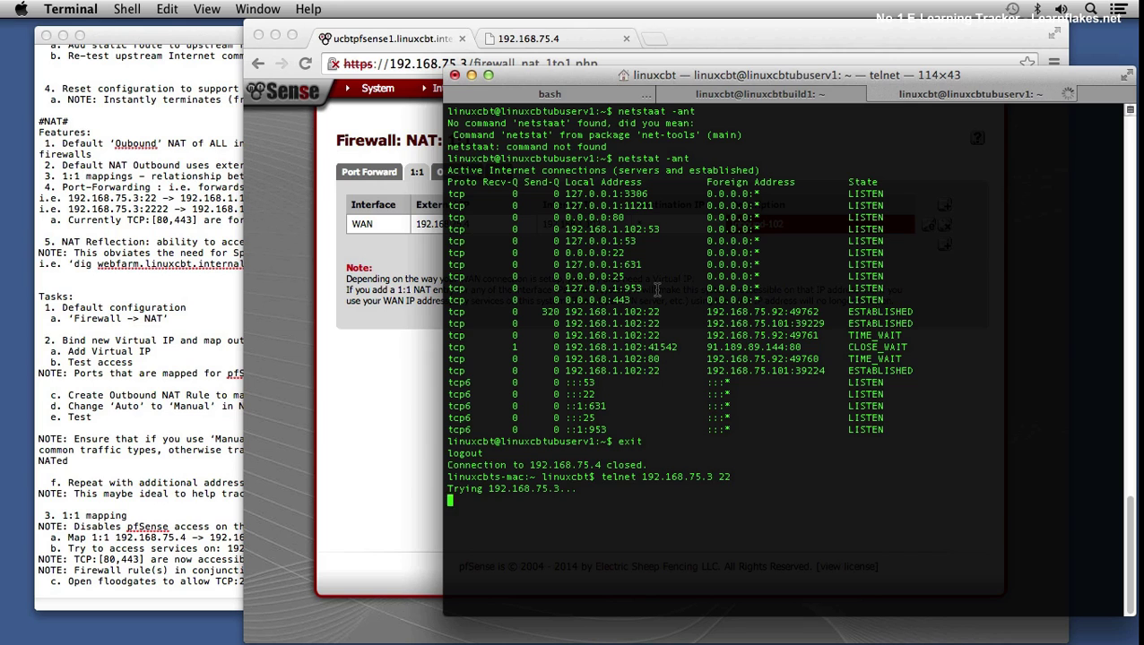
left_click(386, 326)
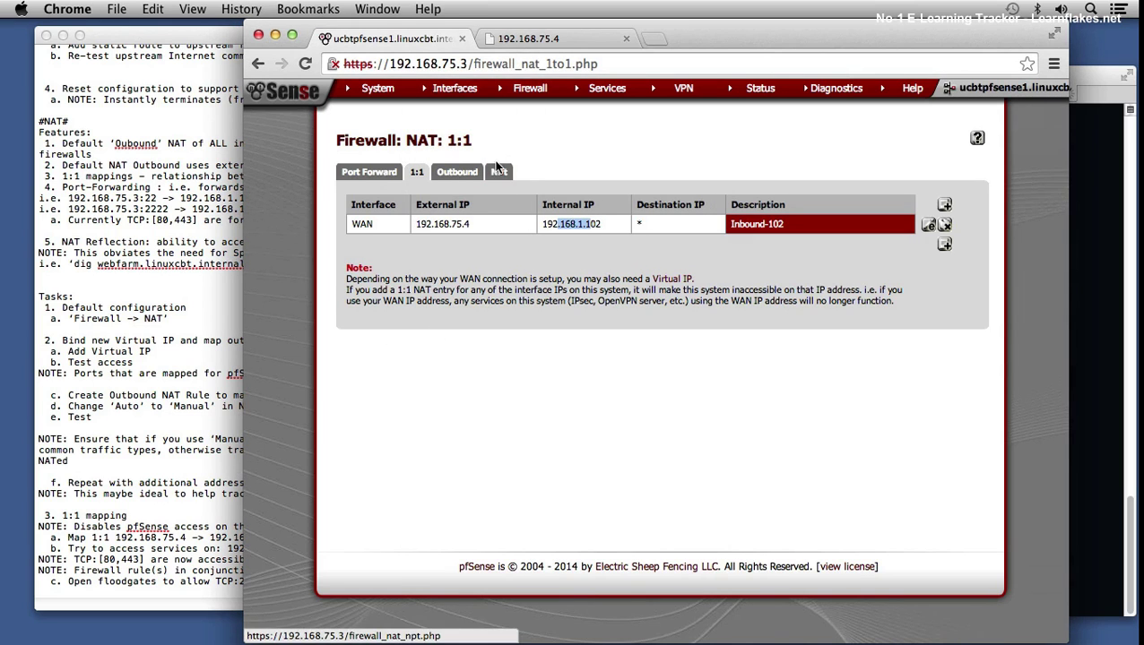
- Highlight the 75.4 external IP, then go to Port Forward and add a new rule
left_click(448, 224)
left_click_drag(448, 224, 489, 224)
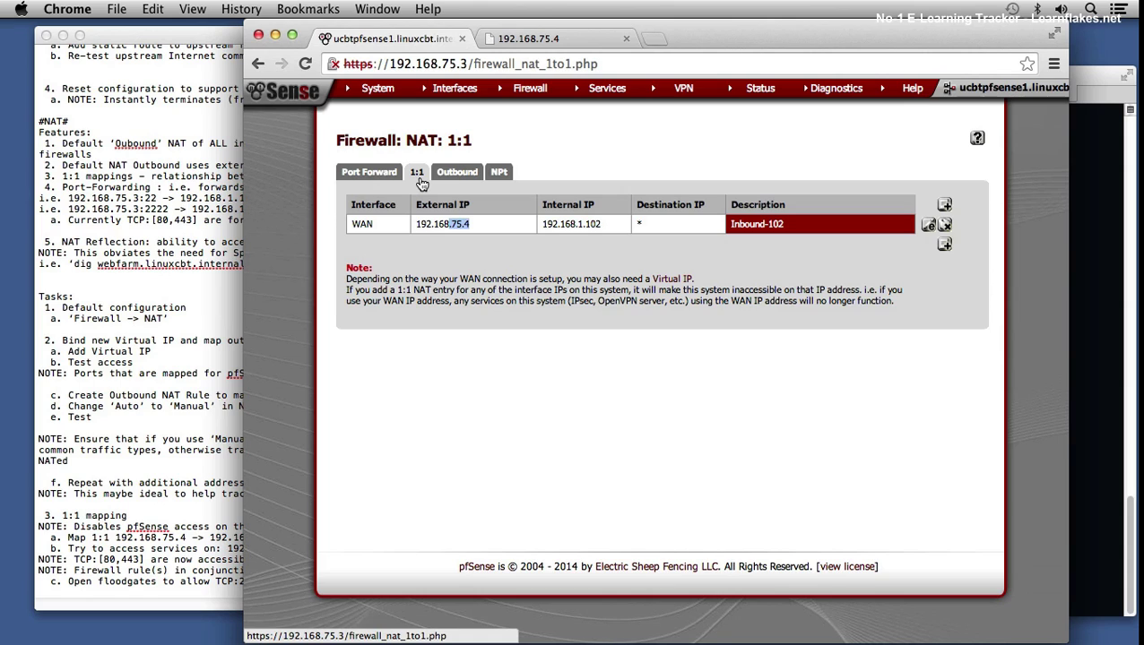
left_click(380, 180)
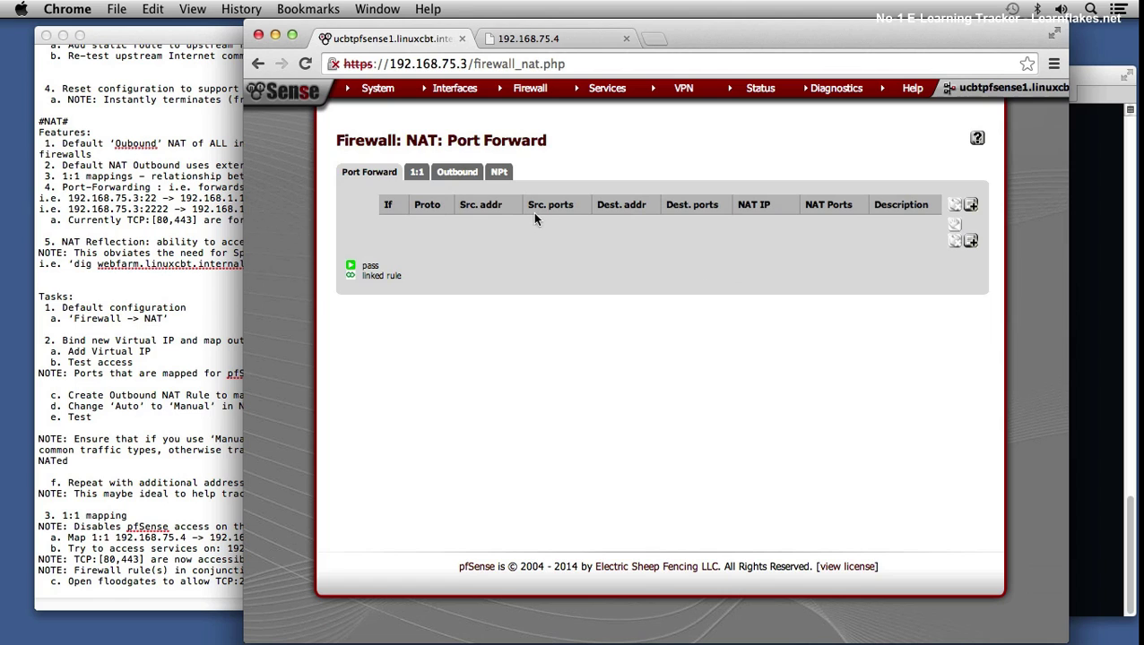
left_click(972, 209)
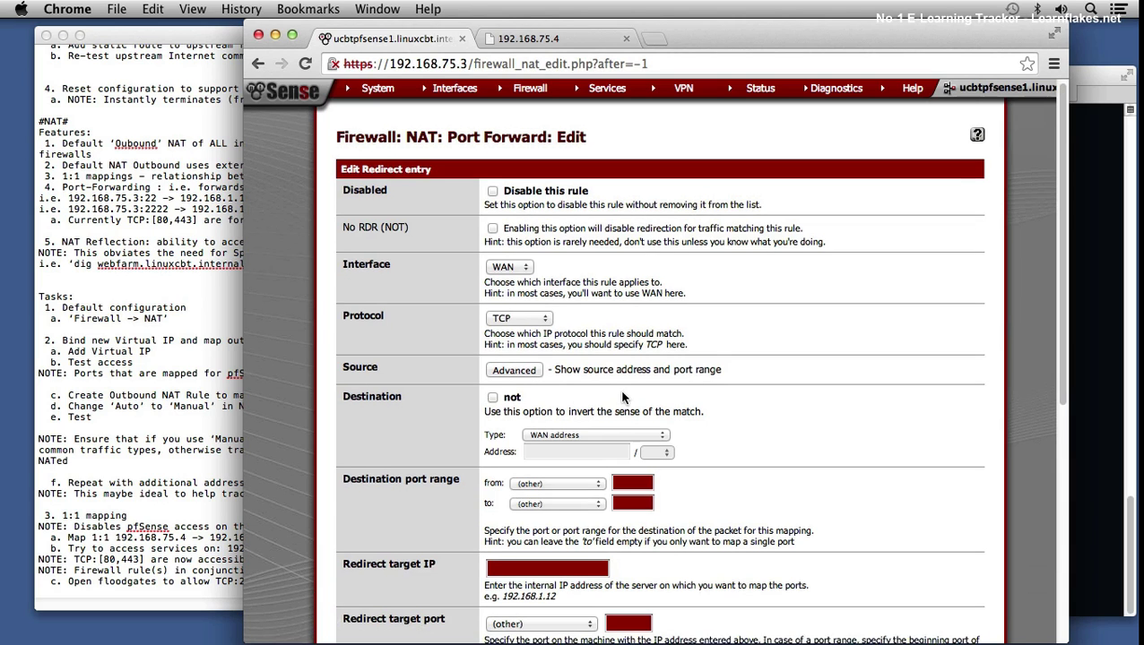
- Keep WAN address as the destination and set the destination port range to SSH
scroll(553, 383, "down", 1)
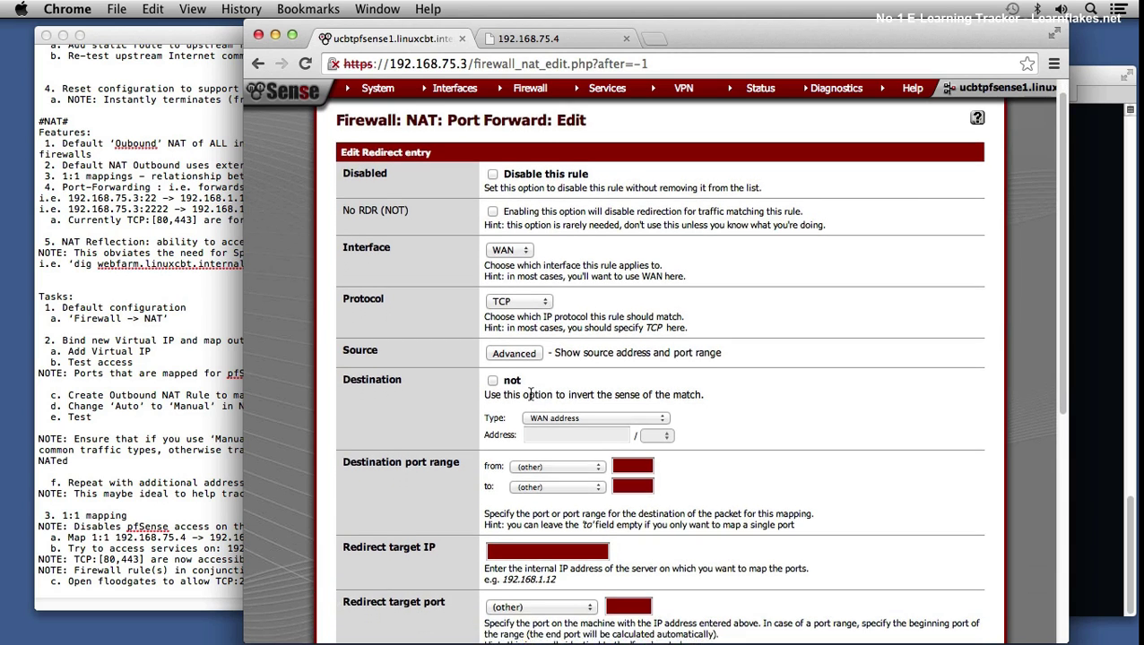
scroll(521, 406, "down", 2)
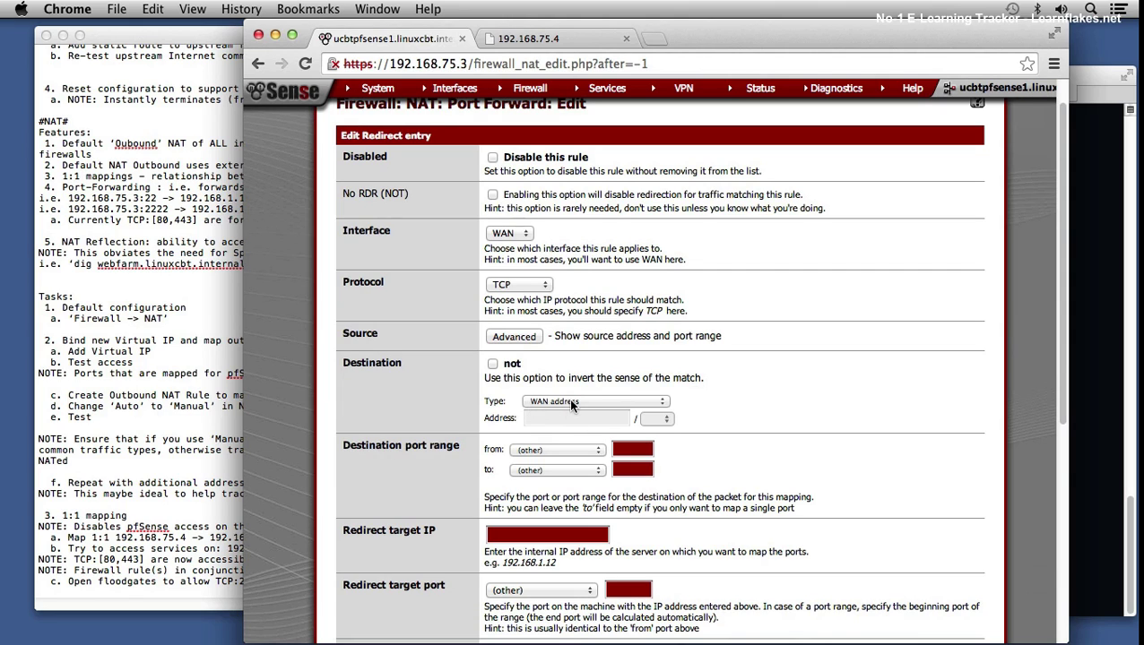
left_click(570, 403)
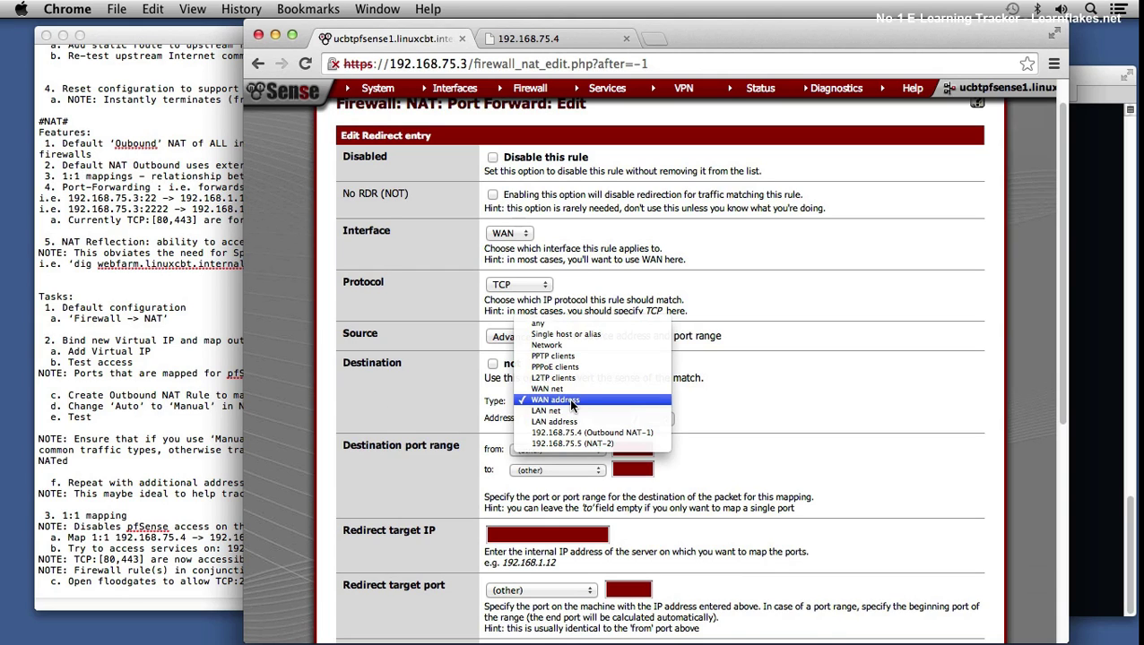
left_click(571, 401)
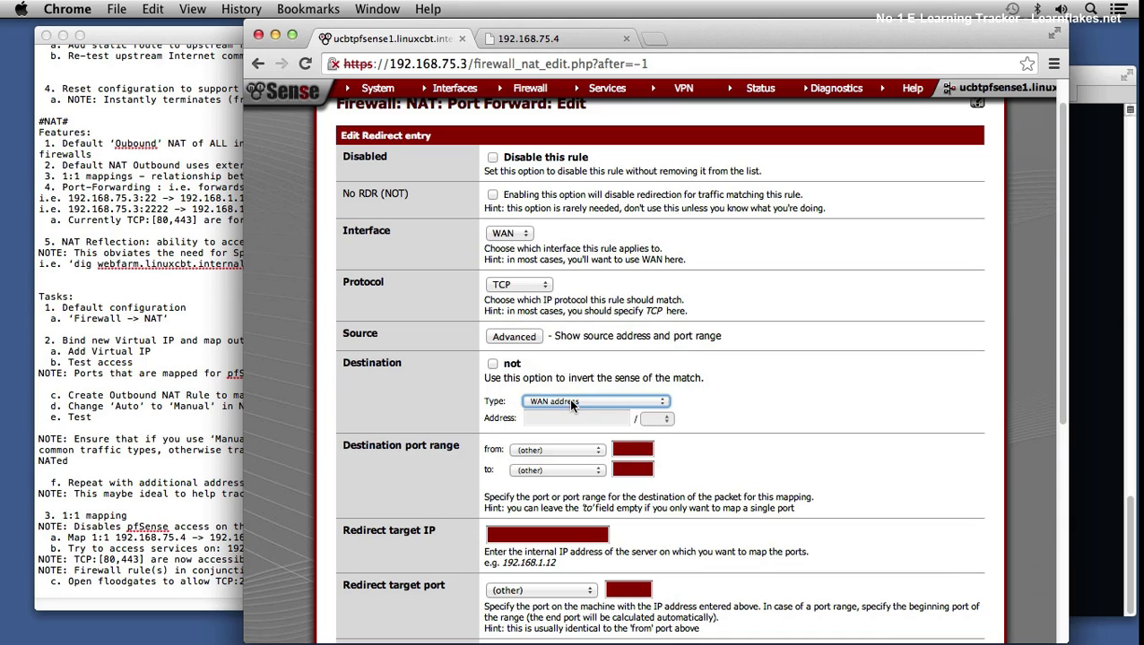
left_click(781, 482)
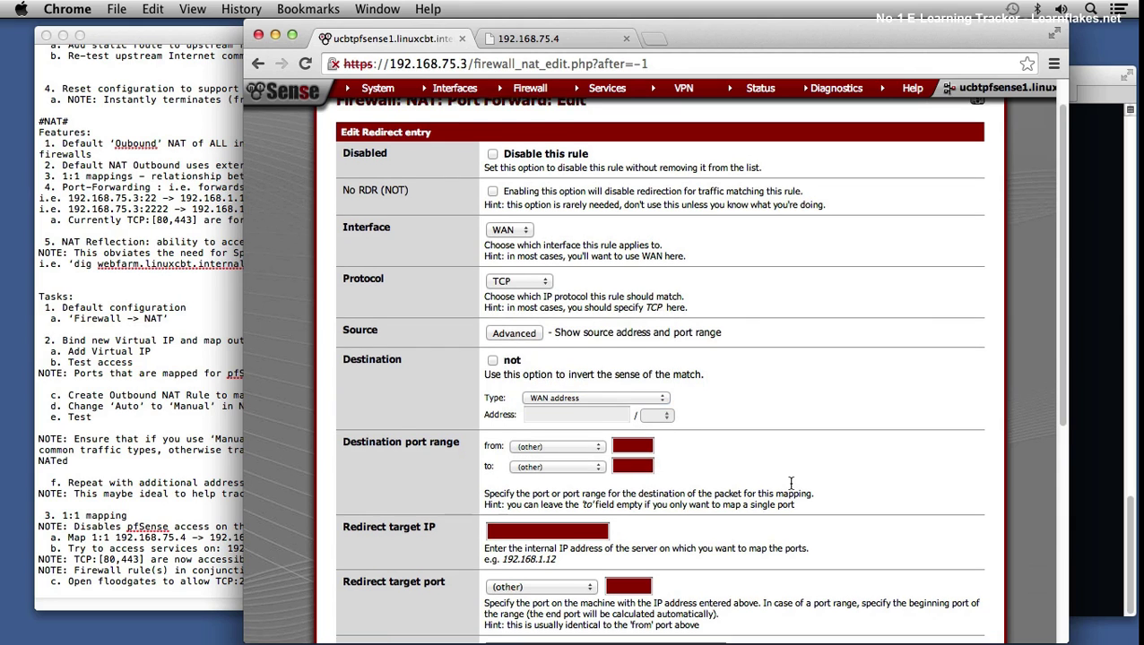
scroll(782, 484, "down", 2)
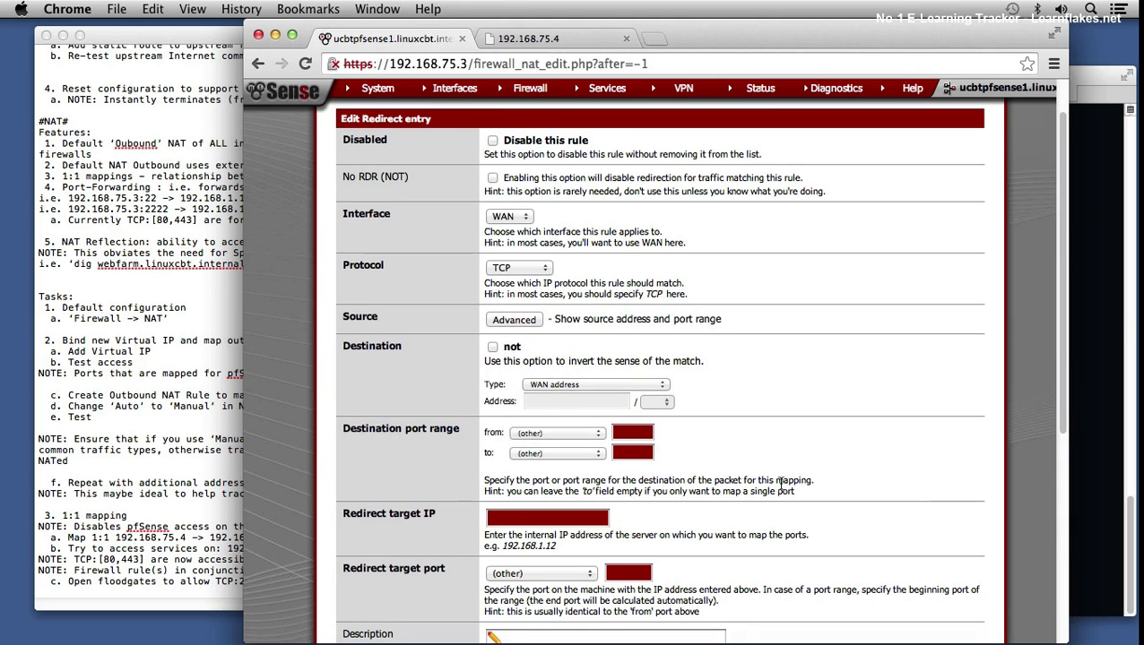
left_click(550, 433)
mouse_move(556, 626)
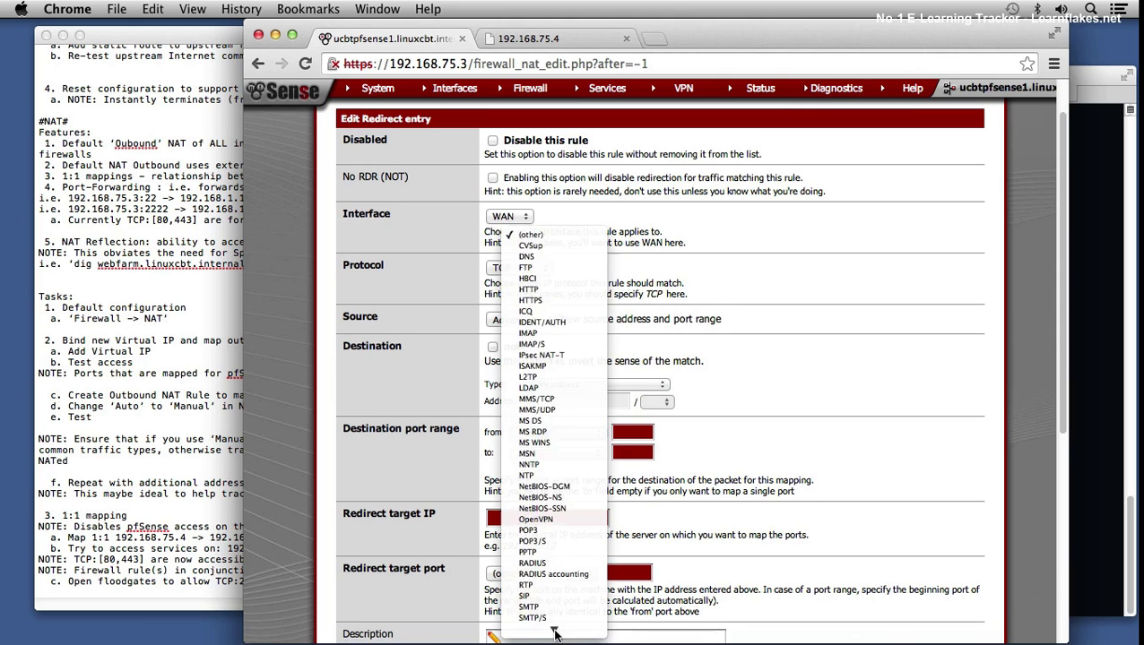
scroll(556, 590, "down", 2)
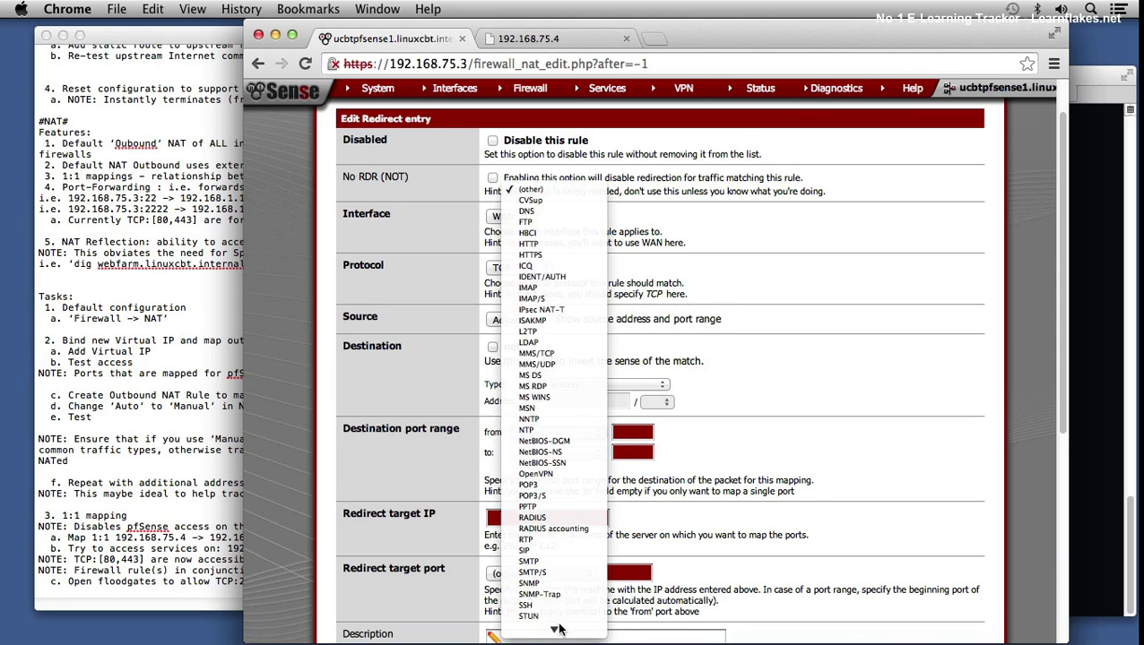
left_click(552, 595)
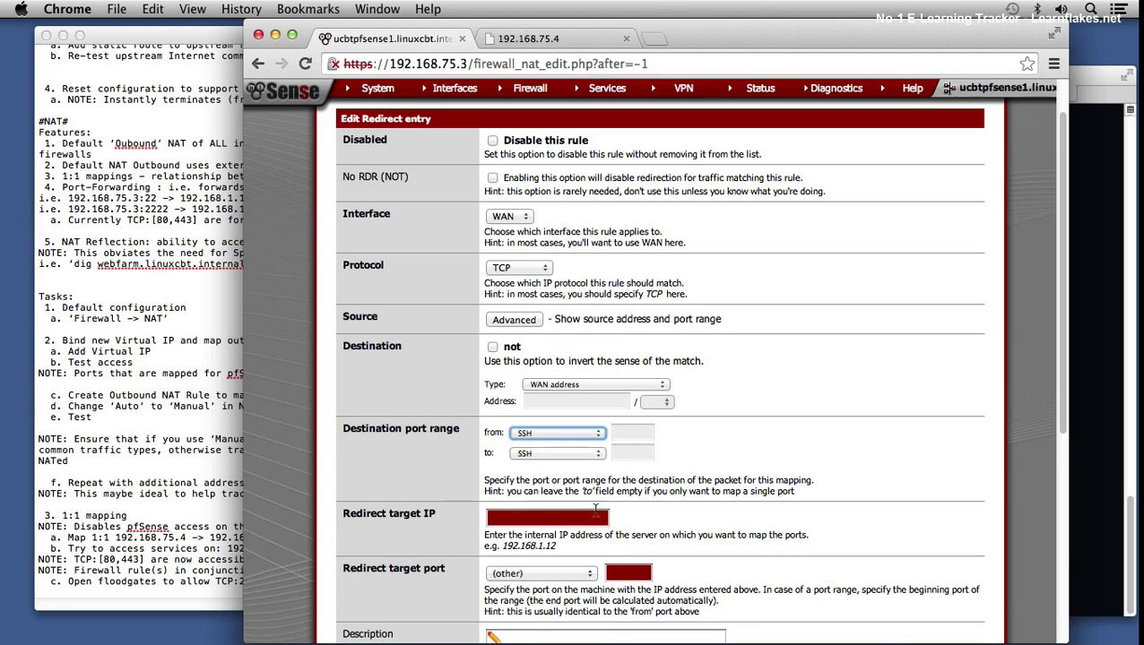
scroll(730, 515, "down", 1)
scroll(730, 518, "down", 2)
- Set the redirect target IP to 192.168.1.103 and the redirect target port to SSH
left_click(582, 460)
type("192.1")
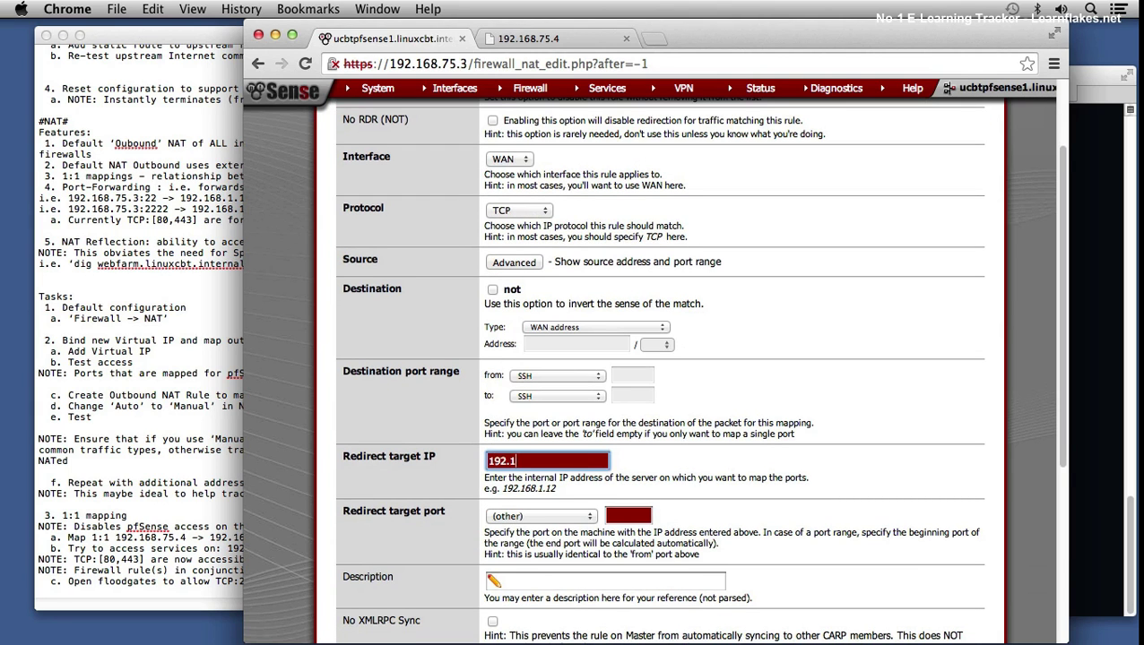
type("68.1.103")
scroll(622, 473, "down", 1)
left_click(622, 507)
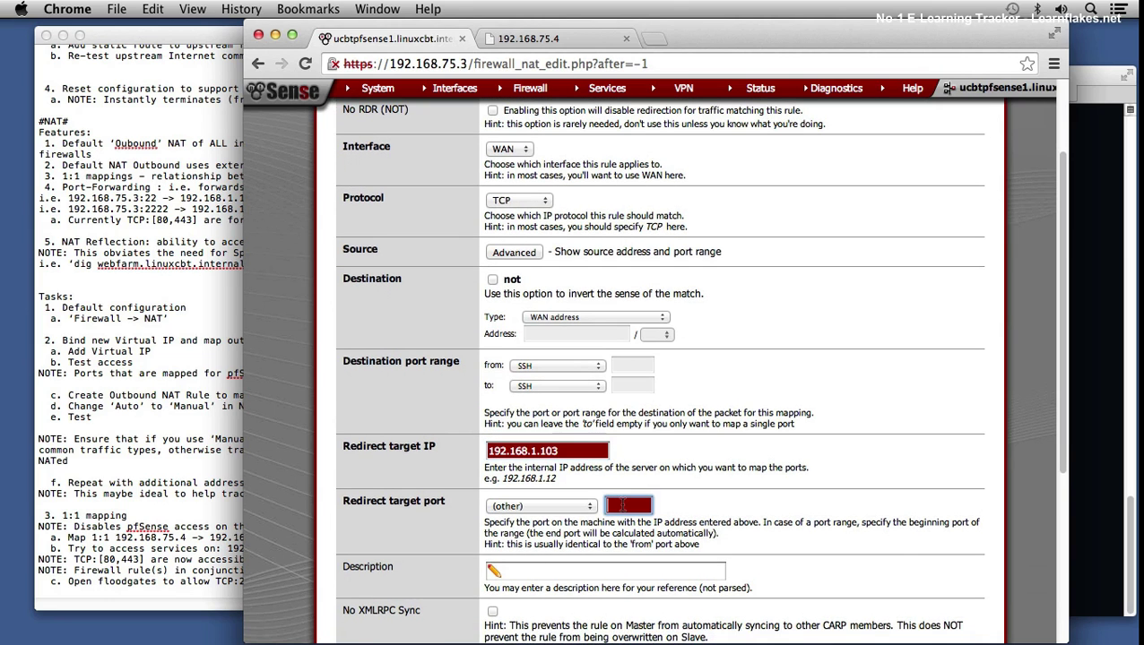
type("22")
scroll(725, 505, "down", 1)
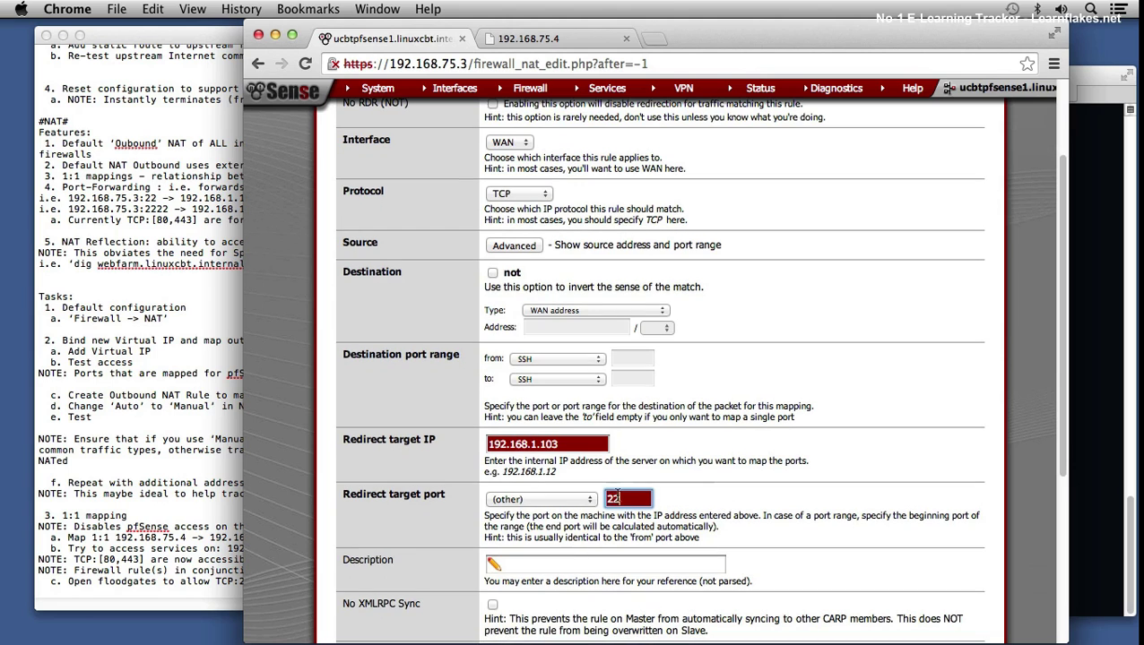
left_click(584, 502)
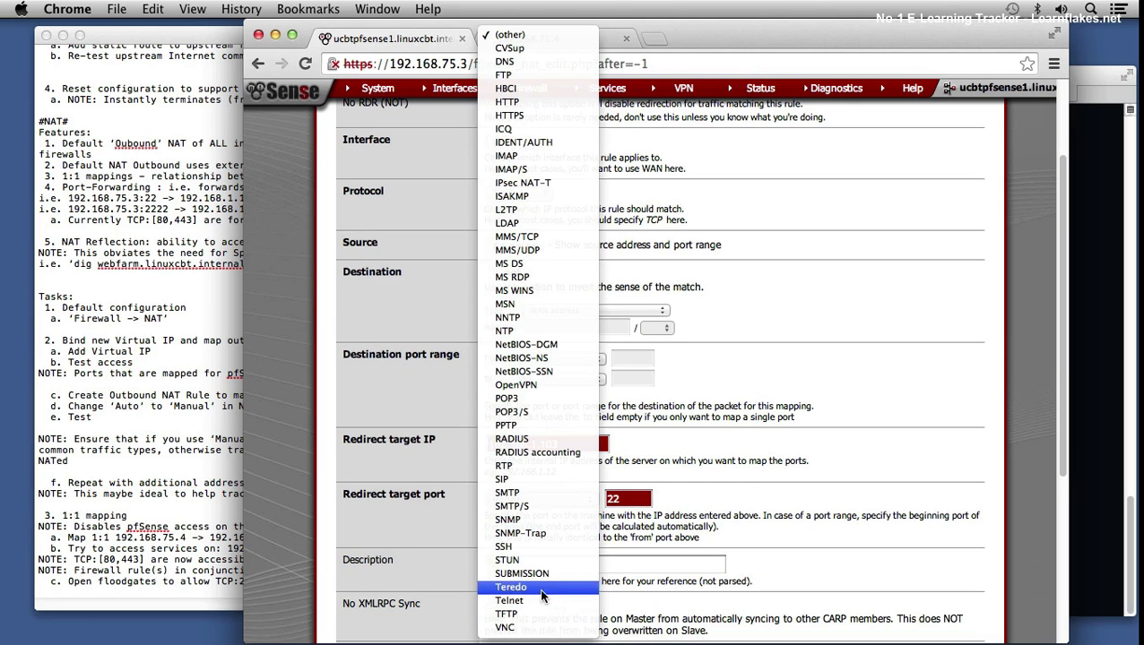
left_click(523, 547)
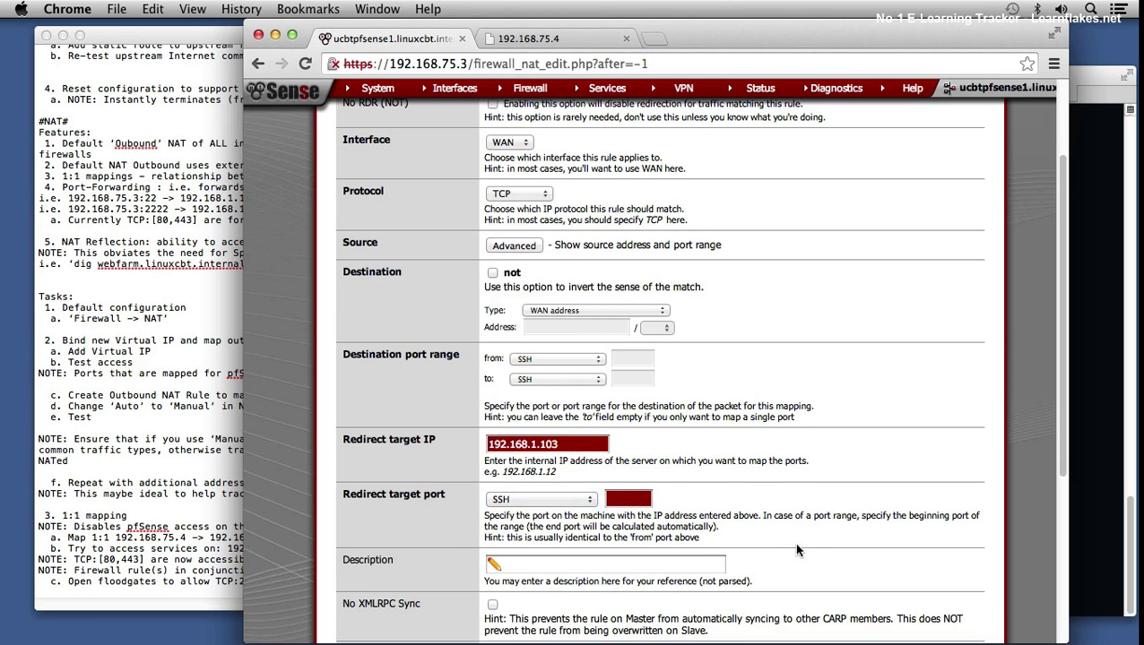
scroll(794, 541, "down", 2)
- Enter the description 'SSH->unixcbtbsd1' and try to save the rule
left_click(655, 501)
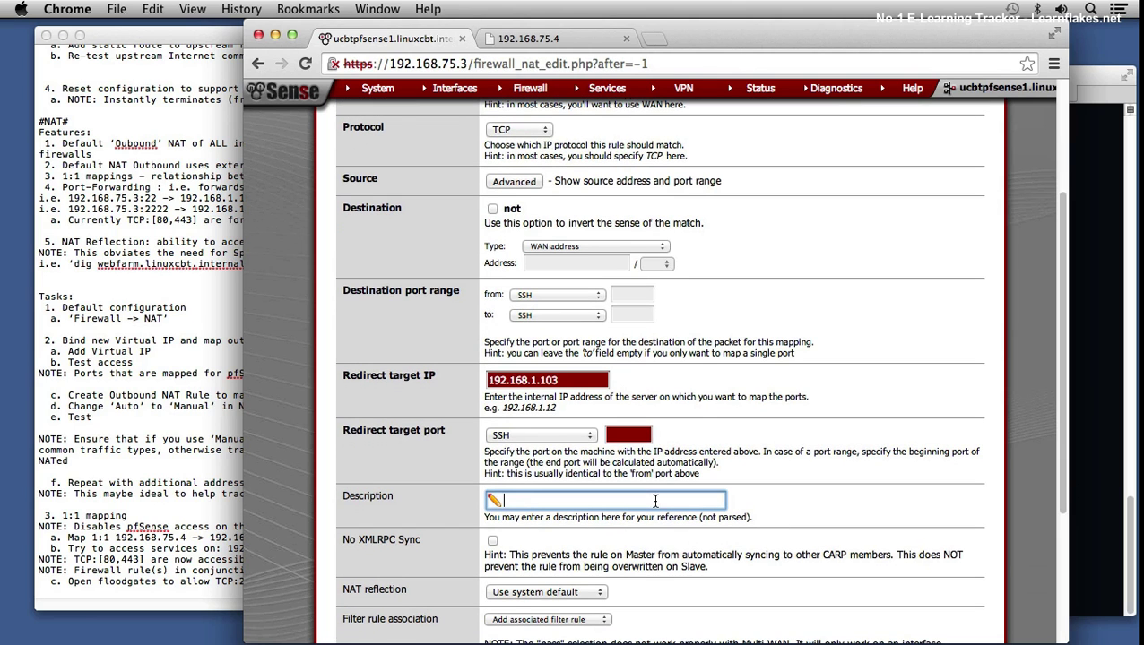
type("SSH->unixcbtbsd1")
scroll(653, 510, "down", 3)
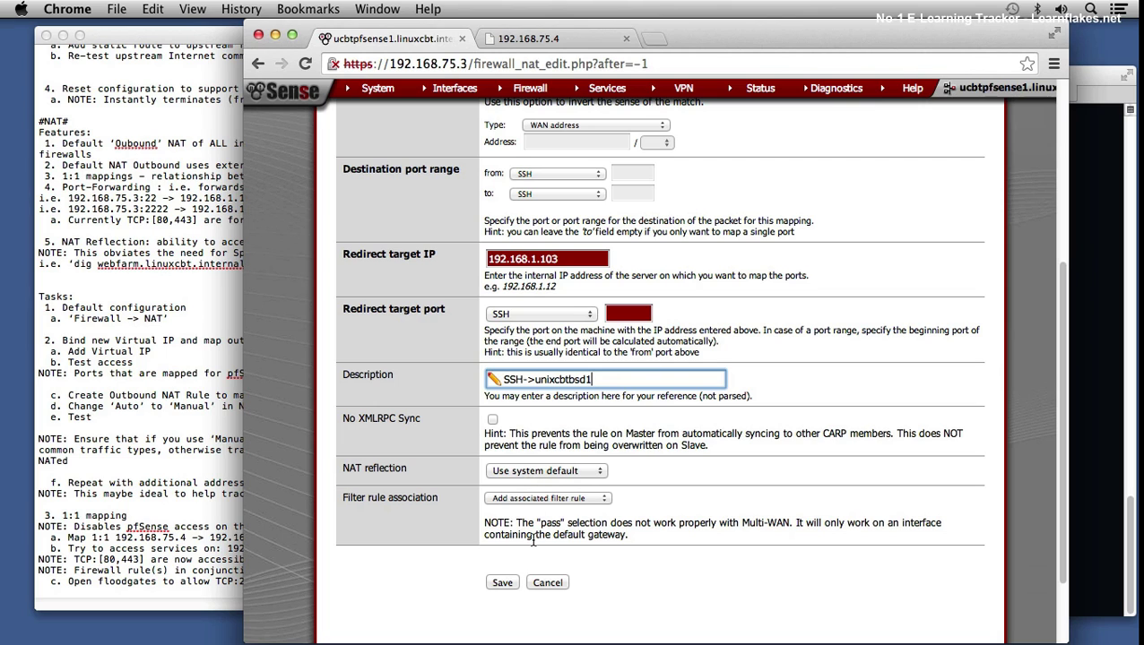
left_click(501, 584)
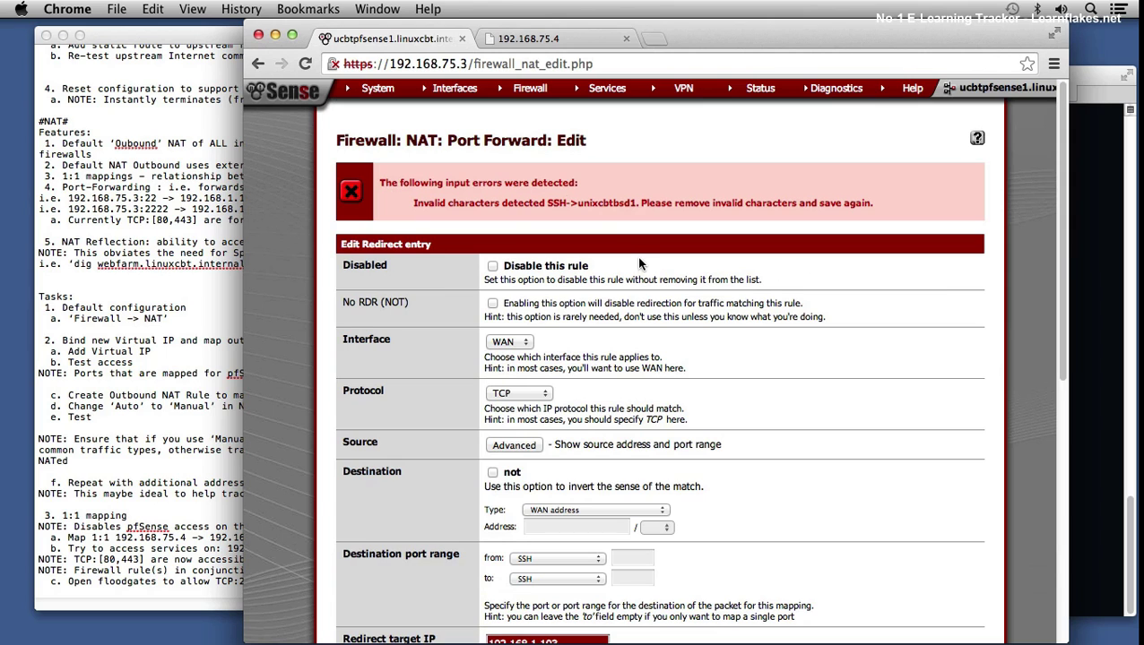
- Change the description to 'SSH to unixcbtbsd1', save the rule, and apply the NAT changes
scroll(800, 390, "down", 5)
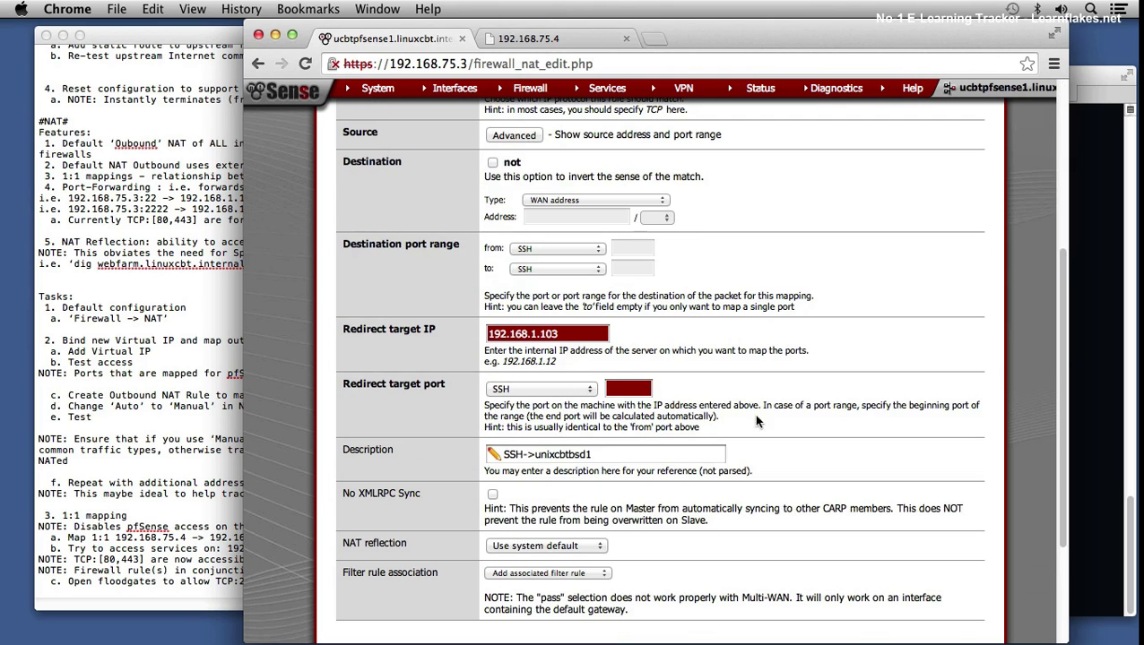
left_click(538, 454)
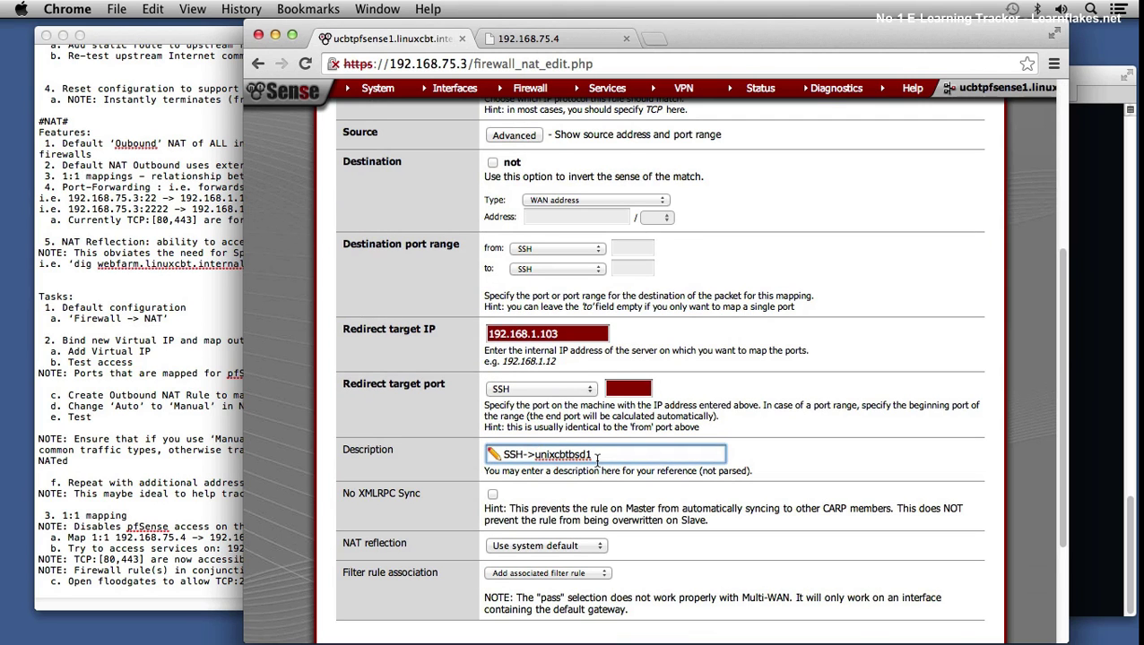
key("BackSpace")
key("BackSpace")
type("to")
scroll(658, 403, "down", 3)
left_click(499, 488)
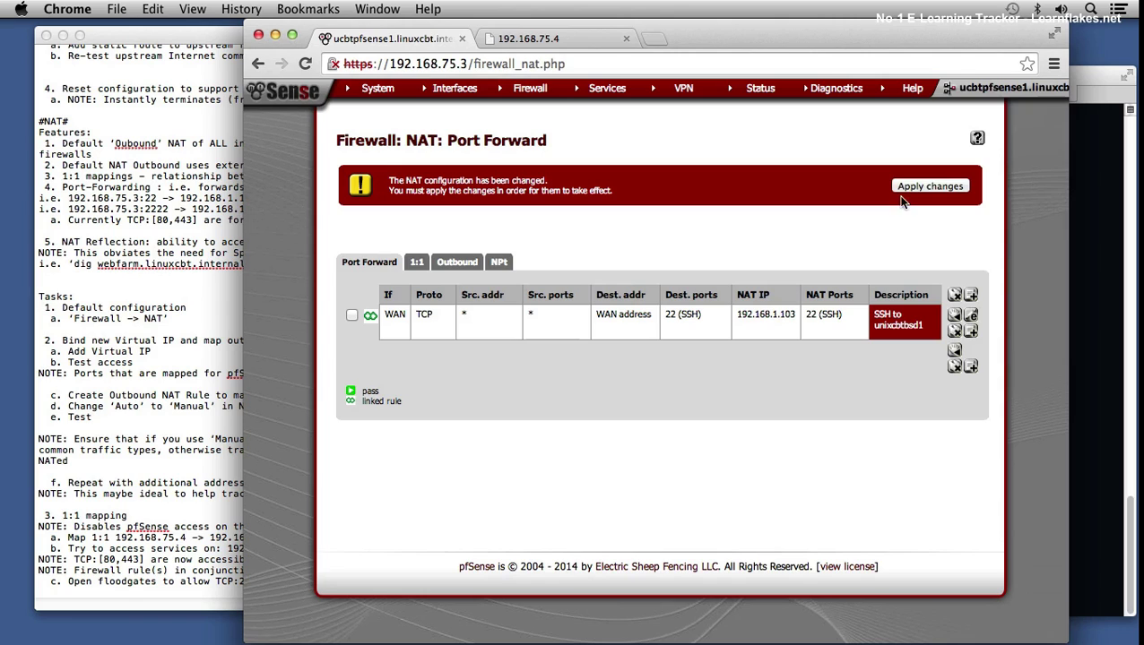
left_click(916, 188)
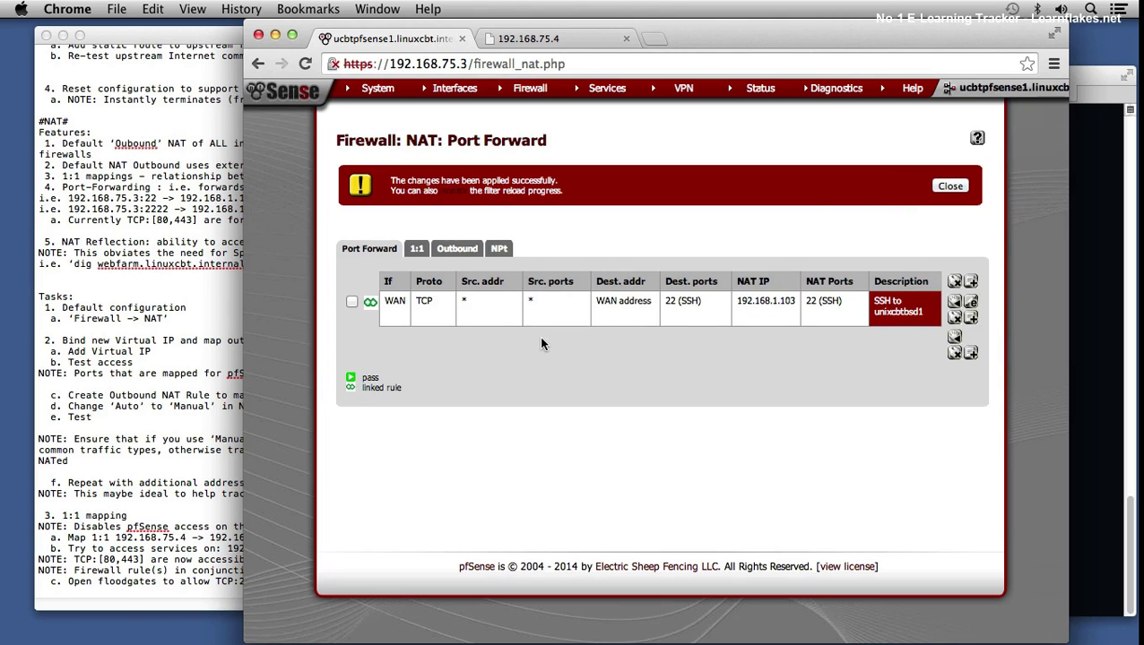
left_click_drag(665, 301, 685, 301)
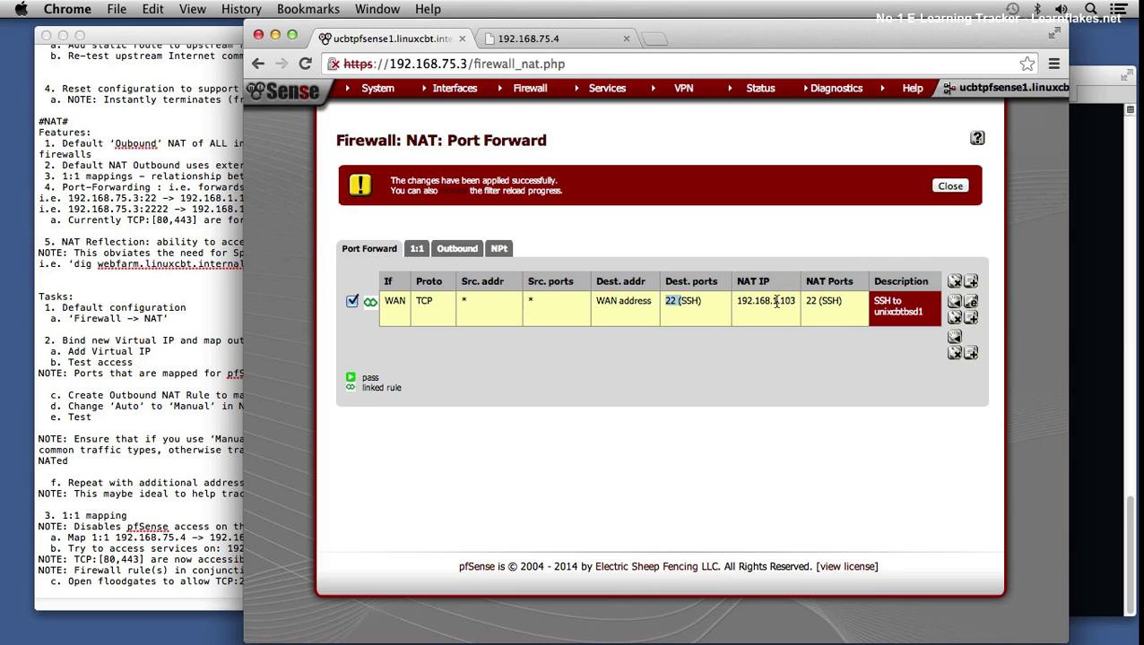
- Rerun telnet to 192.168.75.3 port 22, note the FreeBSD SSH banner, and close it
left_click(1101, 164)
key("Up")
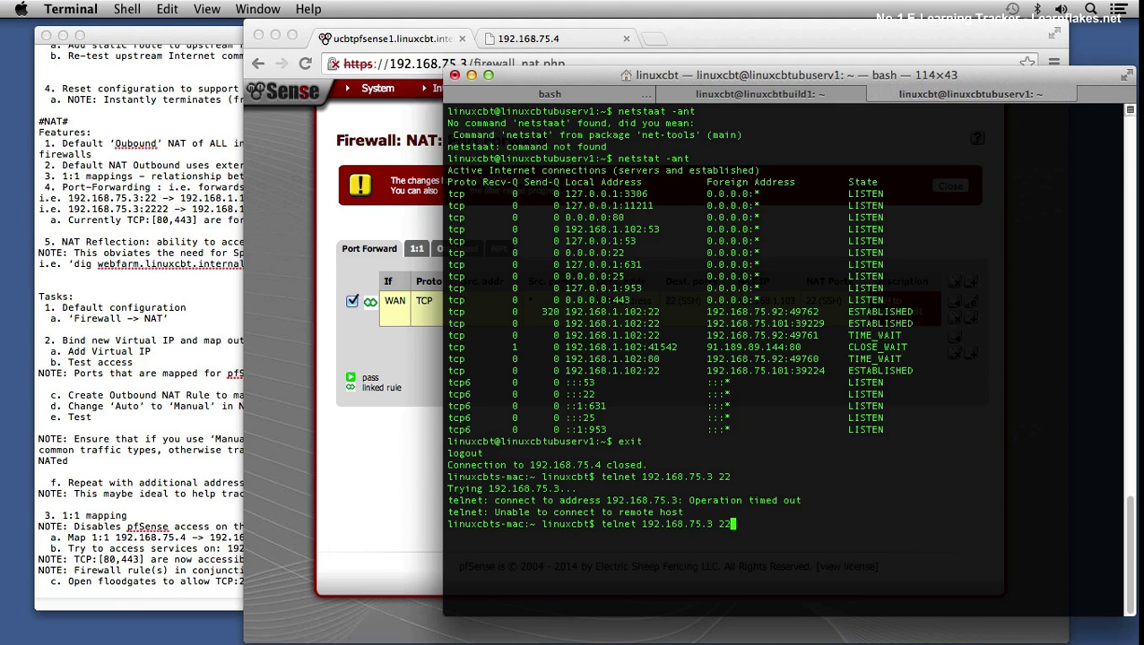
key("Return")
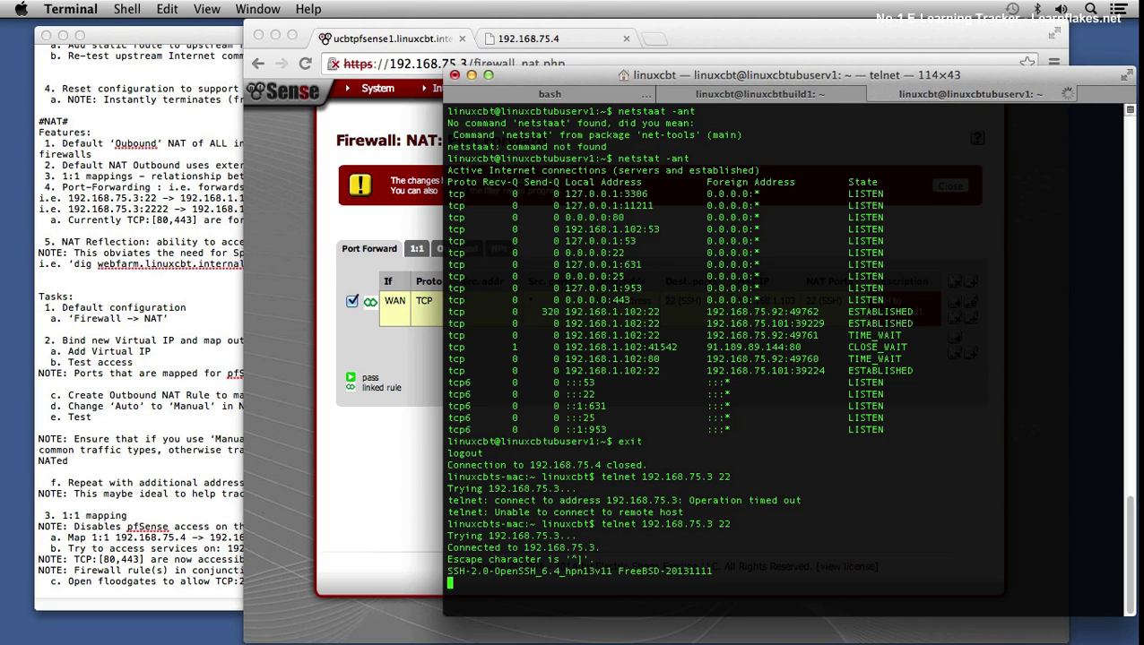
left_click_drag(631, 570, 693, 570)
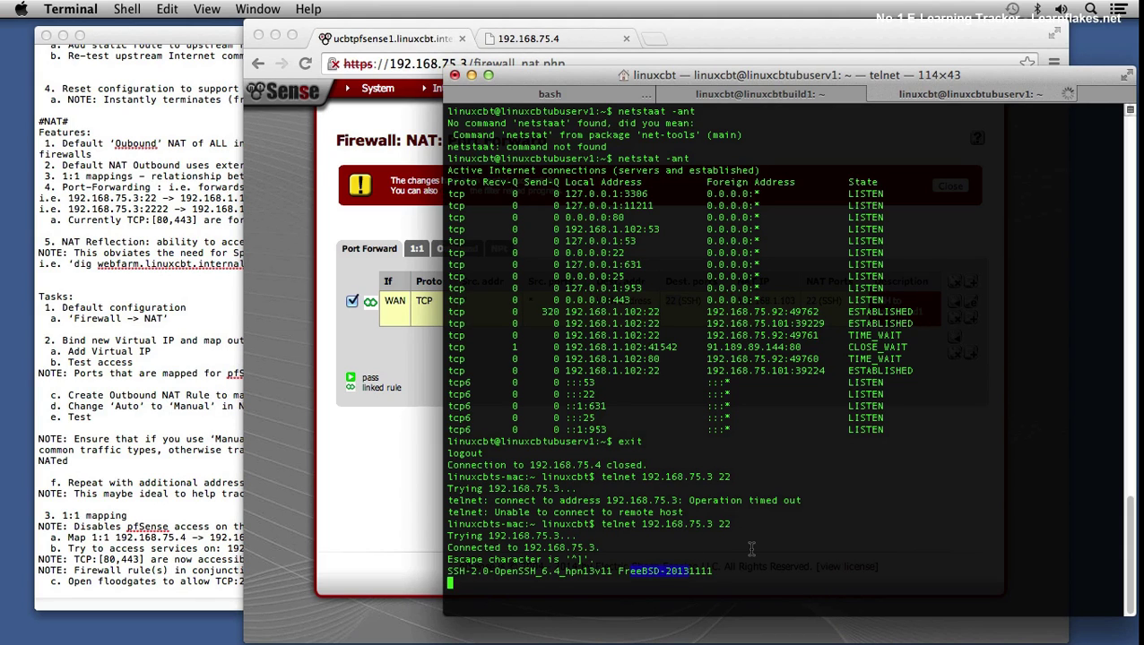
type("^]")
key("Return")
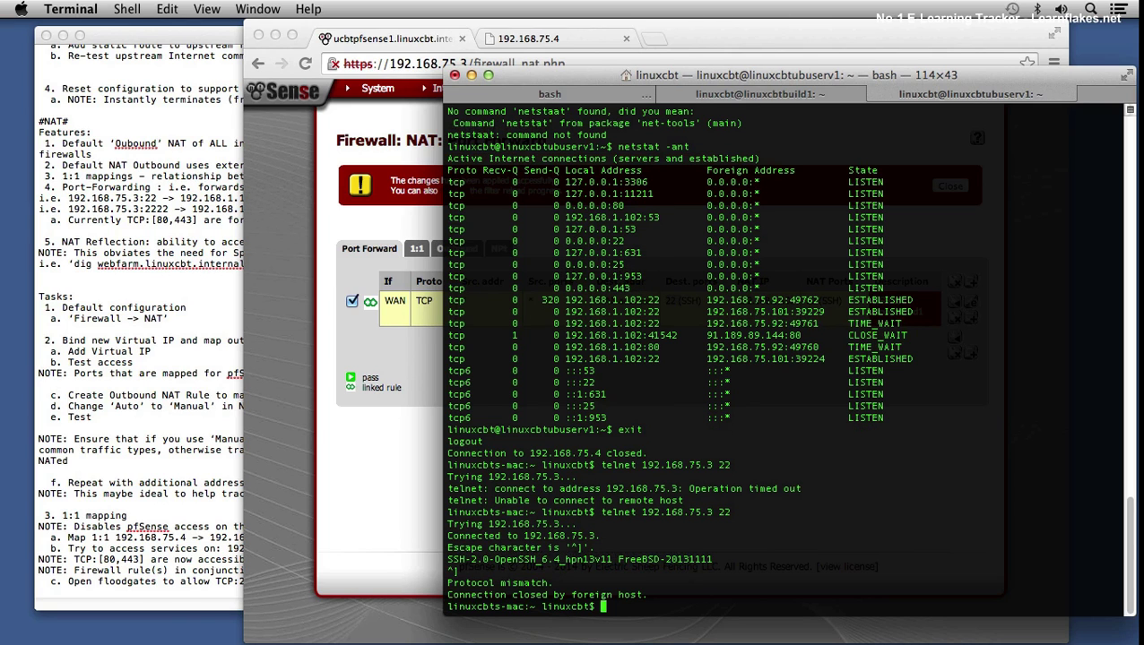
- Telnet to 192.168.75.4 port 22, close it, and start editing an earlier command's address
key("Up")
key("Up")
key("Up")
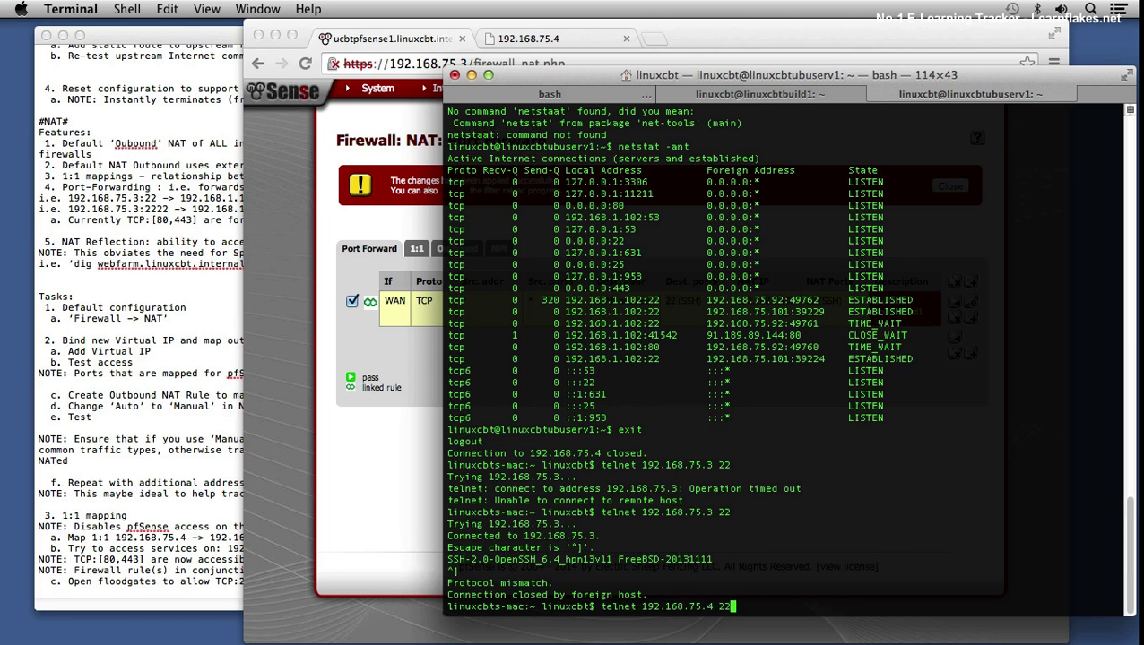
key("Return")
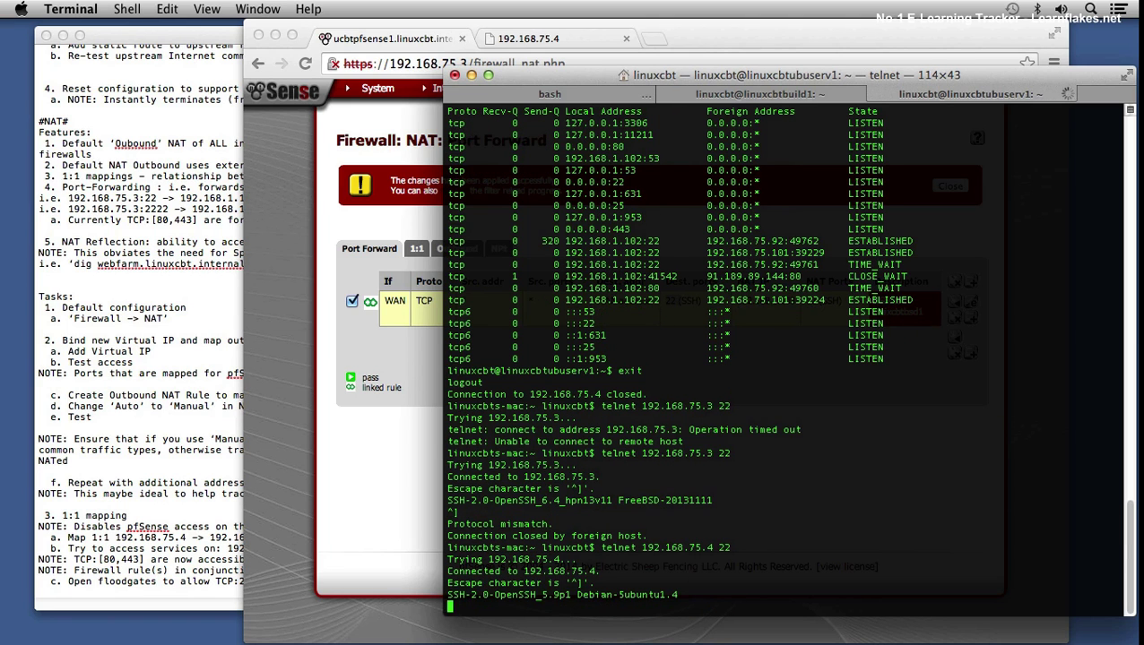
type("^]")
key("Return")
key("Up")
key("Up")
key("BackSpace")
- SSH to 192.168.75.3, accept the host key, and log in as root with the password
type("3")
key("Return")
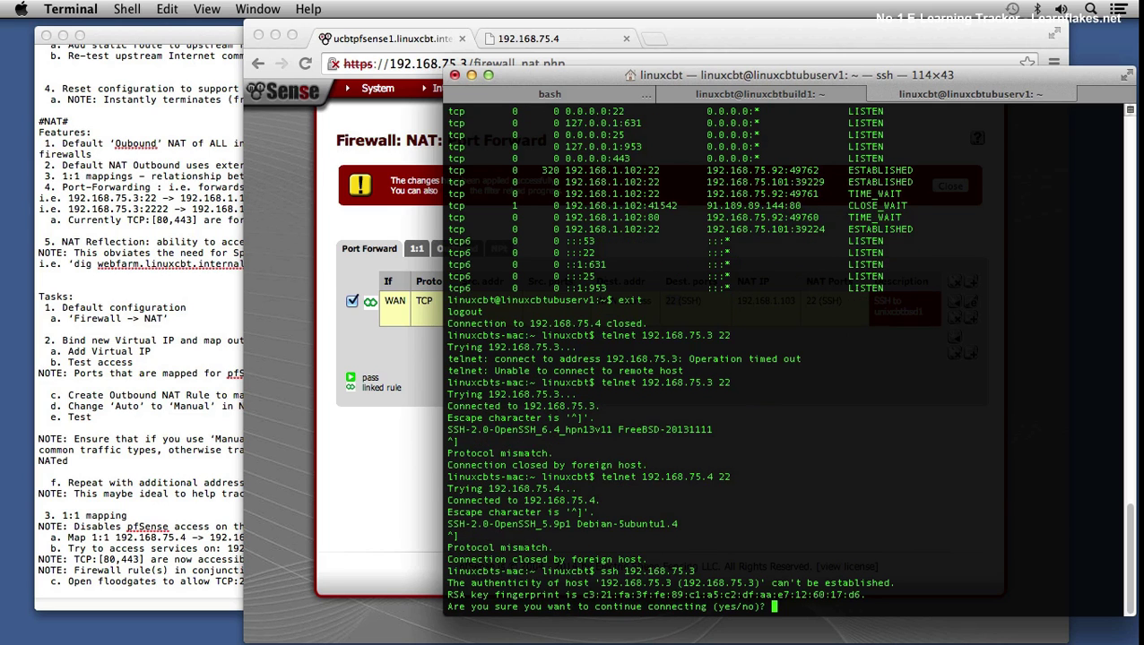
type("yes")
key("Return")
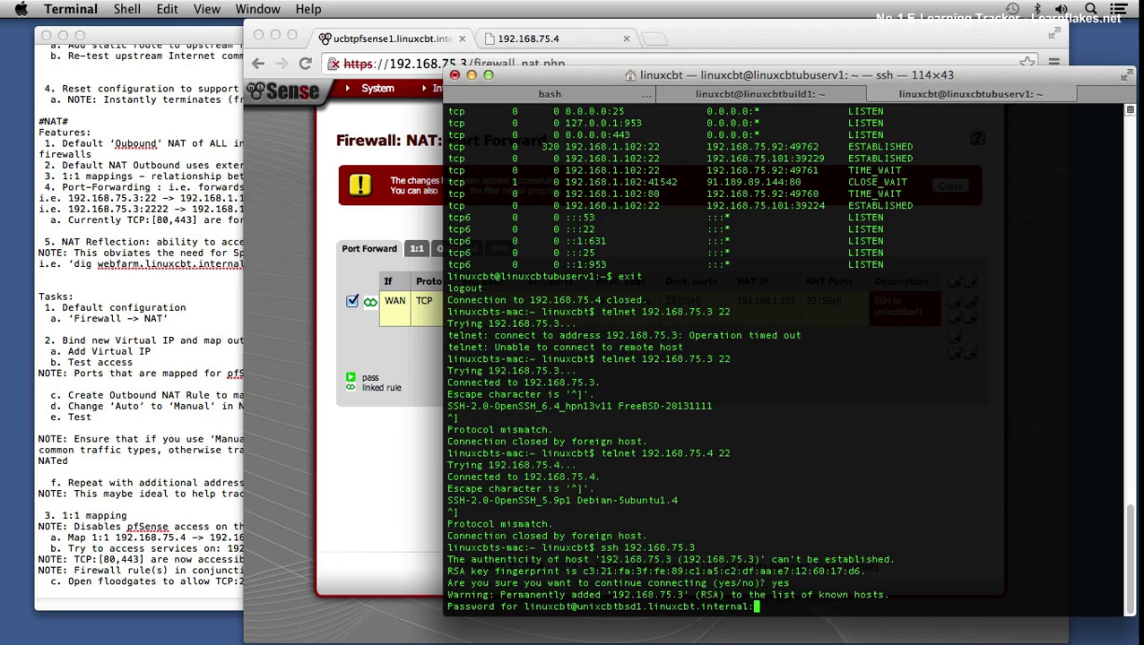
key("ctrl+c")
key("Up")
key("Left")
key("Left")
key("Left")
key("Left")
key("Left")
key("Left")
key("Left")
key("Left")
key("Left")
key("Left")
key("Left")
key("Left")
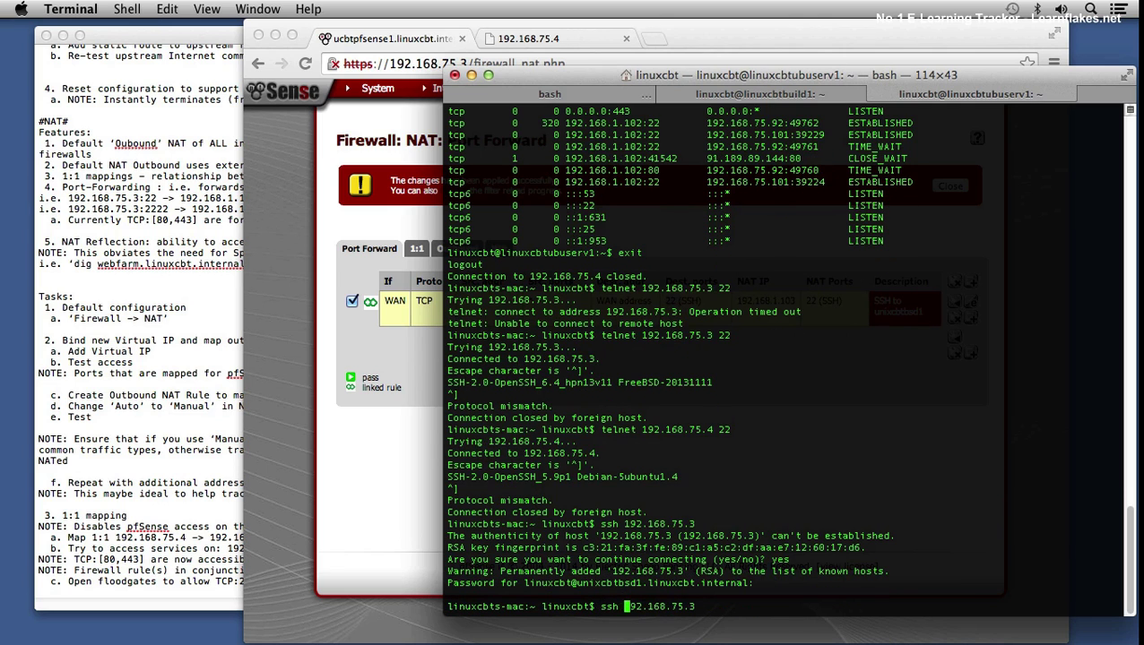
type("root@")
key("Return")
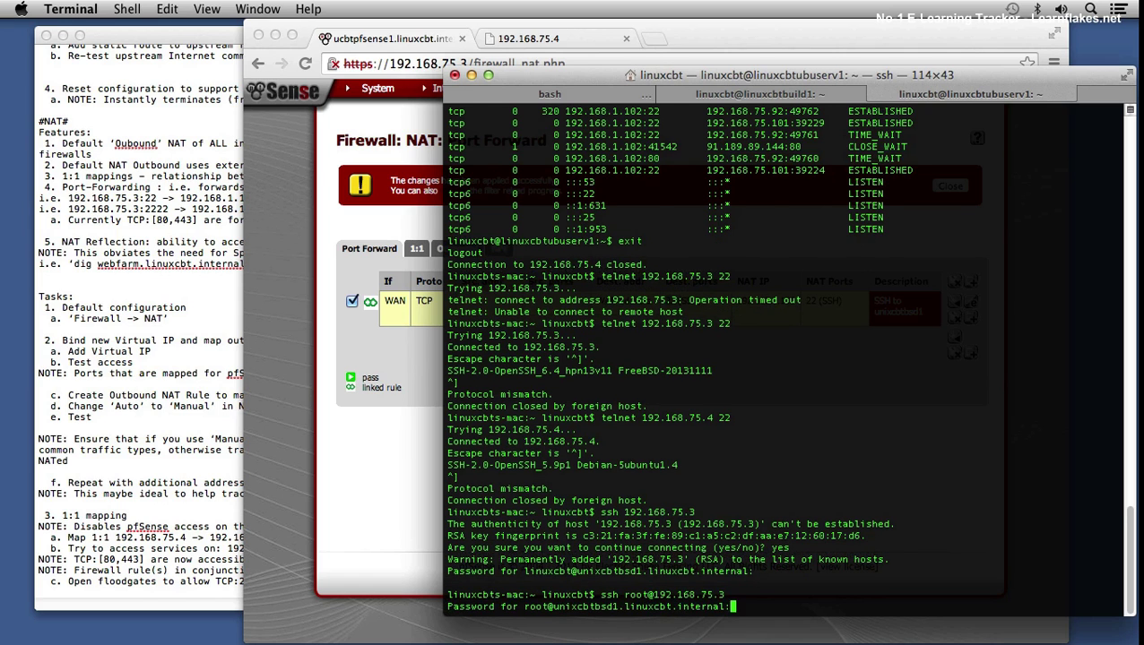
key("Return")
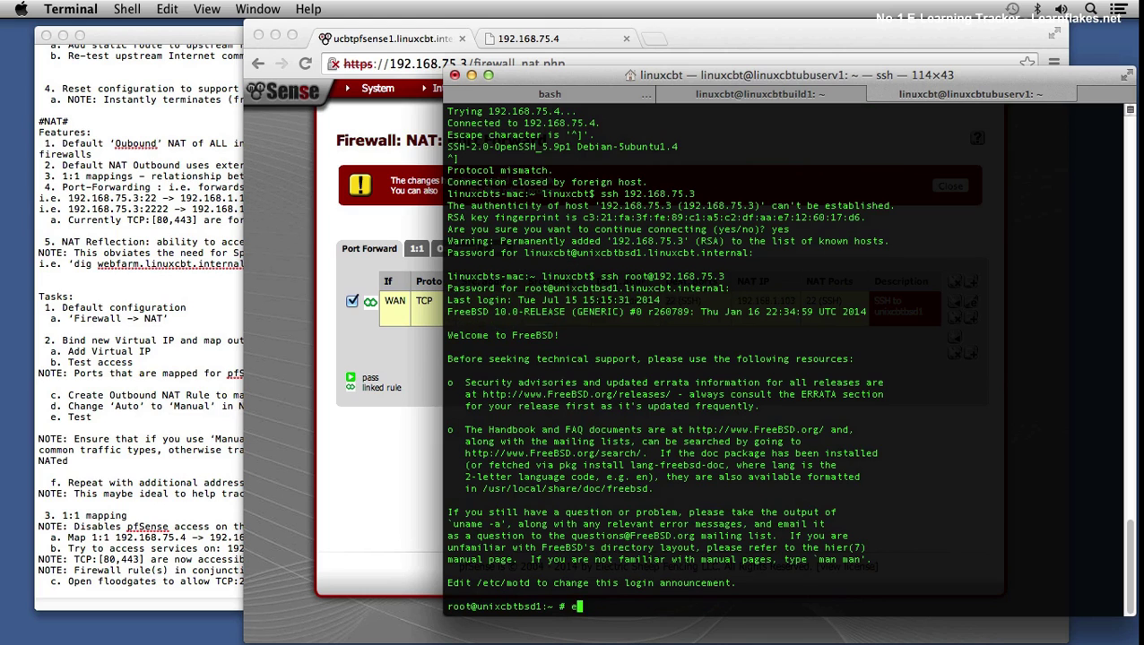
- Run netstat -anp tcp on the FreeBSD host, log out, and bring up the notes document
type("netstat -anp tcp")
key("Return")
type("exit")
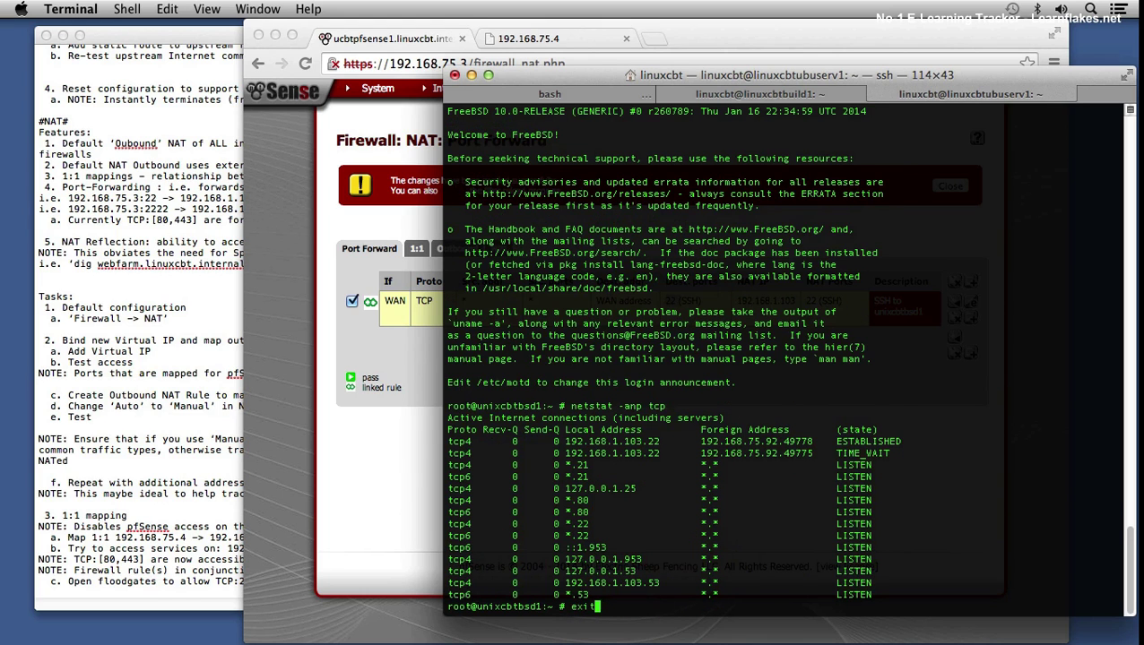
key("Return")
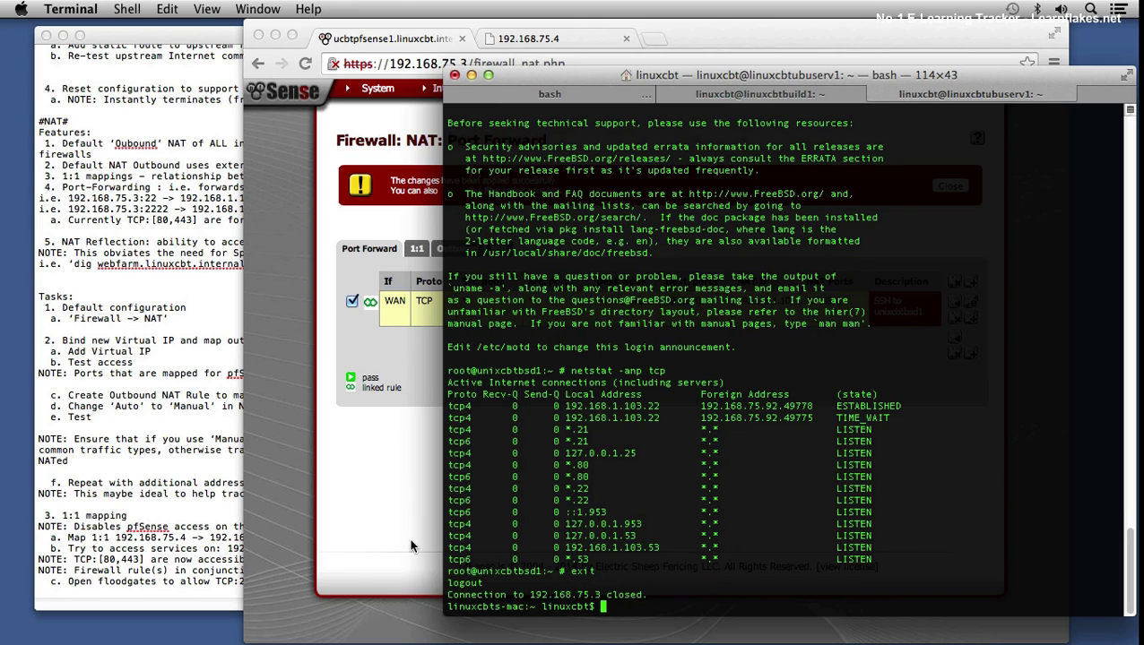
left_click(377, 505)
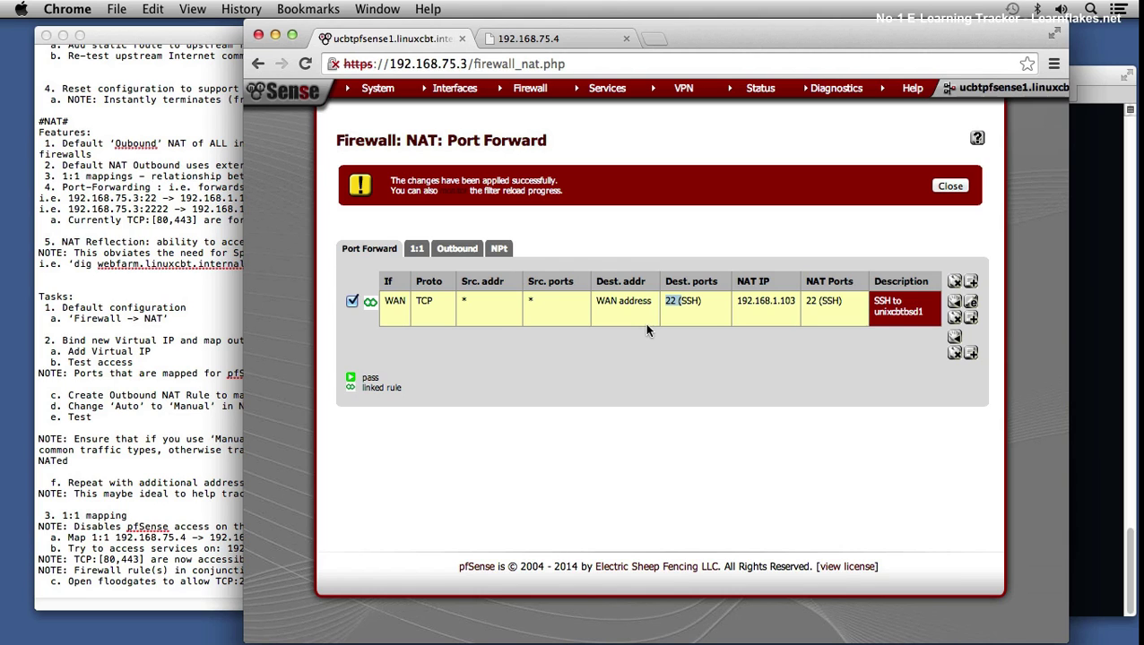
left_click(164, 573)
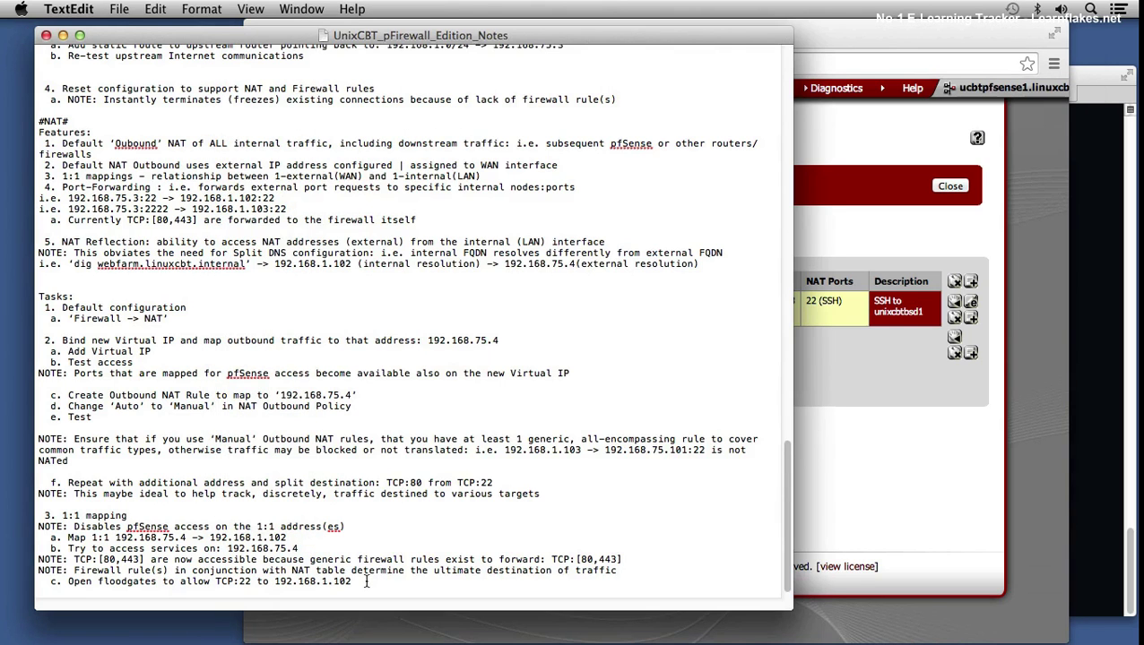
- Add the task line 'd. Remove 1:1 mapping and use Port-forwarding'
key("Return")
key("Return")
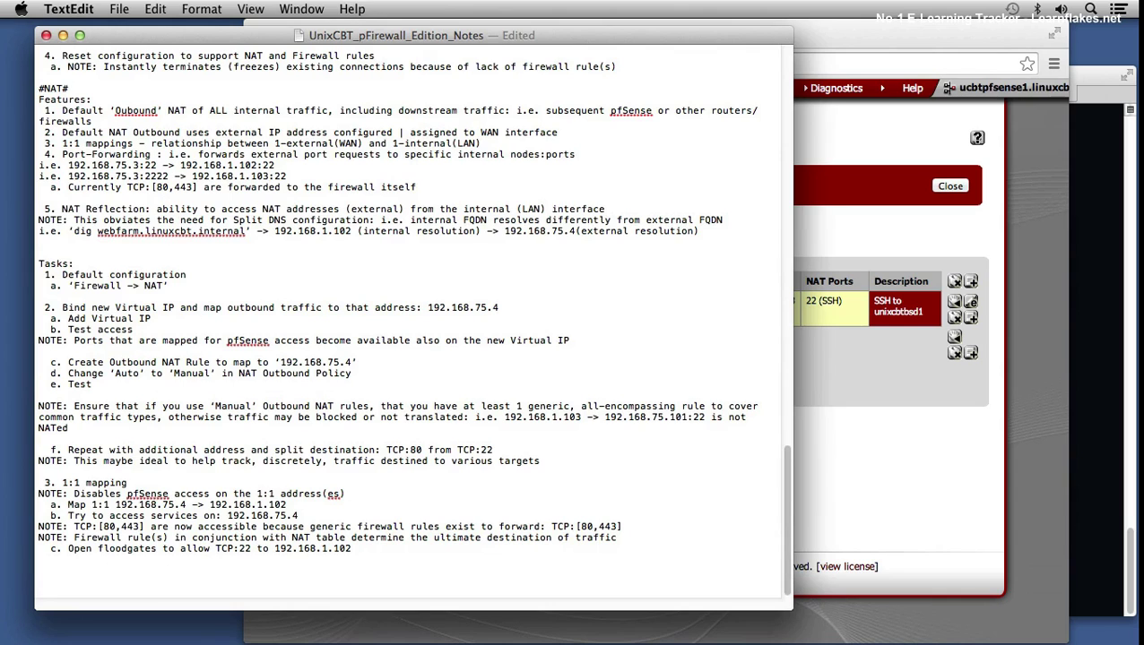
key("BackSpace")
type("d. ")
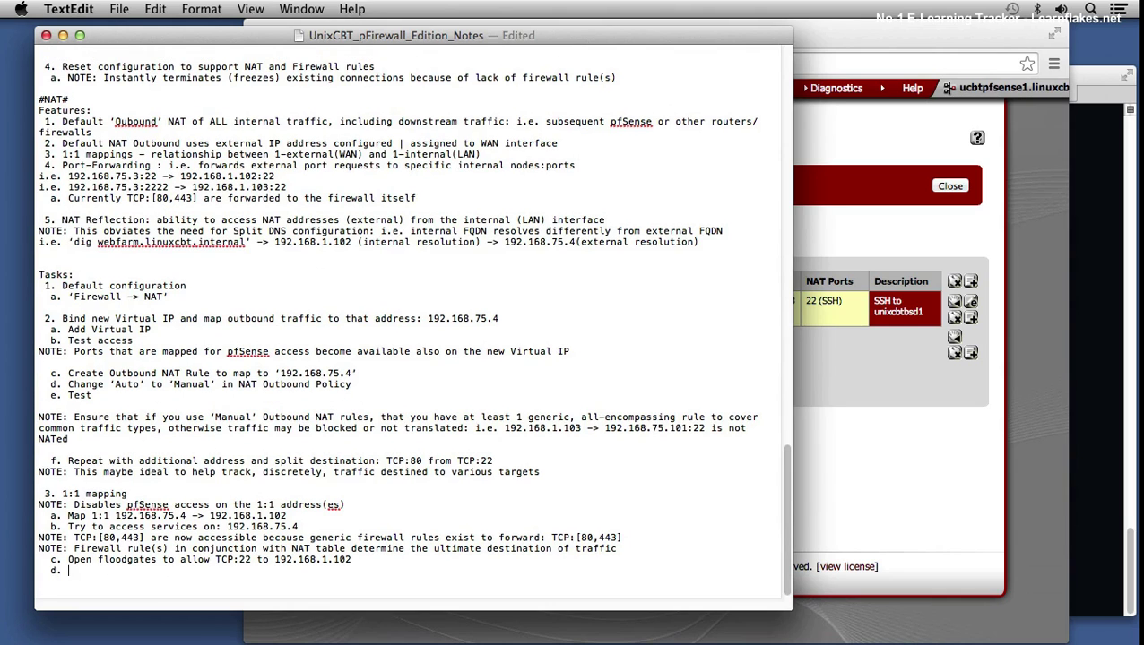
type("Remove 1:1 mapping and use POr")
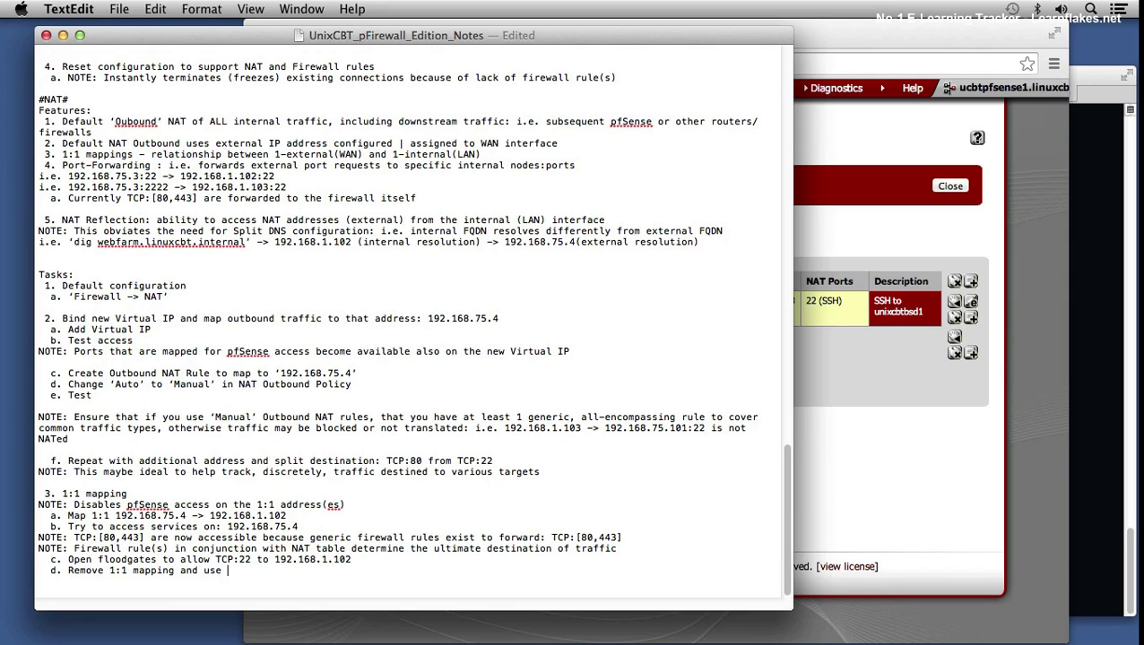
key("BackSpace")
key("BackSpace")
type("ort-forwarding")
- Add a task line 'd. Port-forward 192.168.75.4' to an internal 192.168.1.10x host
key("Return")
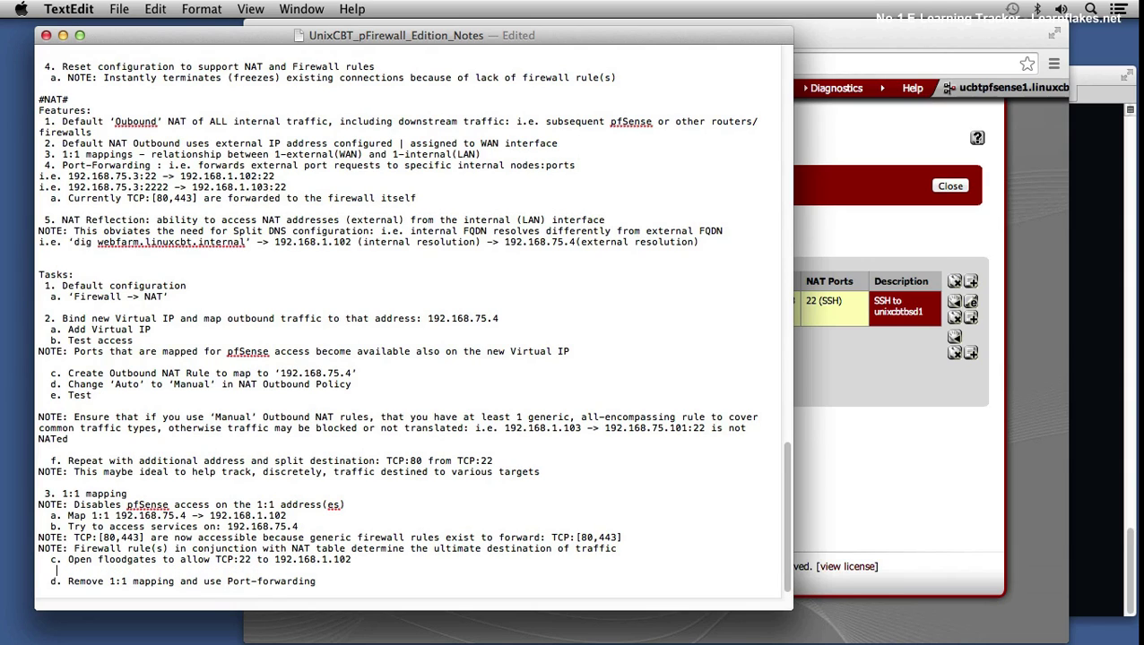
type("d. Port-fo")
key("BackSpace")
type("ard 192.168.75.4:22")
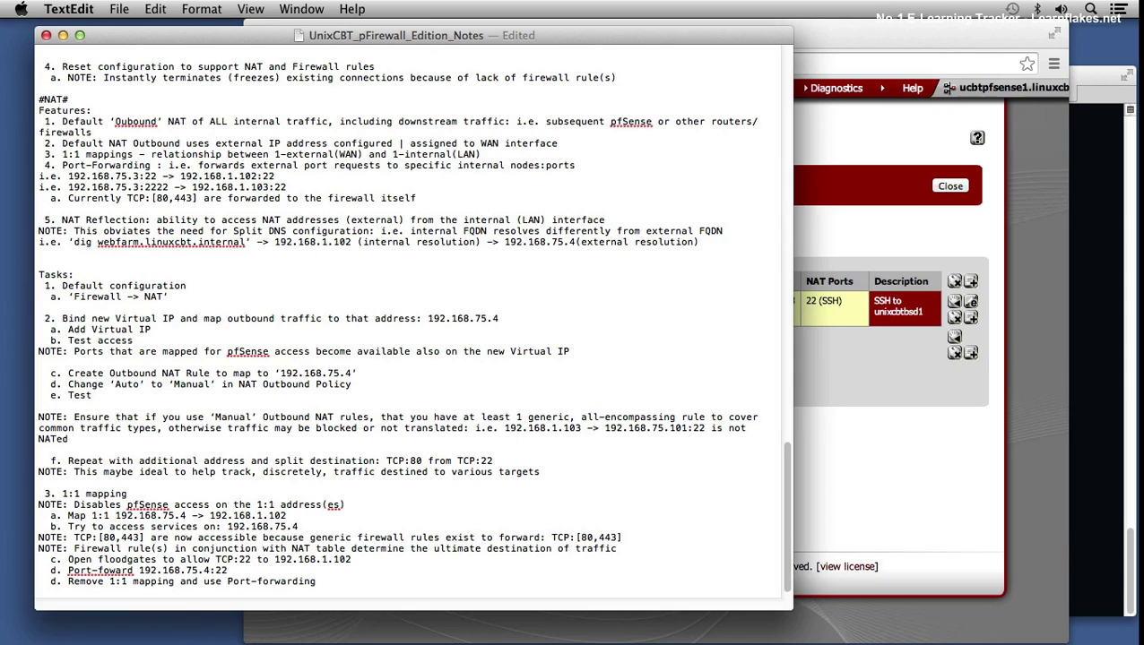
type("192.168.1.103")
- Copy the port-forward line into task e and edit its port and internal address
key("Return")
type("e.")
key("shift+End")
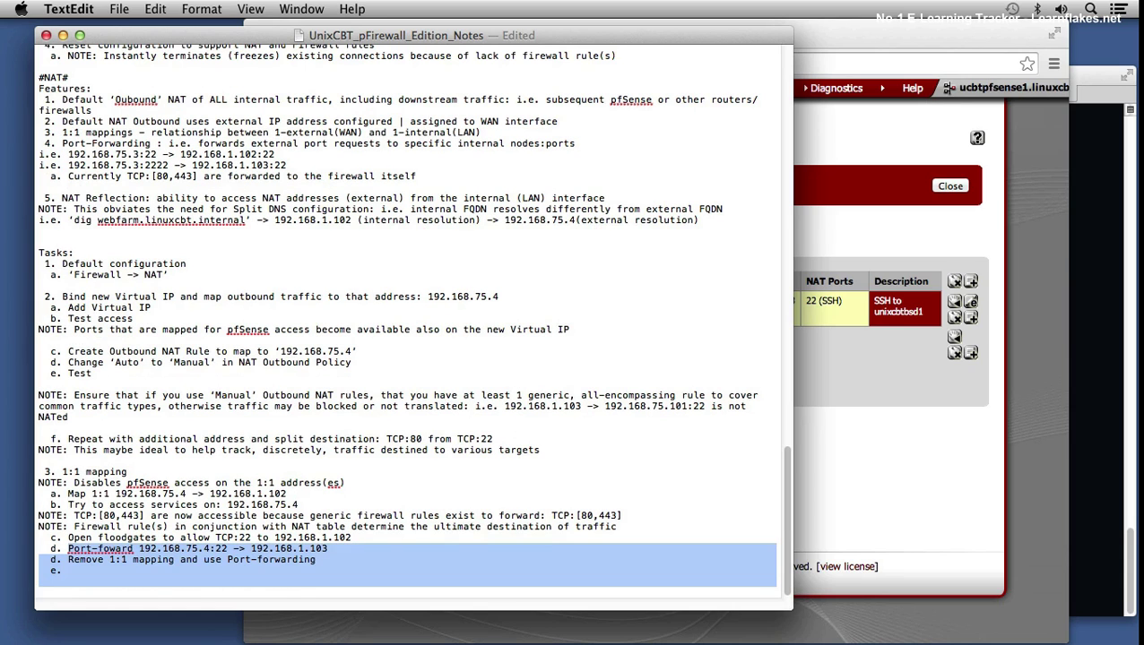
key("shift+Up")
key("shift+Up")
key("shift+Left")
key("super+c")
left_click(68, 570)
key("super+v")
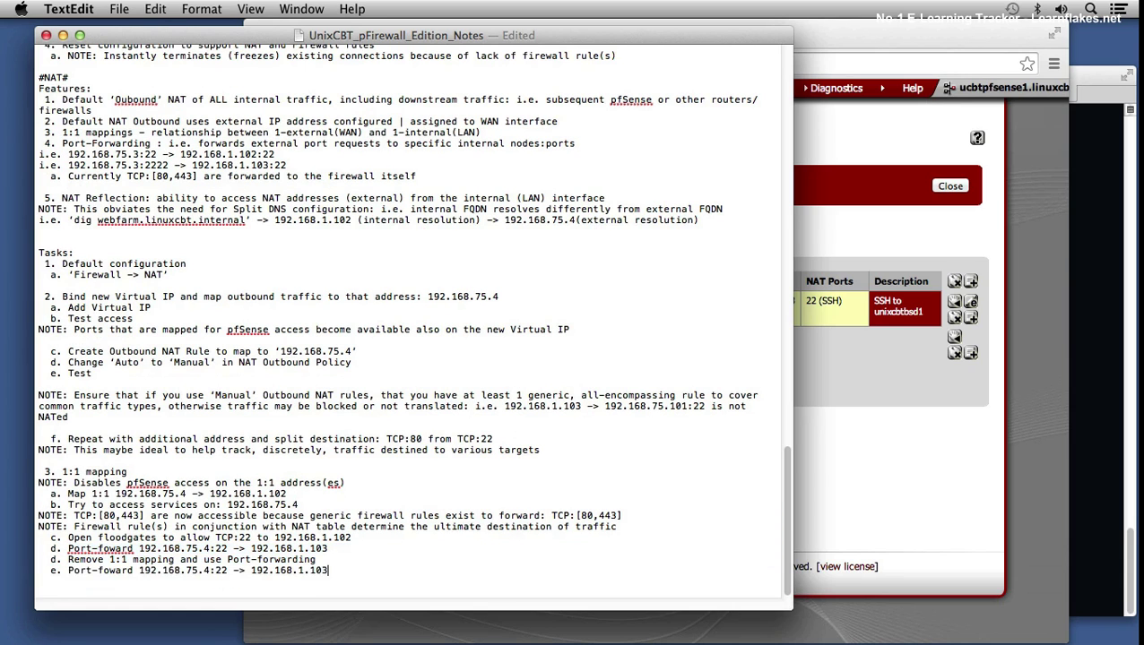
type("22")
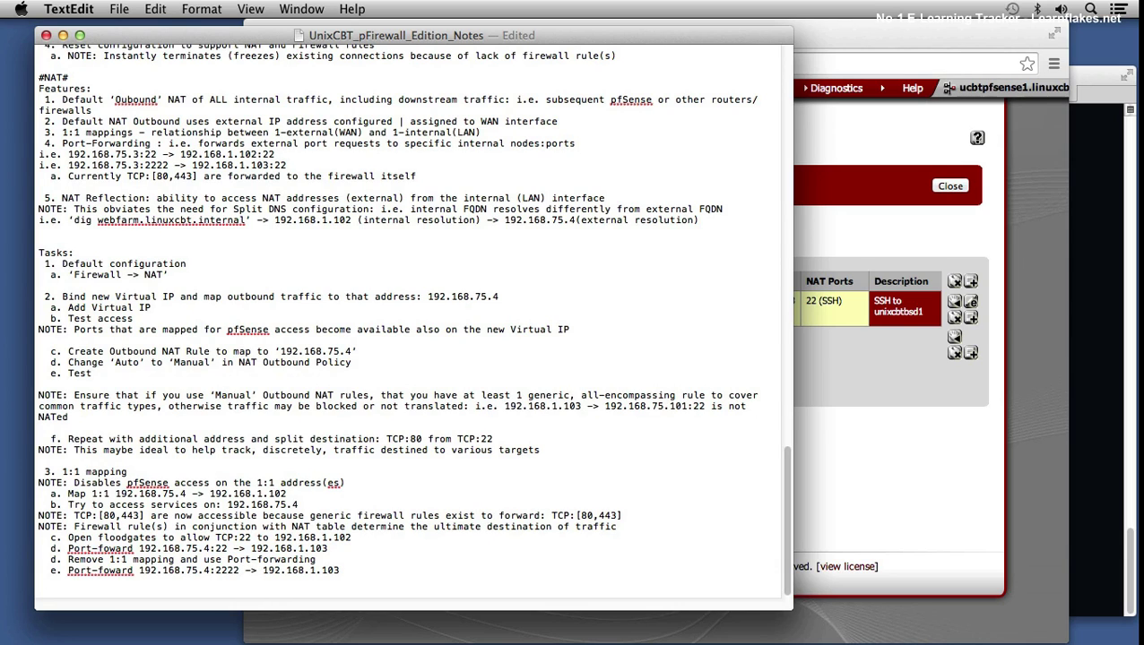
left_click(340, 570)
key("BackSpace")
- Delete the 192.168.75.4 to 192.168.1.102 1:1 mapping and apply the change
left_click(865, 421)
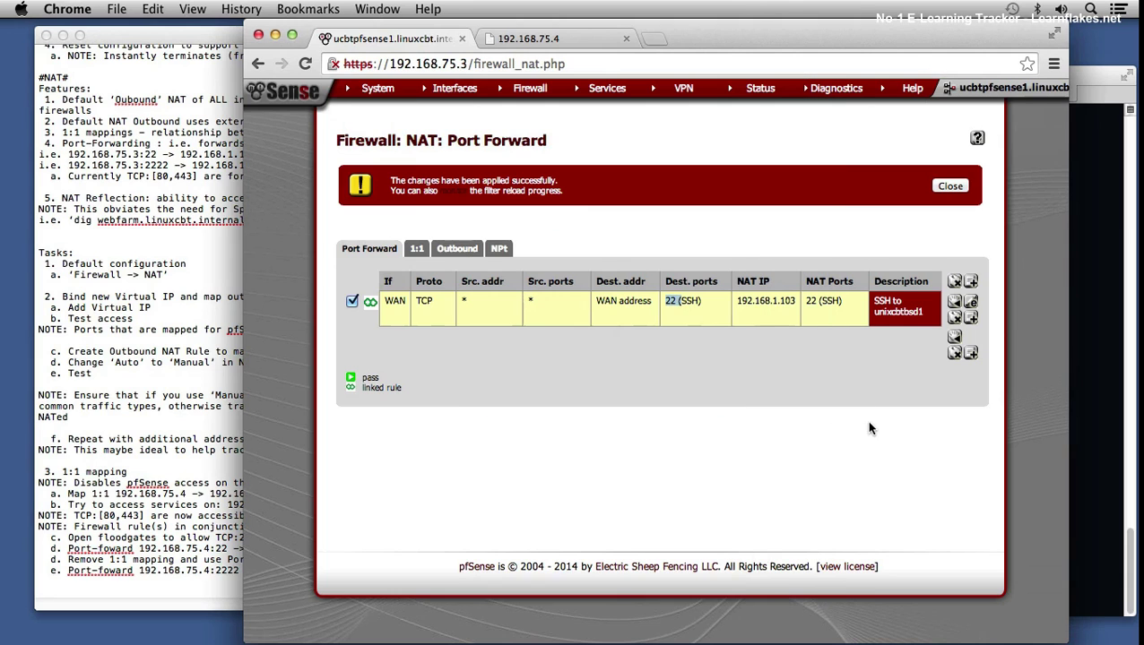
left_click_drag(665, 303, 679, 305)
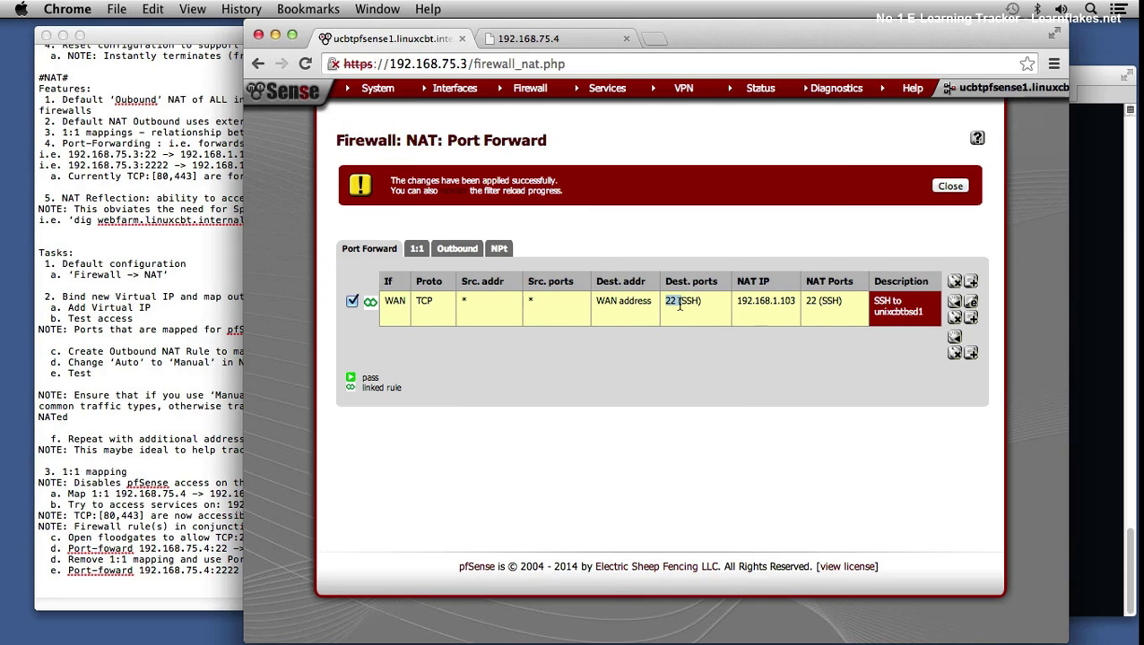
left_click(416, 250)
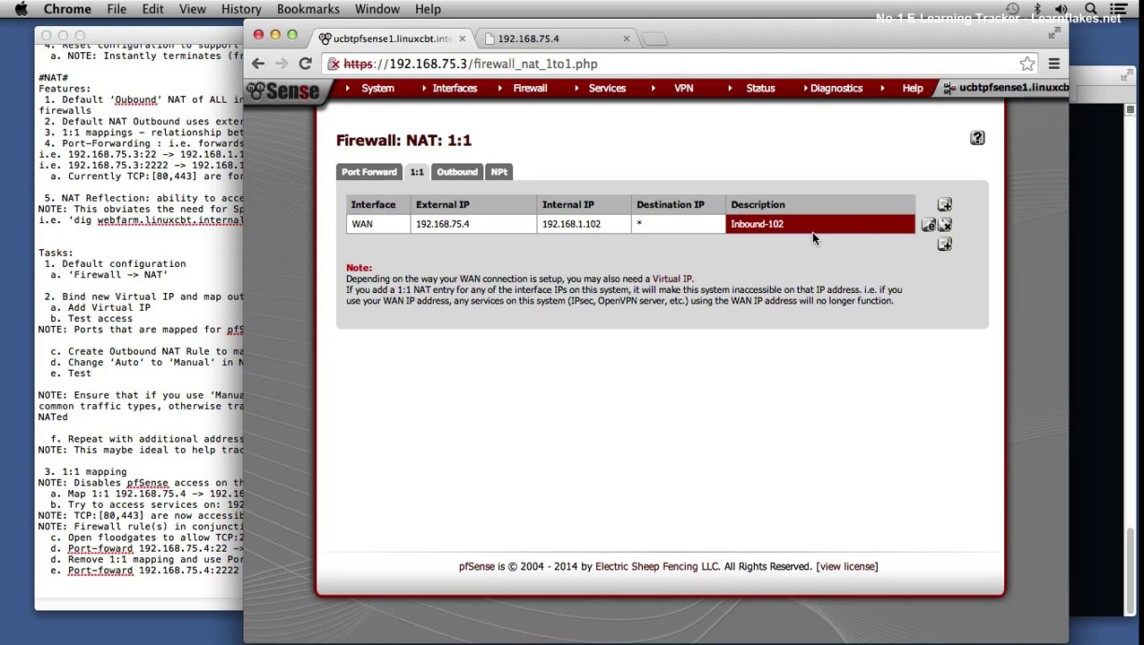
left_click(944, 225)
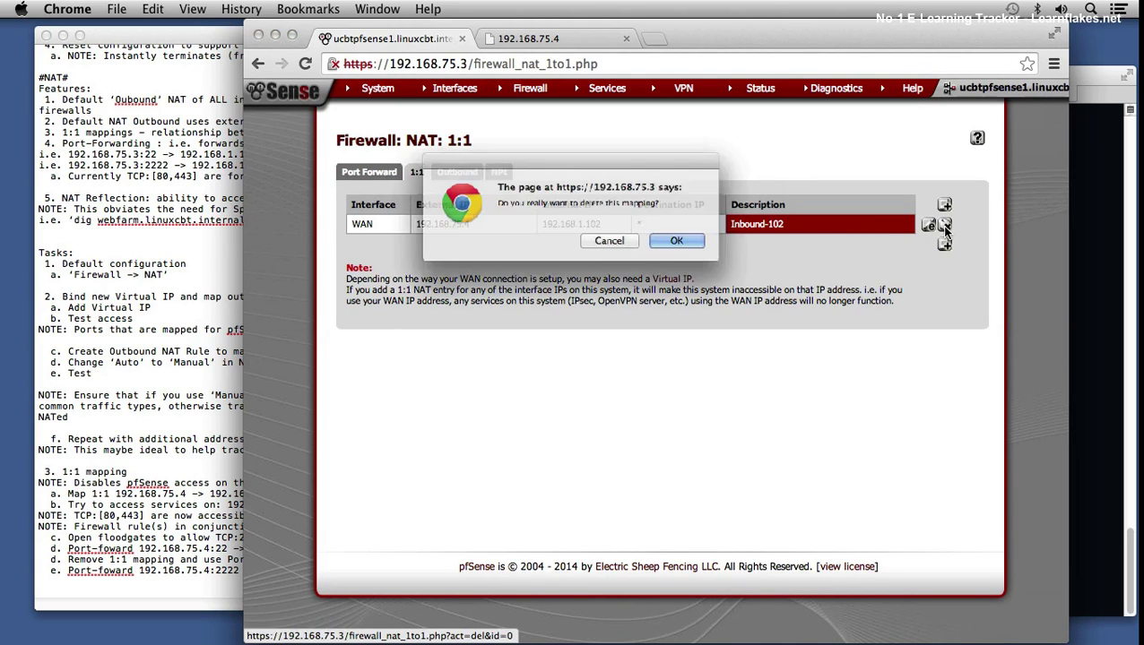
left_click(697, 248)
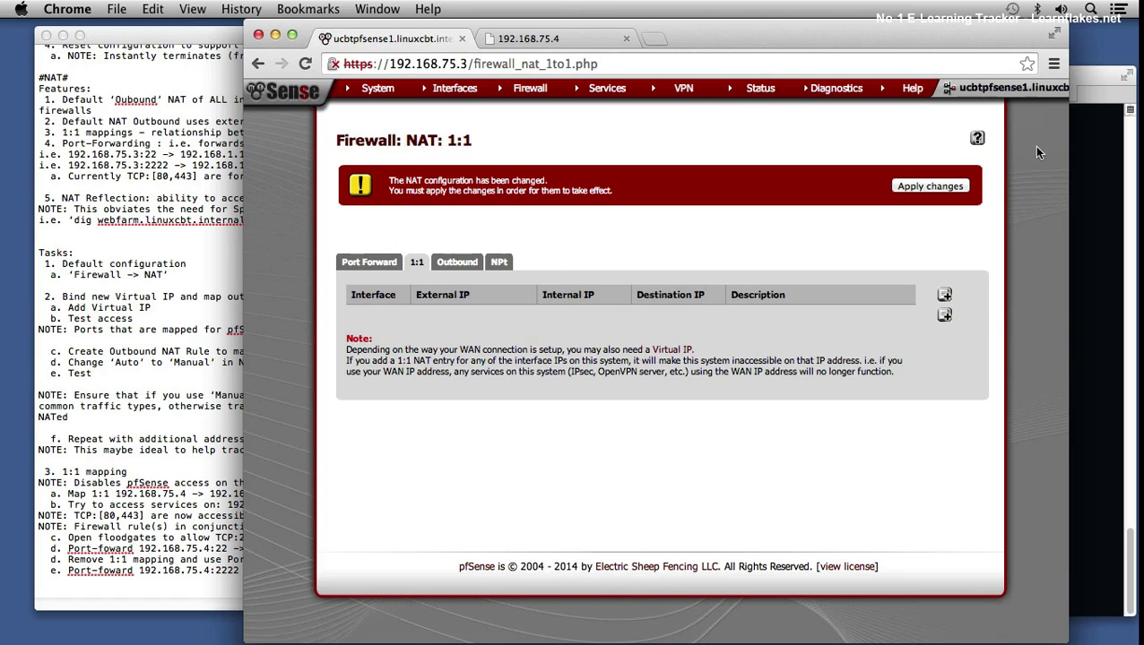
left_click(930, 187)
- Rerun the telnet test to 192.168.75.4 port 22, then return to pfSense
left_click(1079, 215)
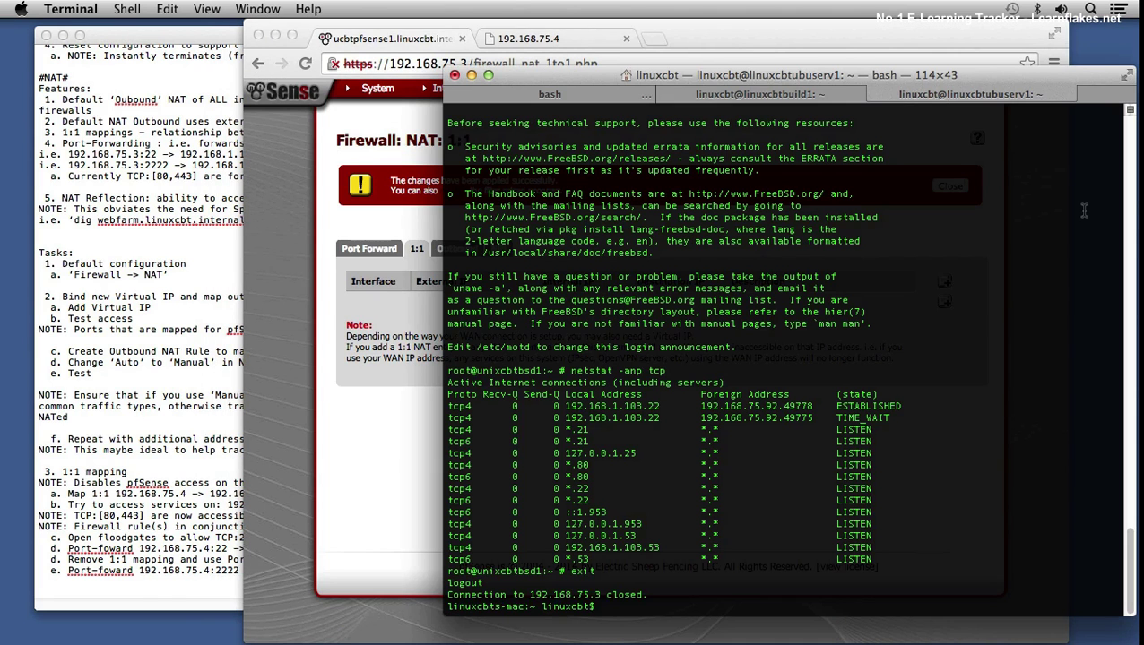
key("Up")
key("Up")
key("Up")
key("Return")
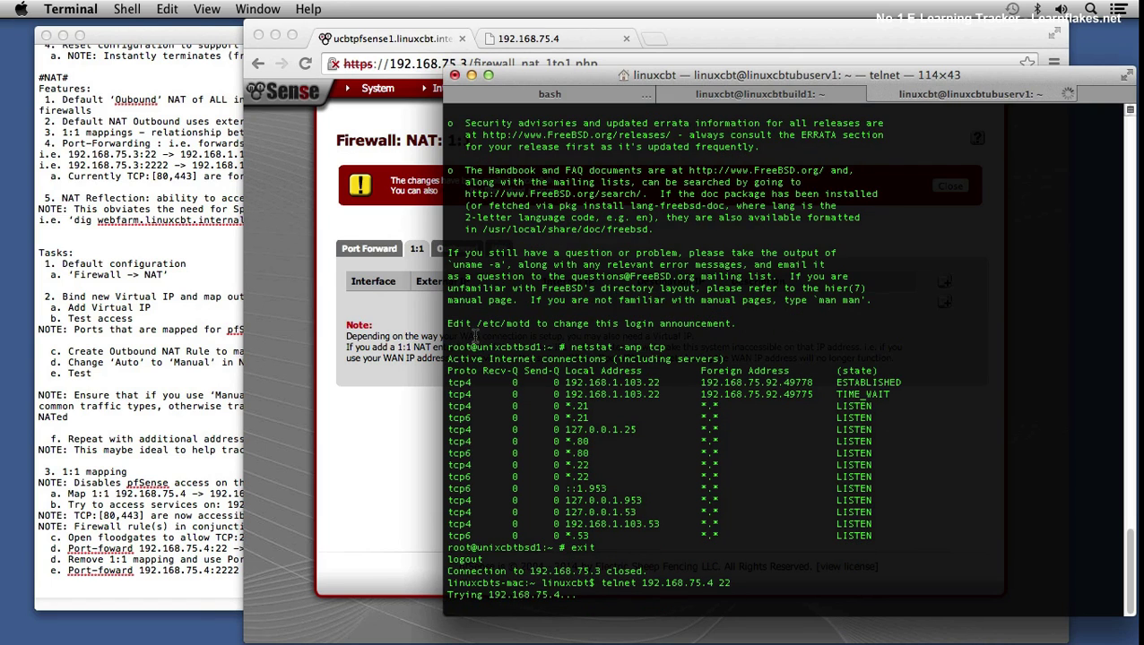
left_click(413, 344)
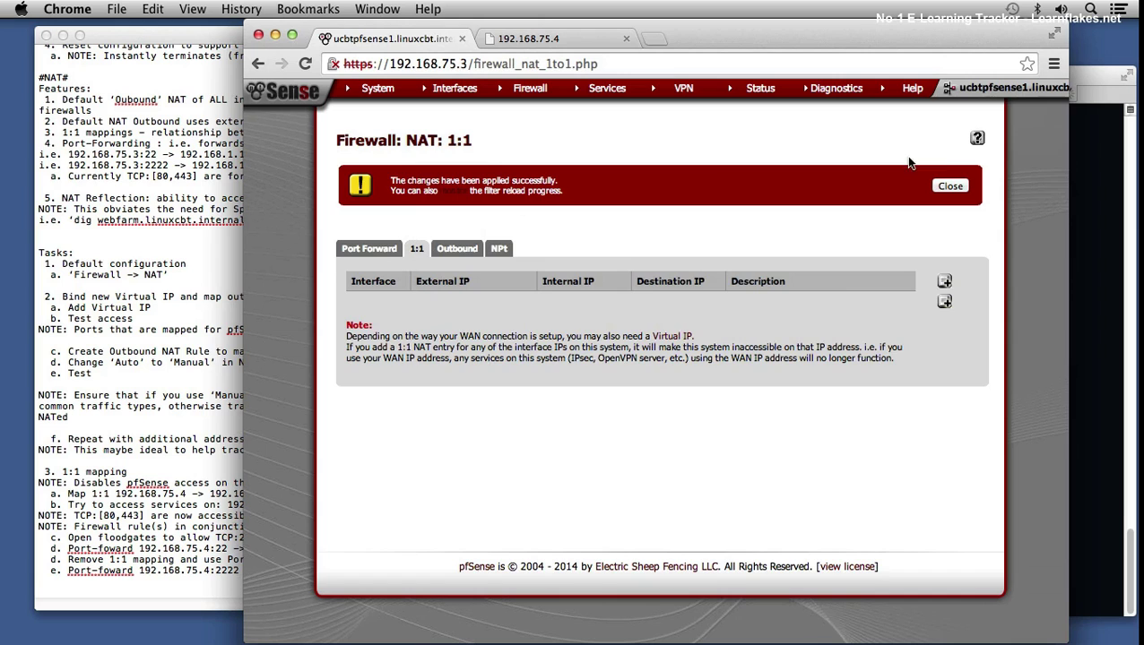
- Go to the Port Forward list and add a new rule based on the SSH forward
left_click(950, 186)
mouse_move(521, 95)
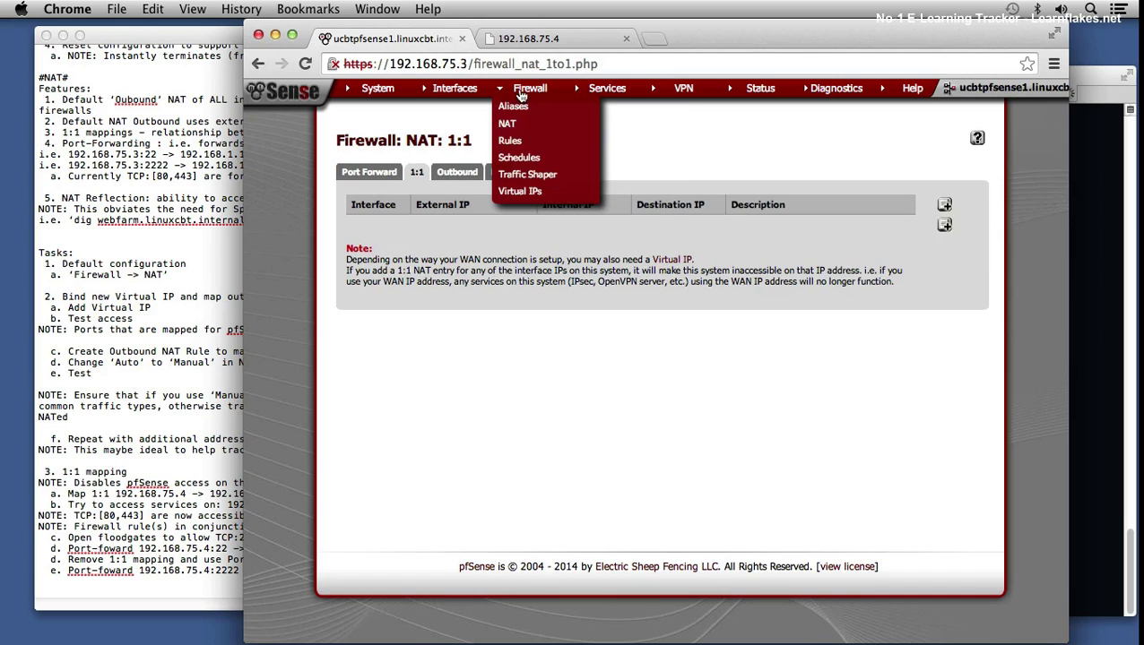
left_click(511, 141)
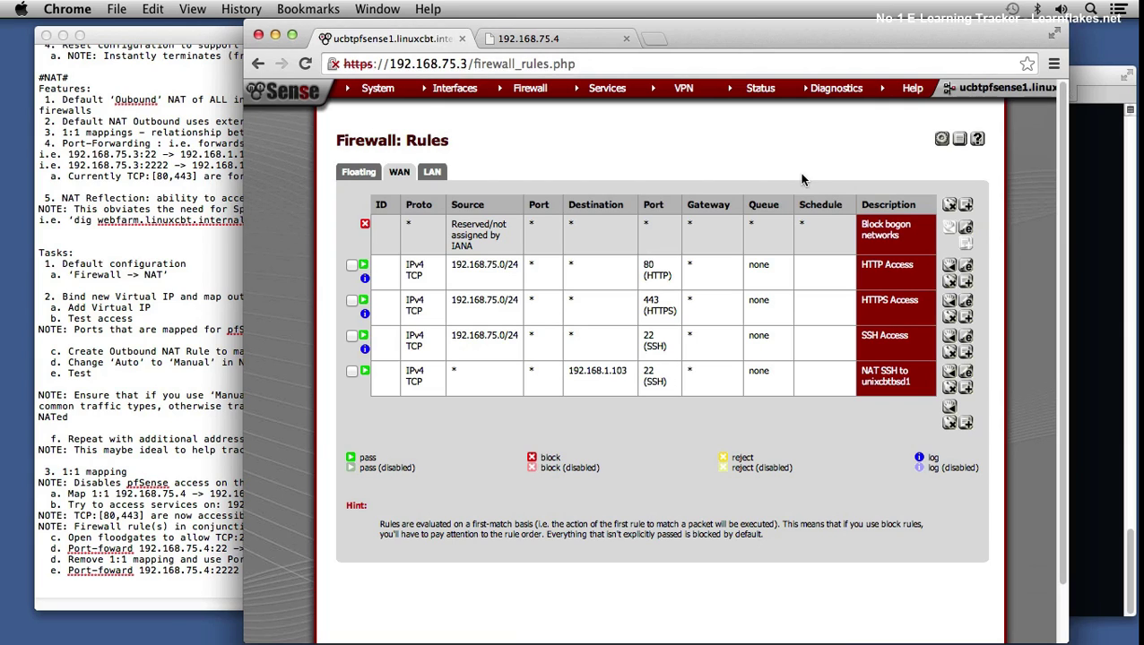
mouse_move(526, 91)
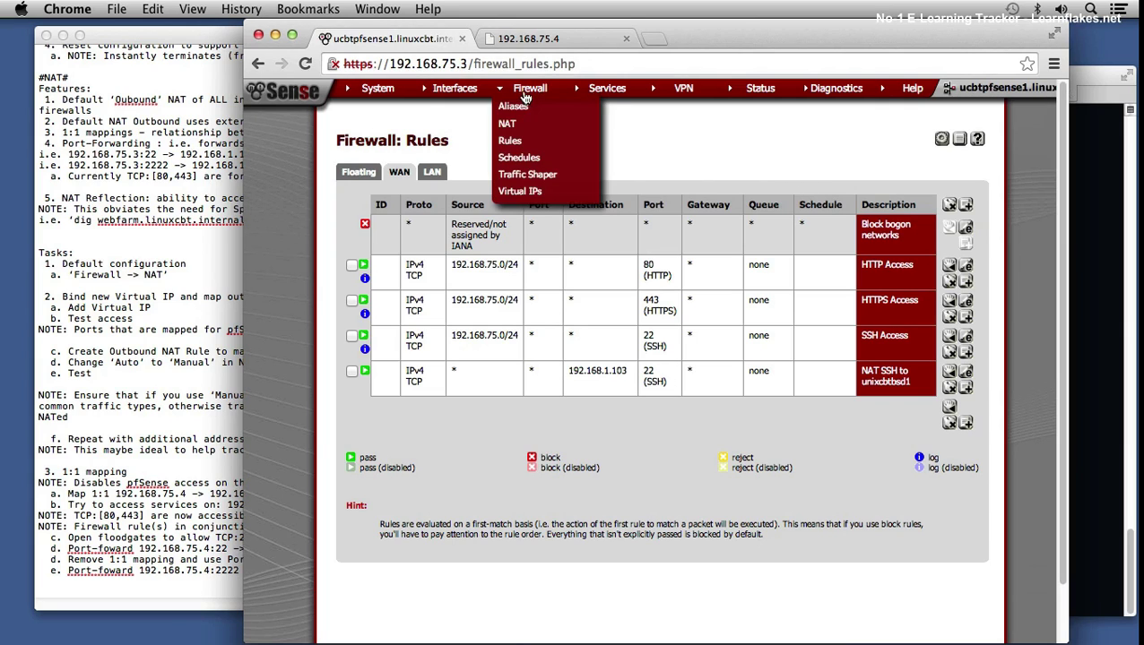
left_click(511, 126)
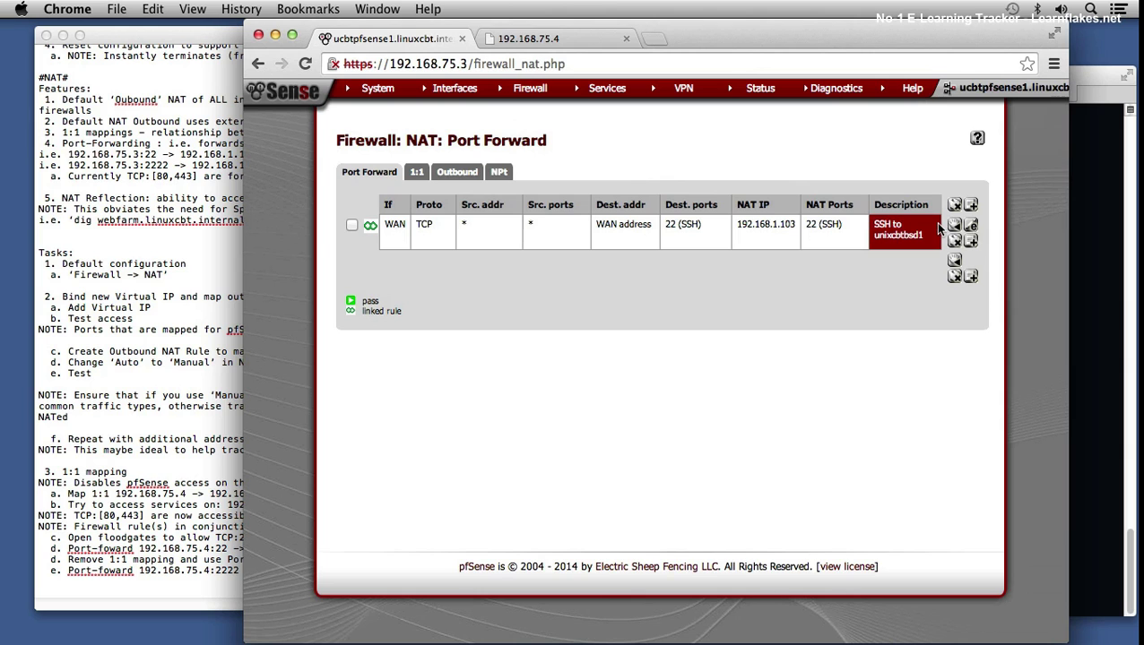
left_click(971, 241)
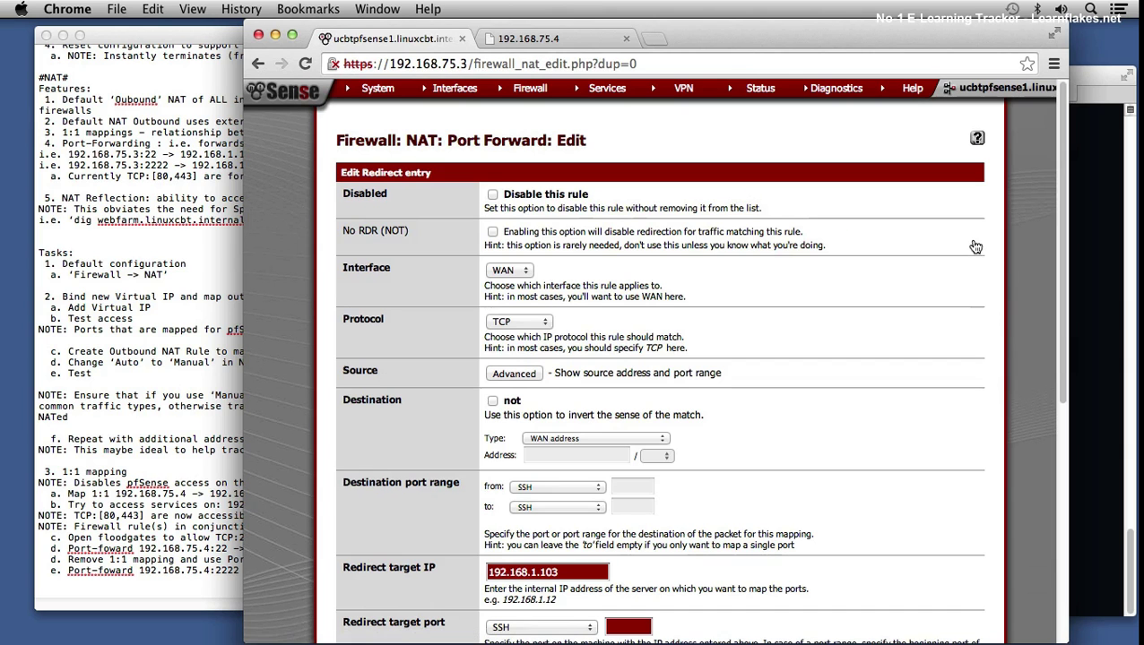
- Set the destination port range to a custom 2222
scroll(657, 430, "down", 3)
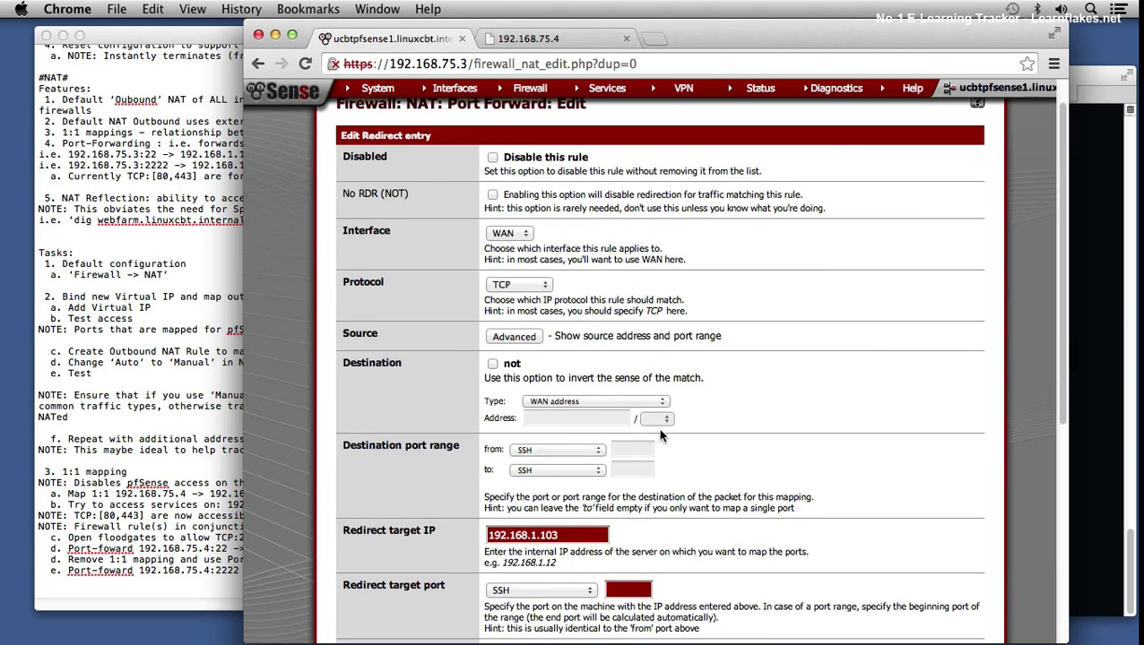
scroll(593, 402, "down", 3)
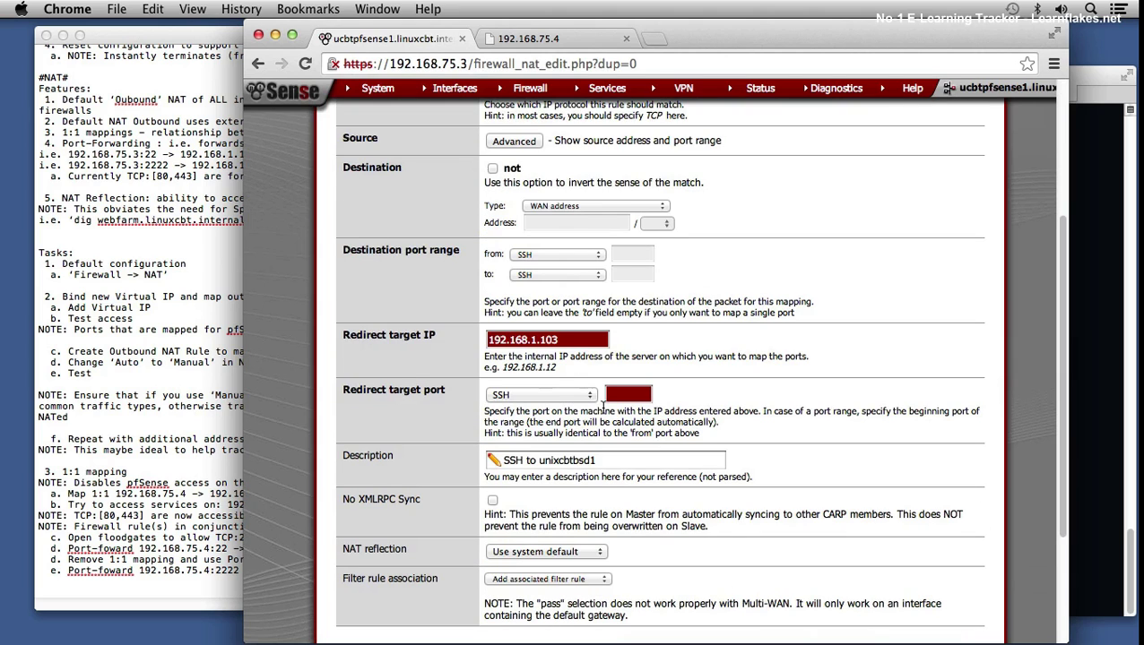
left_click(556, 255)
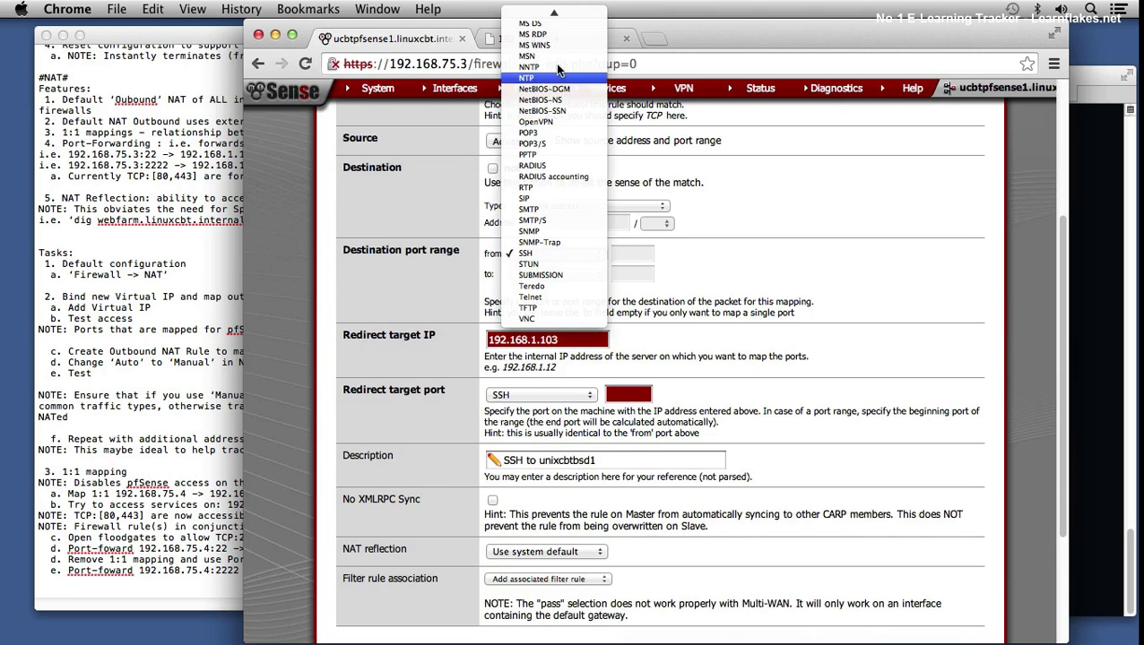
mouse_move(555, 13)
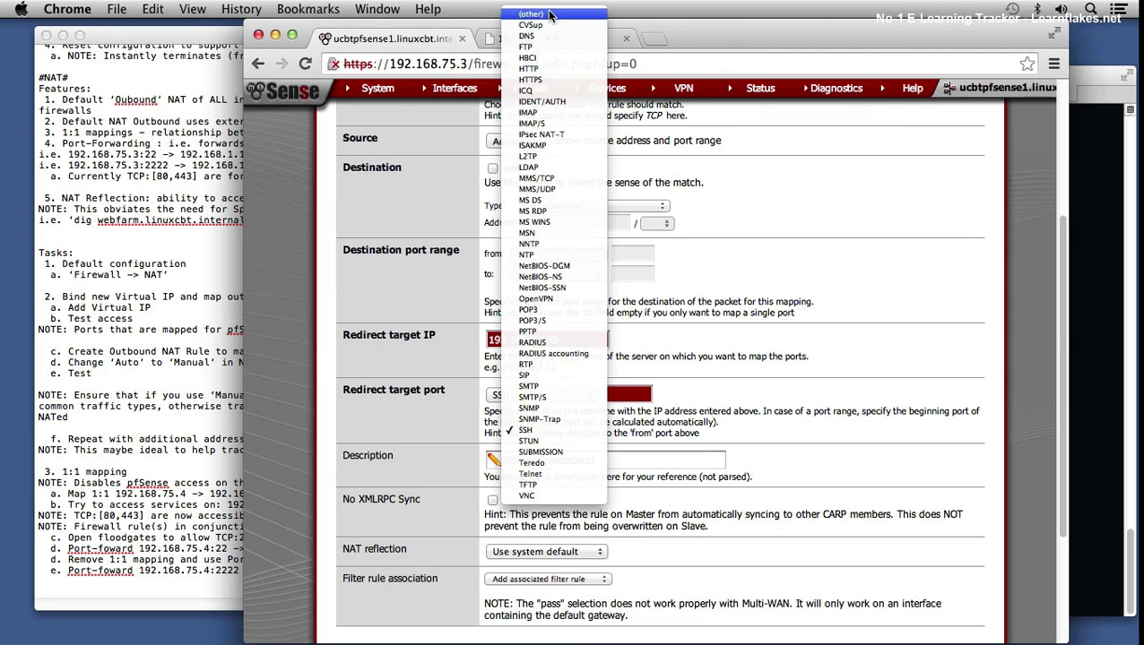
left_click(552, 14)
left_click(634, 255)
type("2222")
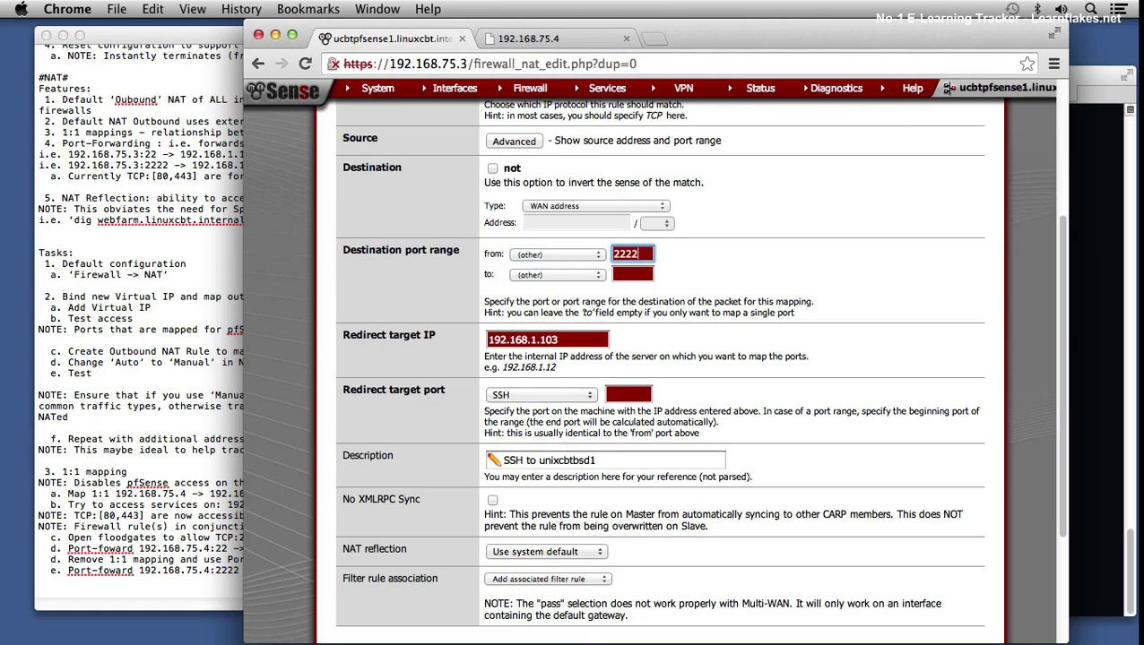
key("Tab")
key("Tab")
type("22")
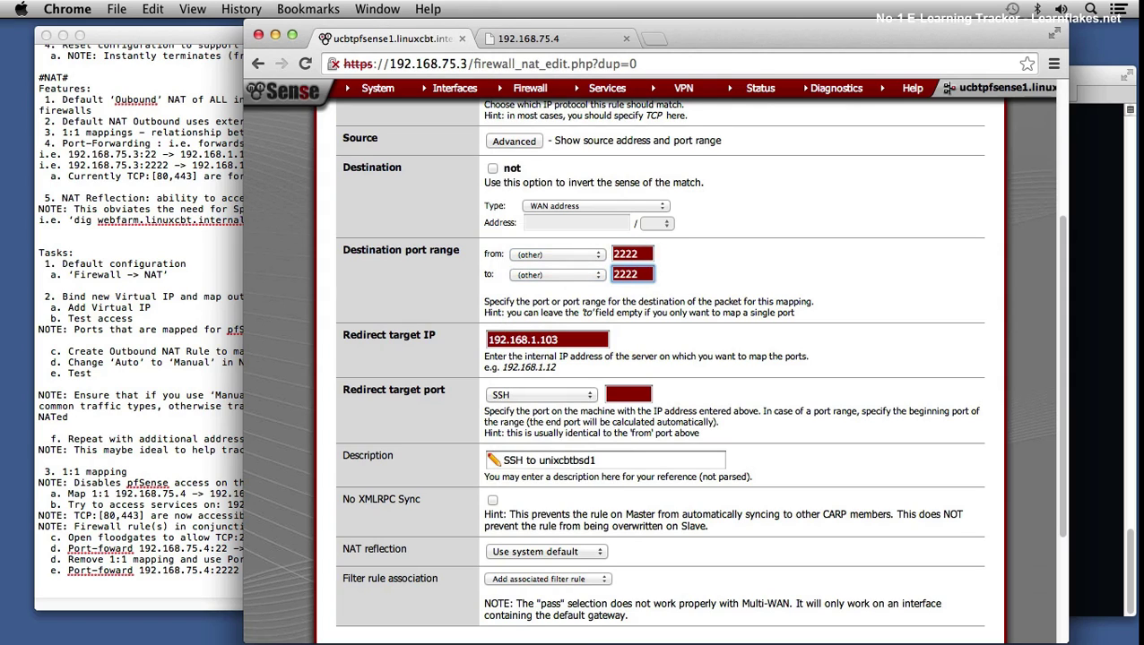
- Set the redirect target to 192.168.1.102 with custom port 22222
triple_click(567, 339)
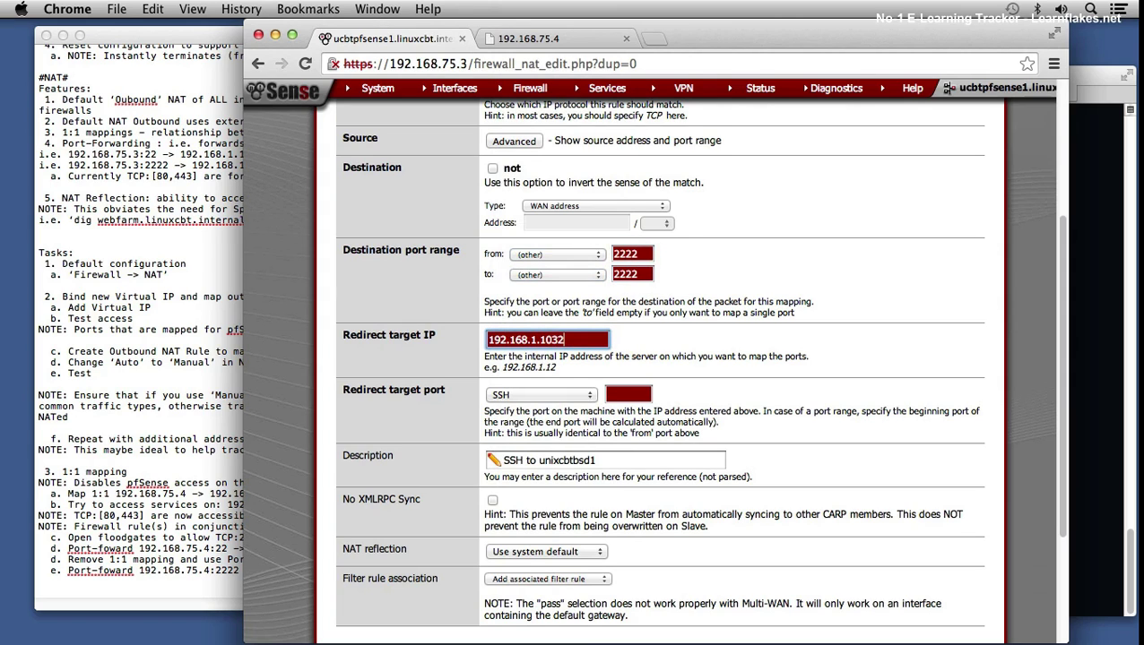
key("BackSpace")
type("2")
left_click(627, 394)
type("22222")
left_click(537, 394)
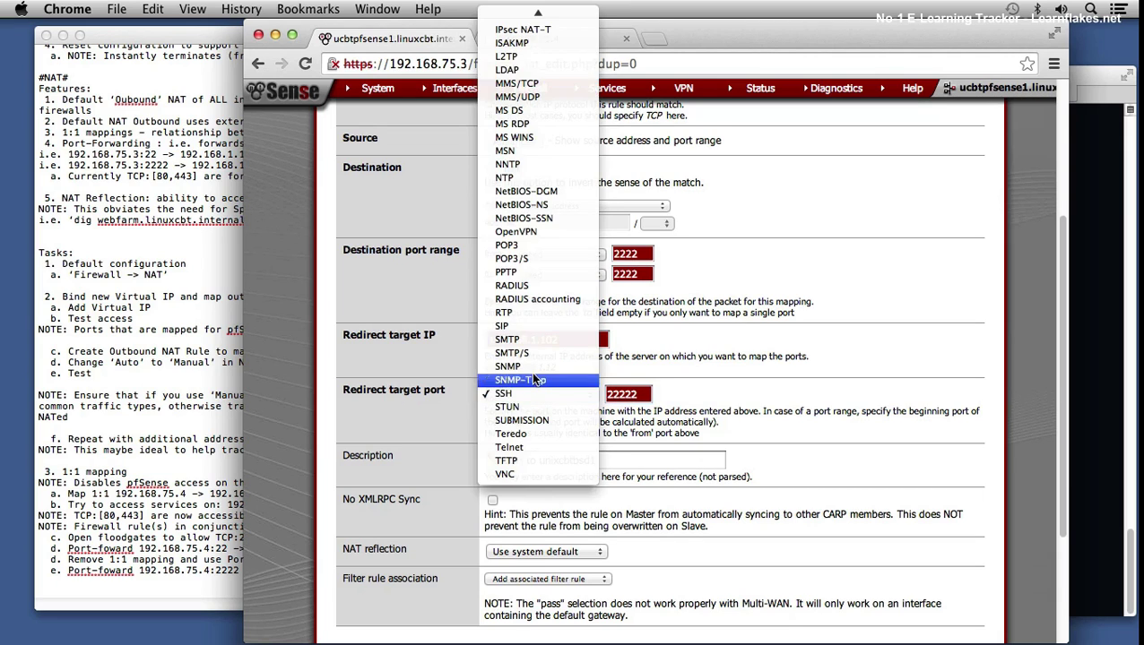
left_click(538, 11)
left_click(725, 367)
- Change the description to 'SSH to linuxcbtubuserv1' and save the rule
scroll(731, 373, "down", 5)
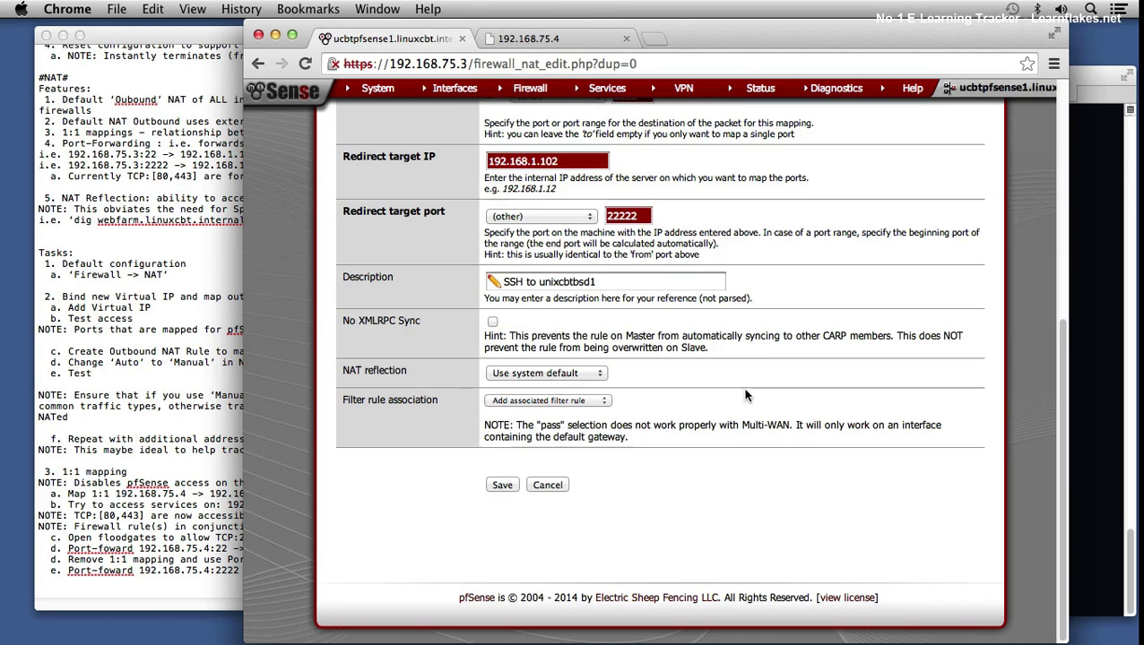
double_click(570, 284)
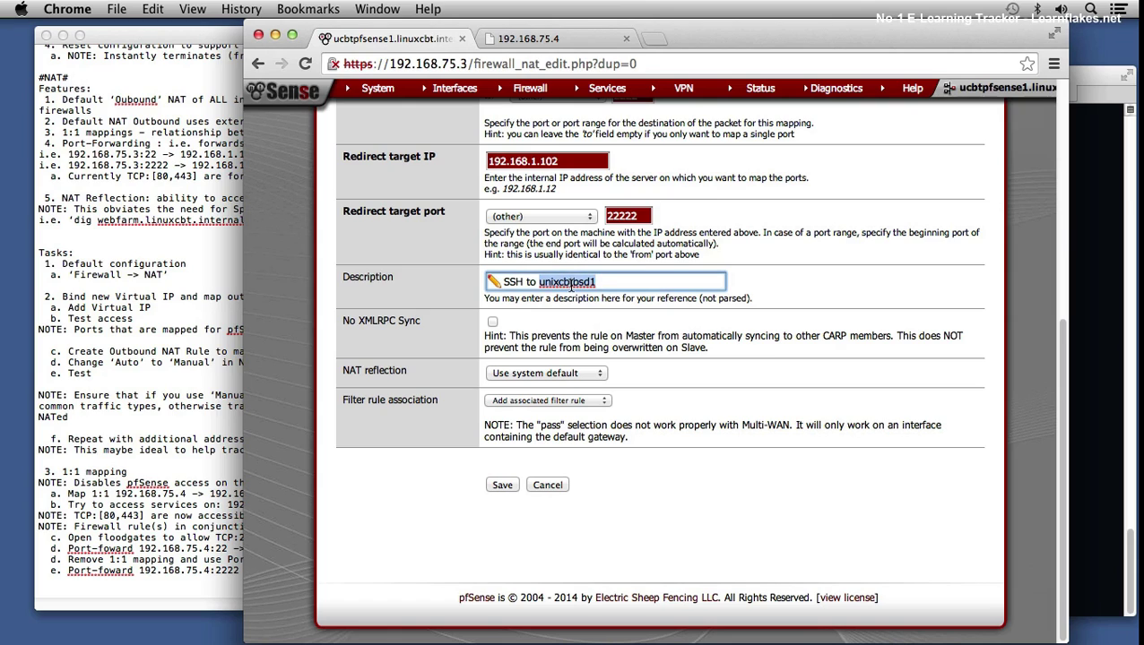
type("linuxcbtubuserv1")
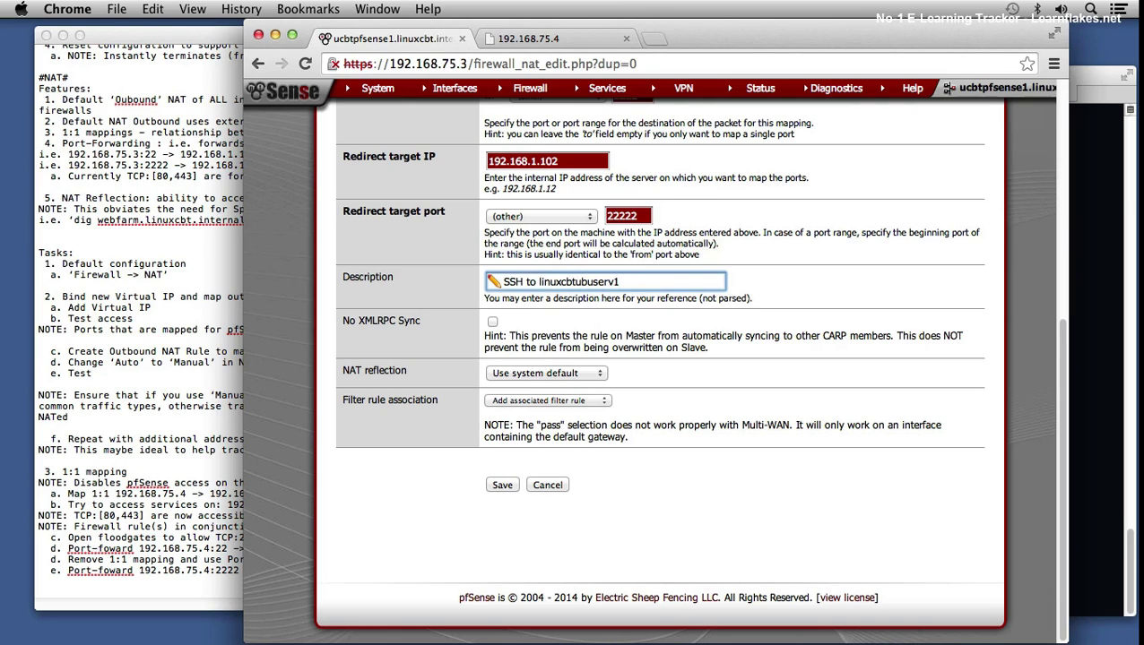
left_click(502, 485)
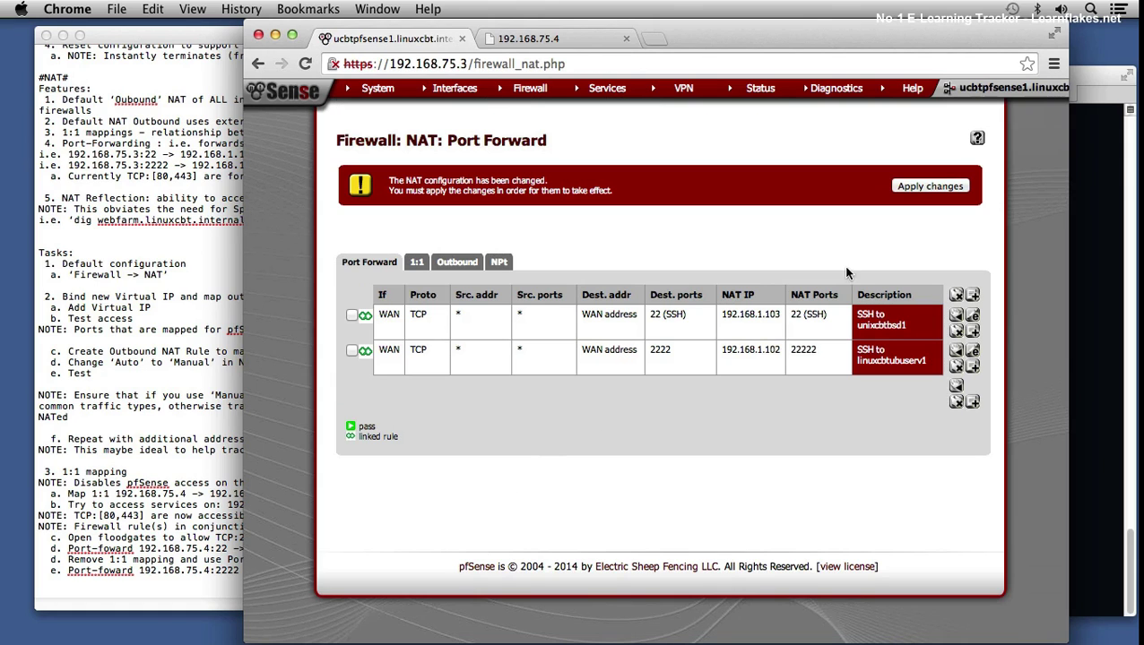
- Apply the NAT changes, abort the stalled telnet, and telnet to 192.168.75.4 port 2222
left_click(916, 188)
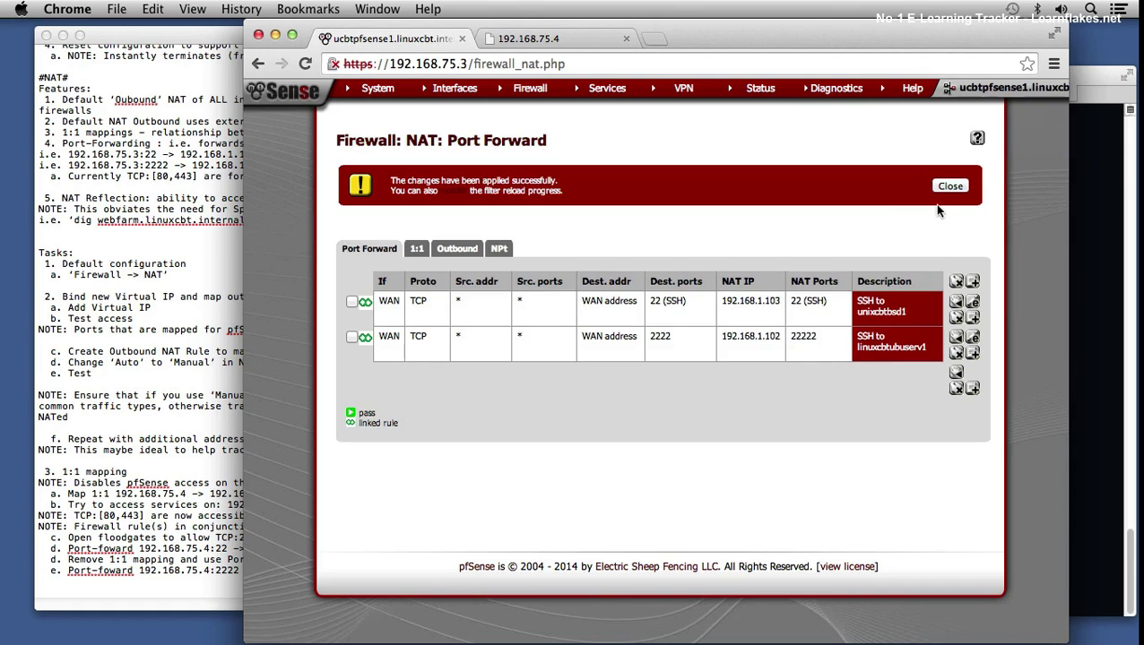
left_click(1093, 302)
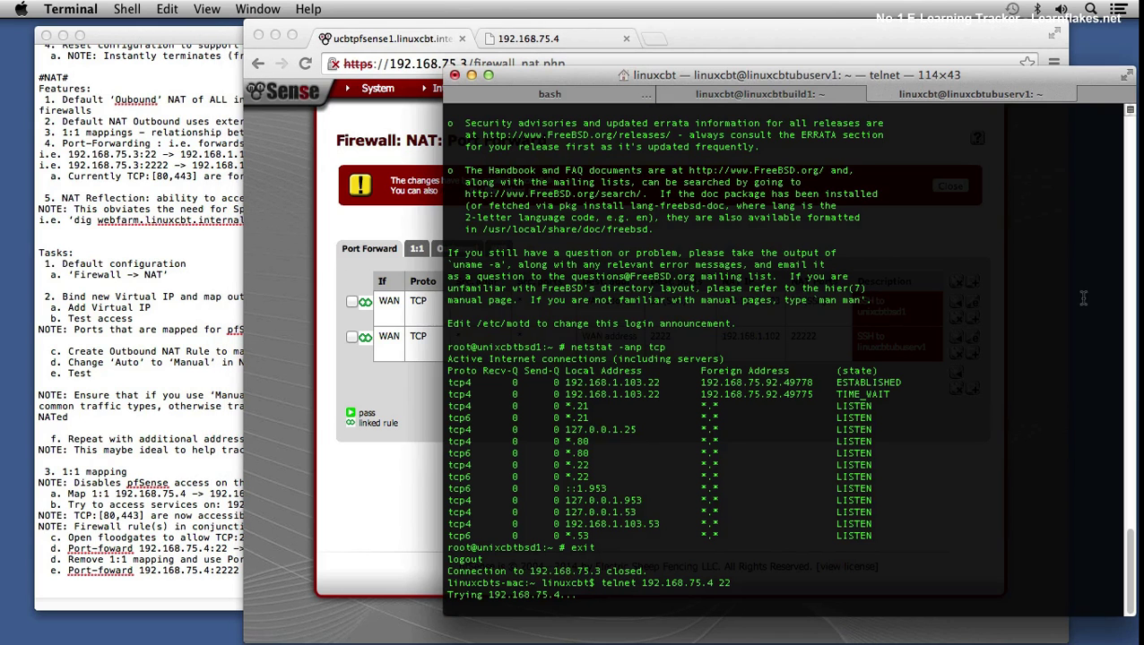
key("ctrl+c")
key("Up")
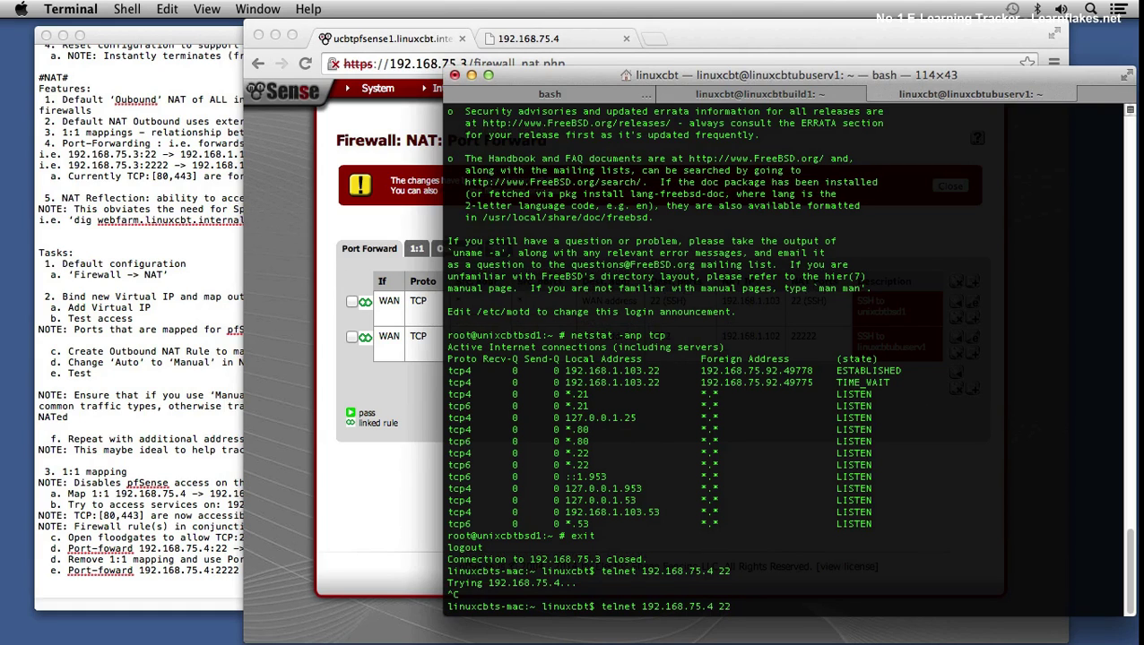
key("BackSpace")
type("2222")
key("Return")
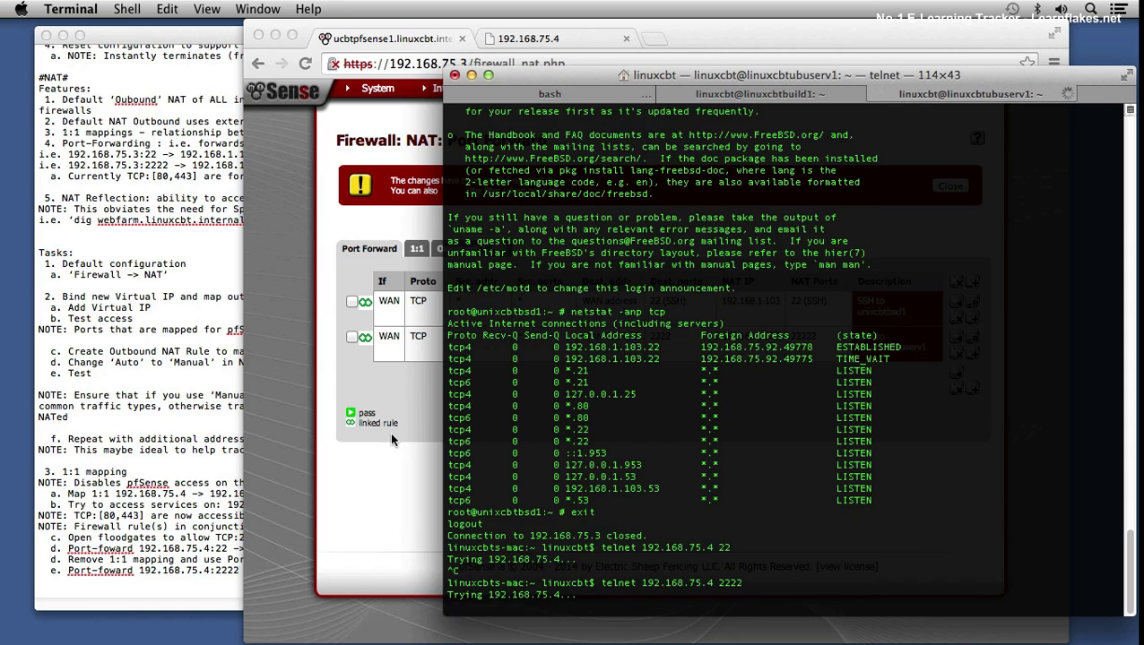
left_click(331, 480)
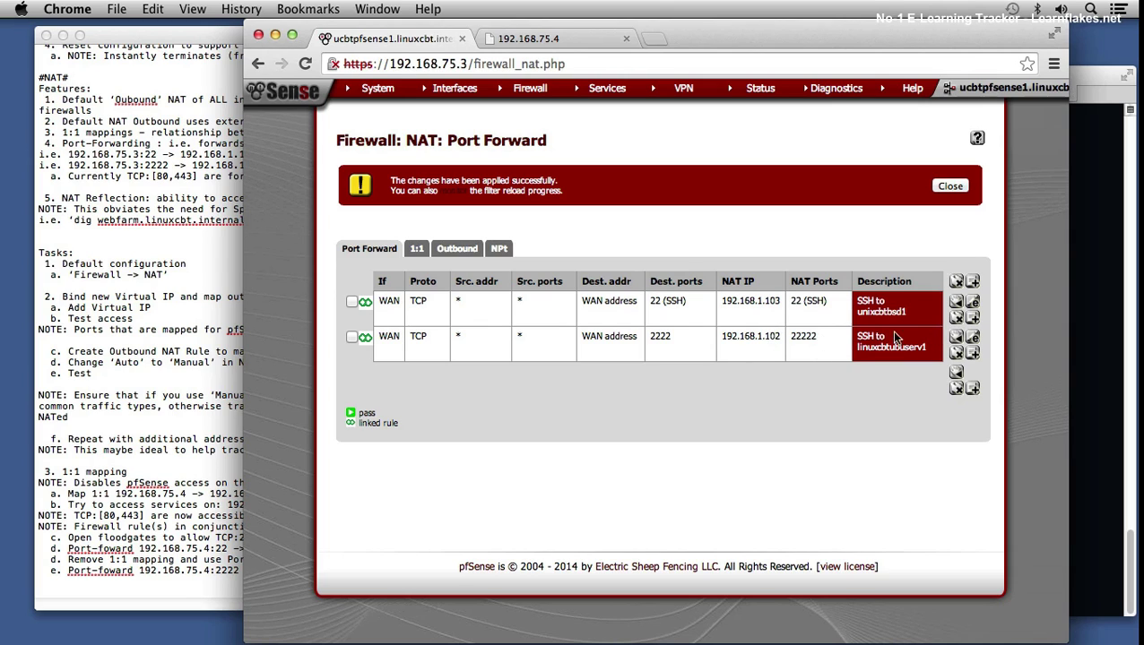
- Change the second port forward's redirect target port from 22222 to 2222, then save and apply
left_click(974, 339)
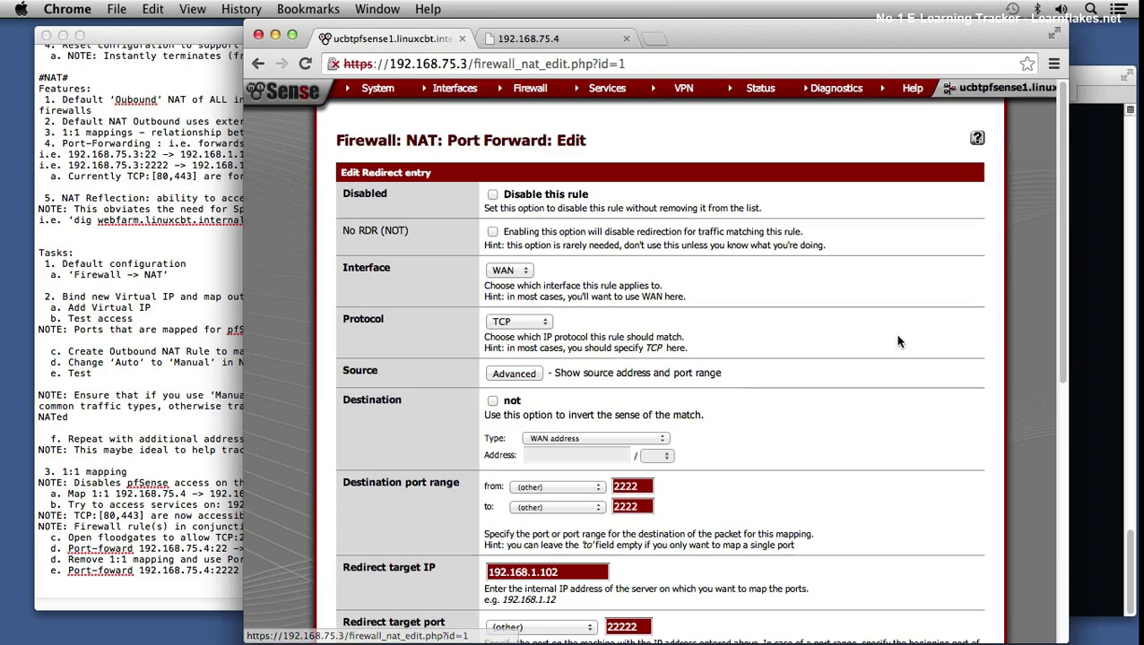
double_click(642, 507)
type("222")
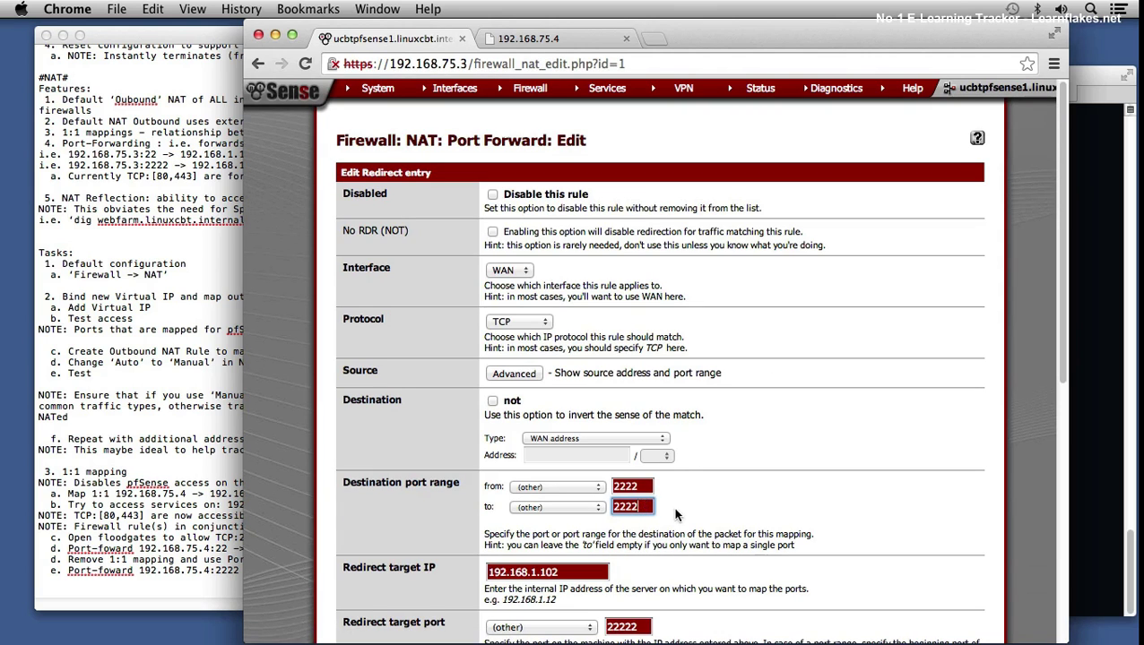
type("2")
left_click(647, 628)
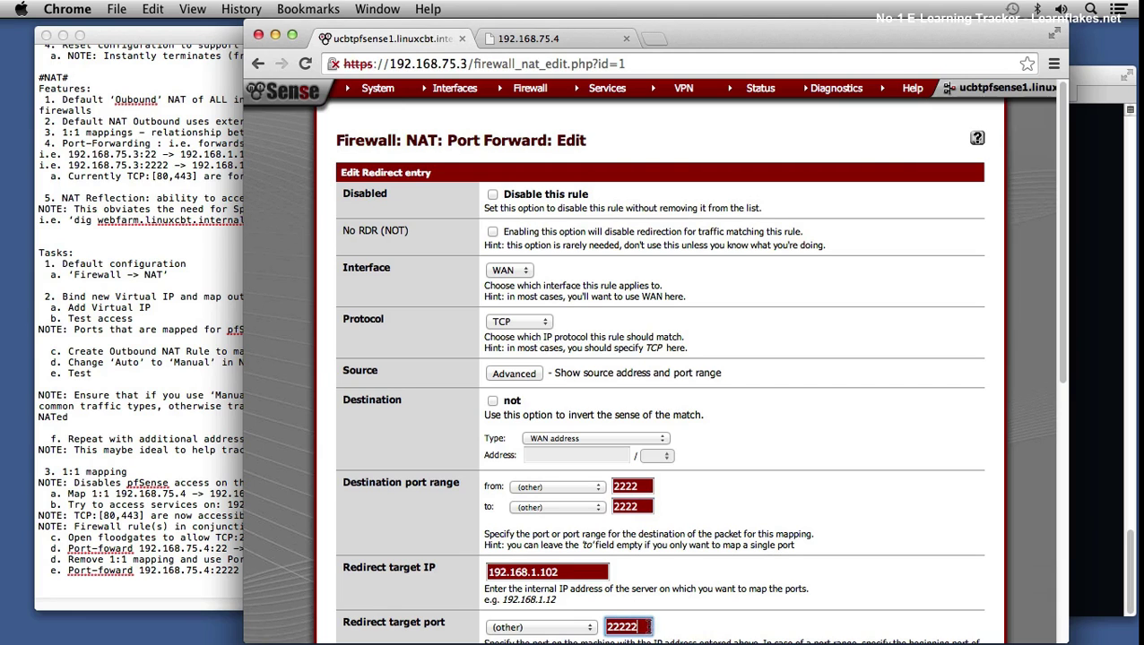
key("BackSpace")
scroll(683, 544, "down", 5)
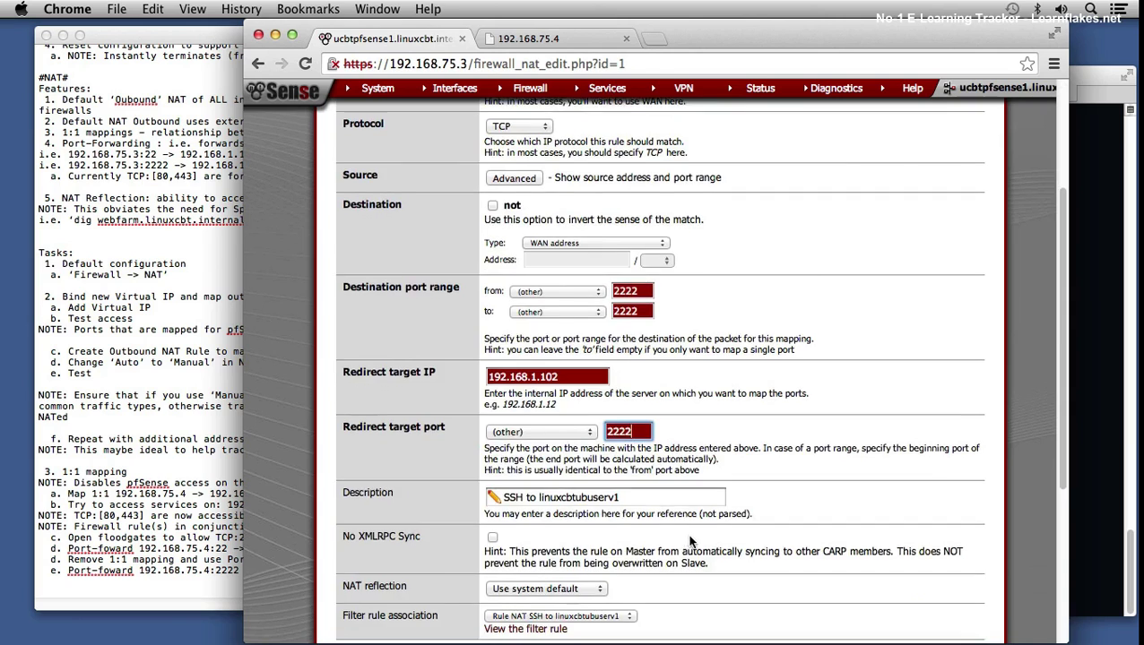
scroll(687, 537, "down", 5)
left_click(502, 484)
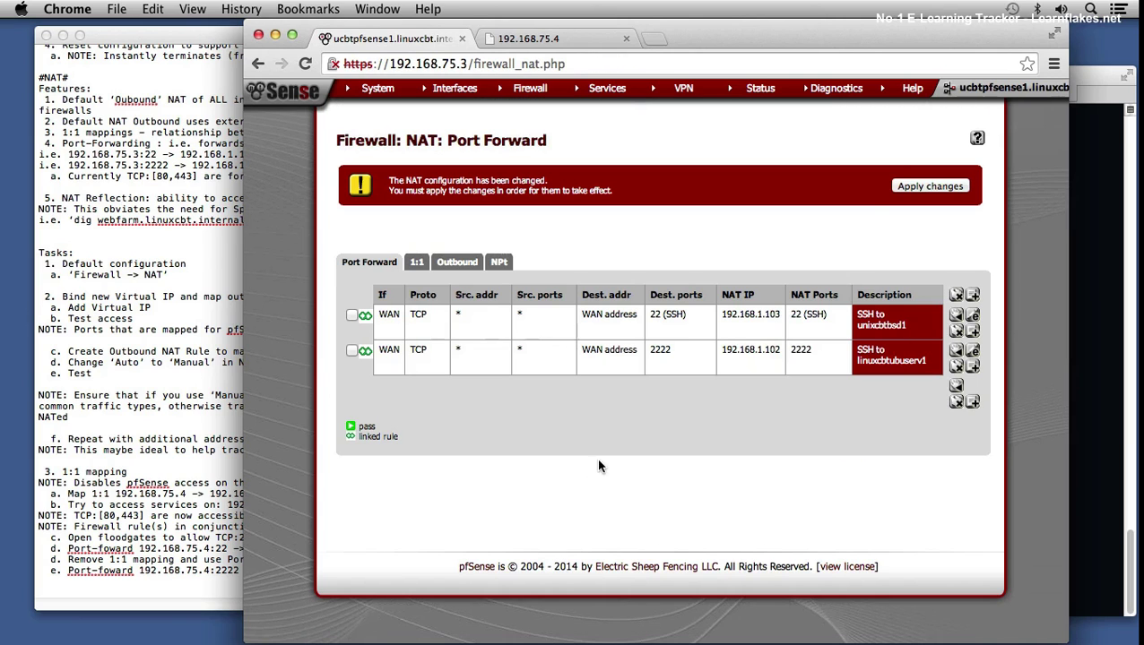
left_click(909, 188)
- Add a NOTE to the TextEdit notes that the webconfigurator accepts invalid target port TCP:22222, and save
left_click(141, 571)
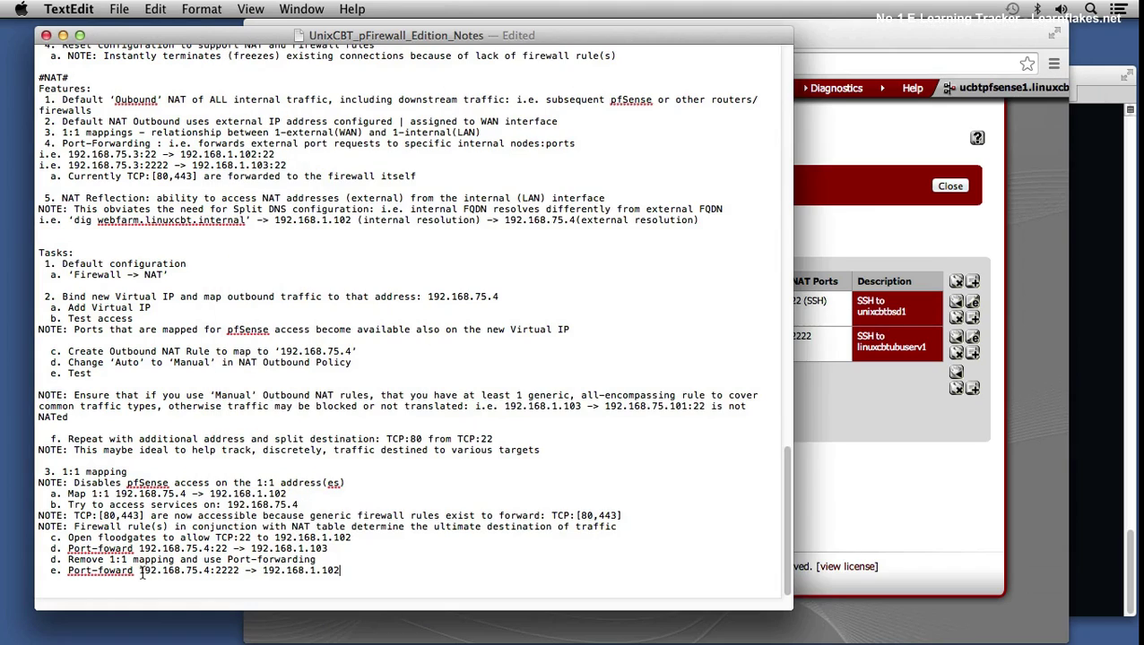
key("Return")
type("NOTE: CUre")
key("BackSpace")
type("rent webfonfigura")
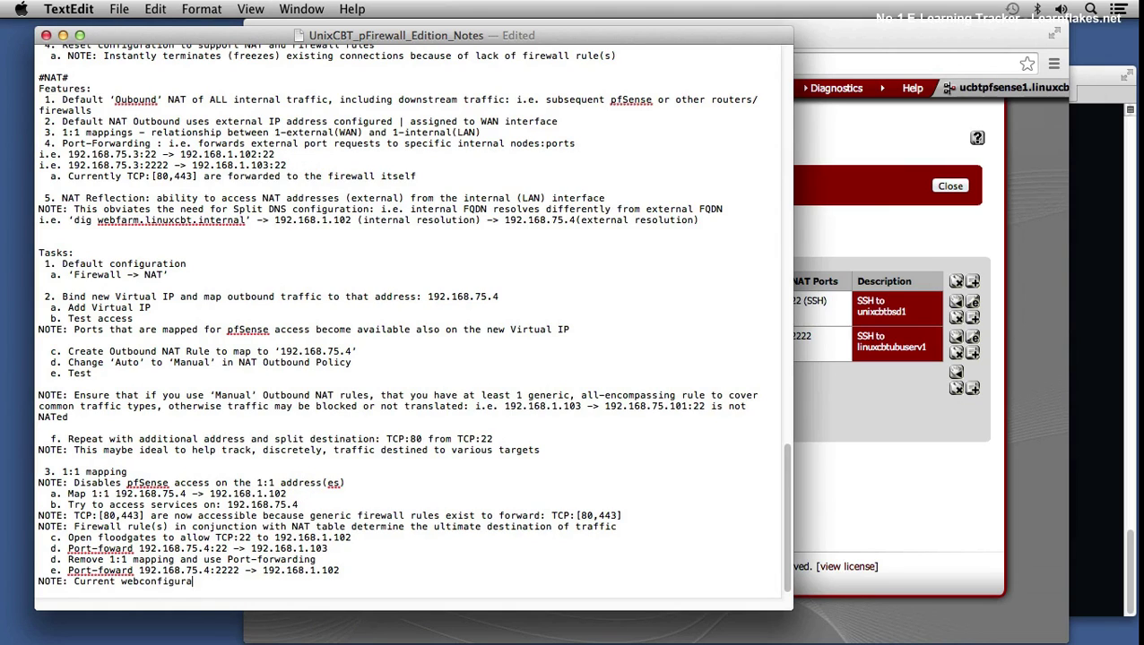
type("tor allows specification of ")
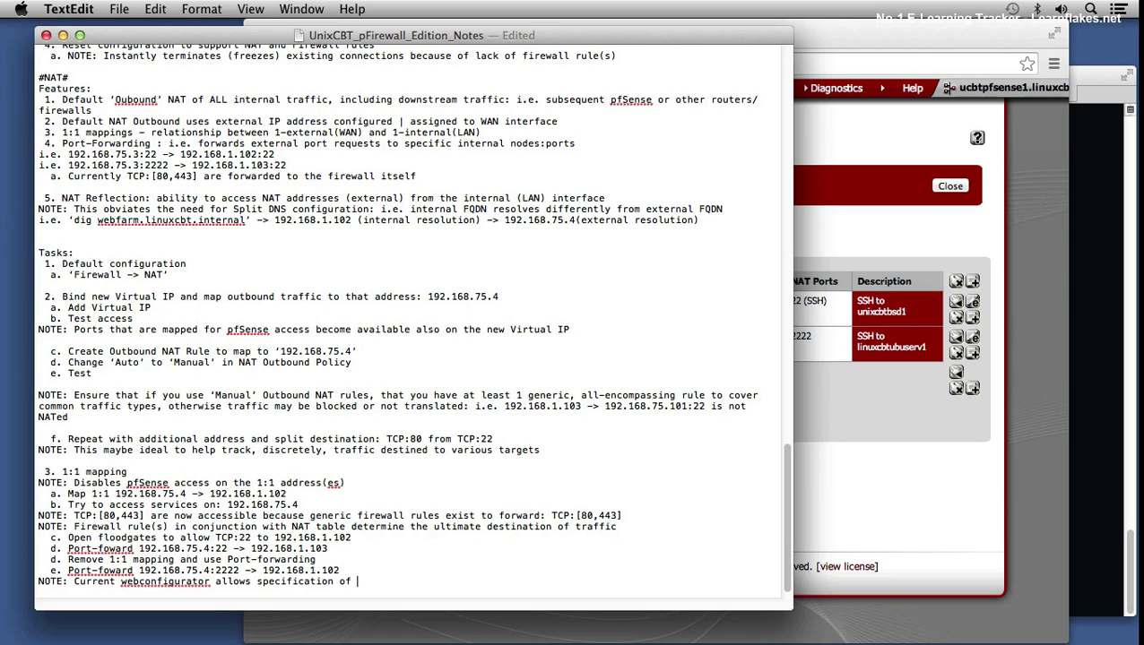
type("invalid target port of: TC:")
type("22222")
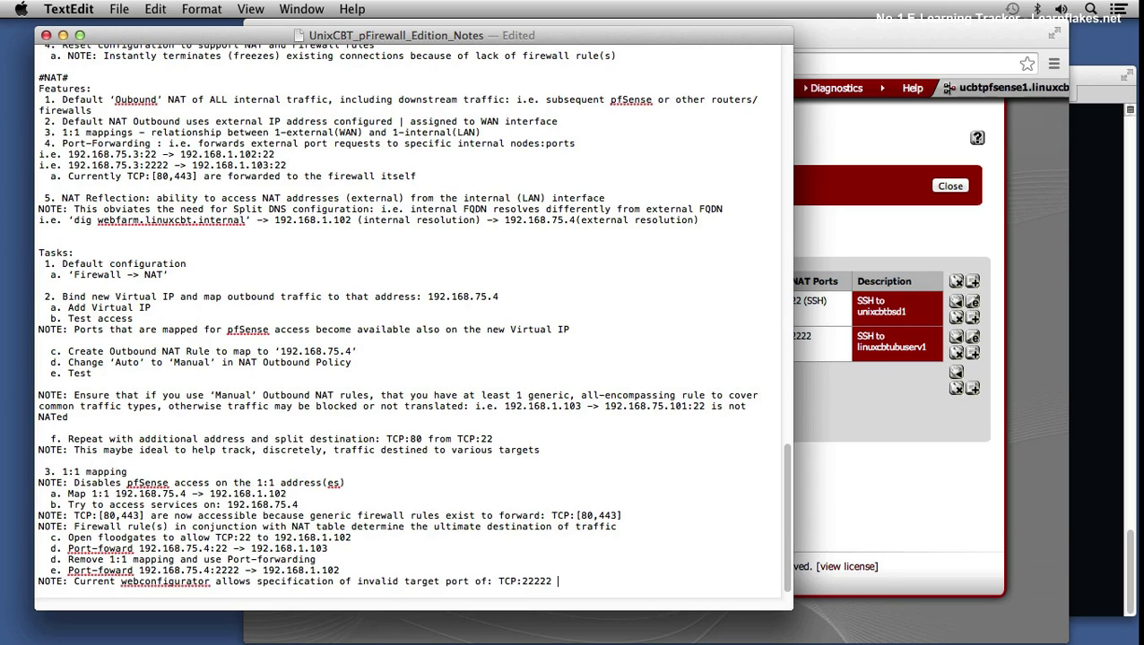
type("ure to indicated valid port")
key("cmd+s")
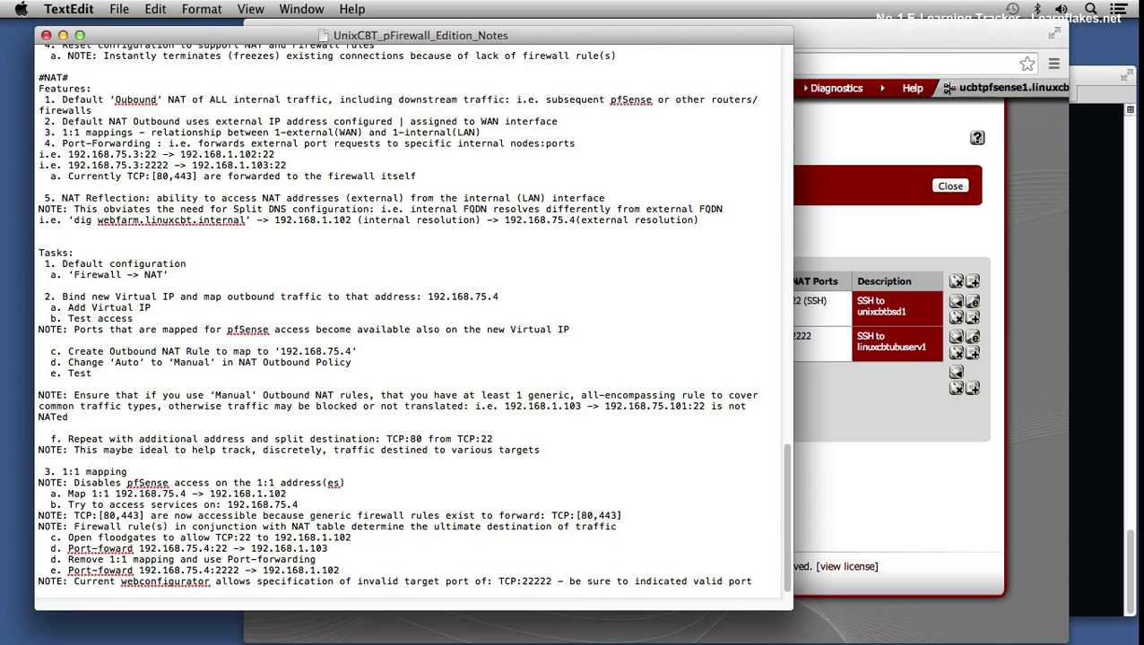
left_click(901, 428)
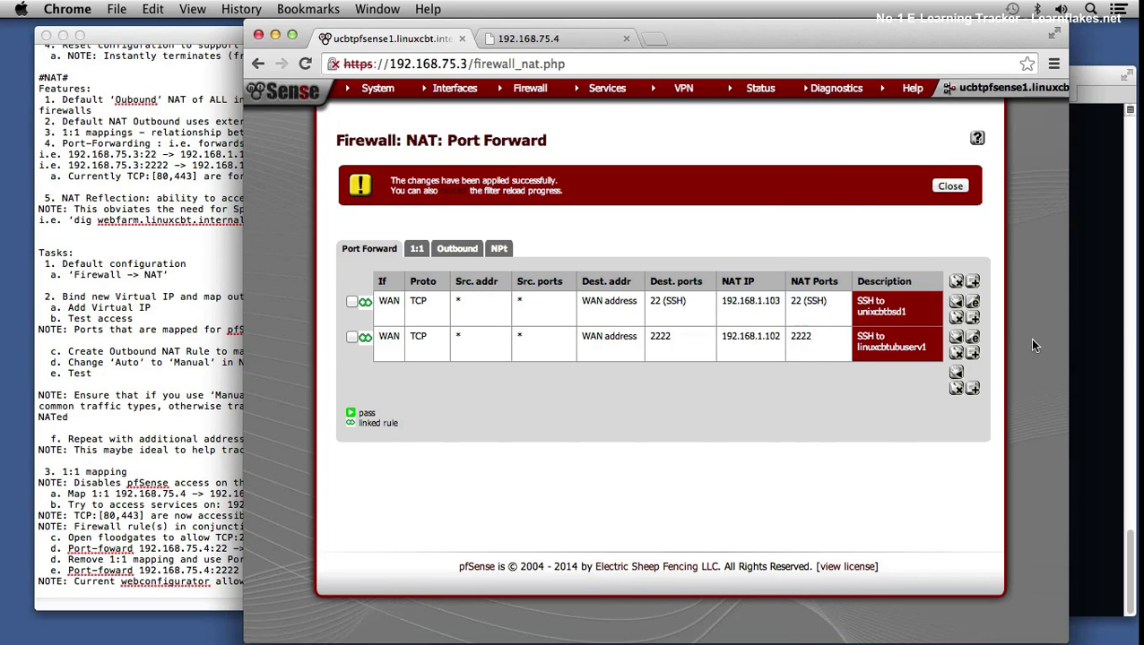
- Retry the telnet to 192.168.75.4 port 2222, then dismiss pfSense's changes-applied notice
left_click(1110, 343)
key("ctrl+c")
key("Up")
key("Return")
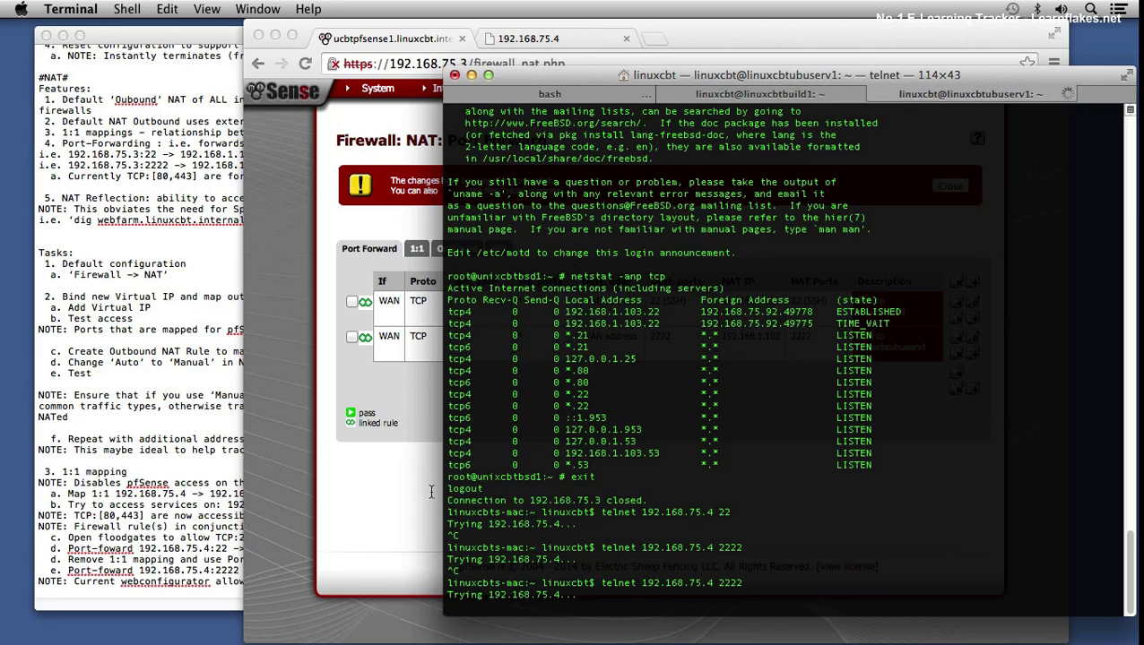
left_click(374, 513)
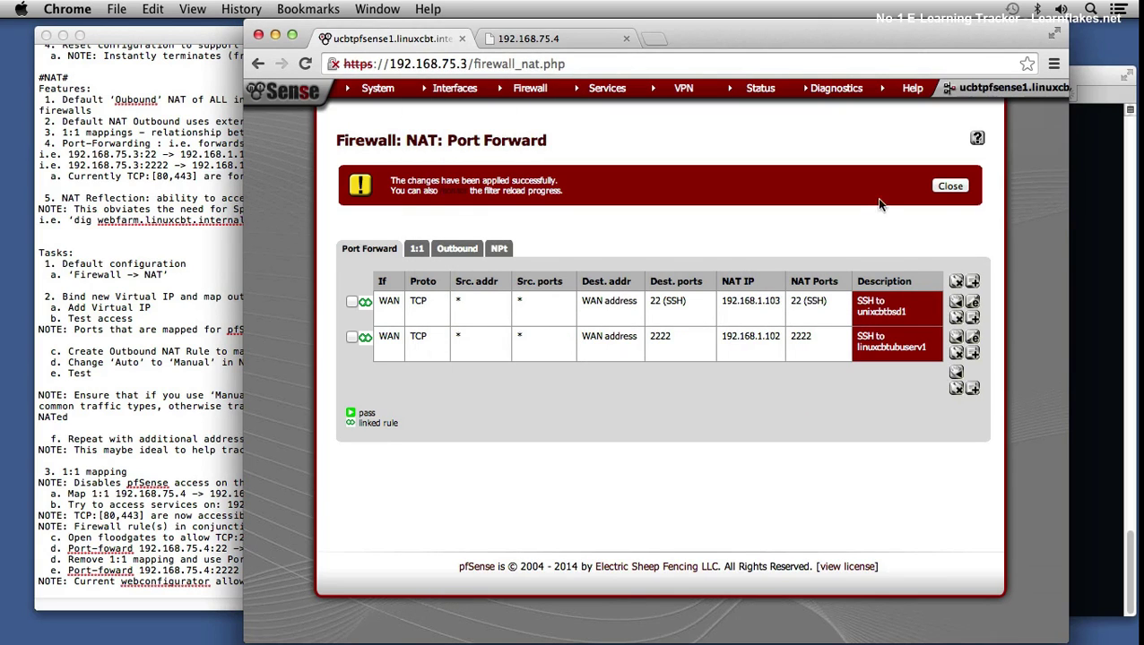
left_click(949, 186)
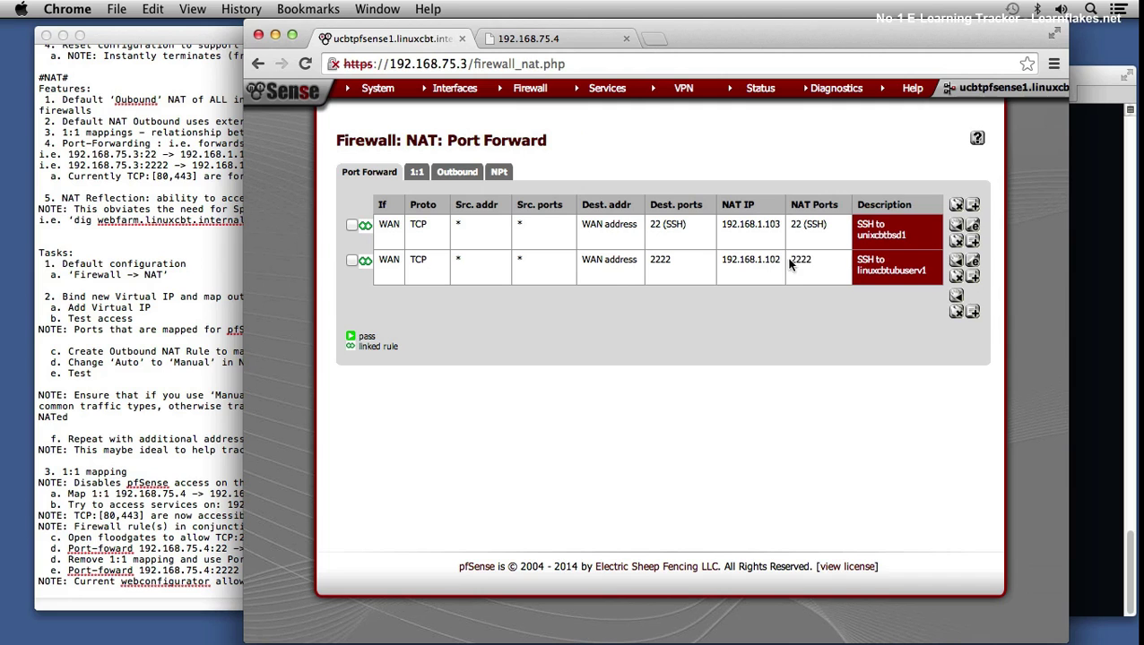
- Set the 2222 rule's redirect target port to SSH (22) on 192.168.1.102, then save and apply
left_click(982, 259)
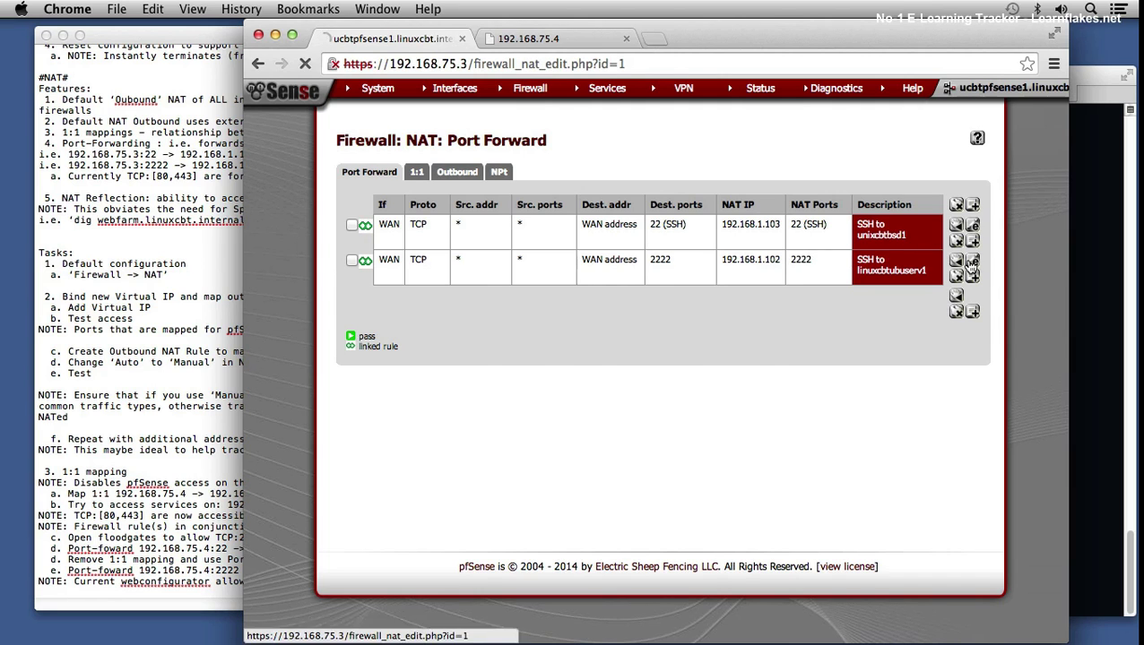
scroll(696, 490, "down", 5)
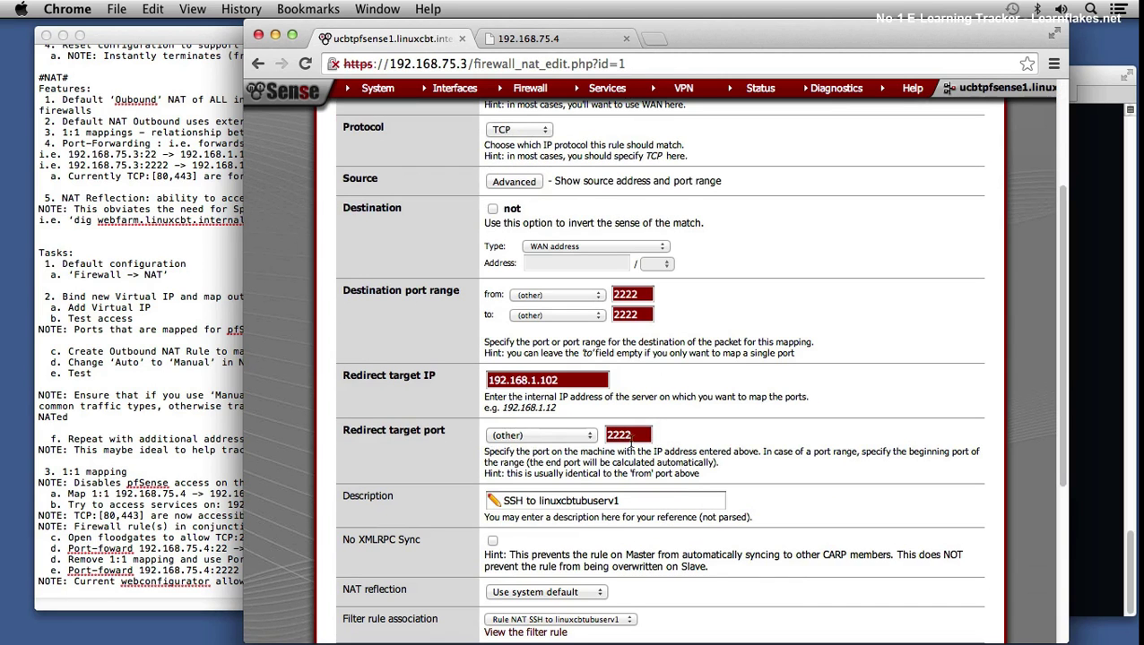
double_click(634, 435)
type("22")
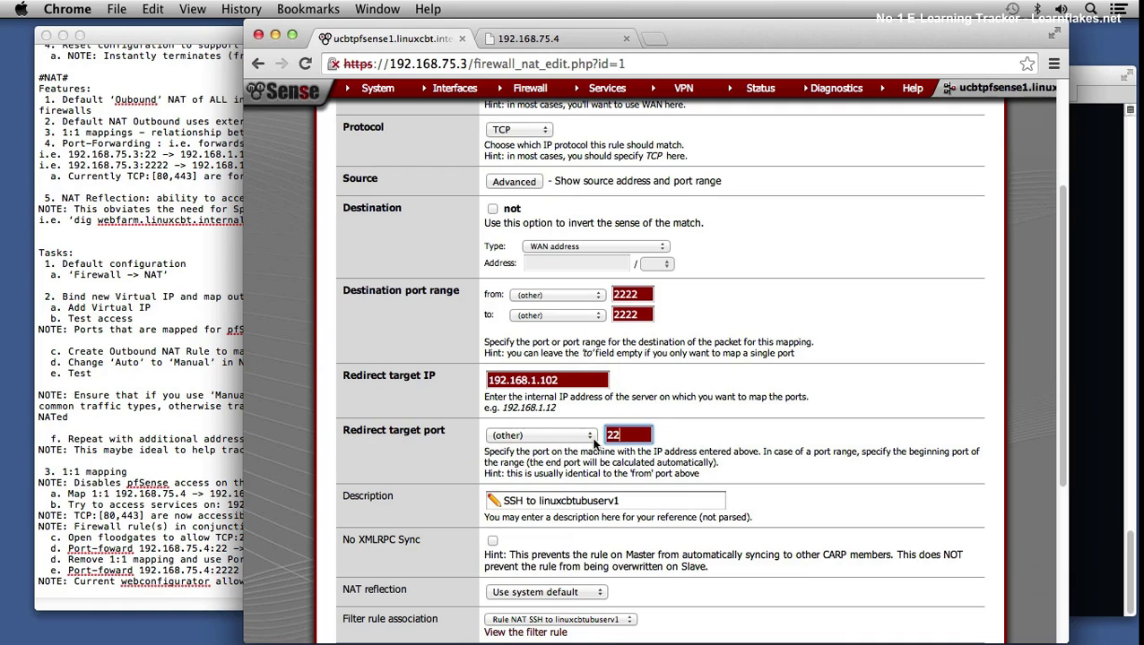
left_click(566, 434)
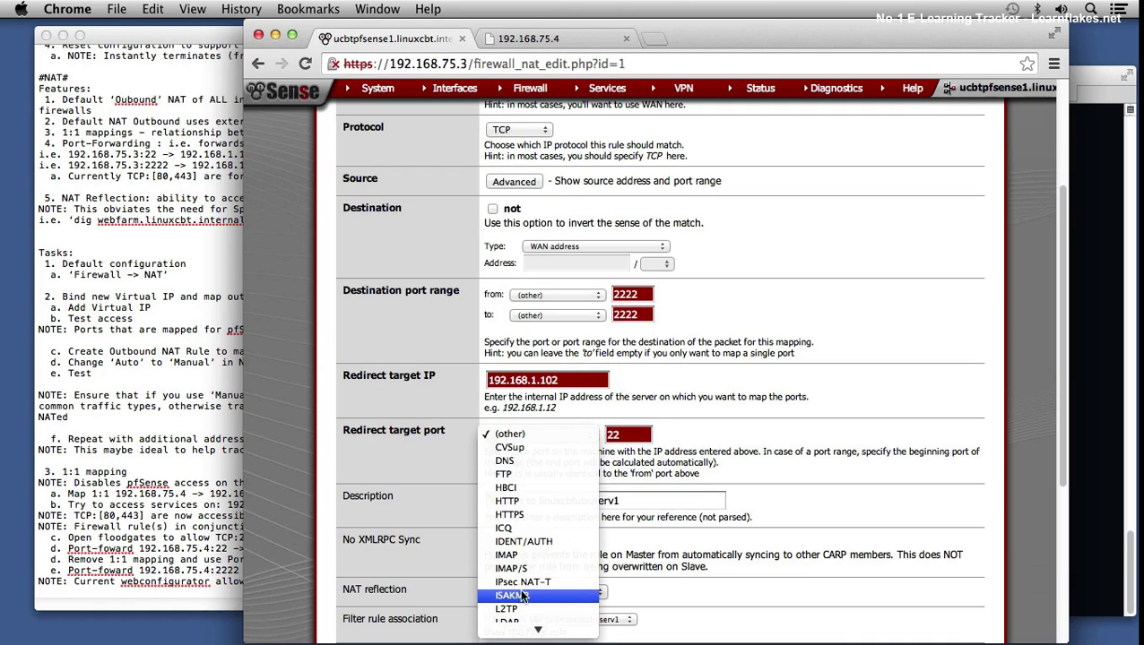
scroll(524, 604, "down", 8)
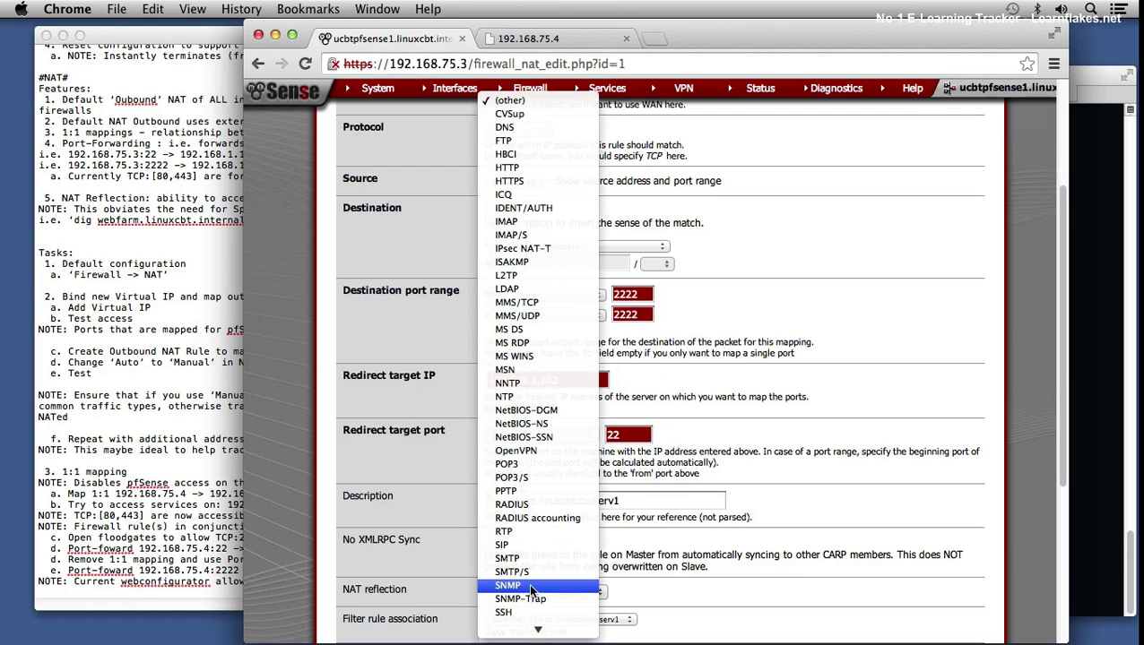
left_click(528, 615)
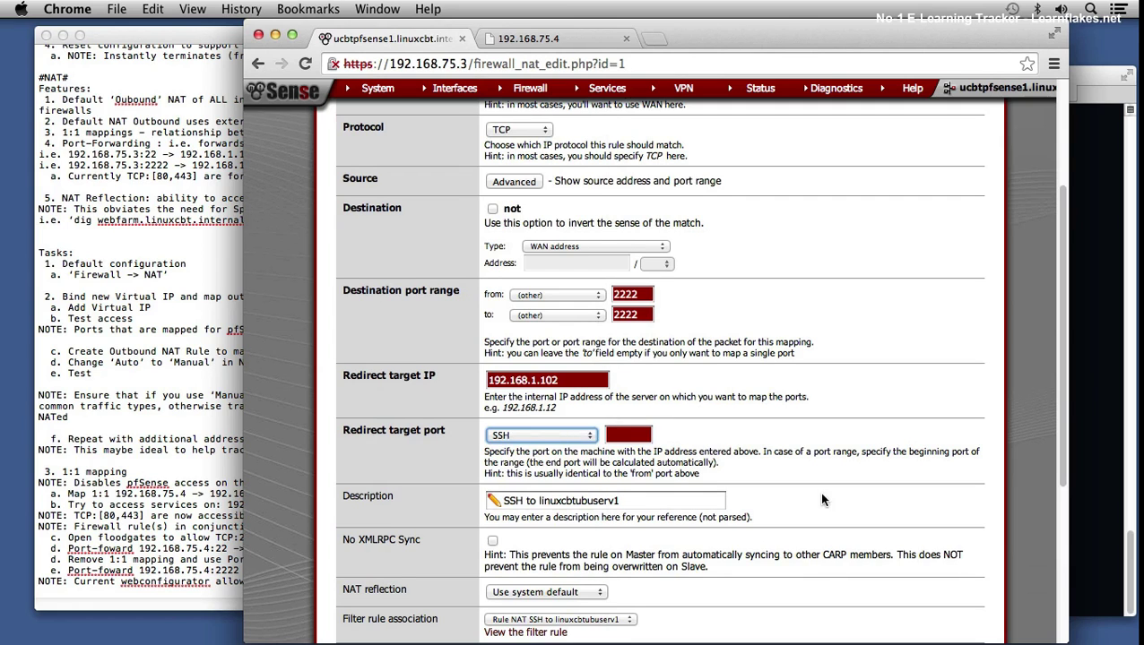
scroll(834, 562, "down", 2)
scroll(834, 561, "down", 5)
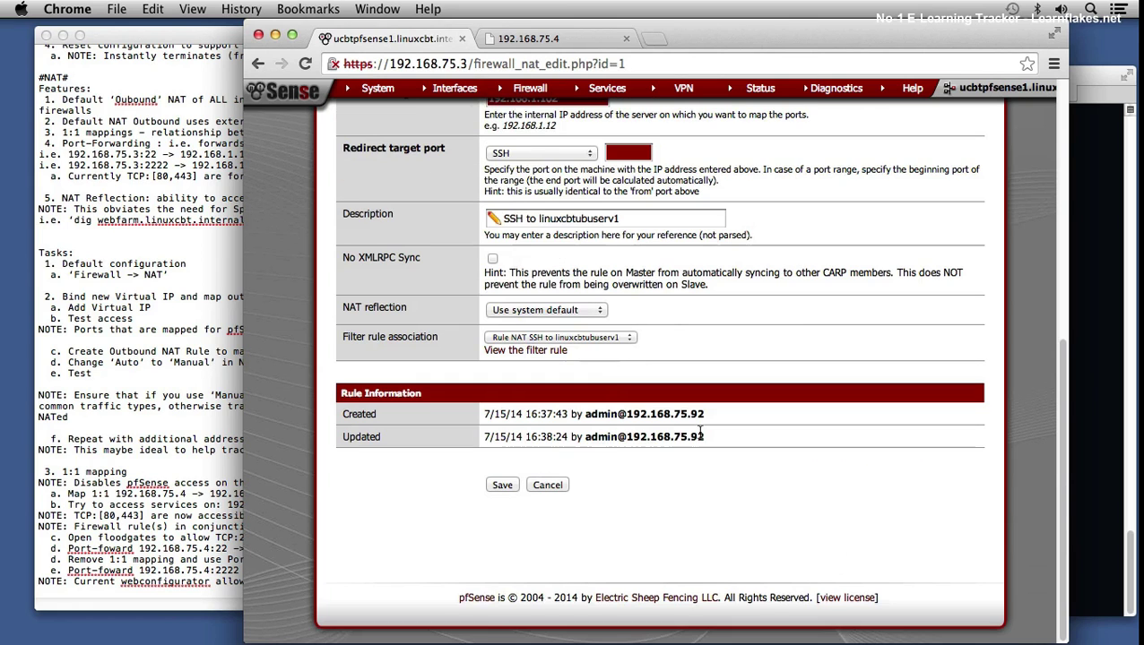
left_click(504, 481)
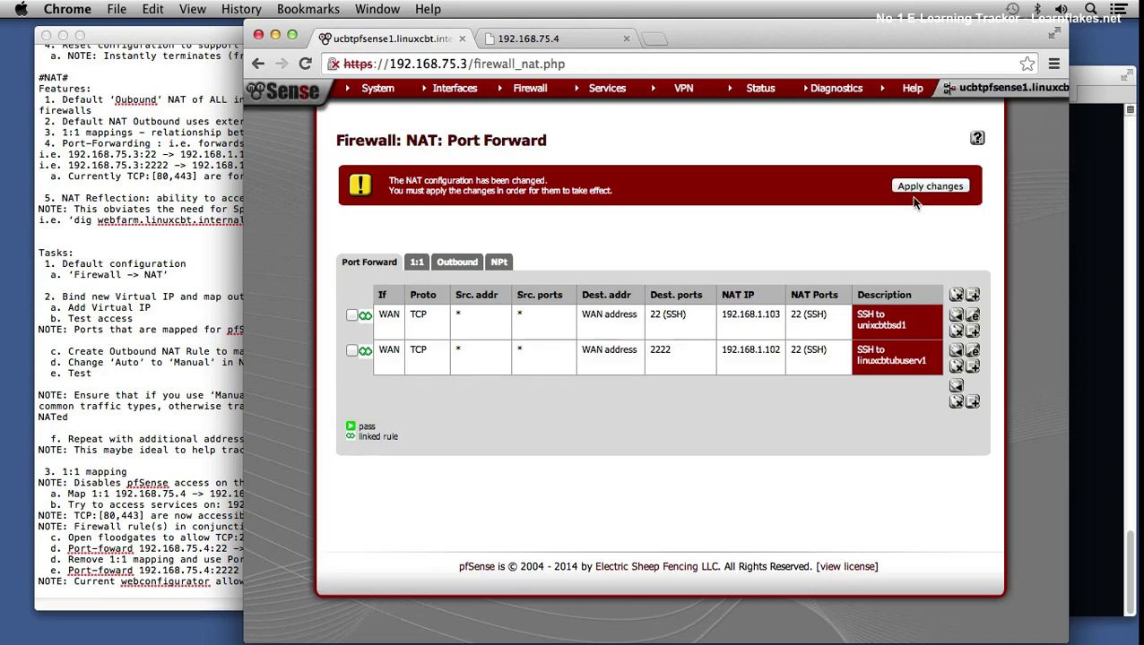
left_click(930, 185)
left_click(1088, 212)
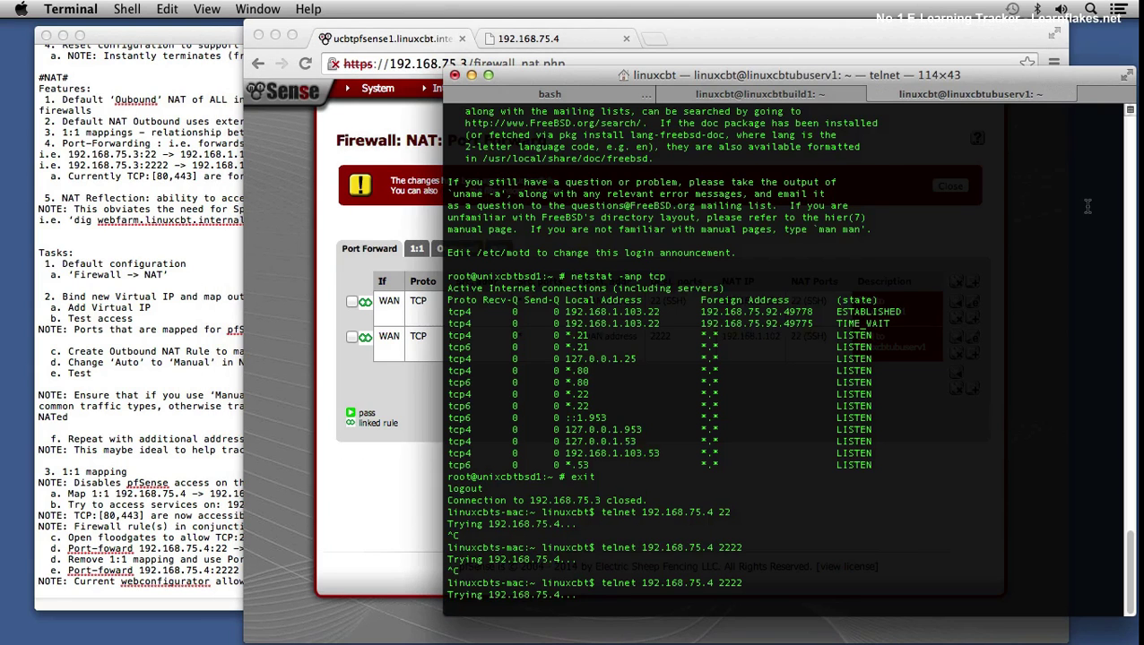
- Retry telnet to 192.168.75.4 port 2222 until giving up, then dismiss pfSense's applied notice
key("ctrl+c")
key("Up")
key("Return")
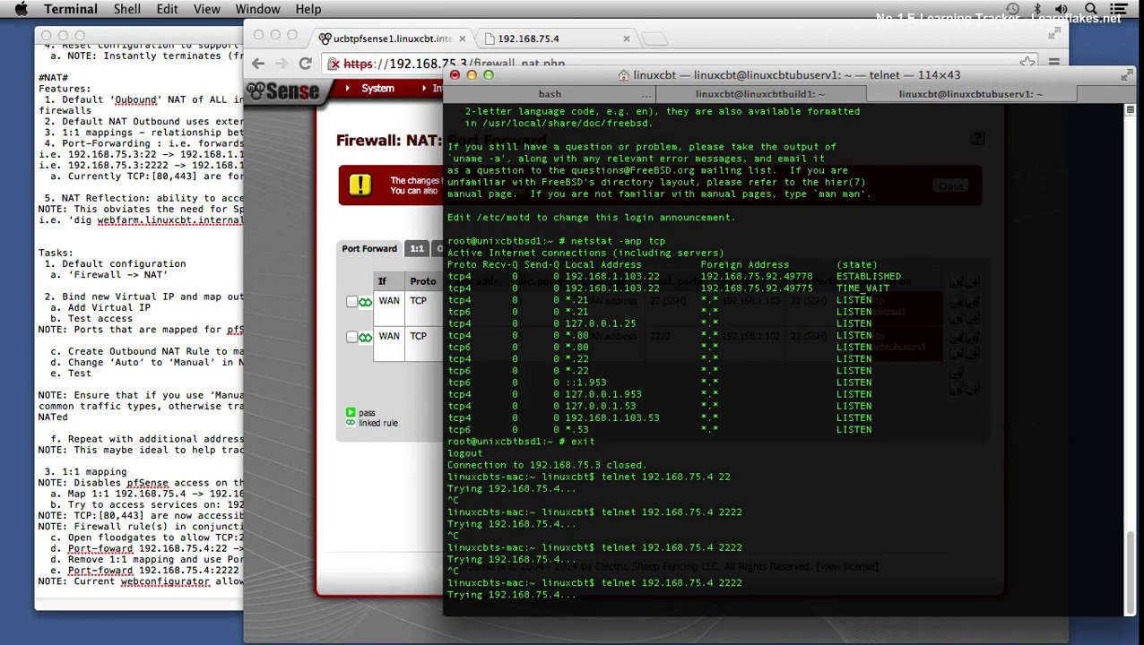
key("ctrl+c")
key("Up")
key("Return")
key("ctrl+c")
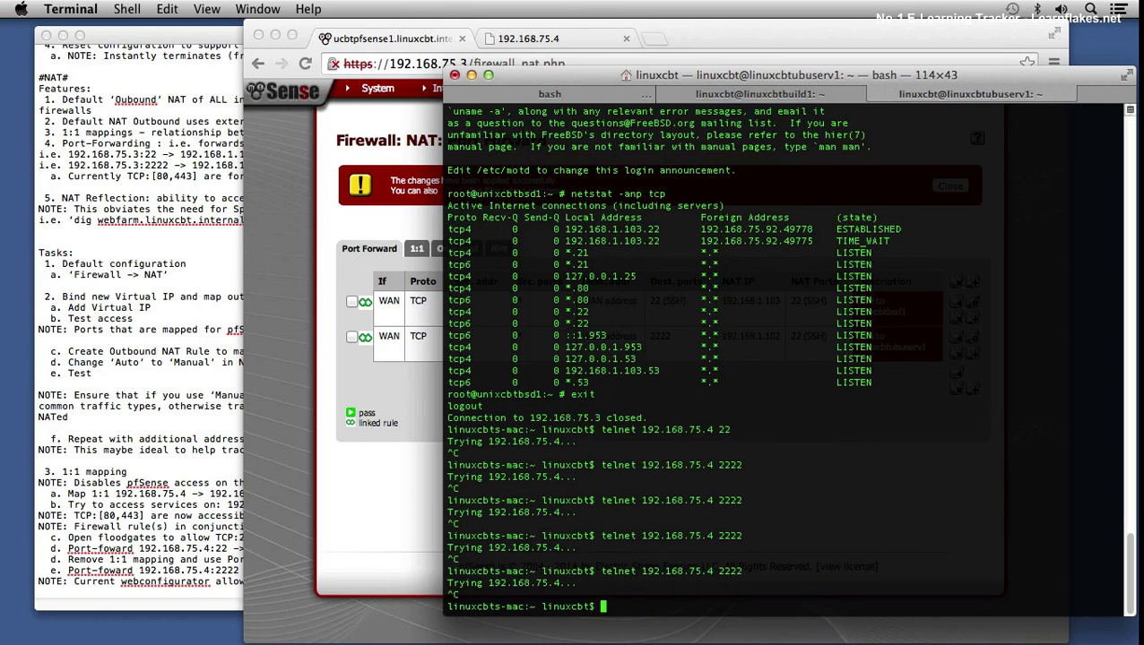
left_click(316, 333)
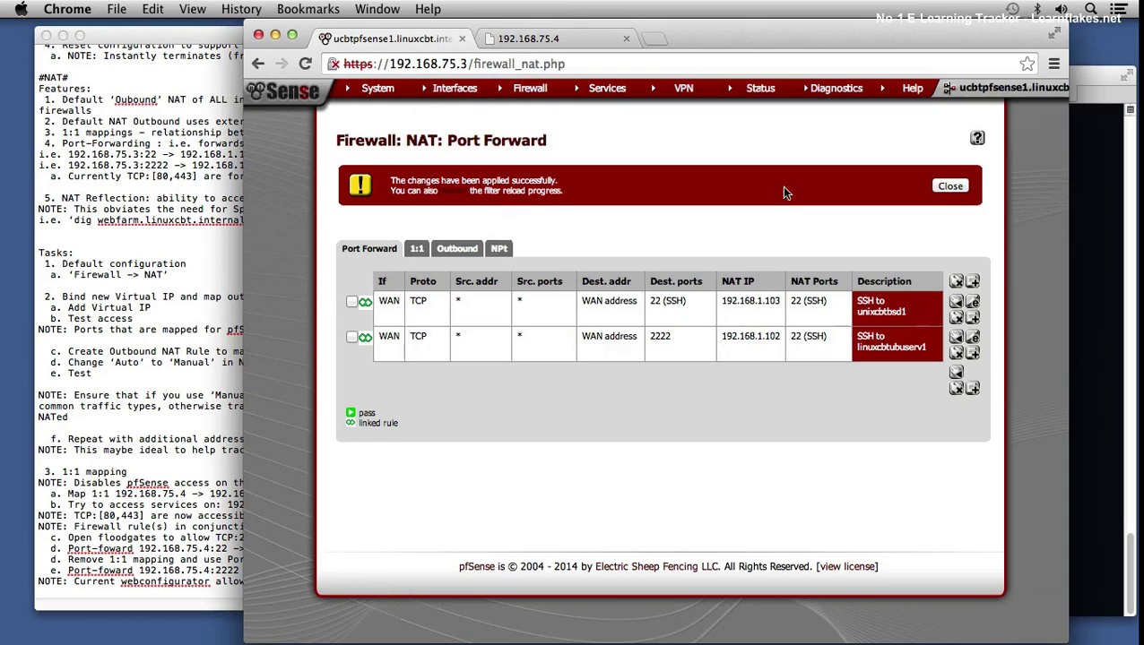
left_click(949, 186)
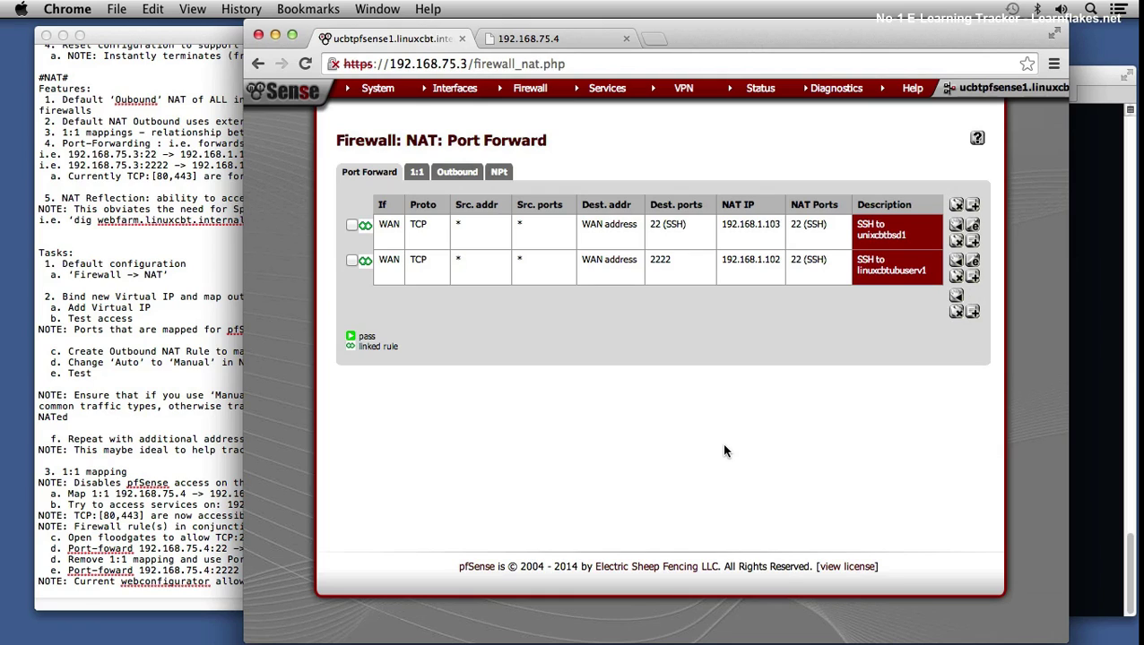
- Telnet to 192.168.75.3 port 2222 and confirm the Debian-Ubuntu SSH banner
left_click(1090, 363)
key("Up")
key("Left")
key("Left")
key("Left")
key("Left")
key("BackSpace")
key("BackSpace")
type("3")
key("Return")
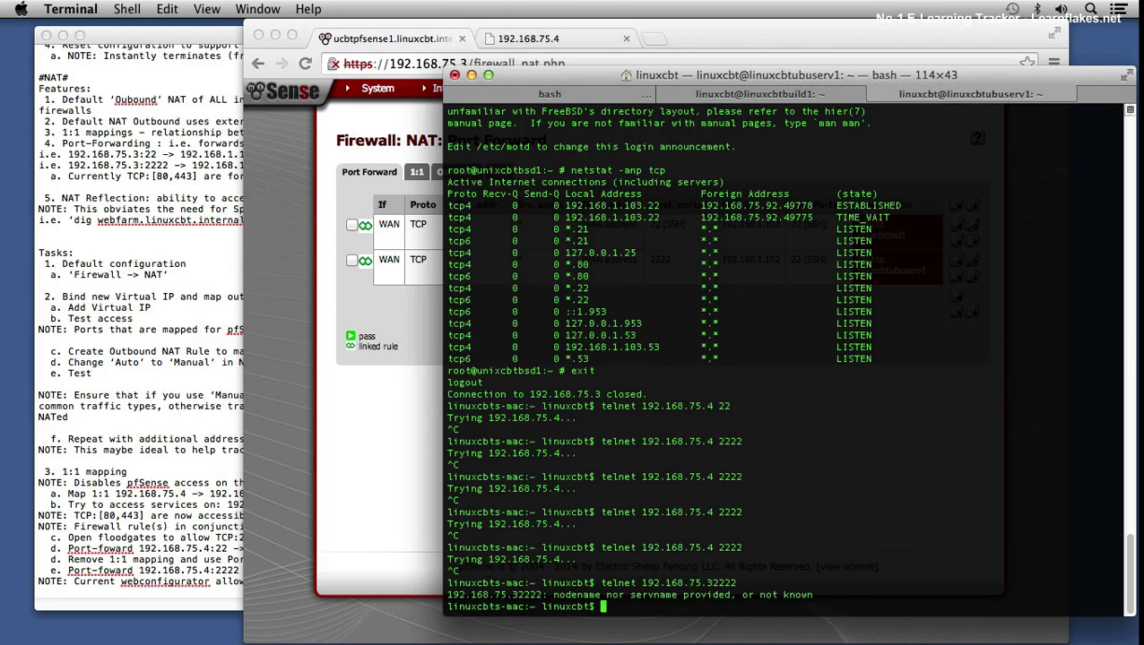
key("Up")
key("Left")
key("Left")
key("Left")
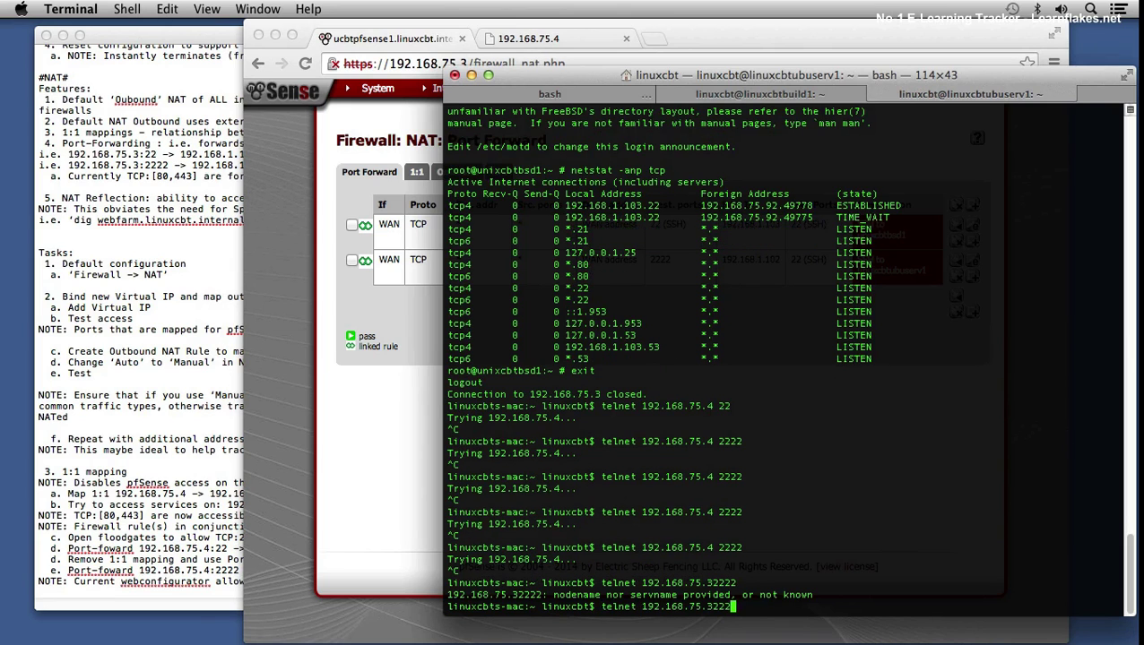
key("Return")
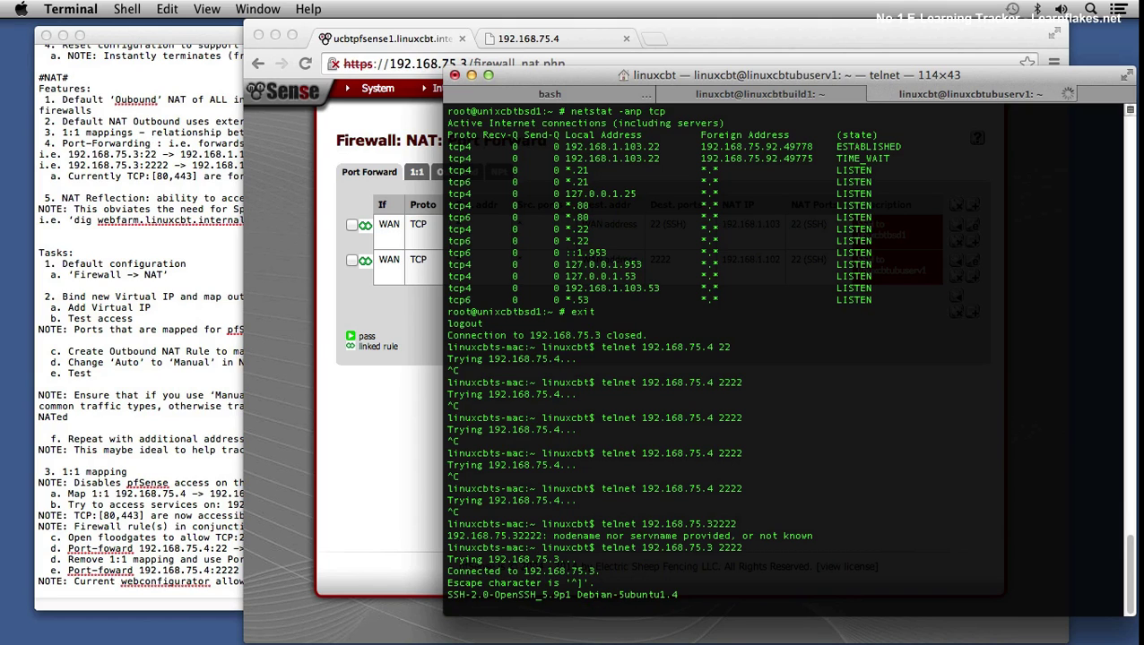
key("ctrl+c")
key("Return")
- Telnet to 192.168.75.3 port 22, confirm the FreeBSD SSH banner, and exit
key("Up")
key("Left")
key("Left")
key("BackSpace")
key("BackSpace")
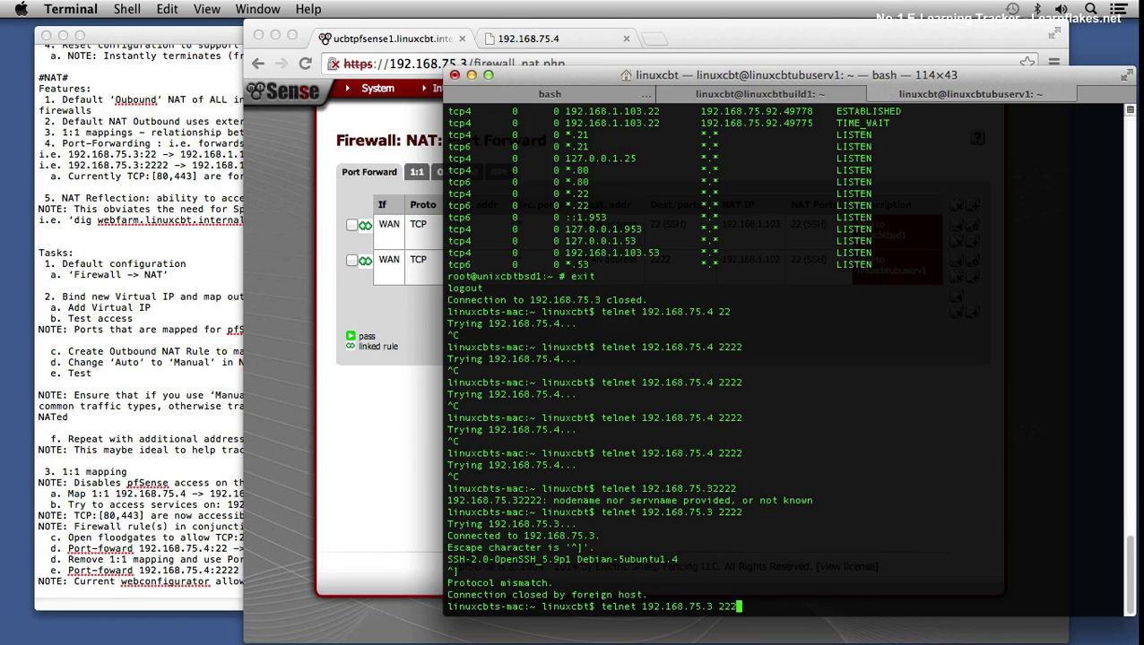
key("Return")
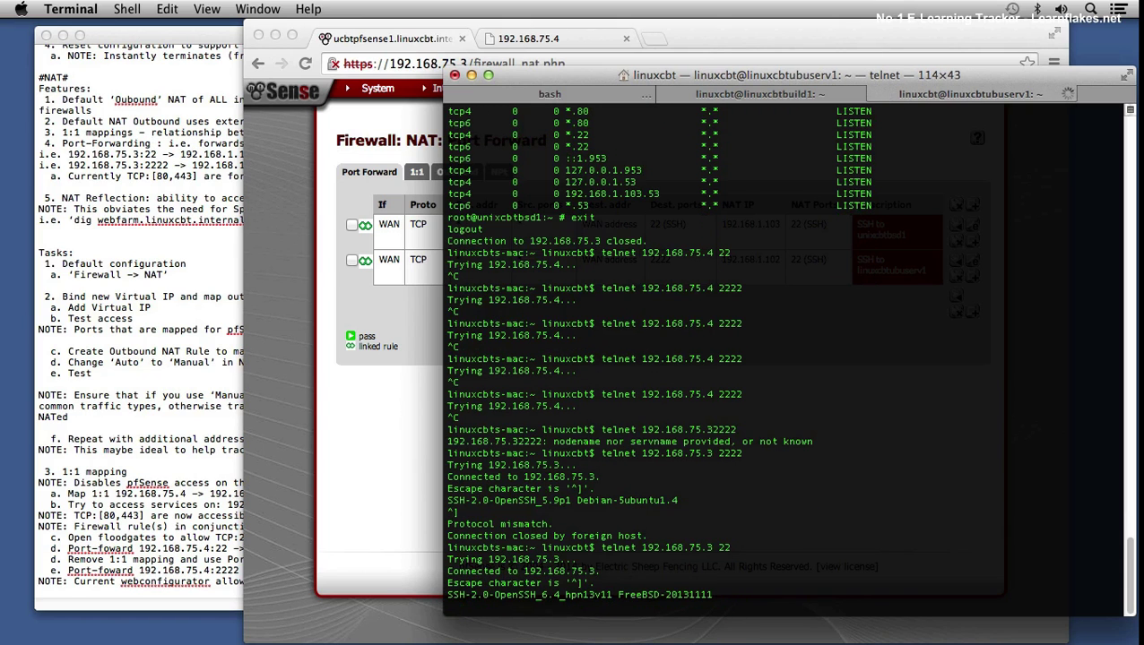
key("ctrl+bracketright")
key("Return")
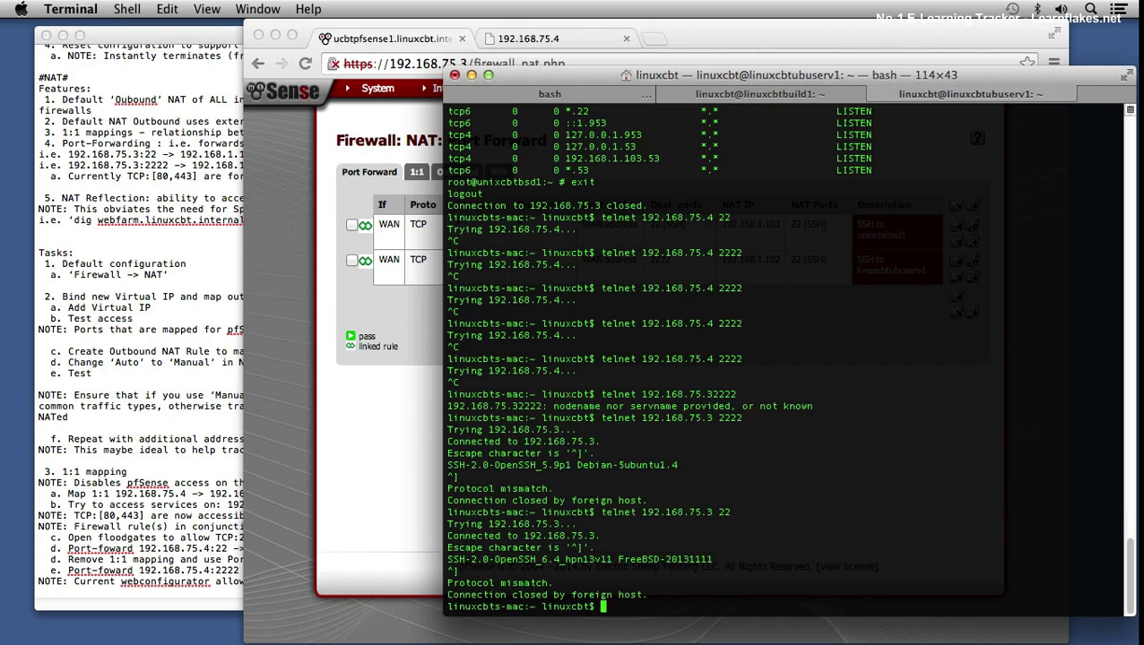
left_click(359, 493)
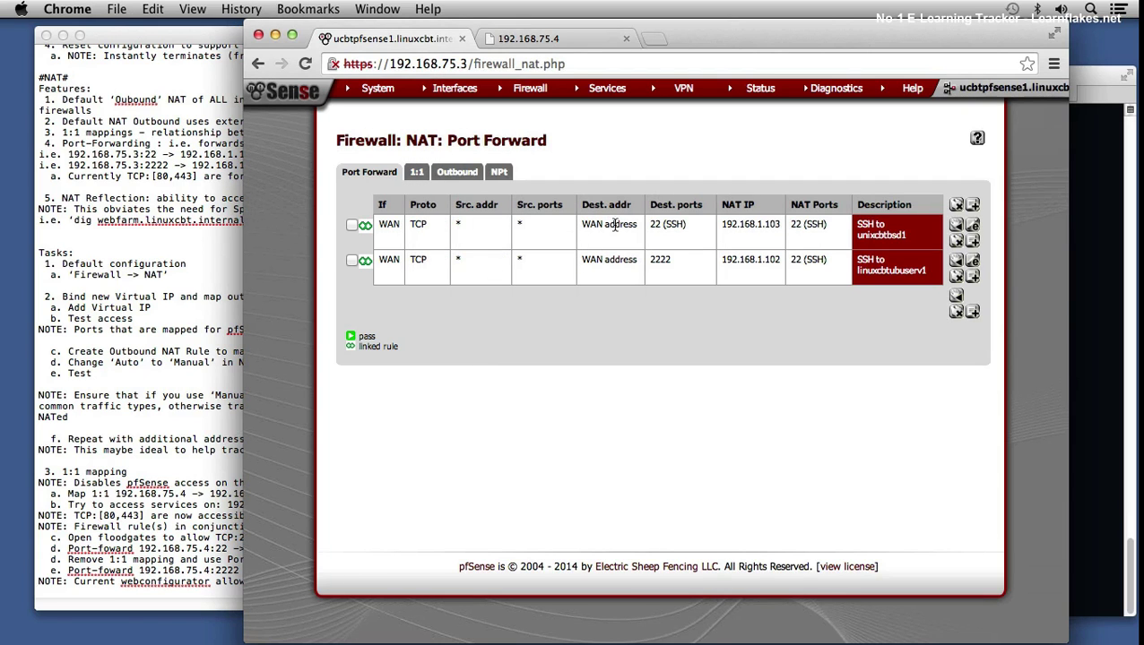
- Set the 192.168.1.103 SSH rule's destination to 192.168.75.4 (Outbound NAT-1) and save
left_click(974, 231)
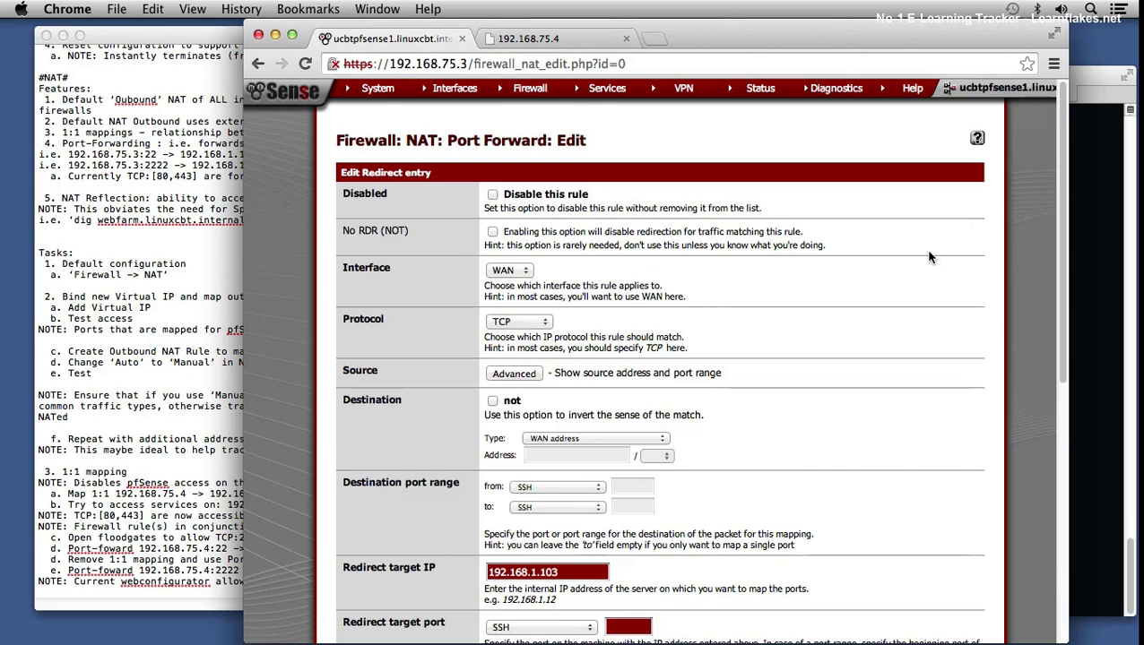
scroll(919, 305, "down", 2)
scroll(916, 324, "down", 1)
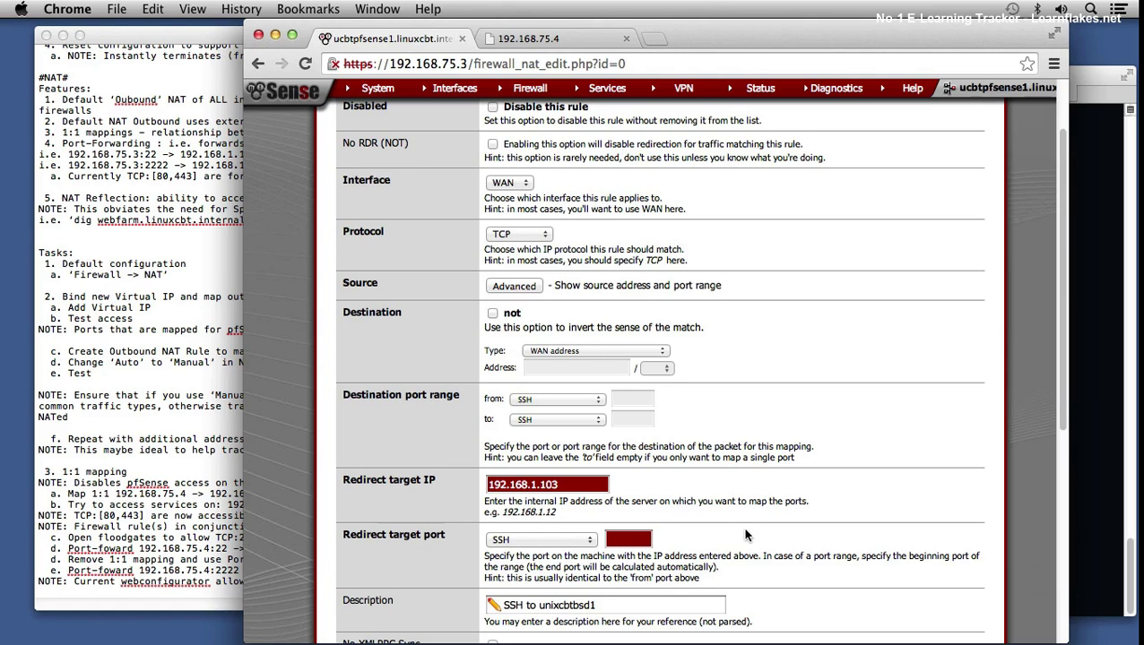
scroll(751, 531, "down", 1)
scroll(748, 524, "up", 3)
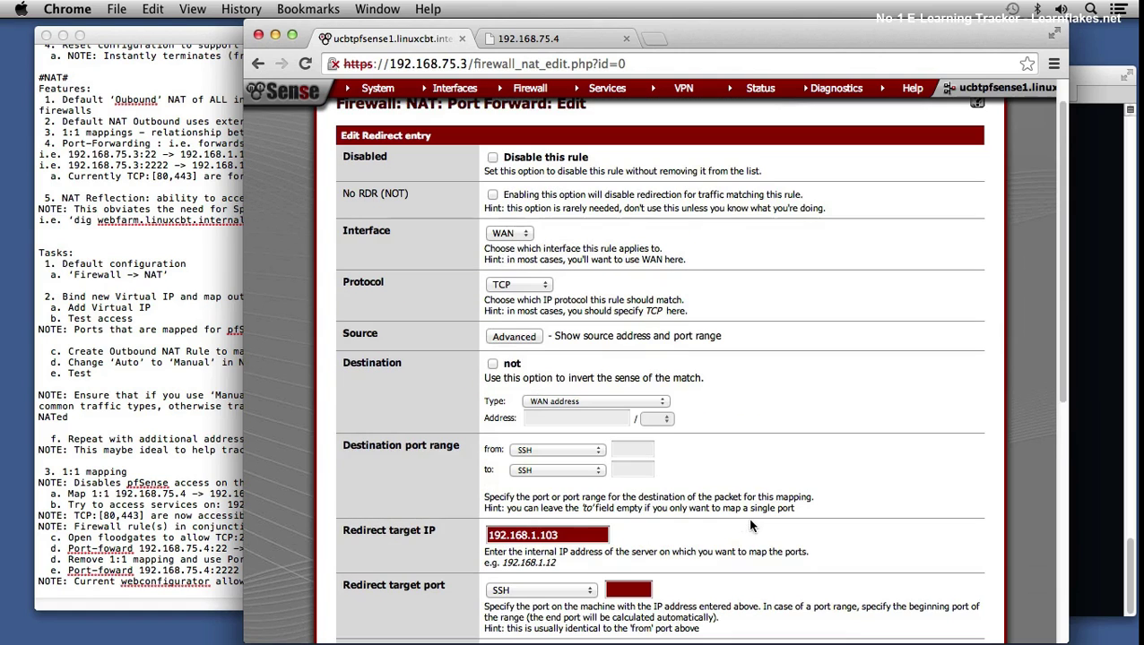
left_click(566, 405)
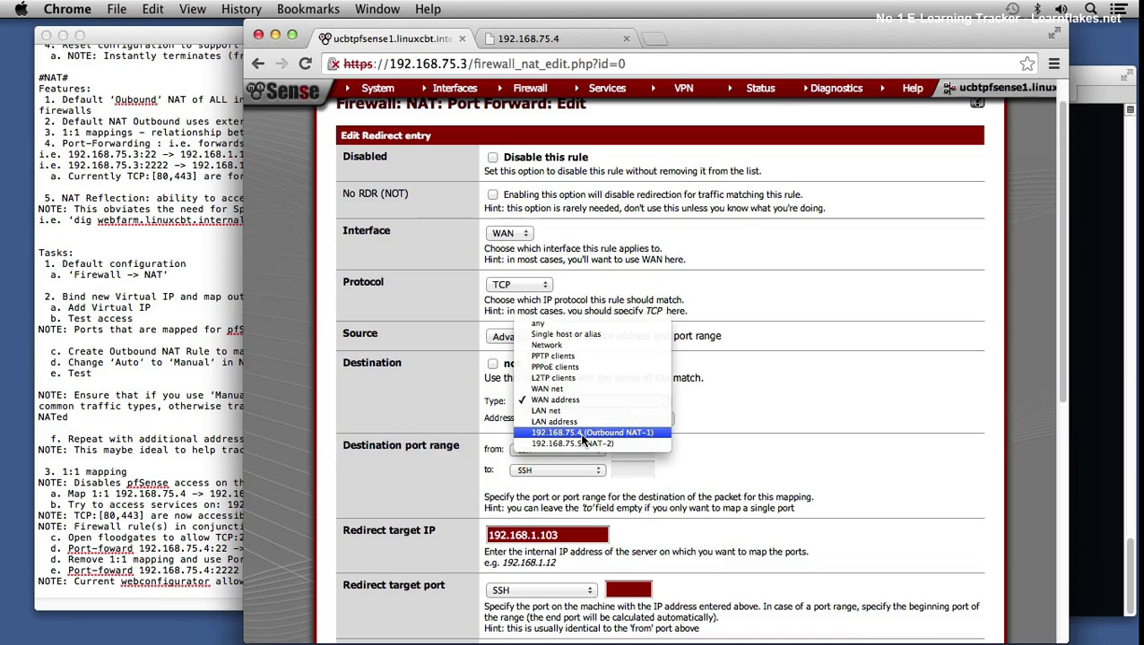
left_click(579, 432)
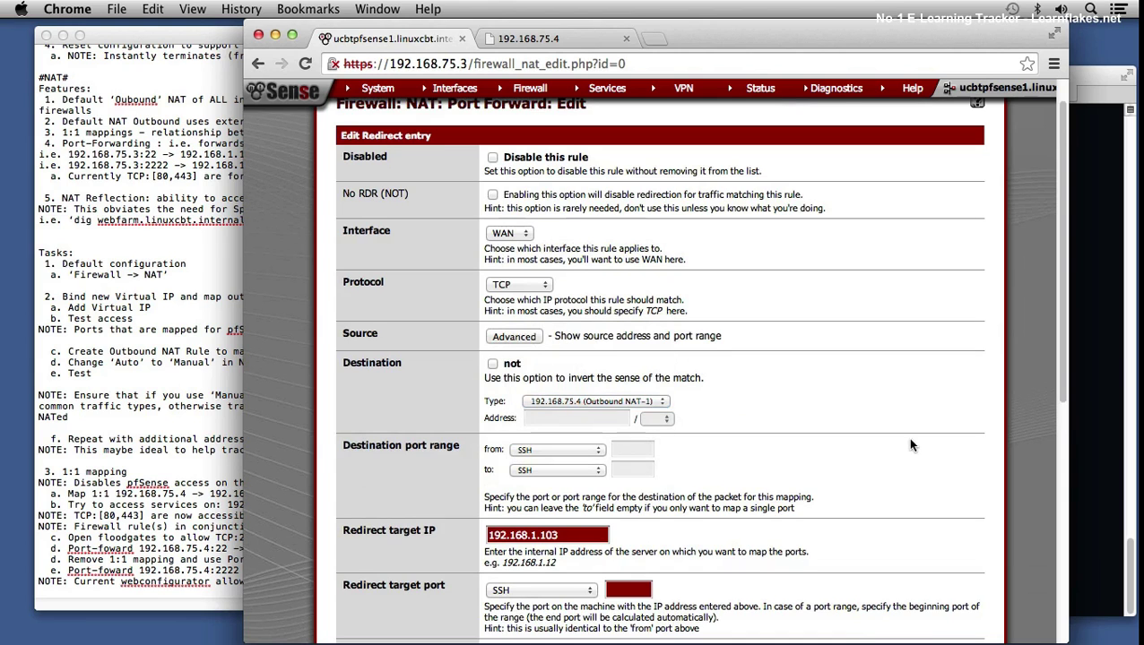
scroll(889, 448, "down", 6)
scroll(879, 451, "down", 9)
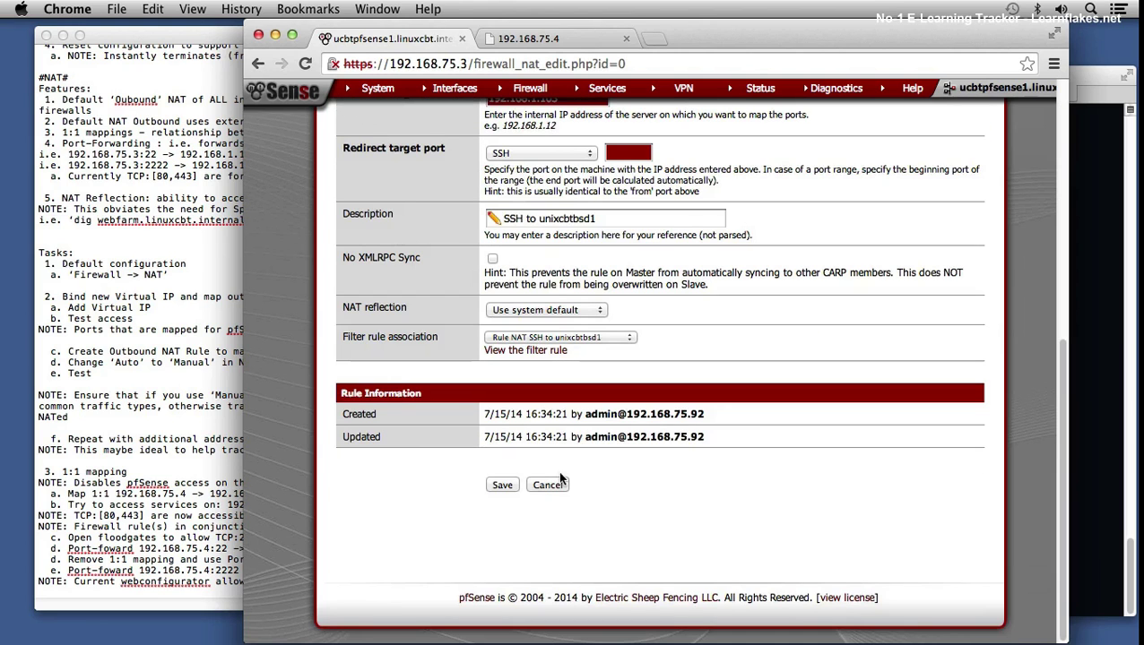
left_click(506, 483)
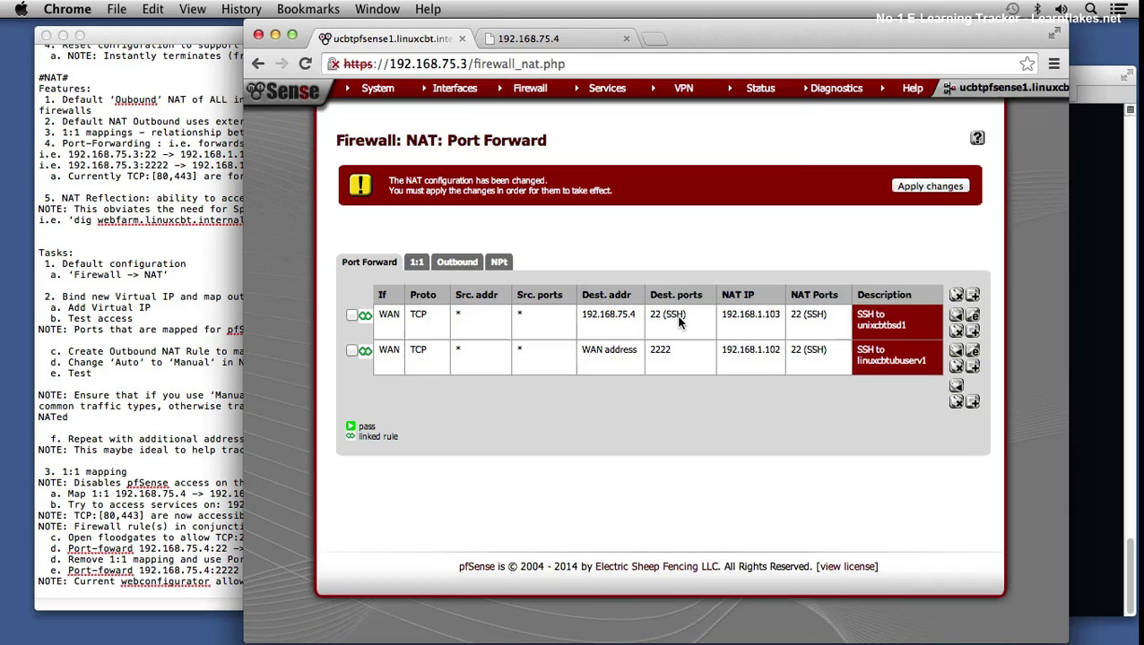
- Set the port 2222 rule's destination to 192.168.75.4 (Outbound NAT-1), save, and apply the changes
left_click(973, 352)
scroll(852, 414, "down", 4)
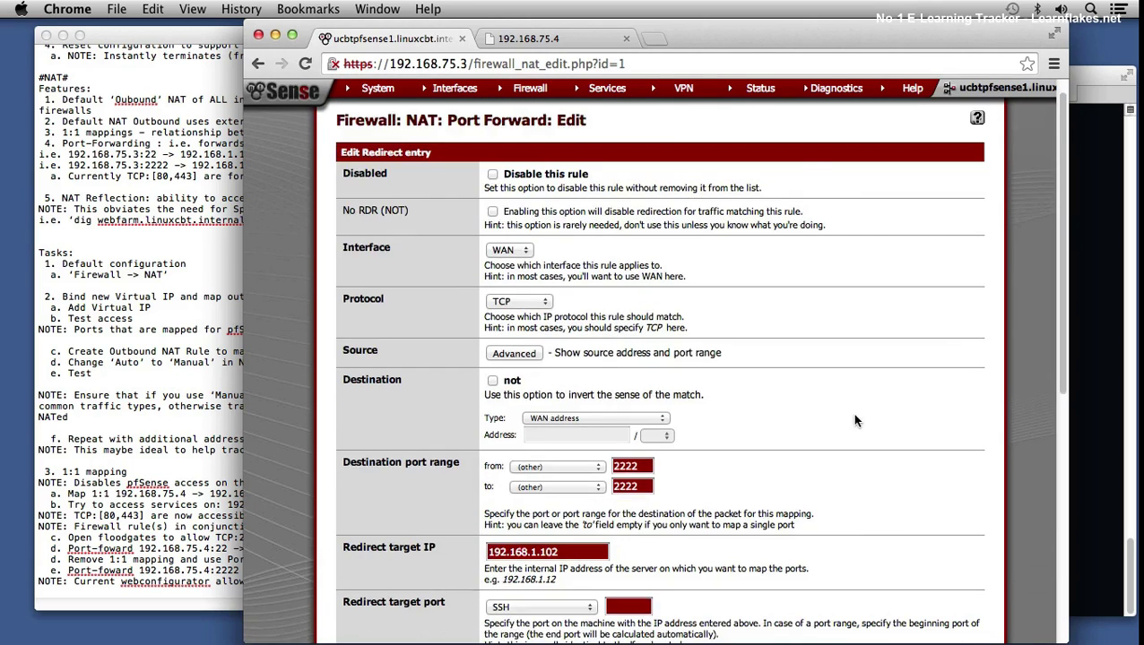
left_click(571, 332)
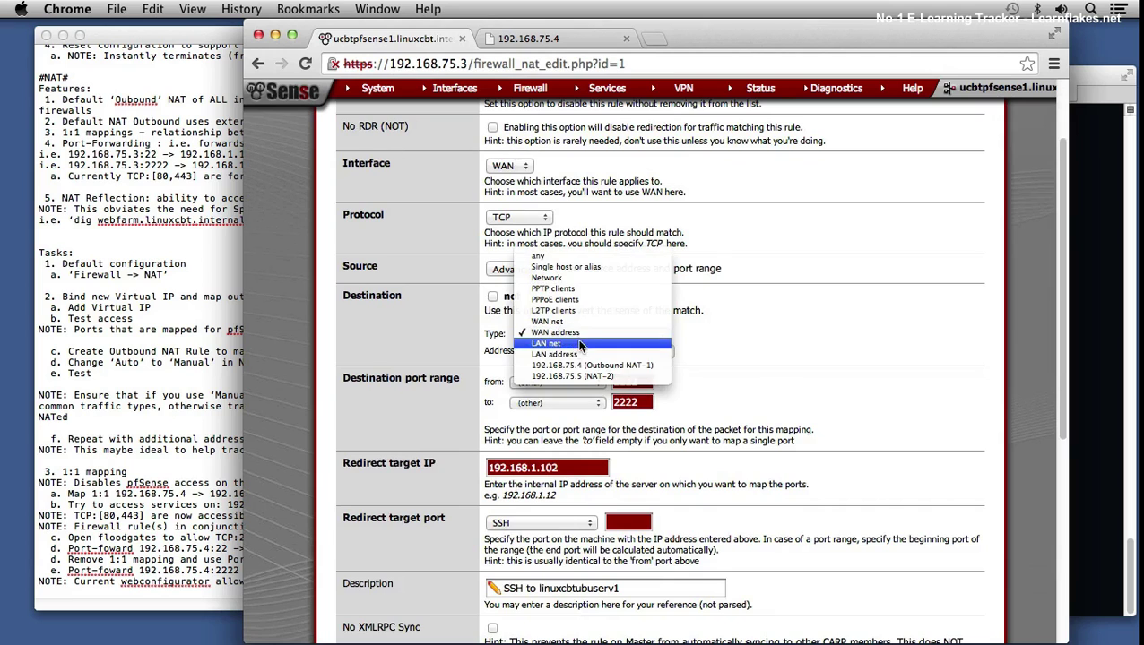
left_click(570, 365)
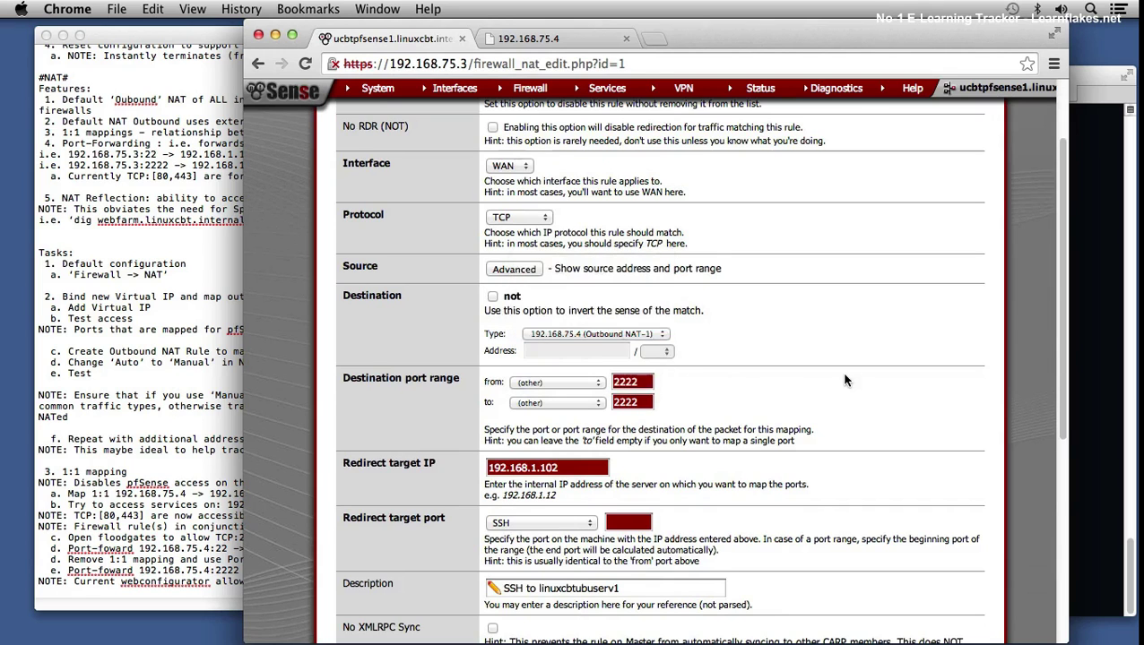
scroll(841, 371, "down", 14)
left_click(511, 487)
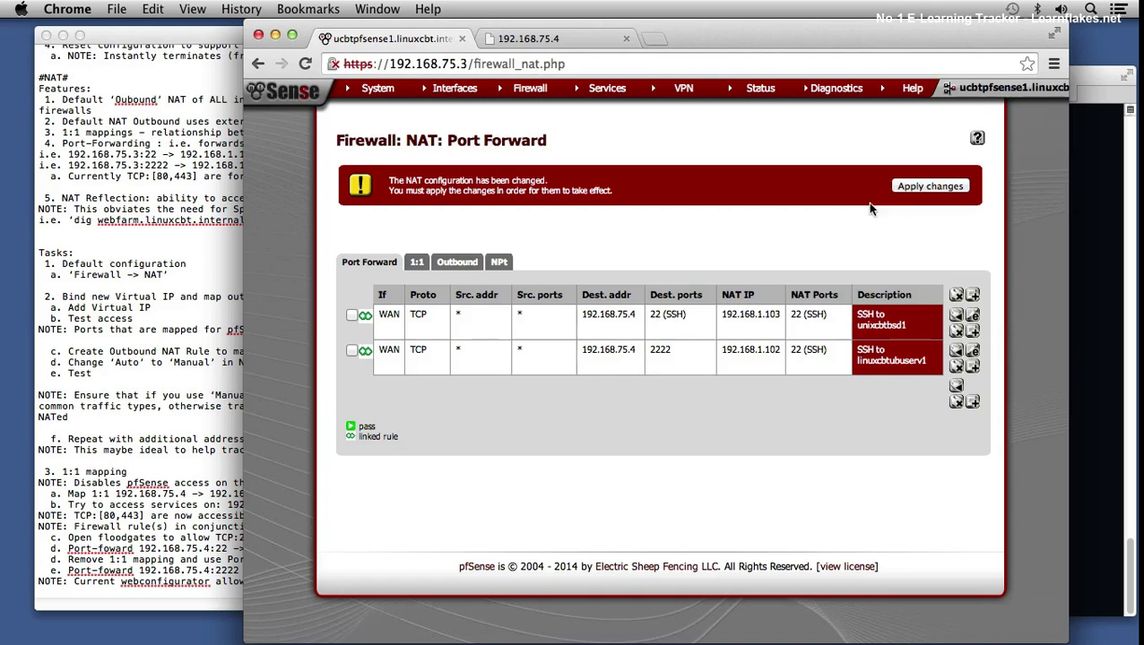
left_click(910, 187)
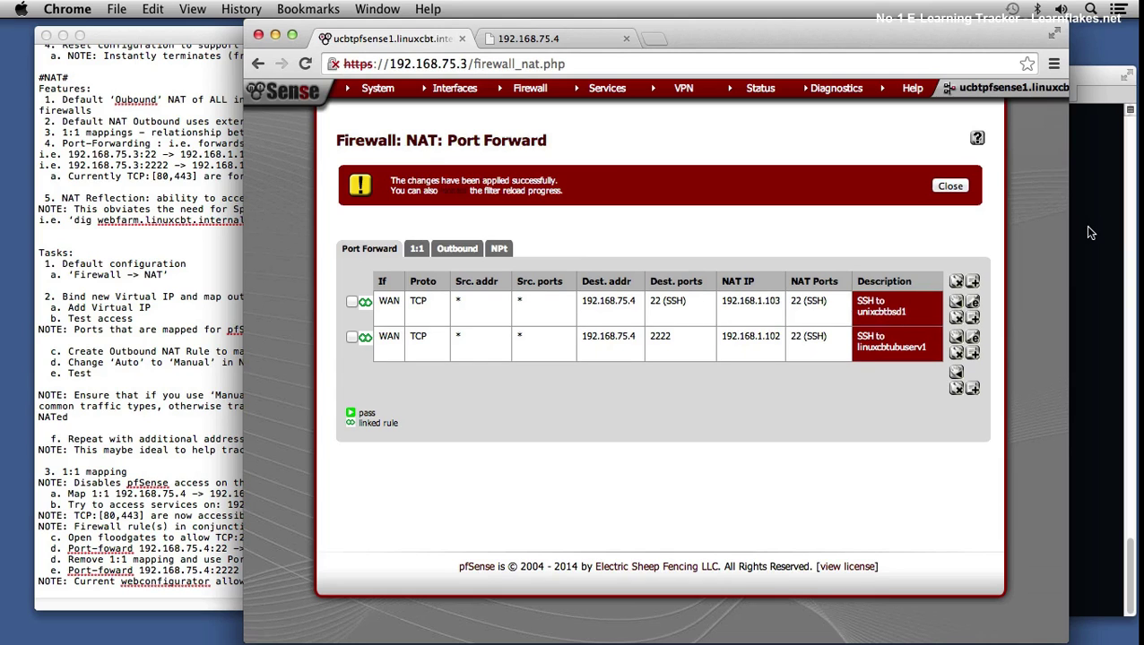
left_click(1088, 230)
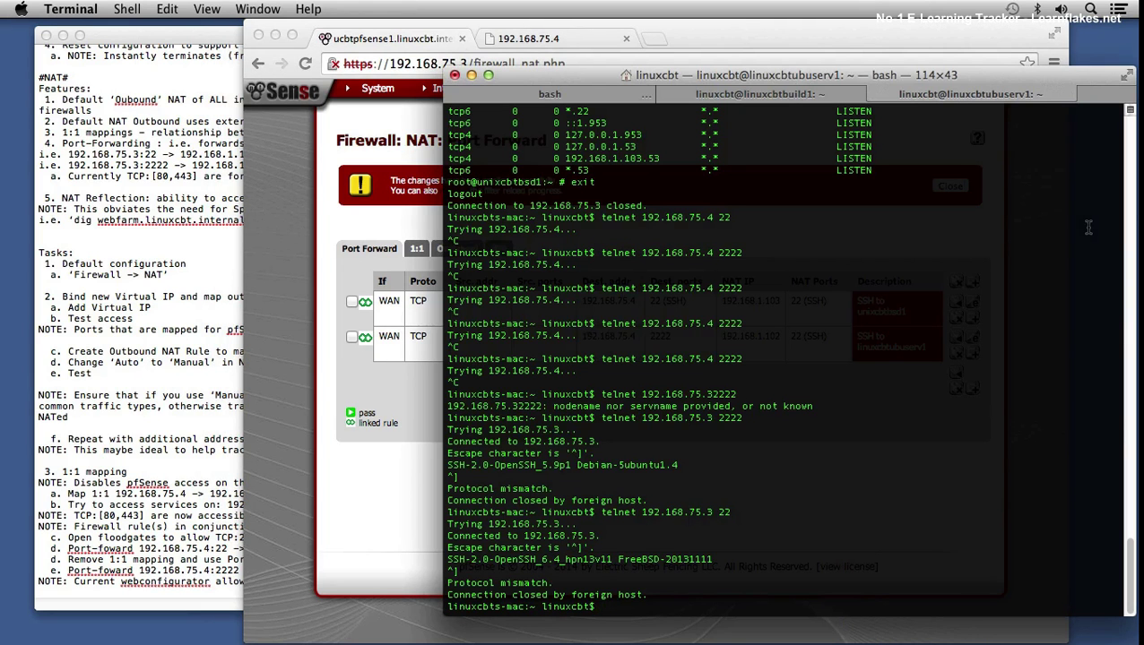
- Telnet to 192.168.75.4 port 2222 and confirm the Debian-Ubuntu SSH banner
key("Up")
key("Up")
key("Up")
key("Up")
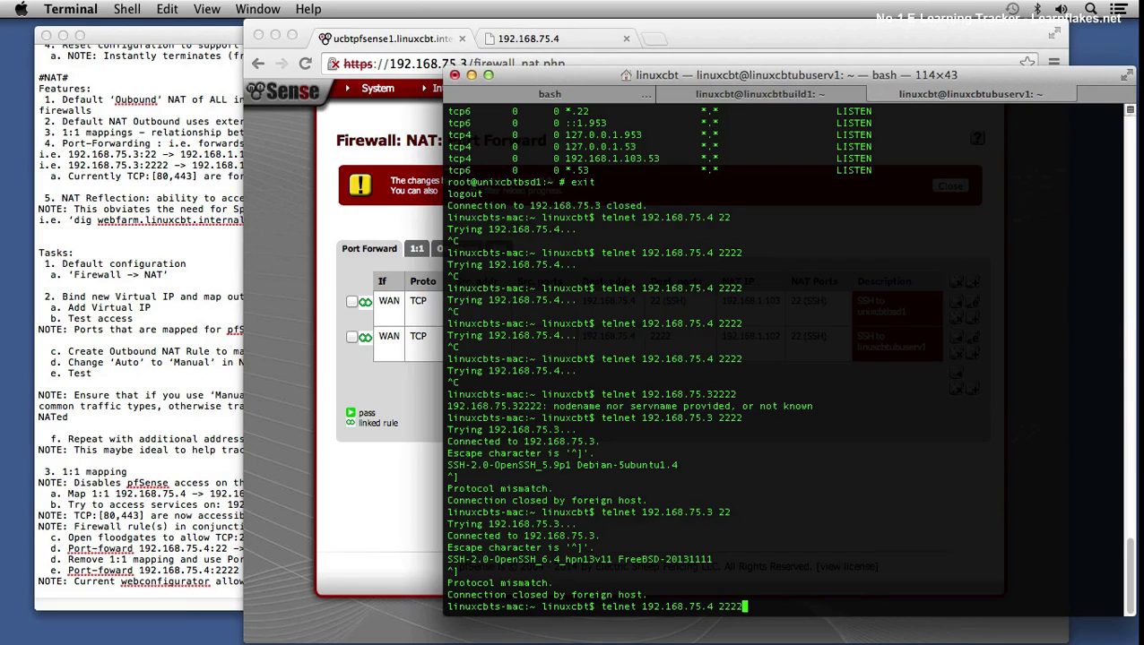
key("Return")
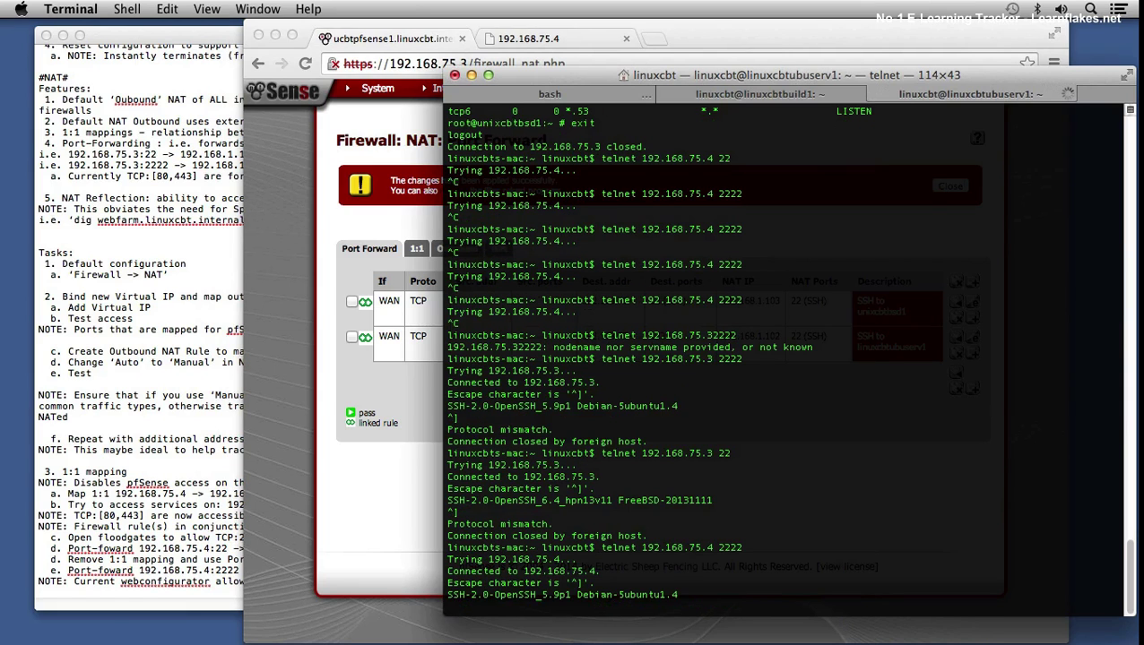
key("ctrl+bracketright")
key("Return")
- Telnet to 192.168.75.4 port 22 and confirm the FreeBSD SSH banner
key("Up")
key("BackSpace")
key("BackSpace")
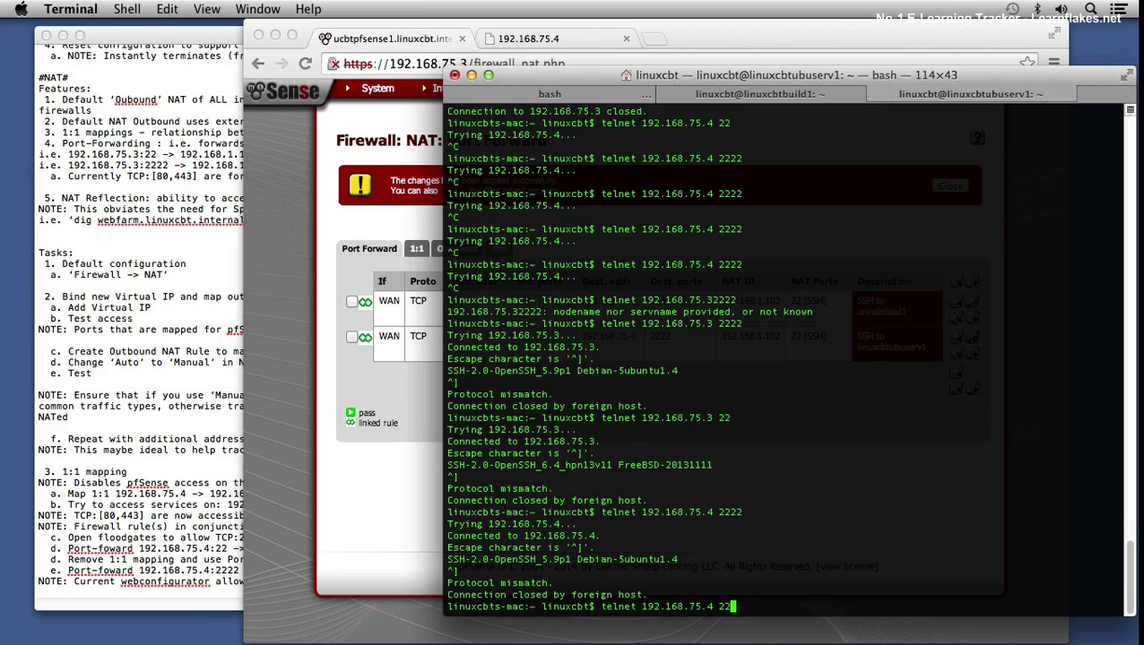
key("Return")
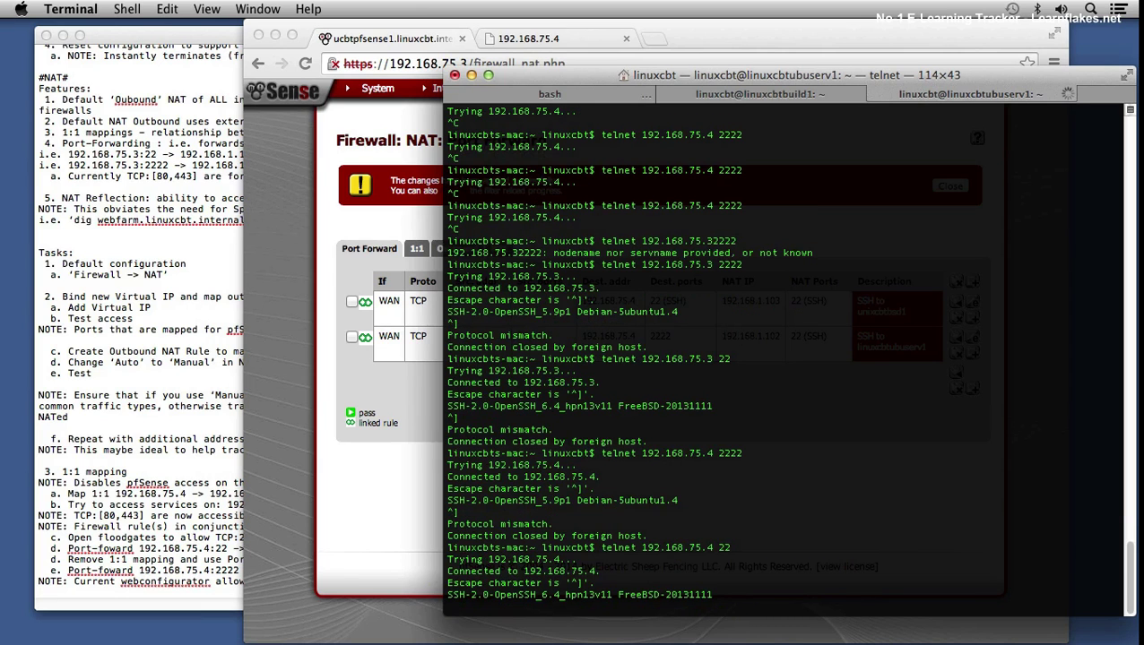
key("ctrl+bracketright")
key("Return")
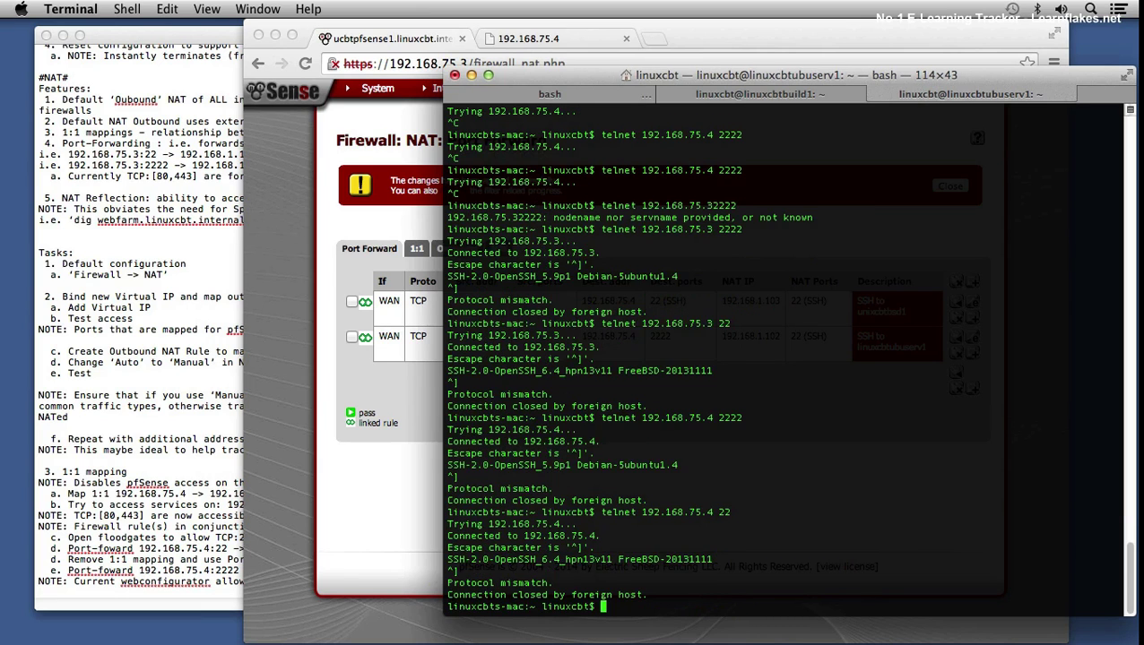
left_click(364, 428)
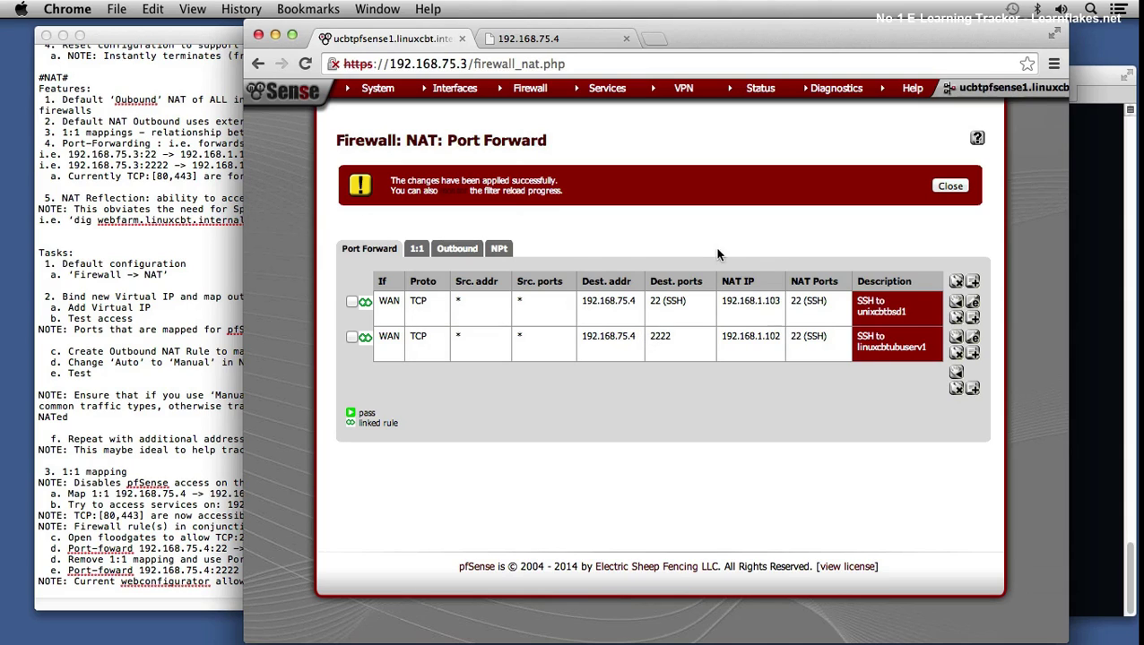
- Switch outbound NAT to Automatic outbound NAT rule generation, save, and apply the changes
left_click(417, 249)
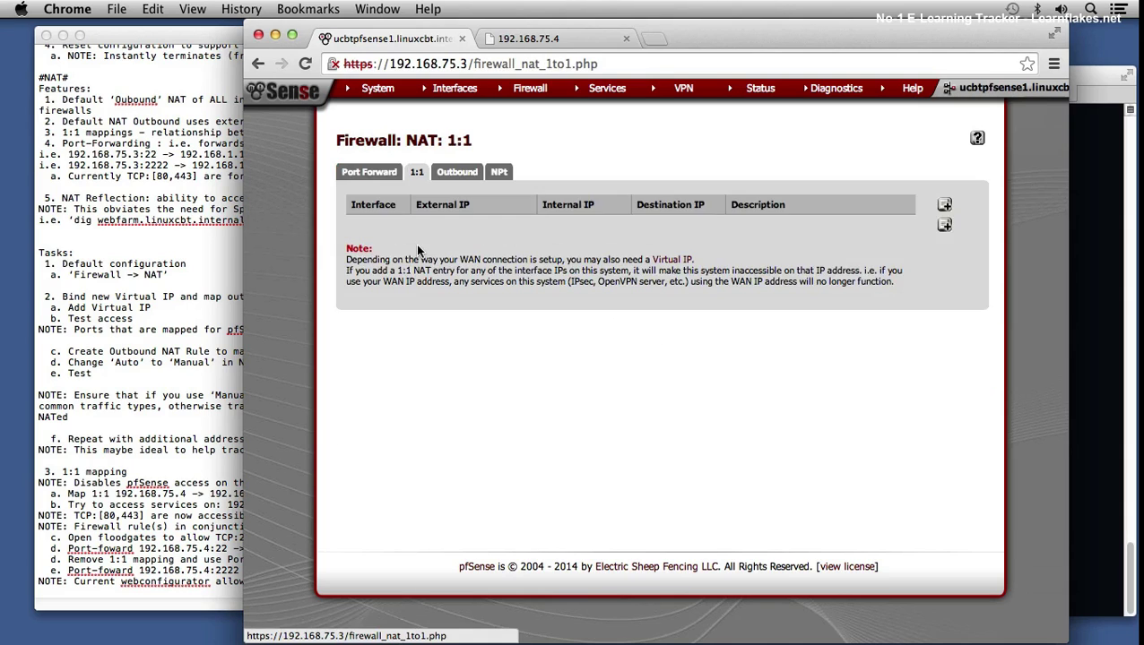
left_click(456, 173)
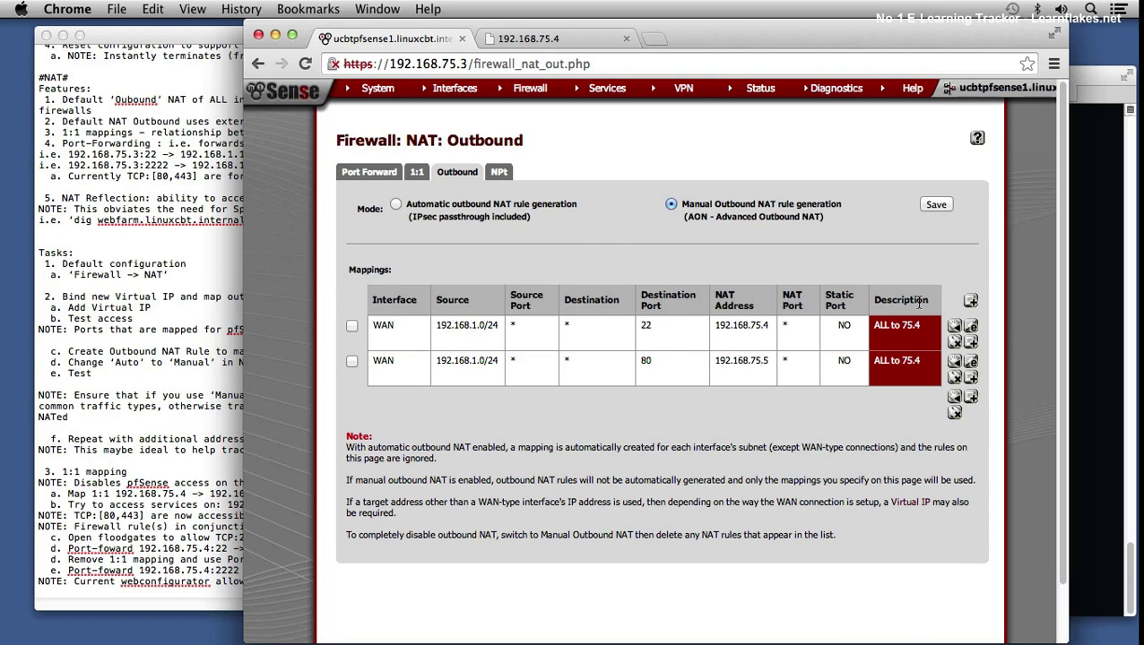
left_click(396, 205)
left_click(932, 204)
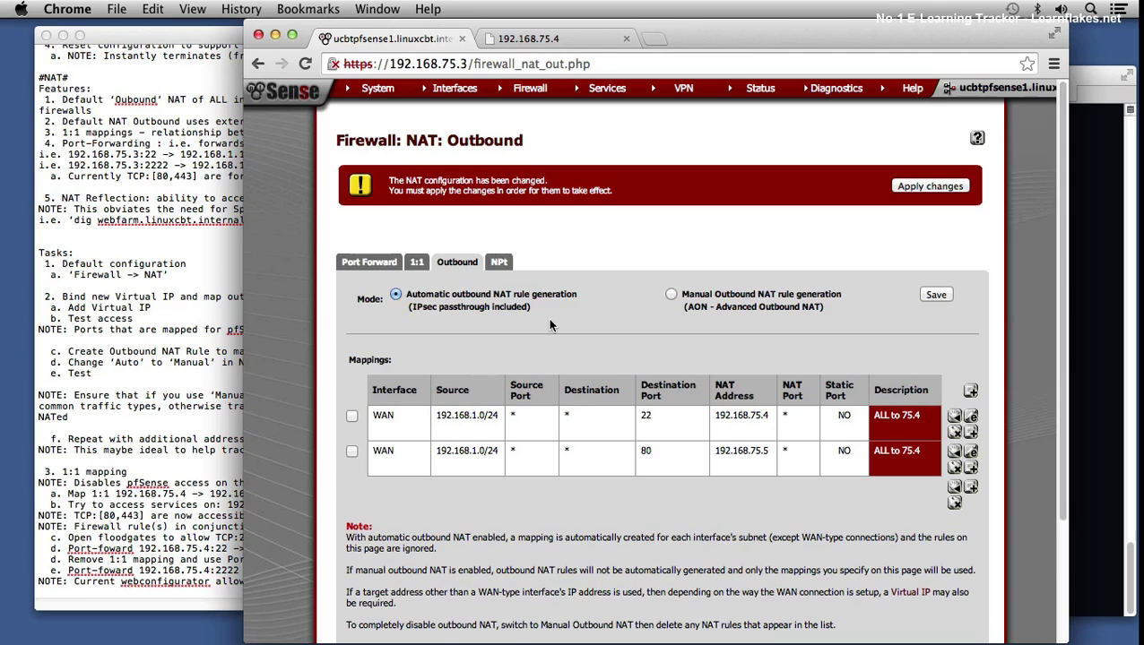
left_click(415, 265)
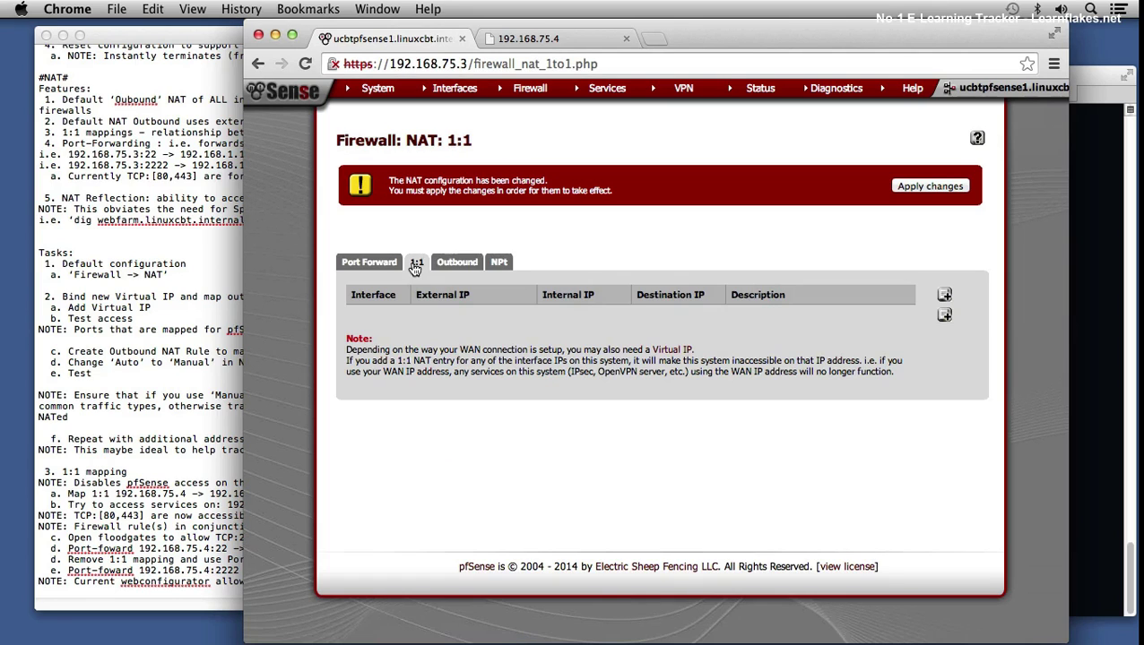
left_click(943, 186)
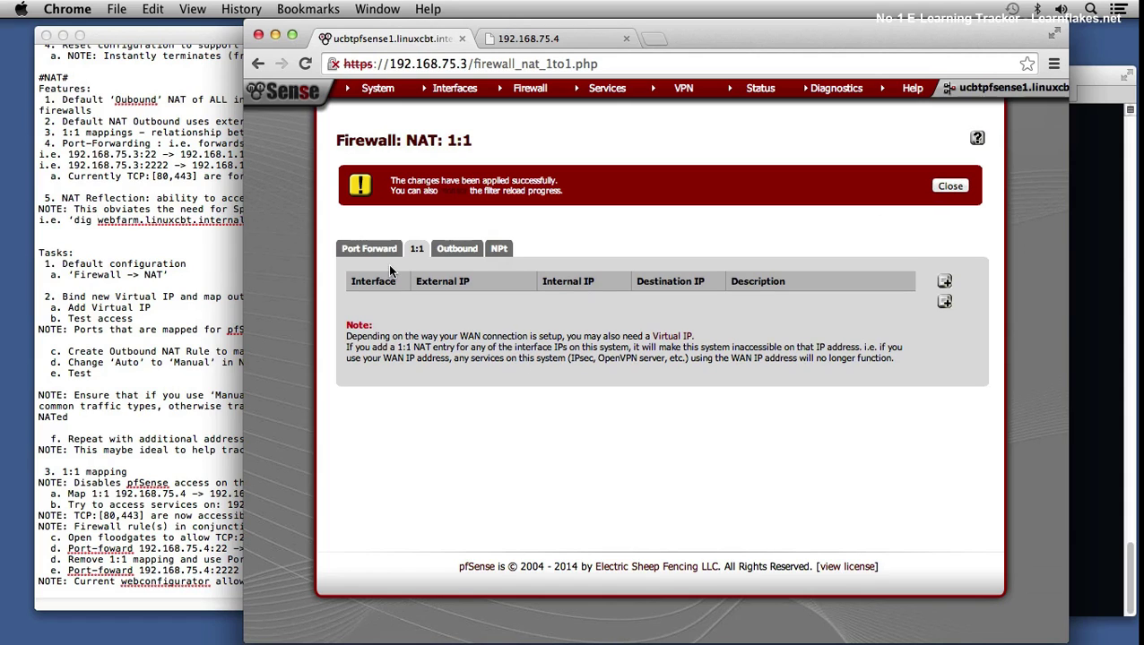
- Look over the Outbound and 1:1 NAT pages, ending on the Port Forward list
left_click(445, 252)
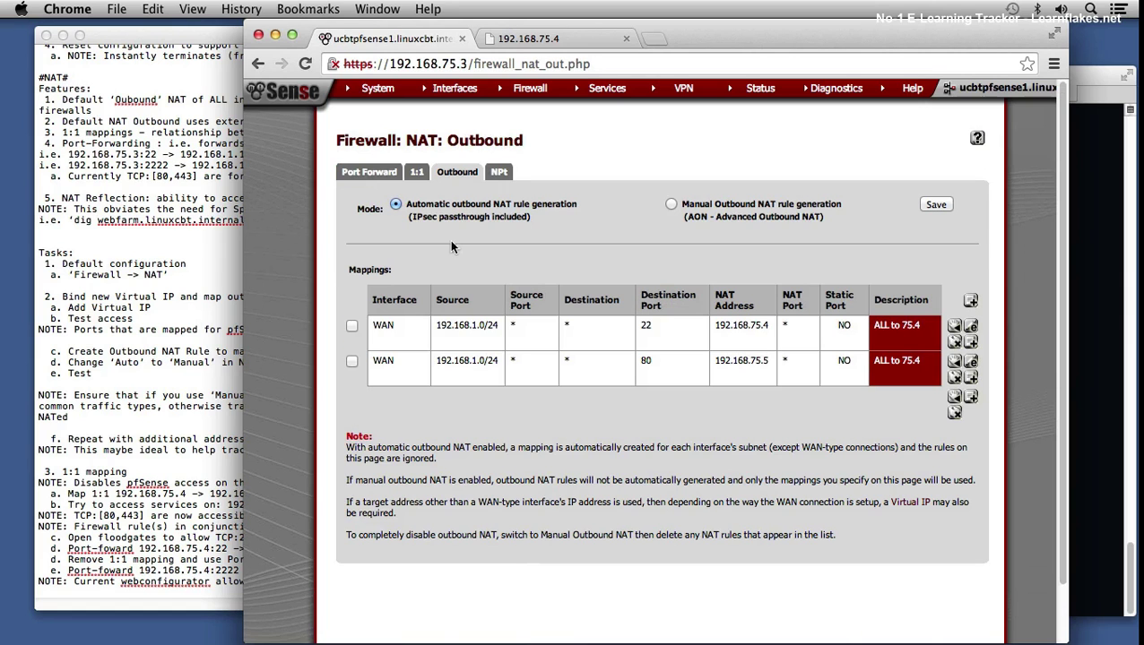
left_click(414, 172)
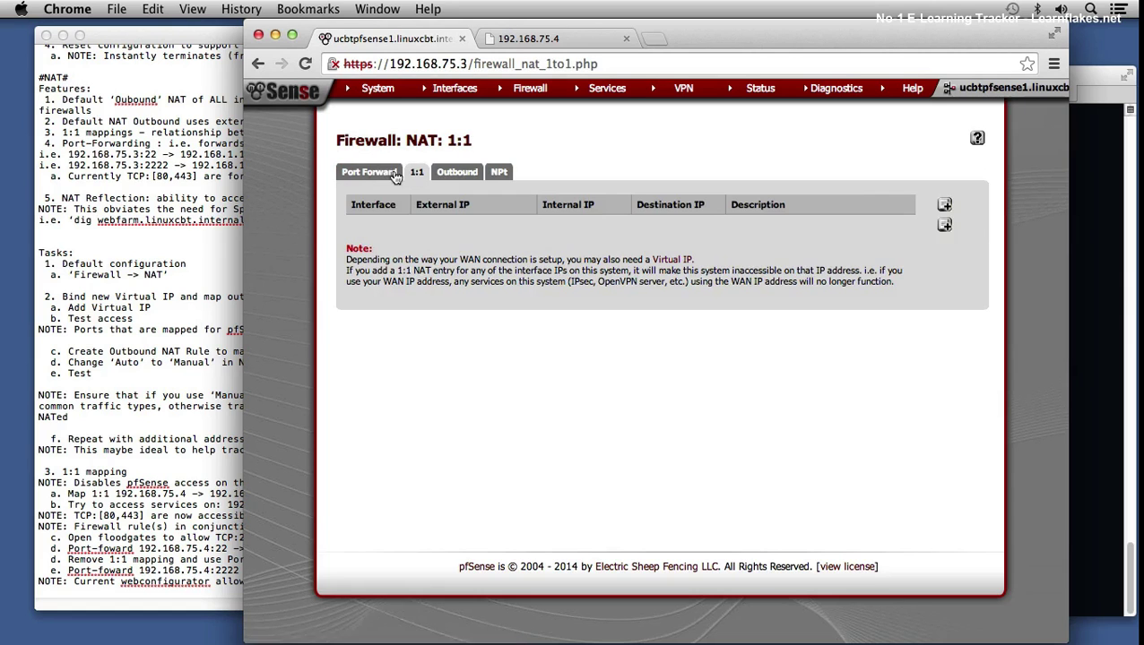
left_click(384, 175)
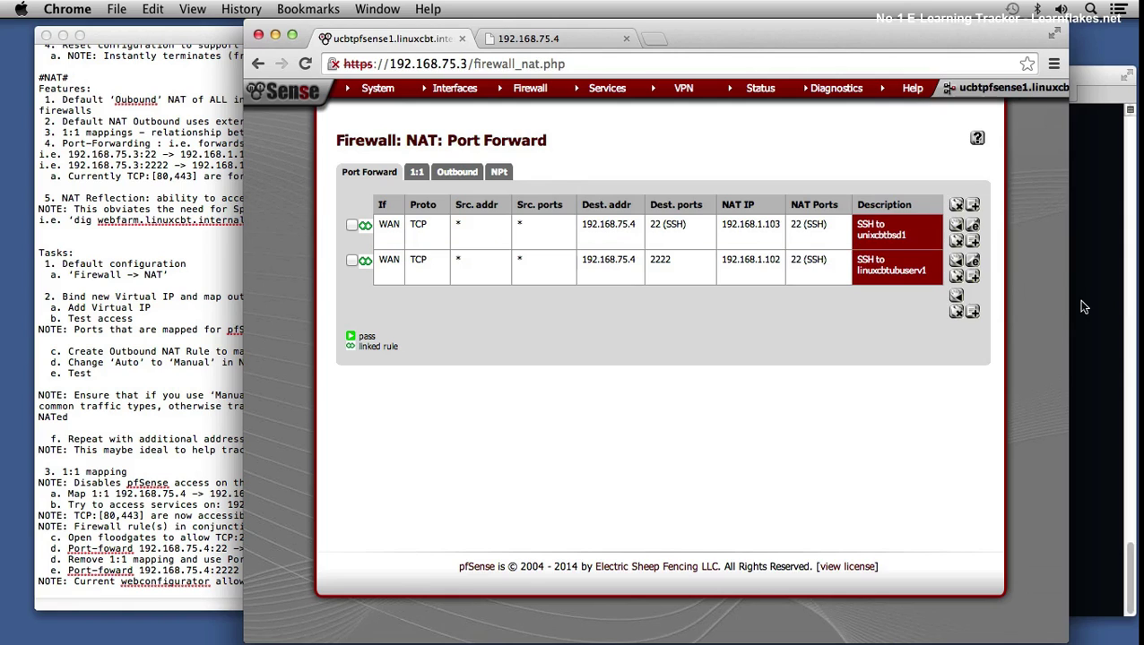
left_click(1076, 304)
- Rerun telnet to 192.168.75.4 port 22 and confirm the FreeBSD SSH banner
key("Up")
key("Return")
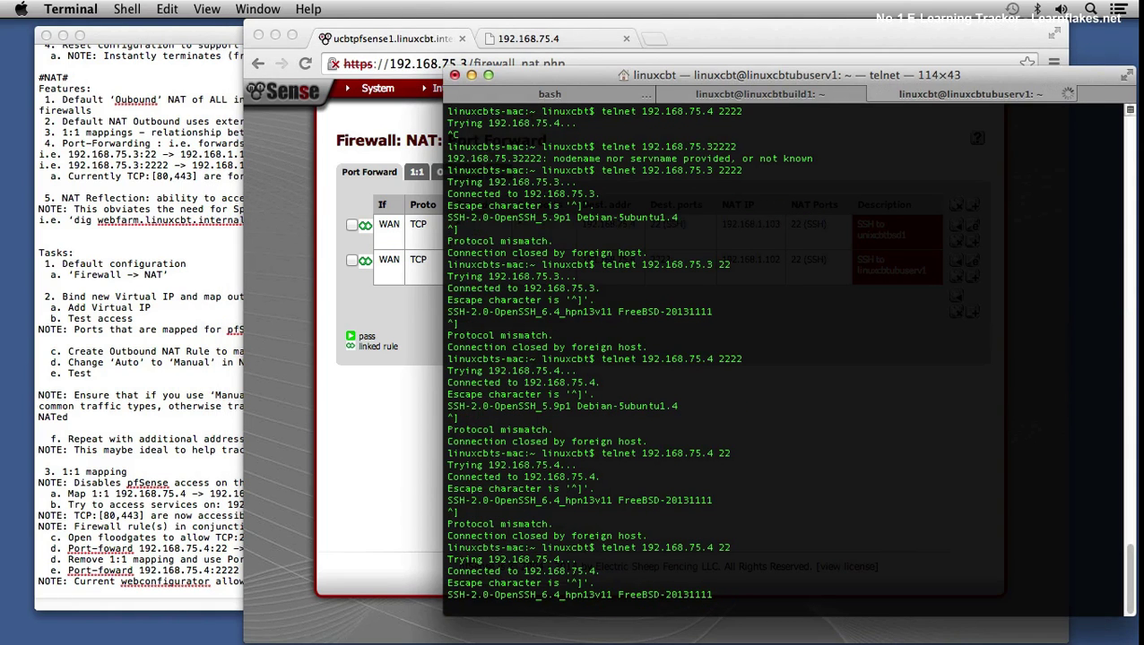
key("ctrl+bracketright")
key("Return")
- Rerun telnet to 192.168.75.4 port 2222 and confirm the Debian-Ubuntu SSH banner
key("Up")
type("22")
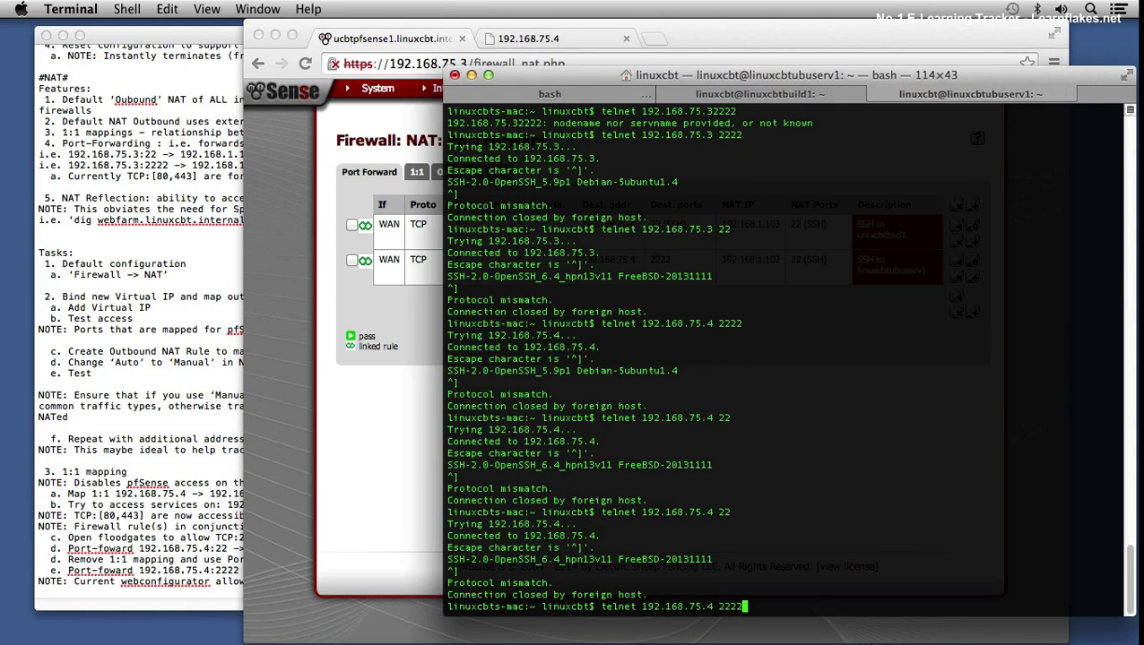
key("Return")
key("ctrl+bracketright")
key("Return")
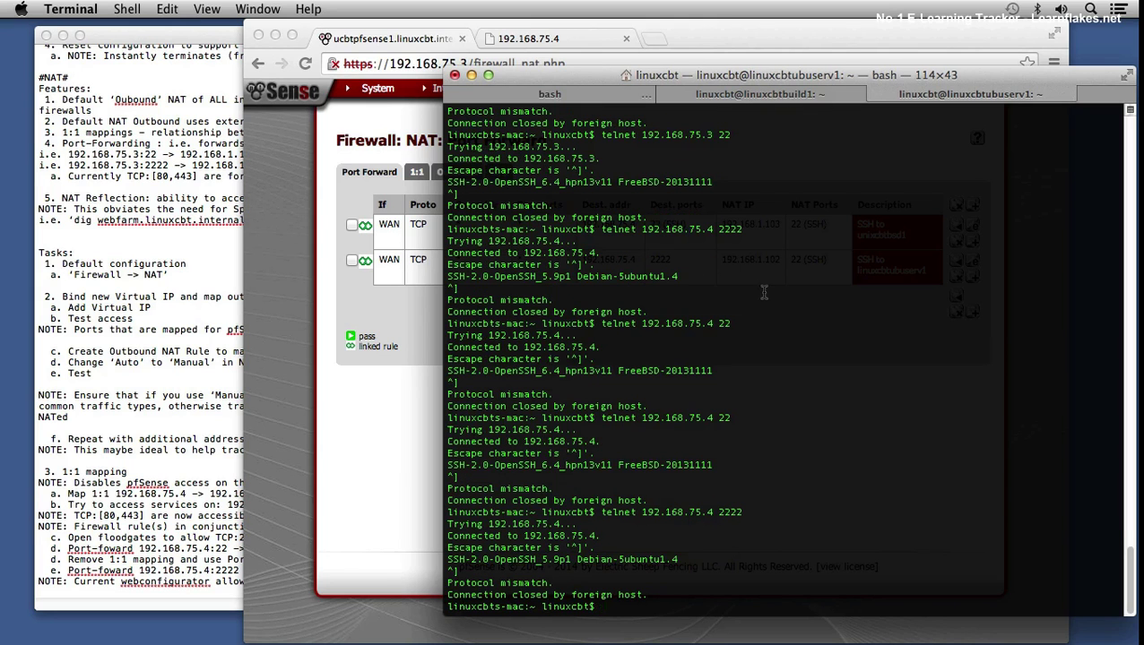
- Review the 1:1 NAT page, then the Outbound NAT mappings to 192.168.75.4 and 192.168.75.5
left_click(349, 478)
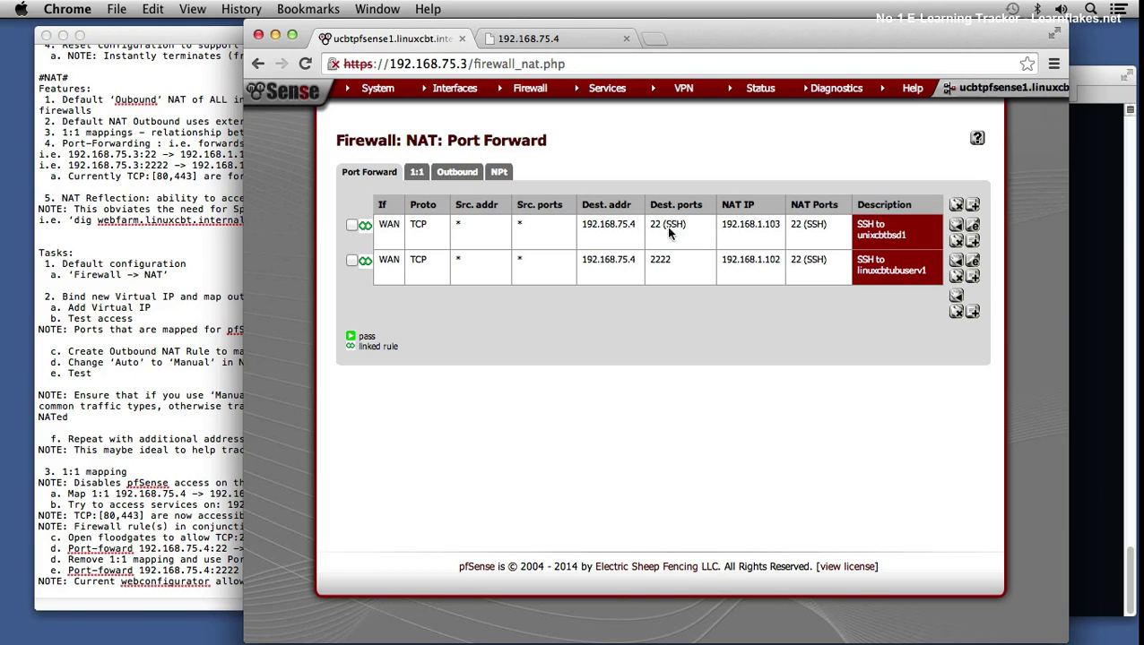
left_click(417, 173)
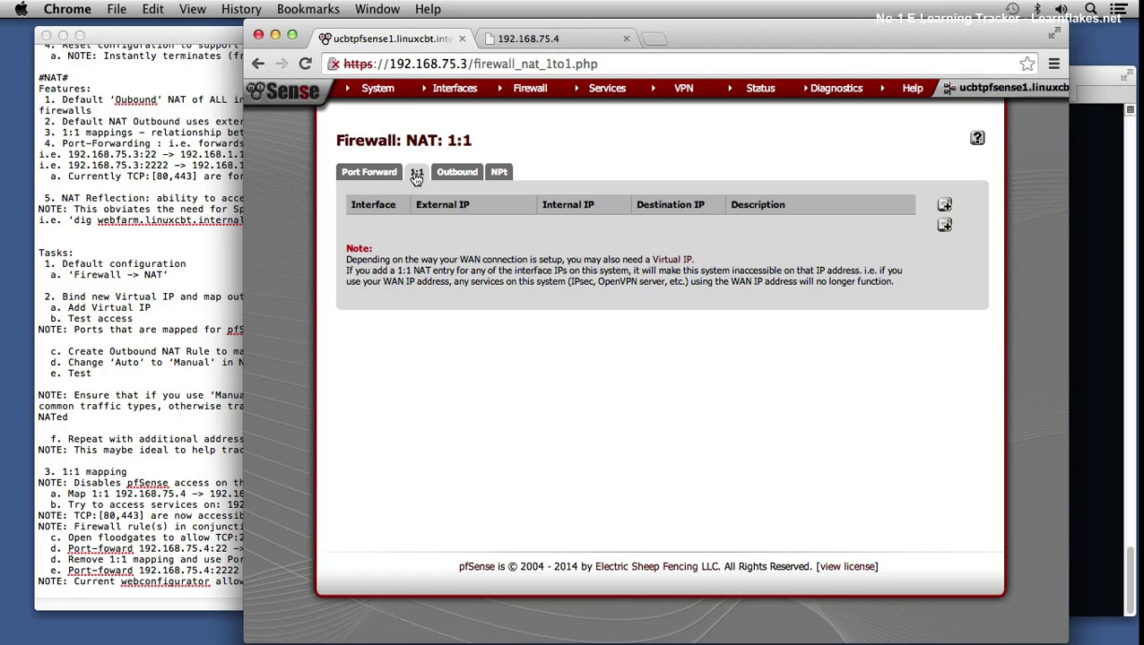
left_click(466, 175)
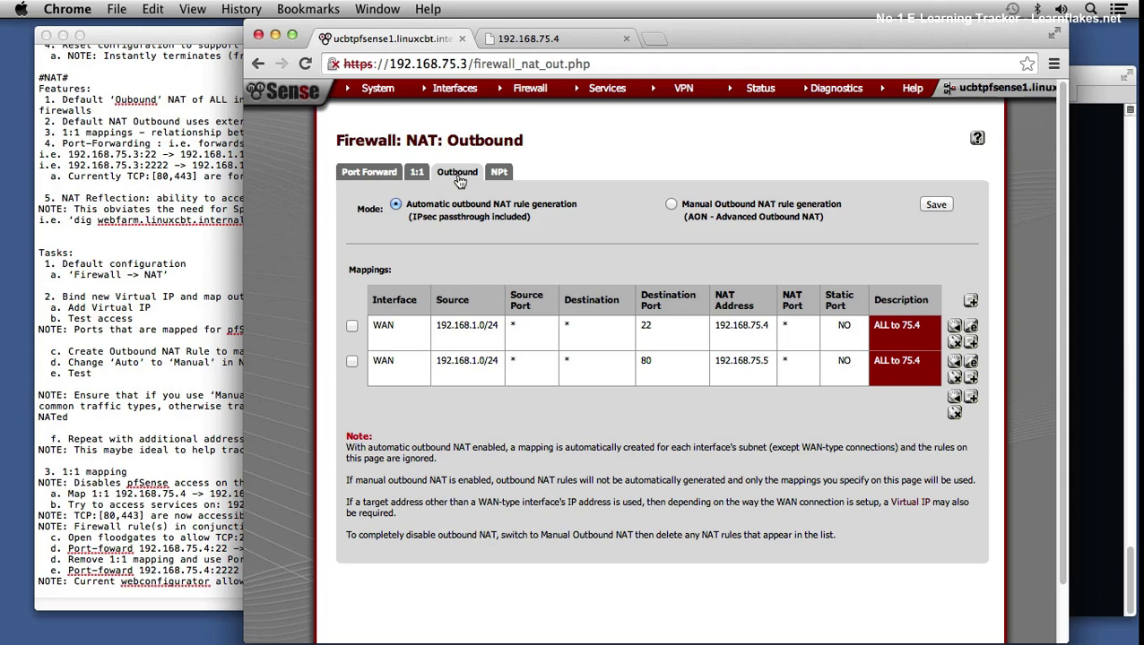
- Delete the NAT-2 virtual IP (192.168.75.5) from the Virtual IPs list
mouse_move(530, 90)
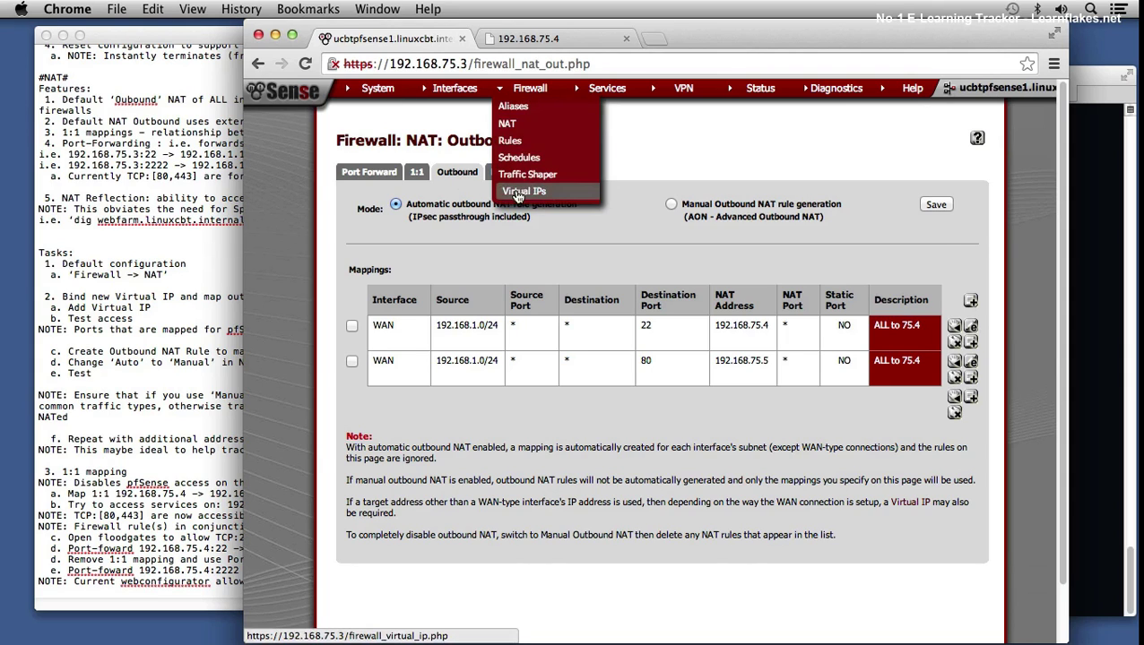
left_click(519, 192)
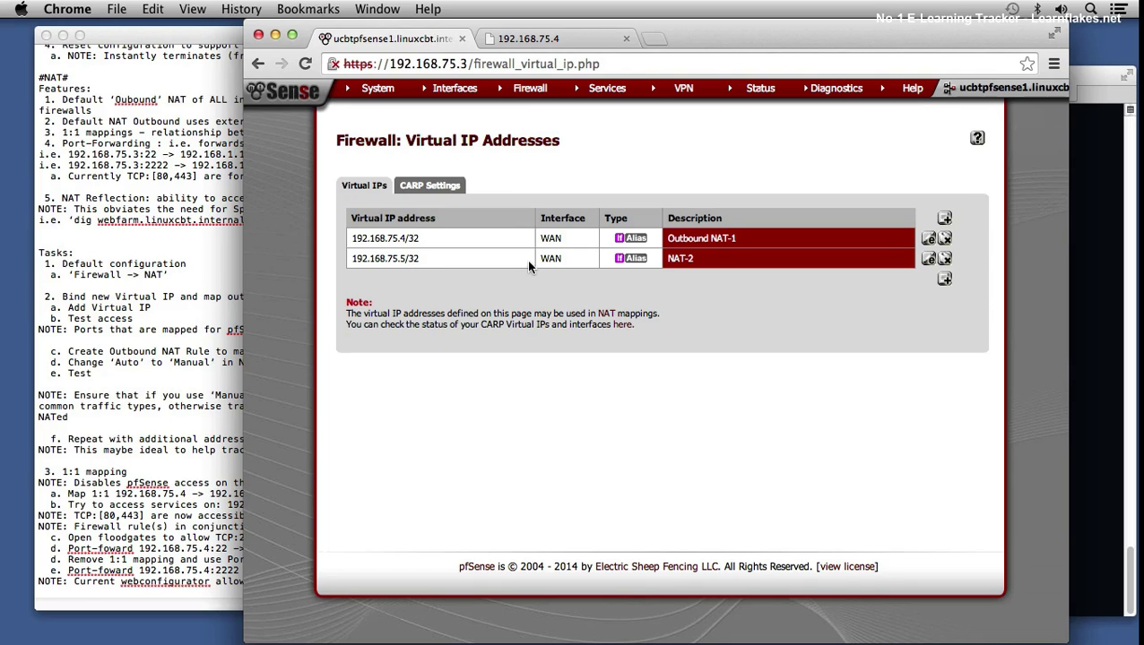
left_click(944, 258)
left_click(699, 247)
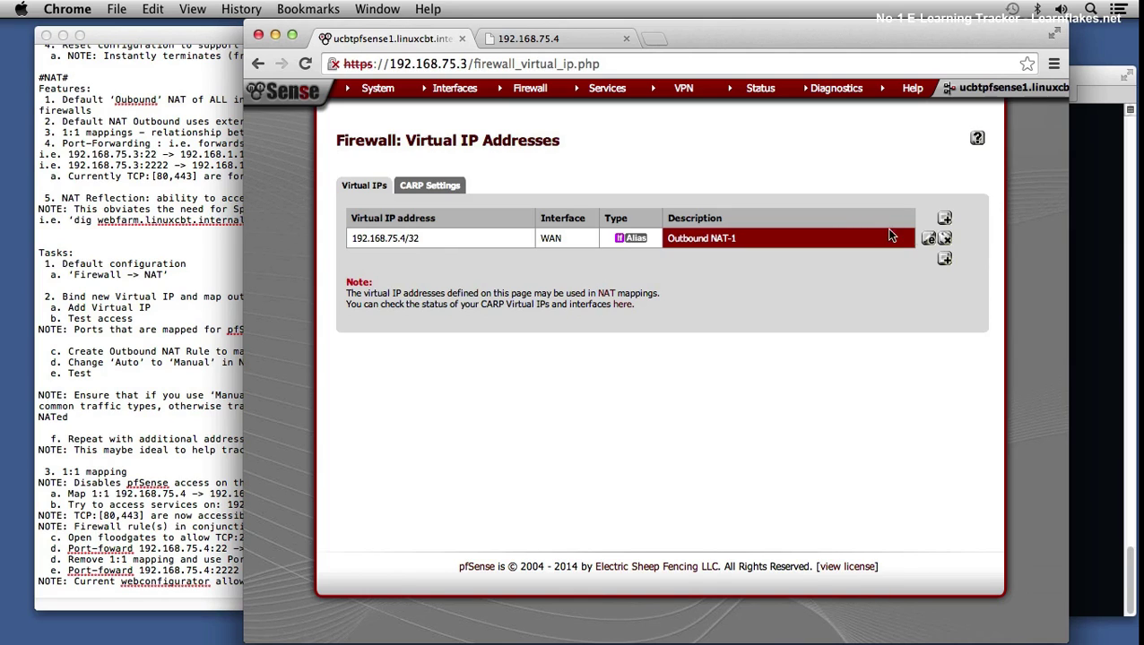
- Try deleting the 192.168.75.4 virtual IP, note the in-use error, and return to Port Forward rules
left_click(941, 238)
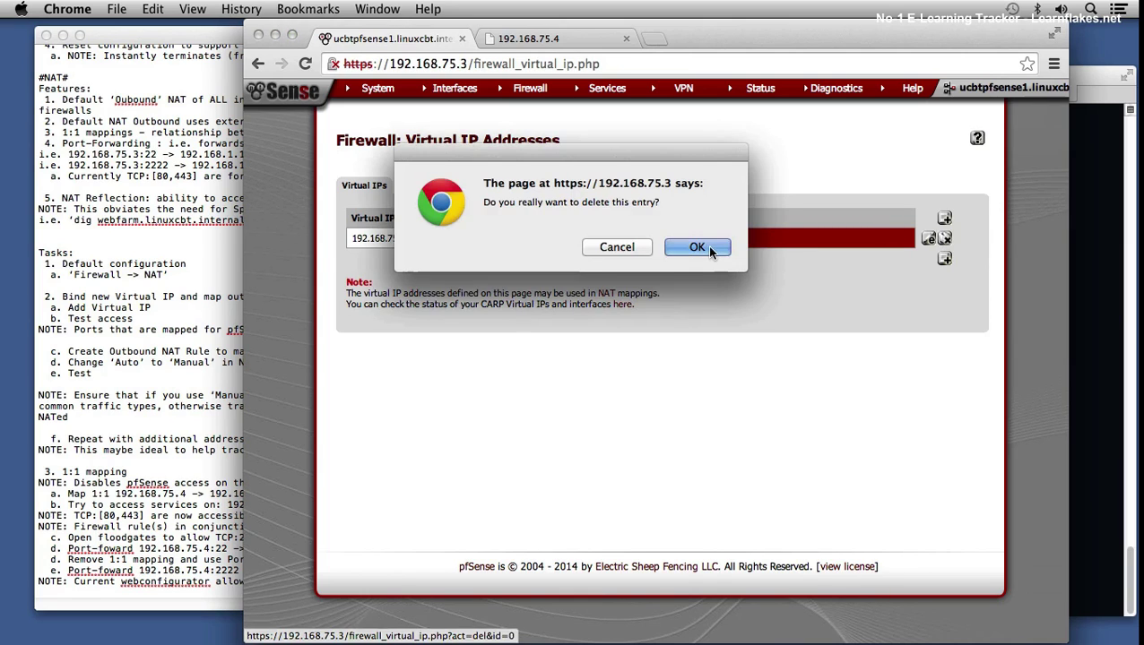
left_click(708, 244)
left_click_drag(491, 203, 758, 205)
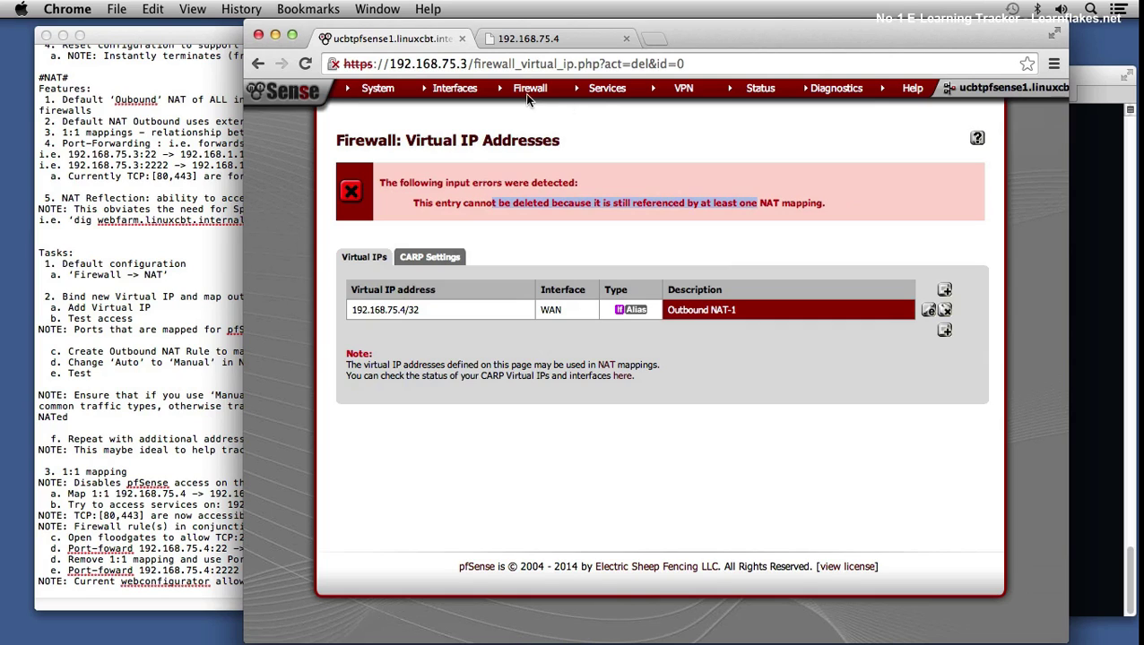
mouse_move(529, 94)
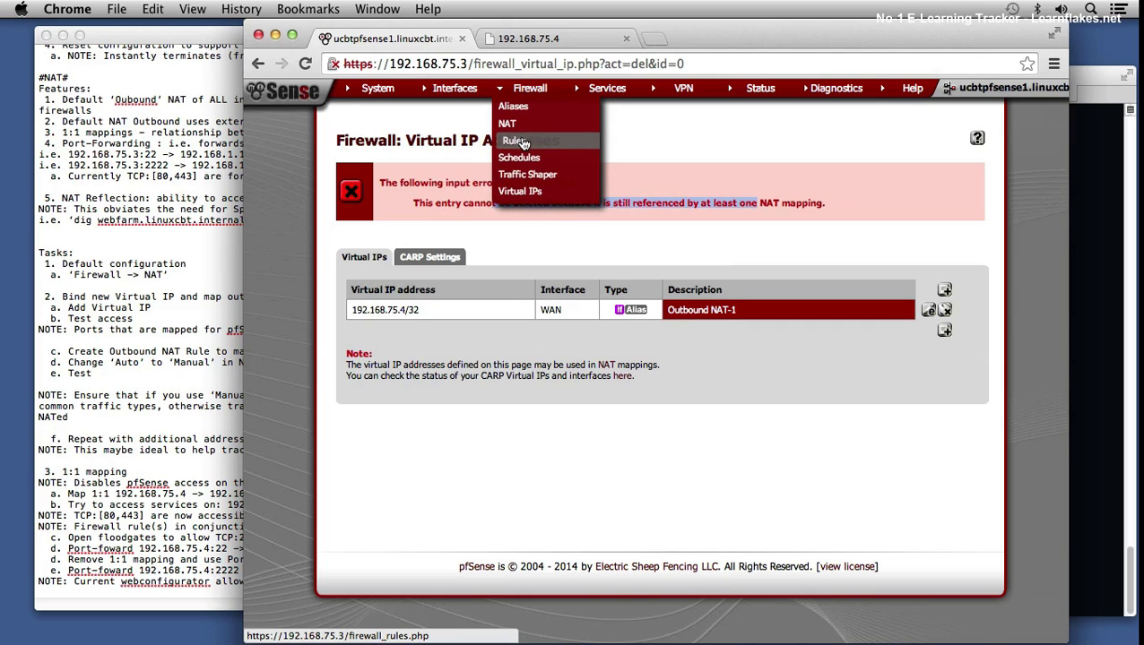
left_click(518, 125)
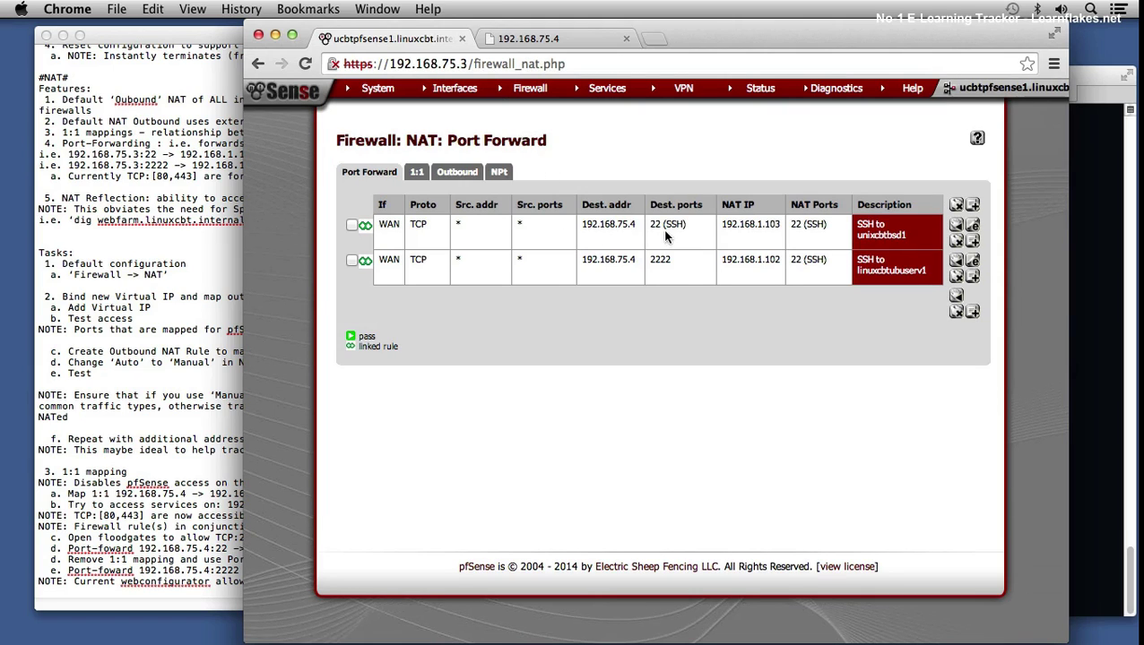
- Retarget the SSH forward to 192.168.1.103 from 192.168.75.4 to the WAN address
left_click(352, 224)
left_click(350, 259)
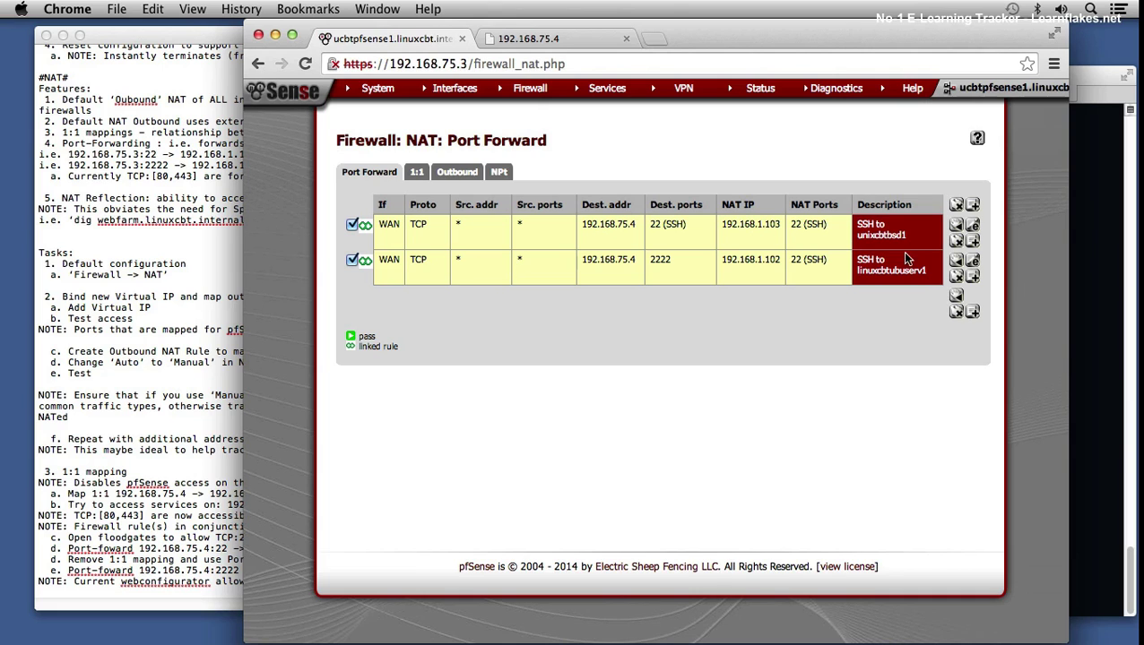
left_click(973, 225)
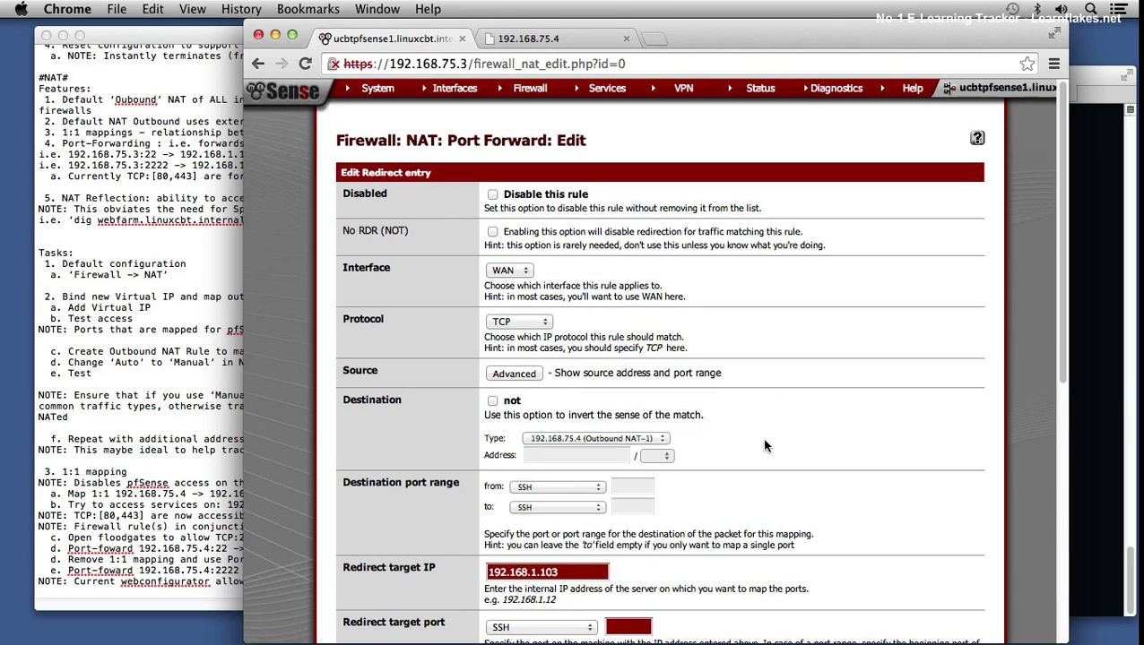
scroll(765, 446, "down", 3)
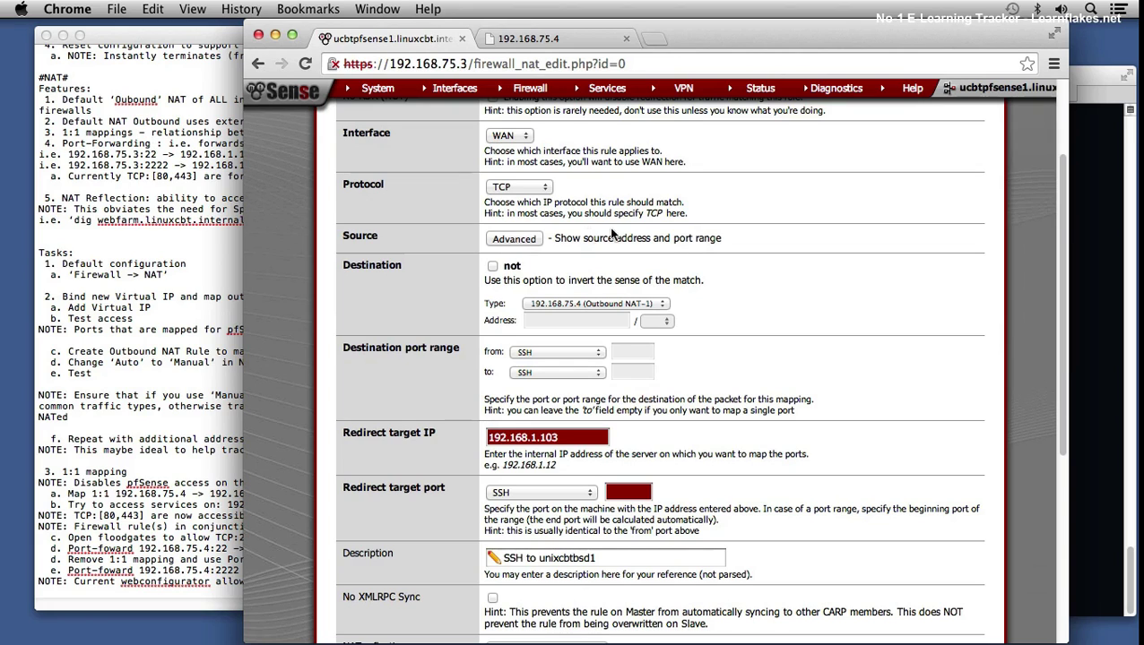
left_click(647, 304)
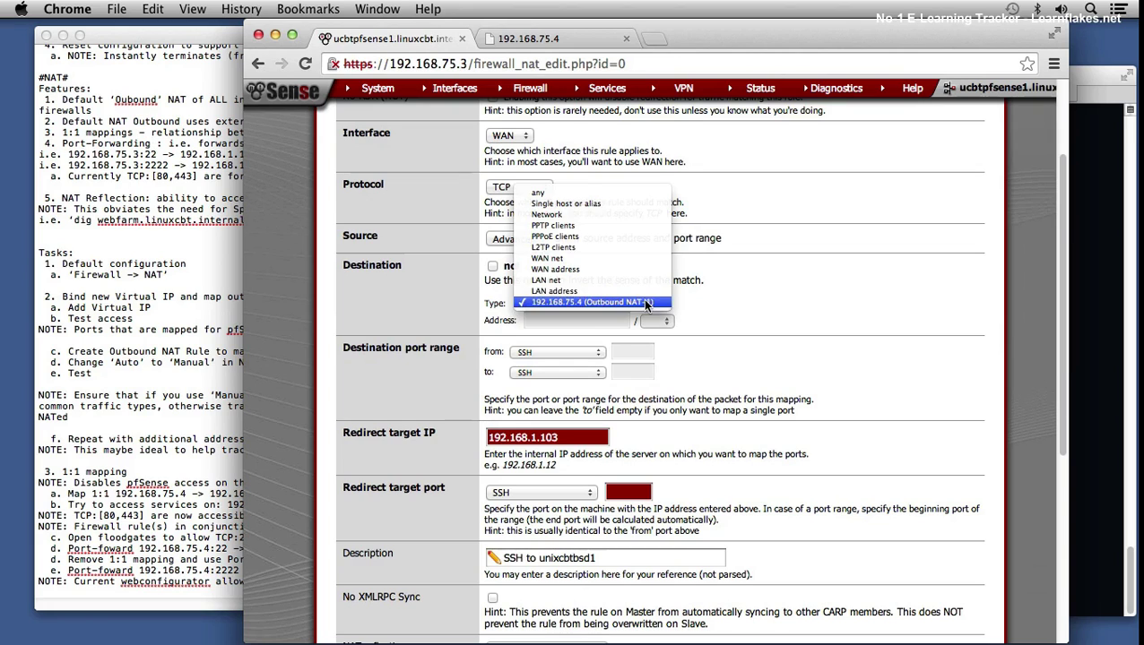
left_click(596, 269)
scroll(798, 345, "down", 5)
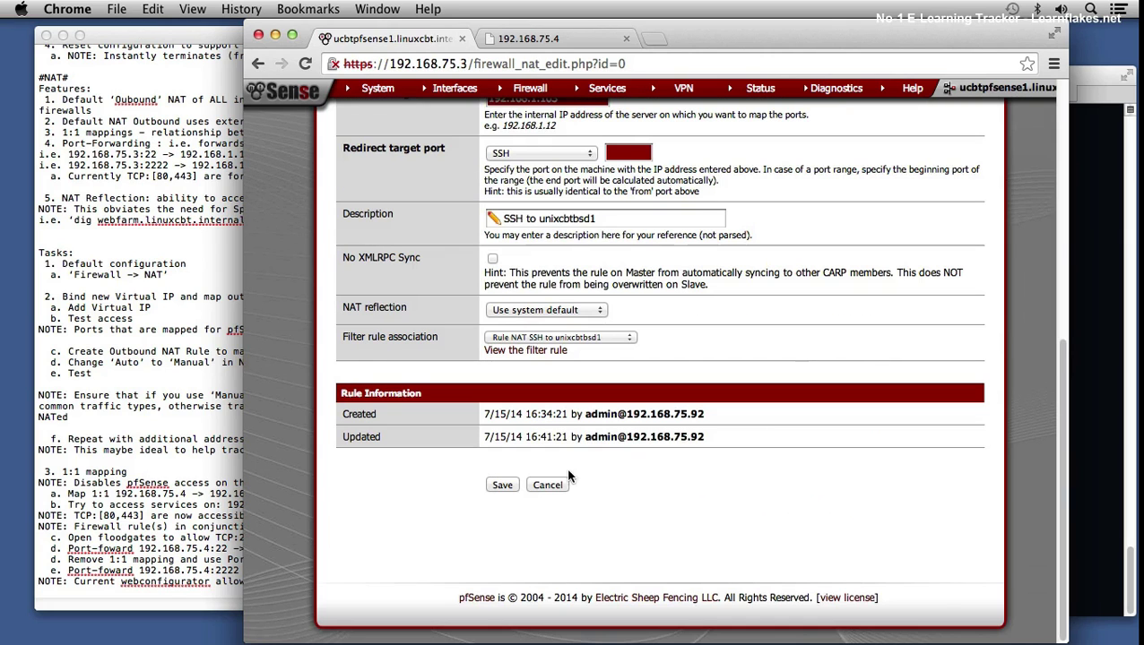
left_click(516, 485)
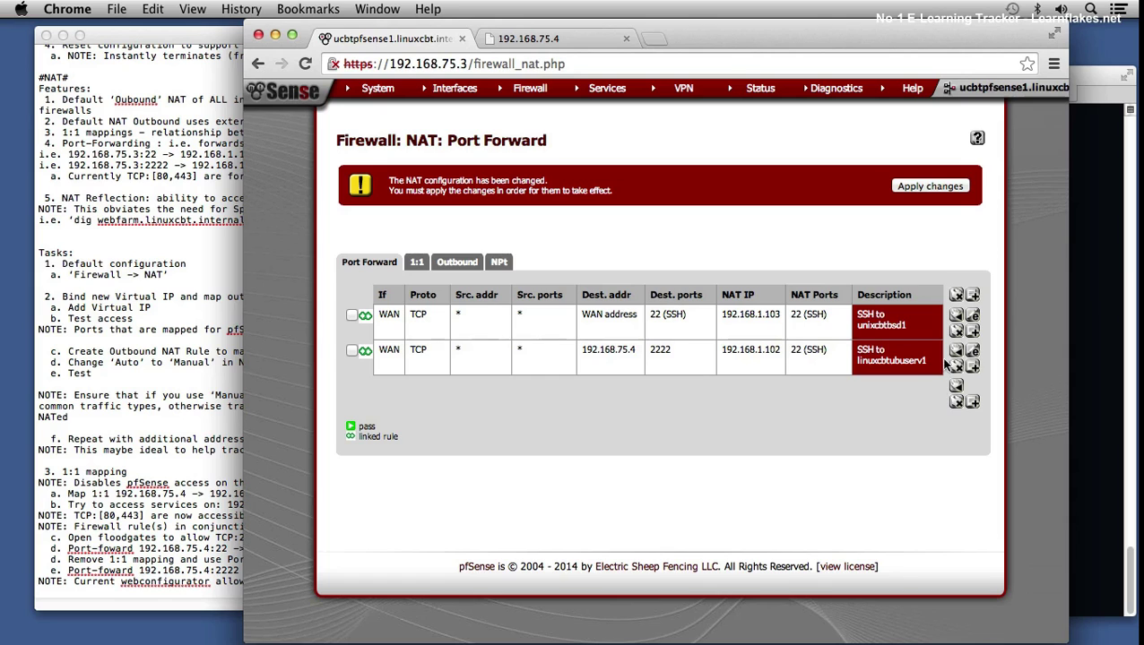
- Point the port 2222 forward at the WAN address as well and apply the NAT changes
left_click(975, 352)
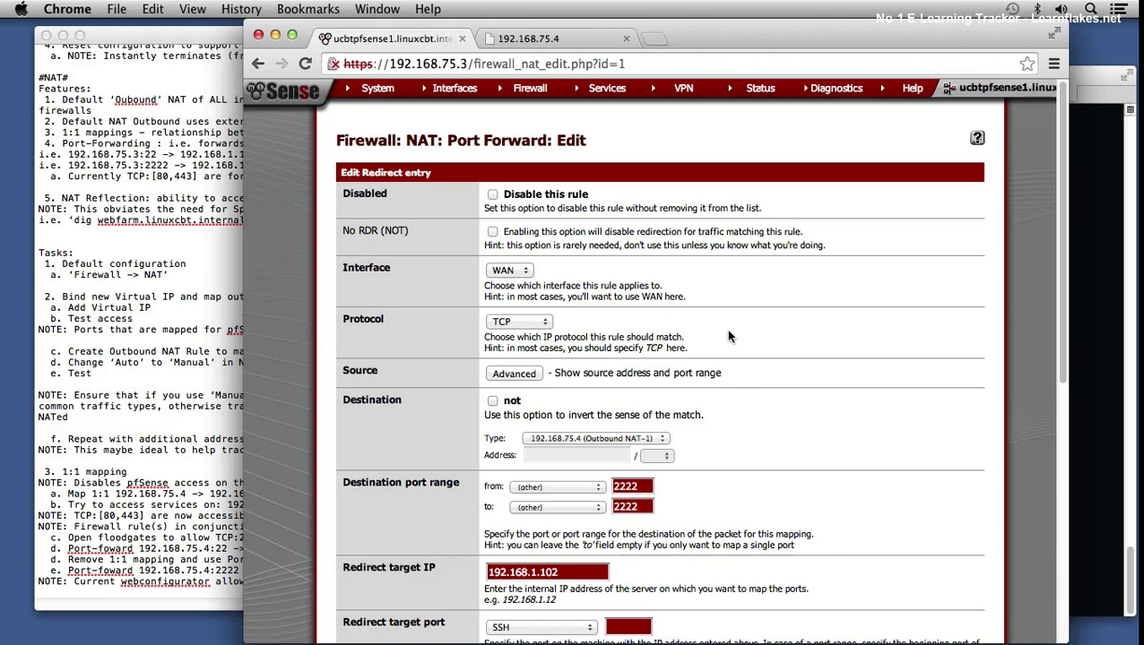
left_click(667, 438)
left_click(602, 404)
scroll(798, 410, "down", 6)
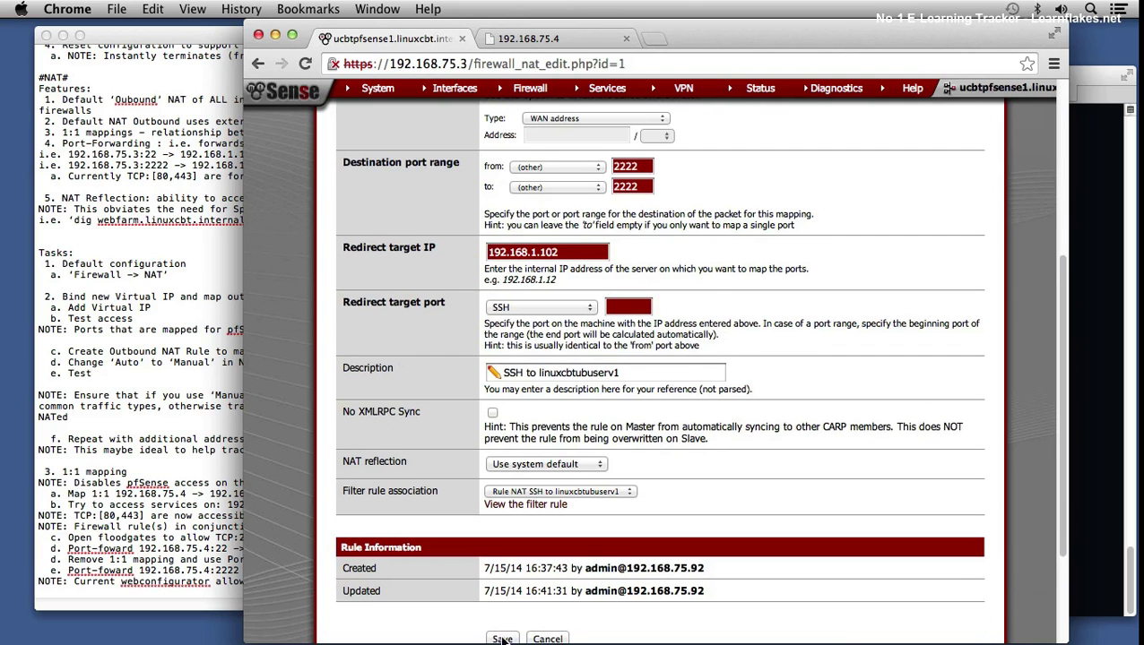
left_click(502, 640)
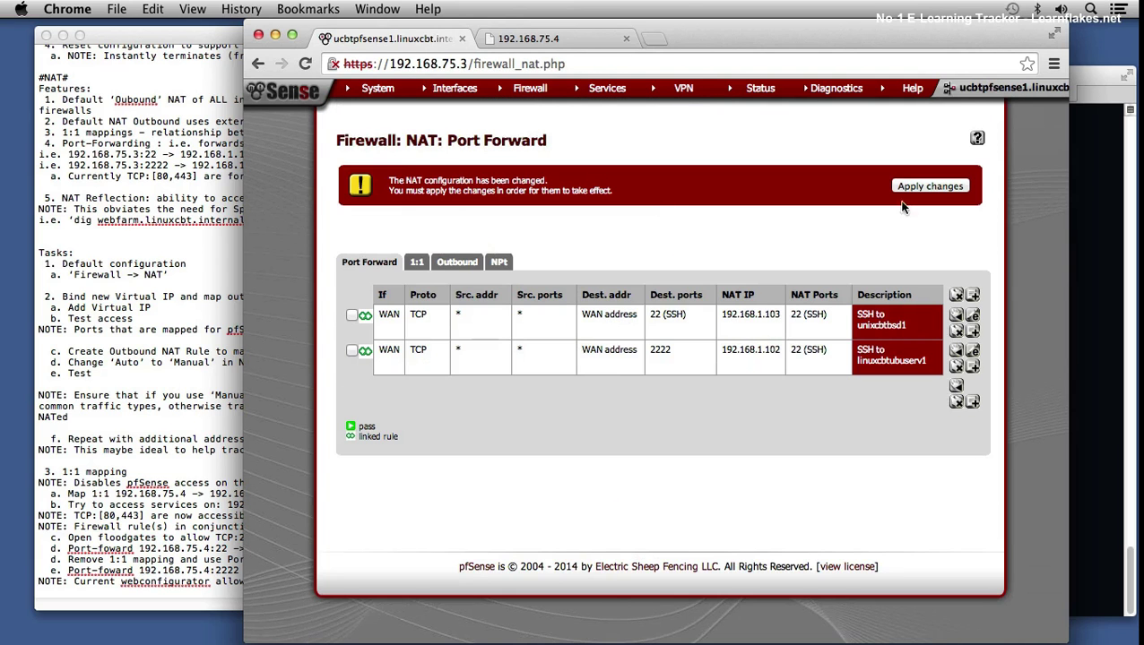
left_click(903, 186)
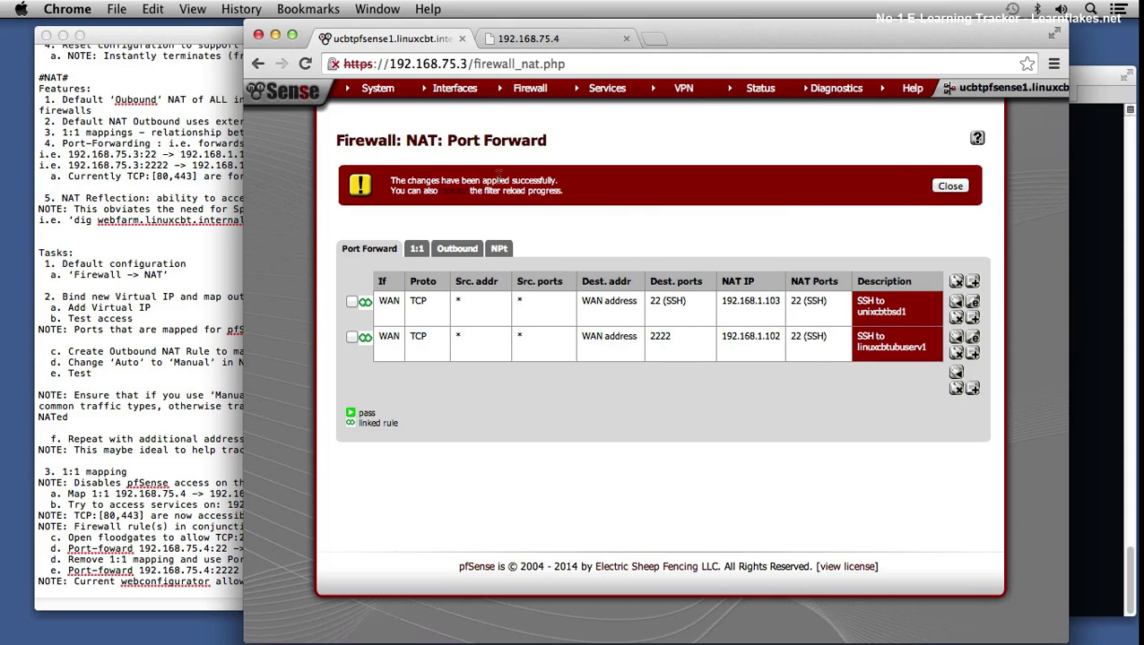
- Delete the 192.168.75.4/32 virtual IP, leaving the Virtual IP Addresses list empty
mouse_move(527, 93)
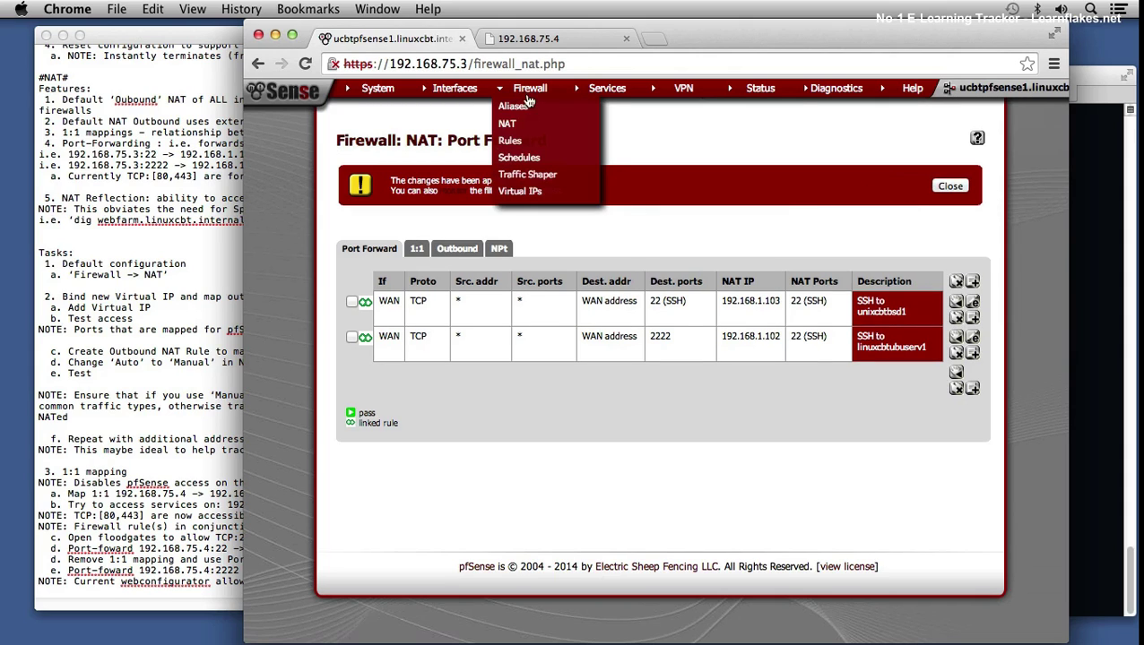
left_click(537, 193)
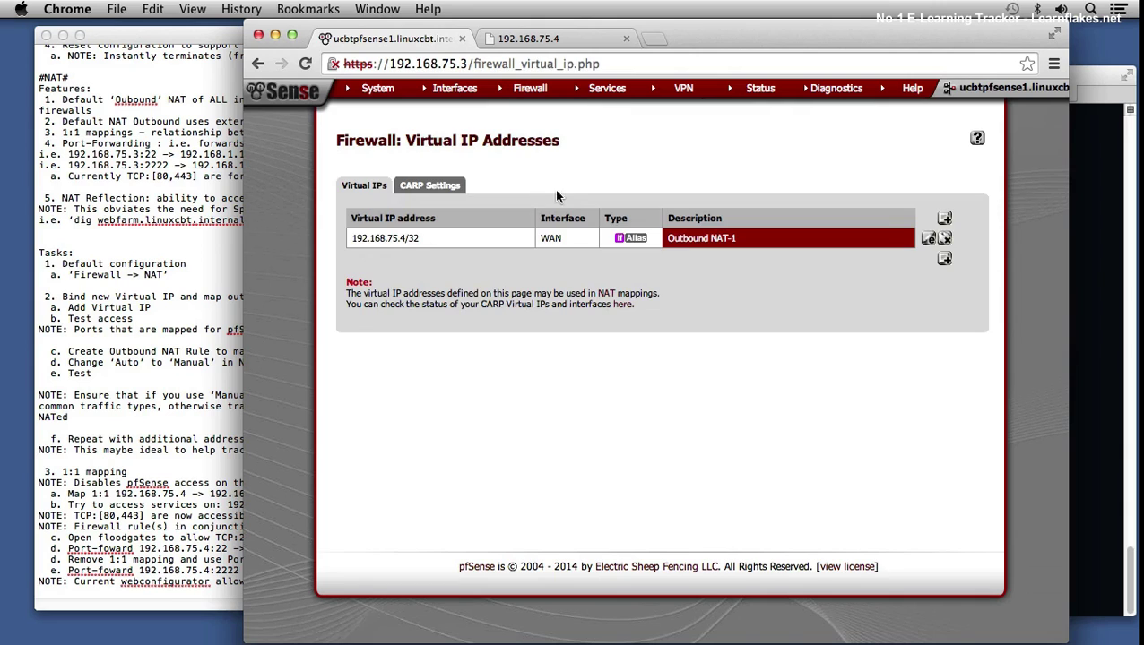
left_click(945, 239)
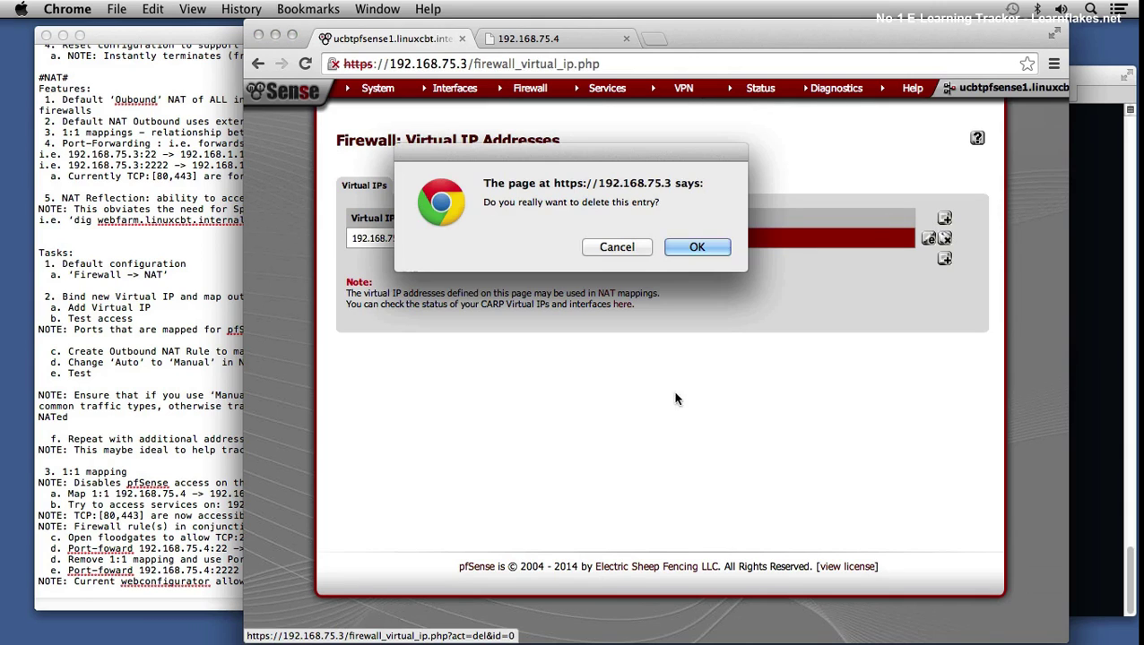
left_click(682, 249)
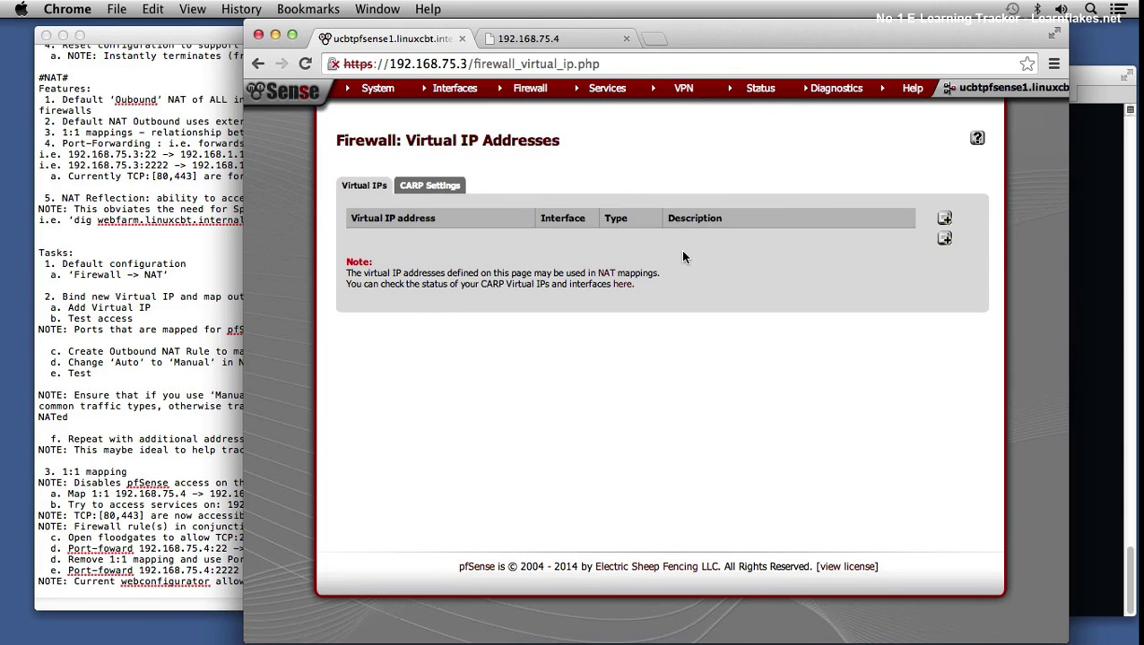
left_click(1102, 293)
- Telnet to 192.168.75.4 port 2222 (hangs, aborted), then successfully to 192.168.75.3 port 2222
key("Up")
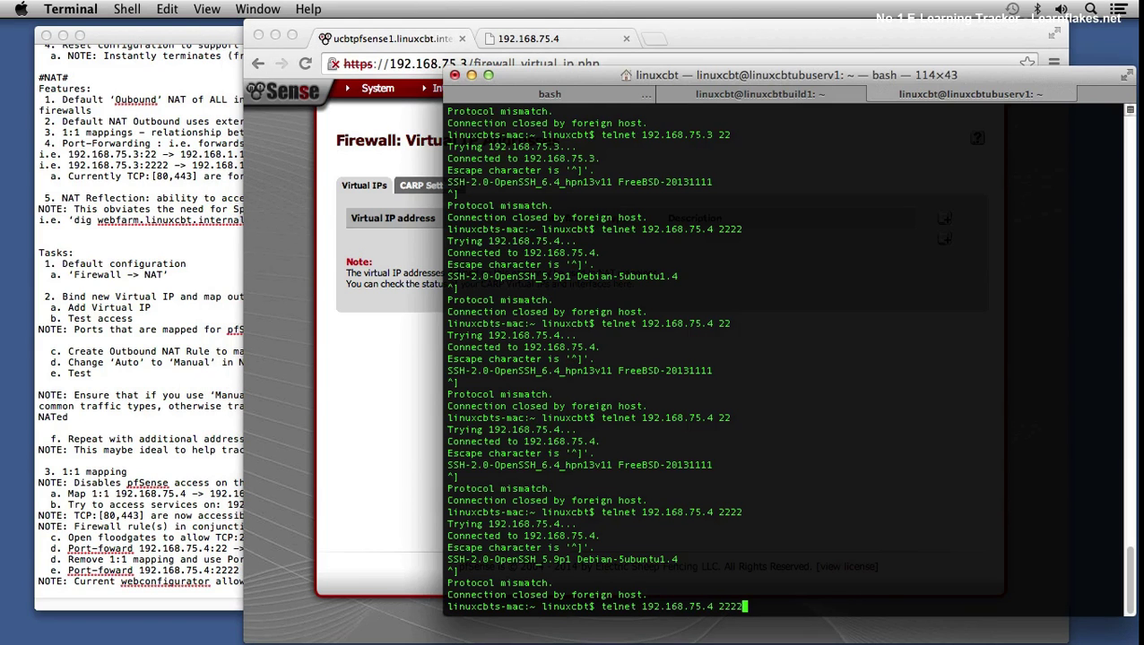
key("Return")
key("ctrl+c")
key("Up")
key("Left")
key("Left")
key("Left")
key("Left")
key("Left")
key("BackSpace")
type("3")
key("Return")
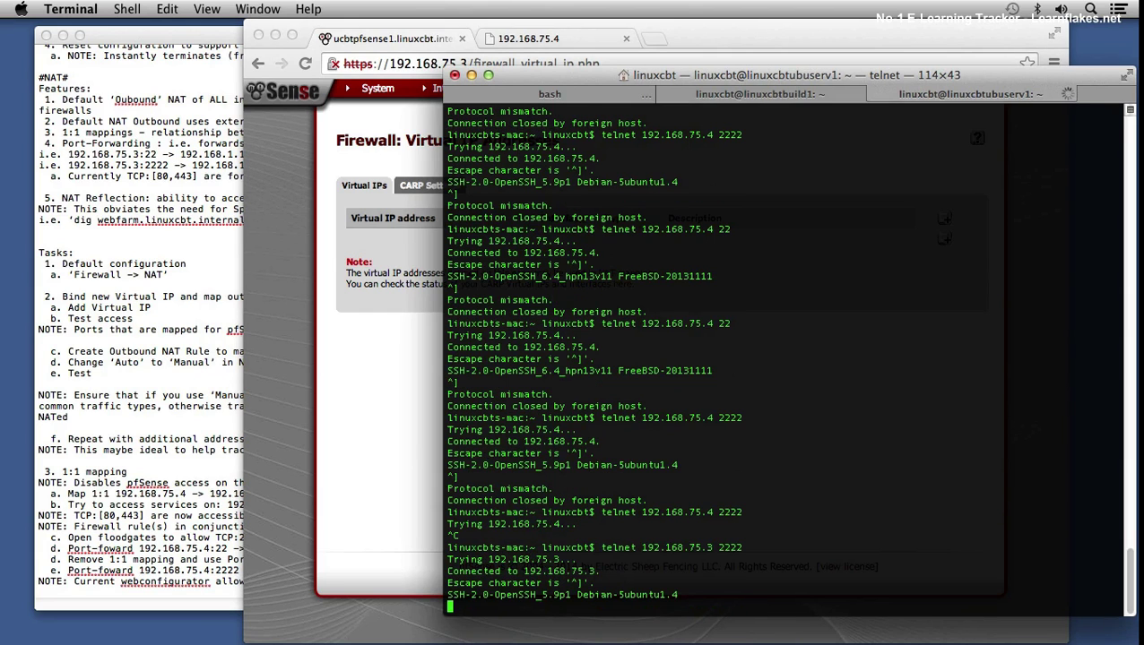
key("ctrl+bracketright")
key("Return")
- Test telnet to 192.168.75.3 port 22, then return to the pfSense page
key("Up")
key("BackSpace")
key("BackSpace")
key("Return")
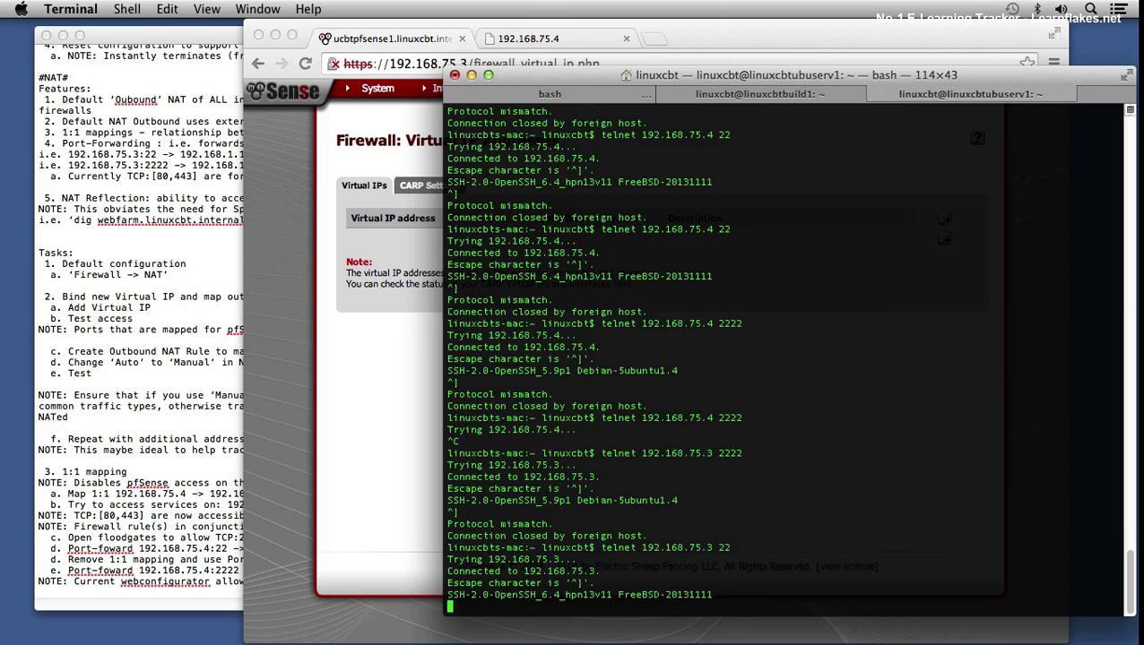
key("ctrl+bracketright")
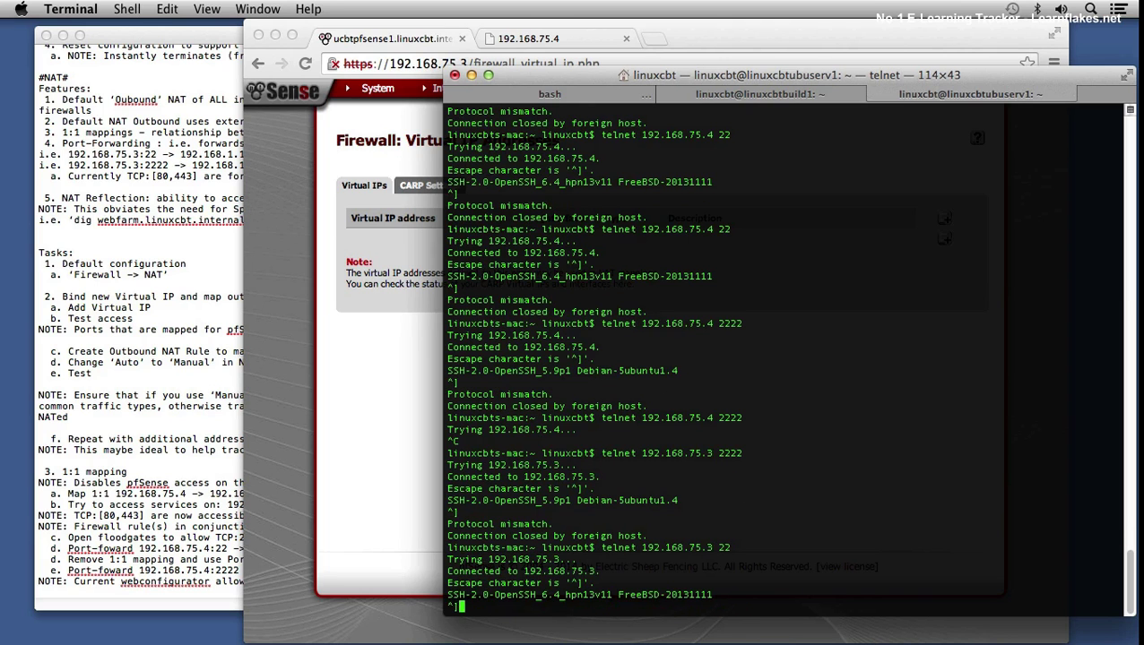
key("Return")
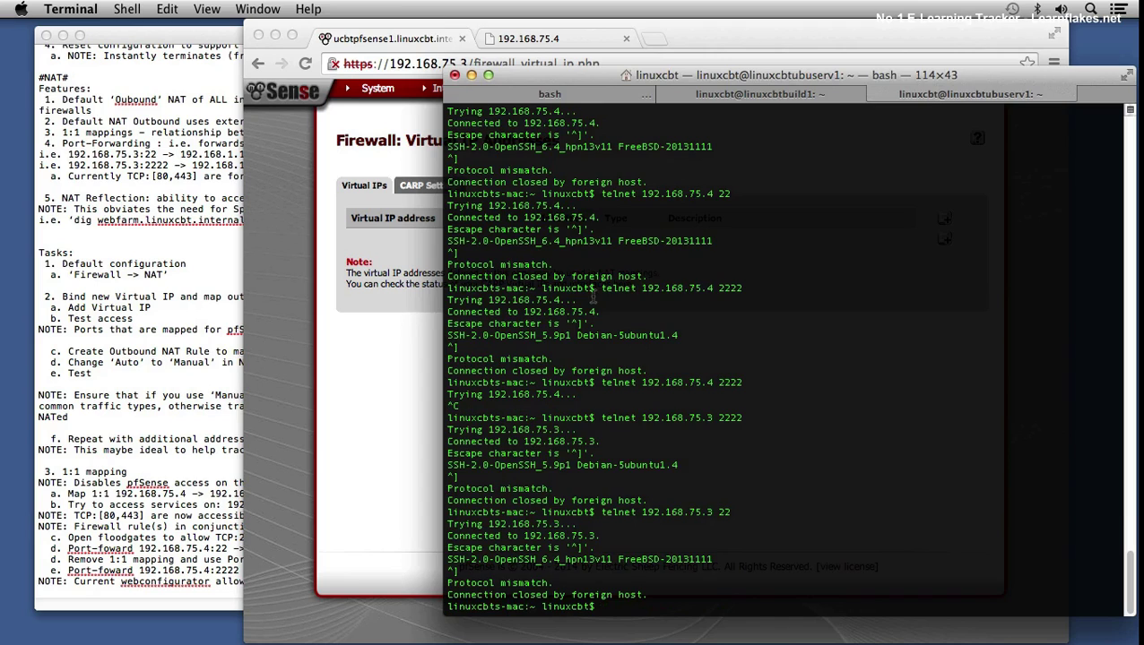
left_click(354, 337)
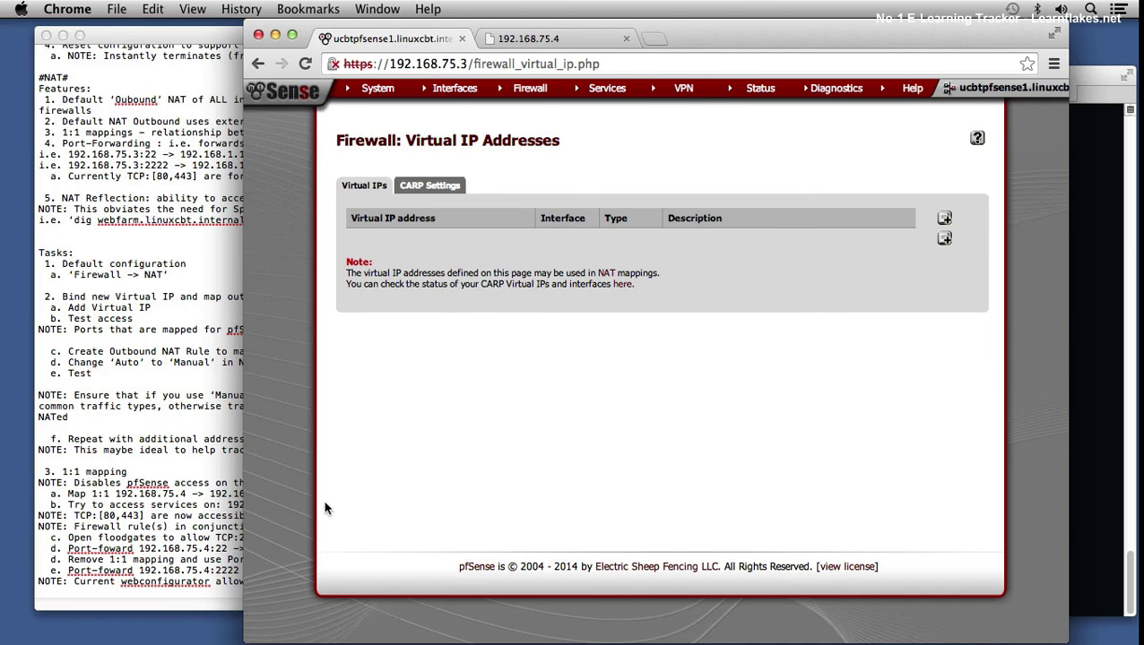
- Start a new task line 'f. Port-forward' and correct 'Port-foward' in task e
left_click(178, 591)
key("Return")
key("Return")
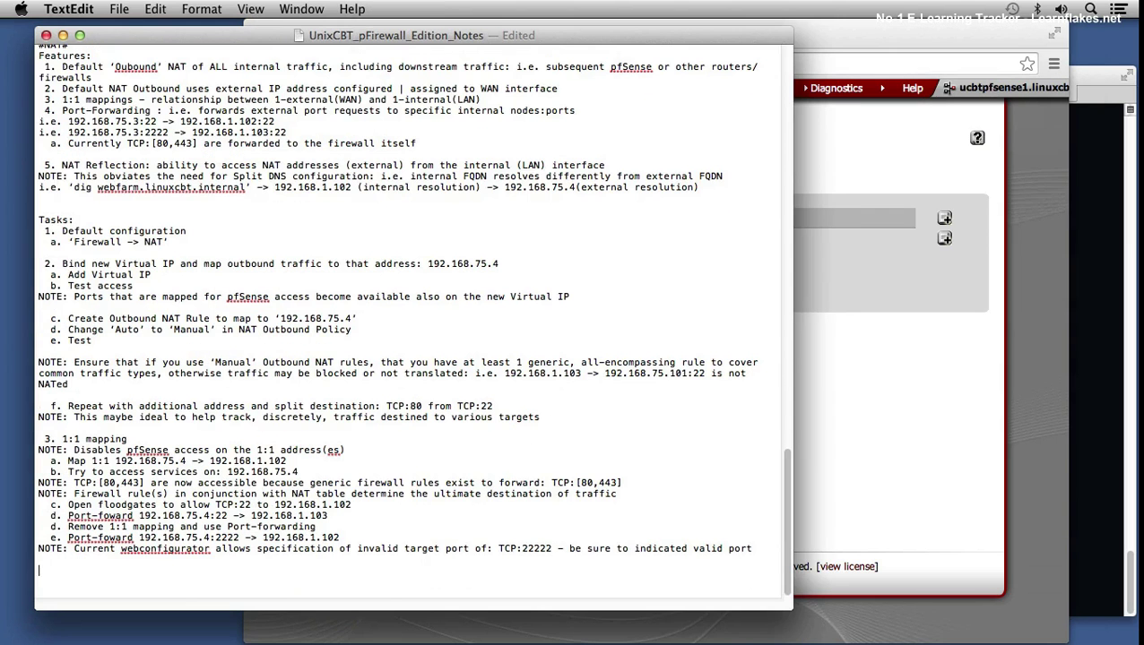
type("f. Add")
key("BackSpace")
key("BackSpace")
key("BackSpace")
type("Port-fow")
type("ward")
key("Up")
left_click(110, 538)
type("r")
key("Down")
key("Left")
- Complete task f as 'Port-forward TCP:3389 to Windows box' and save the notes
type("TCP:3389 to 19")
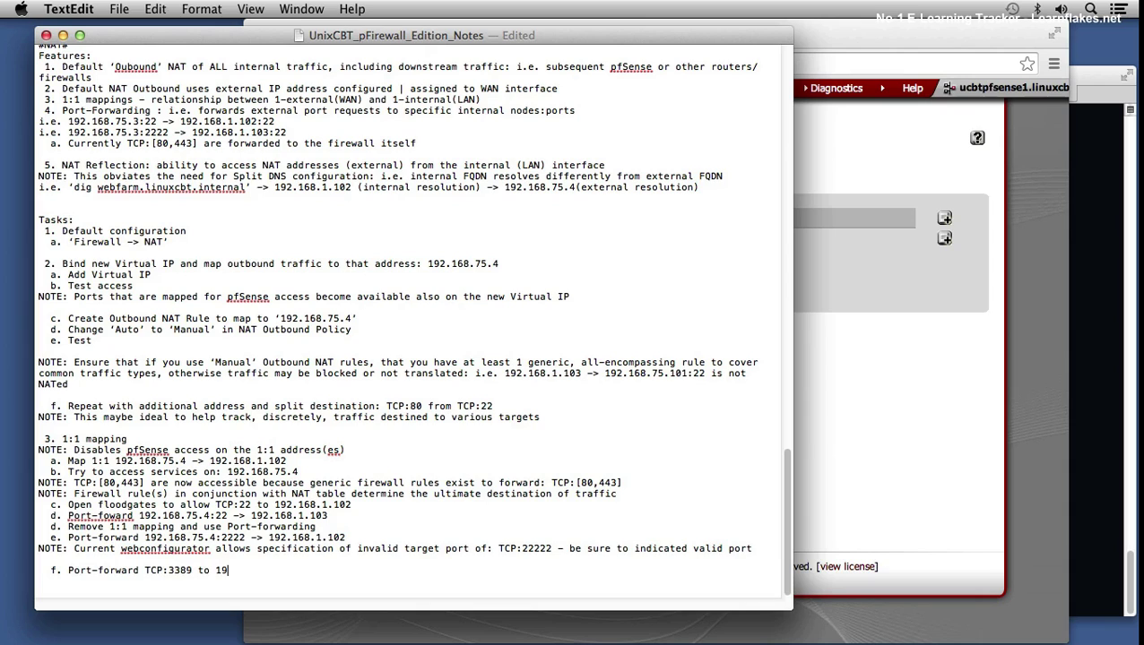
type("2.168.1")
key("BackSpace")
key("BackSpace")
key("BackSpace")
key("BackSpace")
key("BackSpace")
key("BackSpace")
key("BackSpace")
key("BackSpace")
key("BackSpace")
type("Windows box")
key("super+s")
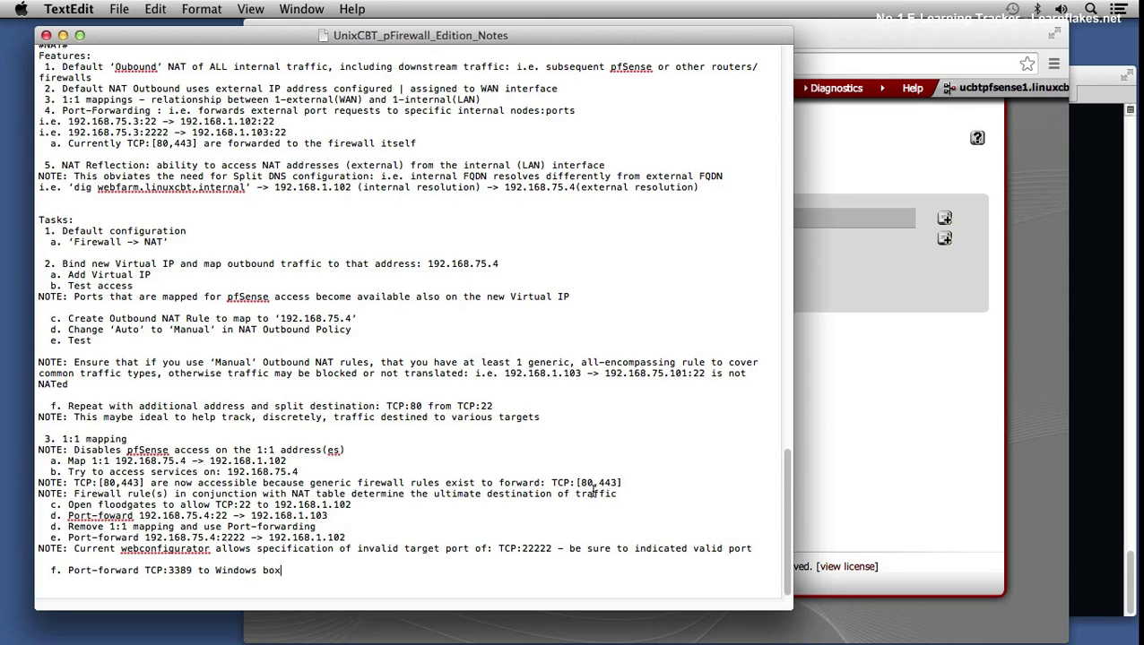
left_click(945, 437)
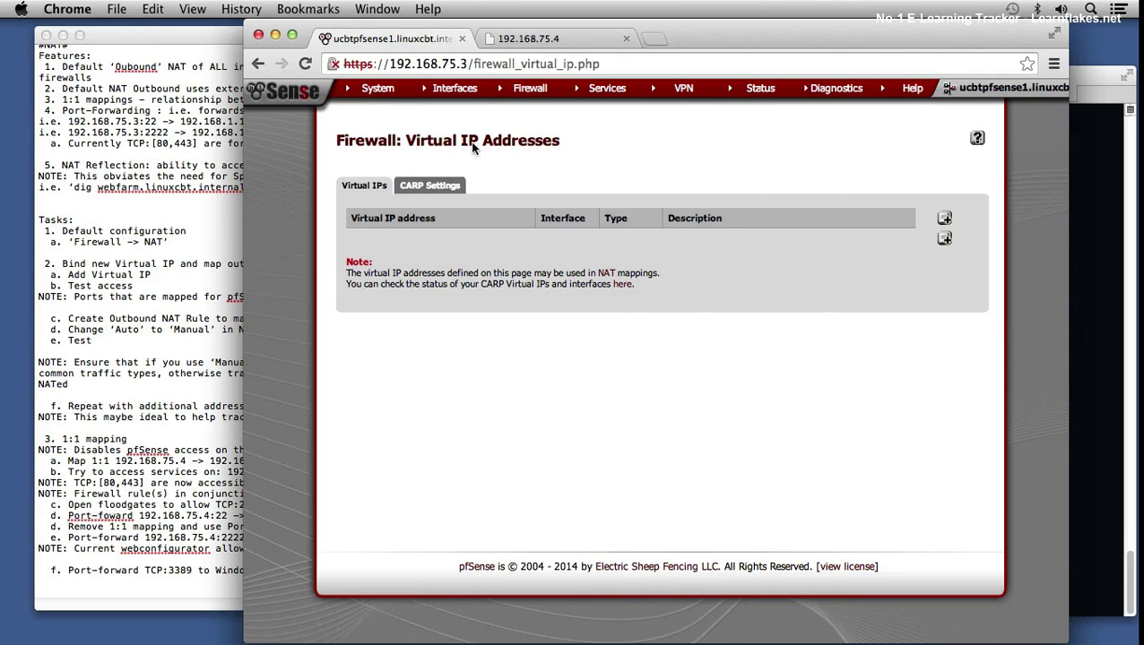
- Duplicate the NAT SSH to linuxcbtubuserv1 WAN rule with port MS RDP and destination 192.168.1.104
mouse_move(530, 92)
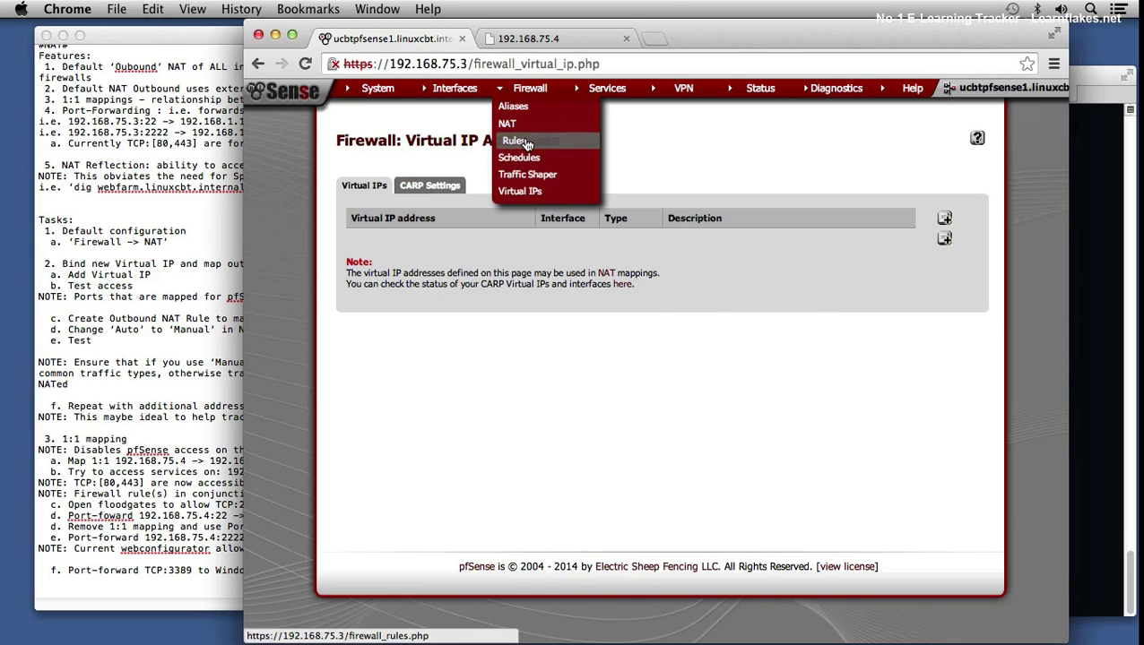
left_click(530, 147)
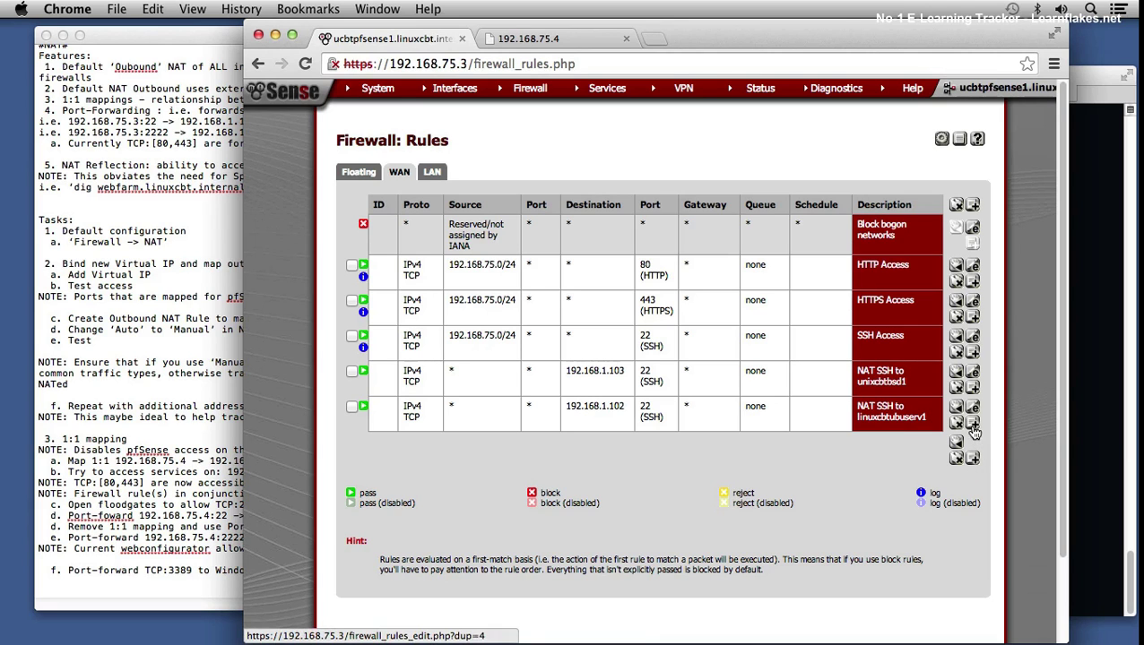
left_click(968, 428)
scroll(765, 448, "down", 5)
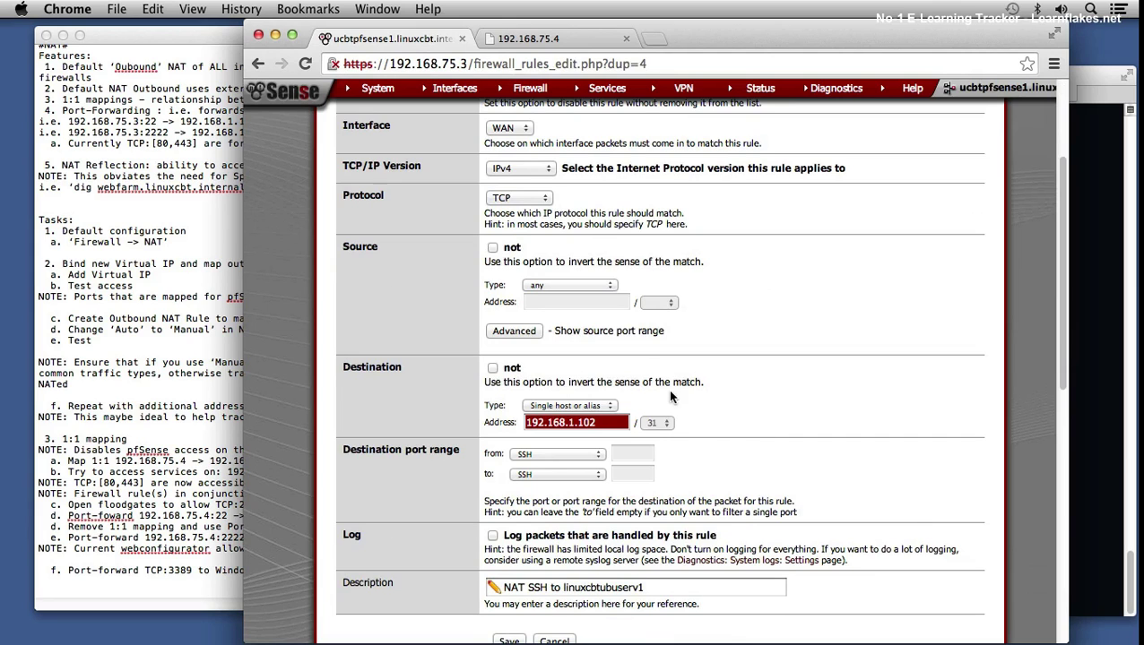
left_click(563, 454)
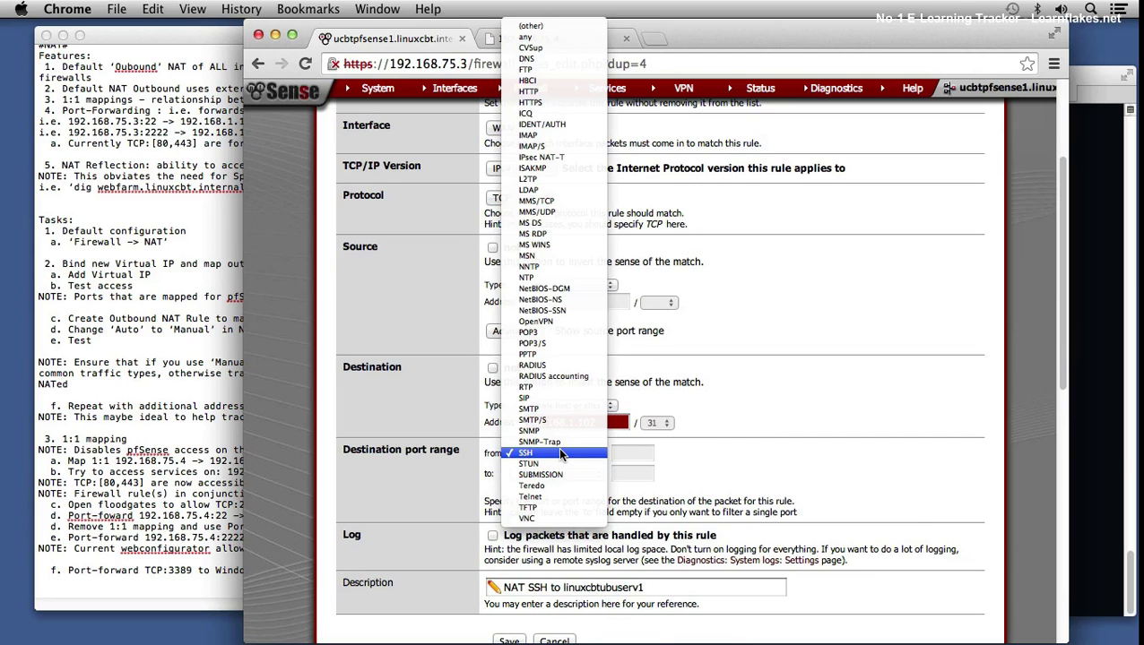
left_click(553, 234)
left_click(807, 473)
double_click(605, 422)
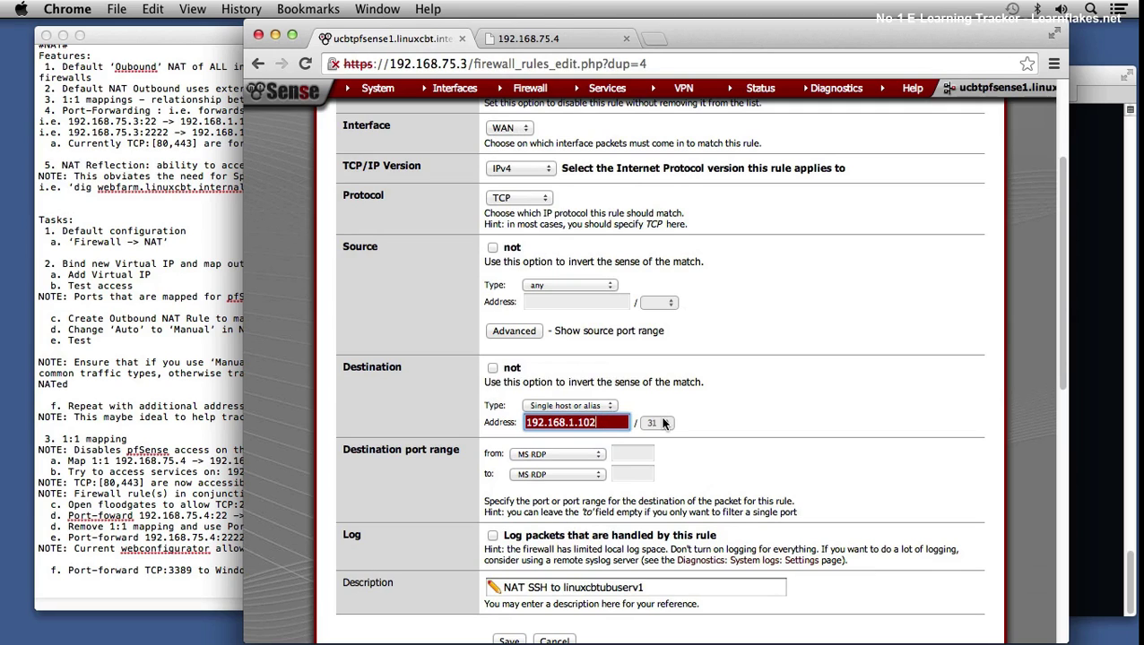
key("BackSpace")
type("4")
- Describe the rule 'NAT RDP to linuxcbtwin2', save it, and apply the firewall changes
scroll(790, 464, "down", 10)
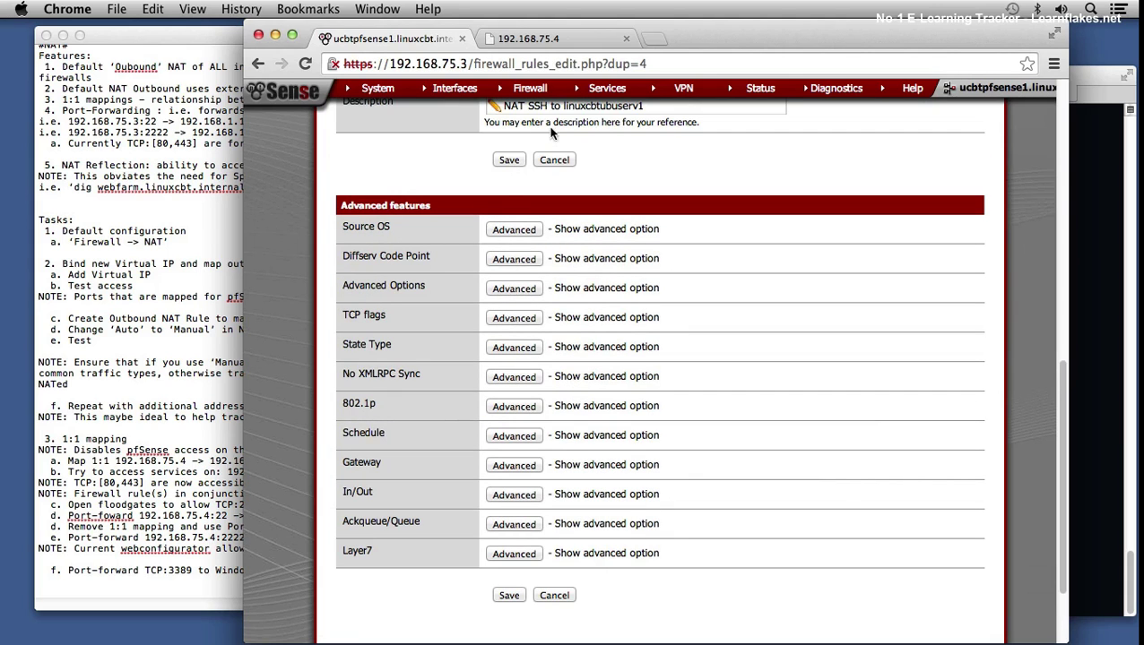
double_click(535, 106)
scroll(557, 145, "up", 5)
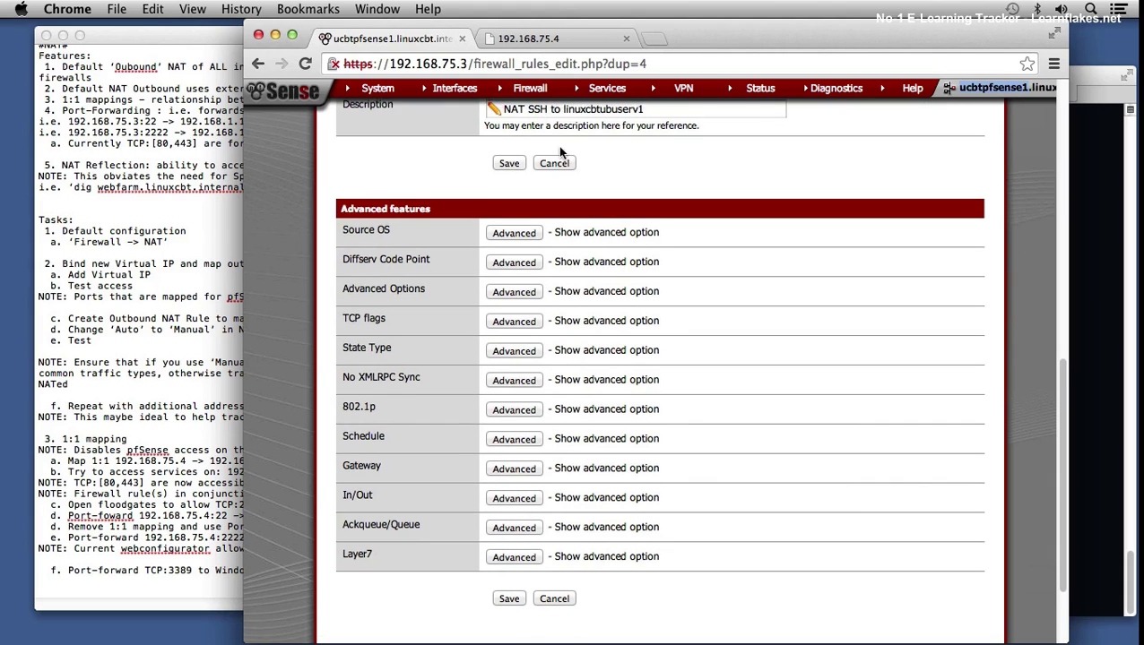
left_click(526, 385)
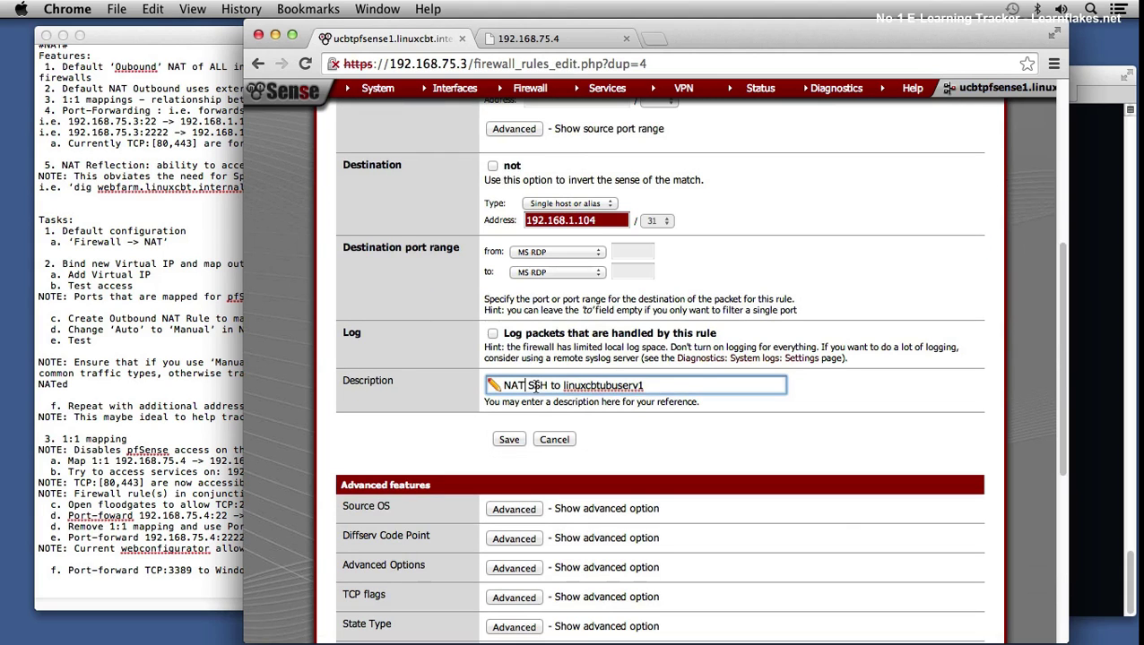
key("shift+super+Right")
type("RDP to ")
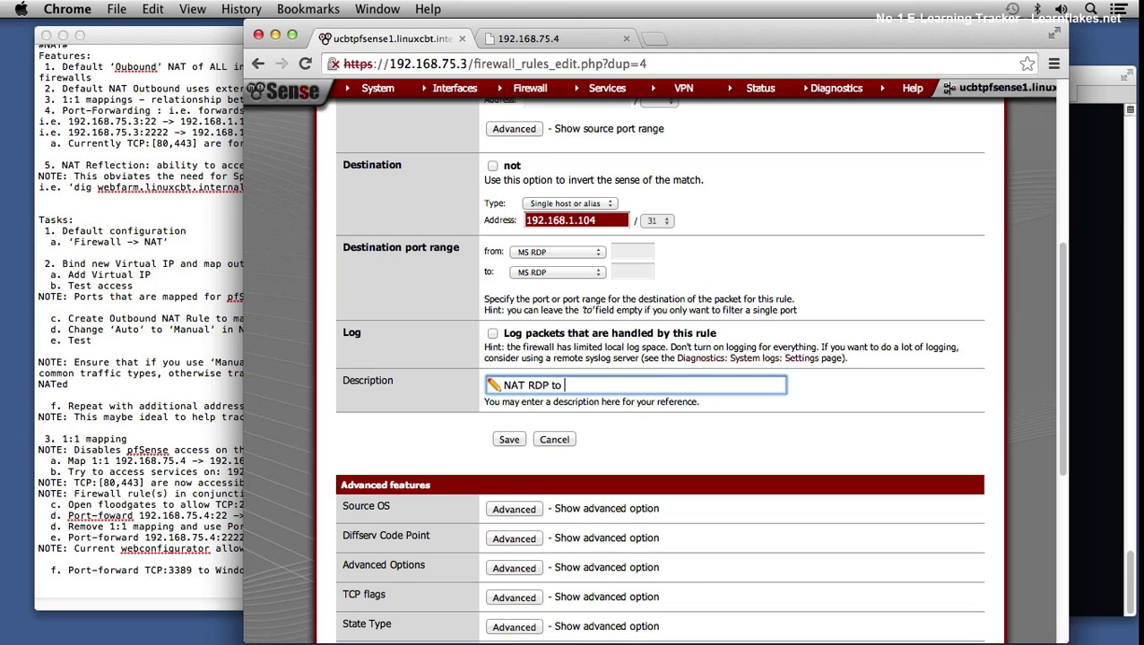
type("linuxcbtwin2")
left_click(508, 439)
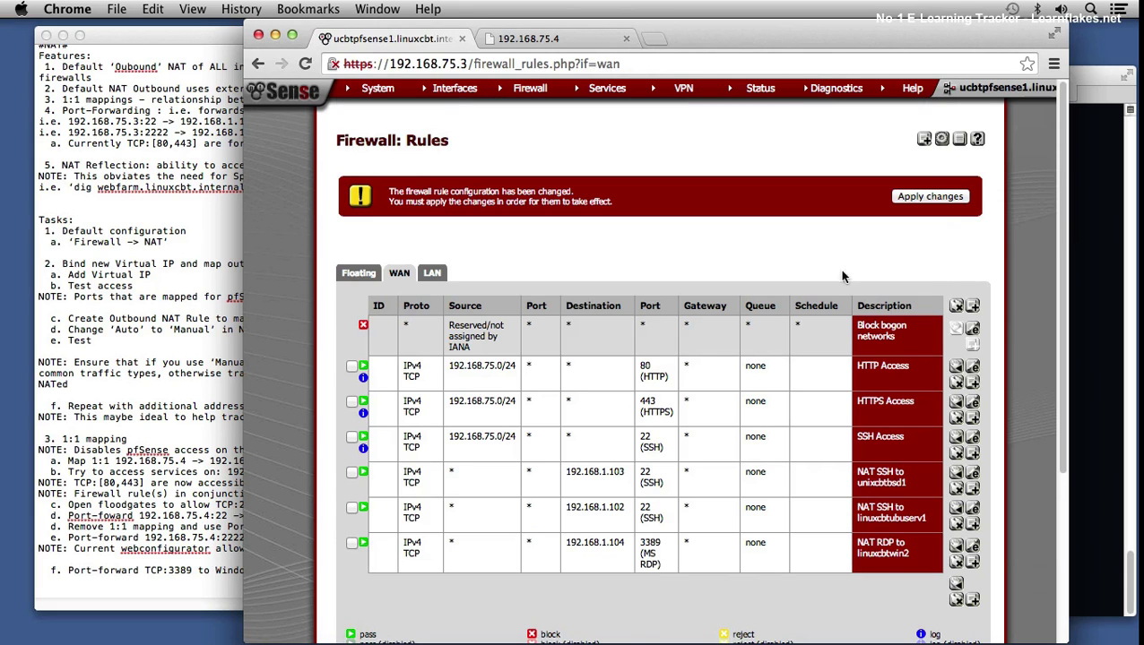
left_click(920, 196)
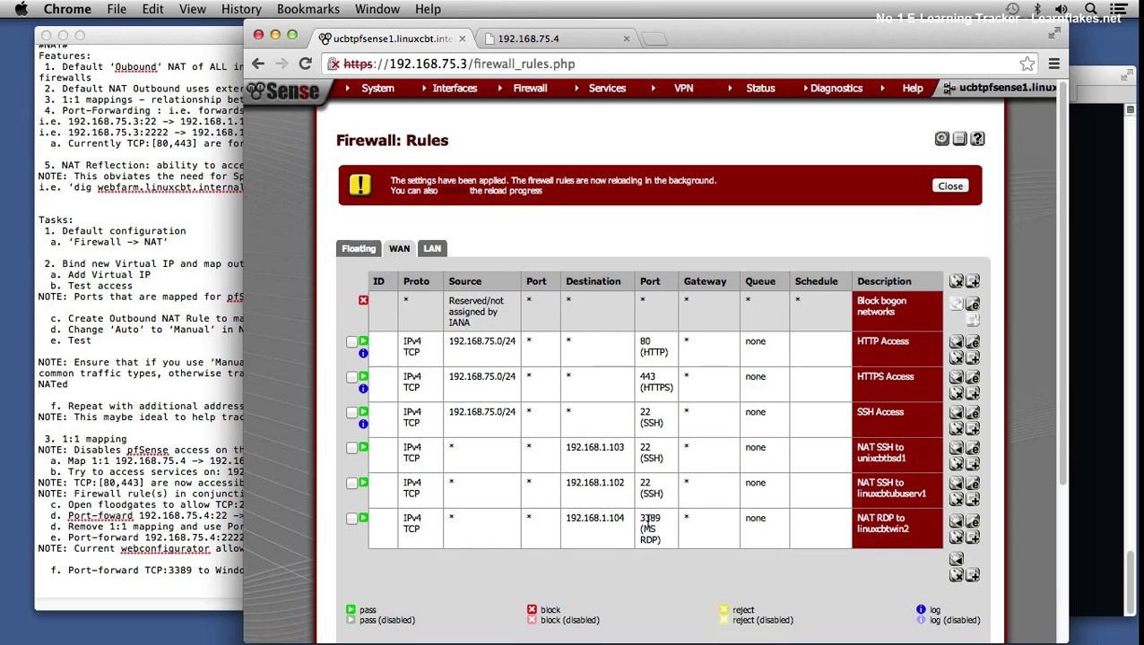
left_click_drag(572, 518, 644, 518)
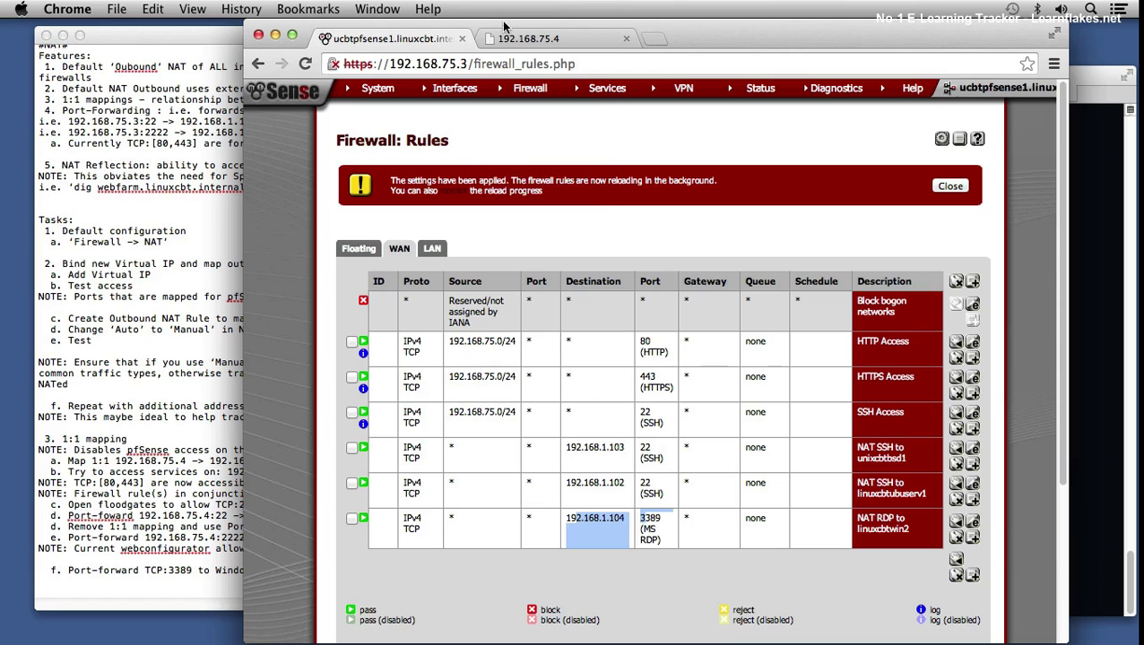
- Duplicate the port 2222 forward with port MS RDP and redirect target 192.168.1.104
mouse_move(534, 90)
left_click(511, 130)
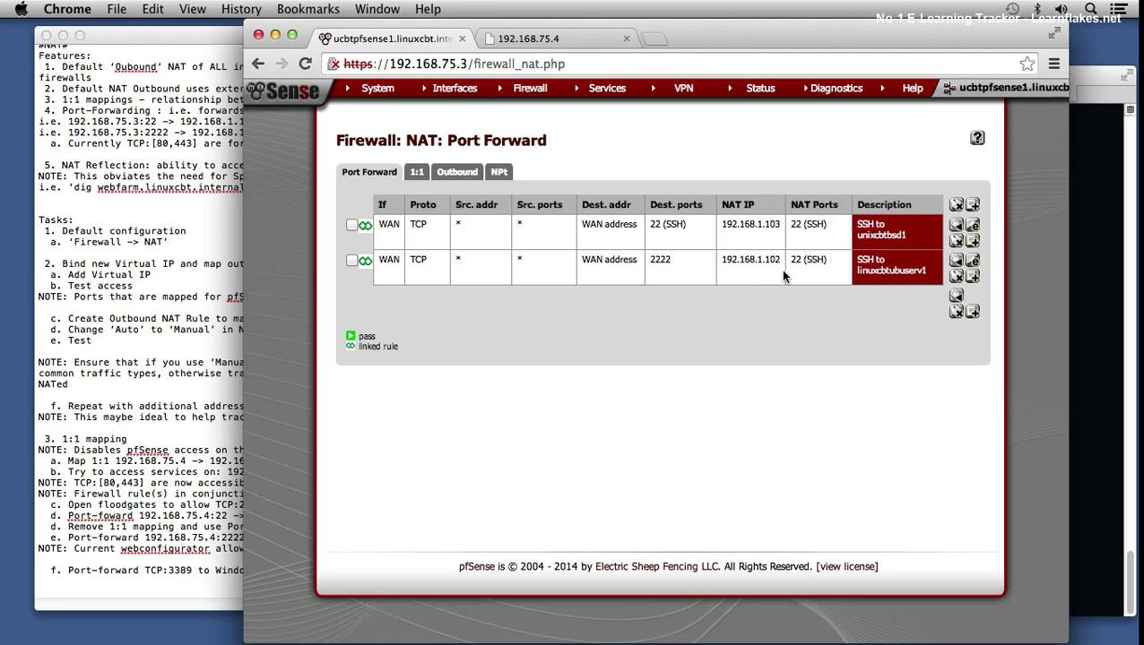
left_click(973, 276)
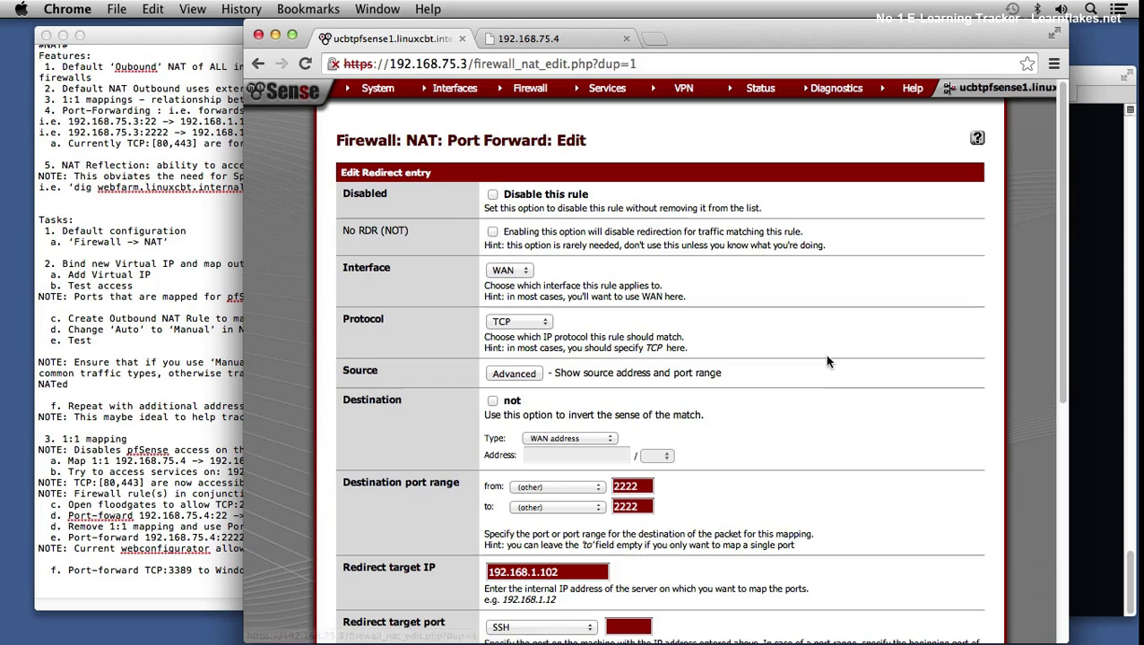
left_click(557, 487)
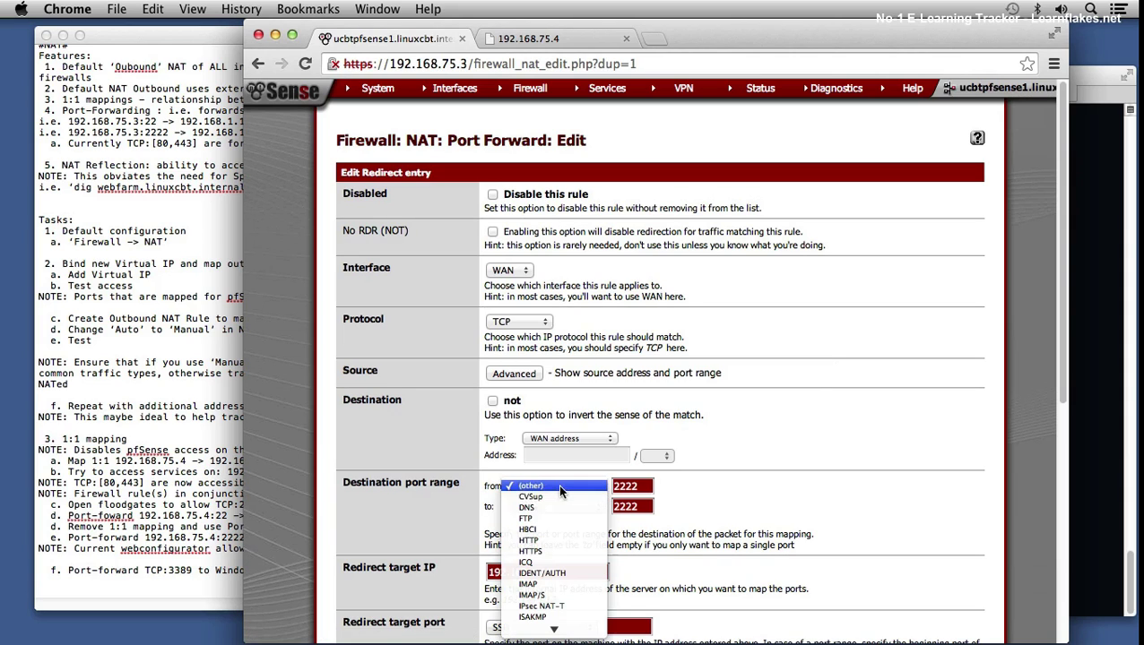
scroll(551, 573, "down", 3)
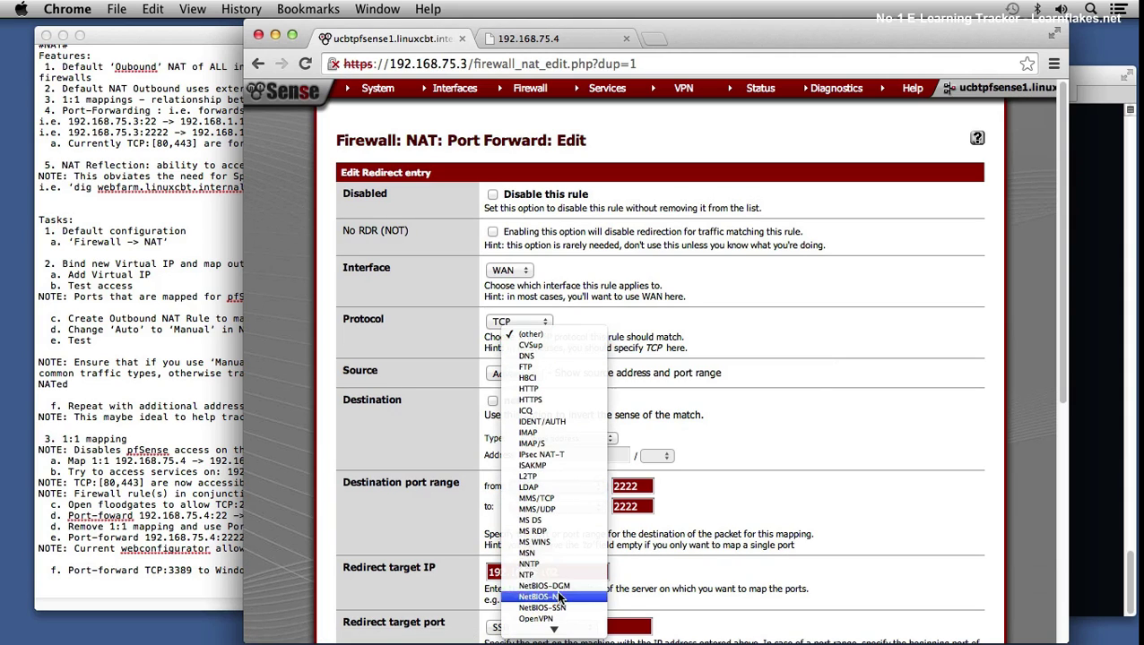
left_click(544, 531)
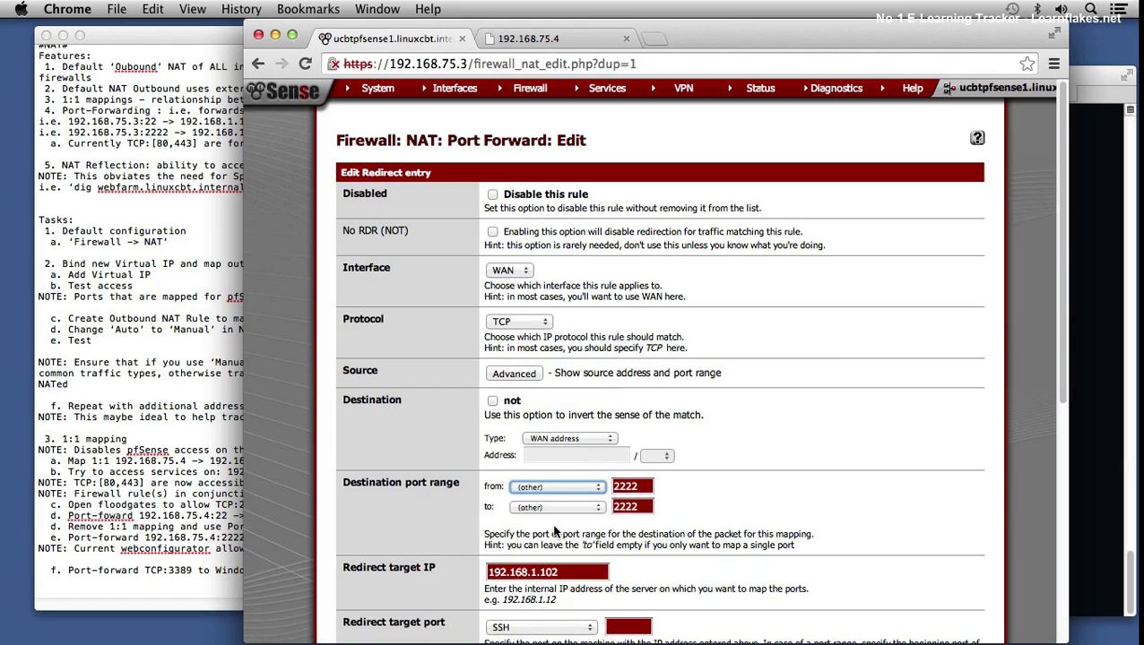
triple_click(581, 571)
key("BackSpace")
type("4")
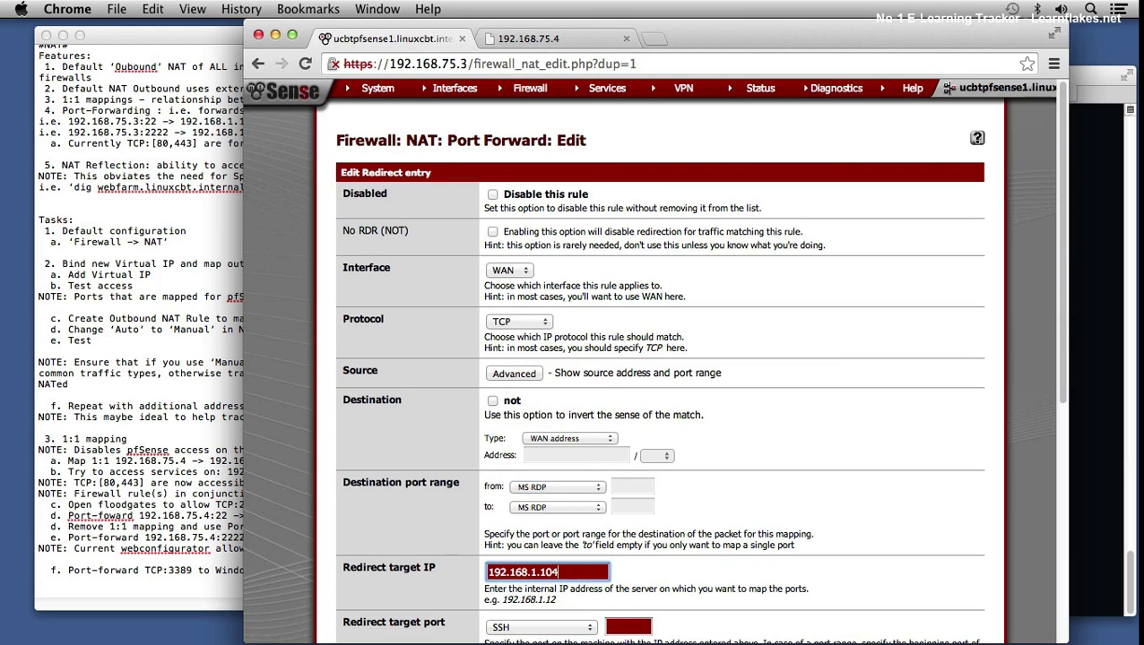
- Describe the forward 'RDP to linuxcbtwin2', save it, and apply the NAT changes
scroll(681, 518, "down", 5)
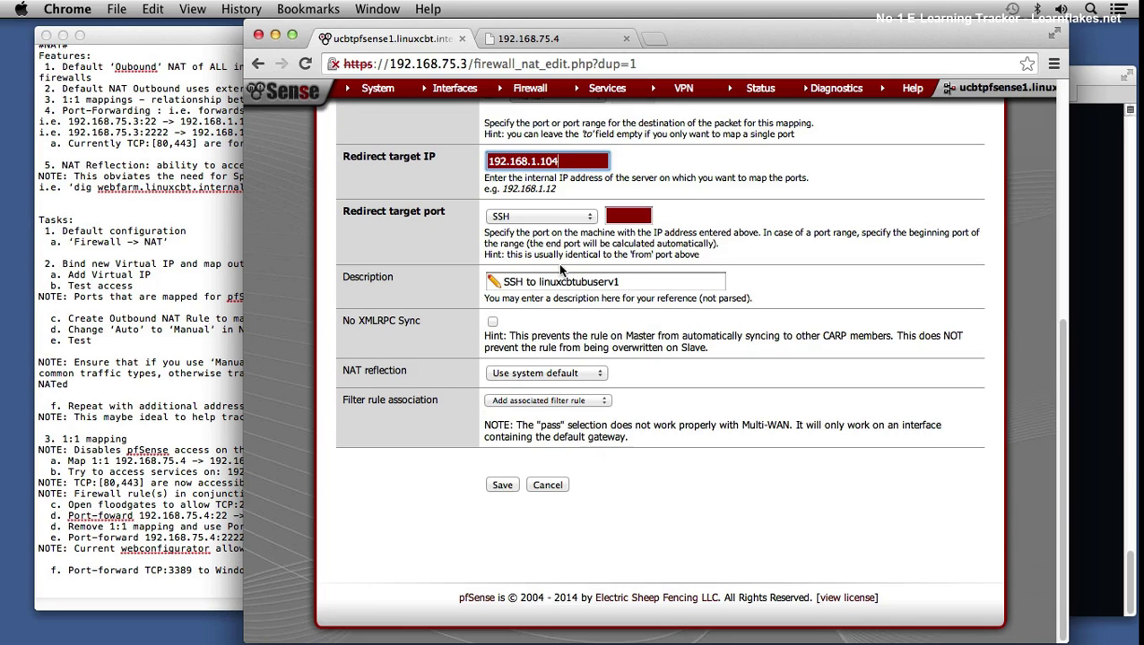
left_click(507, 282)
key("super+a")
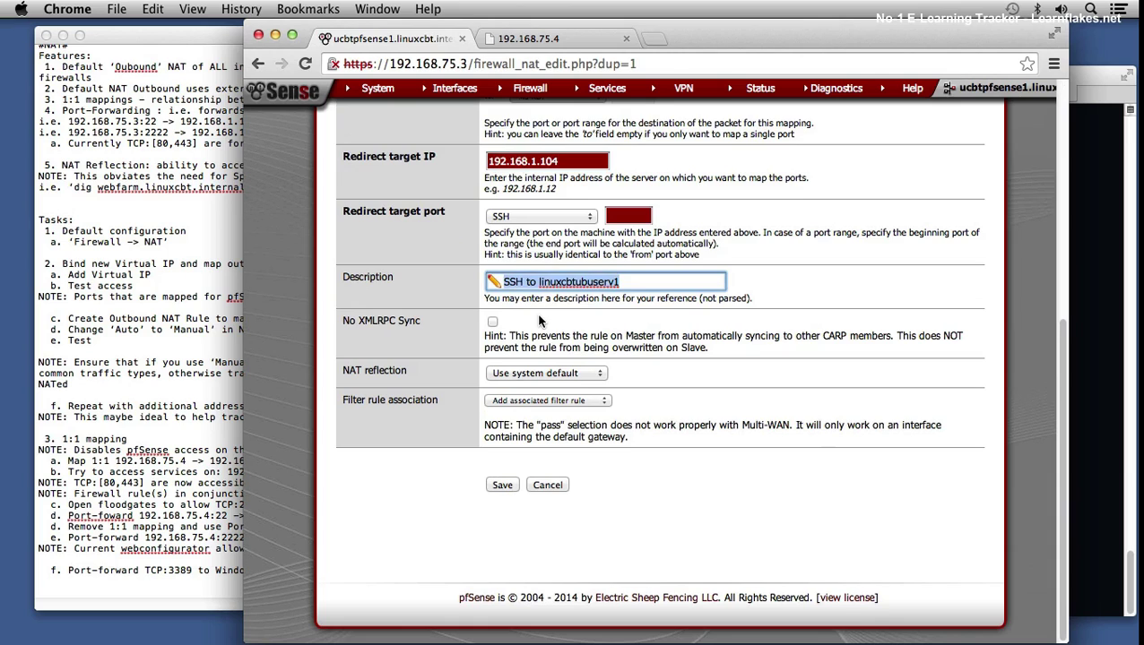
type("RDP to ")
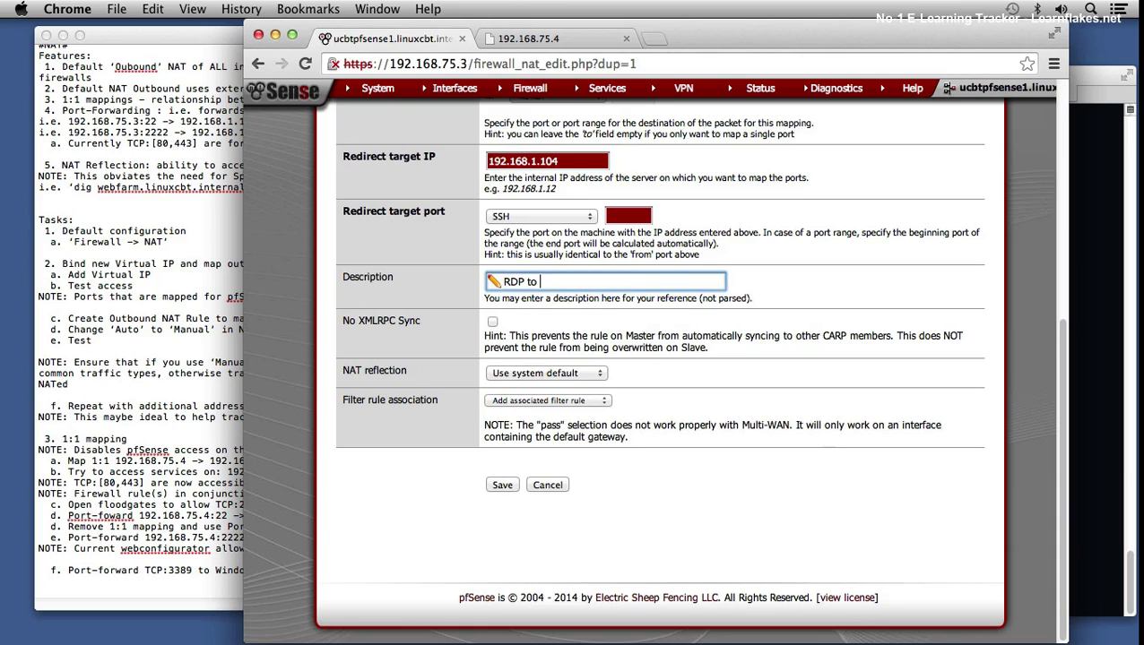
type("linuxcbtwin2")
left_click(502, 484)
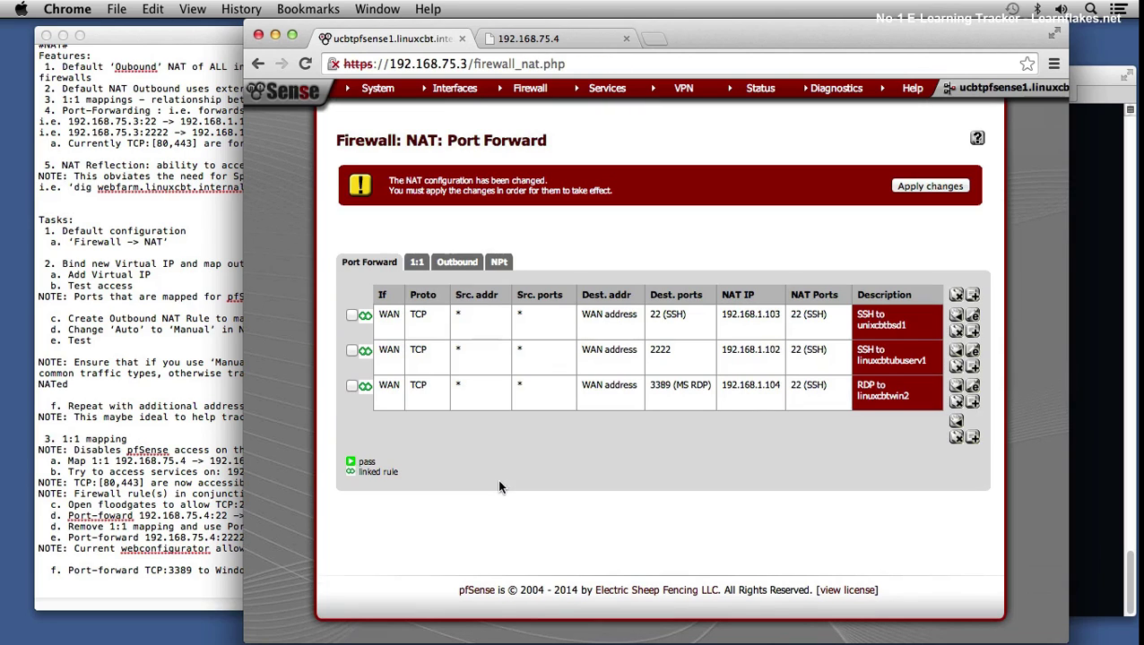
left_click(920, 190)
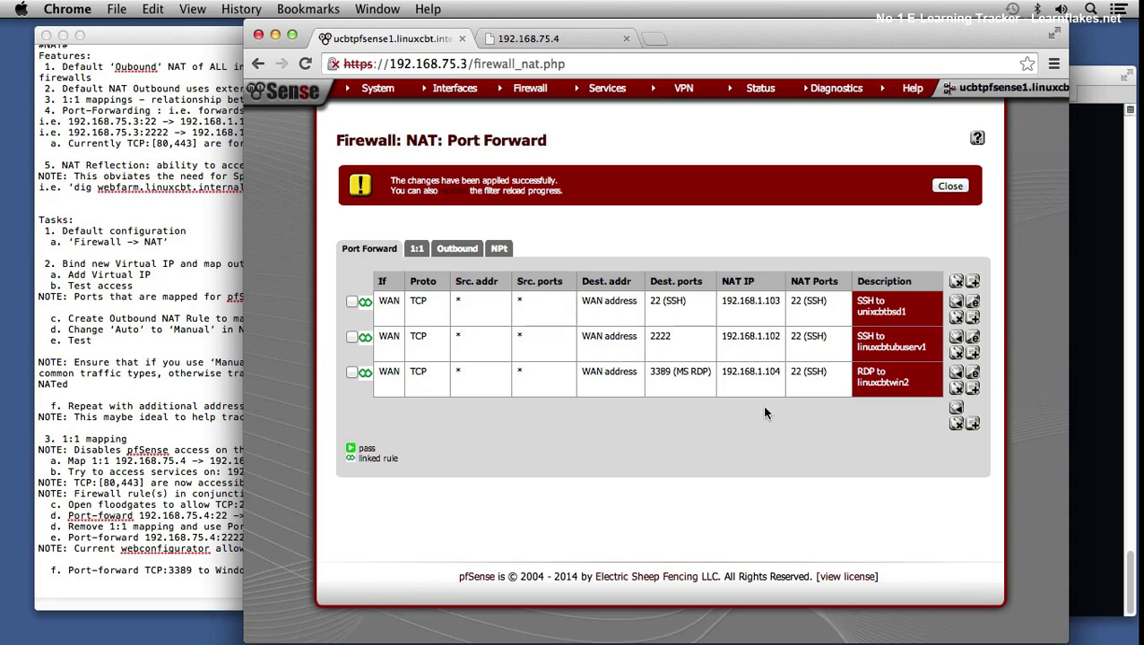
left_click_drag(751, 371, 794, 371)
left_click(772, 430)
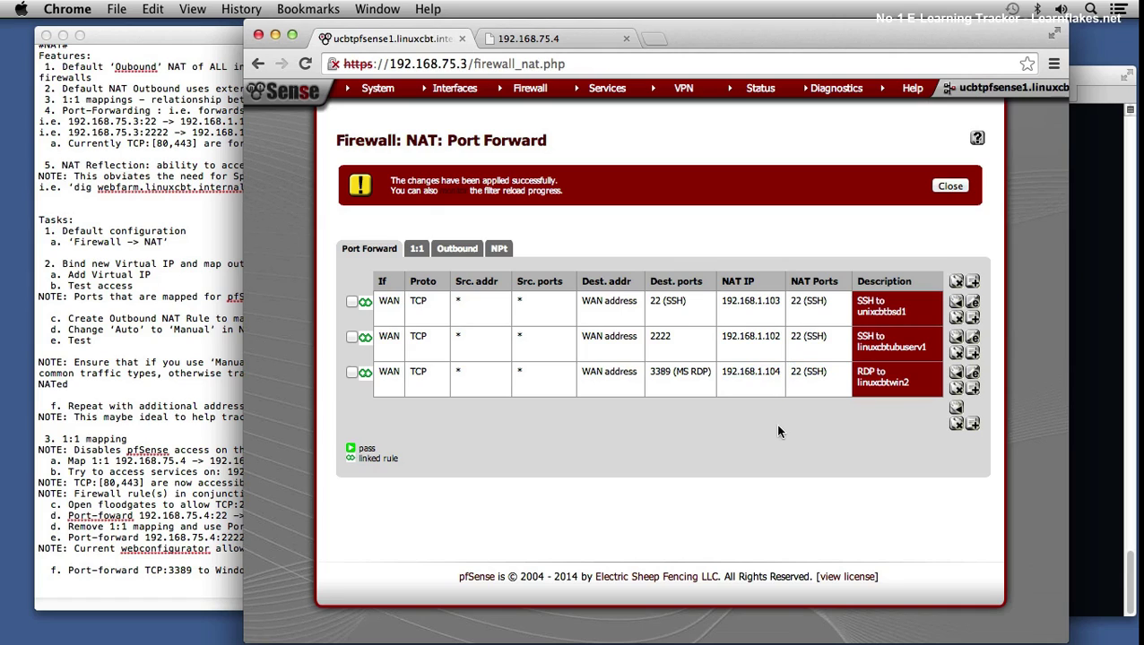